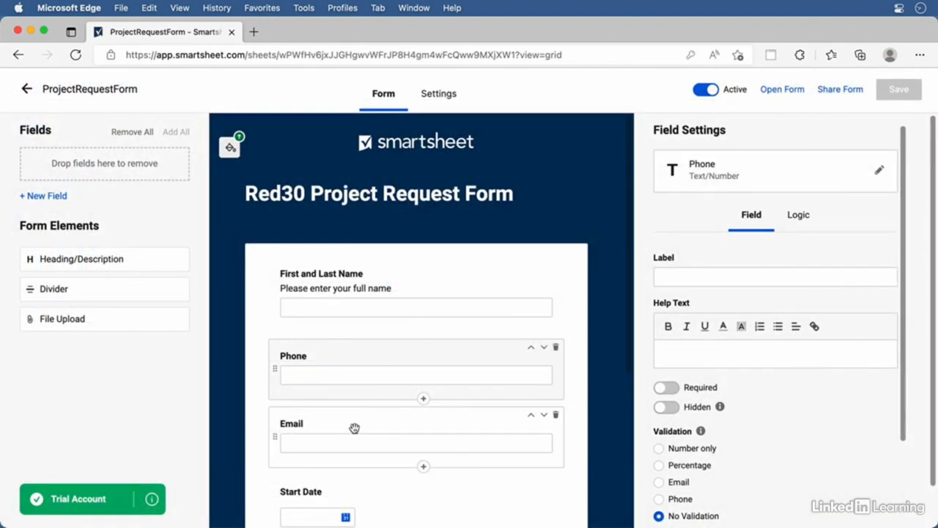
# Go back to the Smartsheet Home page from the sheet and mail tabs
pyautogui.click(354, 428)
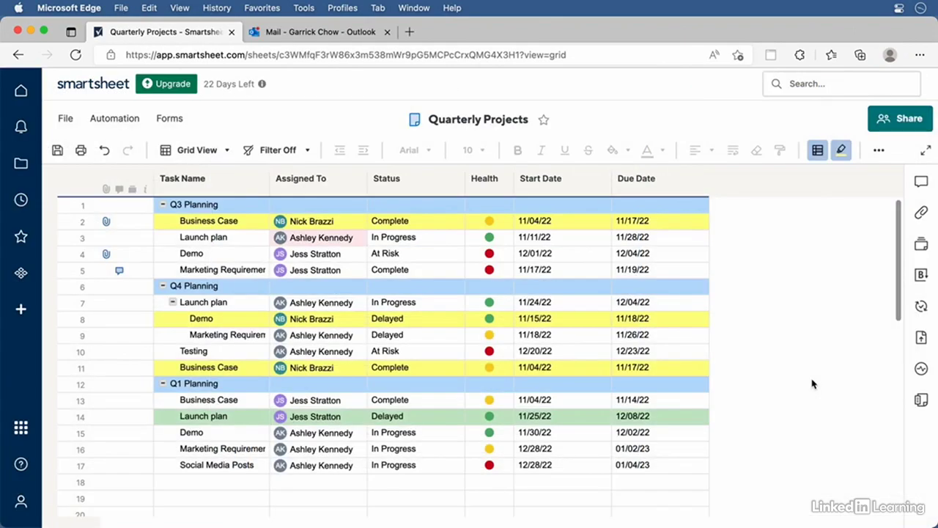
pyautogui.click(322, 33)
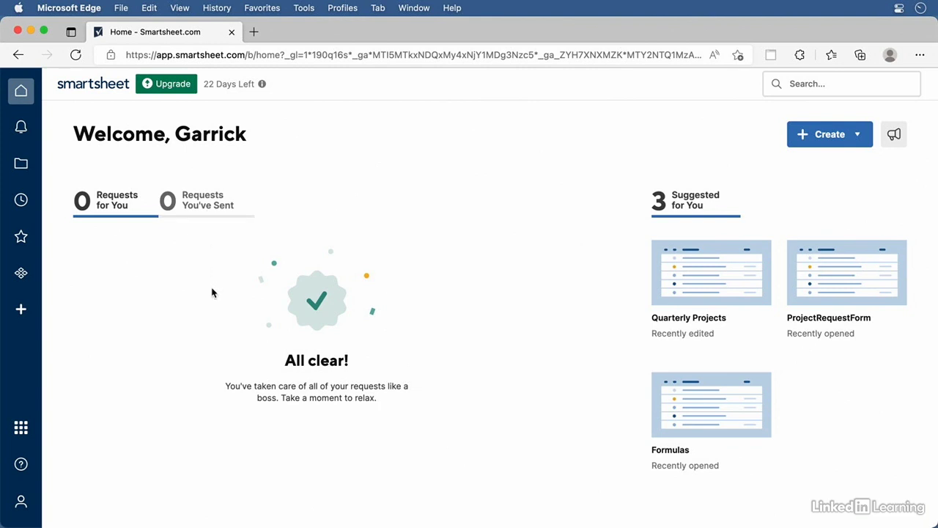
# Look over the Create menu and notifications, then browse to the Sheets folder listing Q1 Data
pyautogui.click(858, 139)
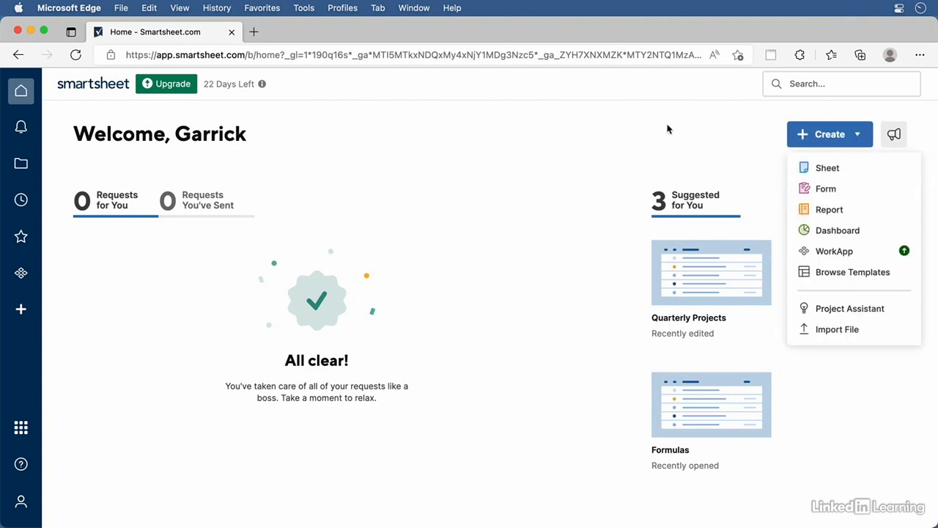
pyautogui.click(612, 135)
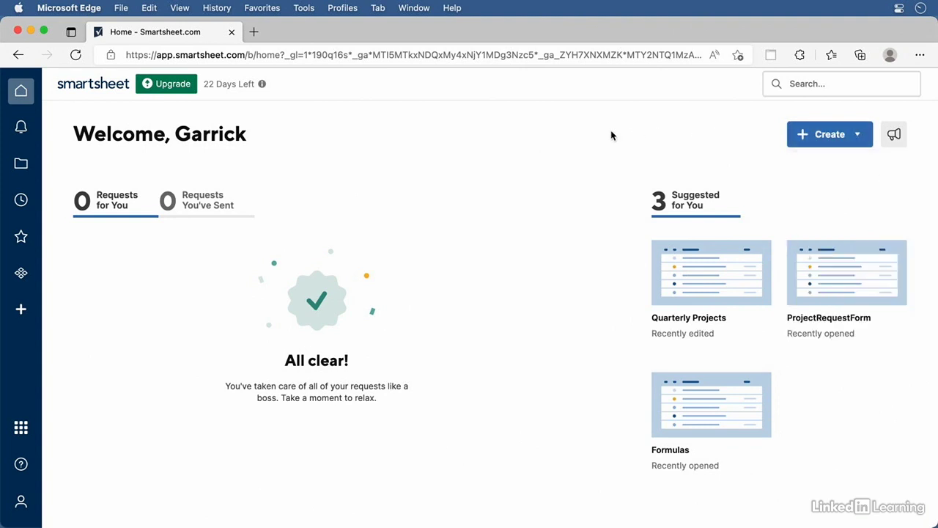
pyautogui.click(21, 129)
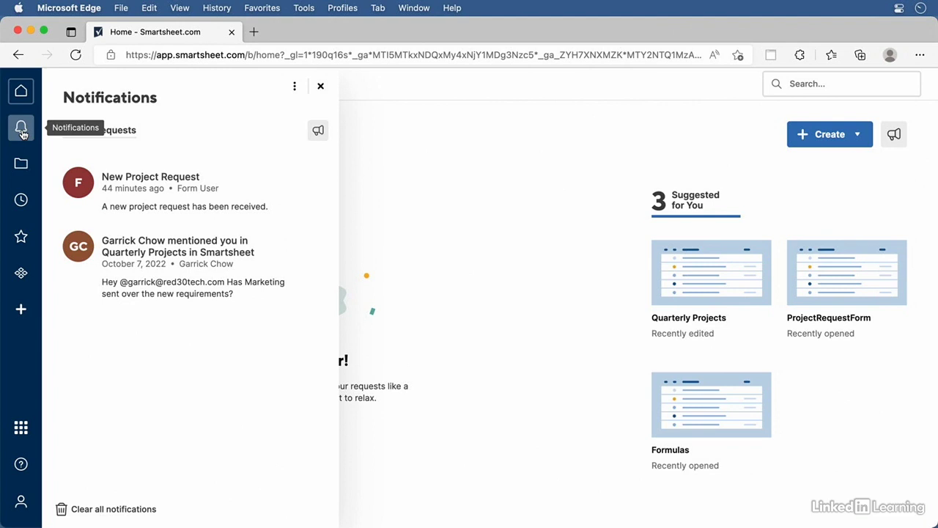
pyautogui.click(22, 166)
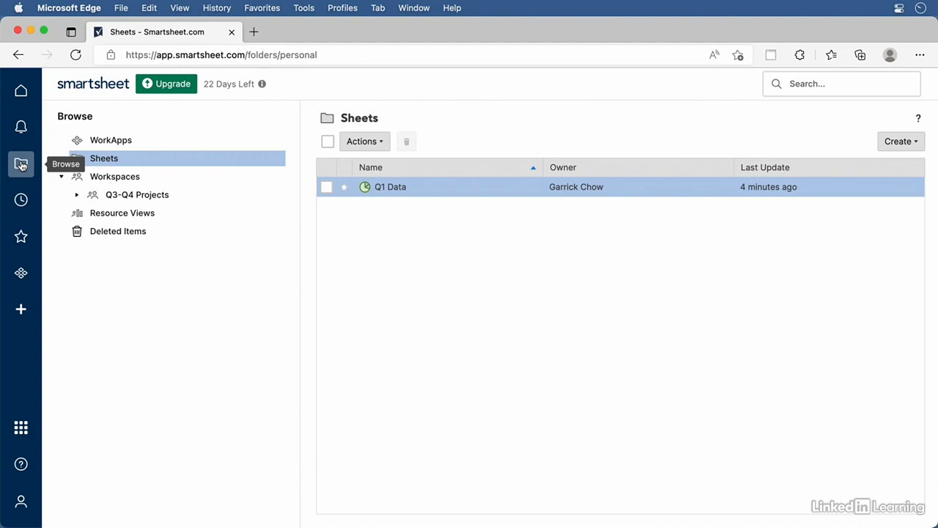
# Visit Recents, Favorites and WorkApps, ending on the Solution Center Create page
pyautogui.click(21, 200)
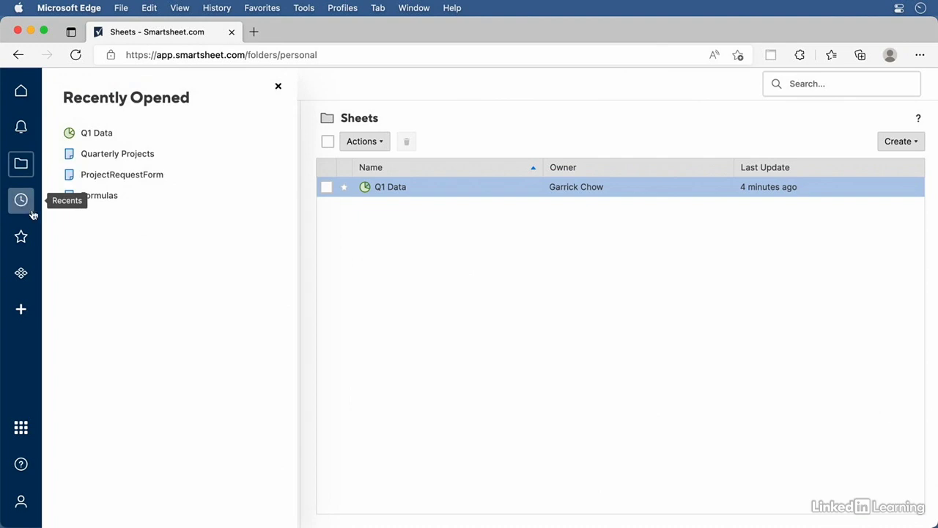
pyautogui.click(22, 240)
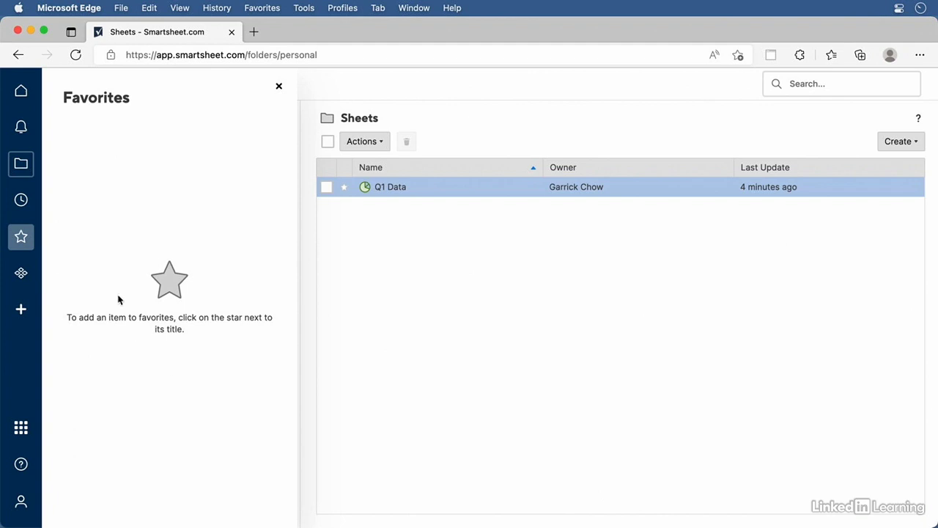
pyautogui.click(19, 275)
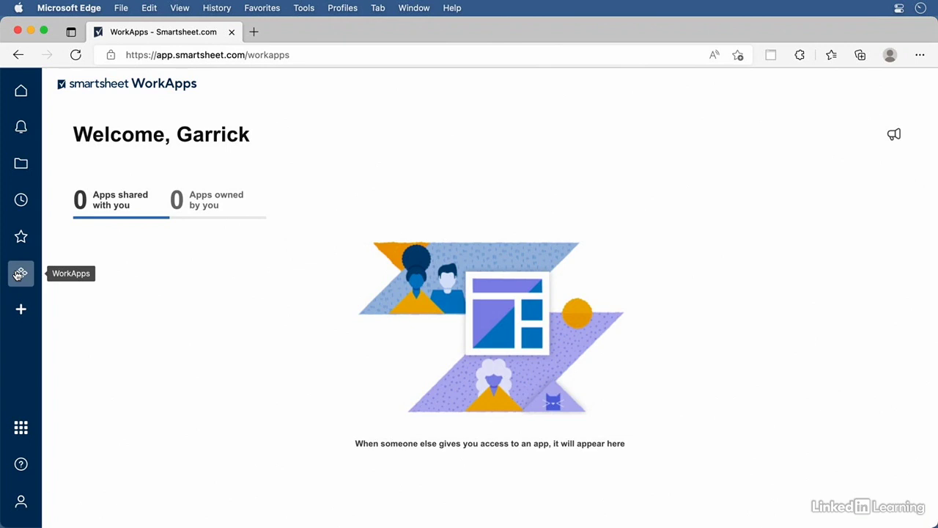
pyautogui.click(18, 316)
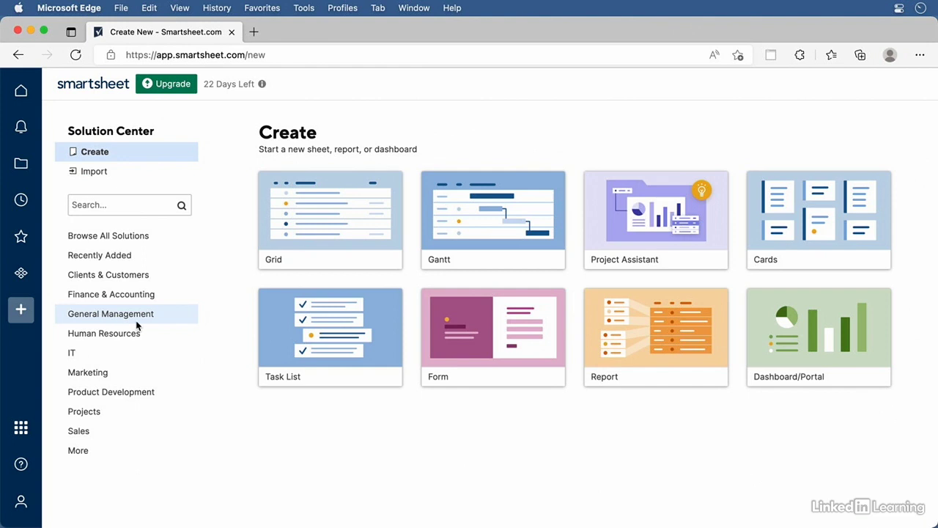
# Check the Import options and the app Launcher, then open Help and Learning in a new tab
pyautogui.click(118, 173)
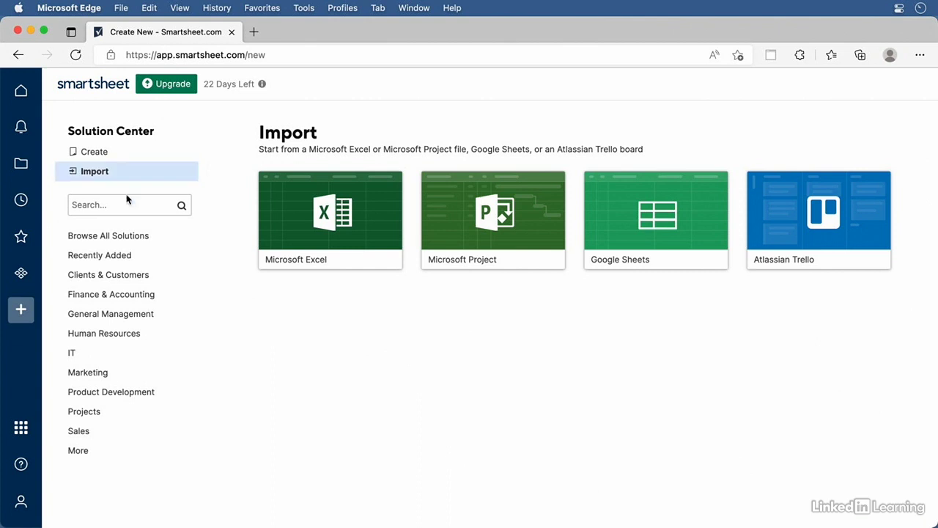
pyautogui.click(21, 431)
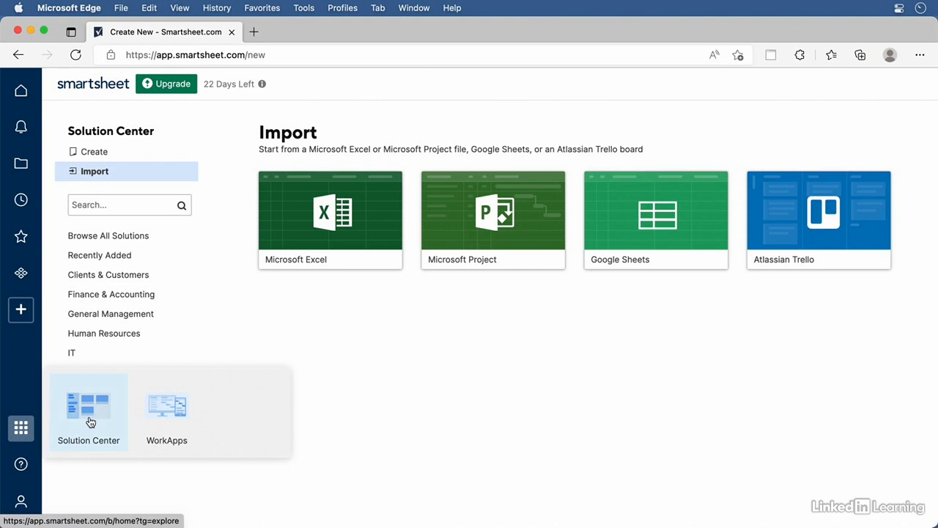
pyautogui.click(22, 466)
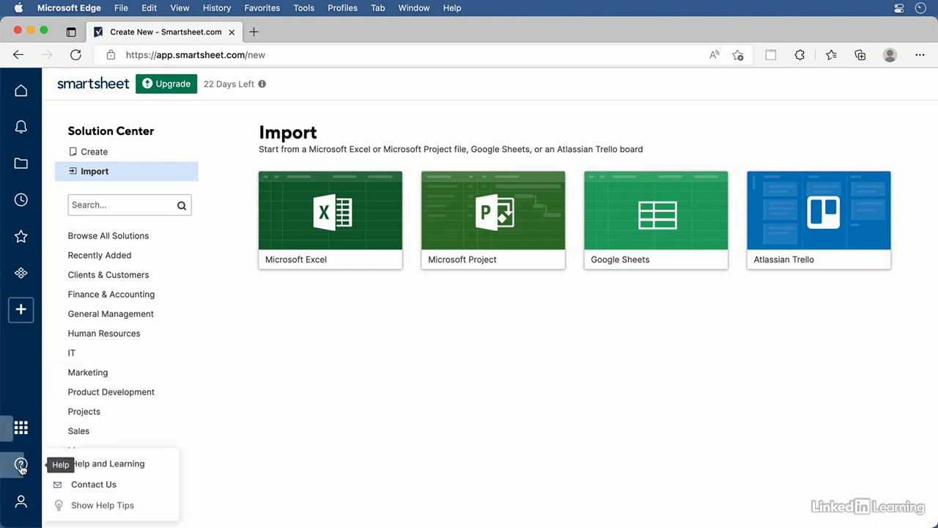
pyautogui.click(142, 464)
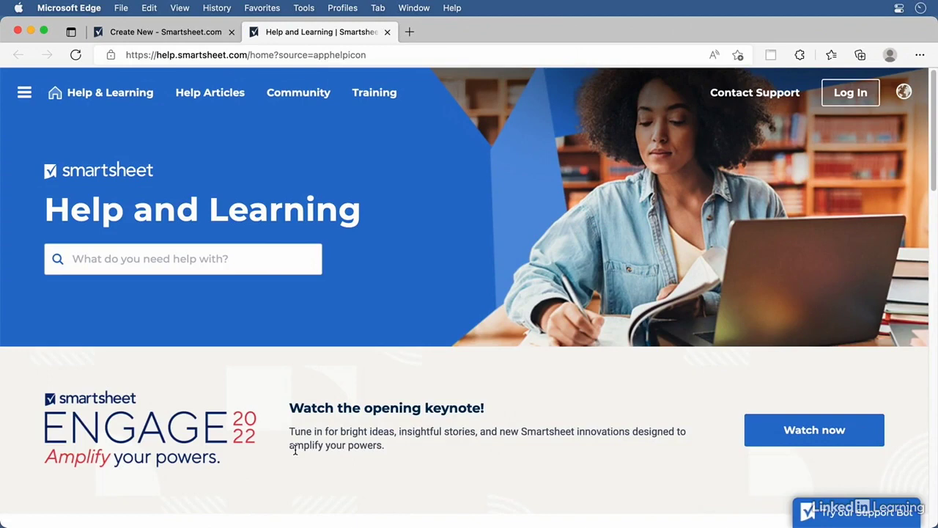
# Scroll through the Help and Learning page and close its tab
pyautogui.scroll(-3, 295, 450)
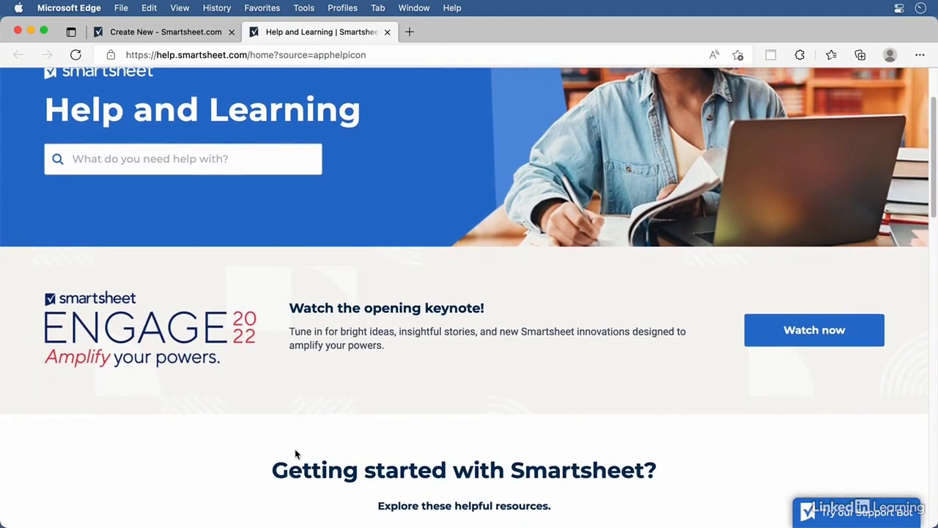
pyautogui.scroll(3, 294, 454)
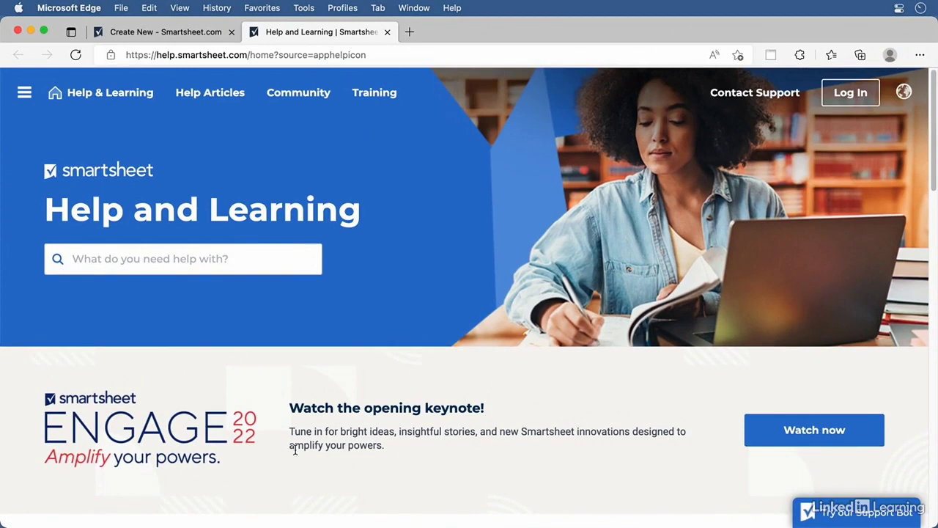
pyautogui.click(387, 31)
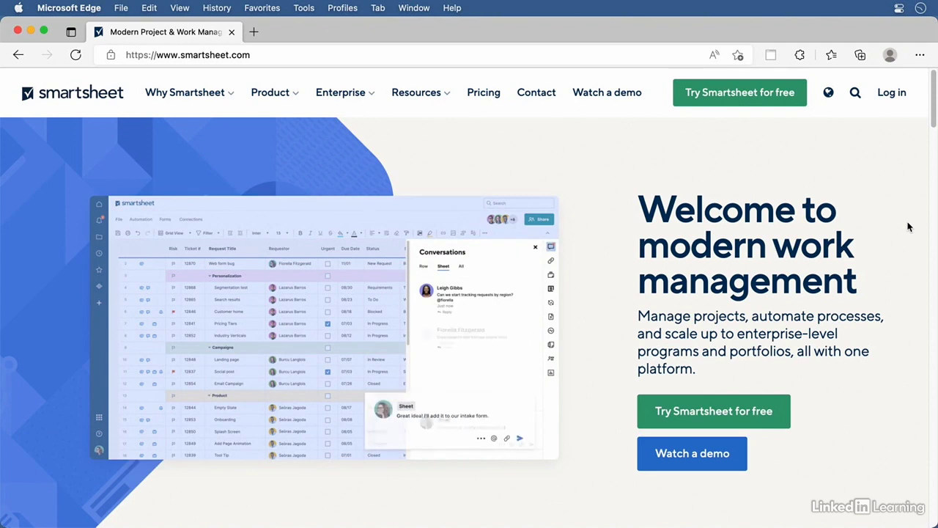
# Choose Try Smartsheet for free on the marketing homepage to head back into the app
pyautogui.click(775, 106)
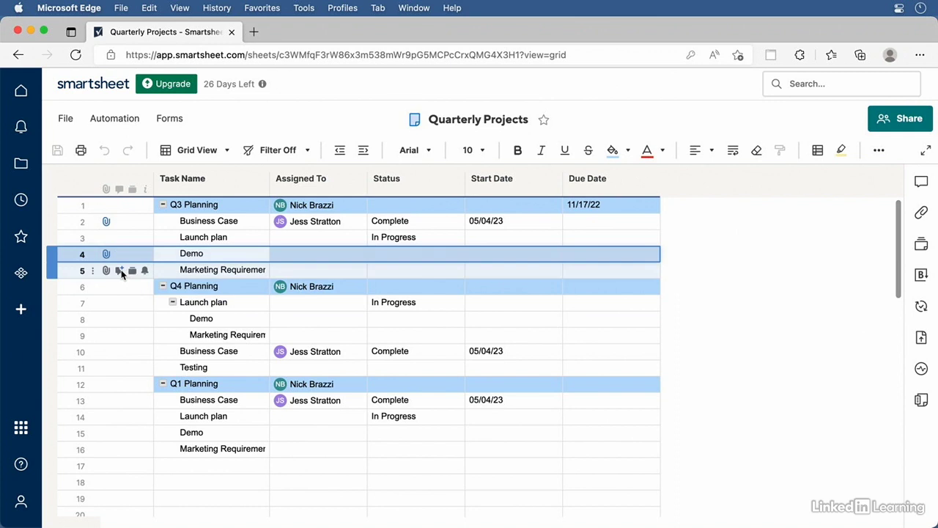
pyautogui.click(120, 270)
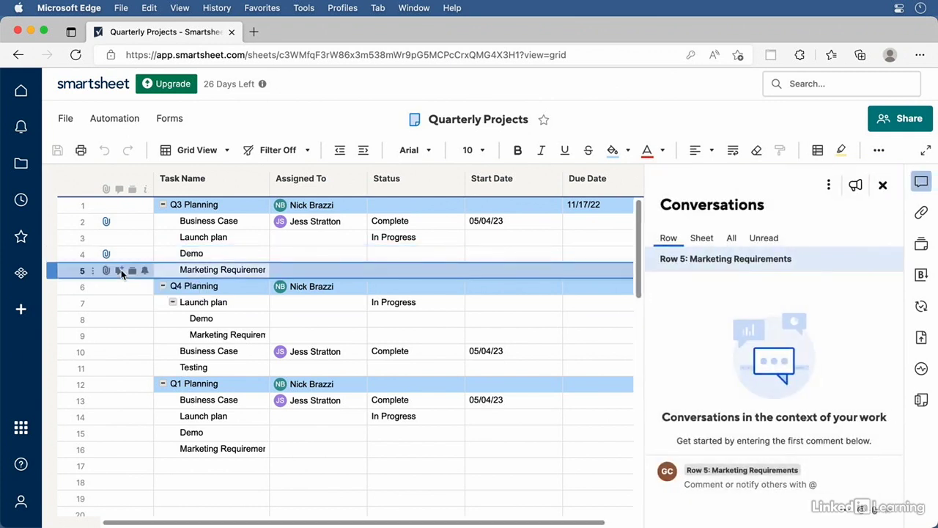
pyautogui.click(730, 489)
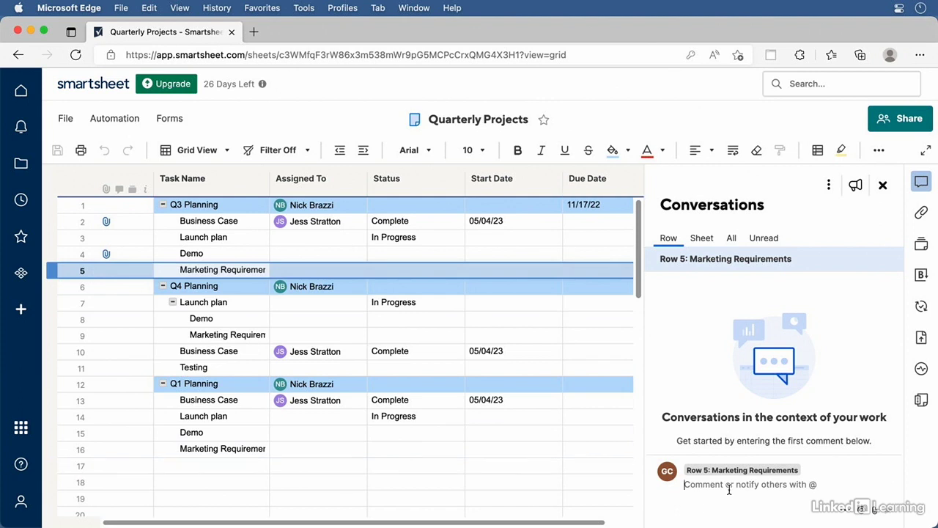
pyautogui.write('Hey ')
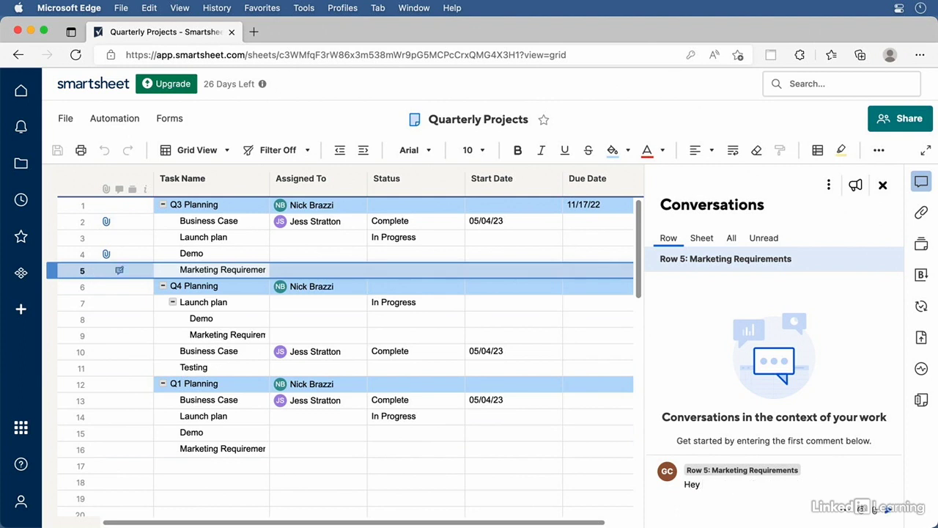
pyautogui.write('@')
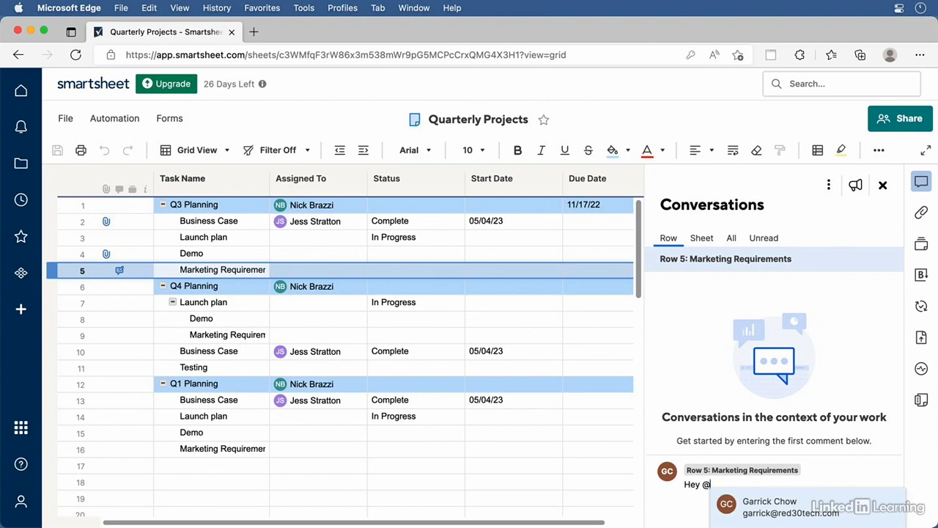
pyautogui.click(763, 506)
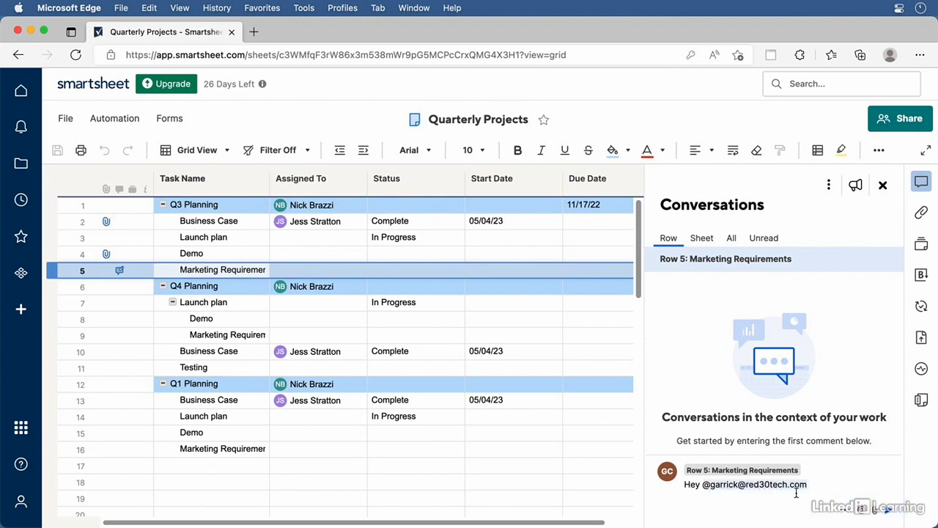
pyautogui.write('Has Marketing sent over the new requirements?')
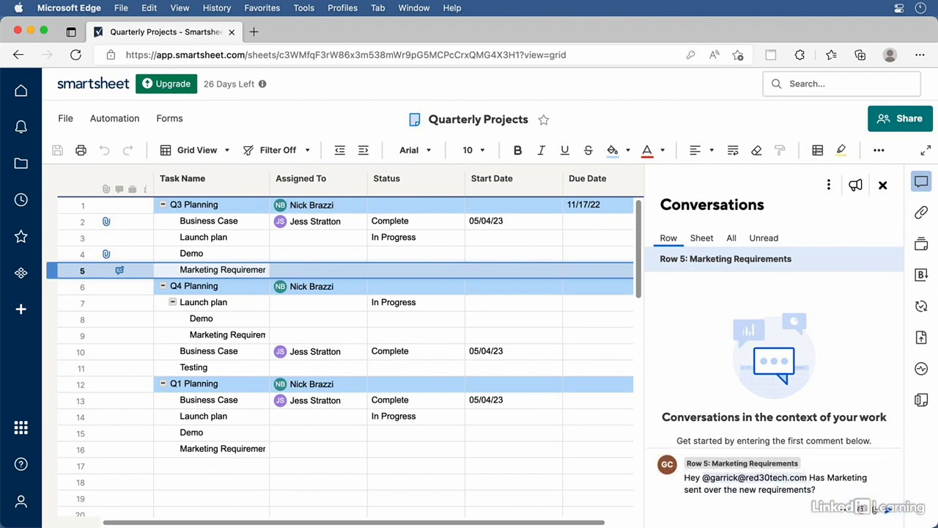
pyautogui.click(890, 516)
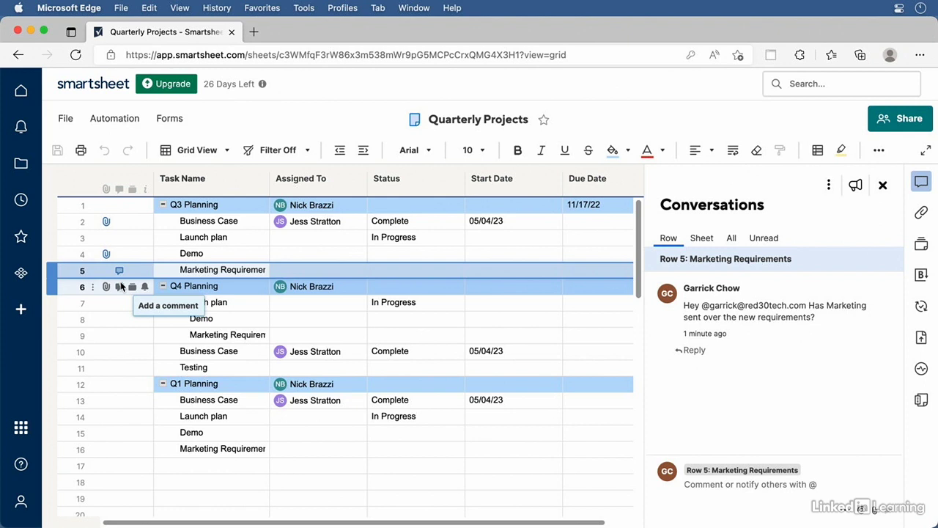
pyautogui.click(709, 241)
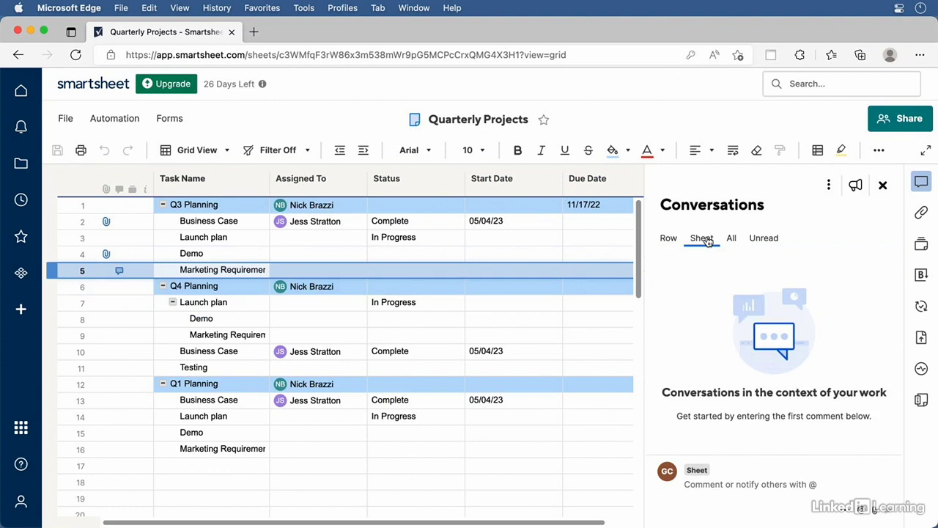
# Post the sheet comment 'Remember to update the status for each task as you complete them.'
pyautogui.click(714, 485)
pyautogui.write('Remember to update the status for each task as you complete them.')
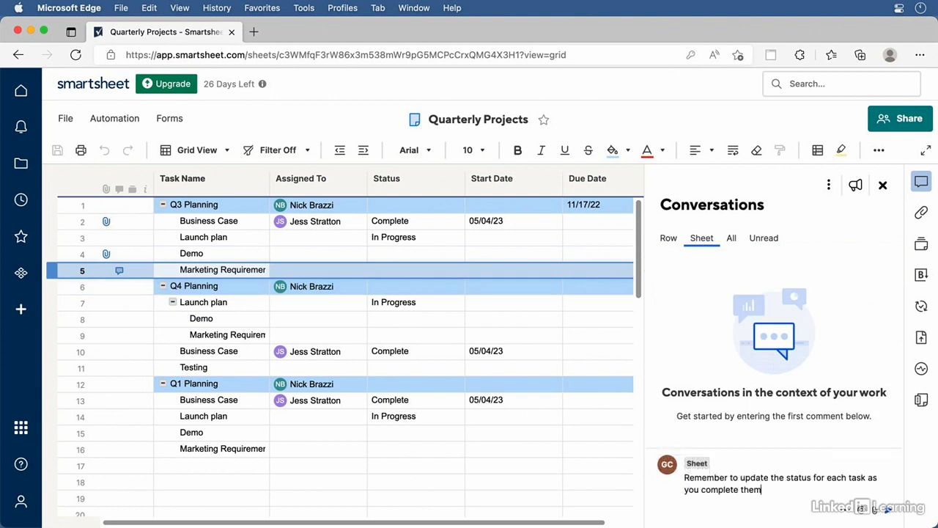
pyautogui.press('Return')
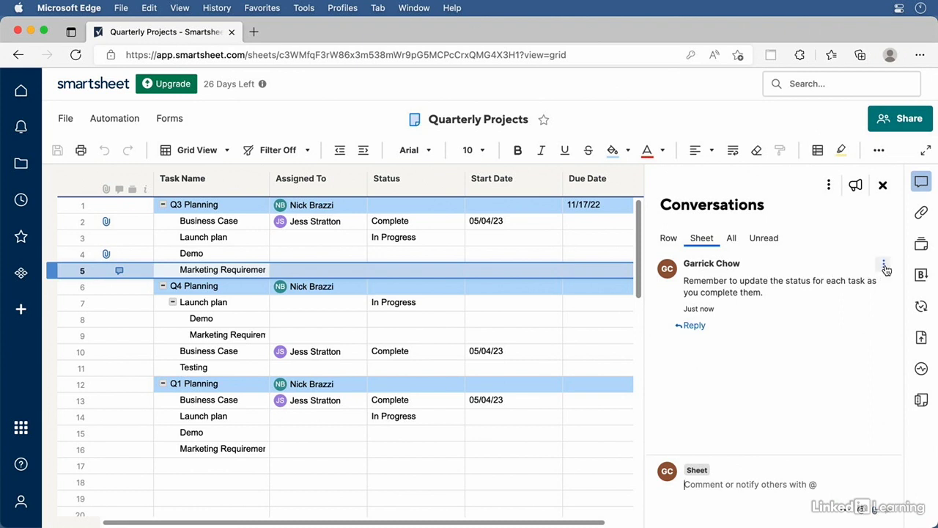
pyautogui.click(884, 266)
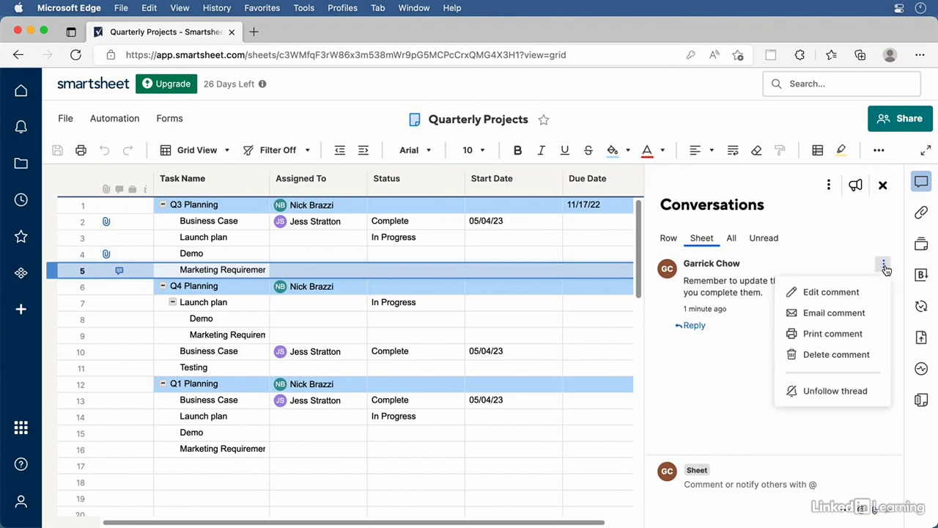
pyautogui.click(860, 293)
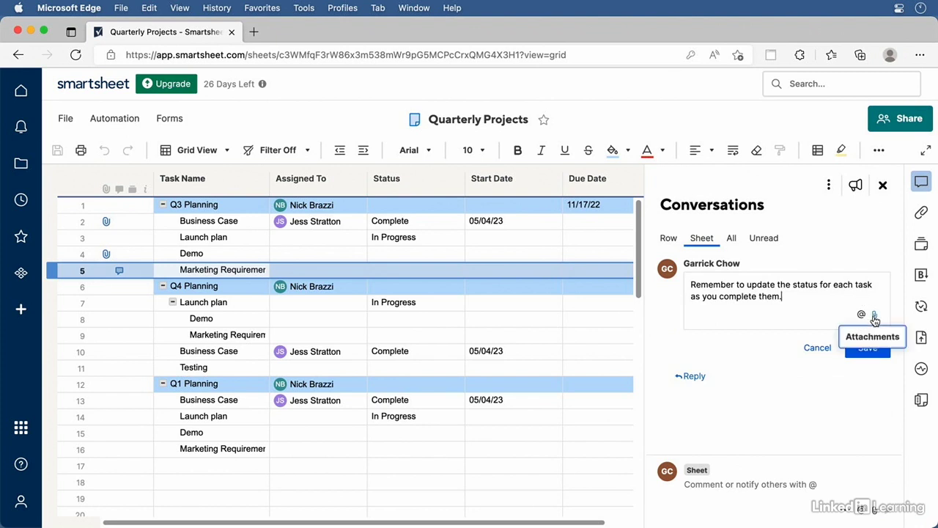
pyautogui.click(875, 316)
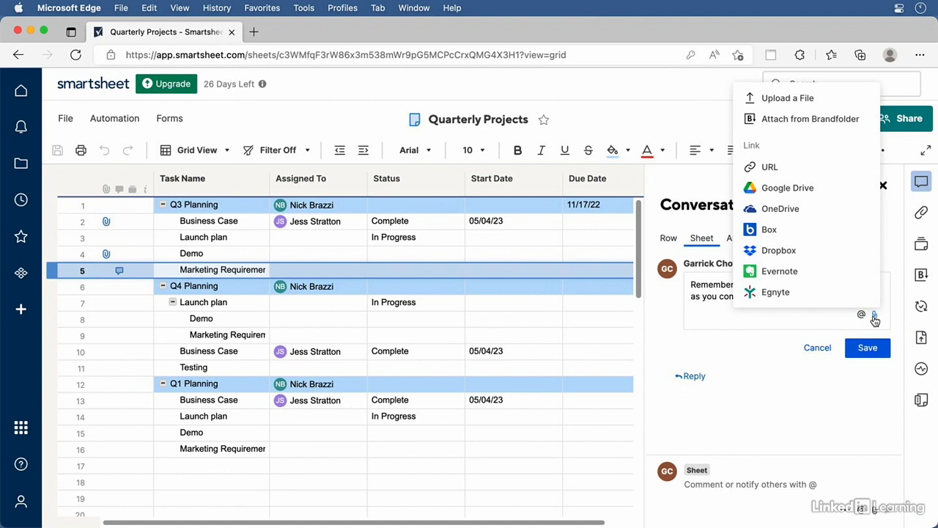
pyautogui.click(812, 351)
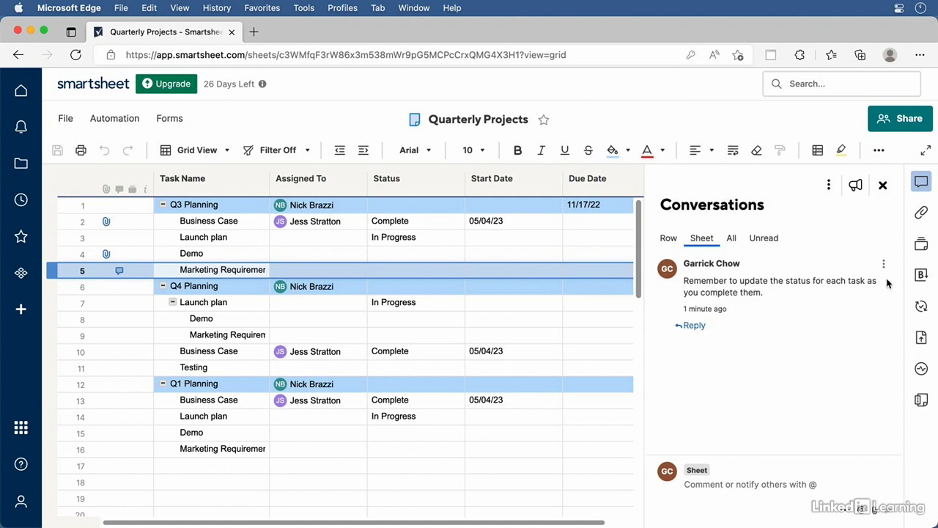
pyautogui.click(884, 264)
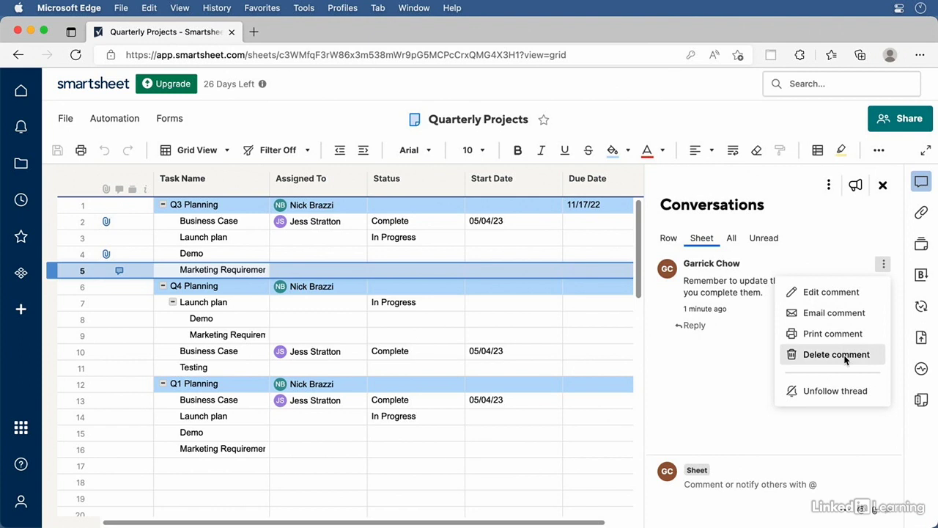
pyautogui.click(742, 365)
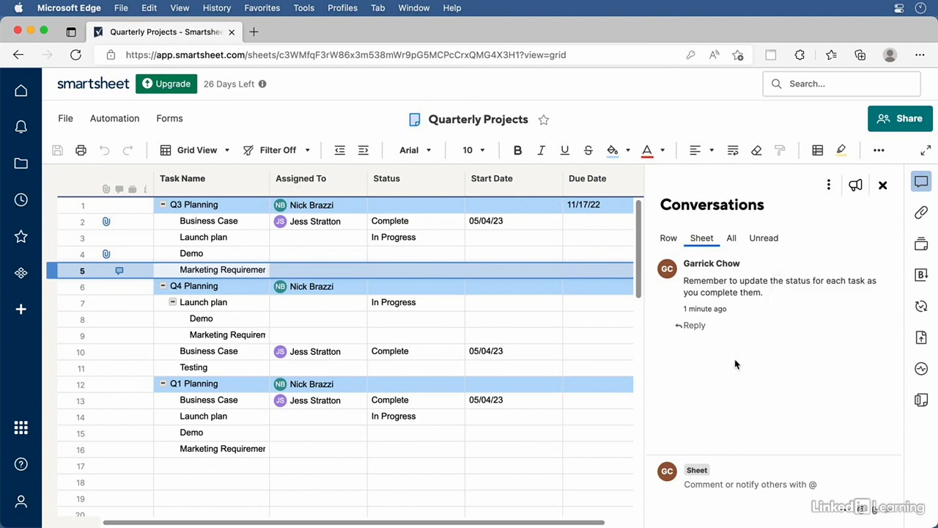
# View all comments together, close the Conversations panel, and select row 4's Demo cell
pyautogui.click(732, 240)
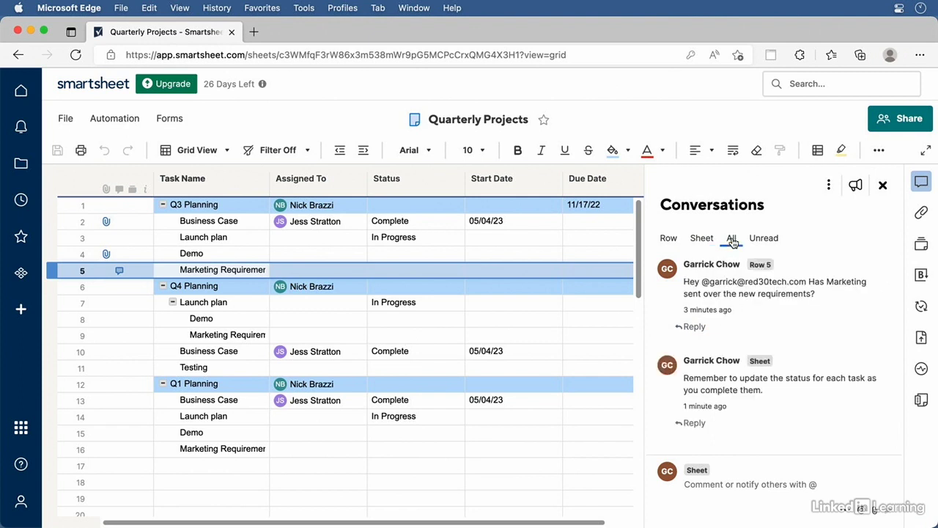
pyautogui.press('Escape')
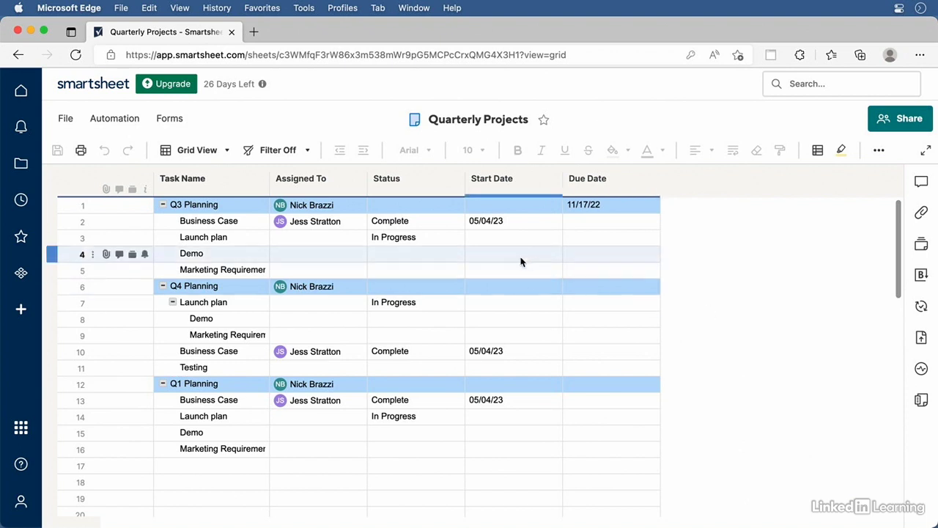
pyautogui.click(206, 254)
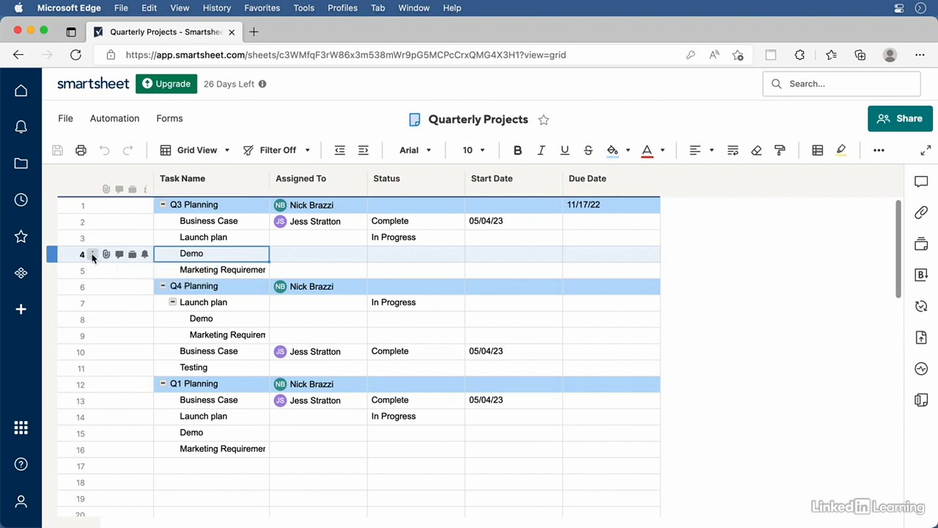
# Open row 4's Attachments panel from the row menu and show the Attach Files sources
pyautogui.click(93, 255)
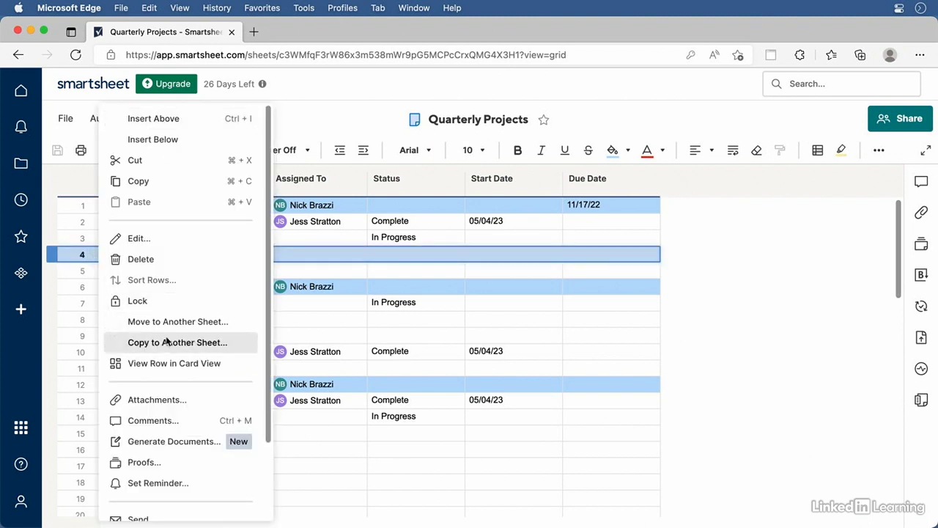
pyautogui.click(157, 400)
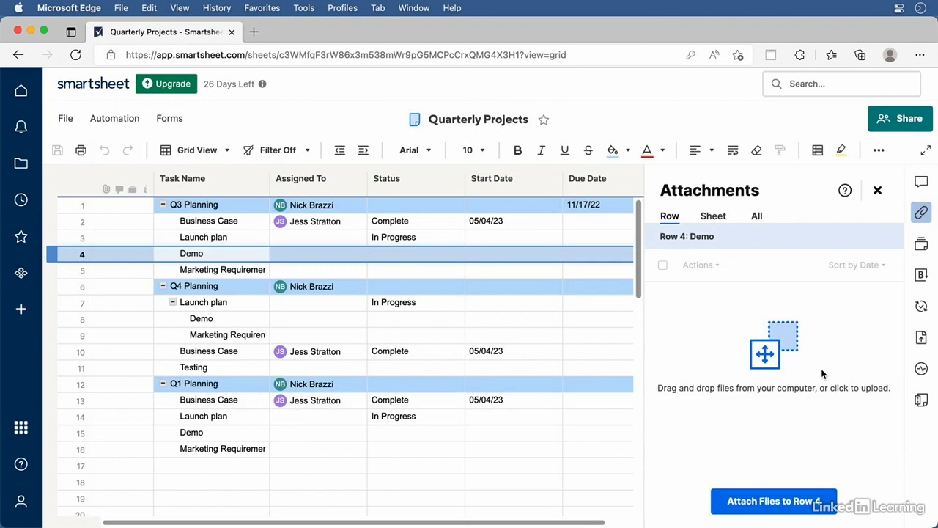
pyautogui.click(803, 506)
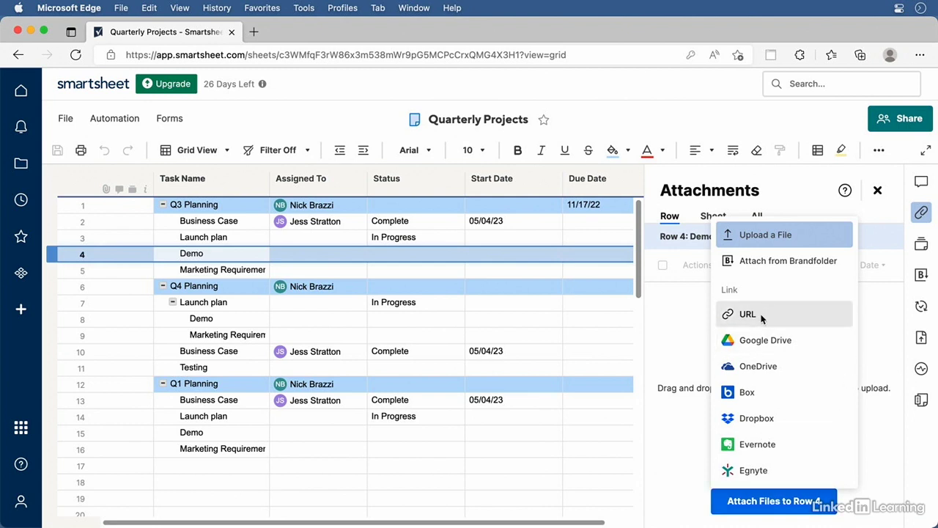
# Upload 01_04_NDA.pdf from the Exercise Files folder as an attachment on row 4, Demo
pyautogui.click(781, 235)
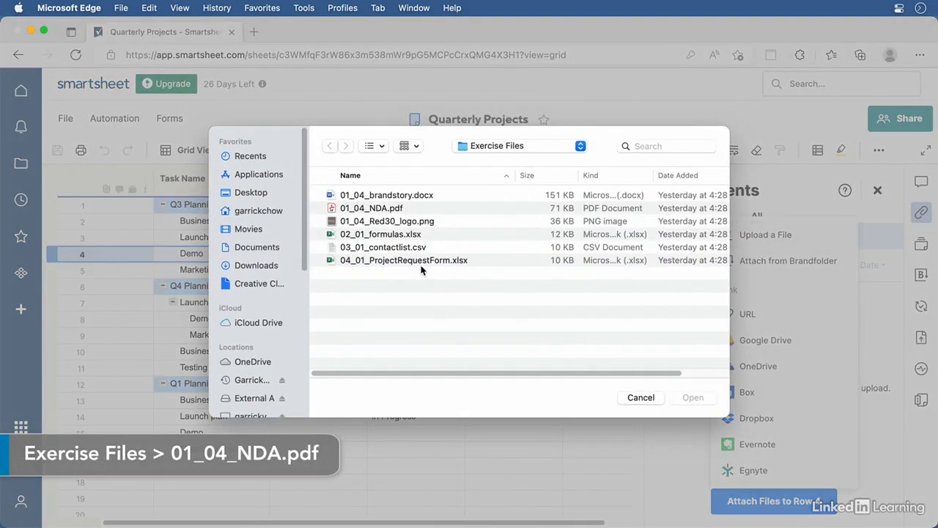
pyautogui.click(333, 209)
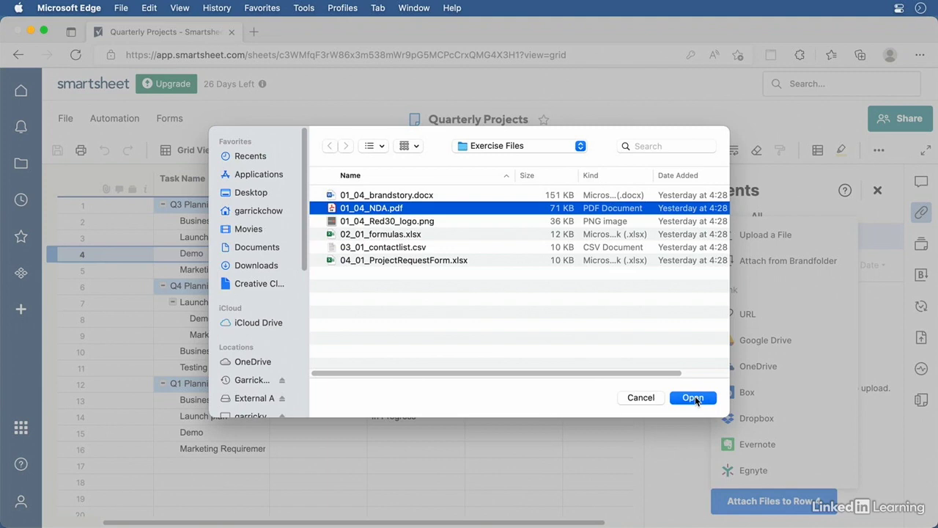
pyautogui.click(688, 400)
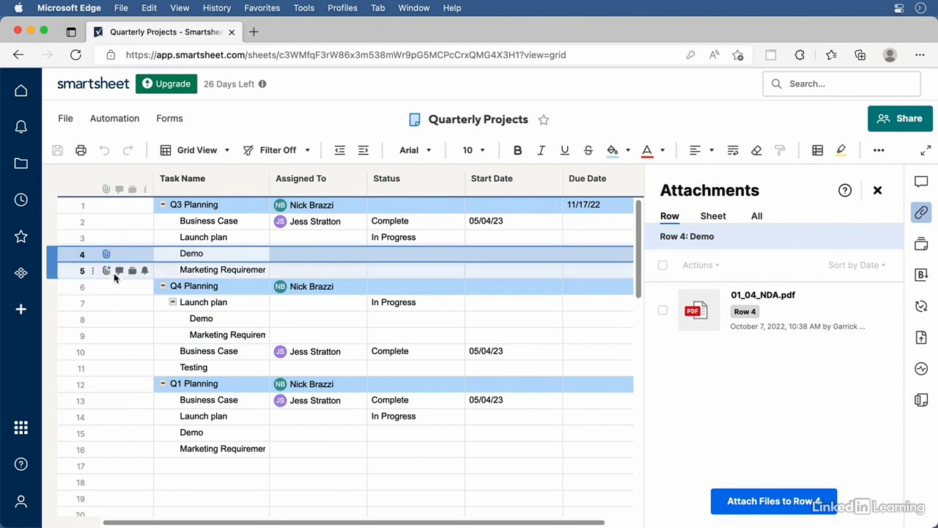
pyautogui.click(118, 320)
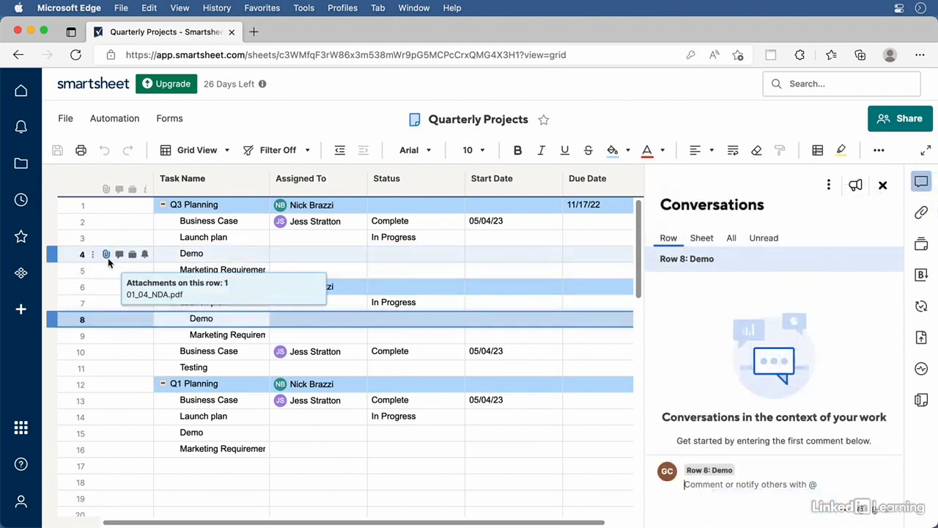
pyautogui.click(219, 256)
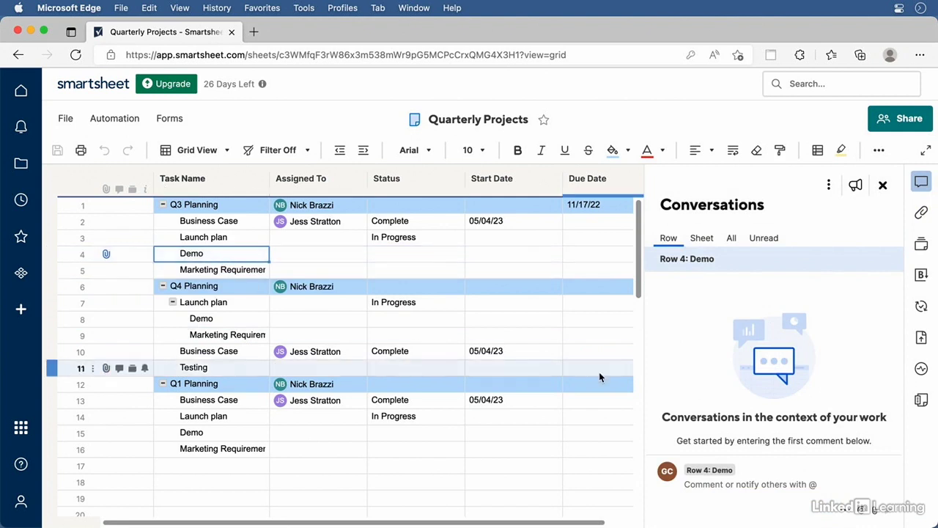
pyautogui.click(107, 255)
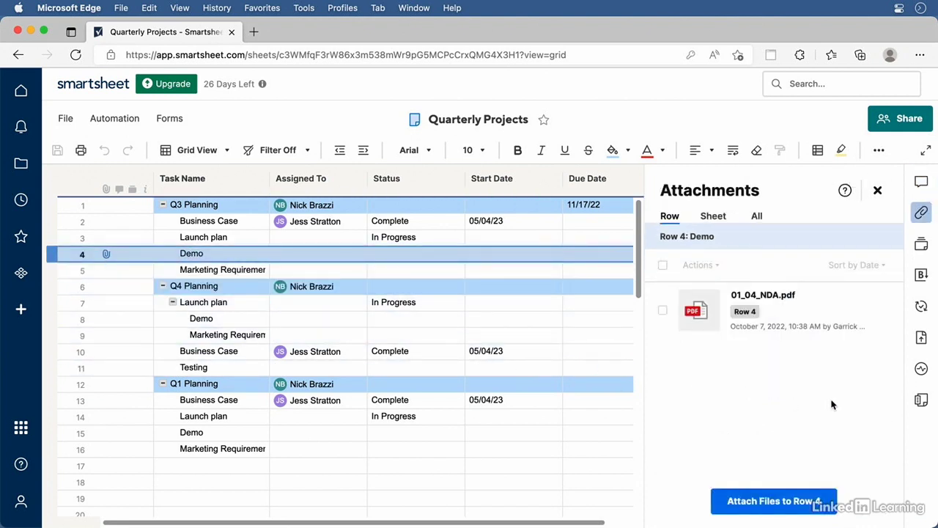
pyautogui.click(697, 311)
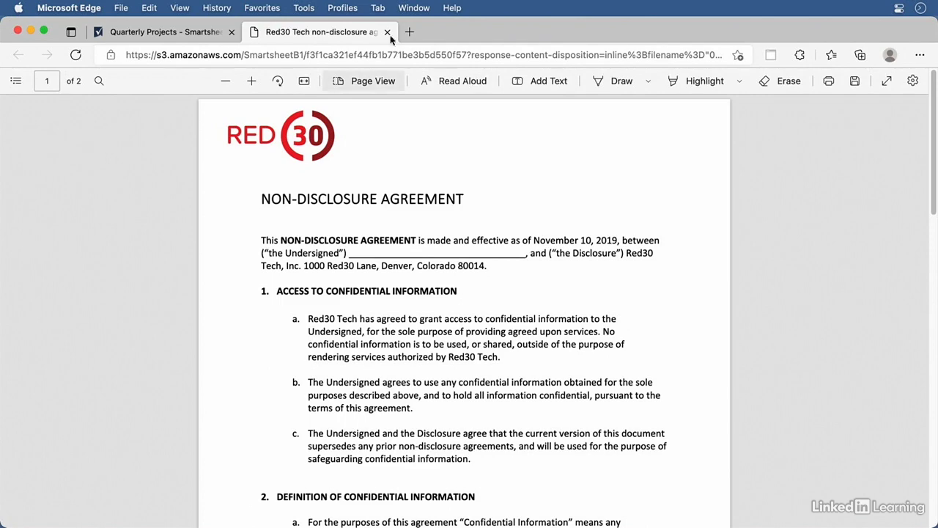
pyautogui.click(387, 32)
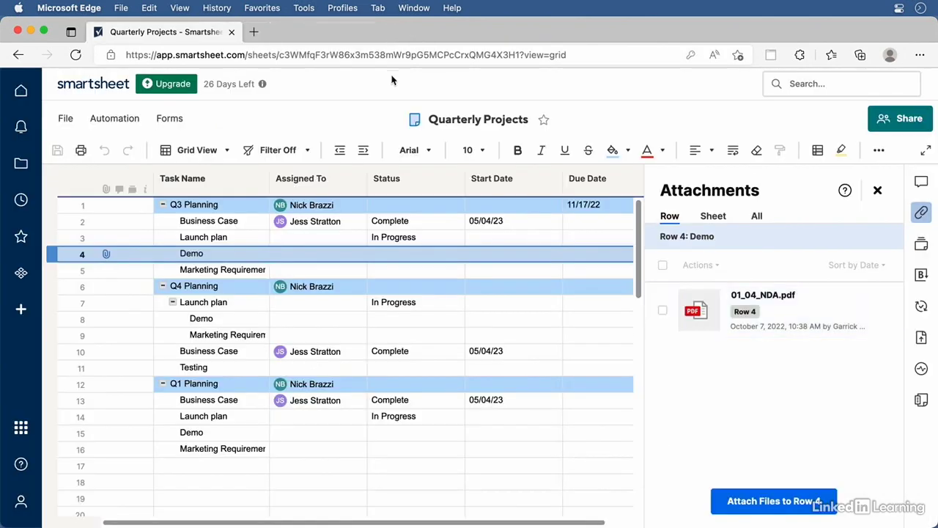
pyautogui.click(663, 312)
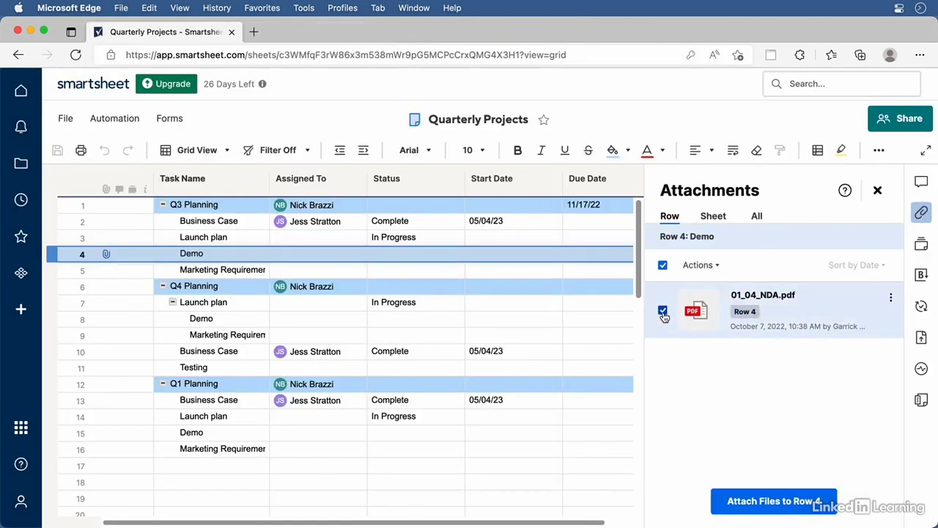
pyautogui.click(717, 267)
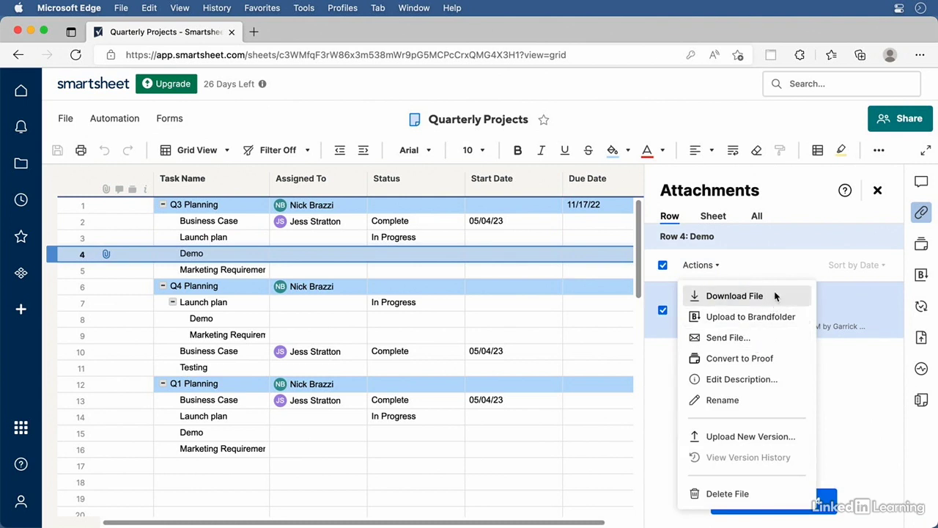
pyautogui.click(852, 409)
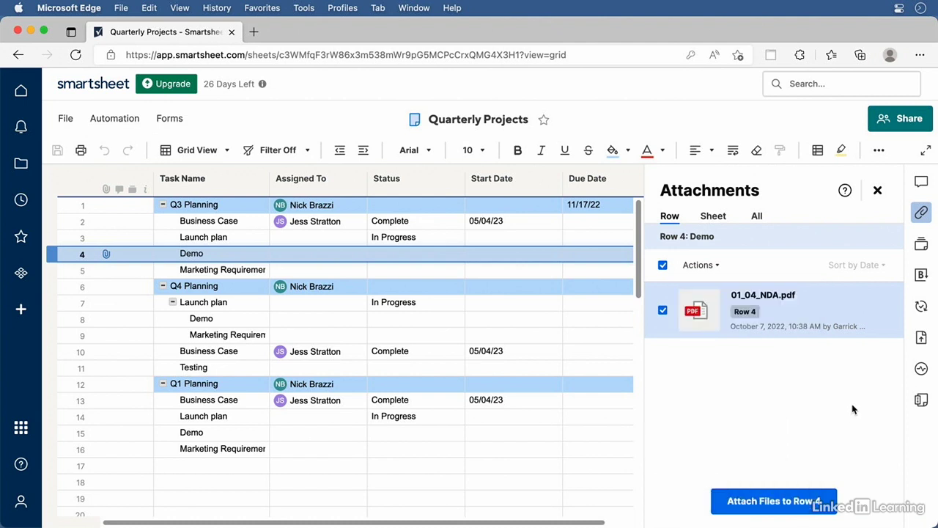
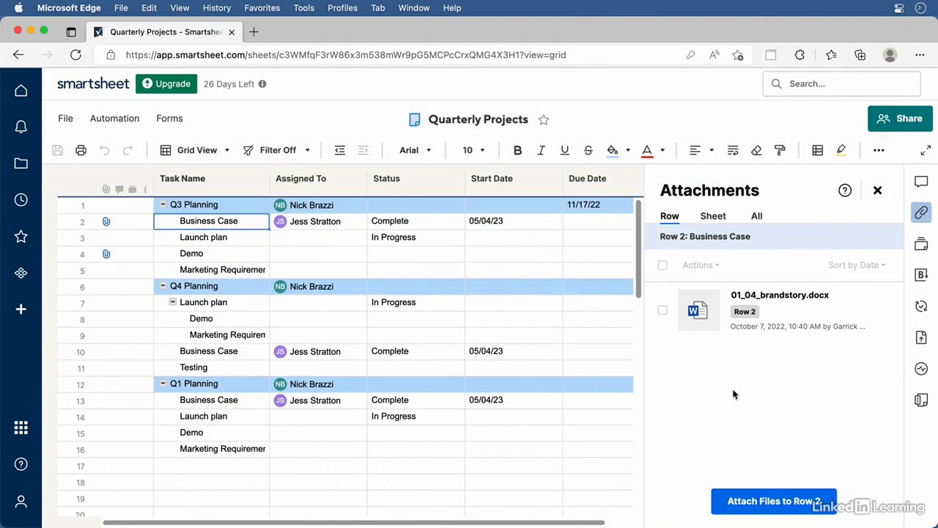
# Review row 2's attach options and the available actions for the brandstory attachment
pyautogui.click(744, 502)
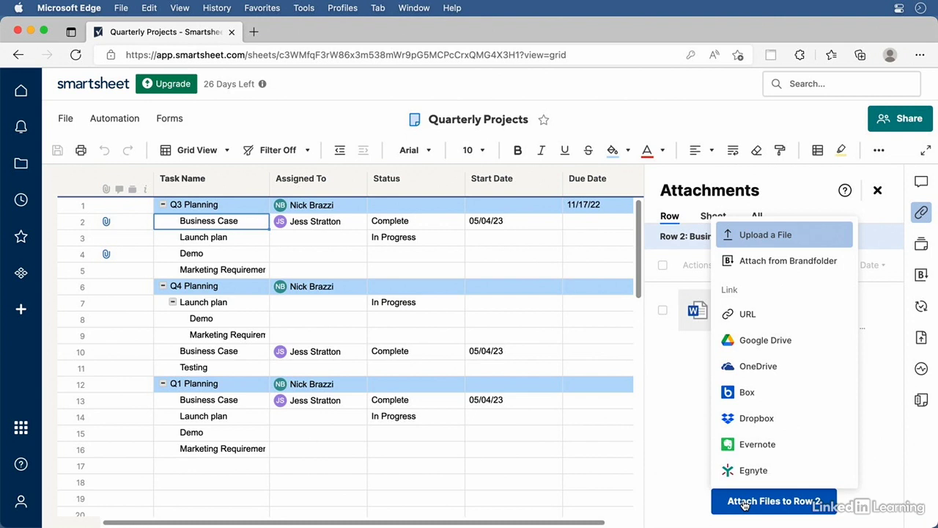
pyautogui.click(686, 414)
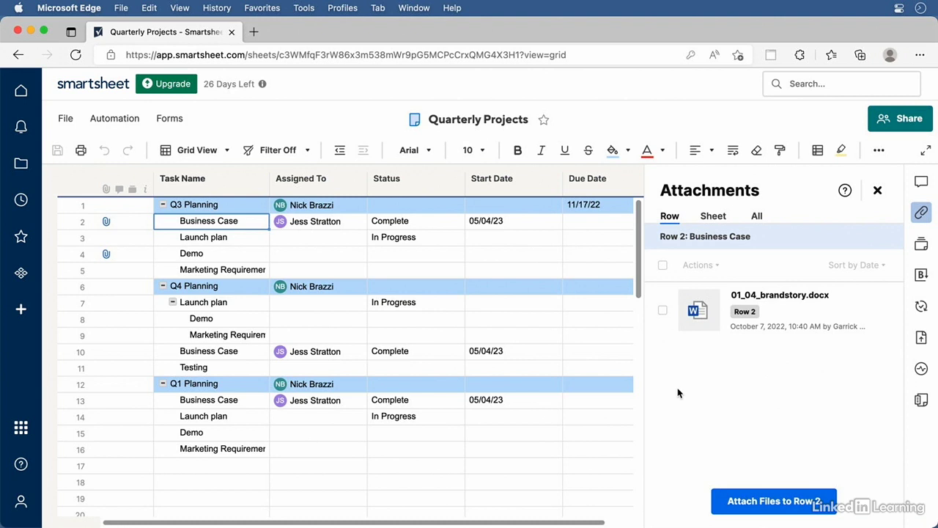
pyautogui.click(663, 313)
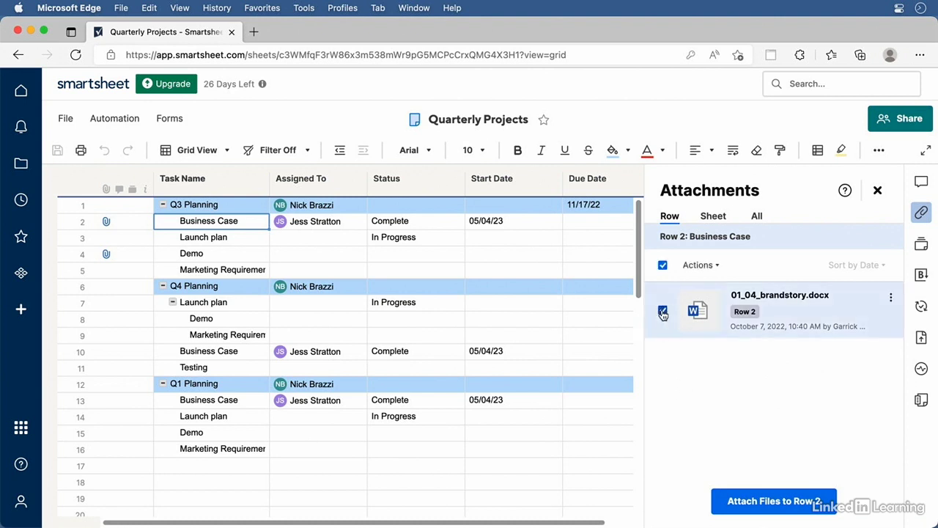
pyautogui.click(699, 264)
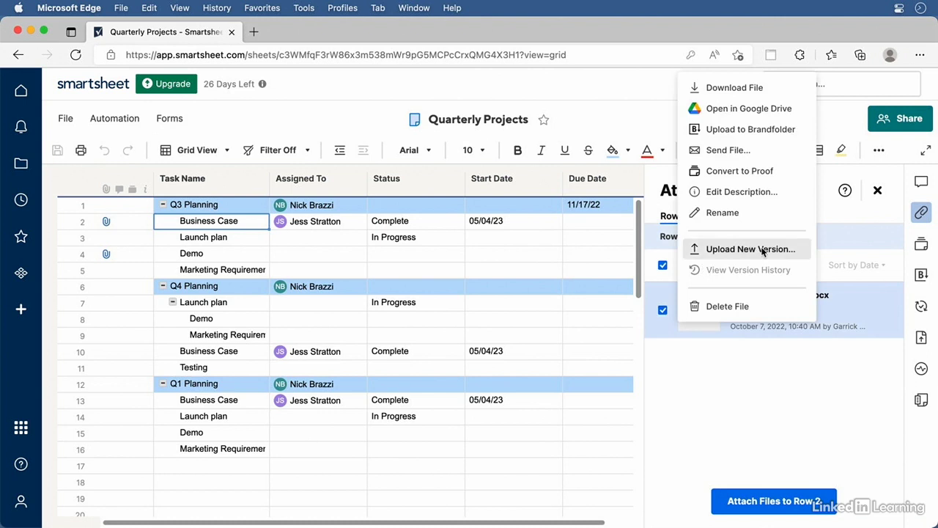
pyautogui.click(744, 417)
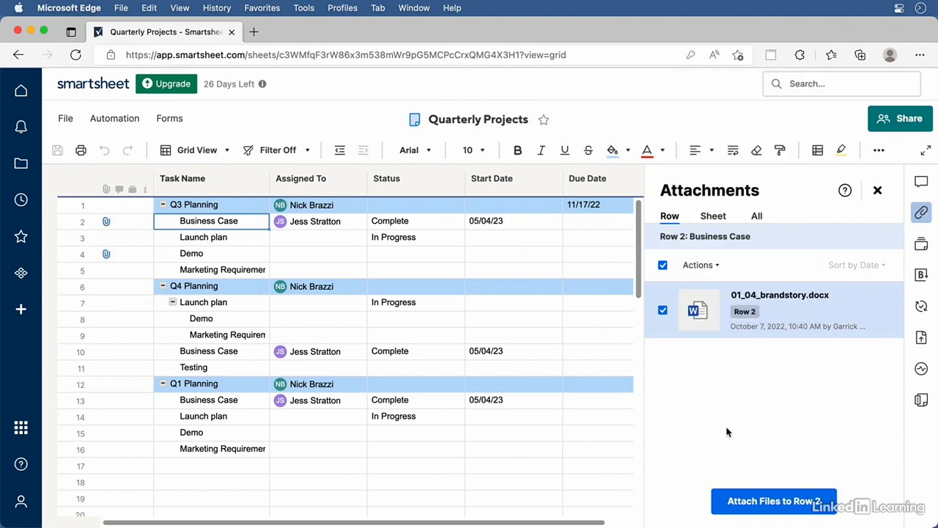
pyautogui.click(726, 432)
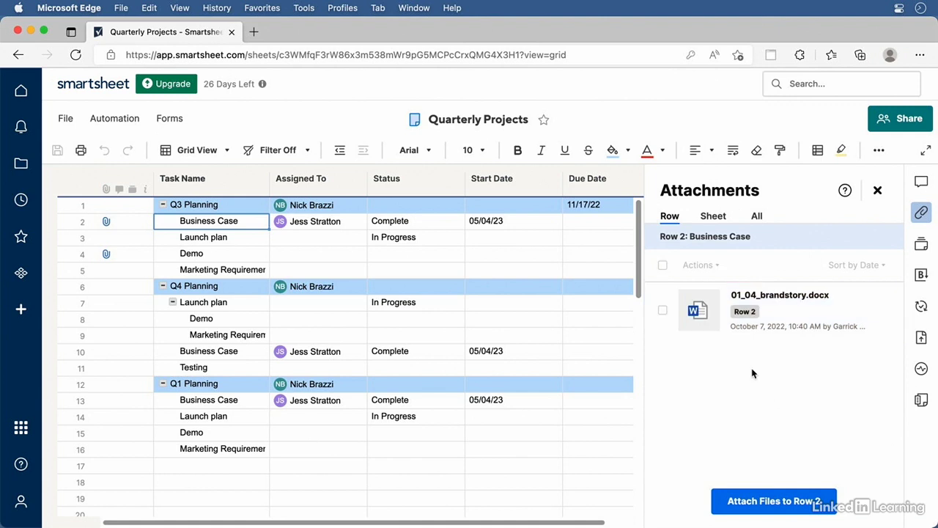
# List all attachments, check sort choices, jump to the Demo row's NDA, then view sheet-level attachments
pyautogui.click(757, 218)
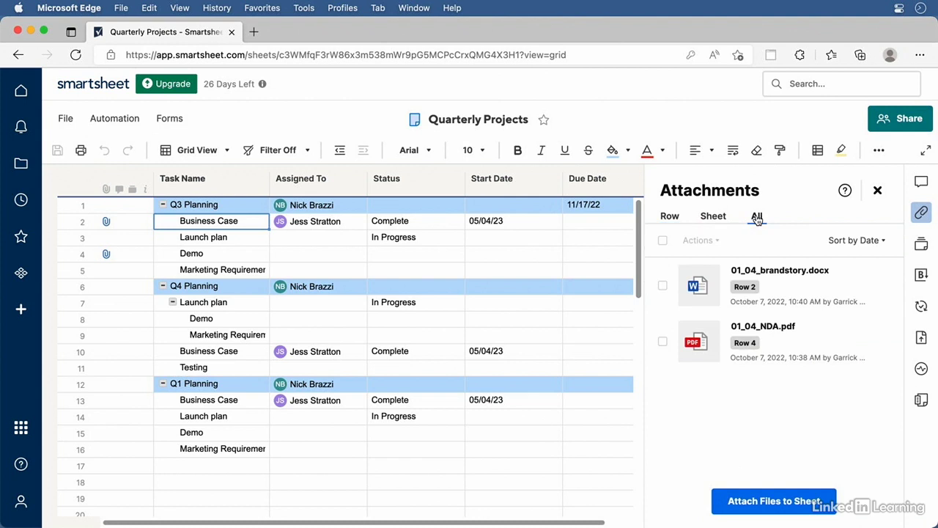
pyautogui.click(884, 244)
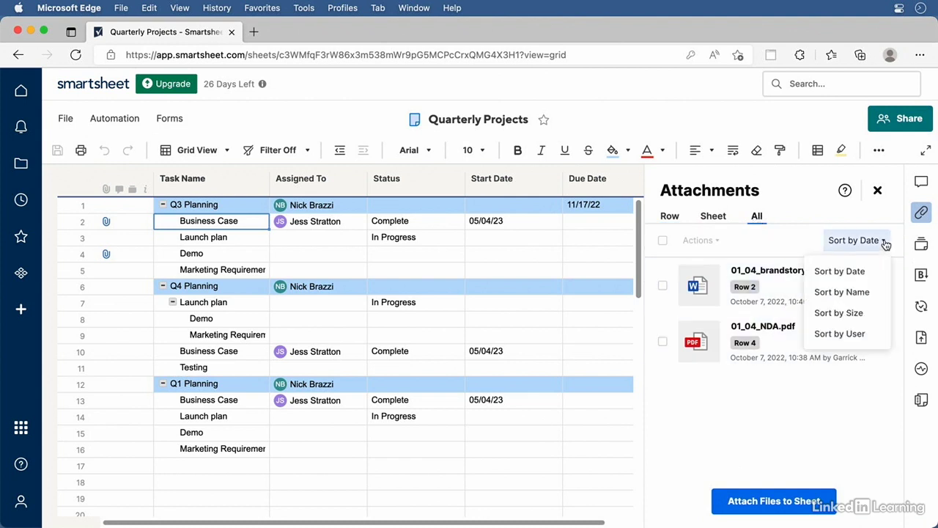
pyautogui.click(716, 402)
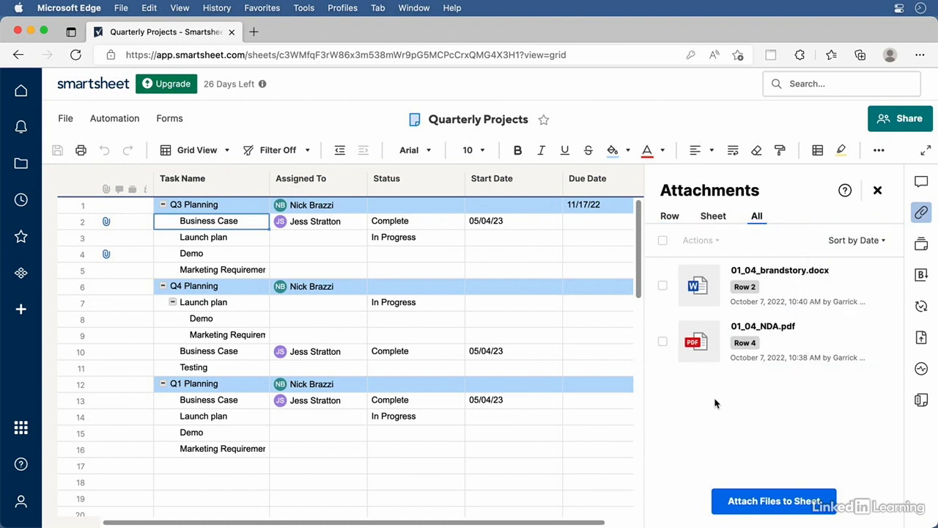
pyautogui.click(746, 343)
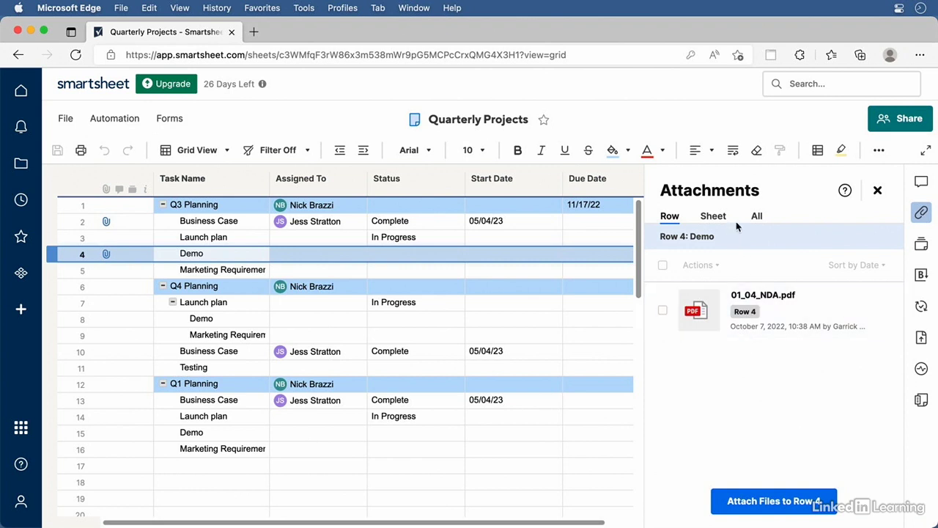
pyautogui.click(714, 216)
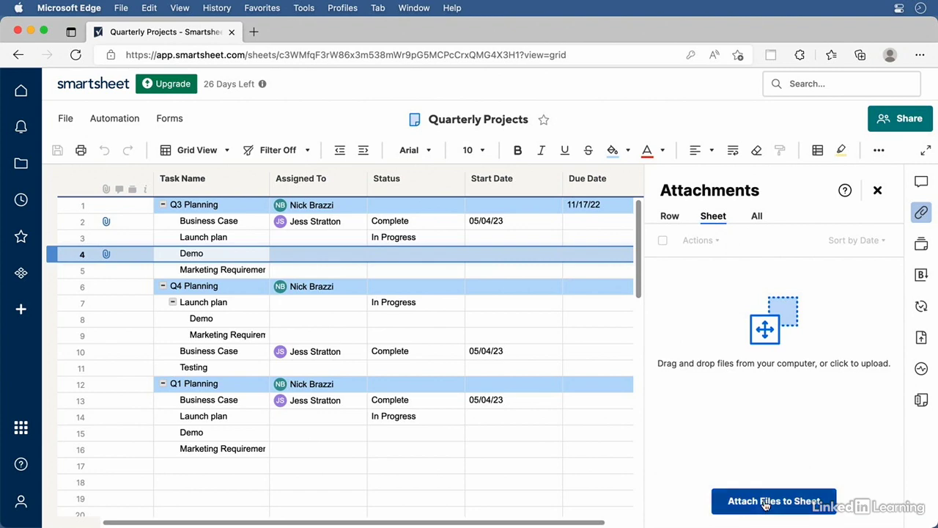
# Upload 01_04_Red30_logo.png to the Quarterly Projects sheet, list all attachments, and return Home
pyautogui.click(765, 504)
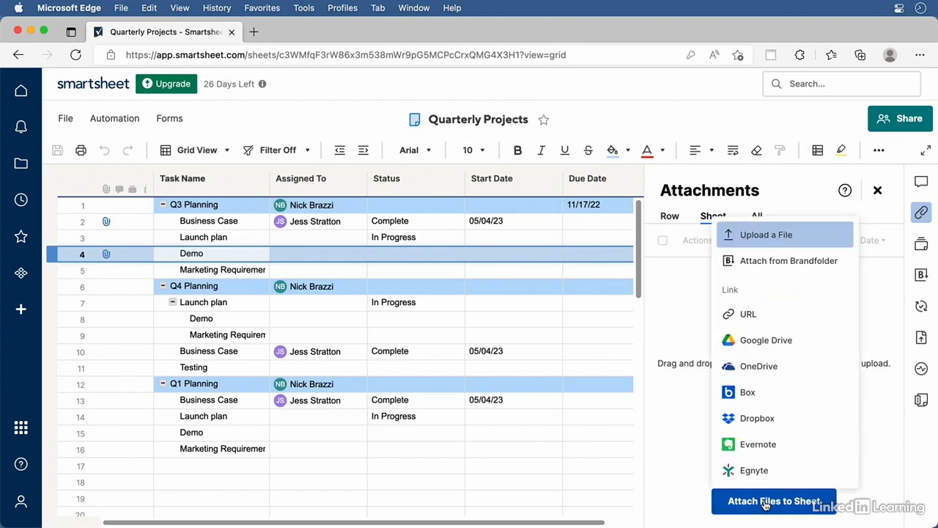
pyautogui.click(781, 234)
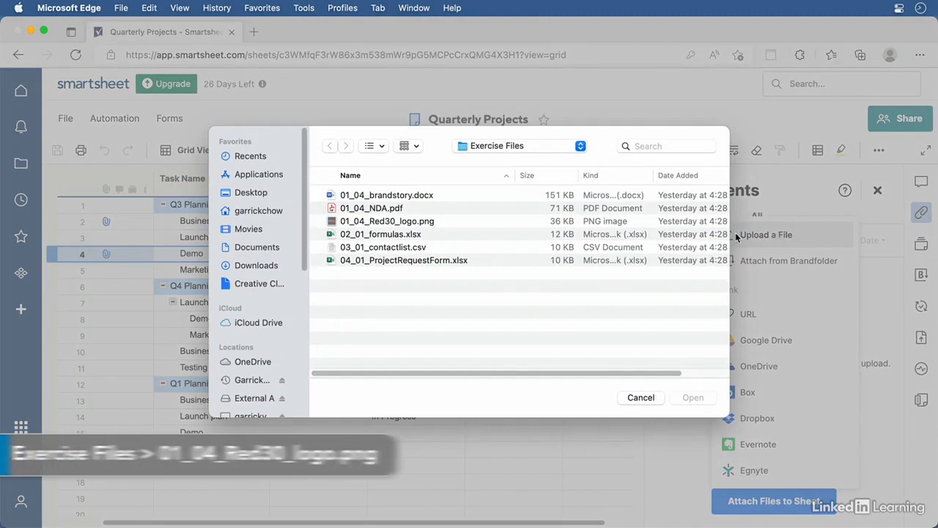
pyautogui.click(392, 223)
pyautogui.click(692, 399)
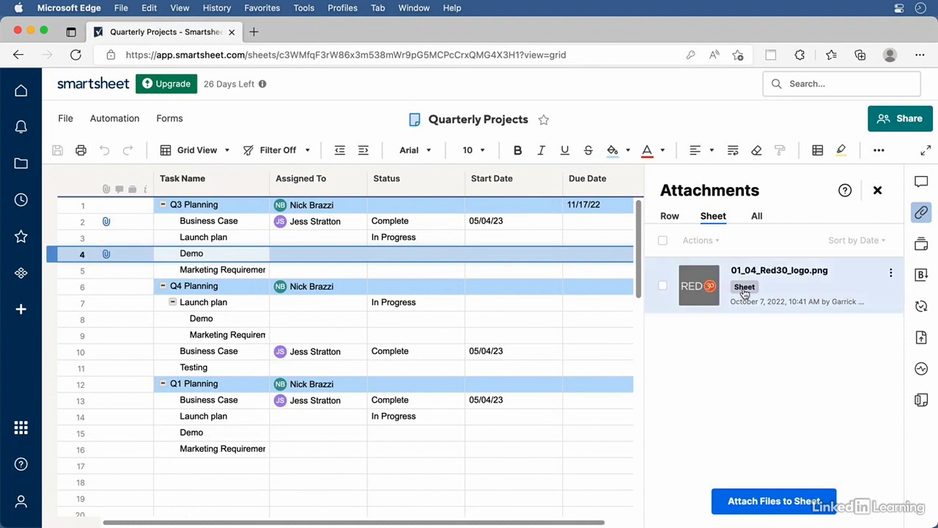
pyautogui.click(757, 217)
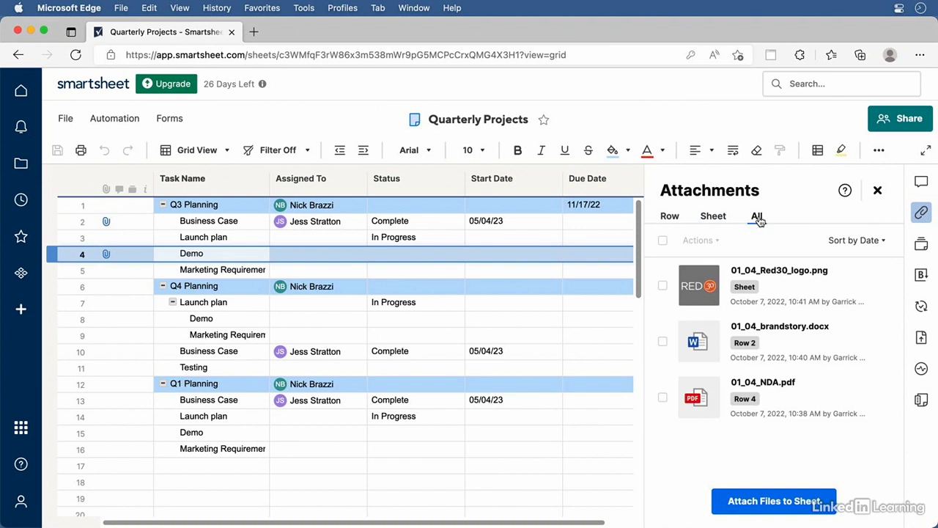
pyautogui.click(20, 90)
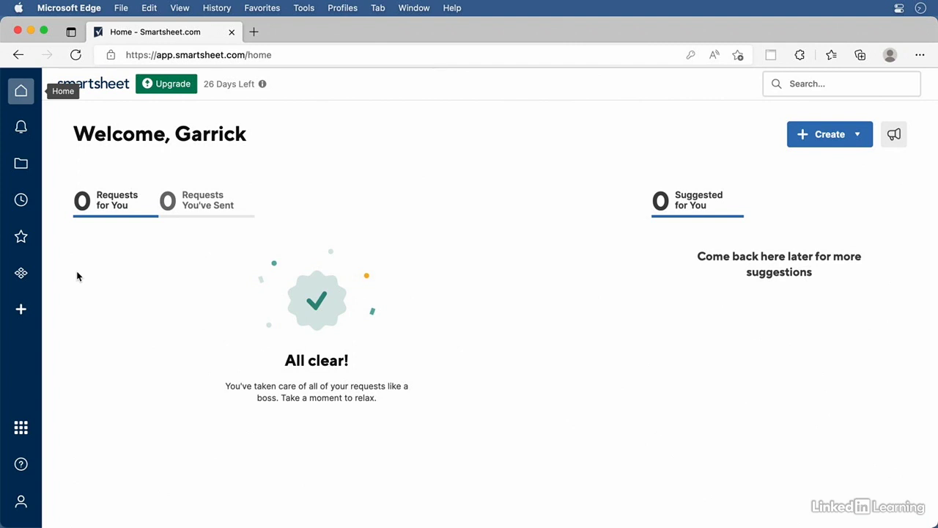
# In the Solution Center, look over the Import options, then return to the Create options
pyautogui.click(20, 311)
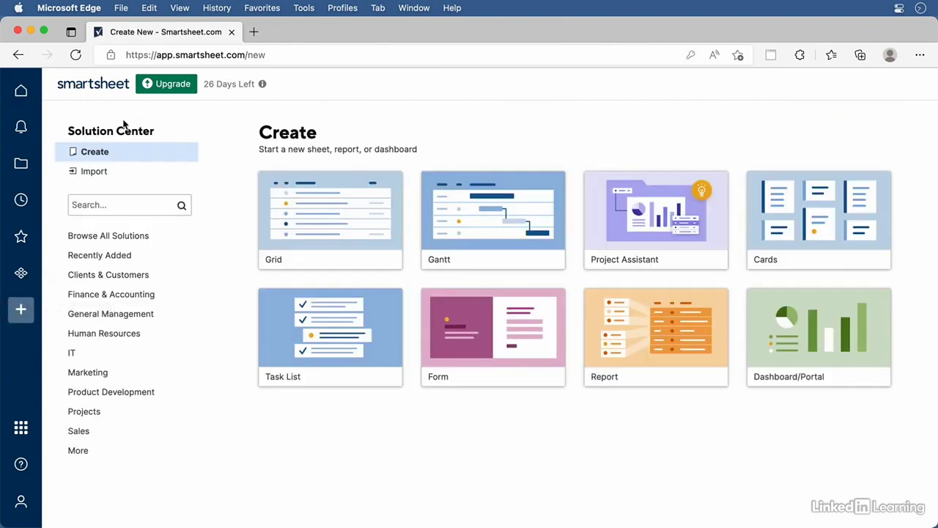
pyautogui.click(94, 154)
pyautogui.click(99, 172)
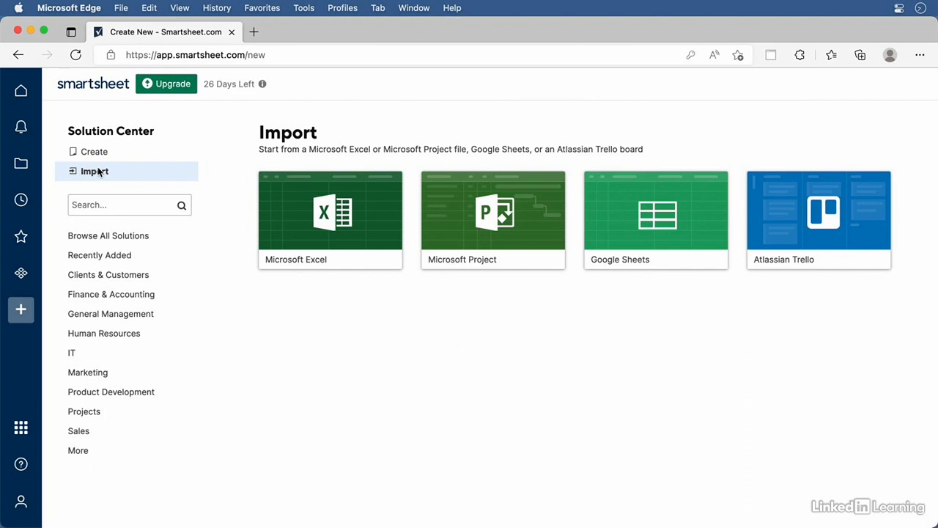
pyautogui.click(94, 152)
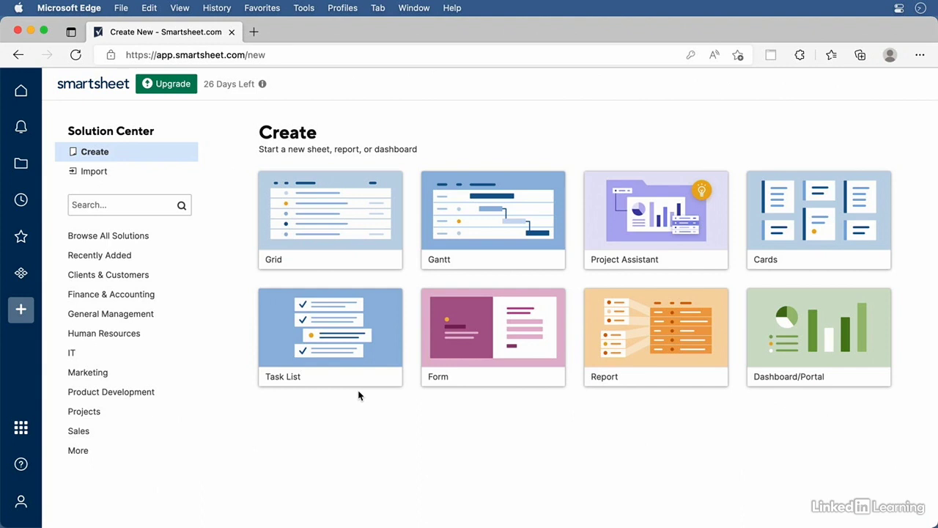
pyautogui.click(339, 217)
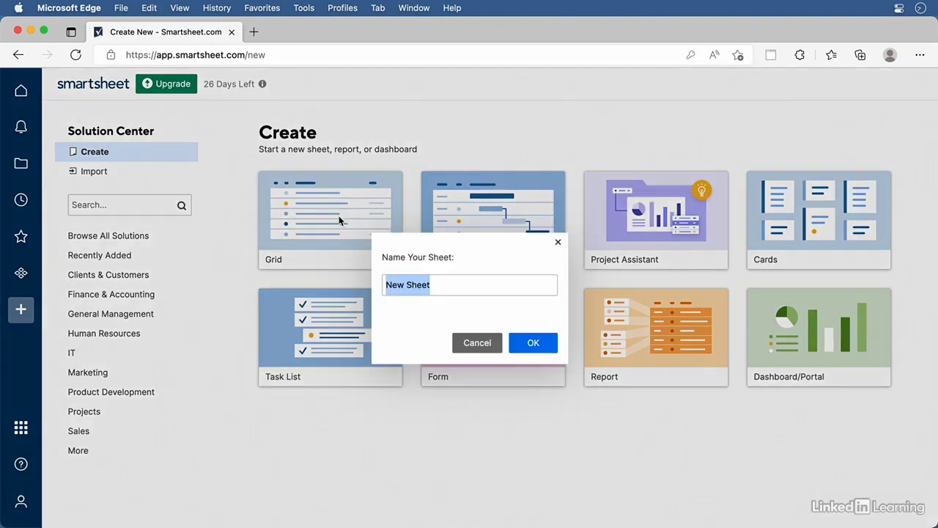
pyautogui.click(533, 343)
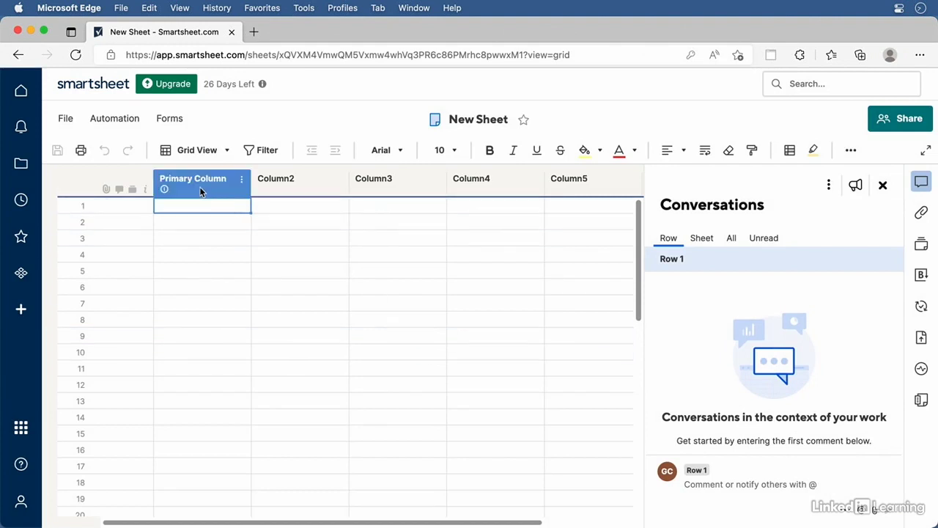
pyautogui.moveTo(200, 187)
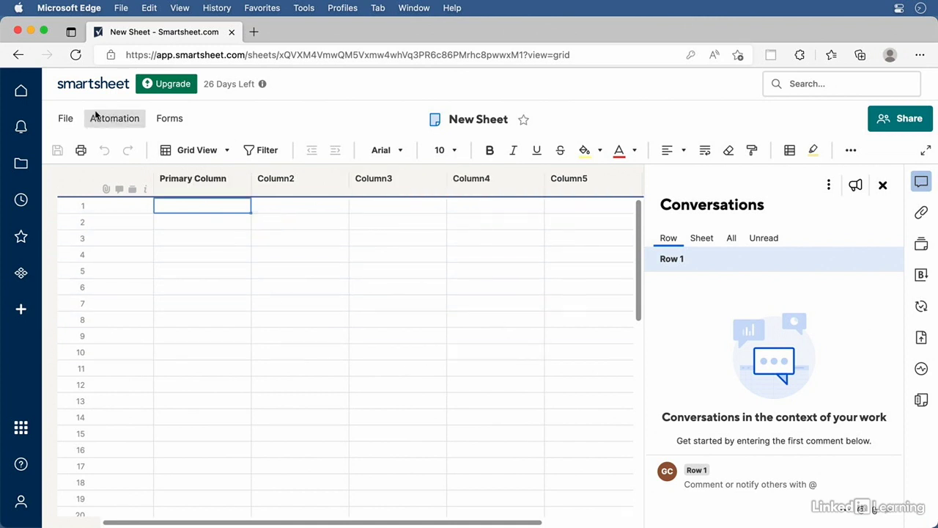
pyautogui.click(65, 118)
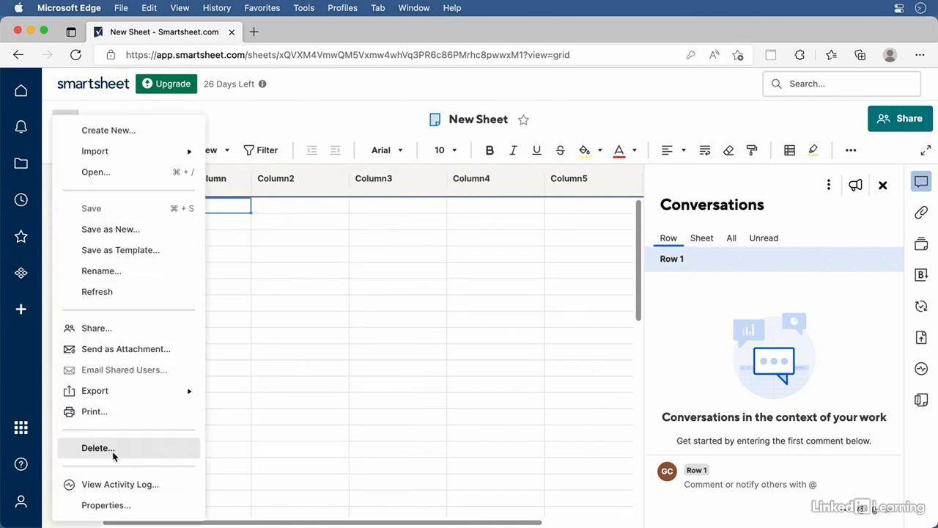
pyautogui.click(117, 453)
pyautogui.click(572, 349)
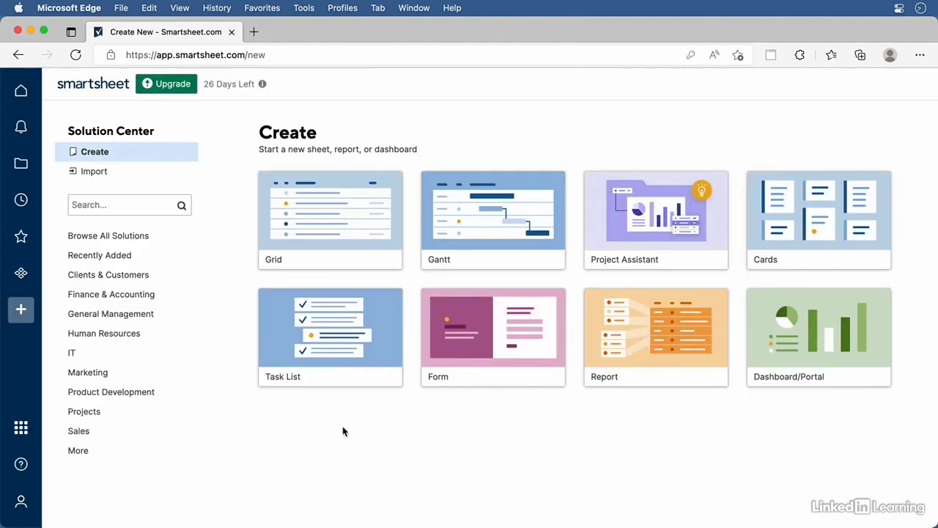
pyautogui.click(324, 345)
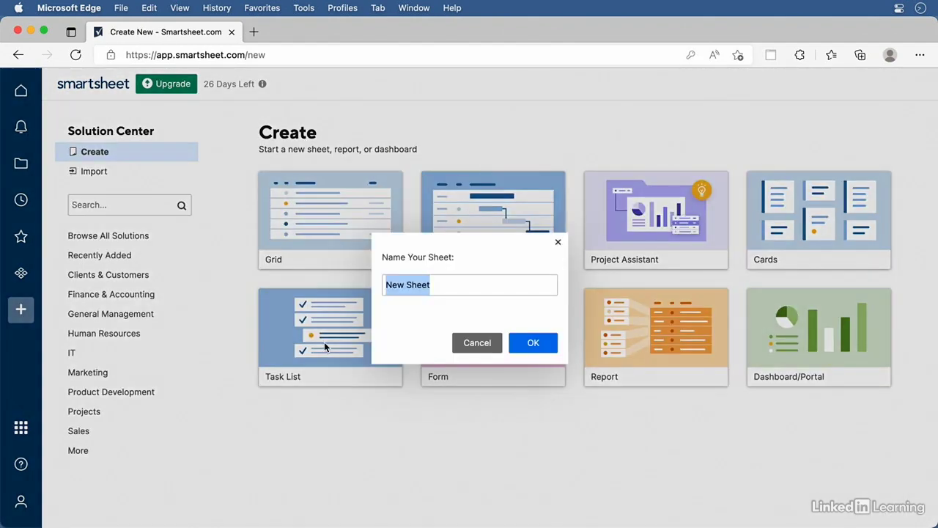
pyautogui.click(544, 352)
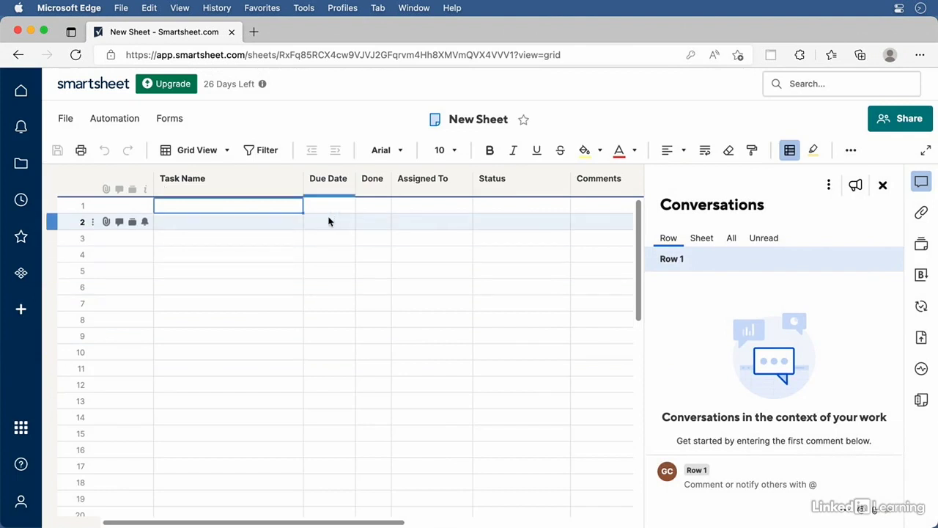
pyautogui.click(65, 118)
pyautogui.click(131, 446)
pyautogui.click(573, 349)
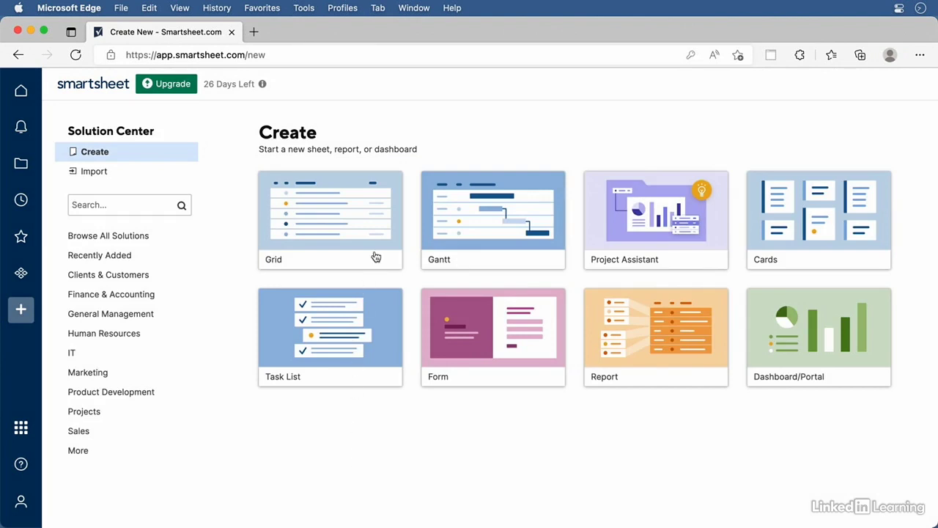
# Create a blank grid sheet named 'Quarterly Projects' and close the conversations panel
pyautogui.click(366, 222)
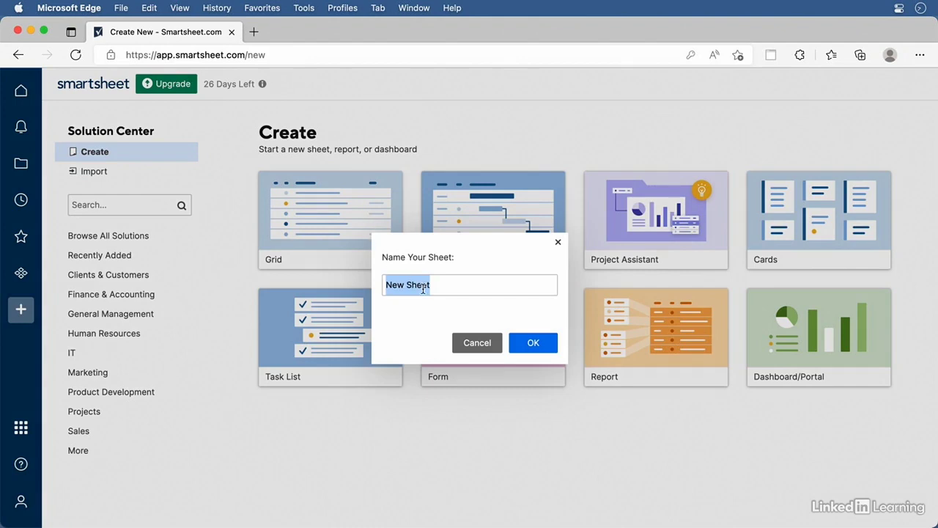
pyautogui.write('Quarterly Projec')
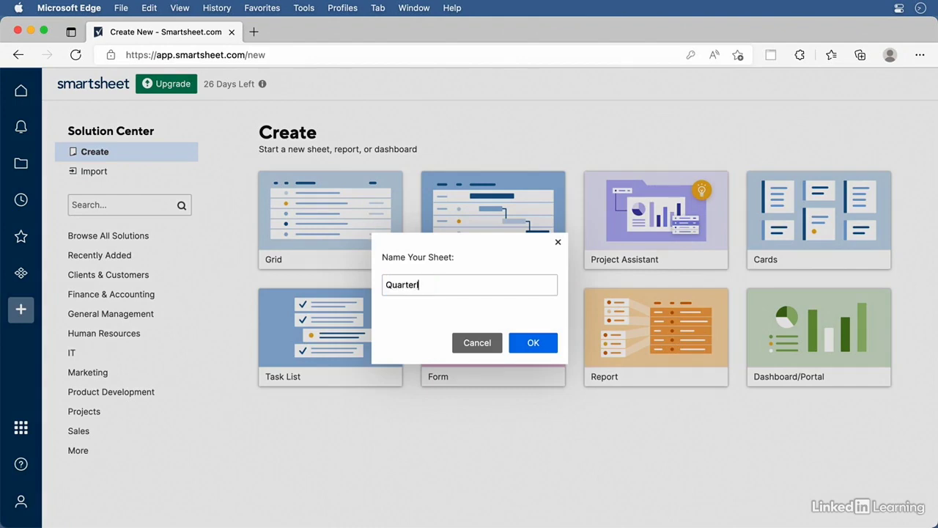
pyautogui.write('ts')
pyautogui.click(535, 345)
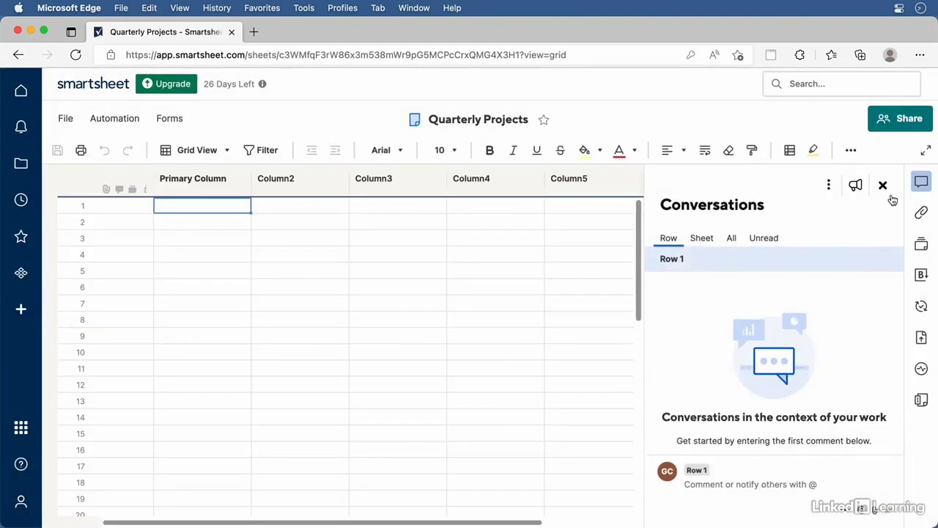
pyautogui.click(883, 185)
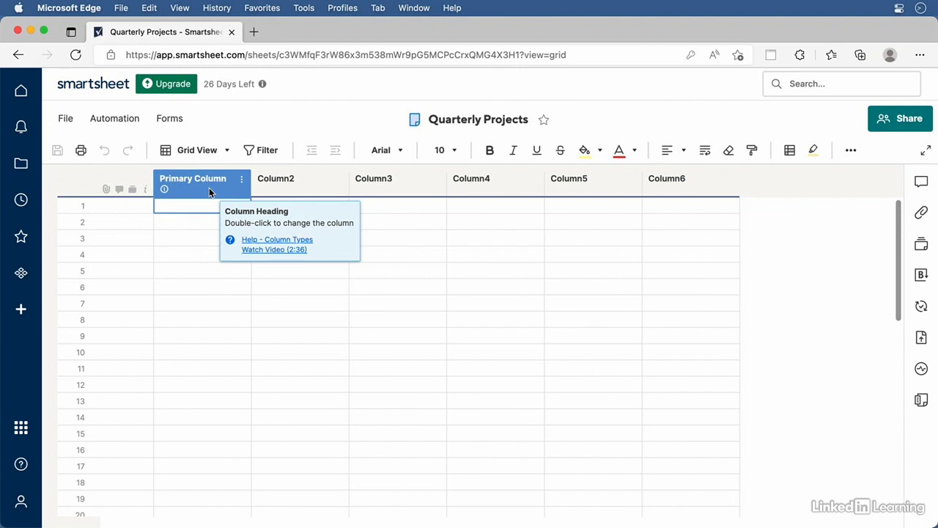
# Rename the primary column to 'Task Name'
pyautogui.click(212, 181)
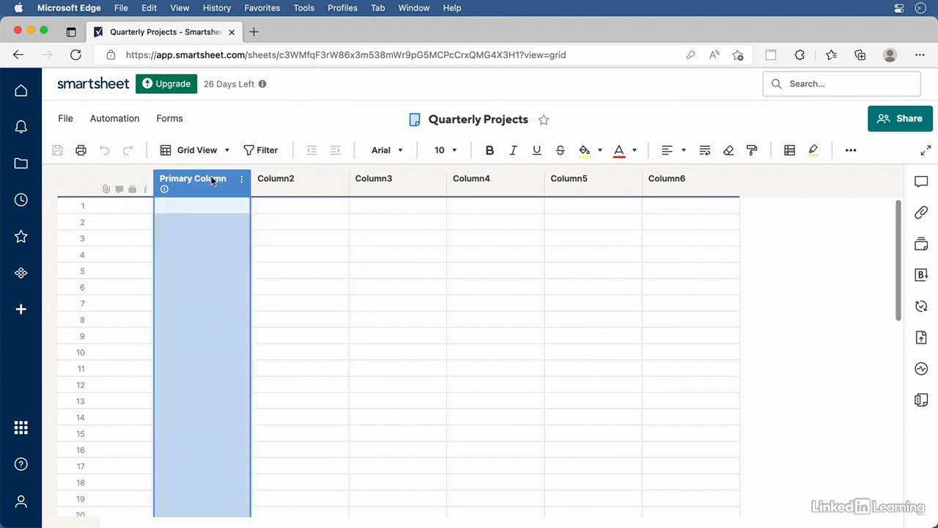
pyautogui.doubleClick(211, 181)
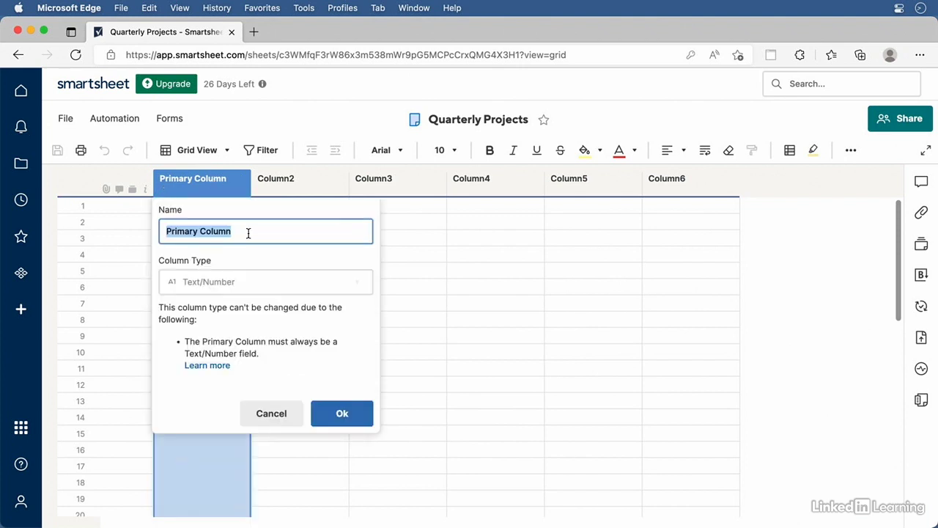
pyautogui.write('Task ')
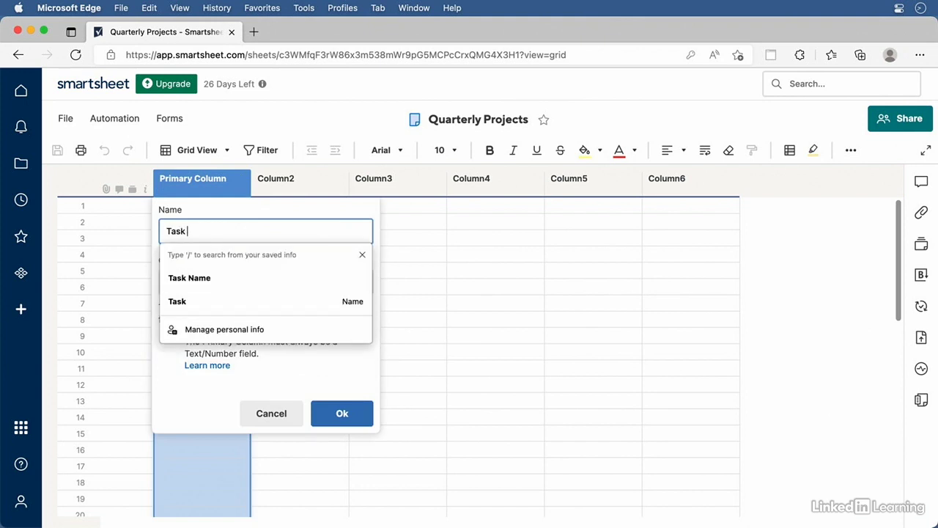
pyautogui.write('Name')
pyautogui.press('Escape')
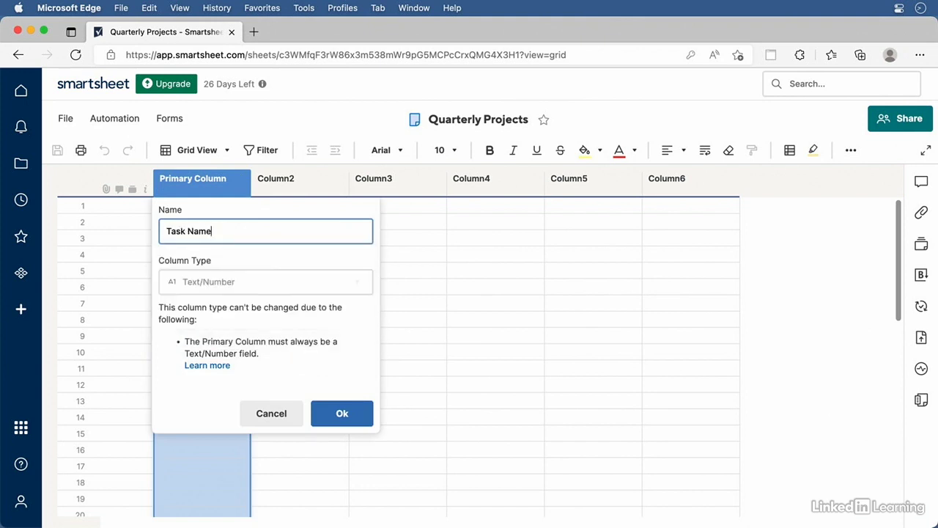
pyautogui.press('Return')
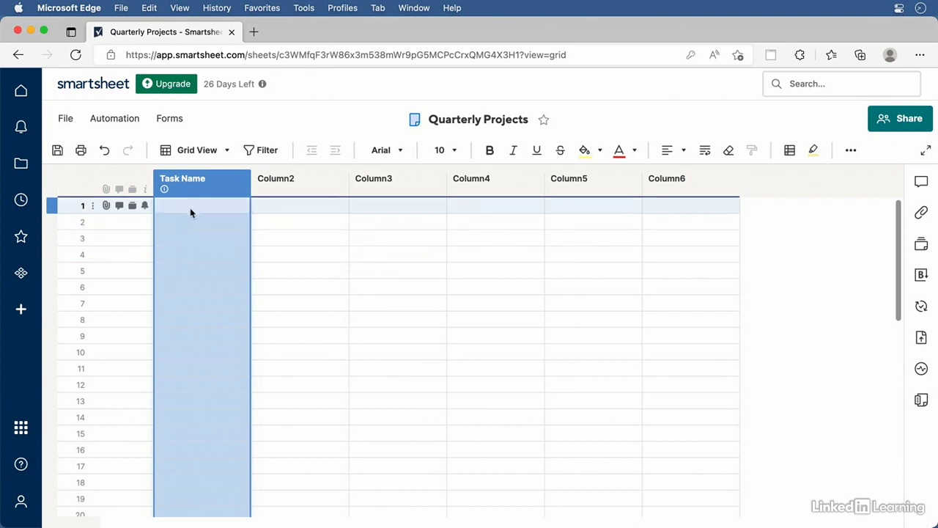
# Enter tasks Q3 Planning, Business Case and Launch in rows 1–3, then widen the column
pyautogui.click(184, 209)
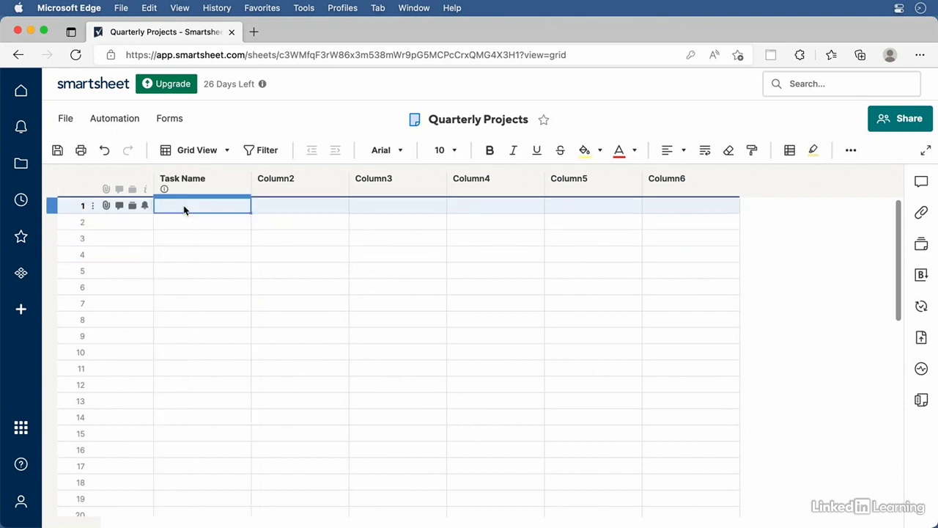
pyautogui.write('Q3')
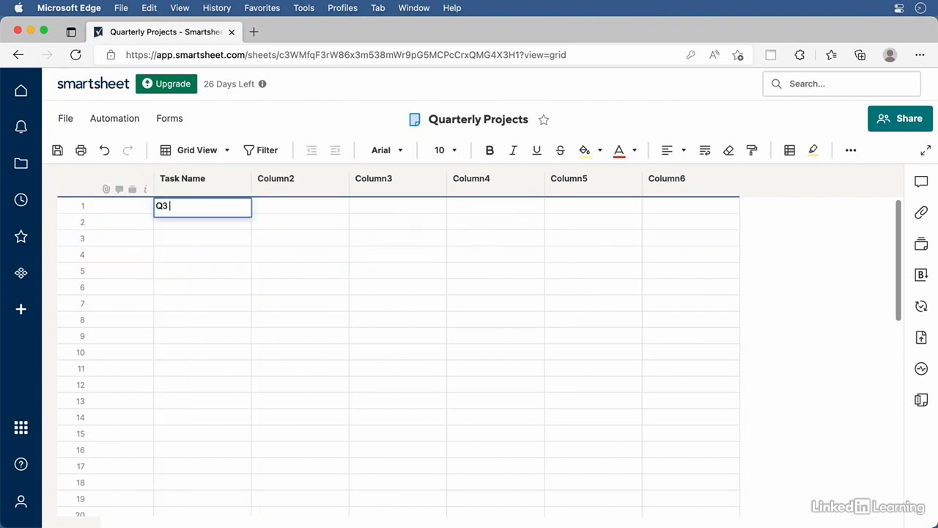
pyautogui.write(' Planning')
pyautogui.press('Return')
pyautogui.write('Business Case')
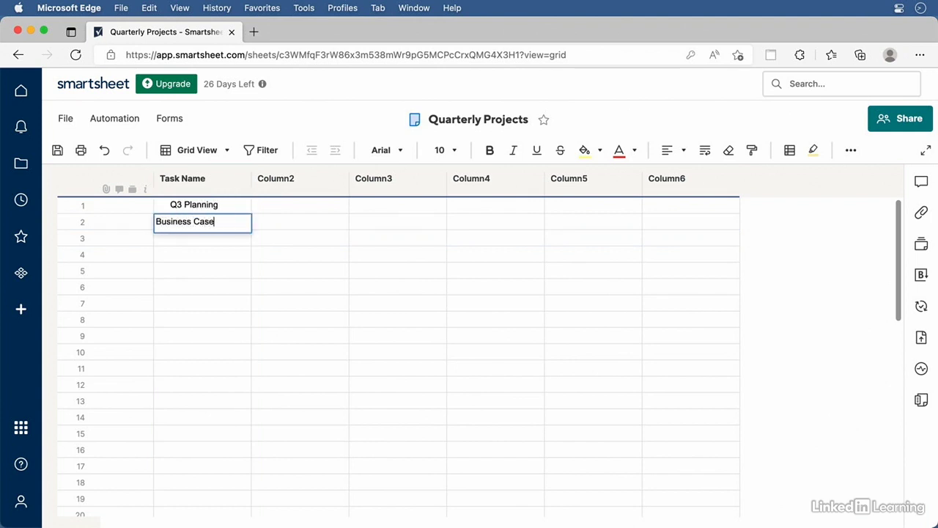
pyautogui.press('Return')
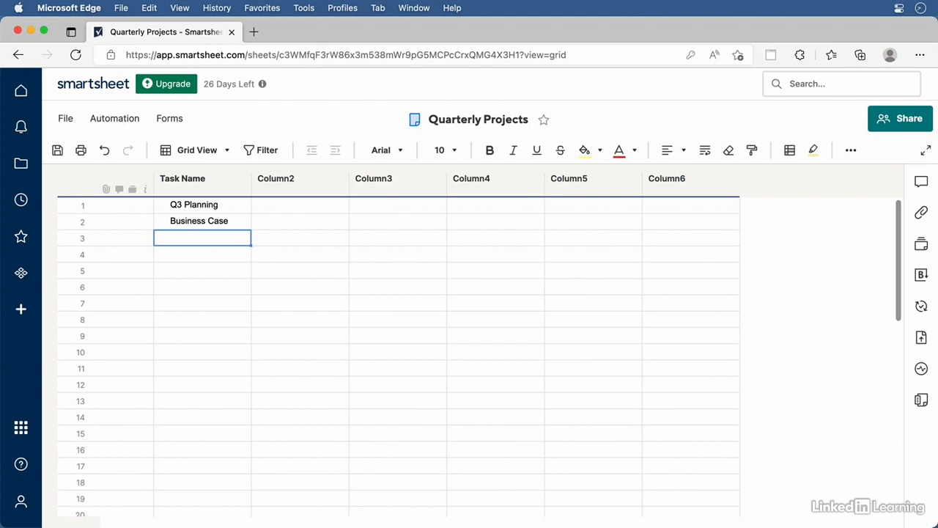
pyautogui.write('Launch plan')
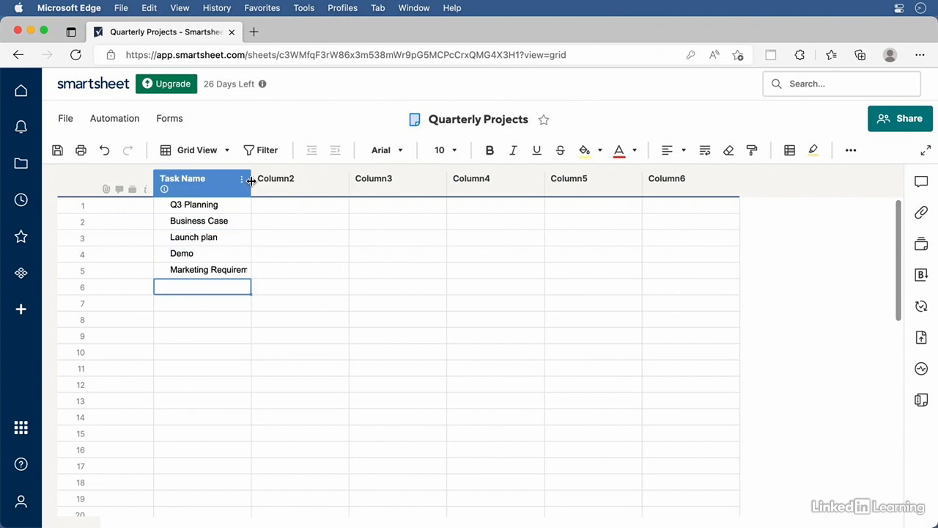
pyautogui.moveTo(251, 181); pyautogui.dragTo(269, 181)
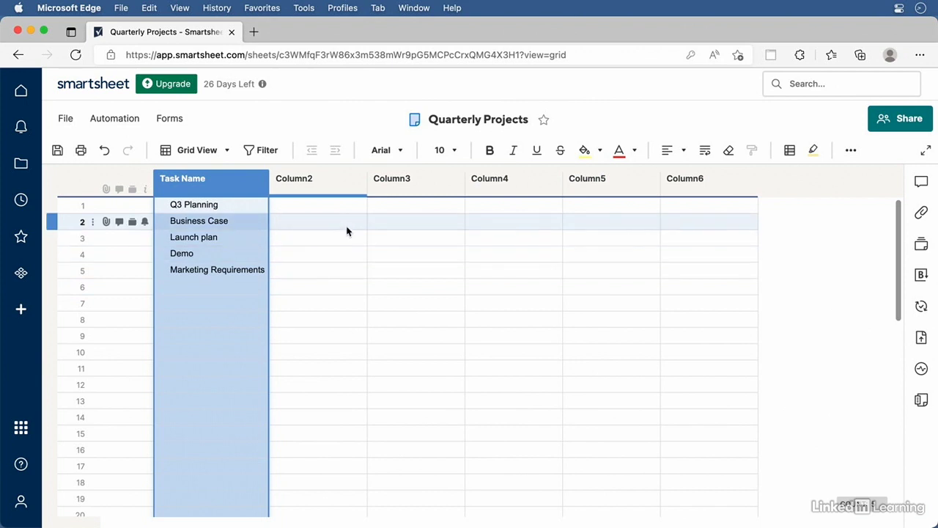
# Rename Column2 to 'Assigned To' and set its type to Contact list
pyautogui.doubleClick(335, 181)
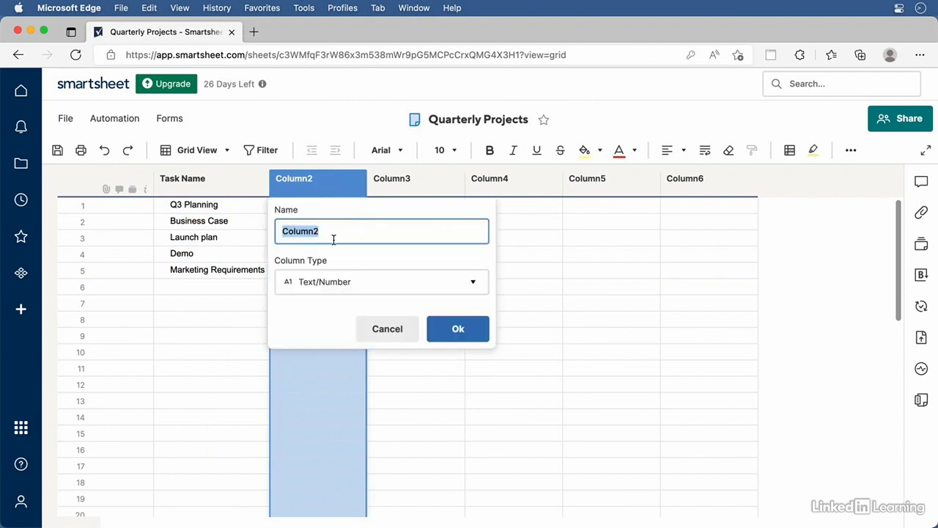
pyautogui.write('Assigned To')
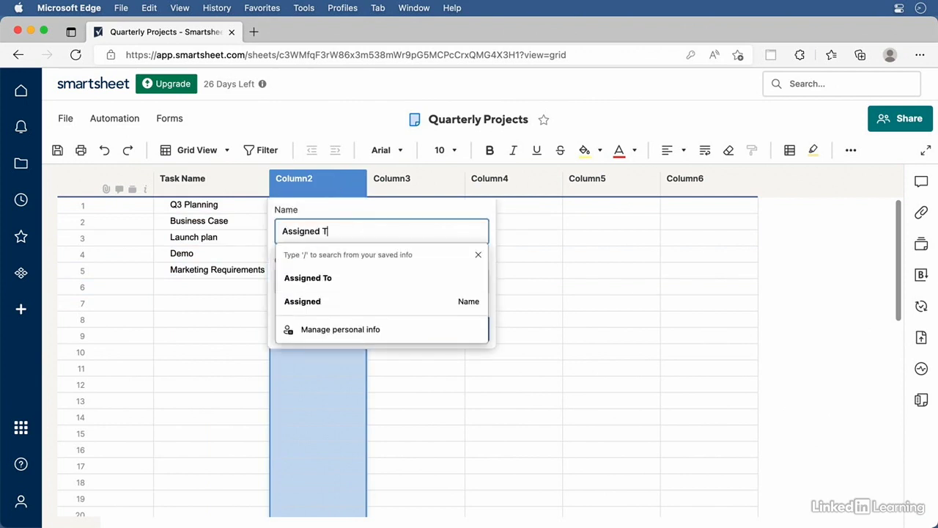
pyautogui.click(478, 255)
pyautogui.click(325, 283)
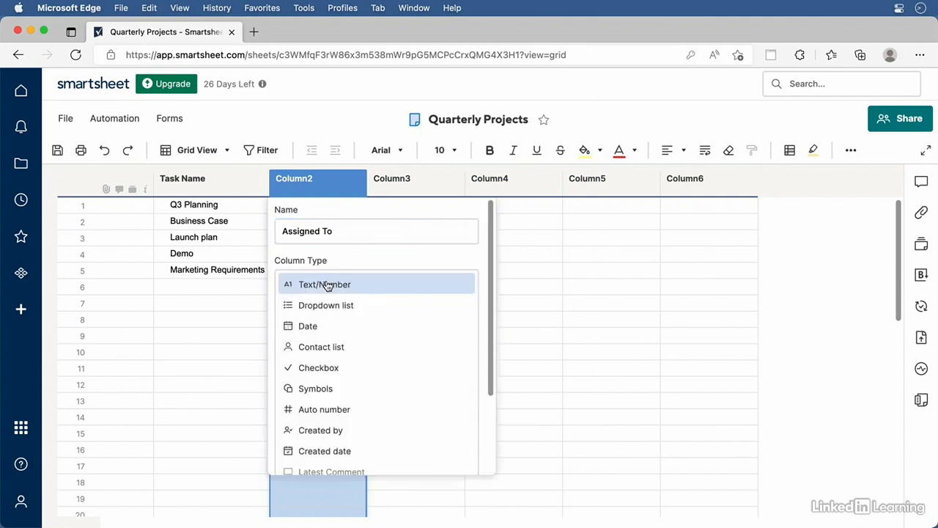
pyautogui.click(325, 348)
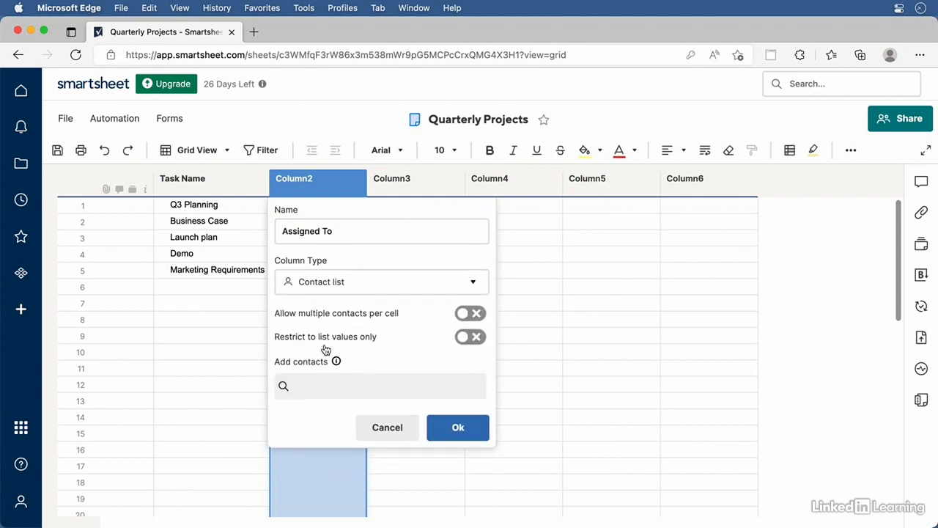
pyautogui.click(454, 428)
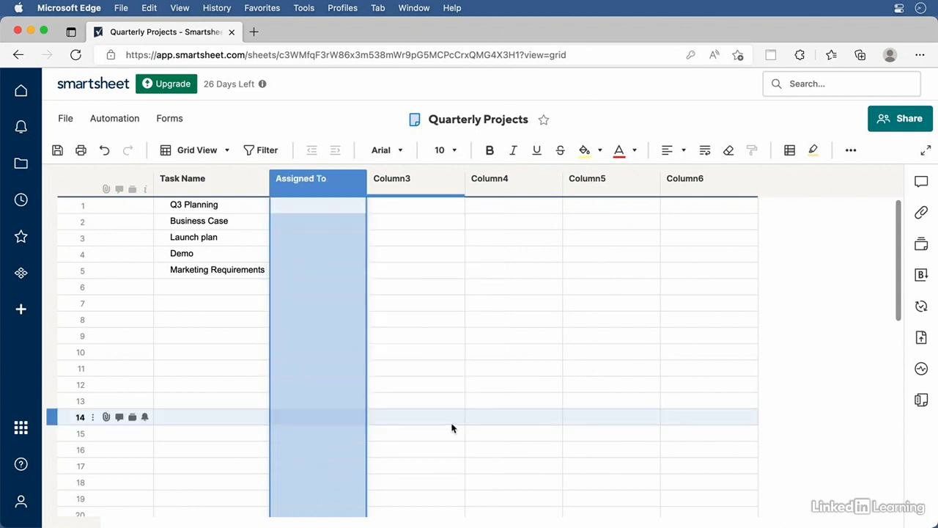
# Assign Q3 Planning to a suggested contact and Business Case to a contact's typed e-mail address
pyautogui.click(300, 206)
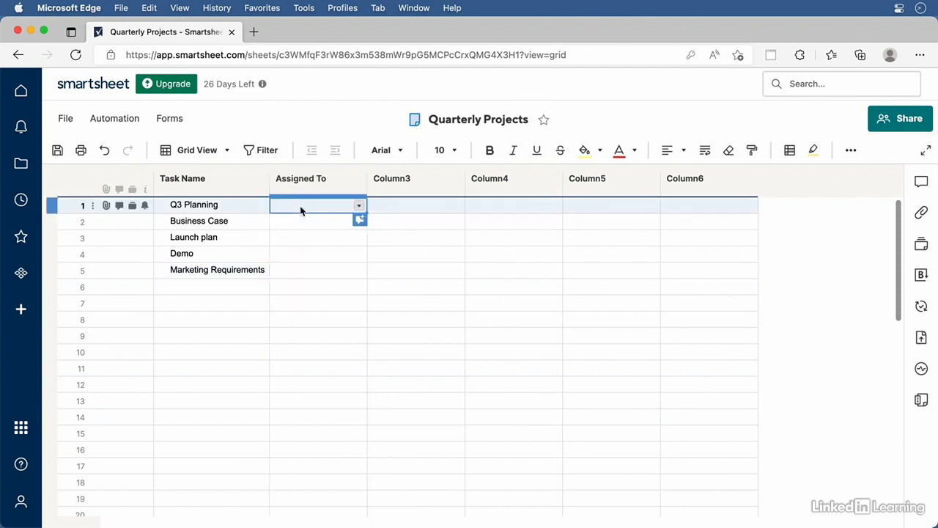
pyautogui.write('Nick')
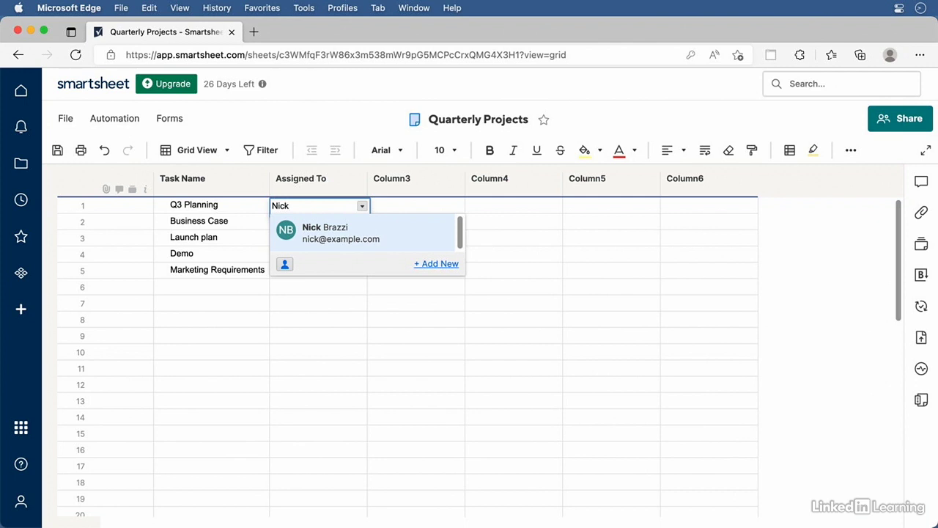
pyautogui.click(310, 230)
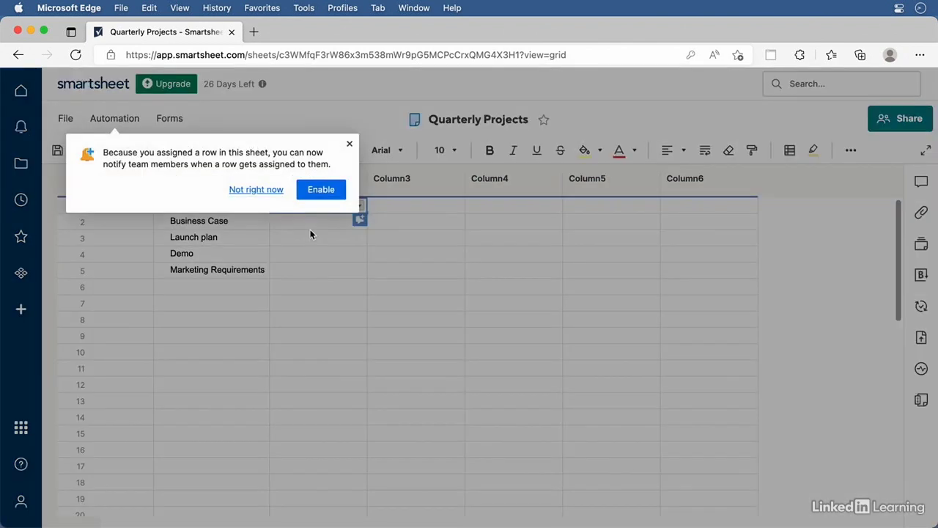
pyautogui.click(350, 143)
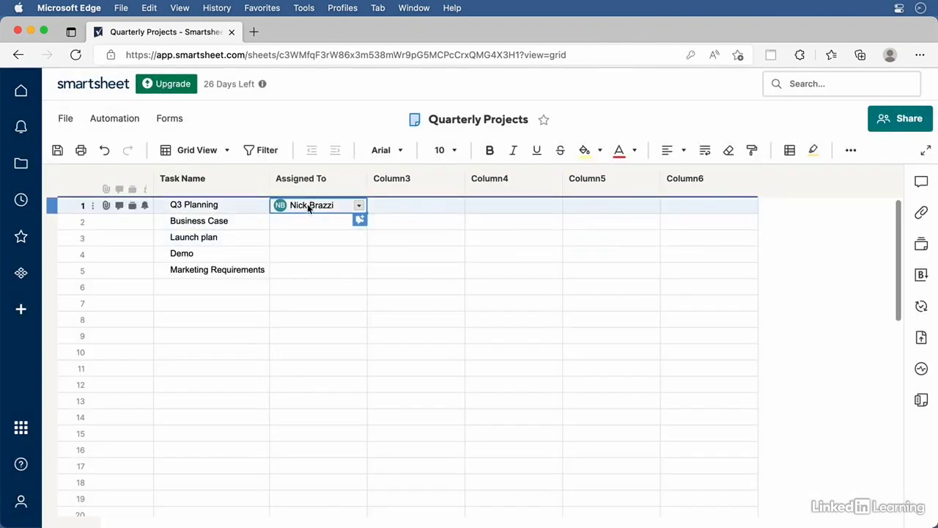
pyautogui.click(294, 225)
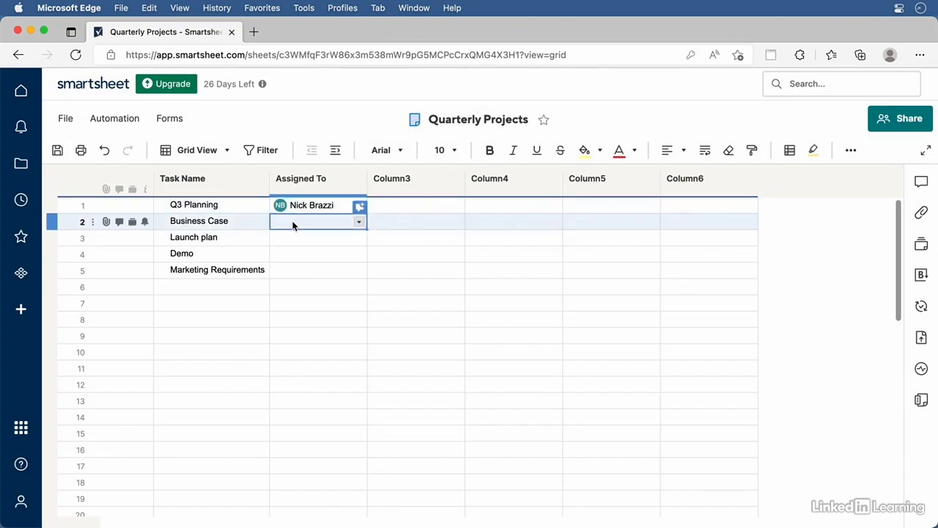
pyautogui.write('jess@')
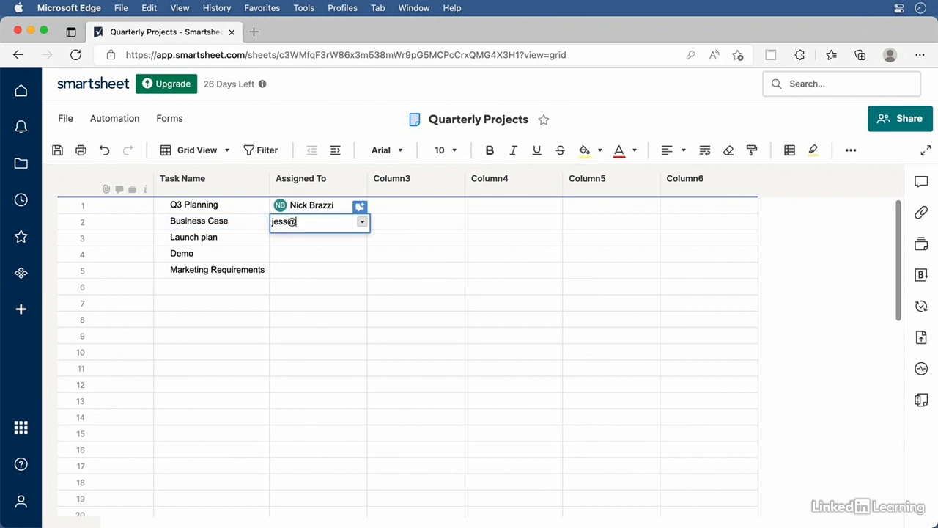
pyautogui.write('example.com')
pyautogui.press('Return')
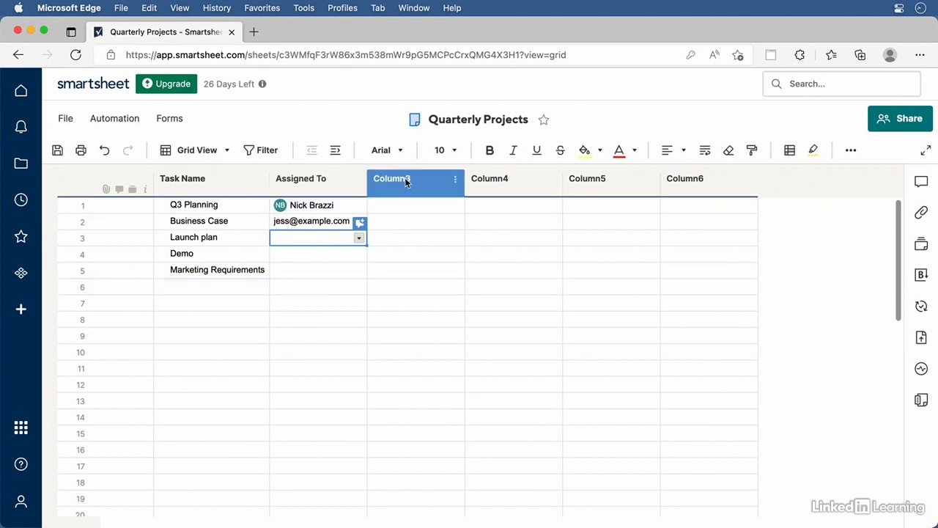
# Rename Column3 to 'Status' as a Symbols column with the red, yellow, green, blue set
pyautogui.doubleClick(430, 184)
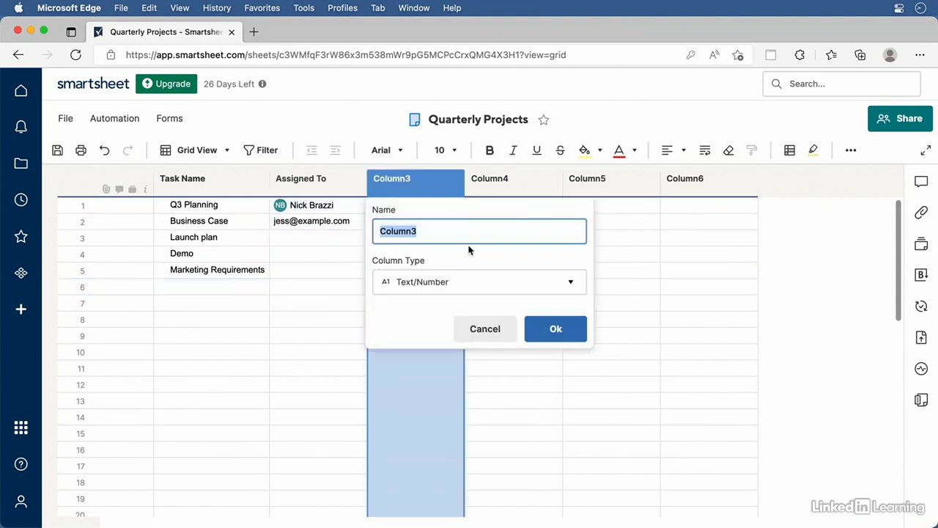
pyautogui.write('Status')
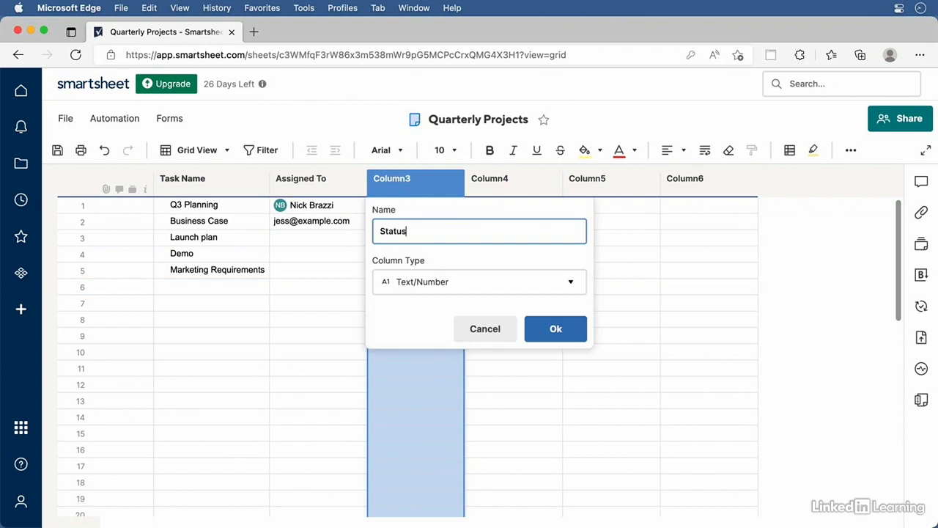
pyautogui.click(462, 286)
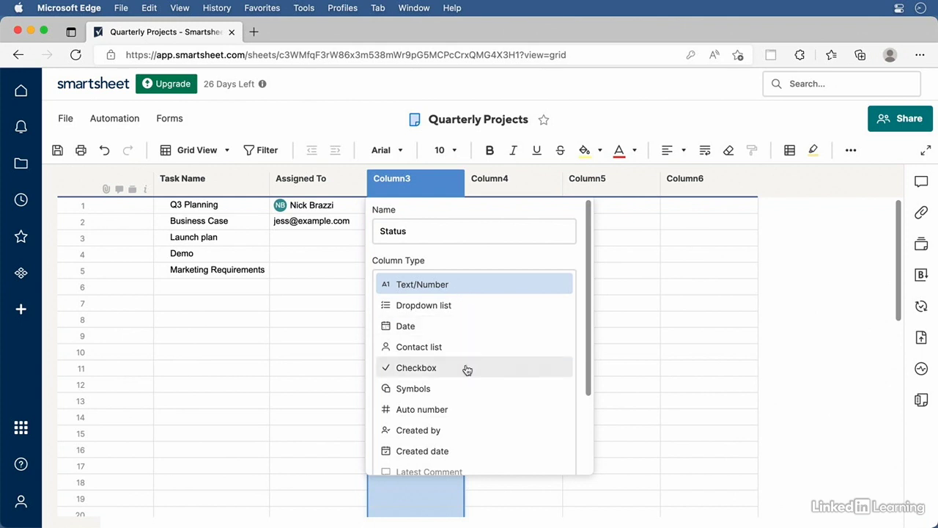
pyautogui.click(435, 393)
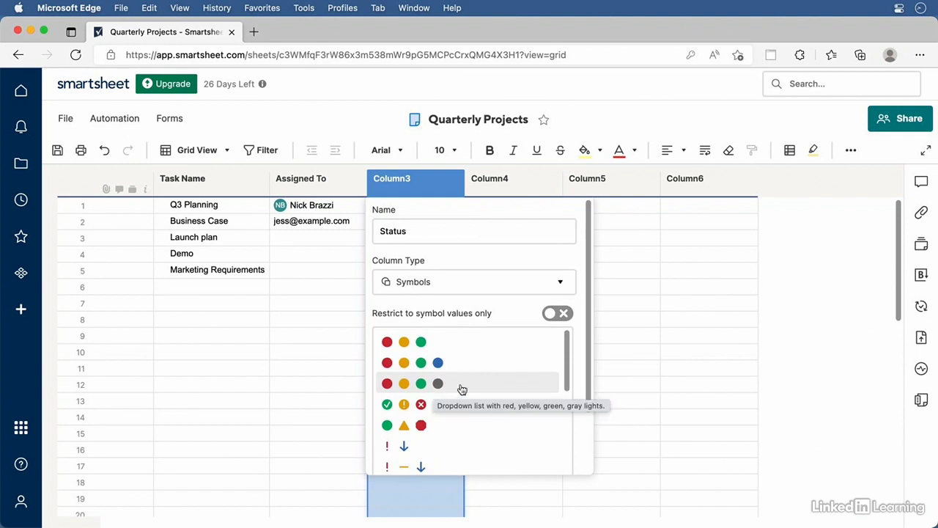
pyautogui.moveTo(568, 339); pyautogui.dragTo(566, 456)
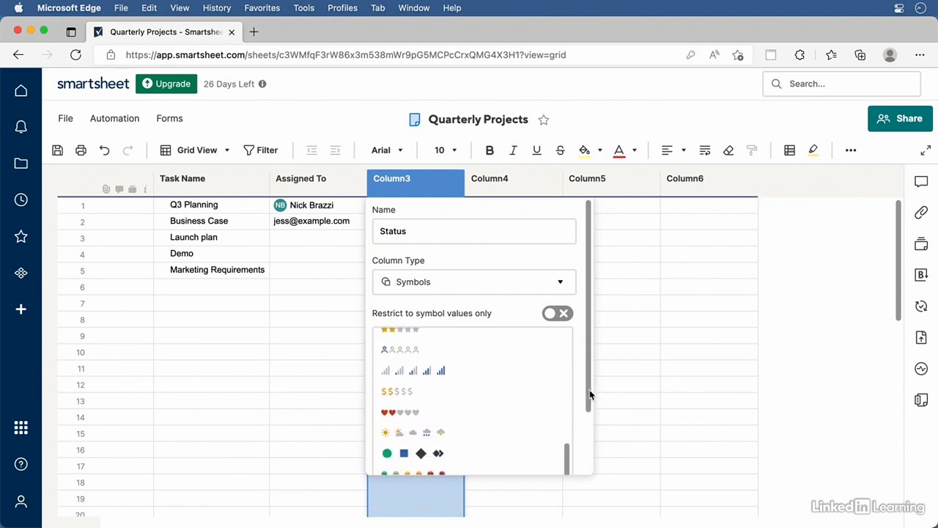
pyautogui.moveTo(589, 389); pyautogui.dragTo(593, 457)
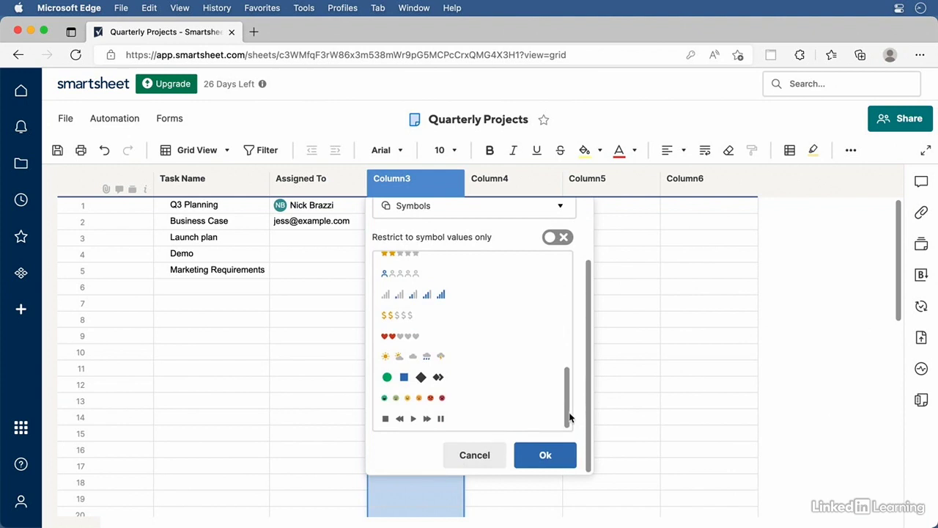
pyautogui.moveTo(568, 416); pyautogui.dragTo(579, 278)
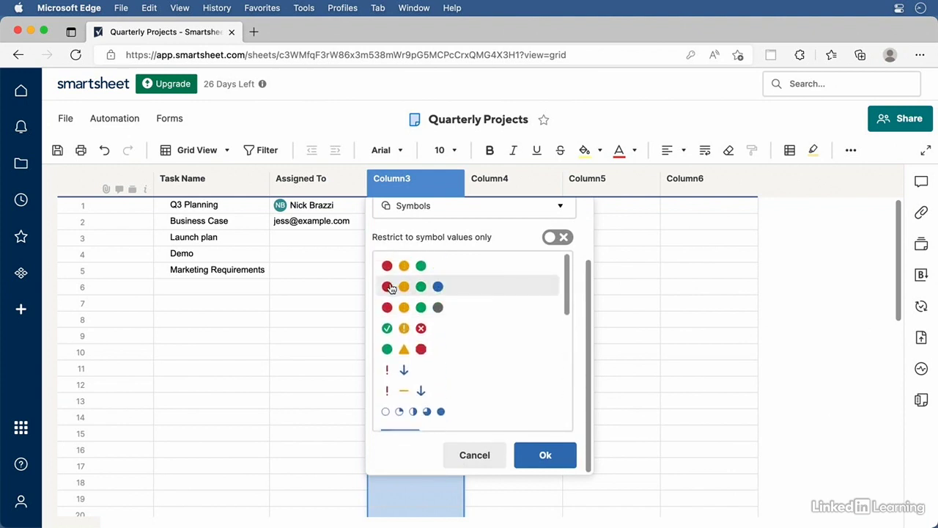
pyautogui.click(430, 287)
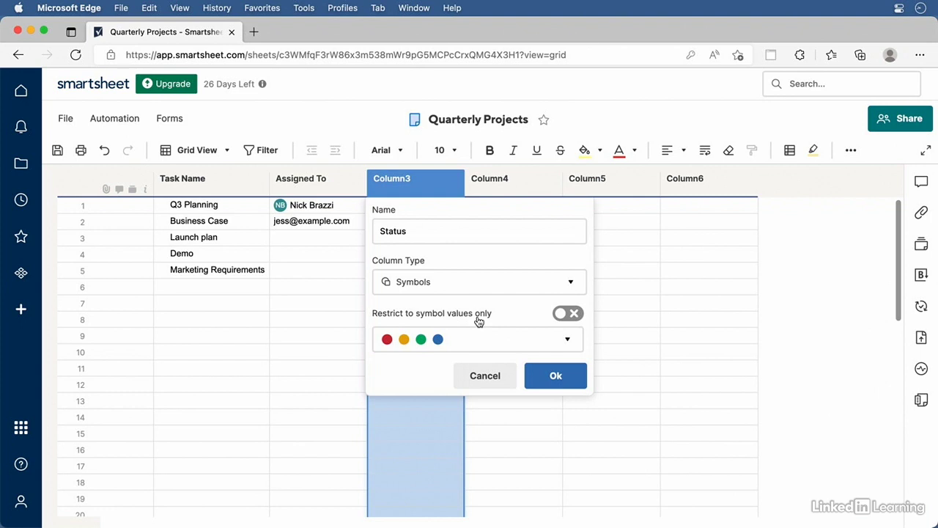
pyautogui.click(557, 376)
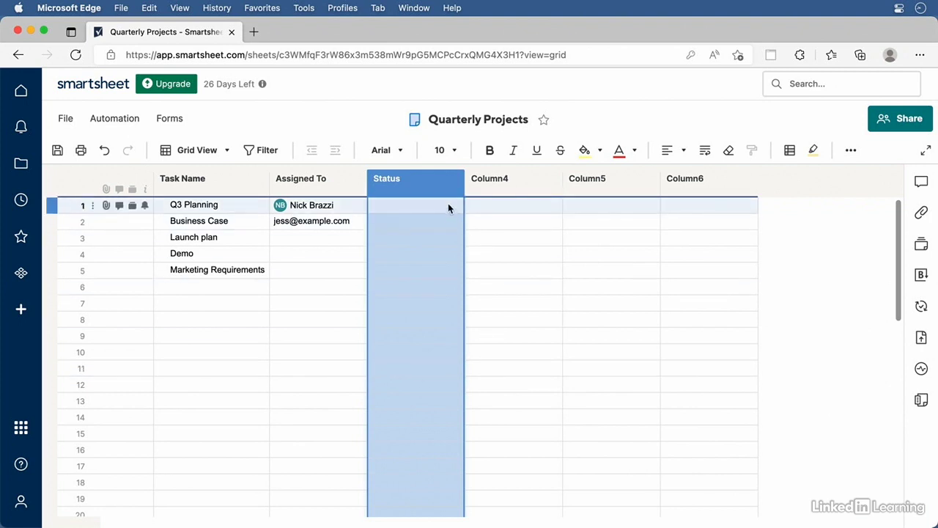
# Set Launch plan's status to the green symbol and Business Case's status to blue
pyautogui.click(449, 209)
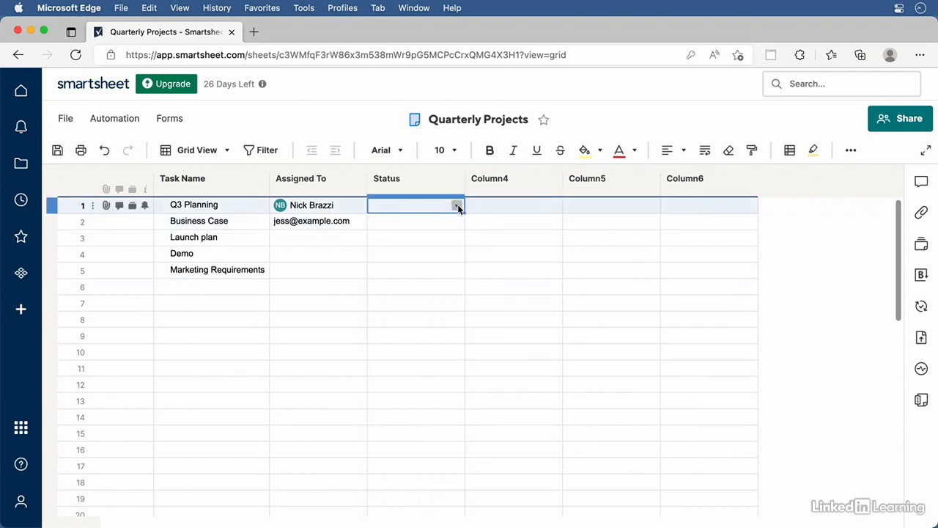
pyautogui.click(457, 207)
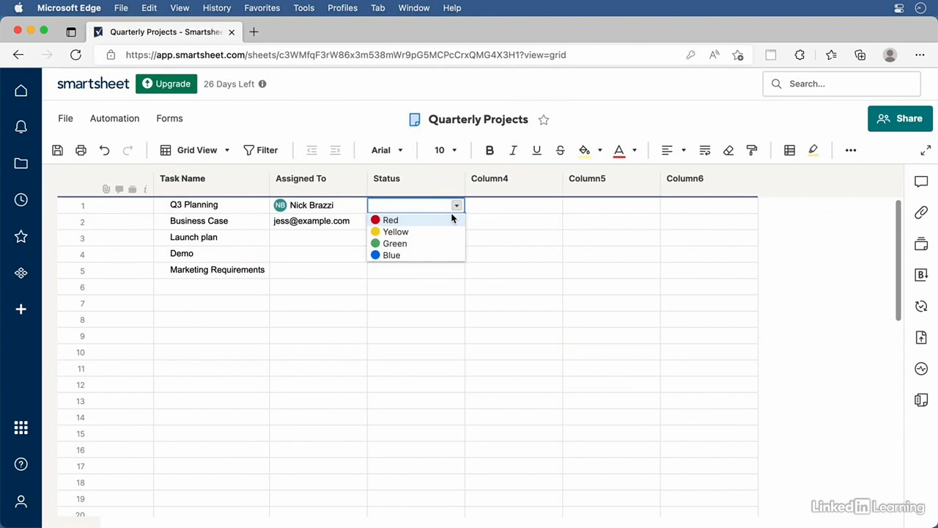
pyautogui.click(323, 237)
pyautogui.click(445, 241)
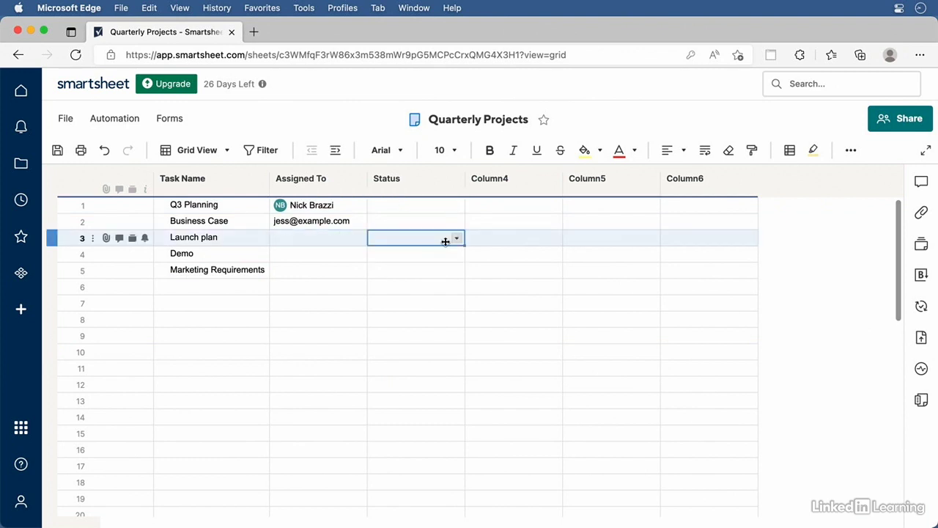
pyautogui.click(456, 238)
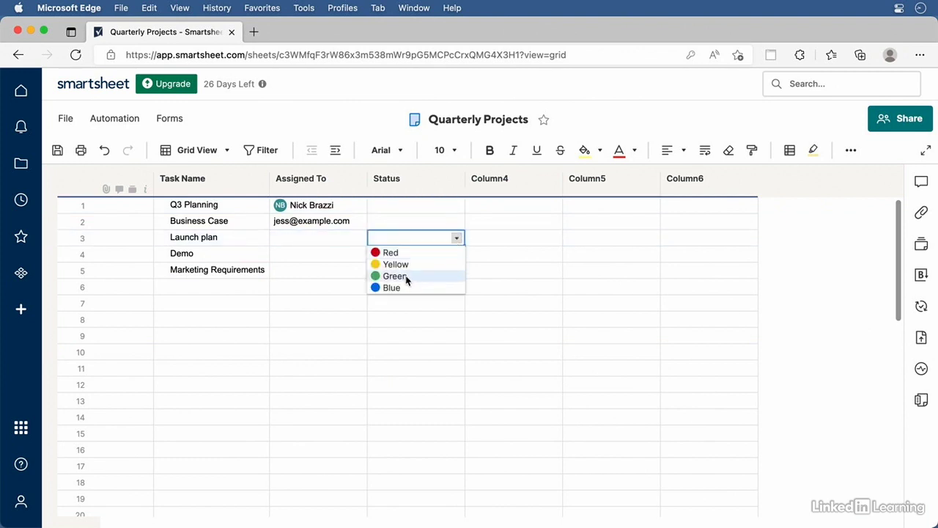
pyautogui.click(395, 275)
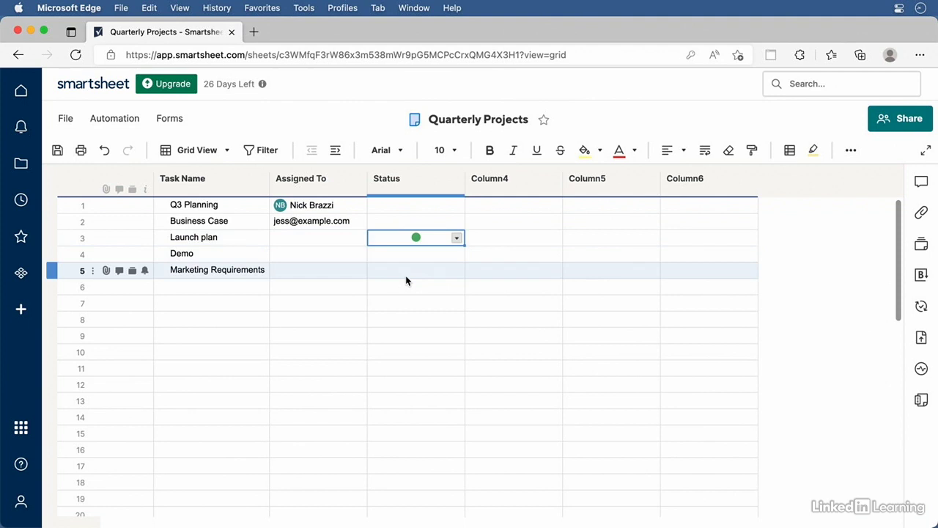
pyautogui.click(456, 220)
pyautogui.click(456, 221)
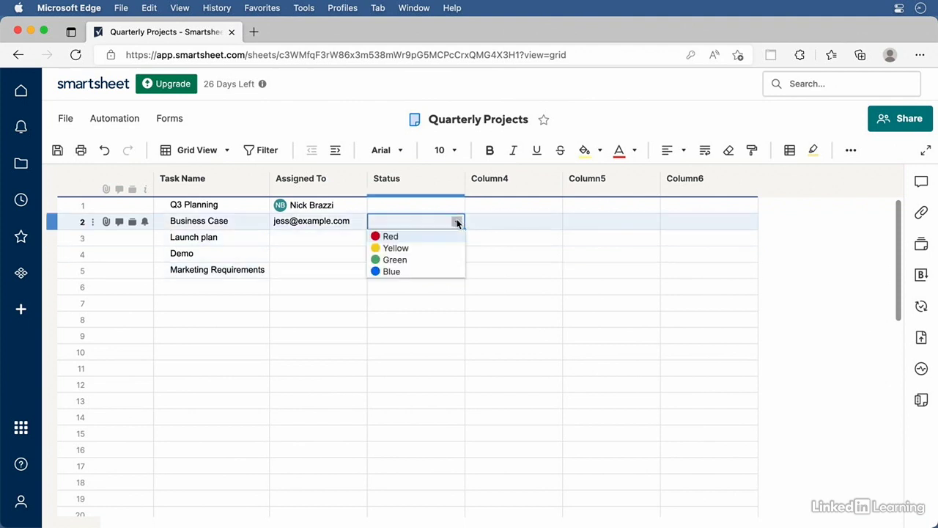
pyautogui.click(393, 272)
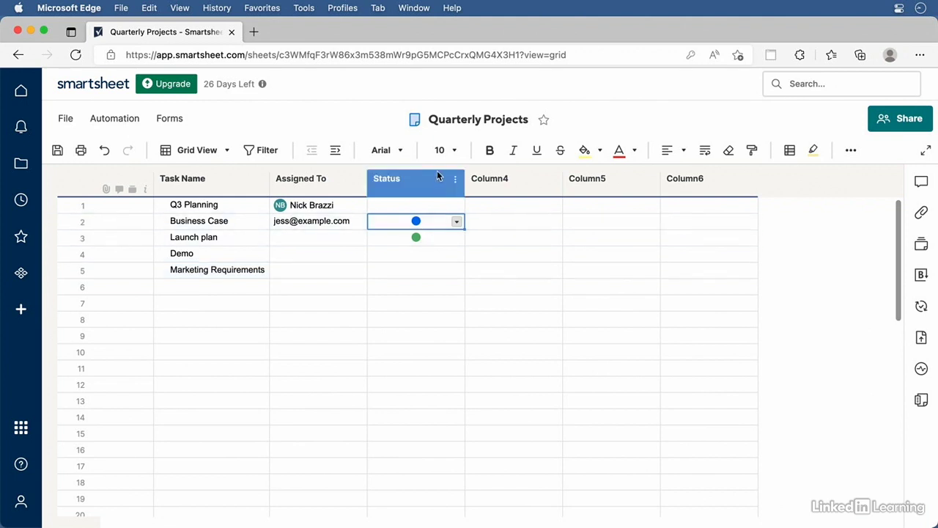
# Switch Status to a Dropdown list column and delete its old Red, Yellow, Green, Blue values
pyautogui.doubleClick(398, 180)
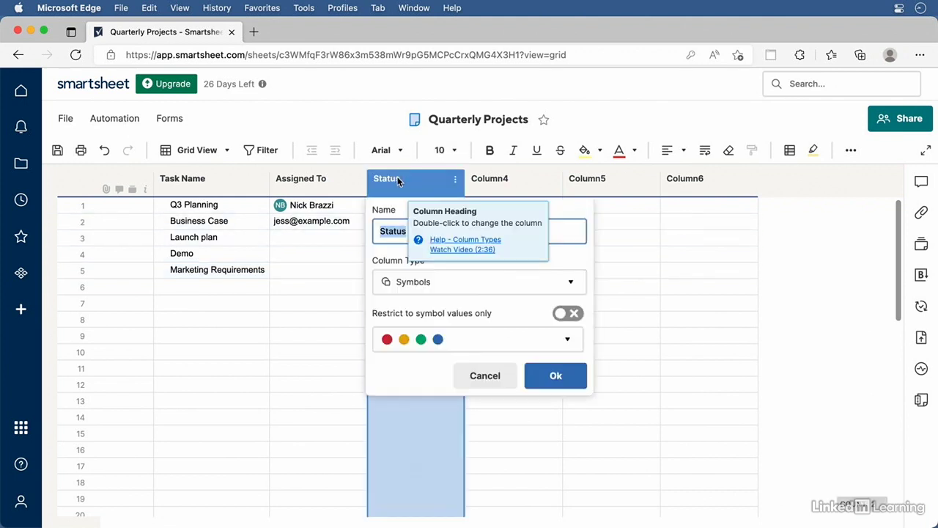
pyautogui.click(531, 286)
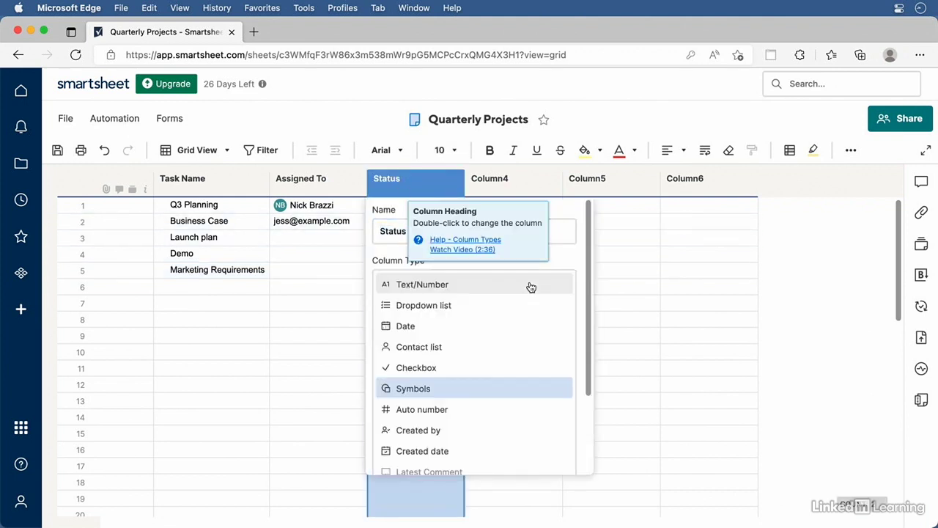
pyautogui.click(447, 308)
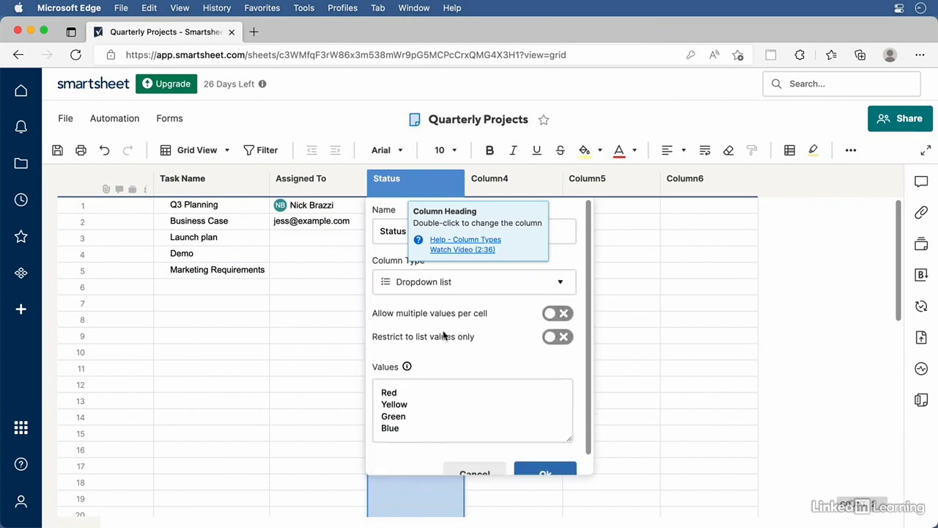
pyautogui.moveTo(400, 430); pyautogui.dragTo(376, 380)
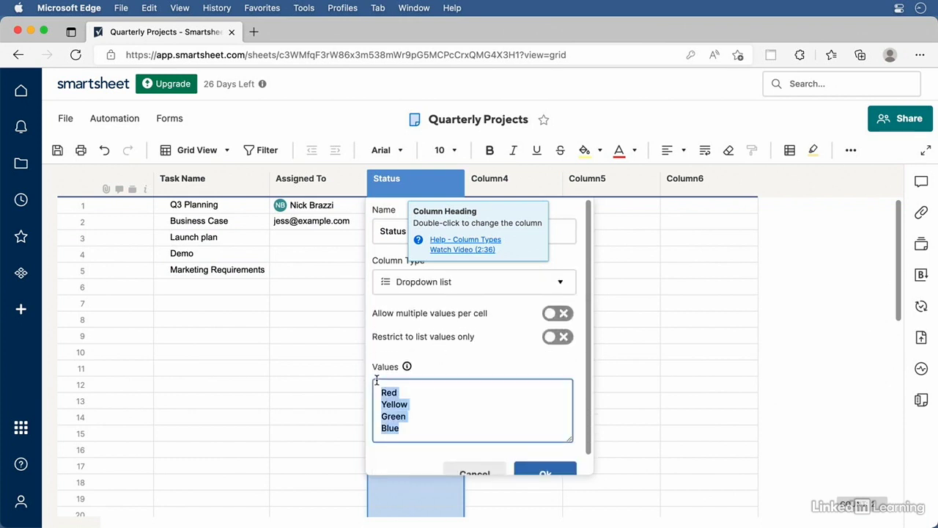
pyautogui.press('BackSpace')
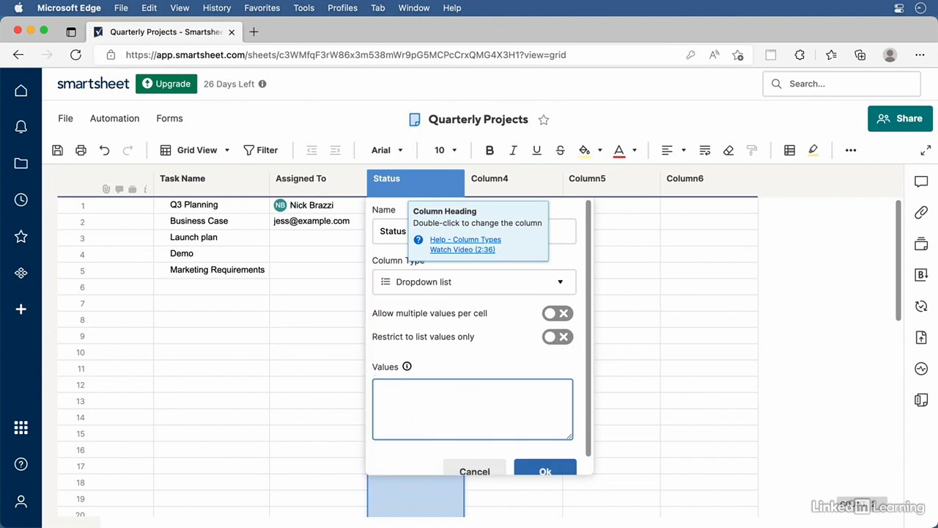
pyautogui.click(546, 471)
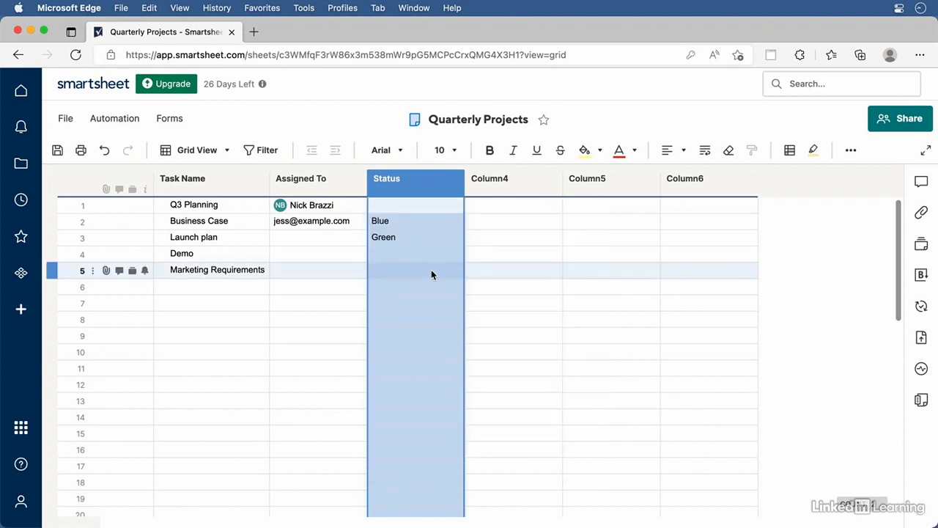
# Set the Business Case row's Status to Complete
pyautogui.click(456, 208)
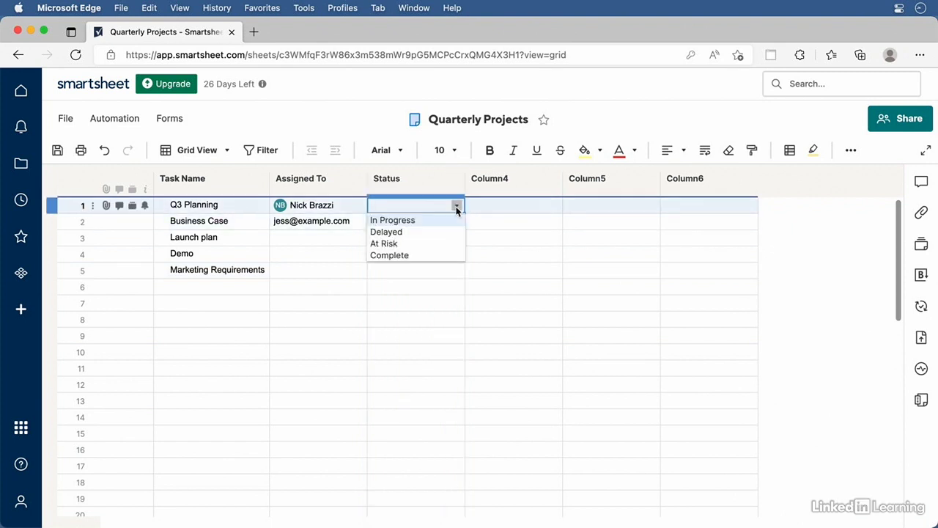
pyautogui.click(480, 210)
pyautogui.click(450, 222)
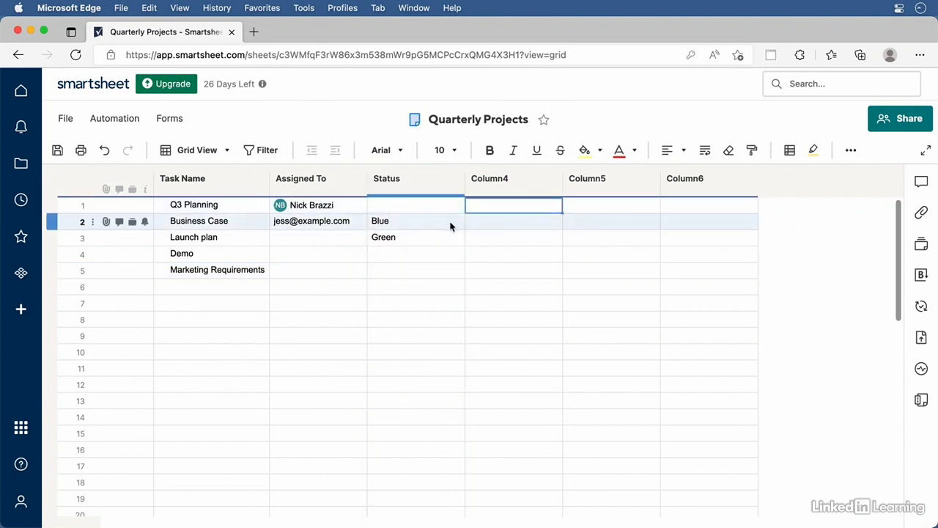
pyautogui.click(456, 222)
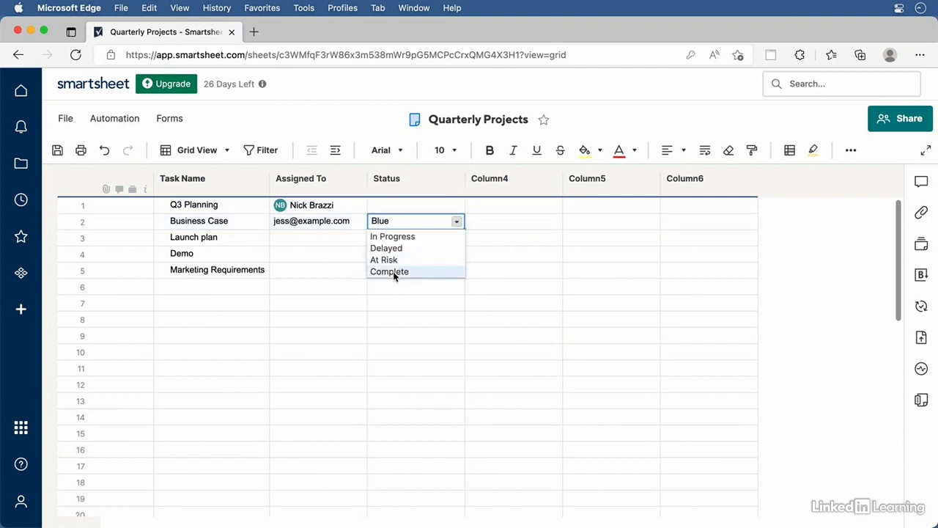
pyautogui.click(394, 271)
# Set the Launch plan row's Status to In Progress
pyautogui.click(455, 238)
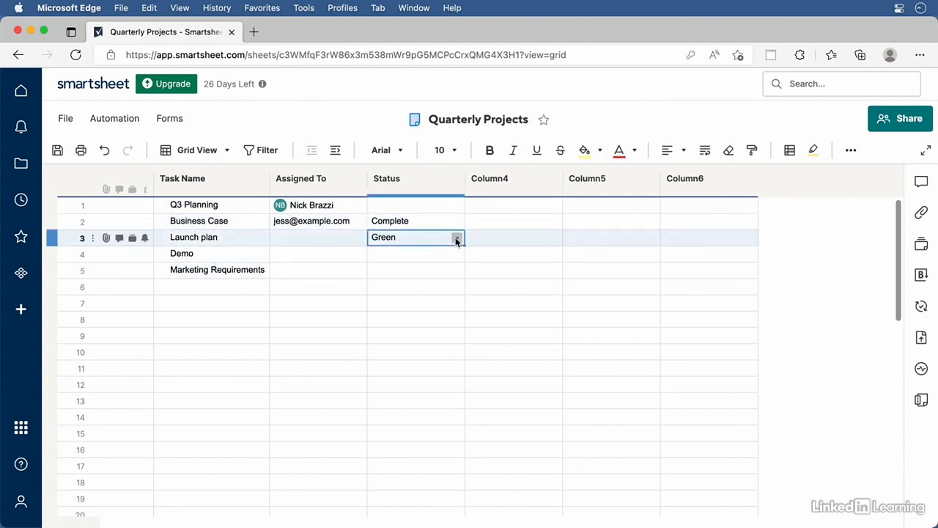
pyautogui.click(456, 238)
pyautogui.click(433, 253)
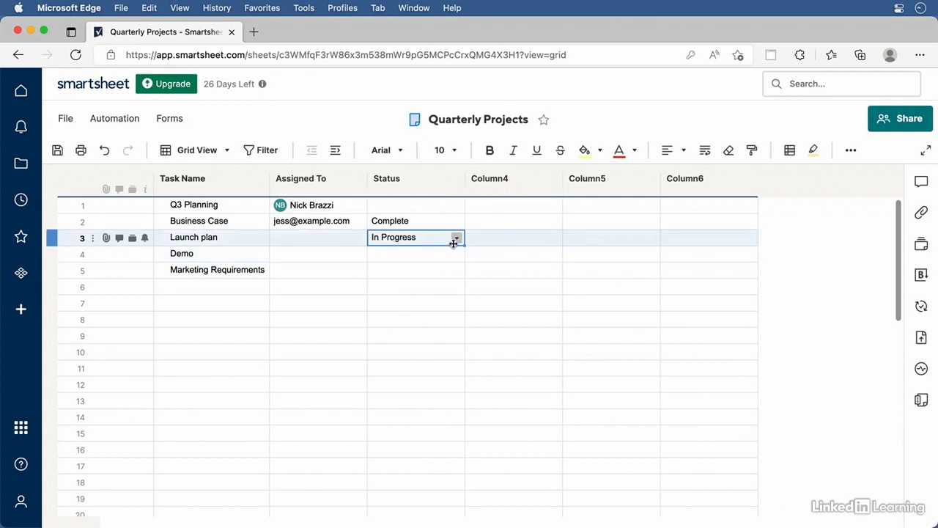
# Rename Column4 to Start Date and make it a Date column
pyautogui.doubleClick(500, 179)
pyautogui.write('Start Date')
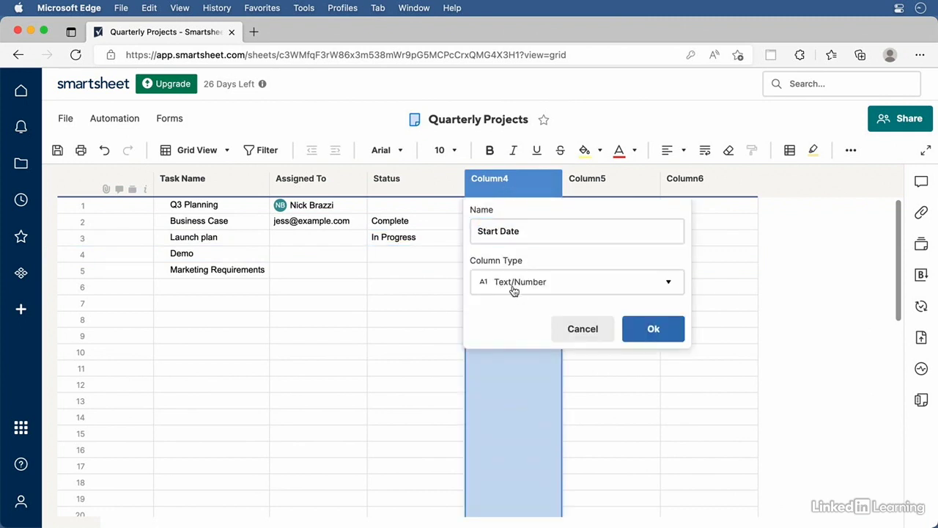
pyautogui.click(515, 287)
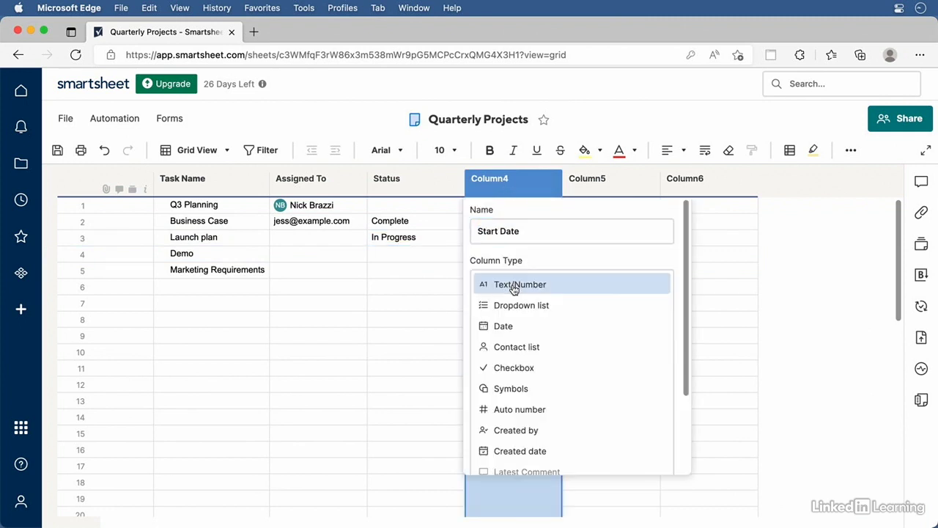
pyautogui.click(505, 326)
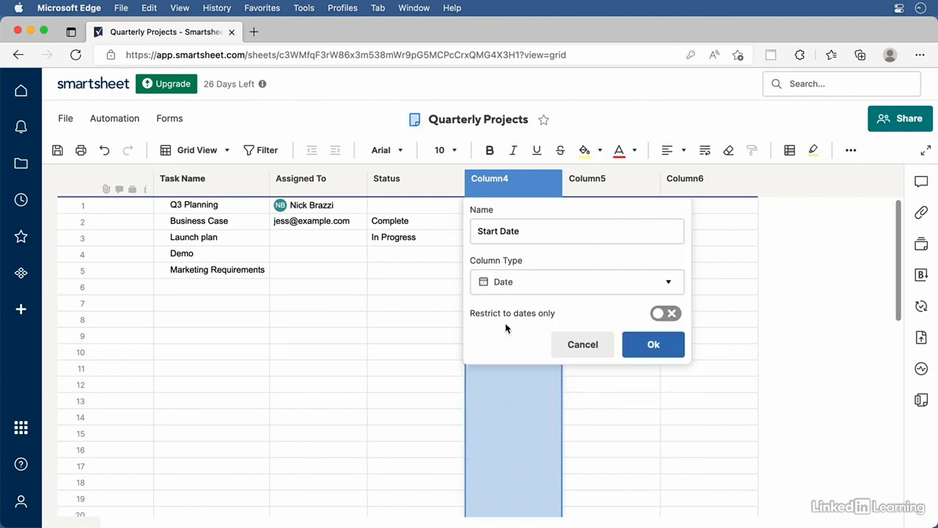
pyautogui.click(638, 337)
# Rename Column5 to Due Date and make it a Date column
pyautogui.doubleClick(596, 179)
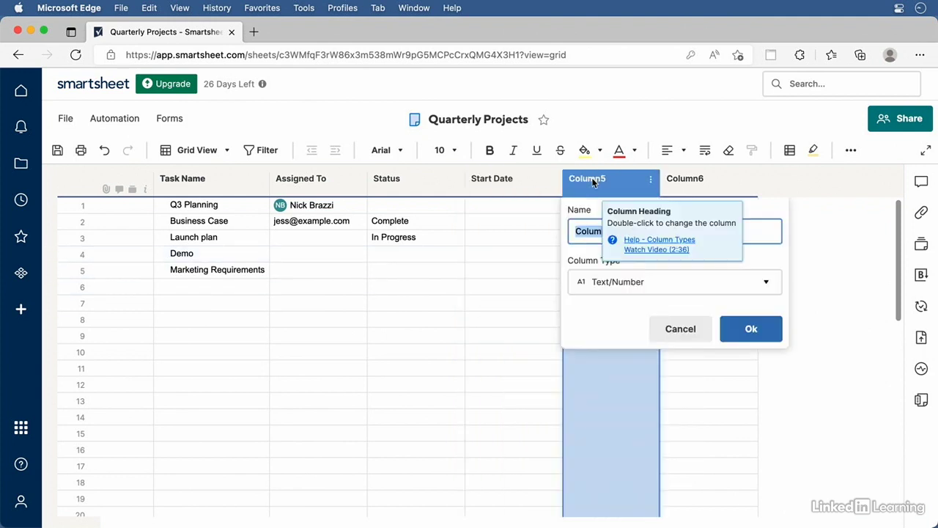
pyautogui.write('Due Date')
pyautogui.click(643, 291)
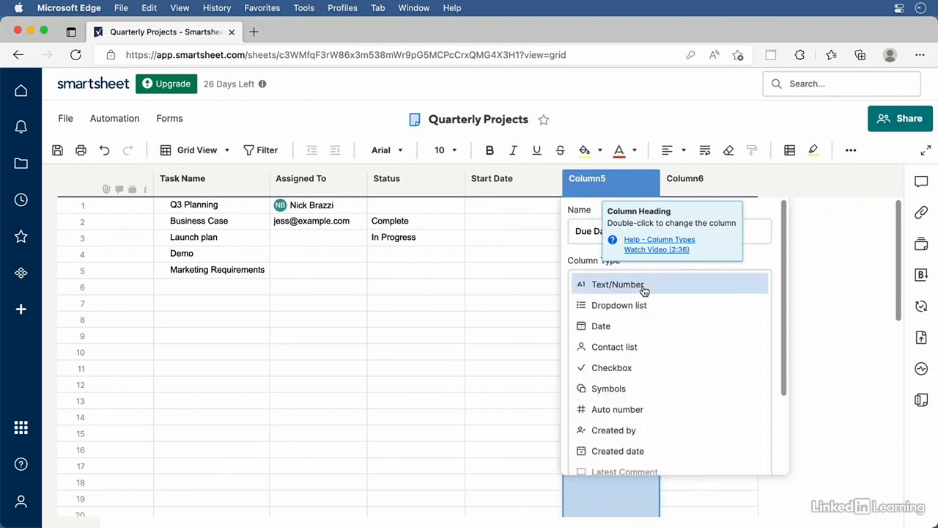
pyautogui.click(620, 325)
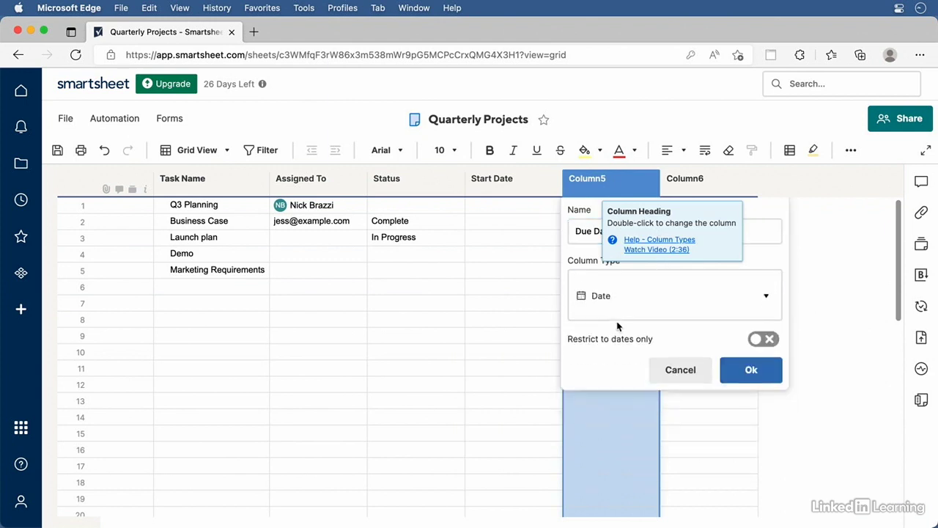
pyautogui.click(752, 362)
pyautogui.click(499, 226)
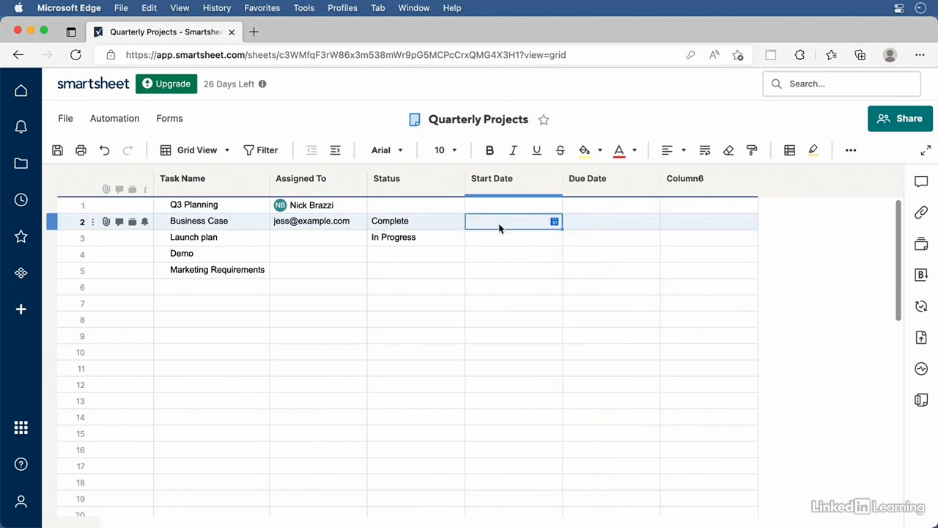
# Enter 5/4/23 as Business Case's Start Date and May 17 23 as its Due Date
pyautogui.write('5/4/23')
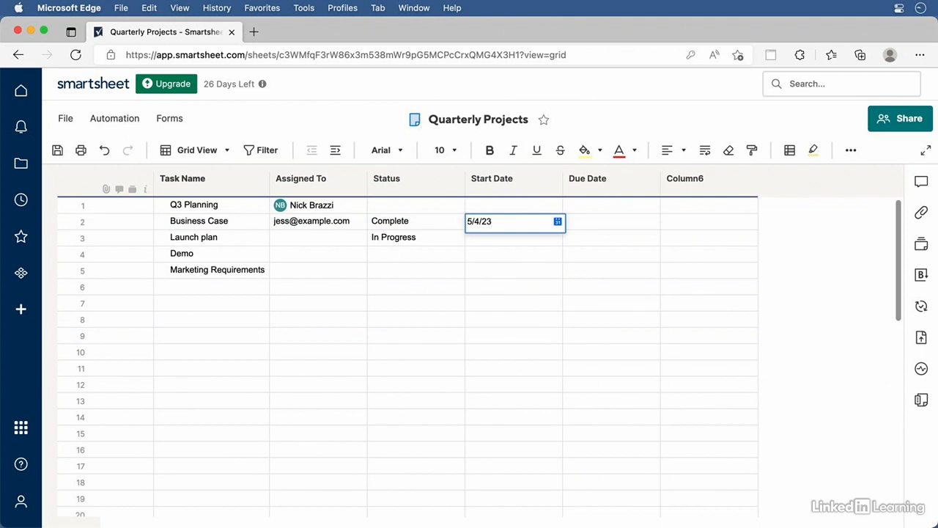
pyautogui.press('Return')
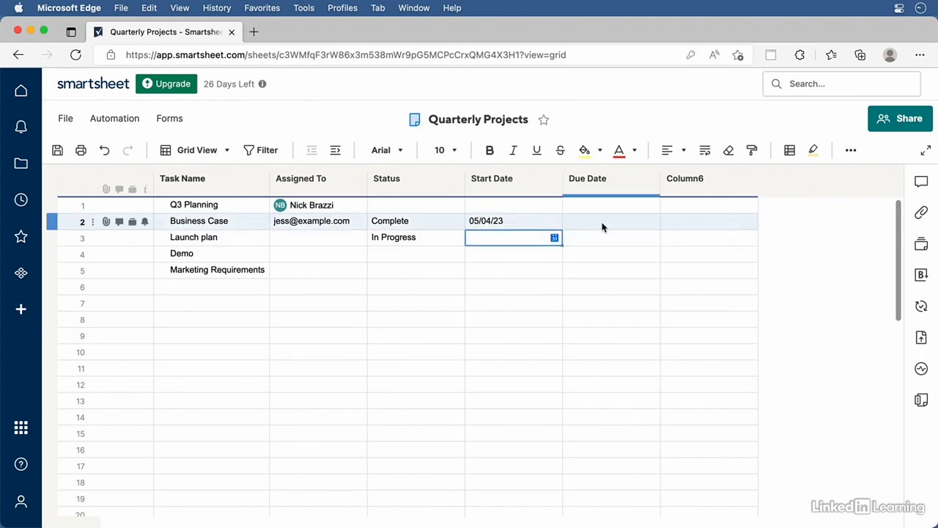
pyautogui.click(601, 227)
pyautogui.write('M')
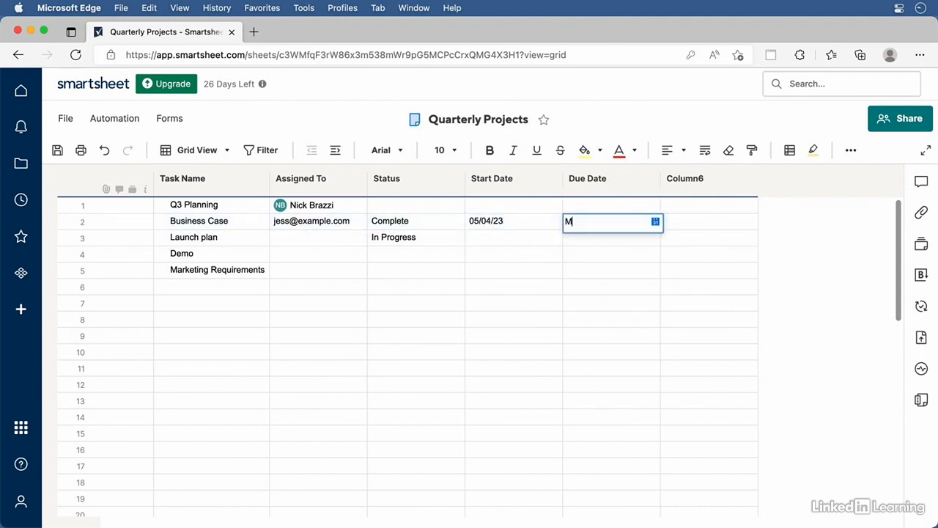
pyautogui.write('ay 17 23')
pyautogui.press('Return')
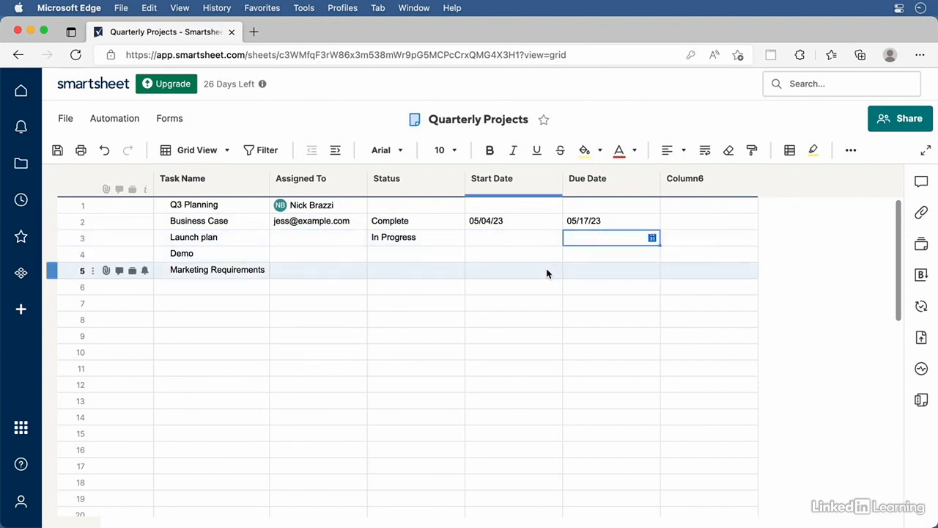
pyautogui.click(431, 180)
pyautogui.moveTo(431, 180); pyautogui.dragTo(419, 184)
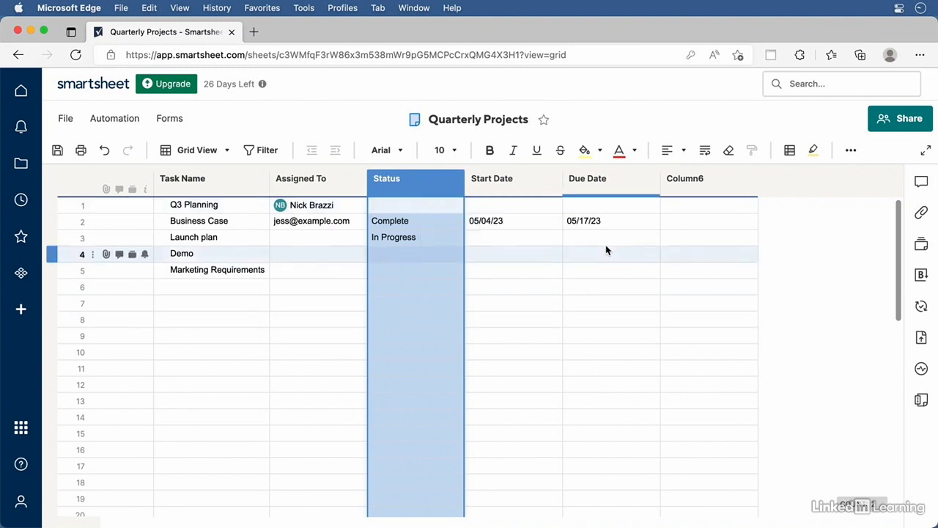
# Delete Column6 using Delete Column from its column menu
pyautogui.rightClick(726, 184)
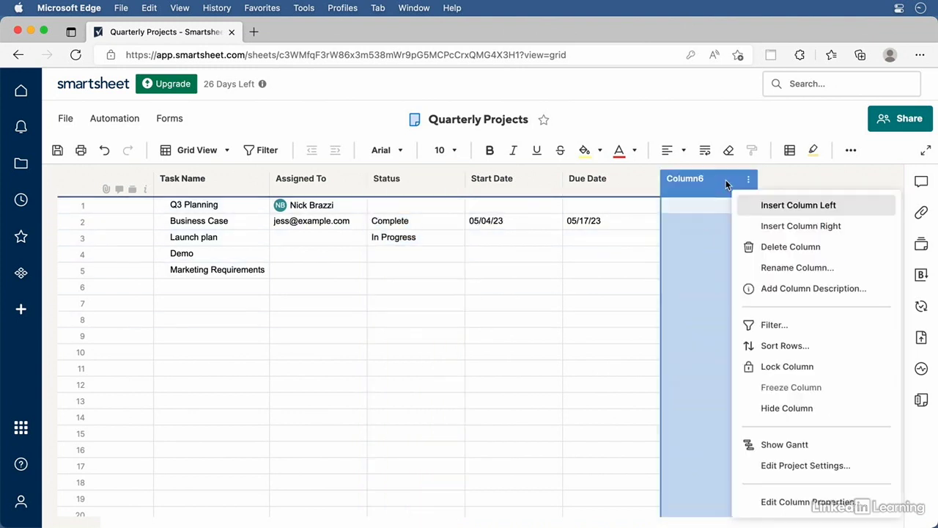
pyautogui.click(758, 181)
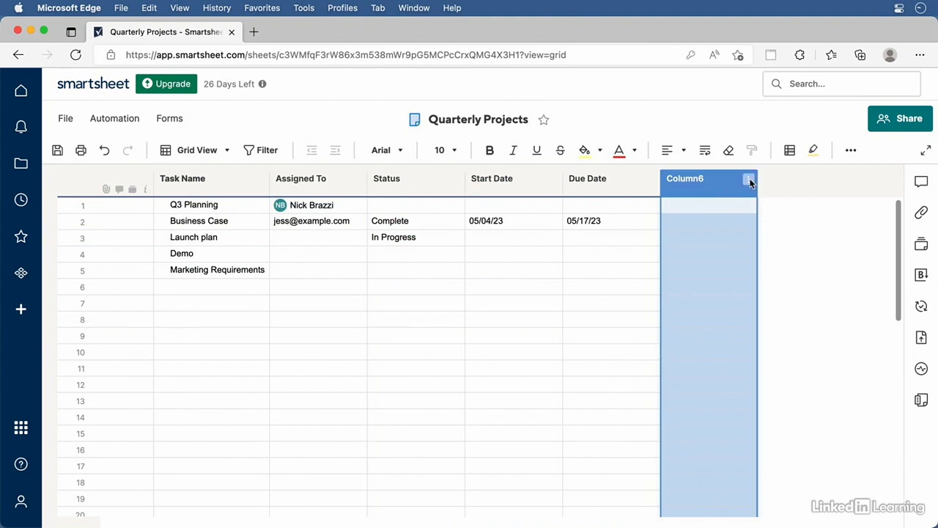
pyautogui.click(748, 180)
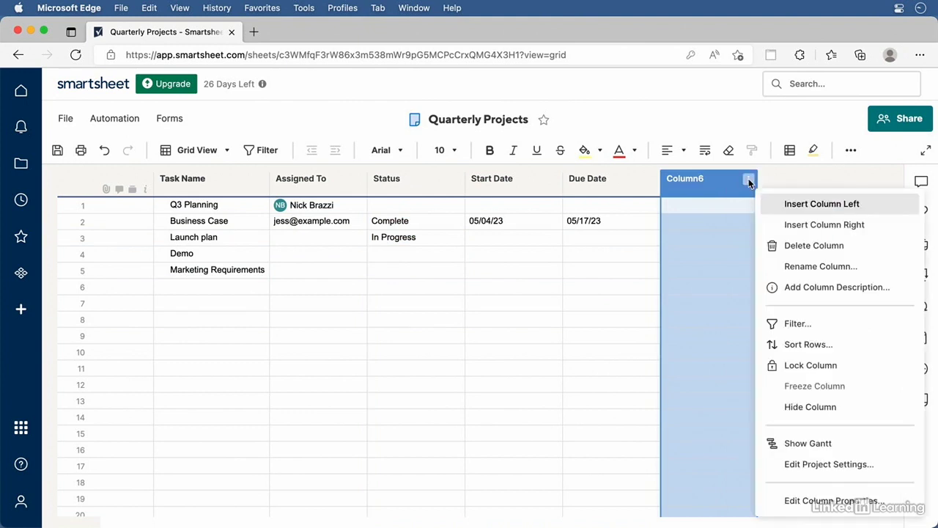
pyautogui.click(799, 247)
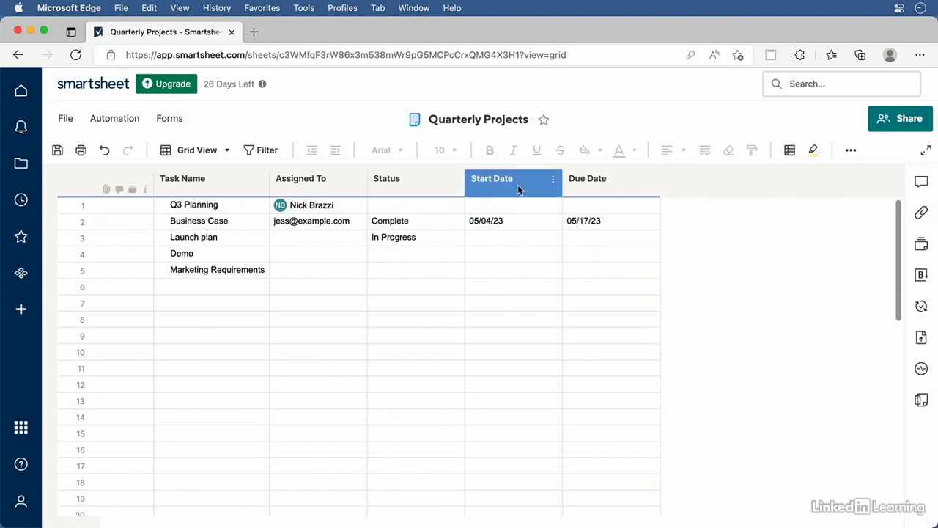
pyautogui.rightClick(518, 187)
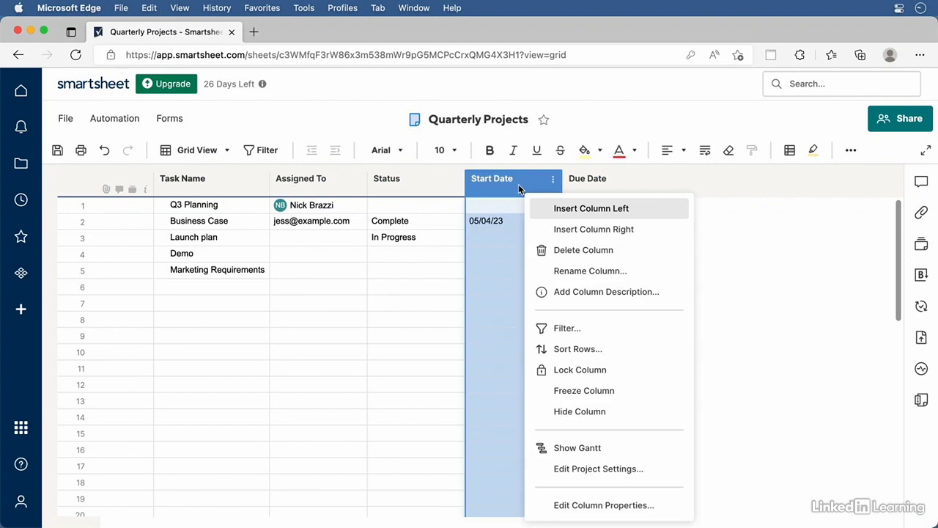
pyautogui.click(571, 230)
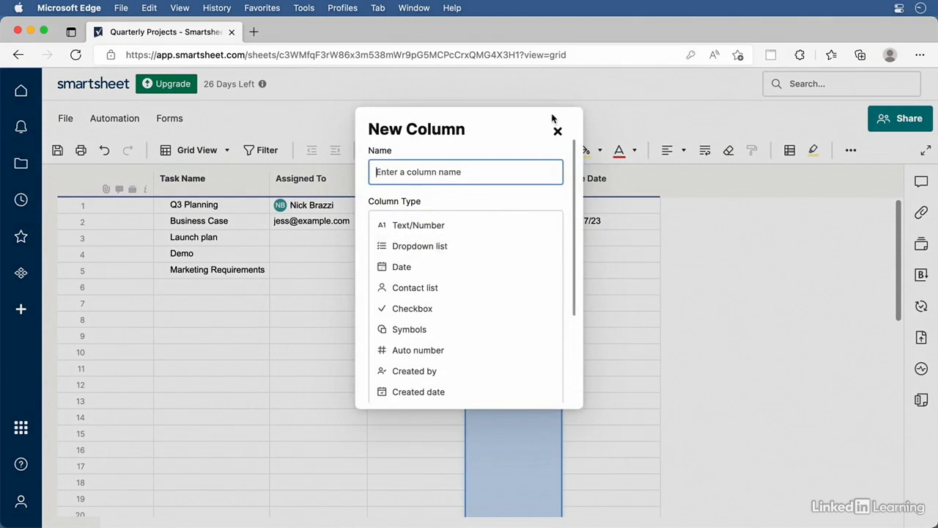
pyautogui.click(557, 130)
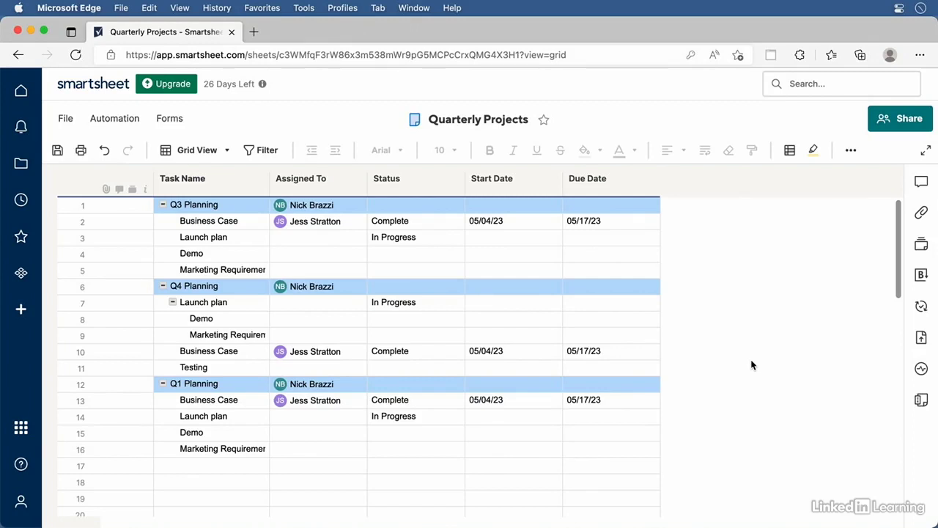
# Delete the 05/17/23 Due Date values in rows 2, 10 and 13, then start a new filter
pyautogui.click(606, 223)
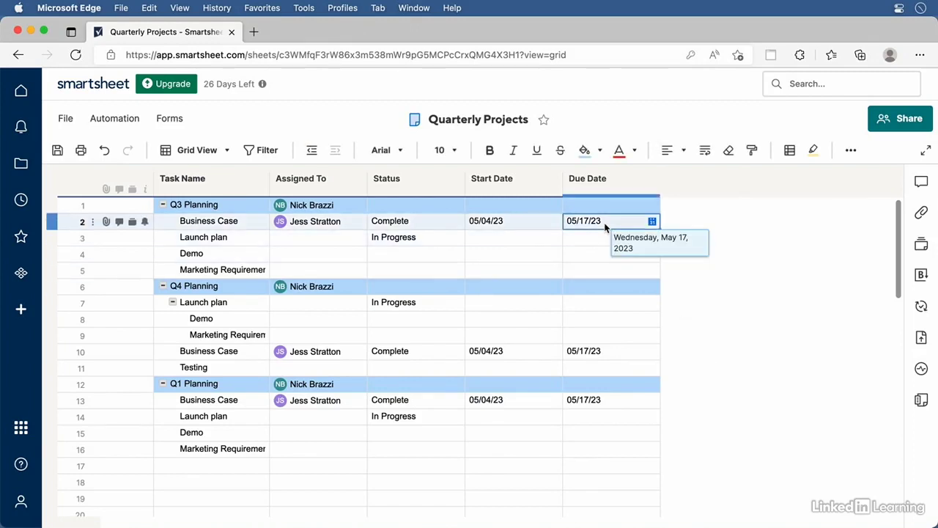
pyautogui.press('Delete')
pyautogui.click(594, 352)
pyautogui.press('Delete')
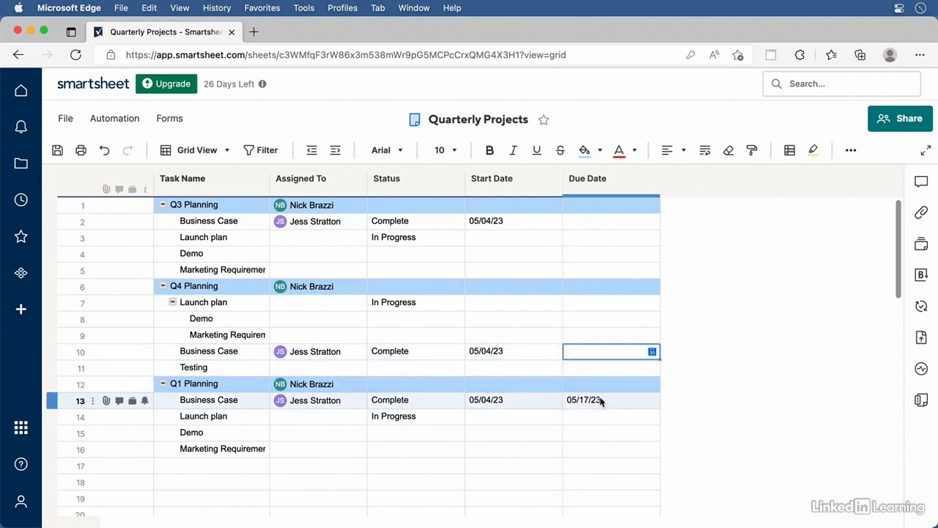
pyautogui.click(600, 400)
pyautogui.press('Delete')
pyautogui.click(737, 364)
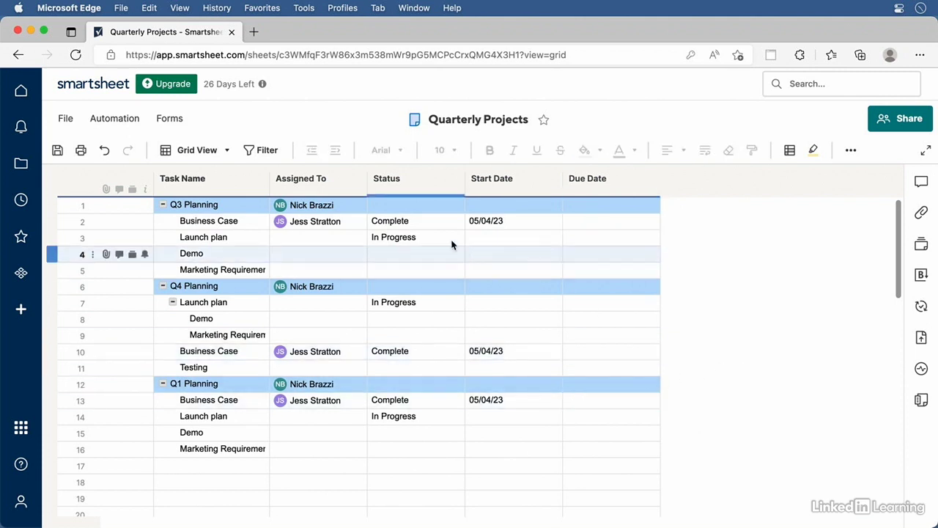
pyautogui.click(266, 150)
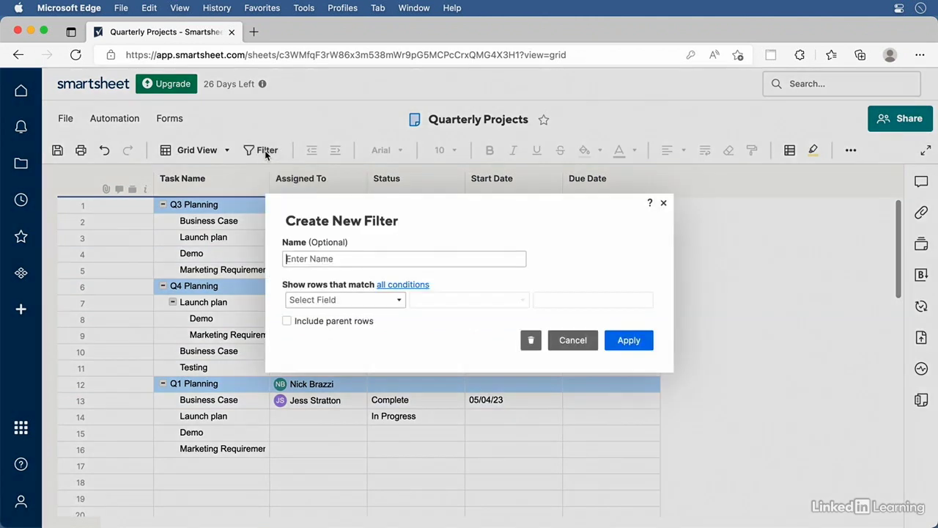
# Add a filter condition: Assigned To is one of the chosen assignee
pyautogui.click(400, 302)
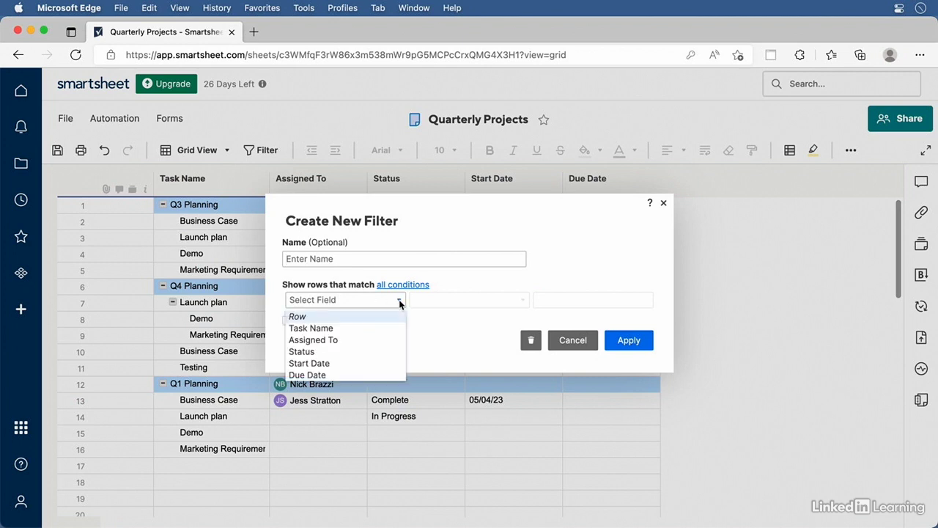
pyautogui.click(318, 341)
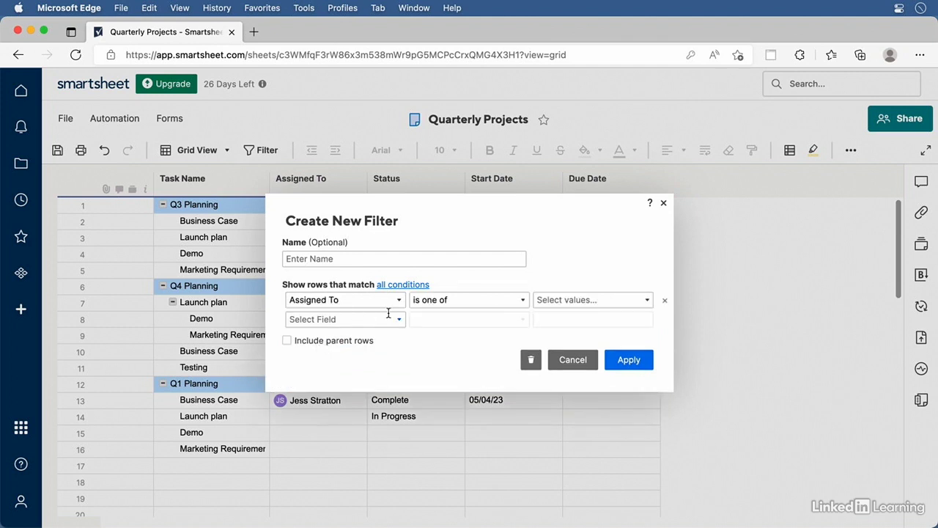
pyautogui.click(526, 301)
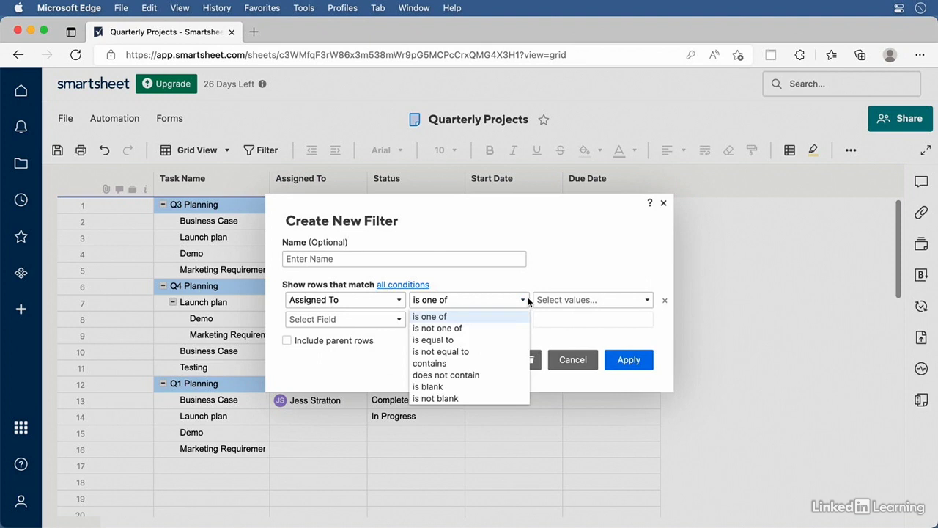
pyautogui.click(579, 270)
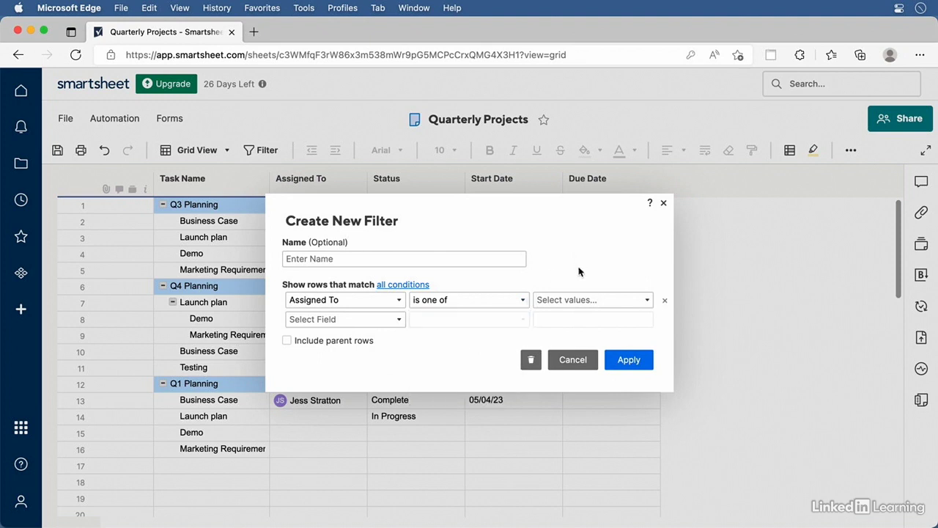
pyautogui.click(646, 302)
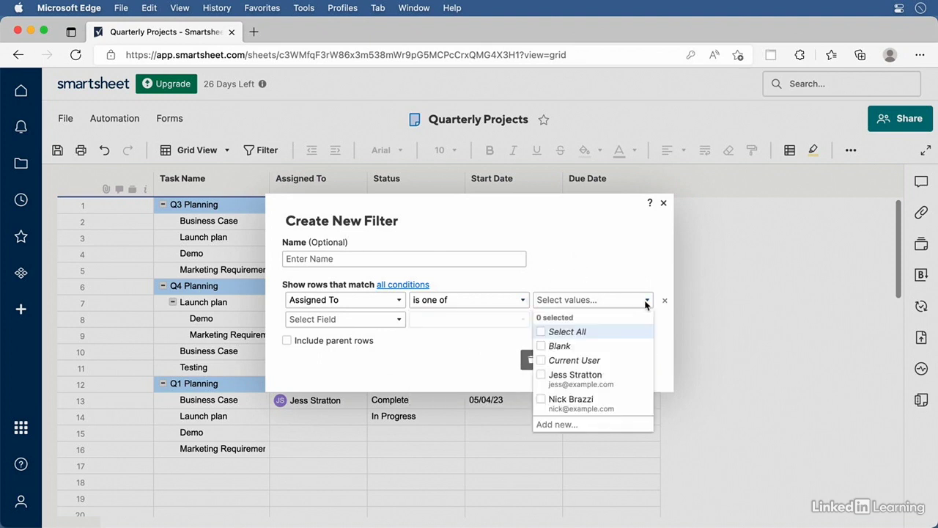
pyautogui.click(543, 376)
pyautogui.click(456, 354)
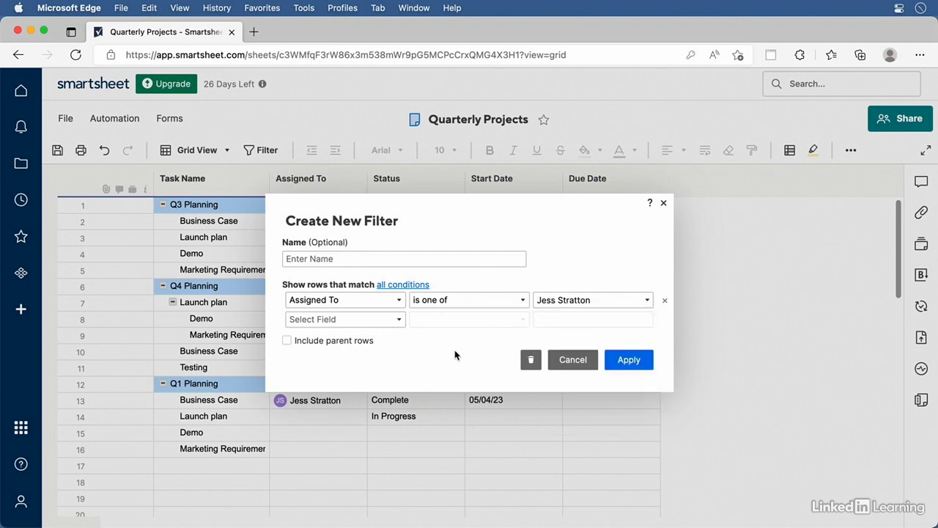
# Add a second condition requiring Due Date to be blank
pyautogui.click(400, 321)
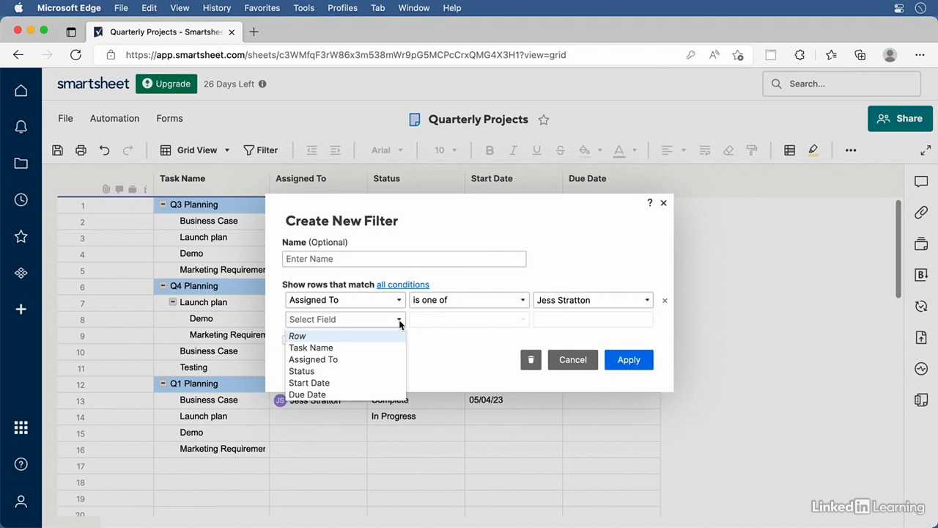
pyautogui.click(304, 396)
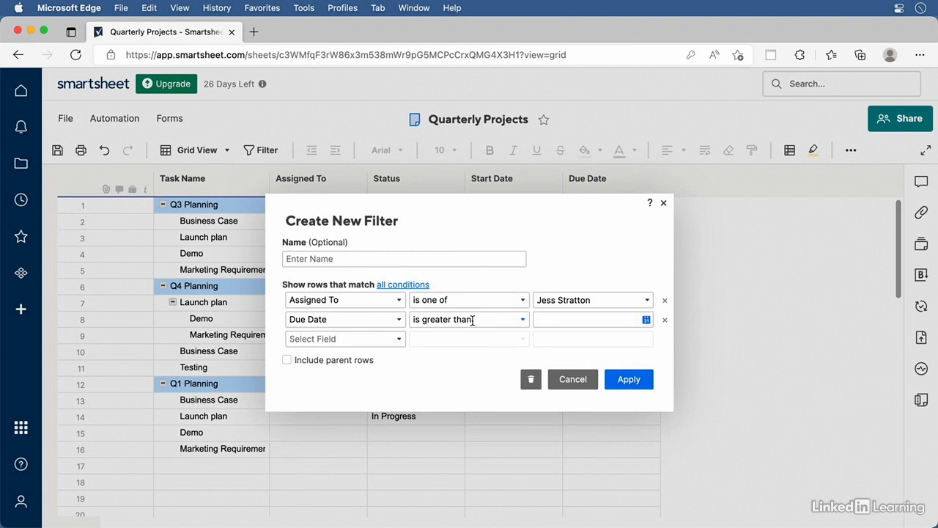
pyautogui.click(523, 321)
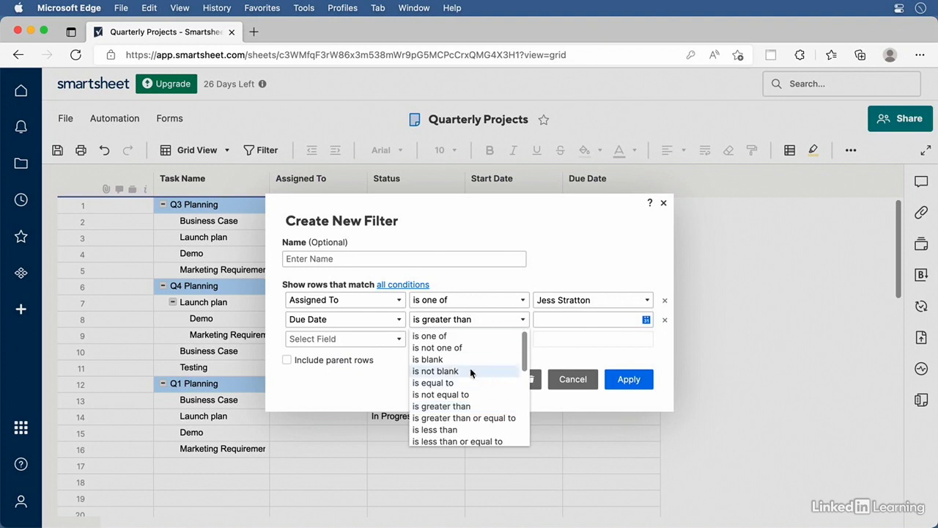
pyautogui.click(450, 359)
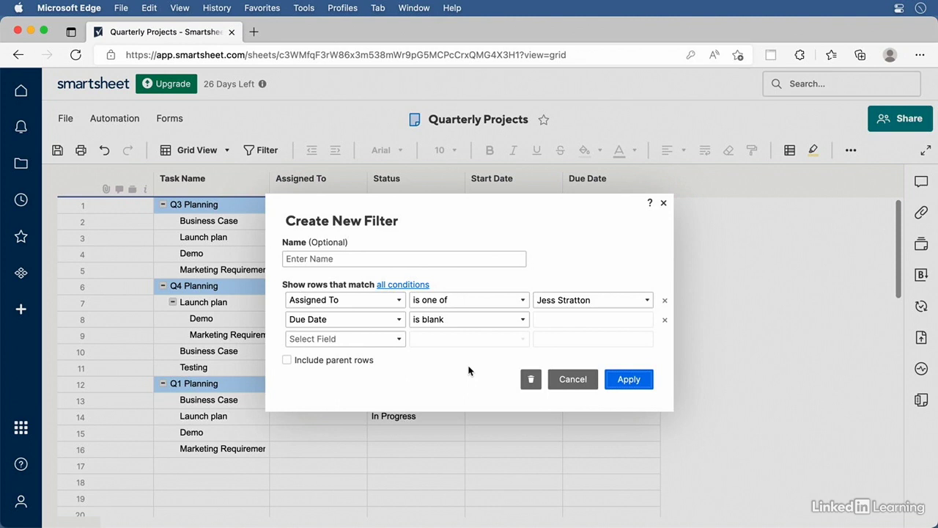
# Name the filter 'Assigned to' plus the assignee's name and apply it, showing 3 of 16 rows
pyautogui.click(314, 261)
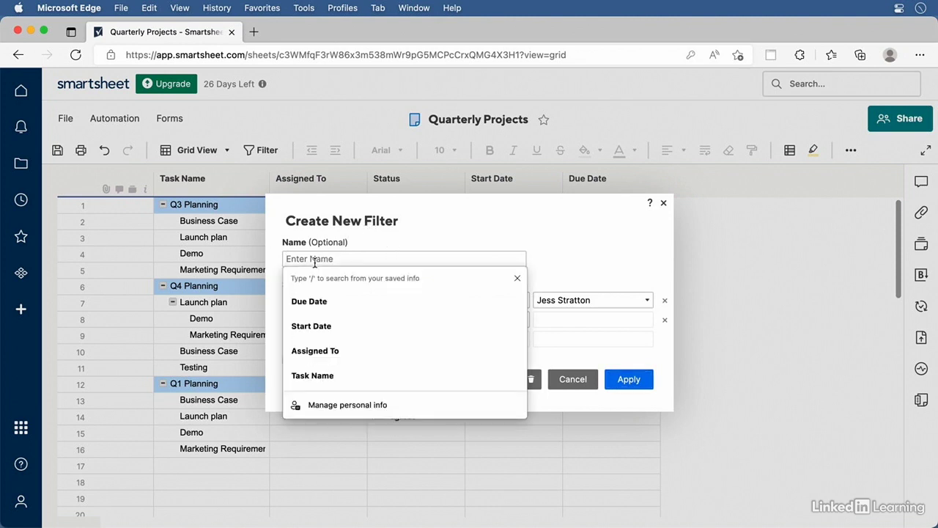
pyautogui.write('Assigned t')
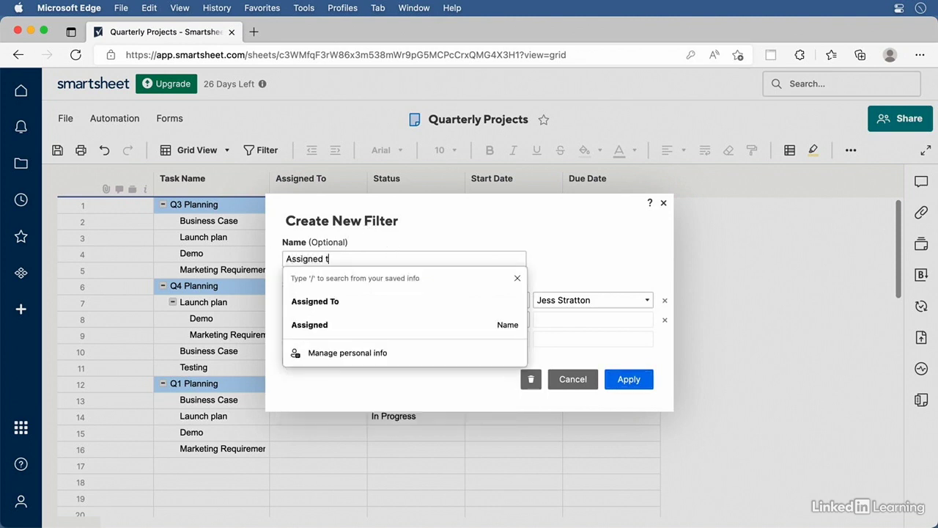
pyautogui.write('o Jess')
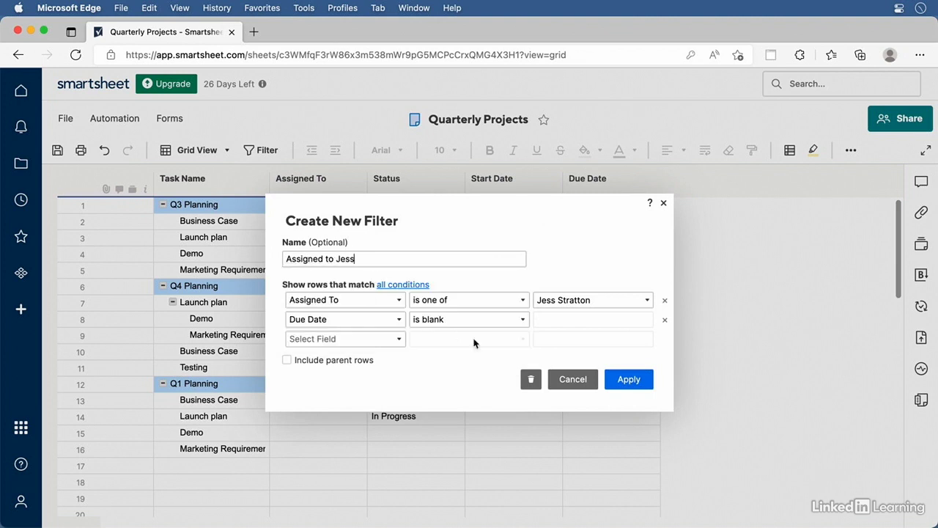
pyautogui.click(642, 381)
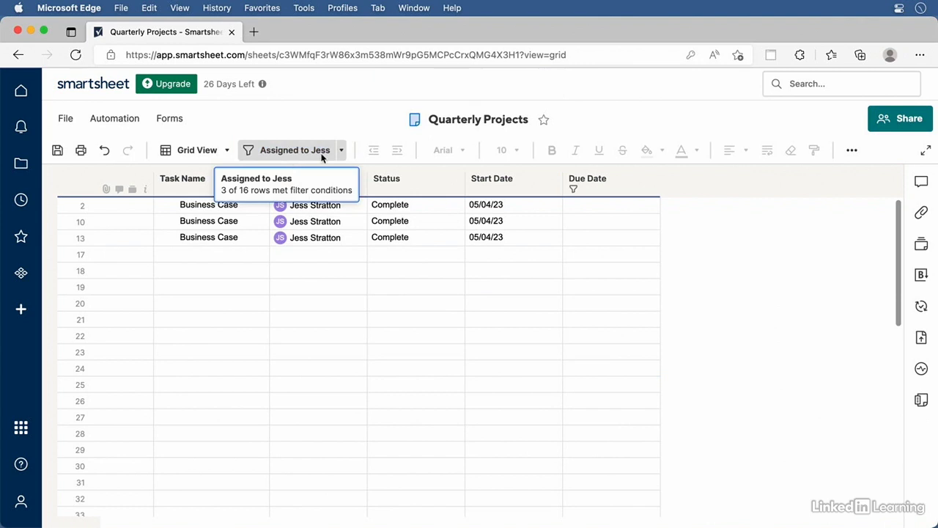
# Turn the saved filter off, reapply it, then turn it off again to show all 16 rows
pyautogui.click(321, 156)
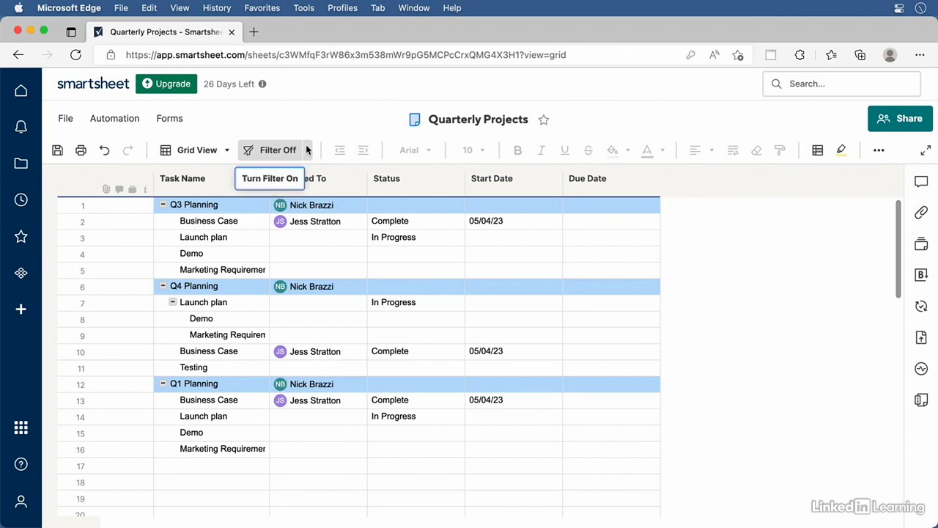
pyautogui.click(307, 149)
pyautogui.click(324, 202)
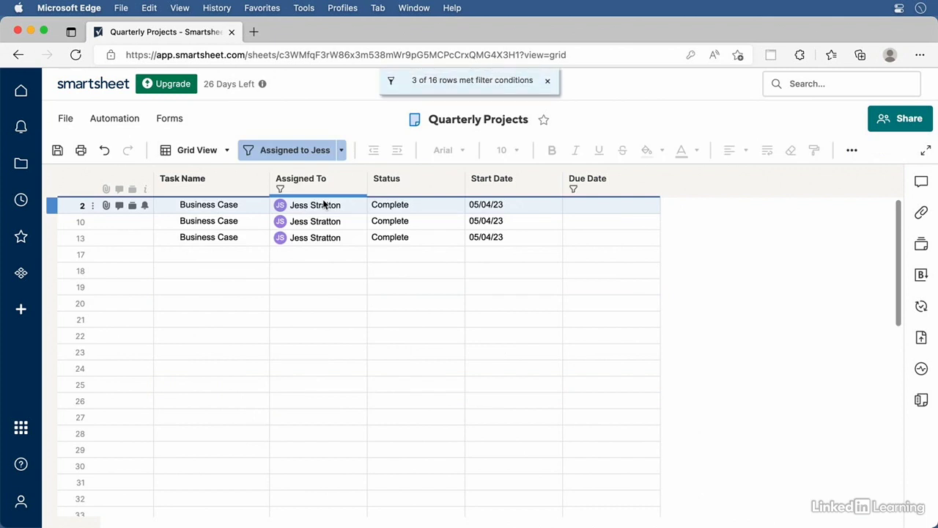
pyautogui.click(295, 151)
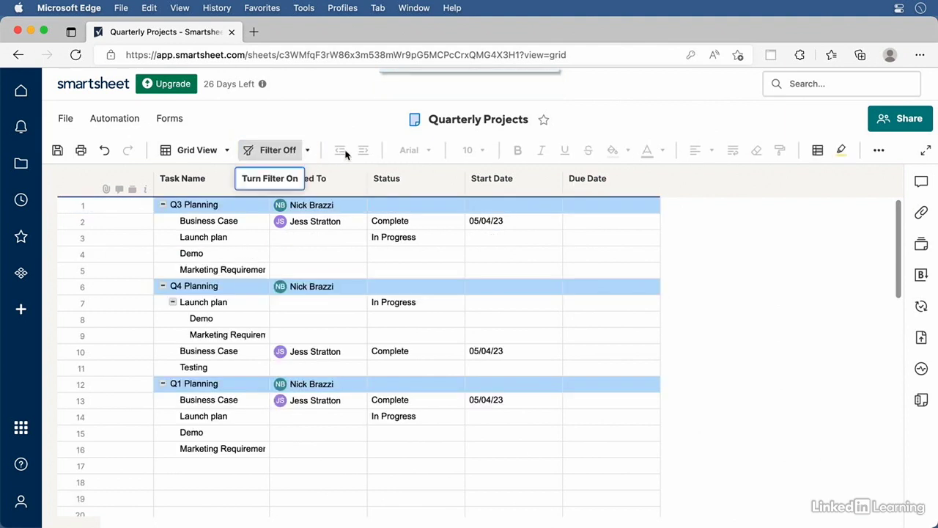
# Open the saved assignee filter for editing, cancel, then duplicate it
pyautogui.click(307, 150)
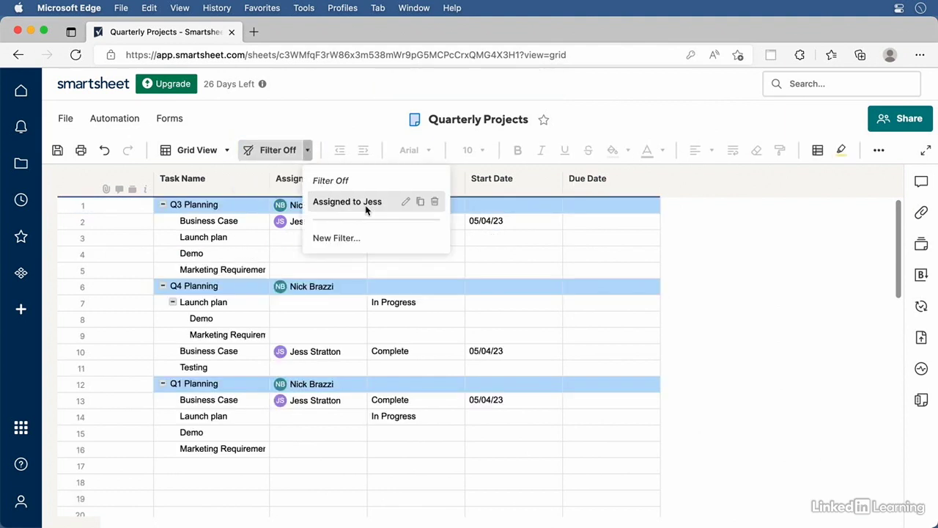
pyautogui.click(405, 202)
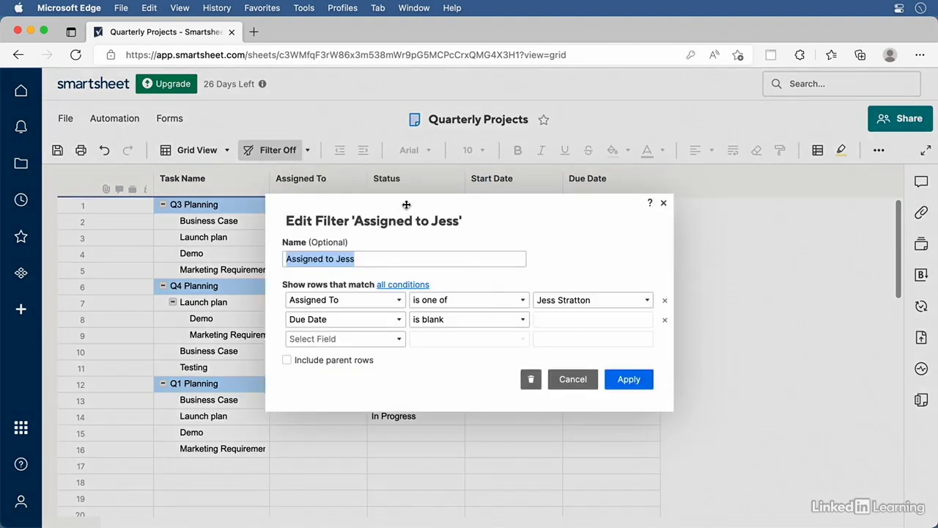
pyautogui.click(573, 379)
pyautogui.click(308, 150)
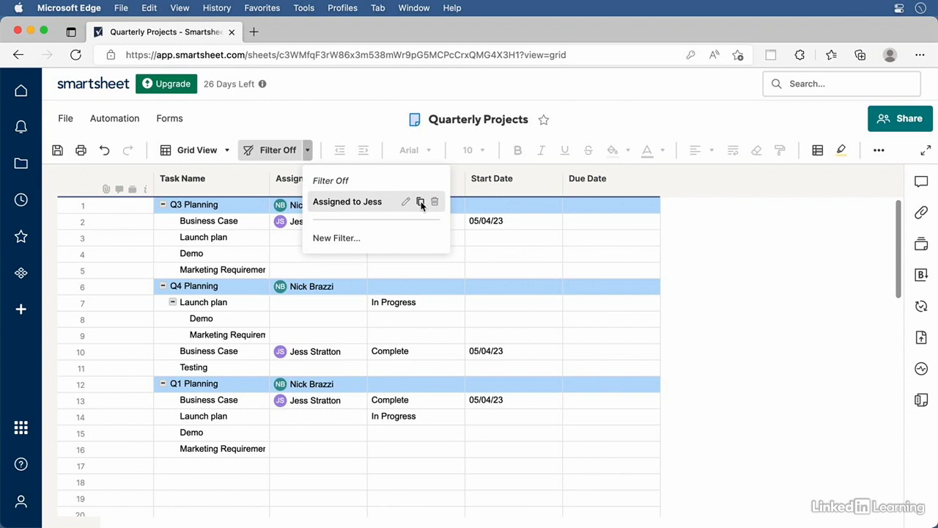
pyautogui.click(421, 202)
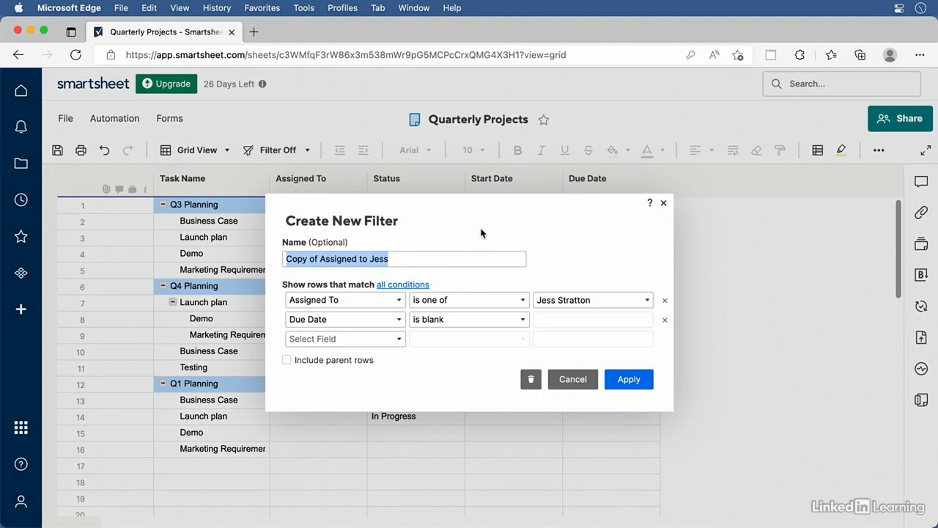
# Switch the copy's assignee to the other team member and set Due Date to 'is in the future'
pyautogui.click(645, 302)
pyautogui.click(542, 399)
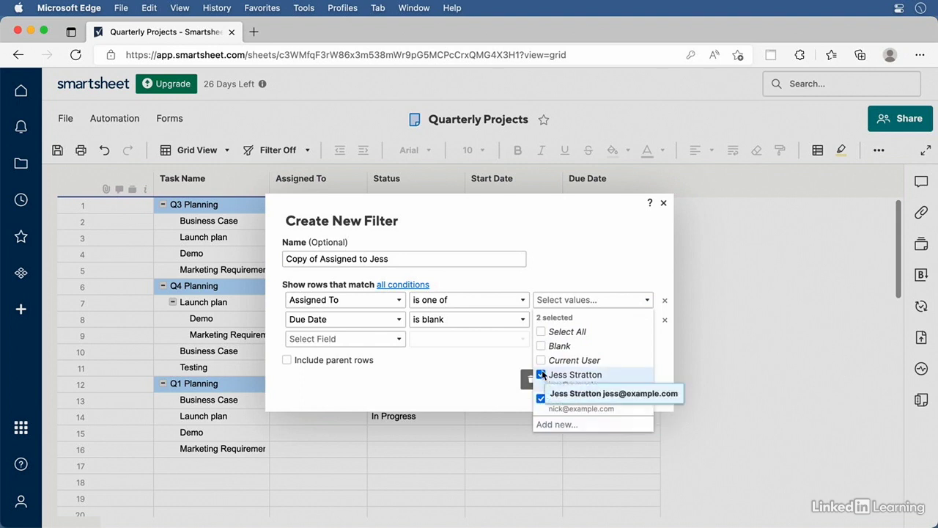
pyautogui.click(541, 374)
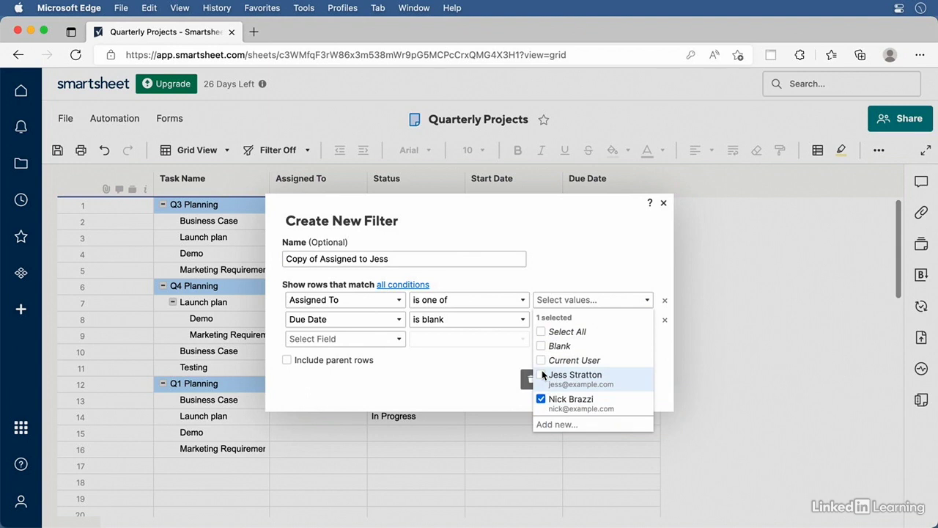
pyautogui.click(529, 358)
pyautogui.click(523, 320)
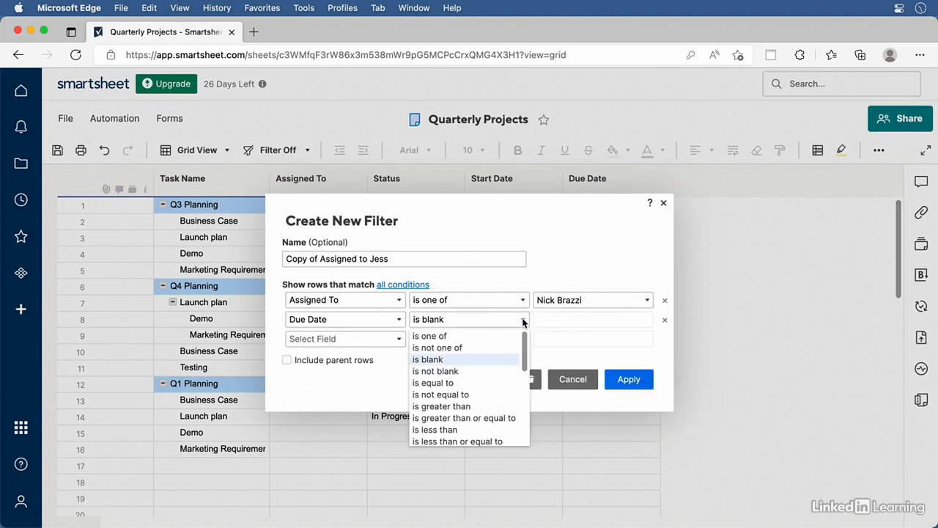
pyautogui.moveTo(524, 339); pyautogui.dragTo(526, 386)
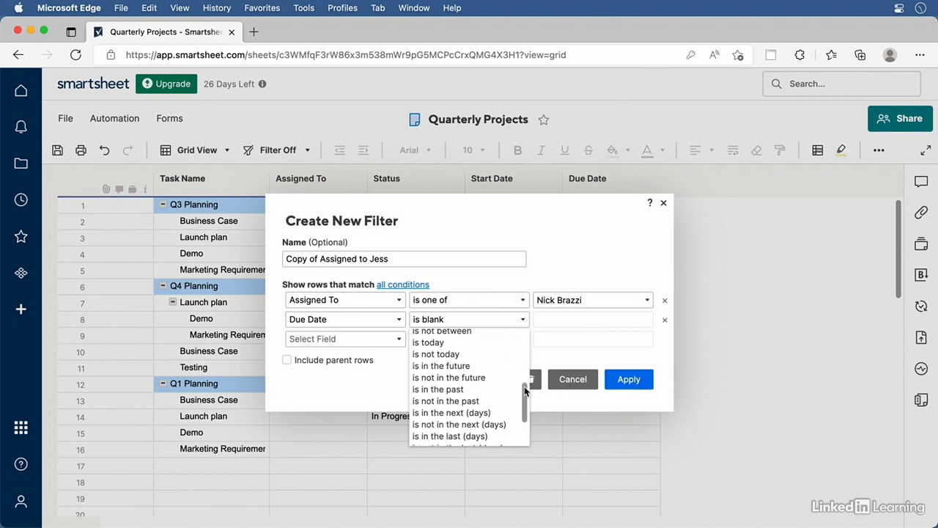
pyautogui.click(453, 365)
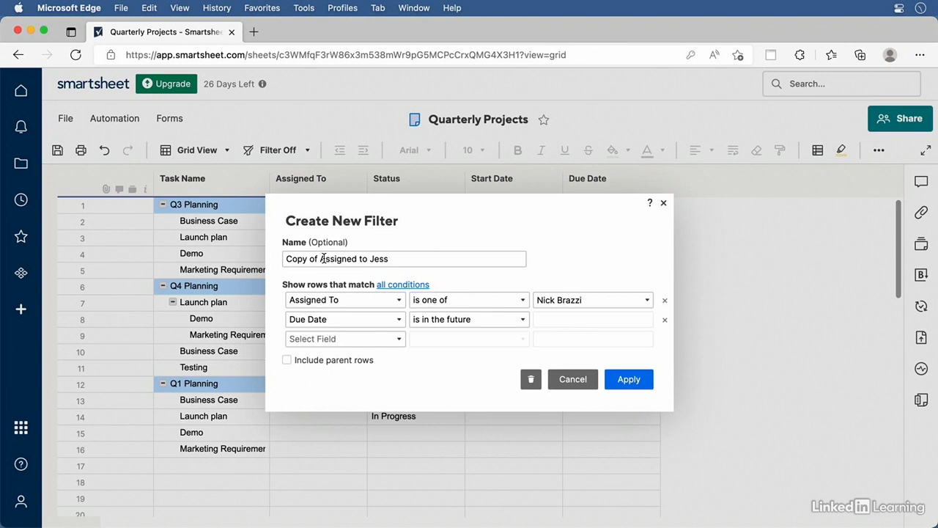
# Remove the 'Copy of' prefix, replace the name with the other member's, and apply the filter
pyautogui.moveTo(320, 259); pyautogui.dragTo(256, 241)
pyautogui.press('BackSpace')
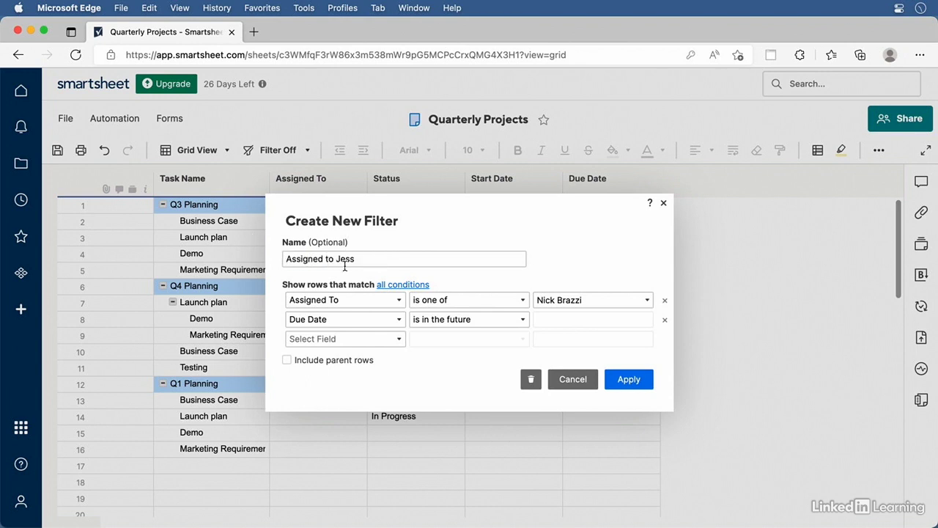
pyautogui.doubleClick(348, 260)
pyautogui.write('Nick')
pyautogui.click(635, 381)
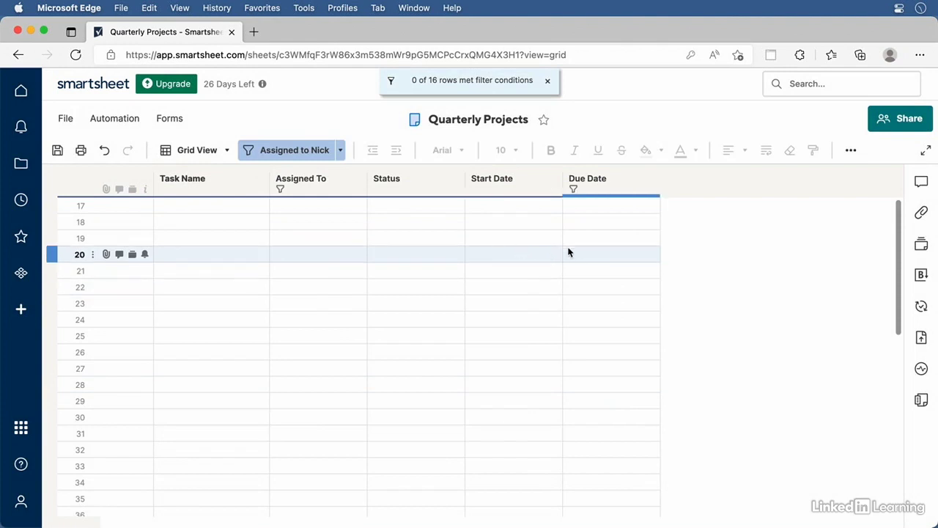
# With filtering off, set Q3 Planning's Due Date to November 17, 2022 via the calendar
pyautogui.click(302, 151)
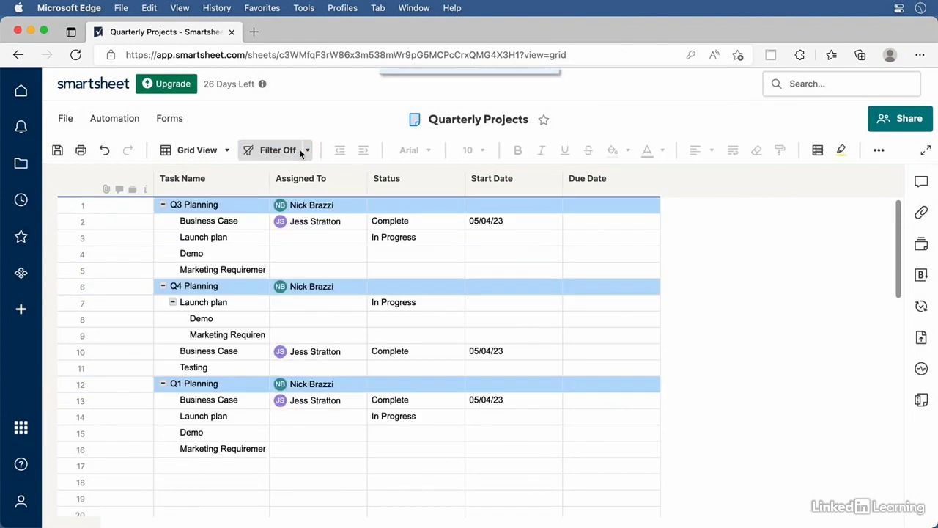
pyautogui.click(595, 206)
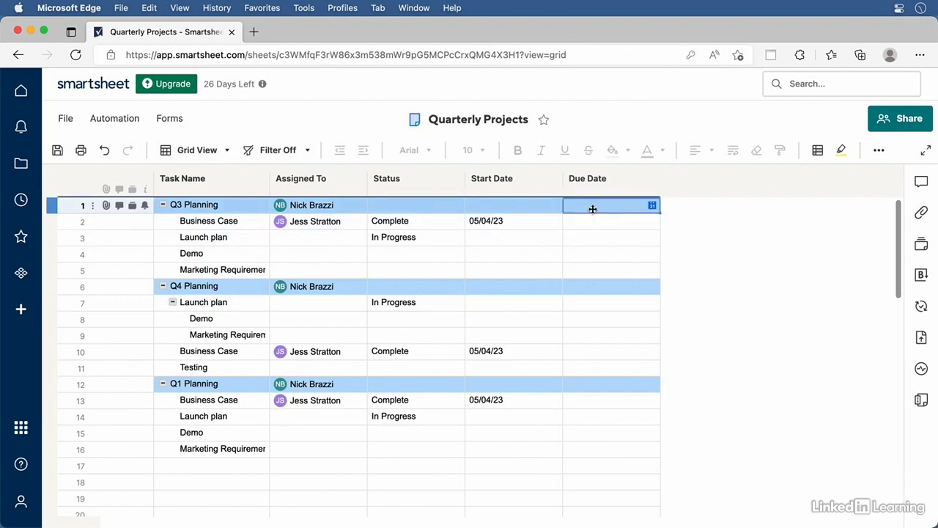
pyautogui.click(651, 205)
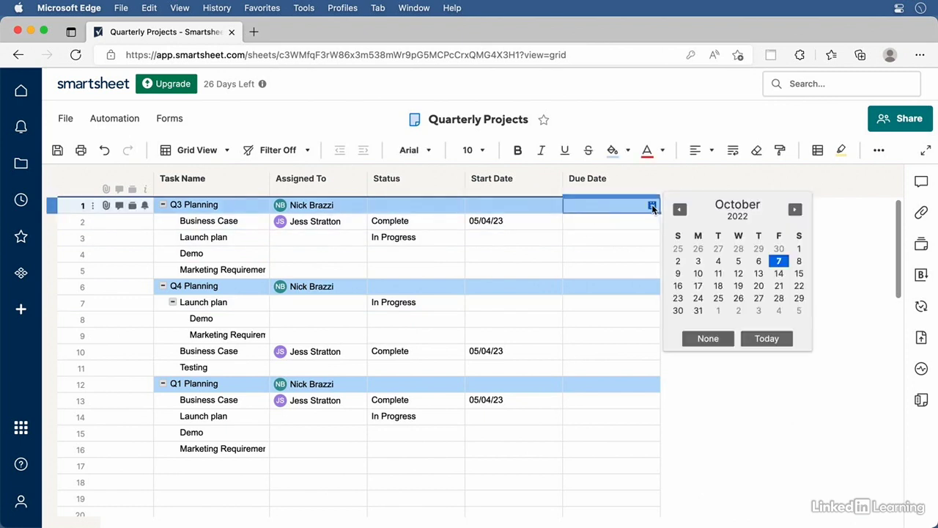
pyautogui.click(795, 210)
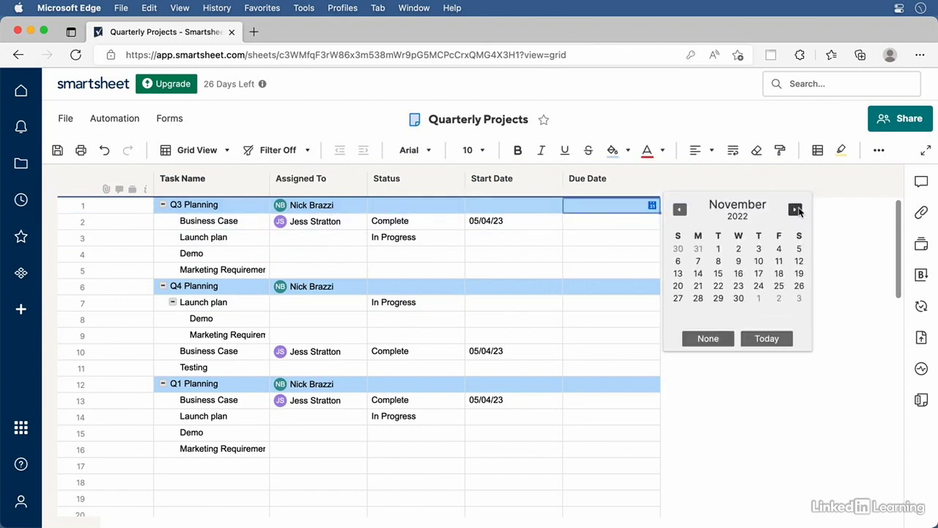
pyautogui.click(760, 274)
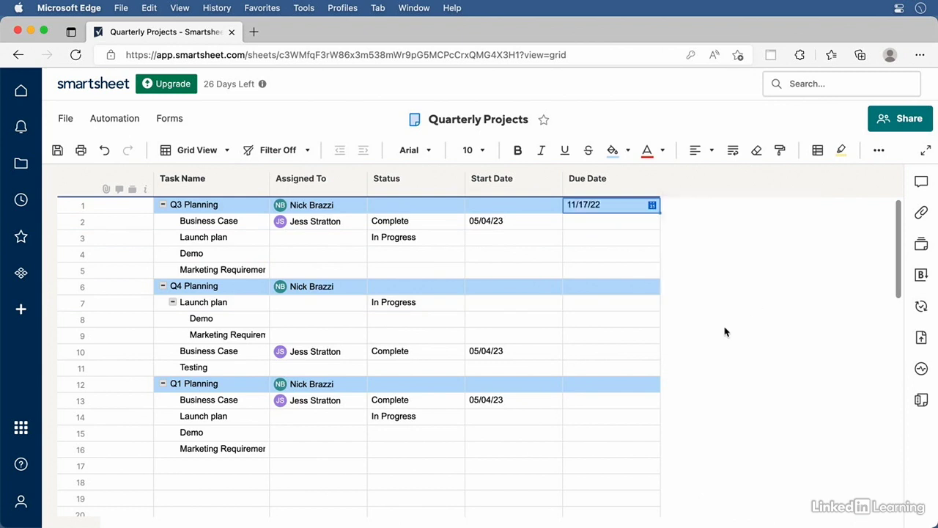
# Reapply the other member's saved filter to confirm Q3 Planning shows, then turn filtering off
pyautogui.click(307, 149)
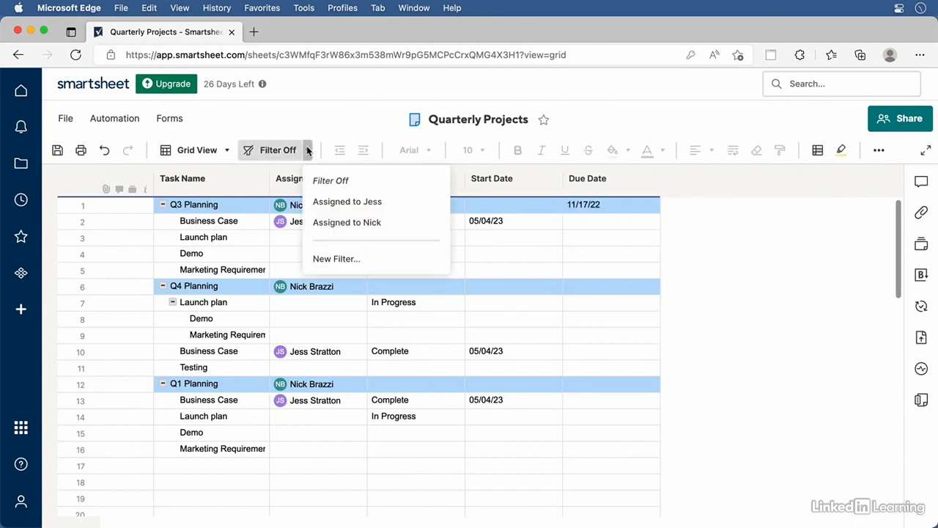
pyautogui.click(331, 222)
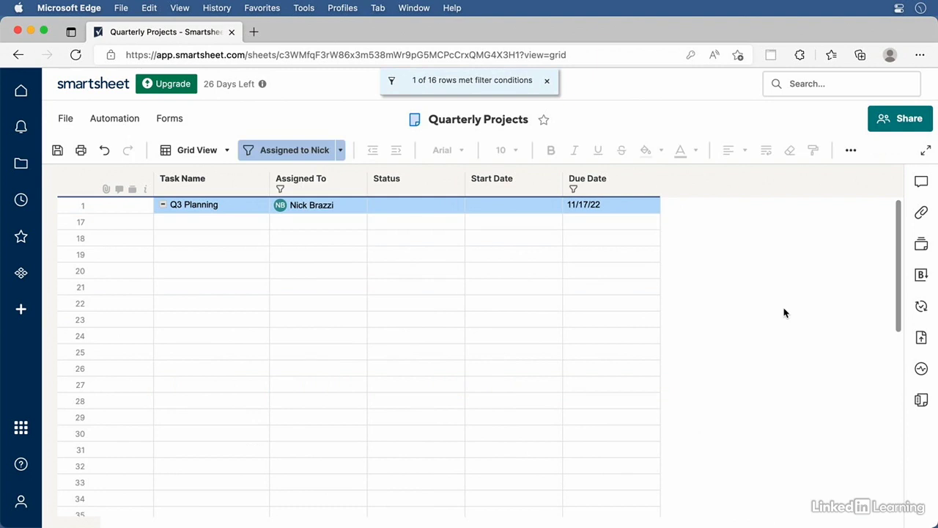
pyautogui.click(341, 150)
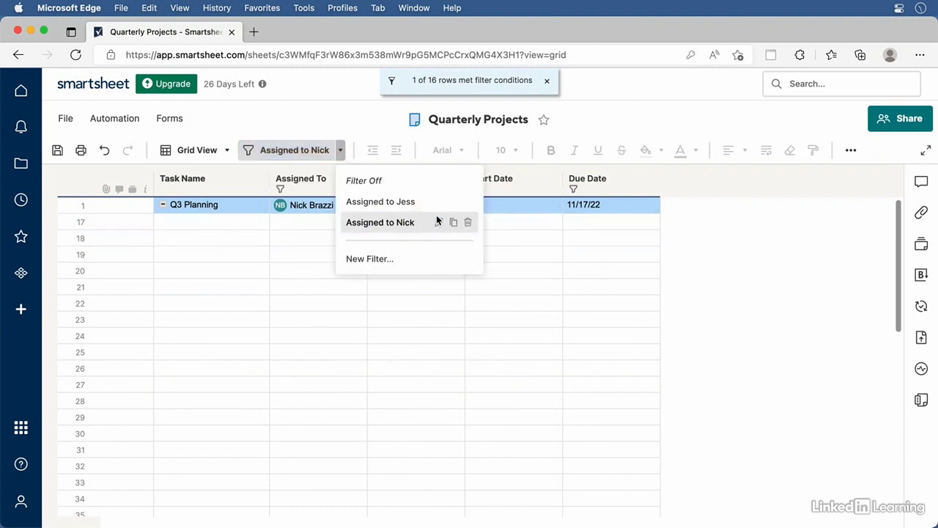
pyautogui.click(369, 183)
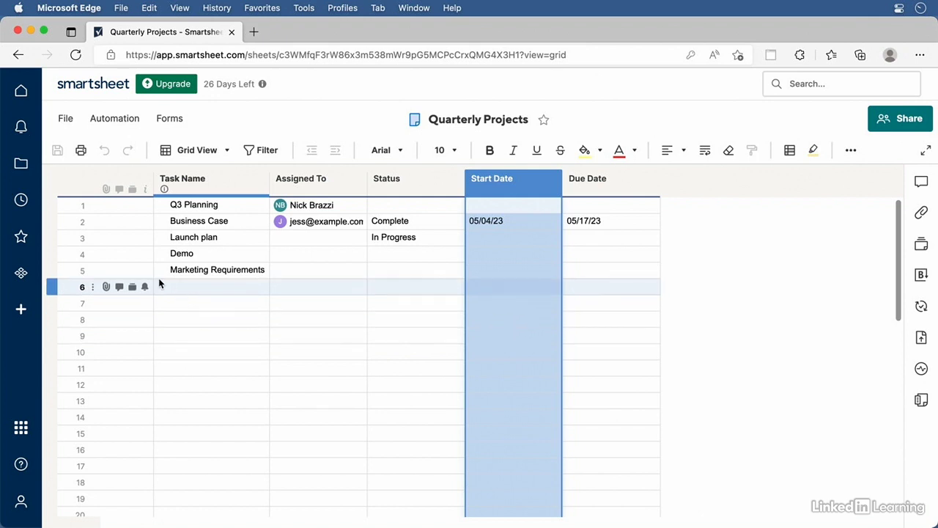
pyautogui.click(53, 206)
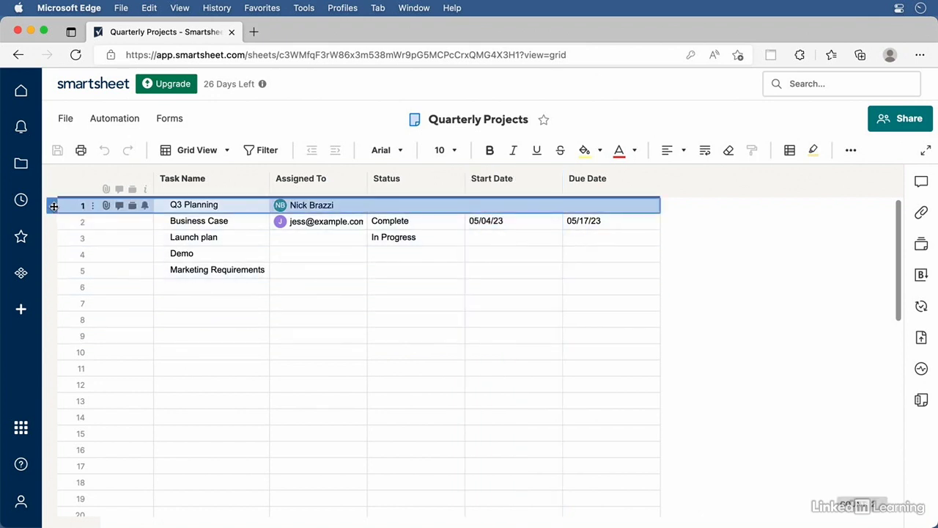
pyautogui.moveTo(53, 206); pyautogui.dragTo(52, 271)
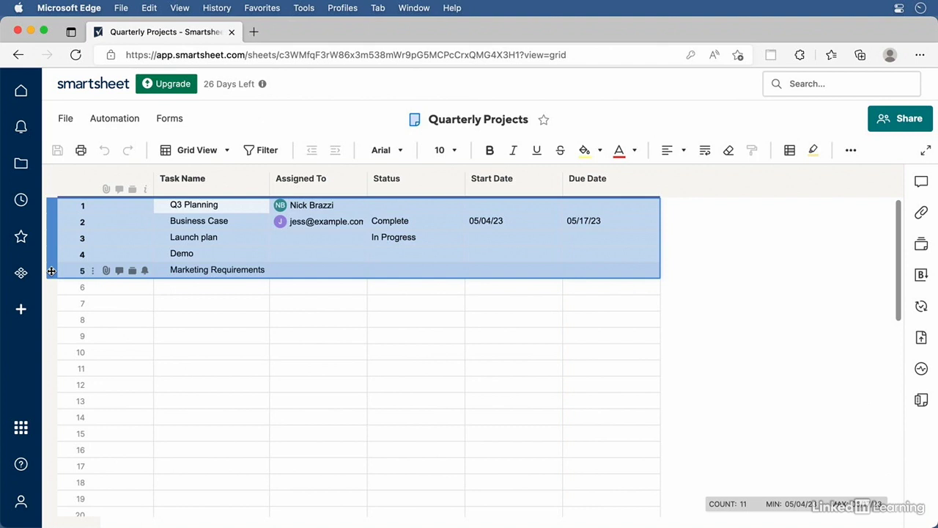
# Copy rows 1–5 and paste them into rows 6–10 and rows 11–15
pyautogui.press('super+c')
pyautogui.click(52, 286)
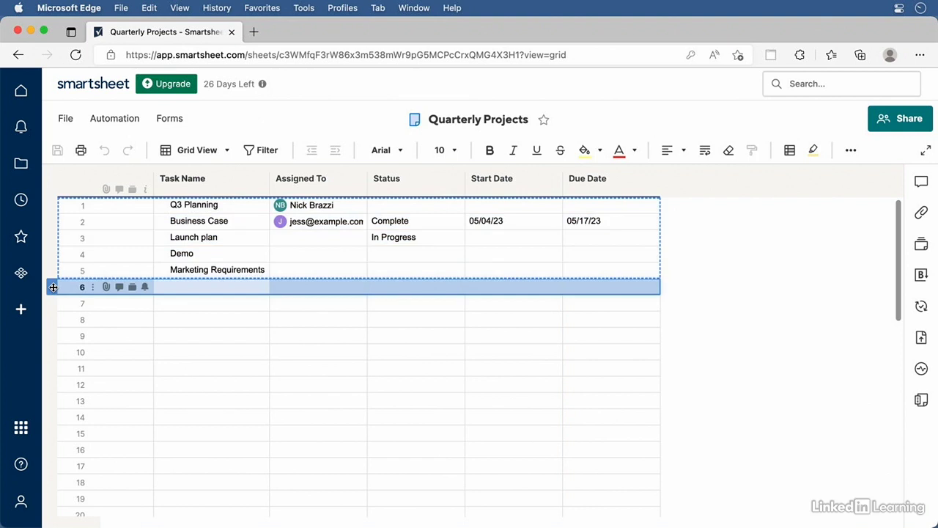
pyautogui.press('super+v')
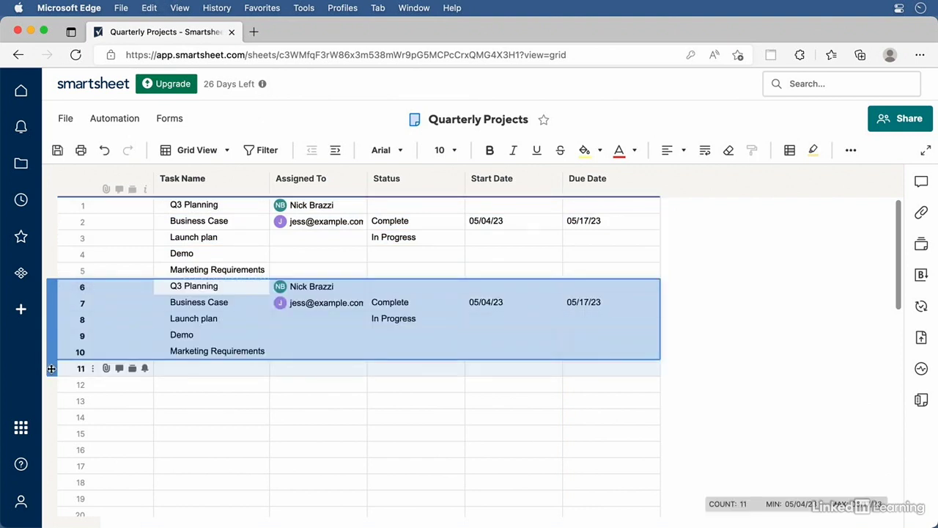
pyautogui.click(52, 369)
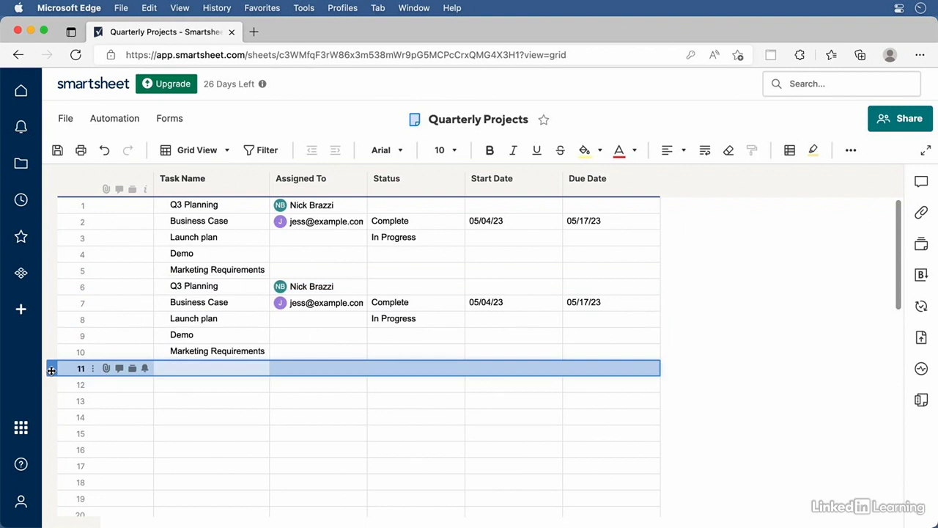
pyautogui.press('super+v')
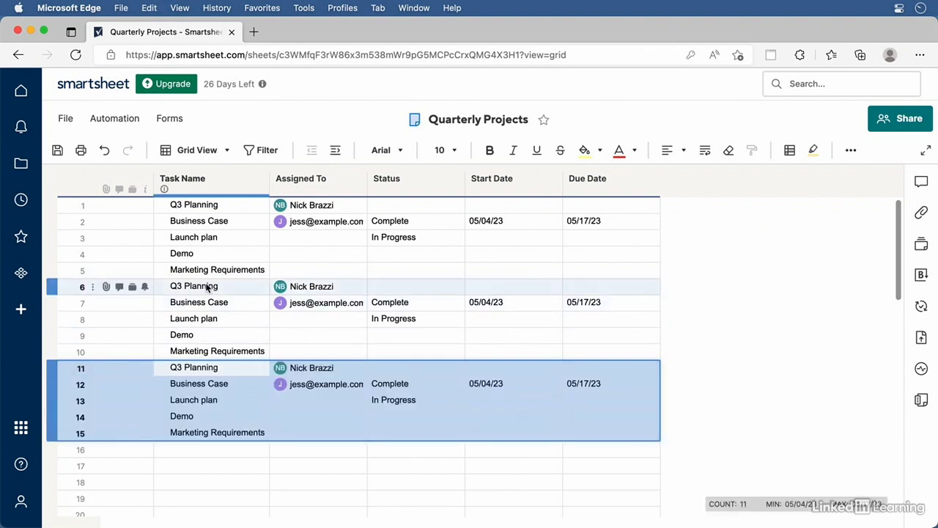
# Rename row 6's copy to Q4 Planning and row 11's copy to Q1 Planning
pyautogui.click(207, 288)
pyautogui.click(204, 288)
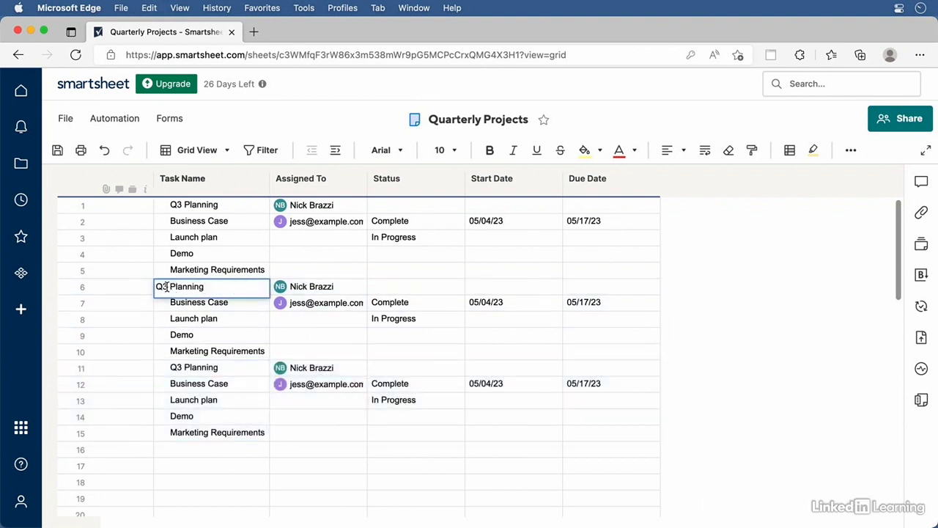
pyautogui.press('BackSpace')
pyautogui.write('4')
pyautogui.press('Return')
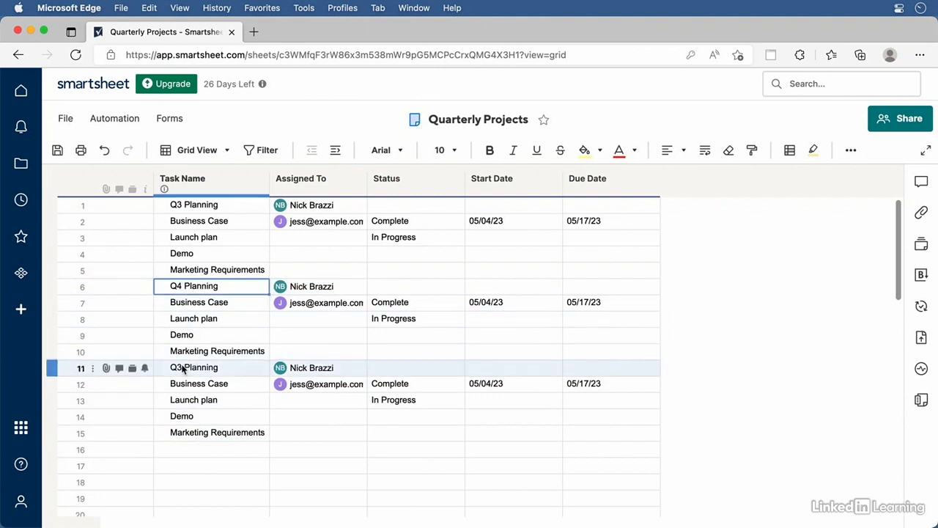
pyautogui.doubleClick(184, 370)
pyautogui.click(169, 370)
pyautogui.press('BackSpace')
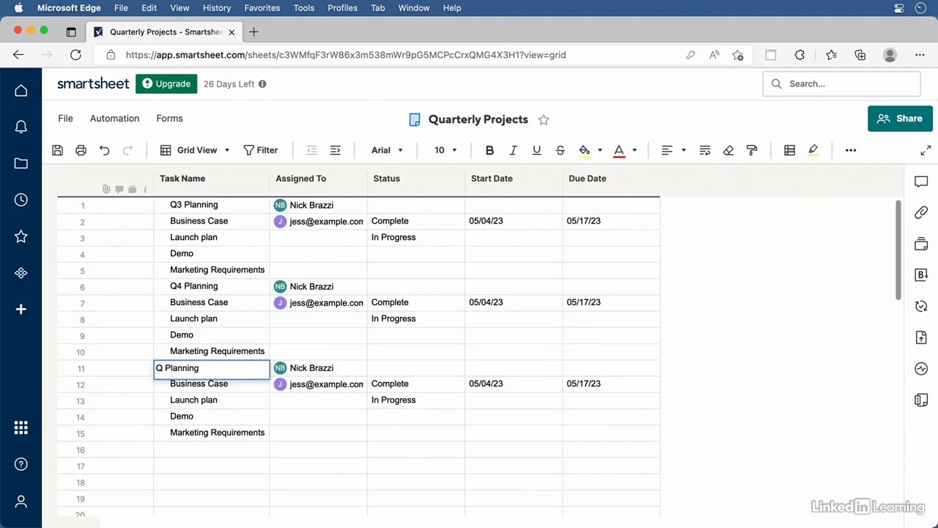
pyautogui.write('1')
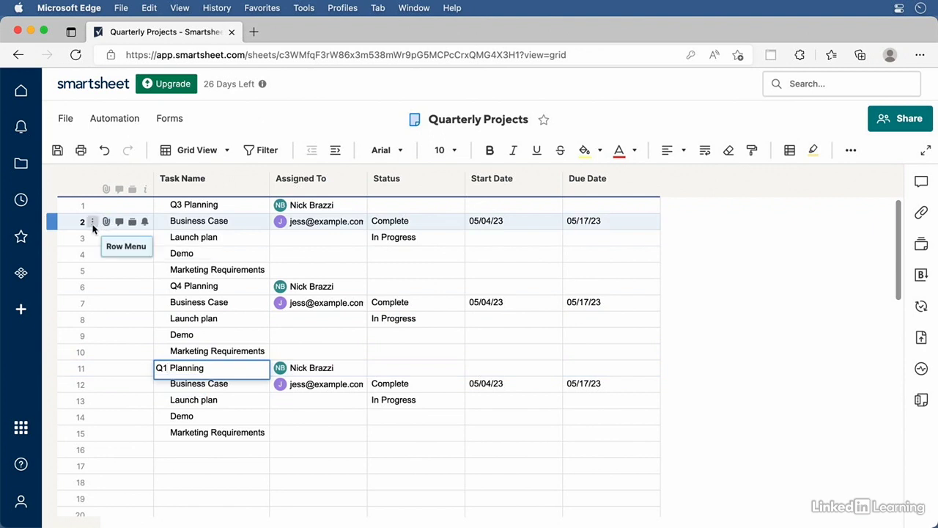
pyautogui.click(93, 222)
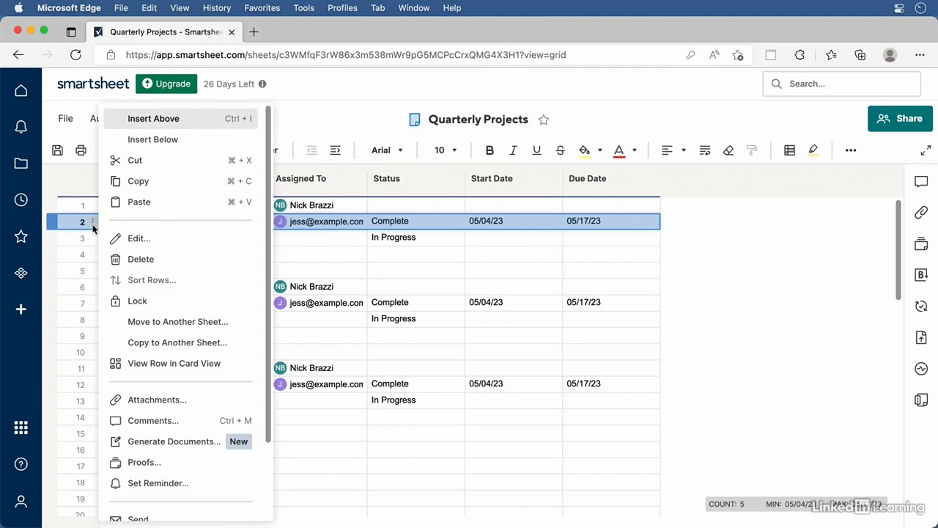
pyautogui.click(440, 338)
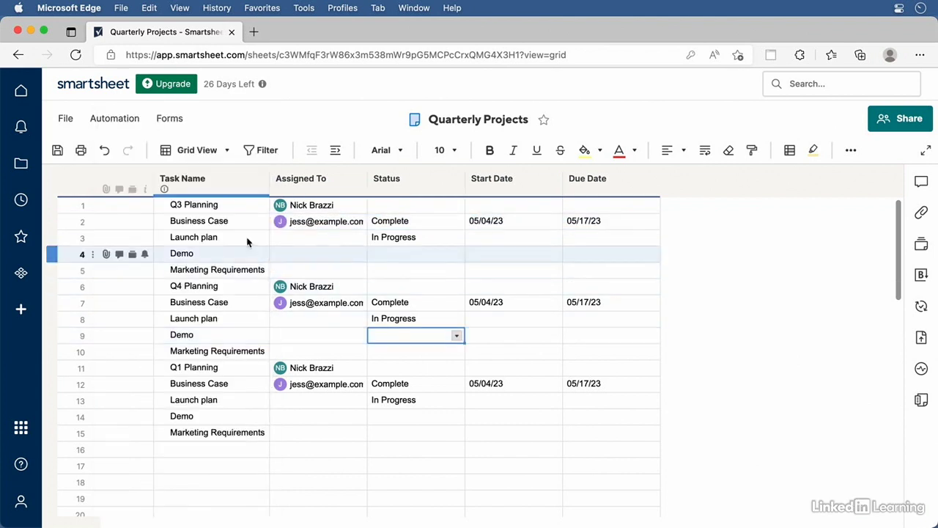
pyautogui.rightClick(240, 226)
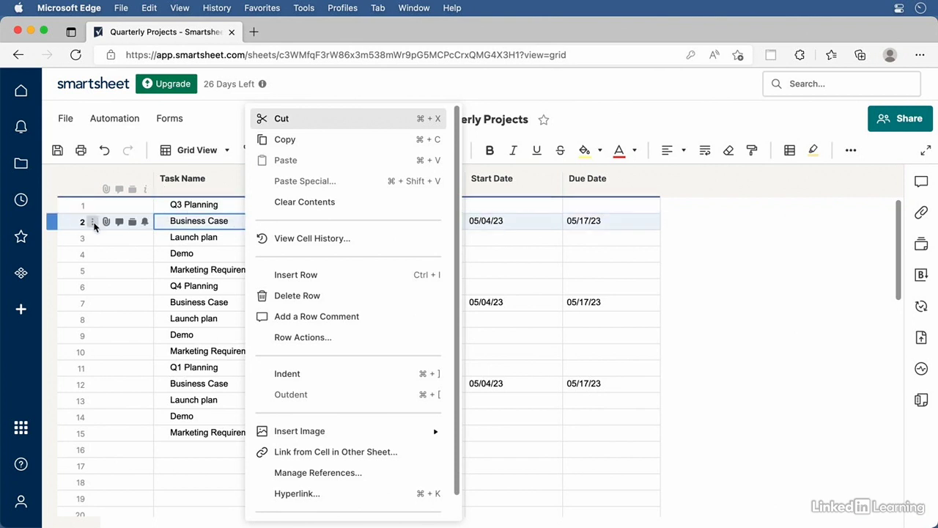
pyautogui.click(203, 226)
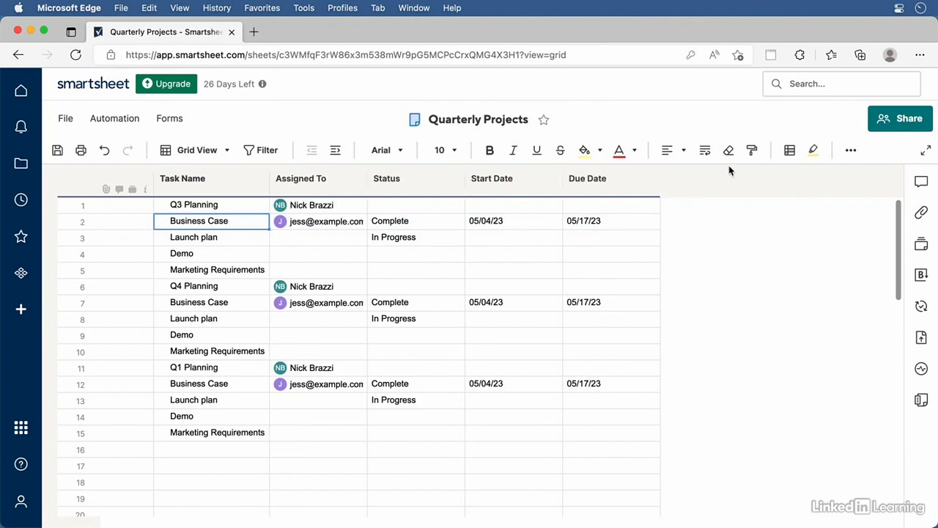
pyautogui.click(851, 151)
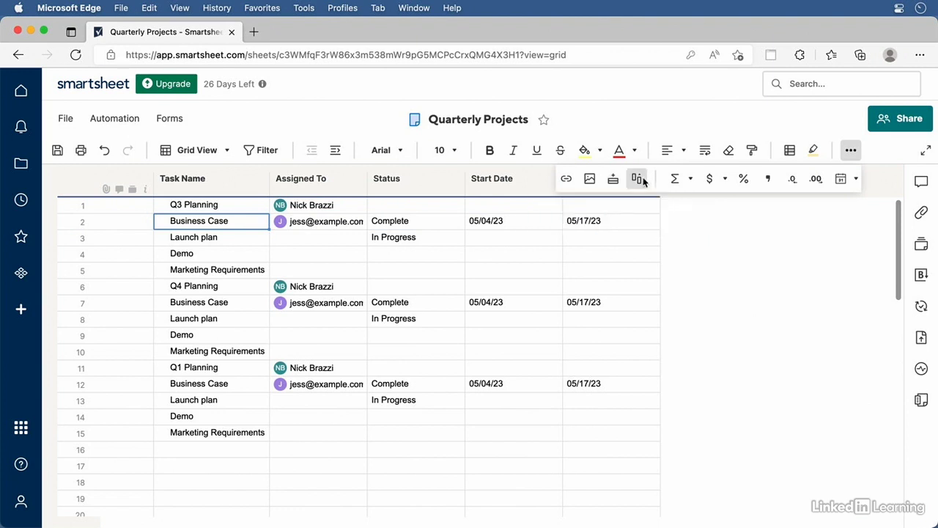
pyautogui.click(746, 312)
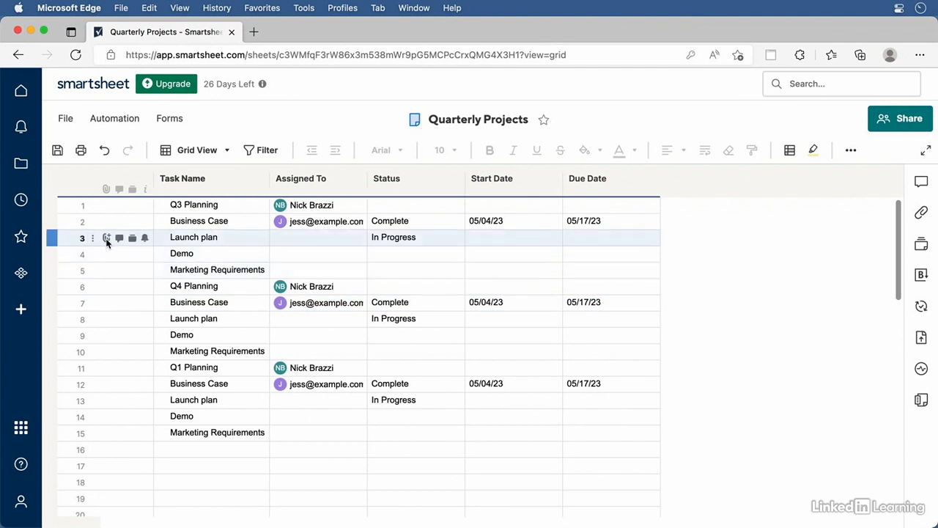
pyautogui.click(107, 238)
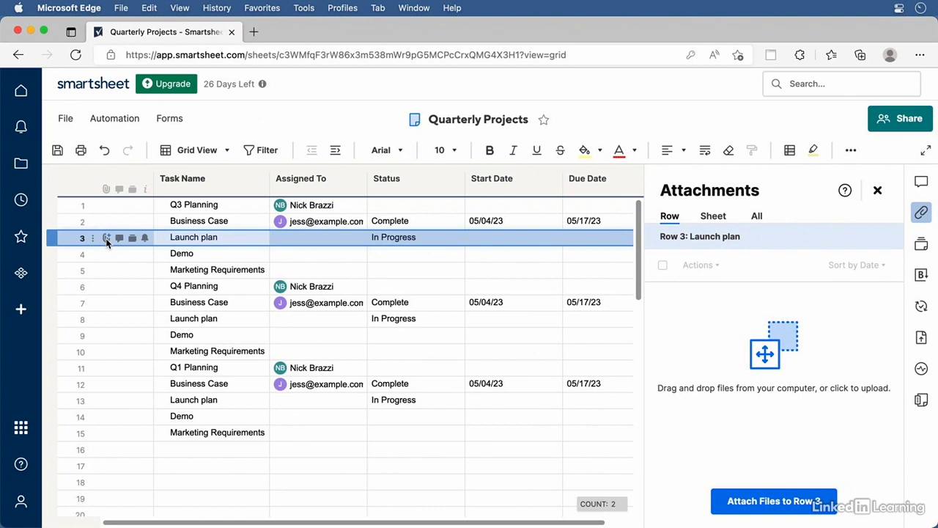
pyautogui.click(879, 189)
pyautogui.moveTo(120, 236)
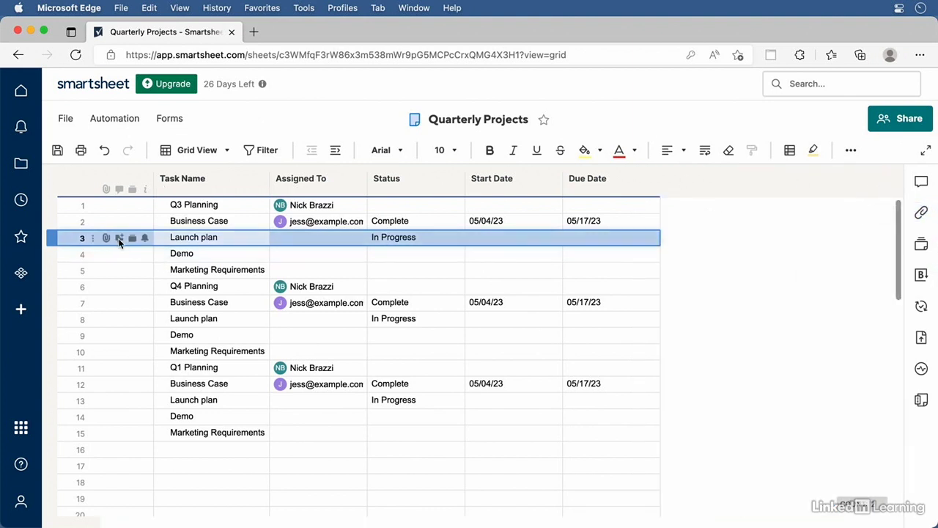
pyautogui.click(119, 238)
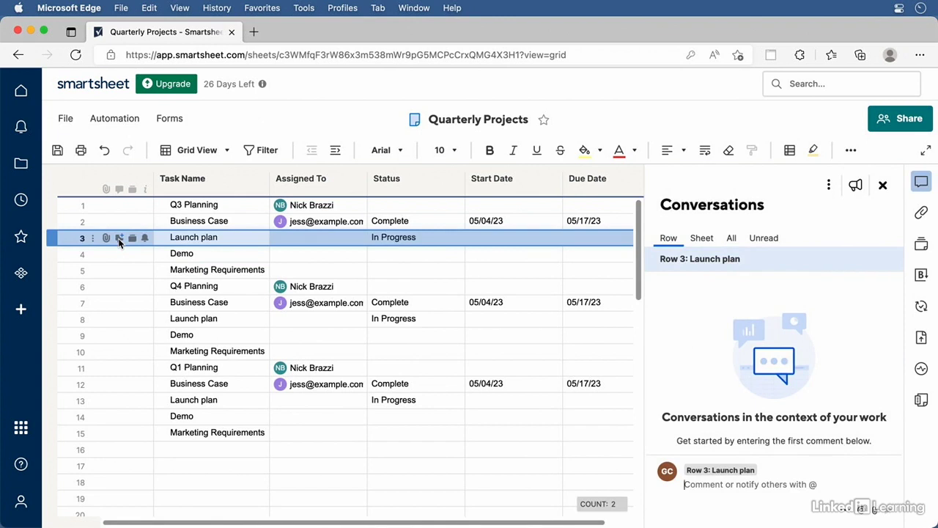
pyautogui.click(883, 185)
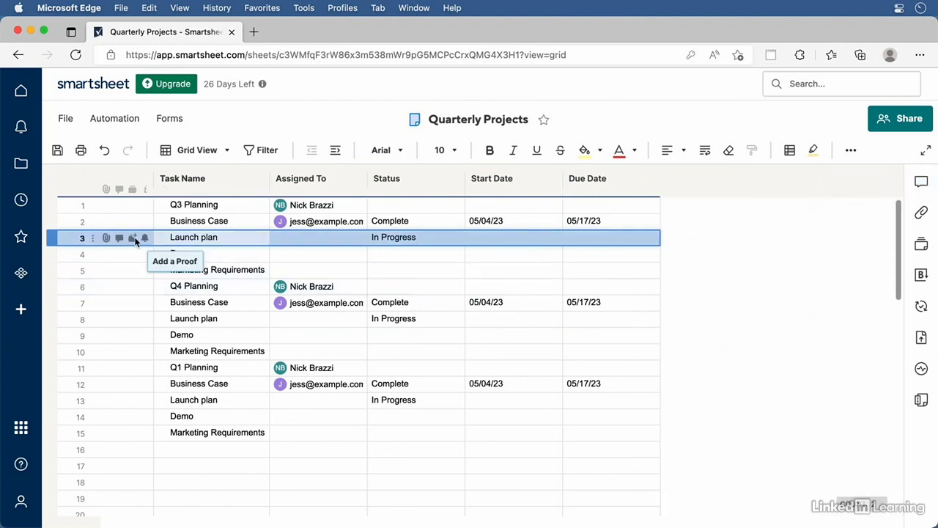
# Open the Proofs panel for row 3, Launch plan, and dismiss the file upload overlay
pyautogui.click(135, 239)
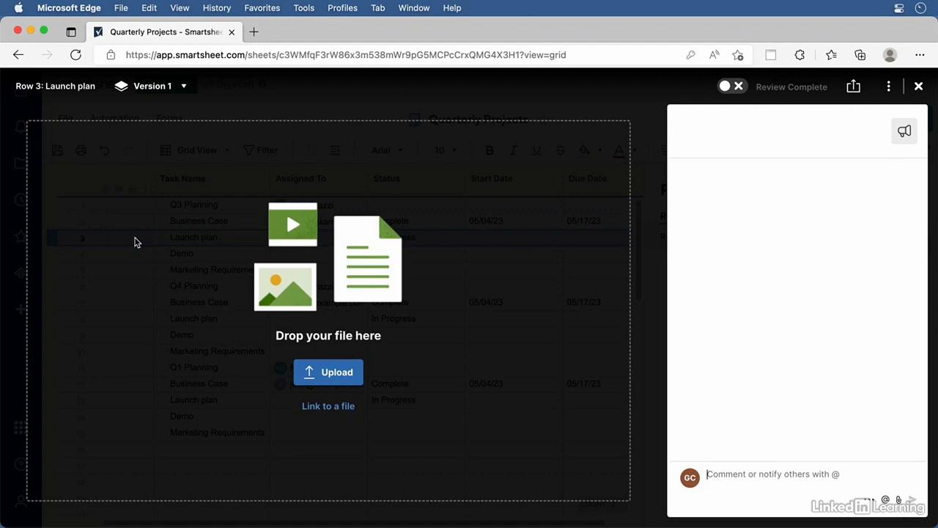
pyautogui.click(920, 87)
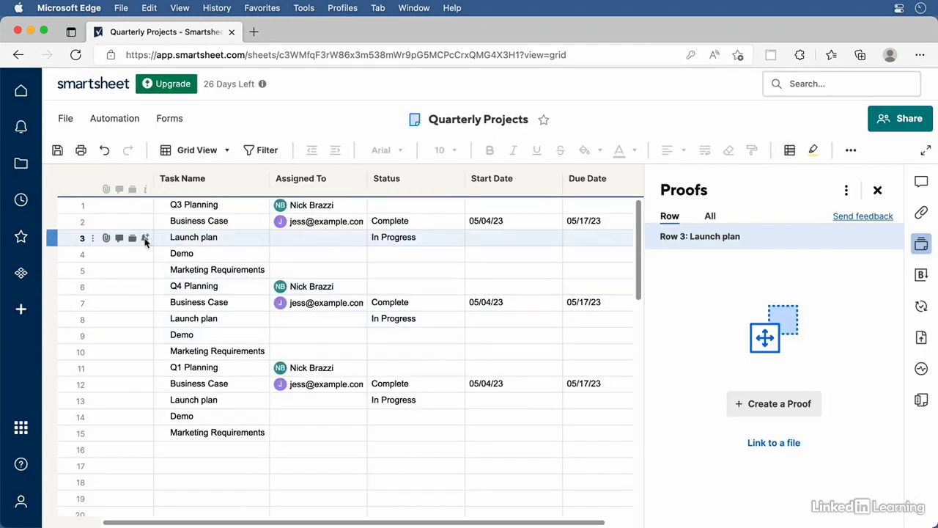
pyautogui.click(145, 239)
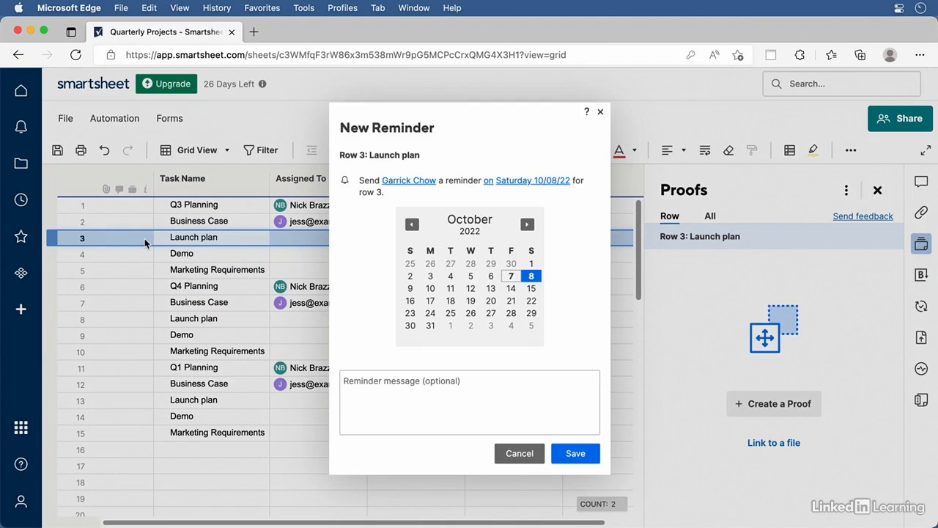
pyautogui.click(513, 459)
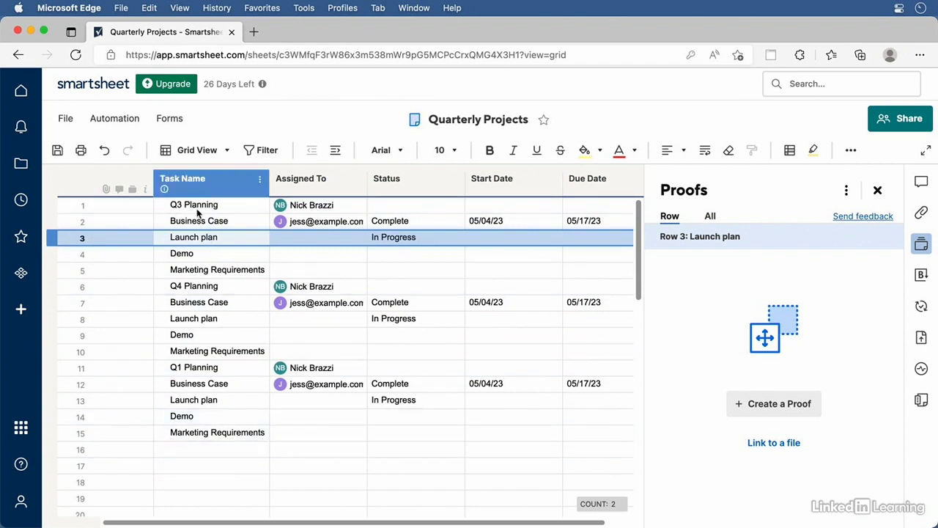
# Indent Business Case, Launch plan, Demo and Marketing Requirements under Q3 Planning
pyautogui.click(52, 221)
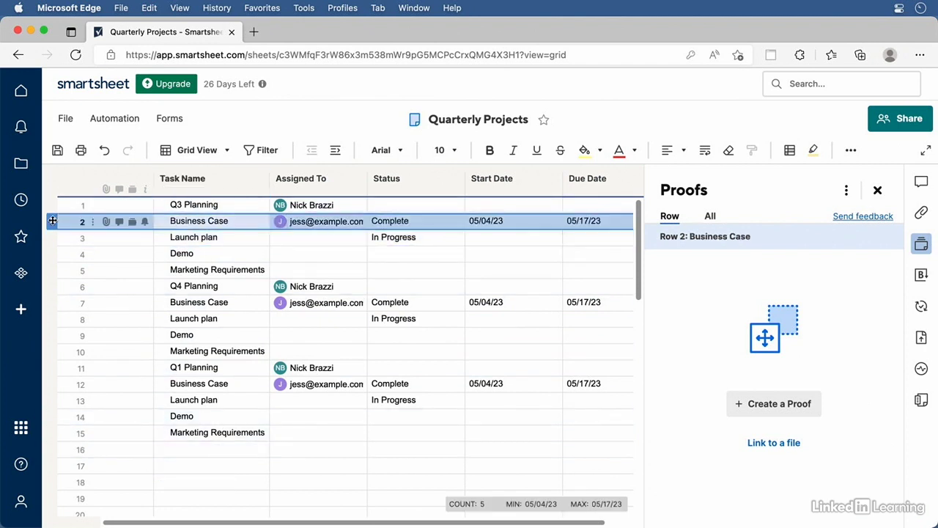
pyautogui.click(336, 150)
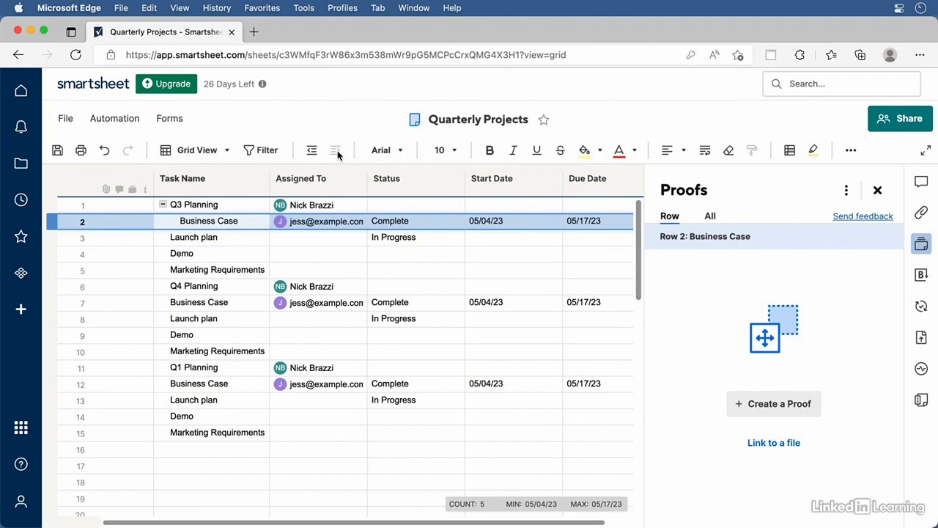
pyautogui.click(218, 239)
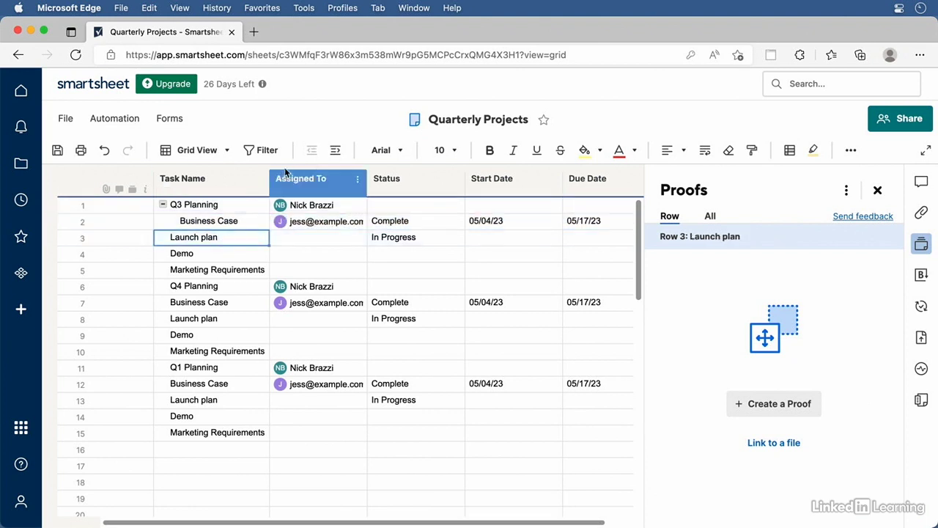
pyautogui.click(336, 151)
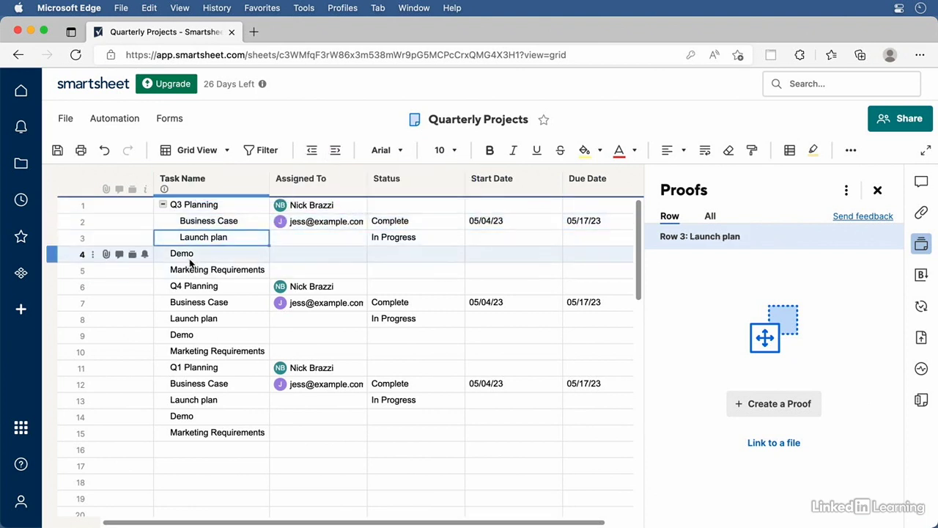
pyautogui.click(212, 254)
pyautogui.click(339, 151)
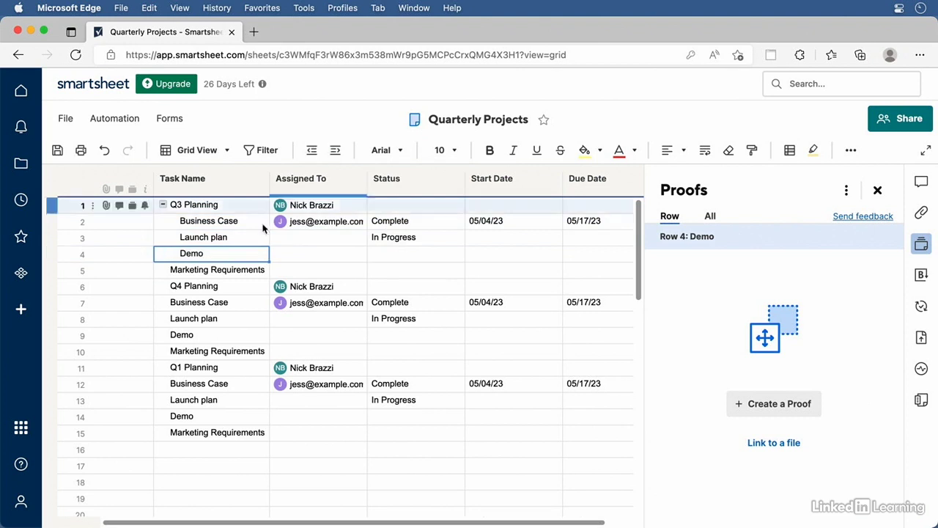
pyautogui.click(205, 270)
pyautogui.click(331, 151)
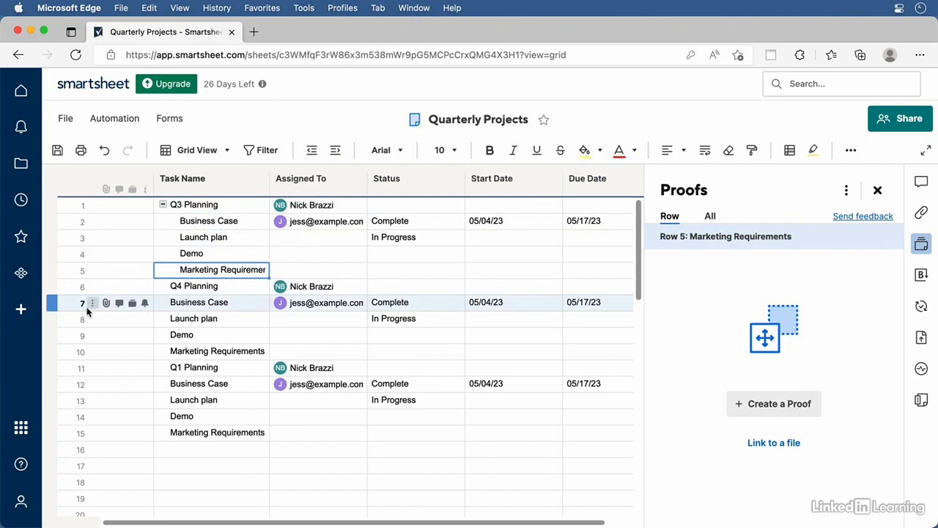
# Indent rows 7–10 under Q4 Planning and rows 12–15 under Q1 Planning
pyautogui.click(50, 307)
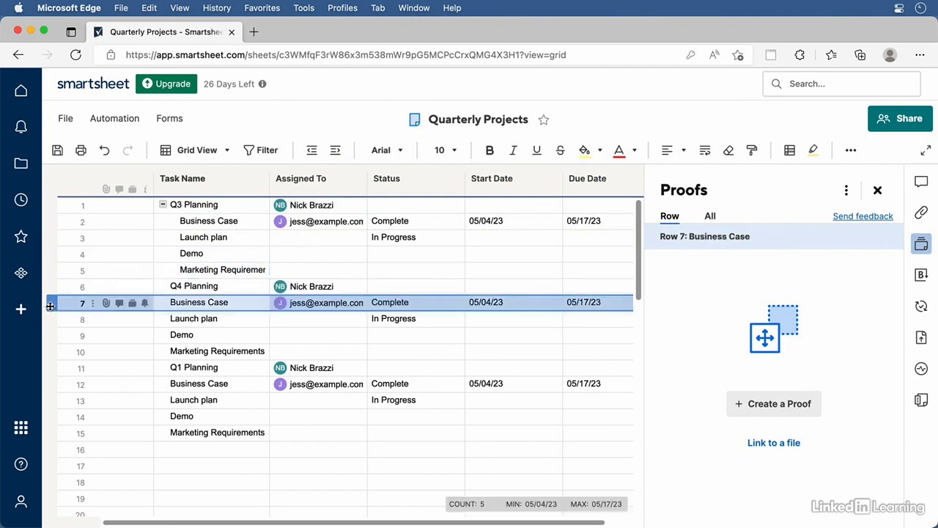
pyautogui.keyDown('shift'); pyautogui.click(51, 353); pyautogui.keyUp('shift')
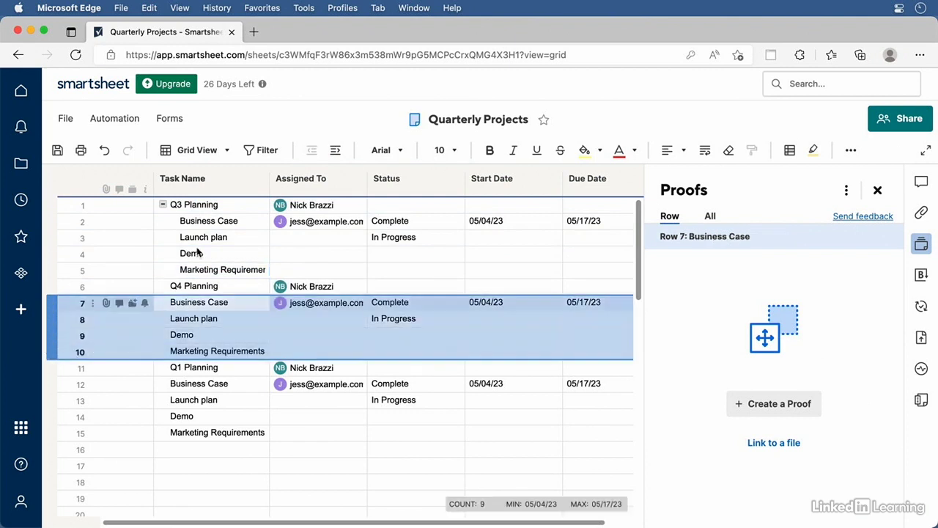
pyautogui.click(335, 151)
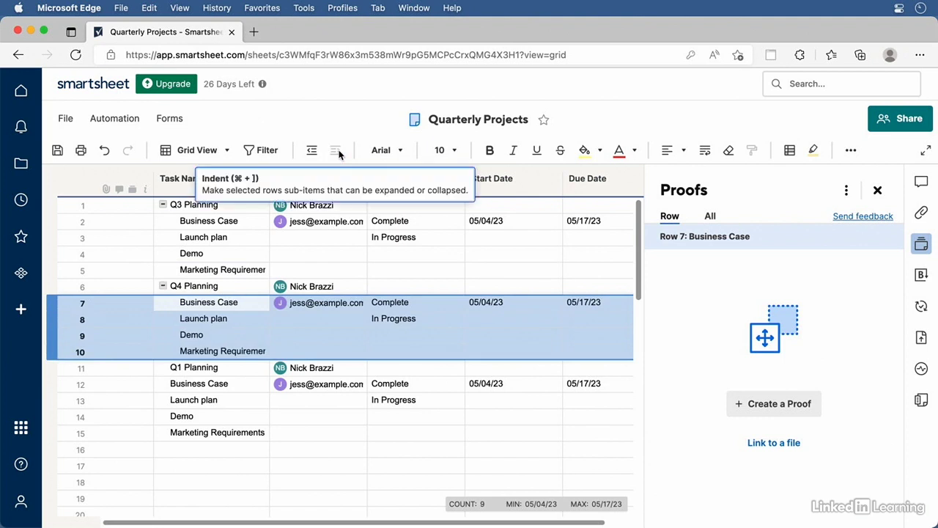
pyautogui.click(52, 385)
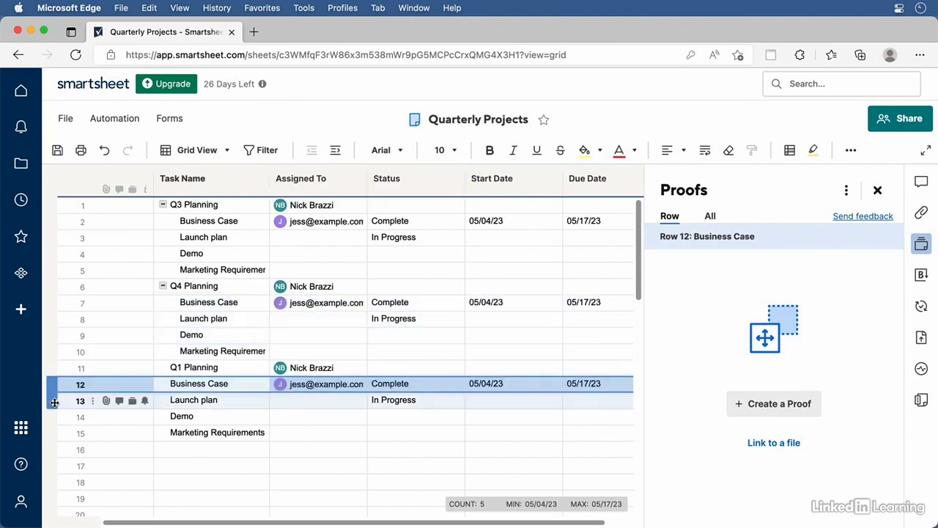
pyautogui.keyDown('shift'); pyautogui.click(51, 432); pyautogui.keyUp('shift')
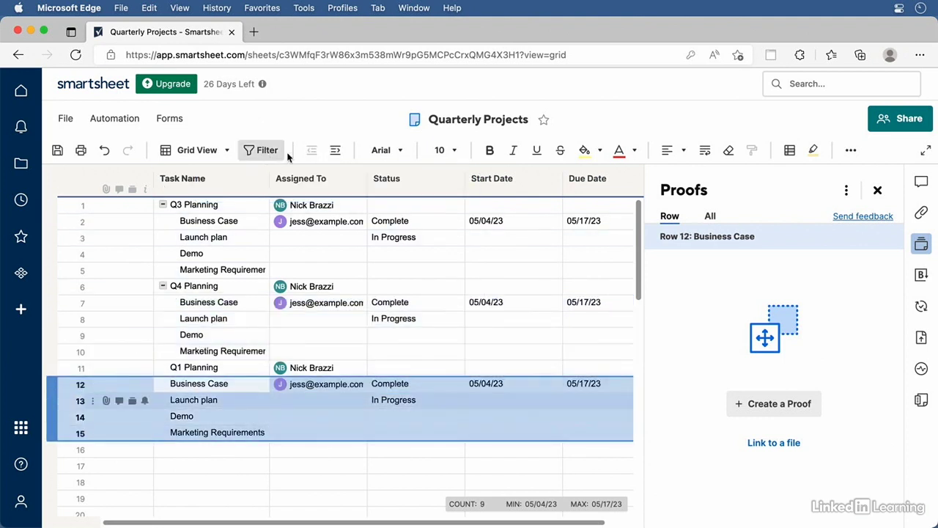
pyautogui.click(336, 151)
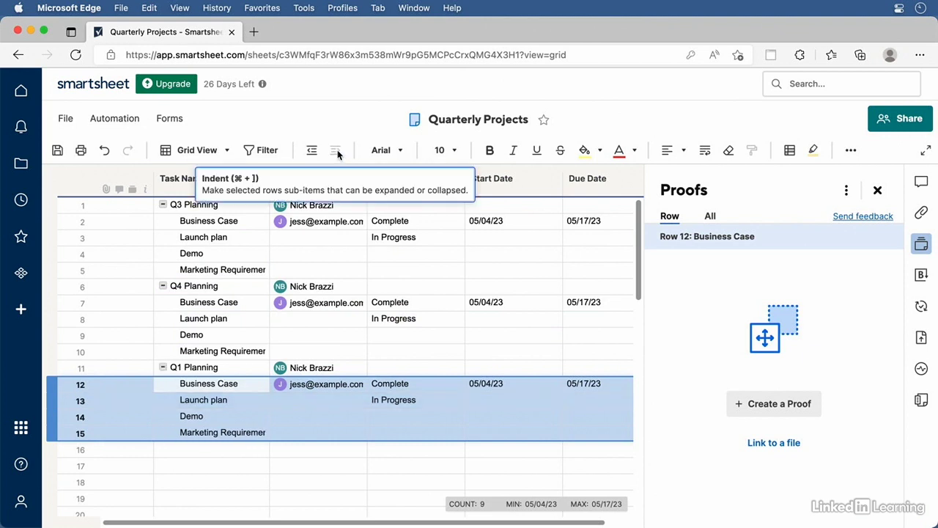
# Collapse the Q3, Q4 and Q1 Planning groups
pyautogui.click(163, 205)
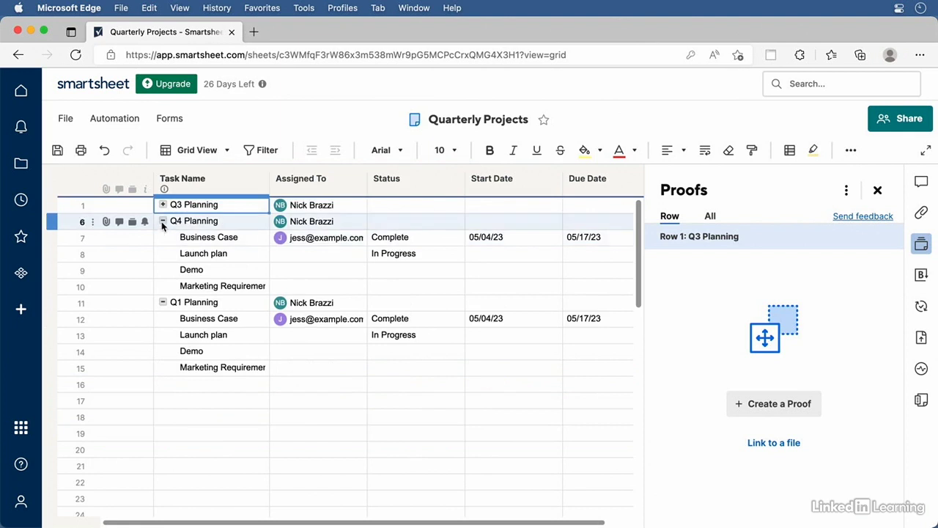
pyautogui.click(163, 221)
pyautogui.click(163, 238)
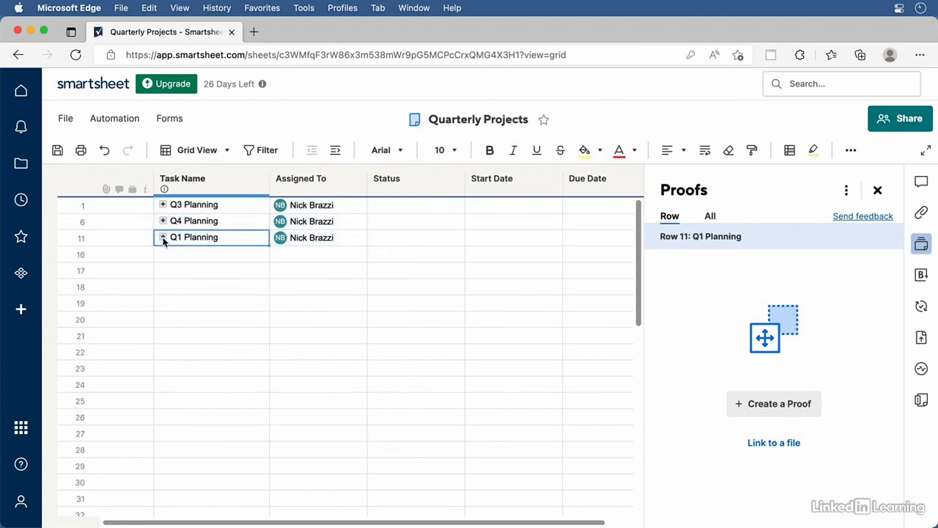
# In Q4 Planning, indent Demo and Marketing Requirements under Launch plan, then drag Launch plan above Business Case
pyautogui.click(163, 221)
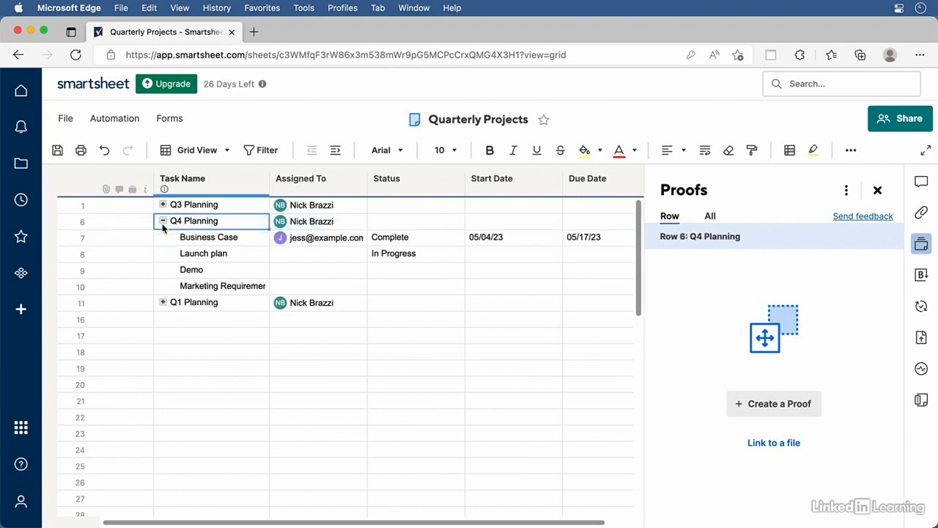
pyautogui.click(206, 273)
pyautogui.click(335, 150)
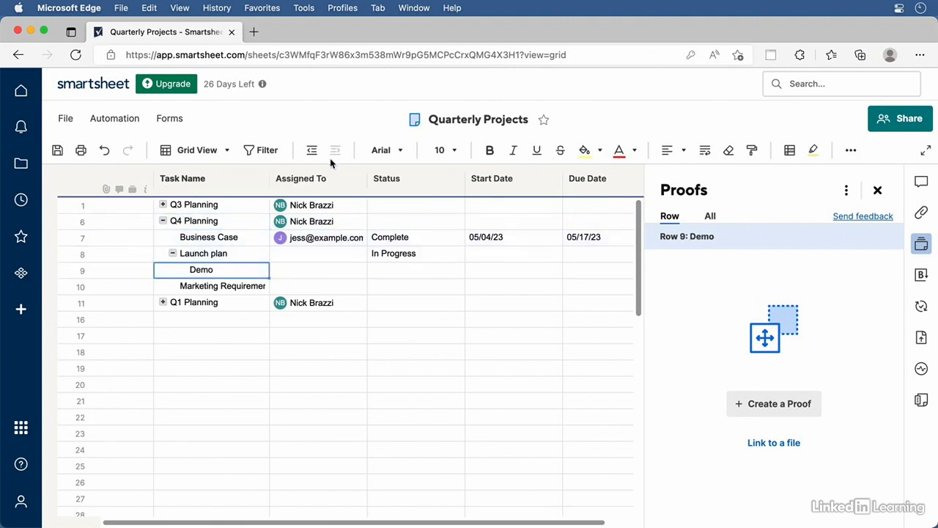
pyautogui.click(189, 286)
pyautogui.click(335, 150)
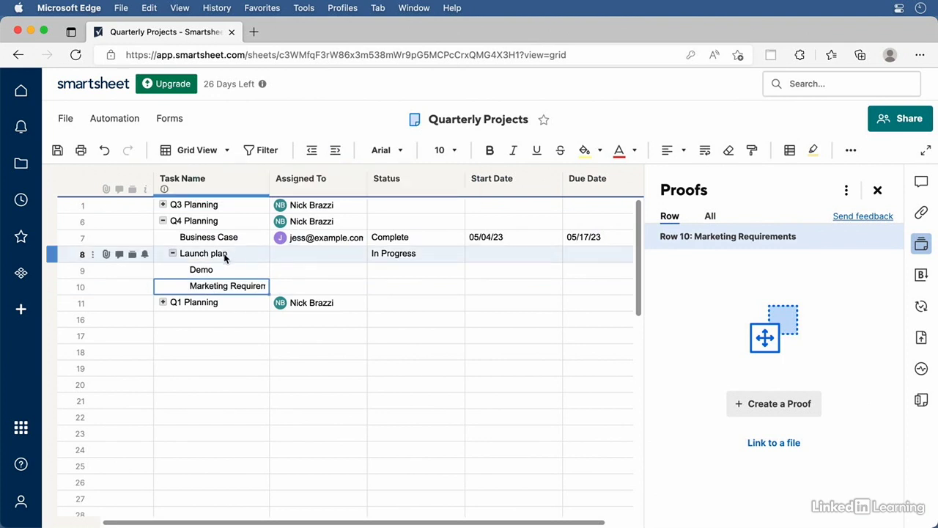
pyautogui.click(174, 255)
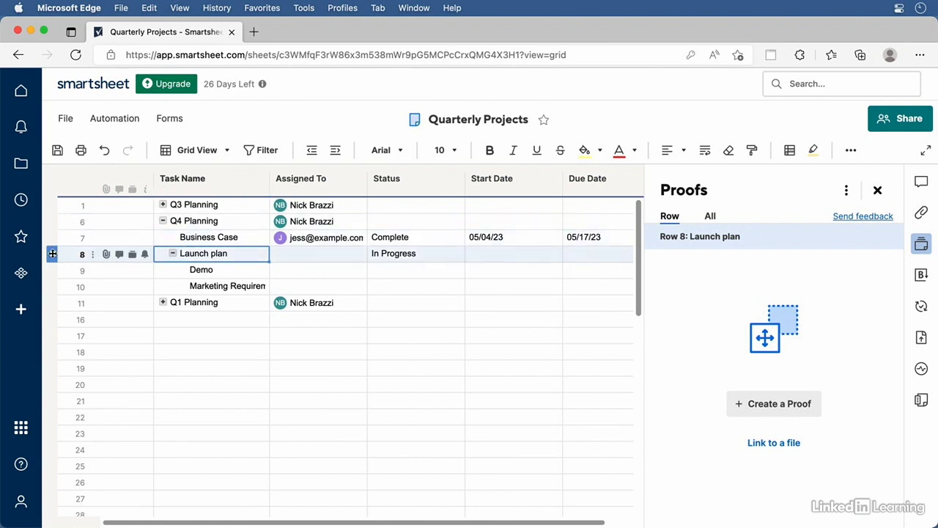
pyautogui.moveTo(52, 253); pyautogui.dragTo(55, 238)
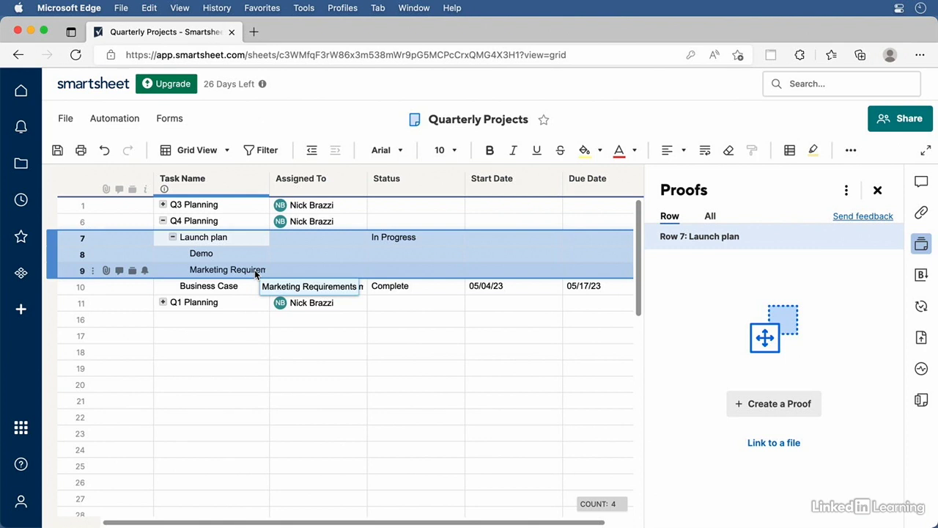
# Insert a row named 'Testing' below row 9 and drag it below Business Case
pyautogui.click(220, 271)
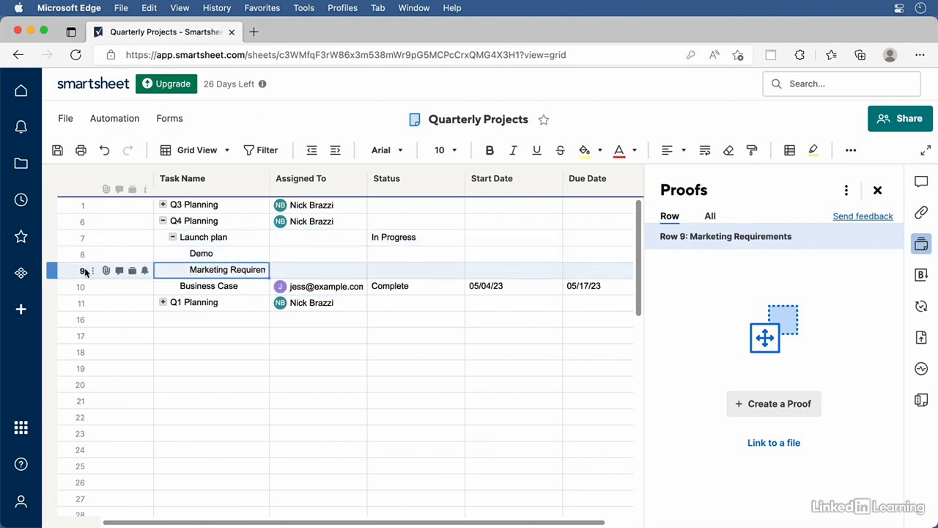
pyautogui.rightClick(91, 272)
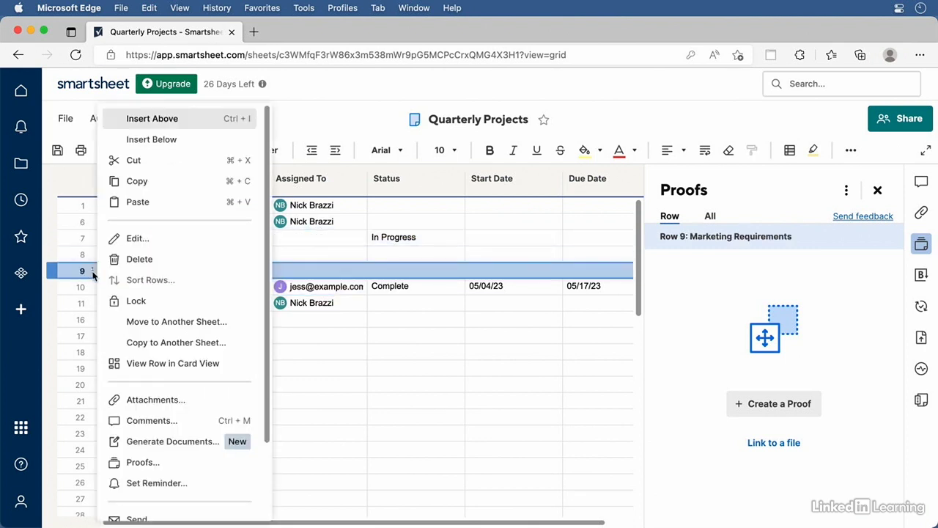
pyautogui.click(189, 139)
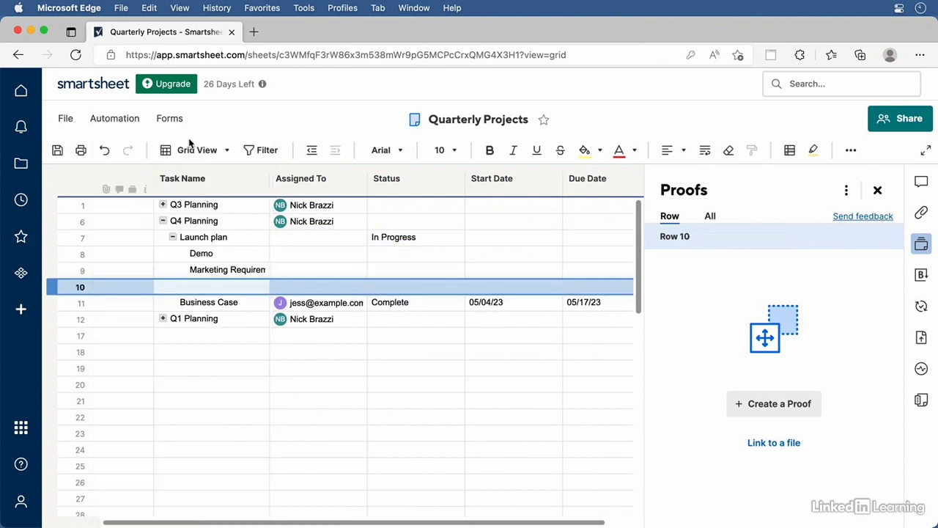
pyautogui.click(199, 283)
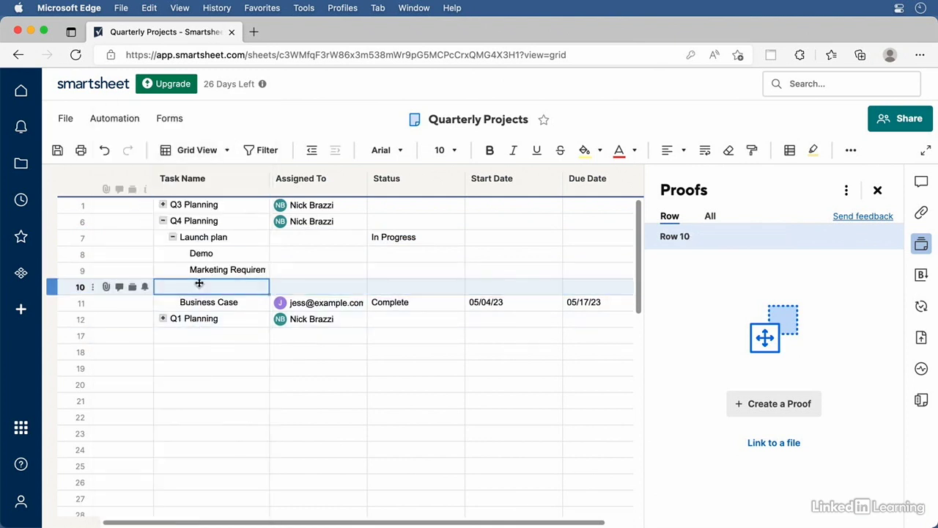
pyautogui.write('Testing')
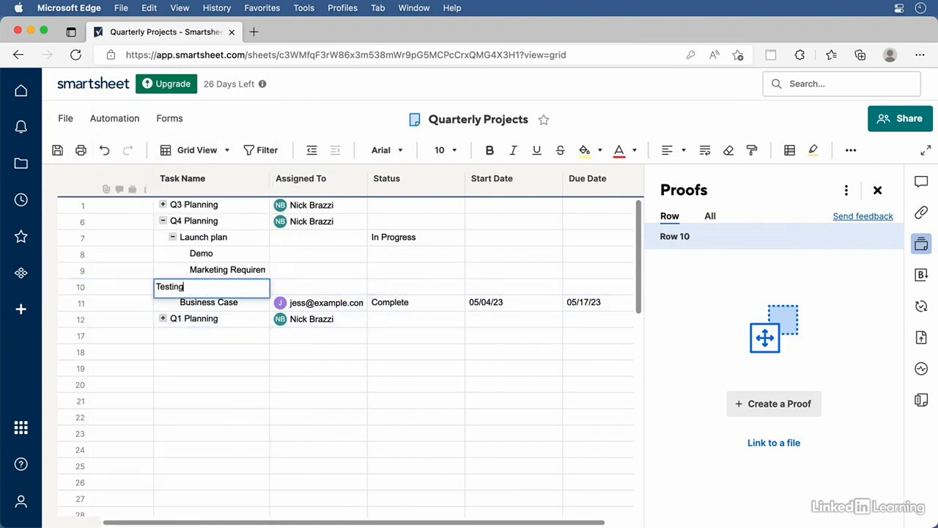
pyautogui.press('Return')
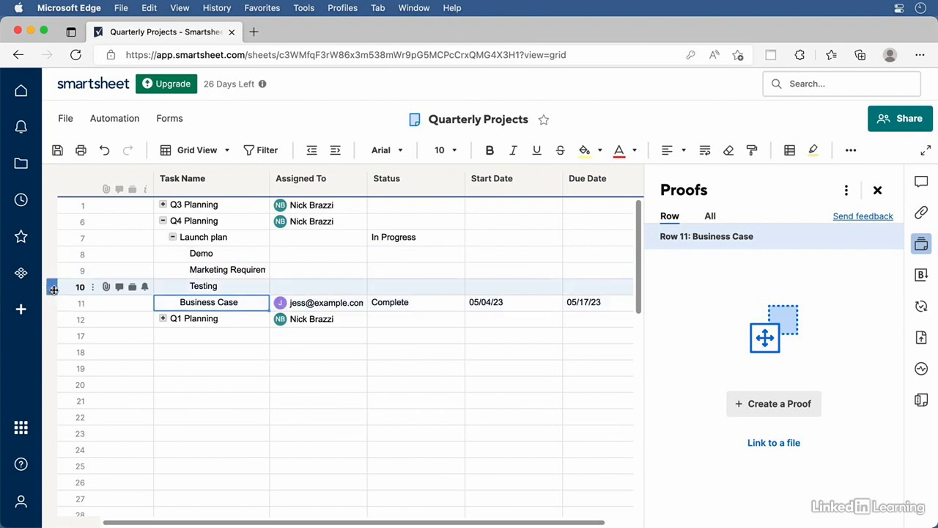
pyautogui.moveTo(53, 286); pyautogui.dragTo(50, 304)
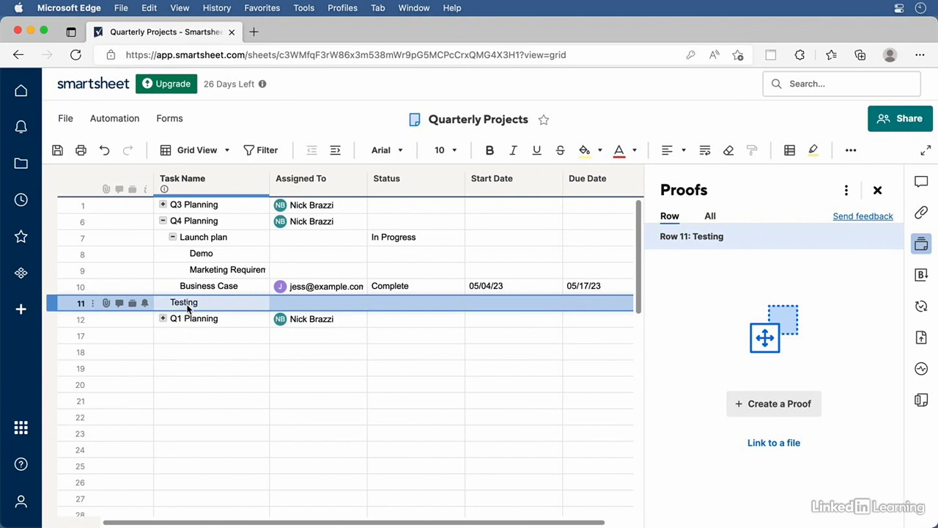
# Give the Q3, Q4 and Q1 Planning rows a light-blue background
pyautogui.click(52, 206)
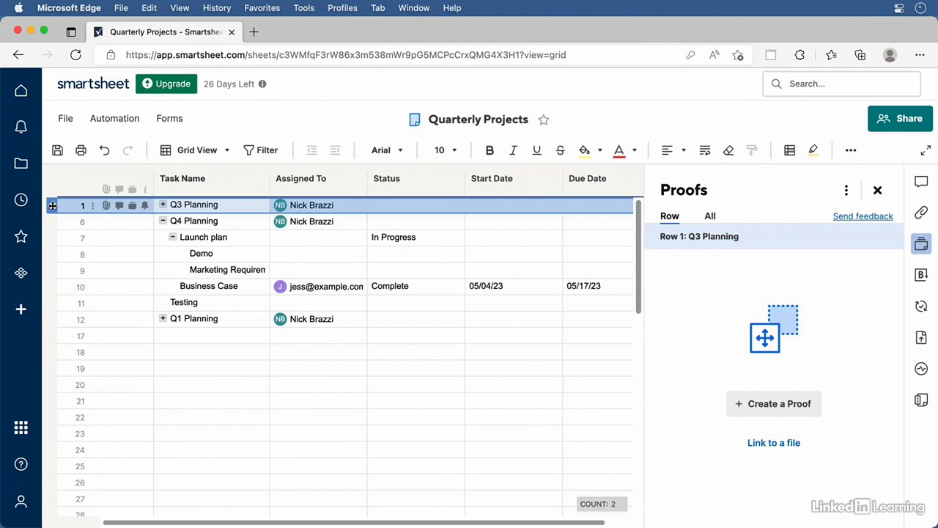
pyautogui.click(601, 151)
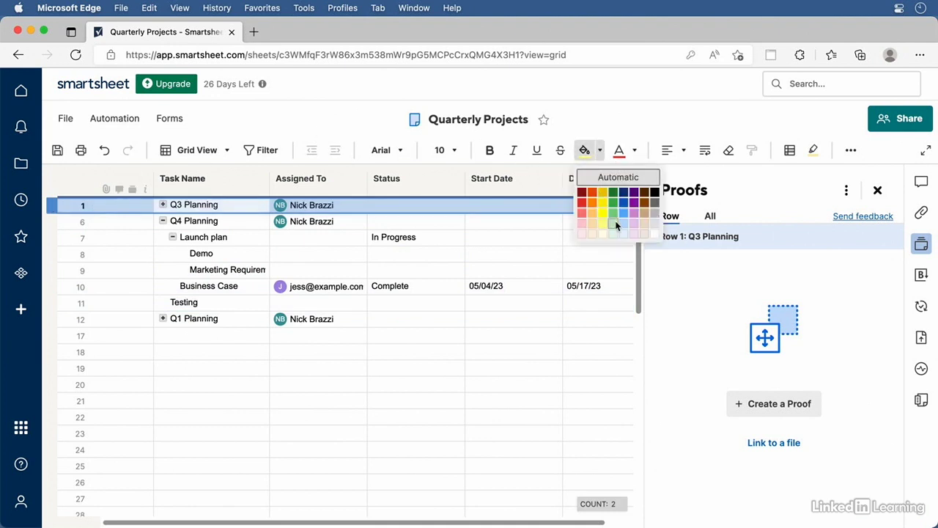
pyautogui.click(624, 224)
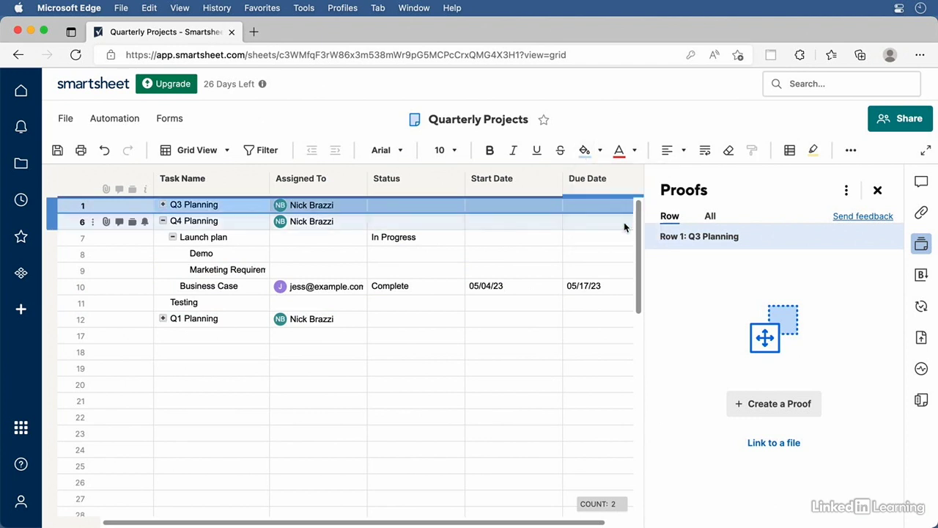
pyautogui.click(52, 220)
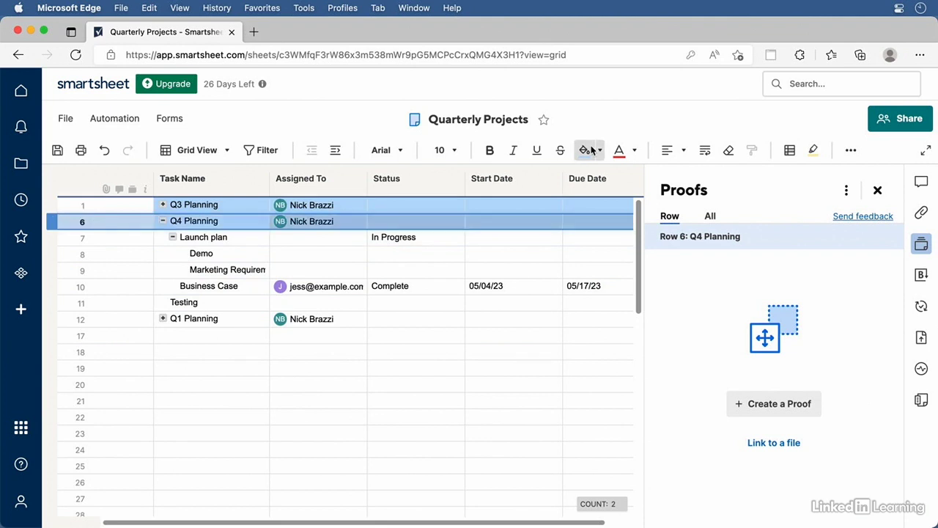
pyautogui.click(53, 318)
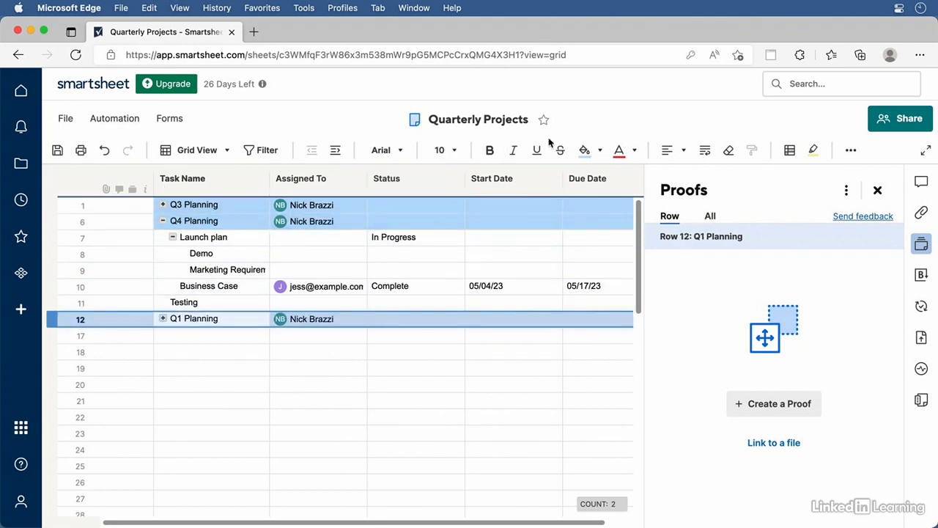
# Expand Q3 and Q1 Planning and indent Testing under Business Case
pyautogui.click(162, 204)
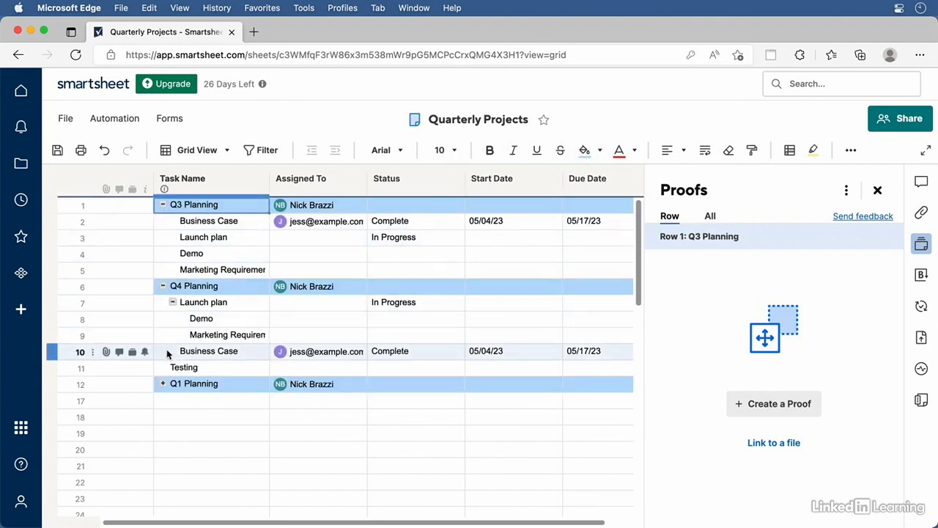
pyautogui.click(162, 383)
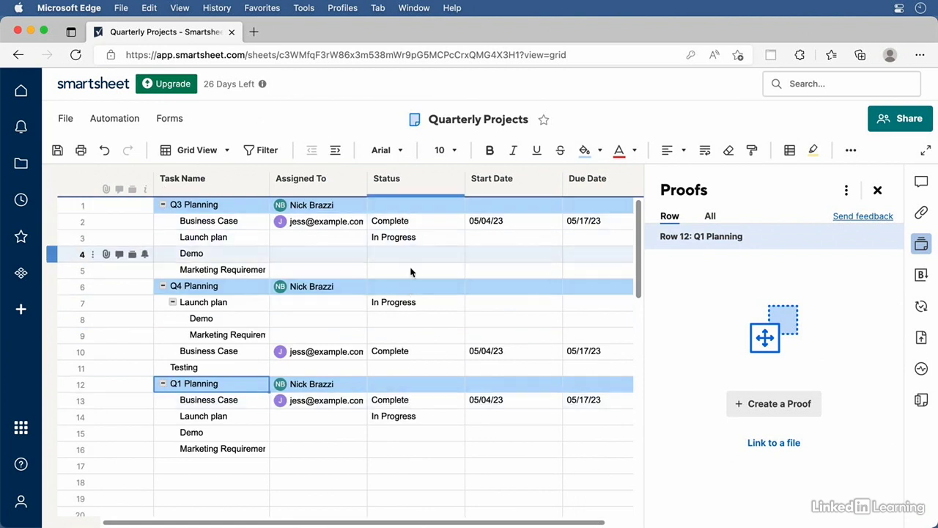
pyautogui.click(176, 371)
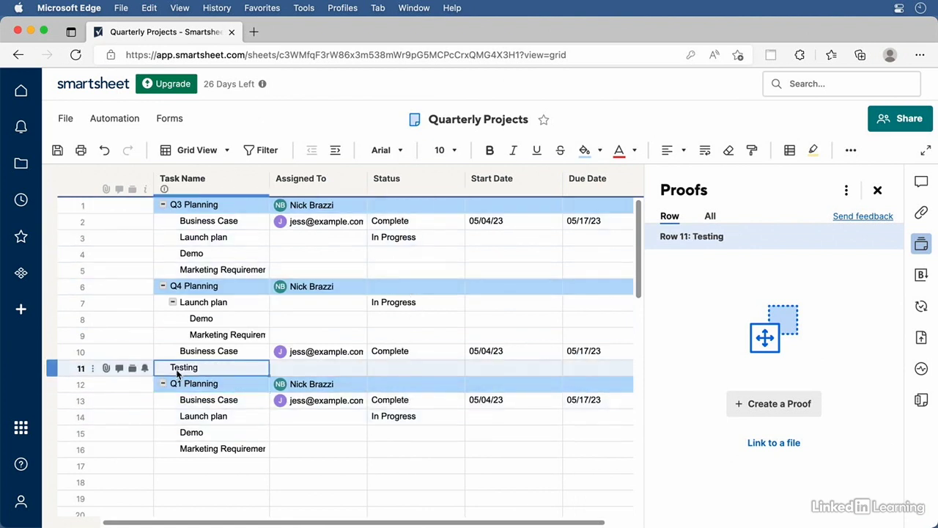
pyautogui.click(336, 151)
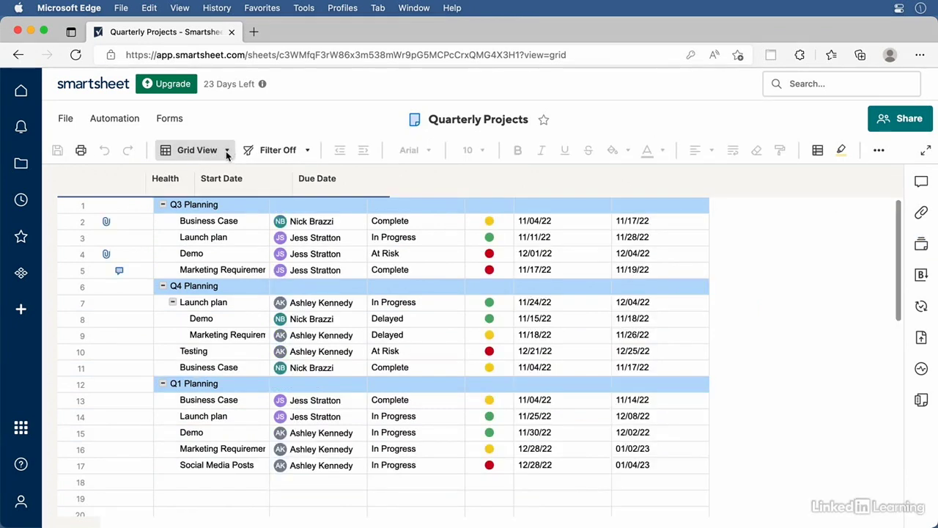
pyautogui.click(226, 150)
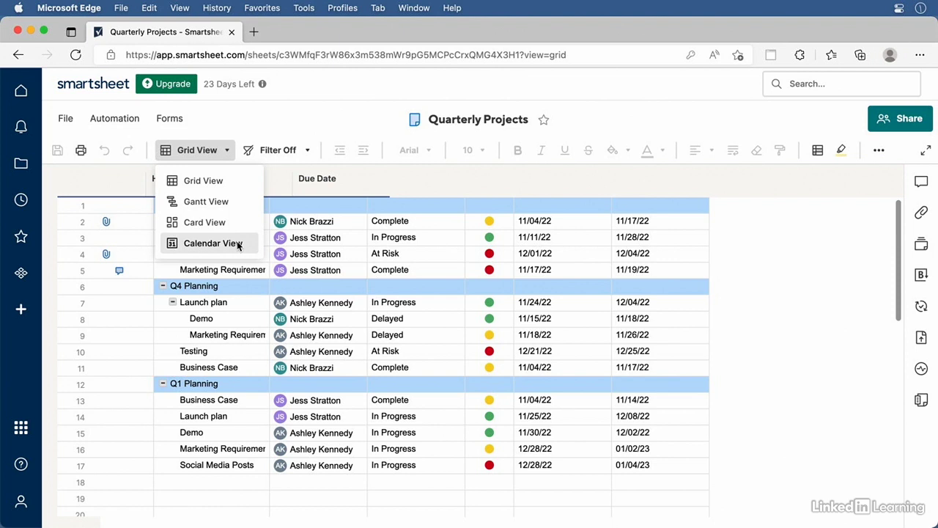
# Switch to Calendar View showing date ranges from Start Date to Due Date
pyautogui.click(237, 245)
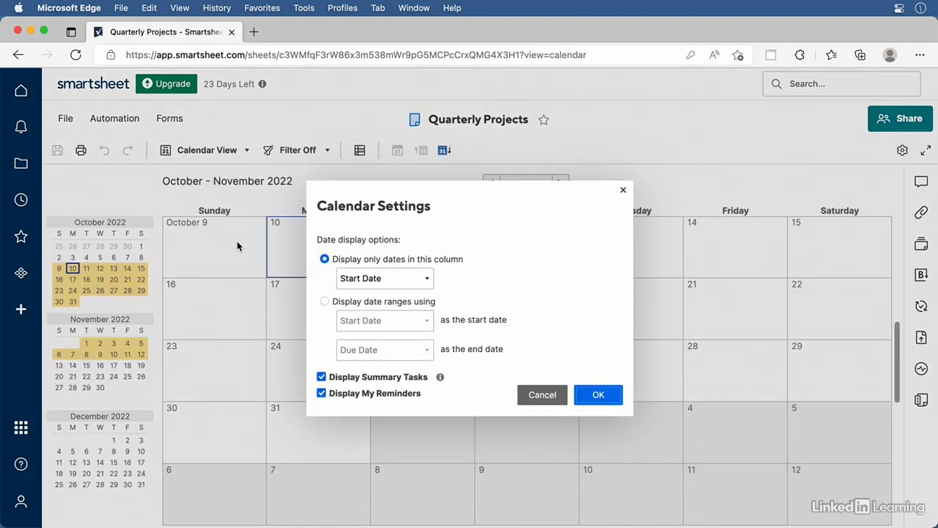
pyautogui.click(427, 279)
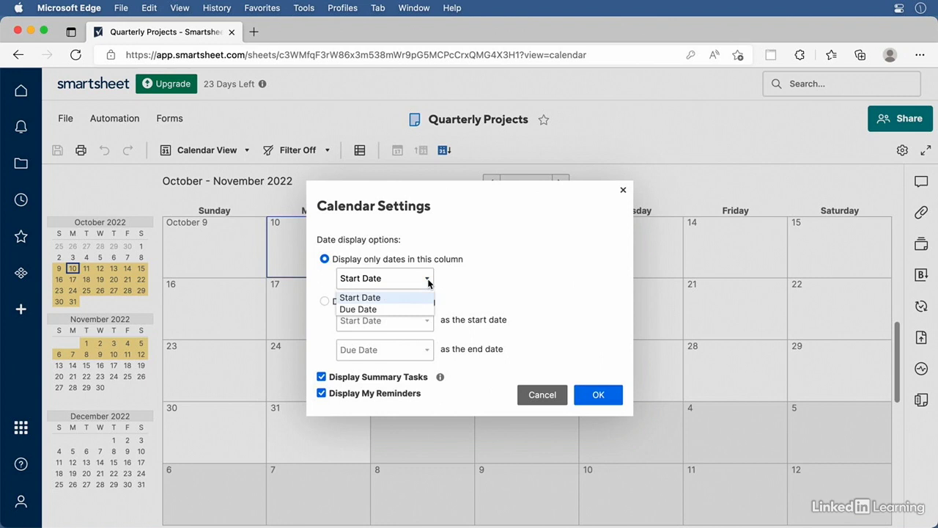
pyautogui.click(480, 285)
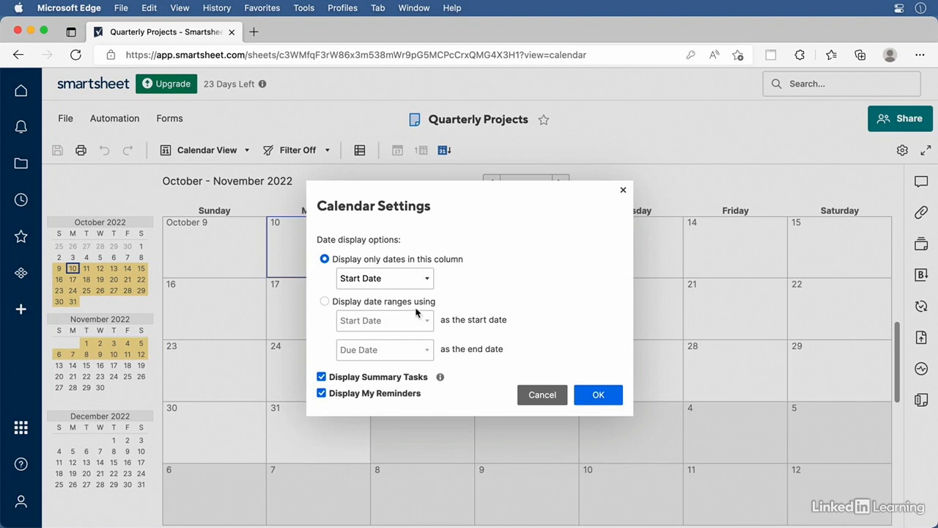
pyautogui.click(333, 302)
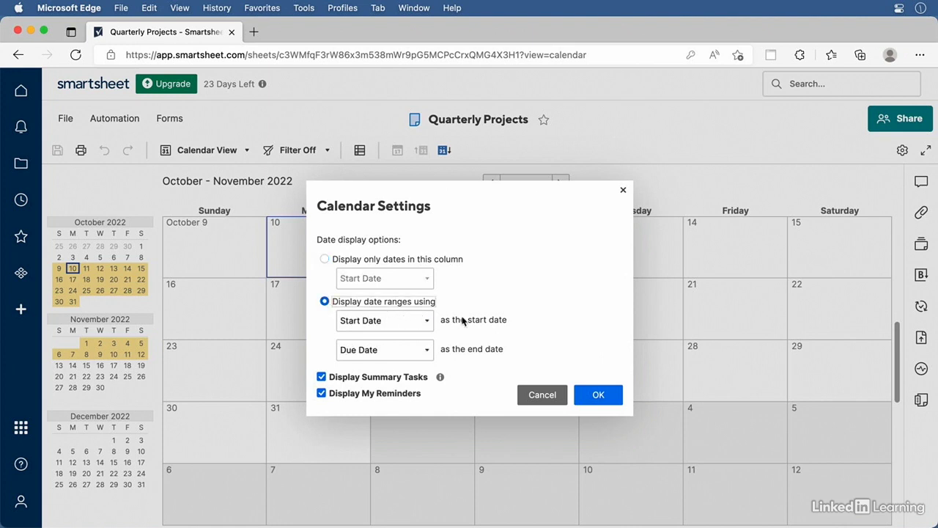
pyautogui.click(595, 396)
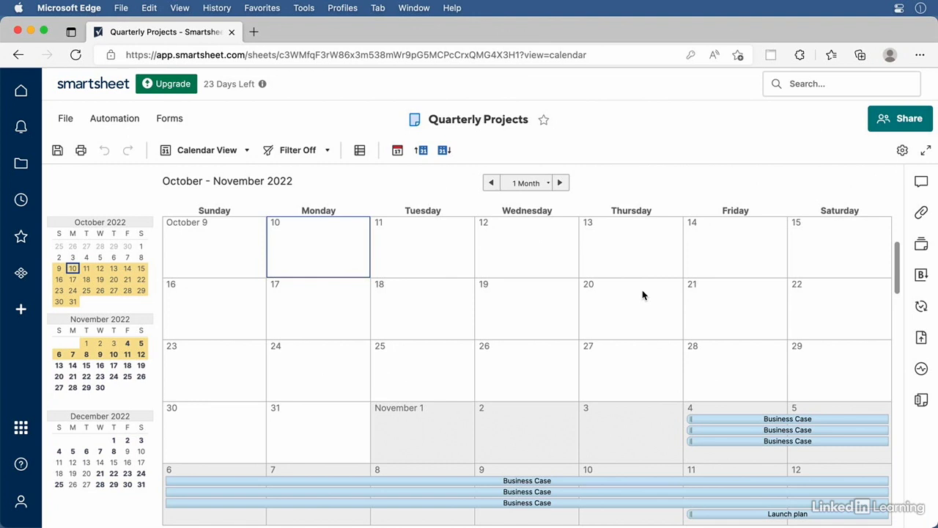
pyautogui.click(534, 186)
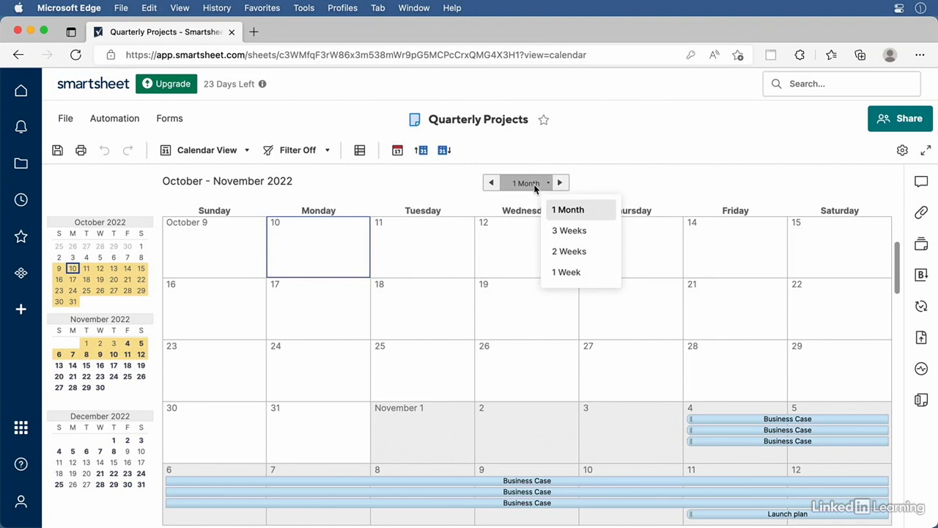
# Set the calendar to 1 Week, advance five weeks, then return to 1 Month
pyautogui.click(567, 272)
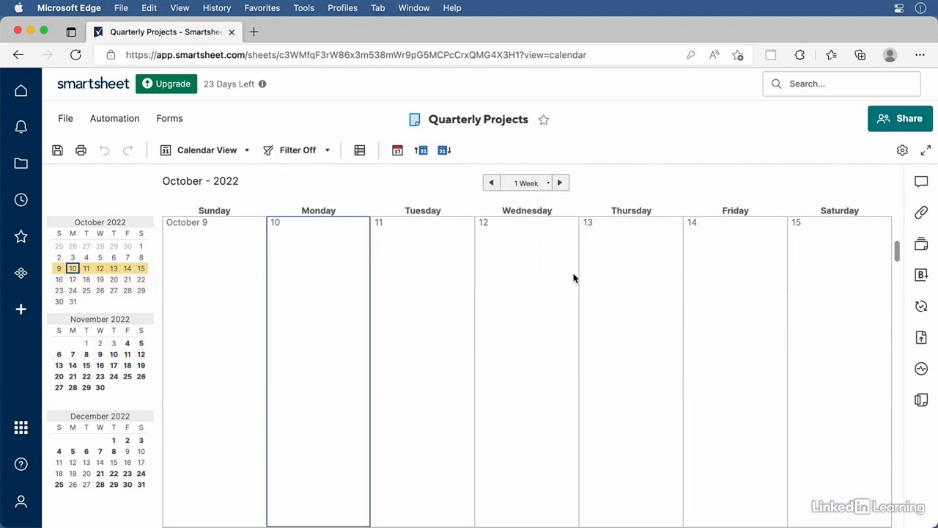
pyautogui.click(561, 184)
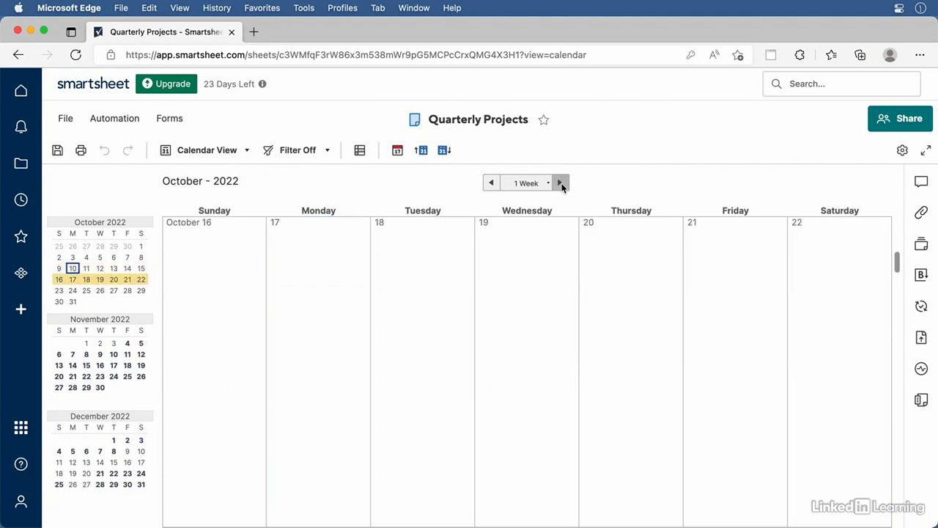
pyautogui.click(561, 184)
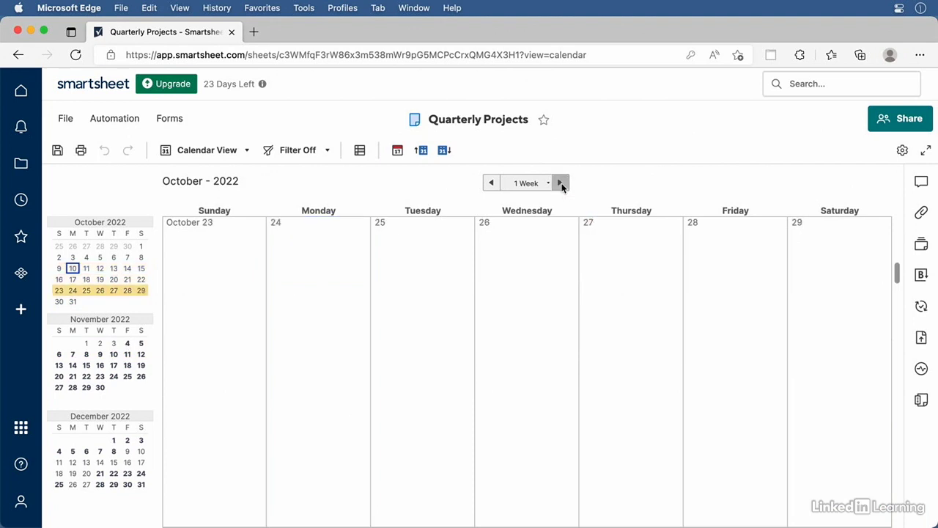
pyautogui.click(561, 184)
pyautogui.click(560, 184)
pyautogui.click(561, 184)
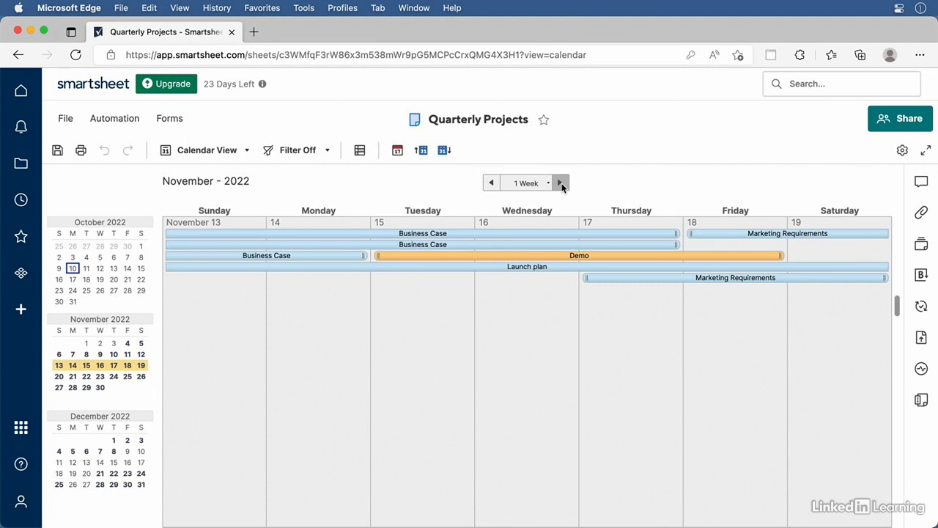
pyautogui.click(547, 184)
pyautogui.click(566, 210)
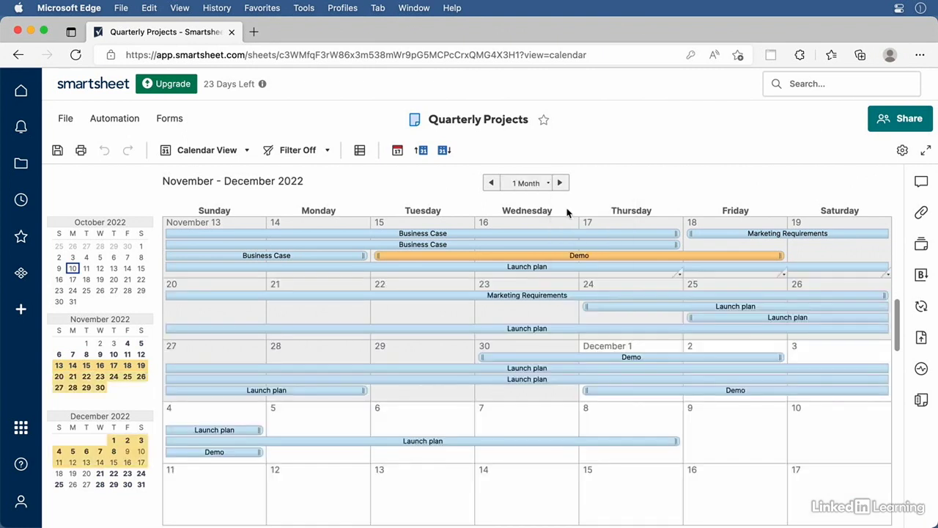
# Select the Business Case and Launch plan bars and scroll the calendar to December
pyautogui.click(266, 256)
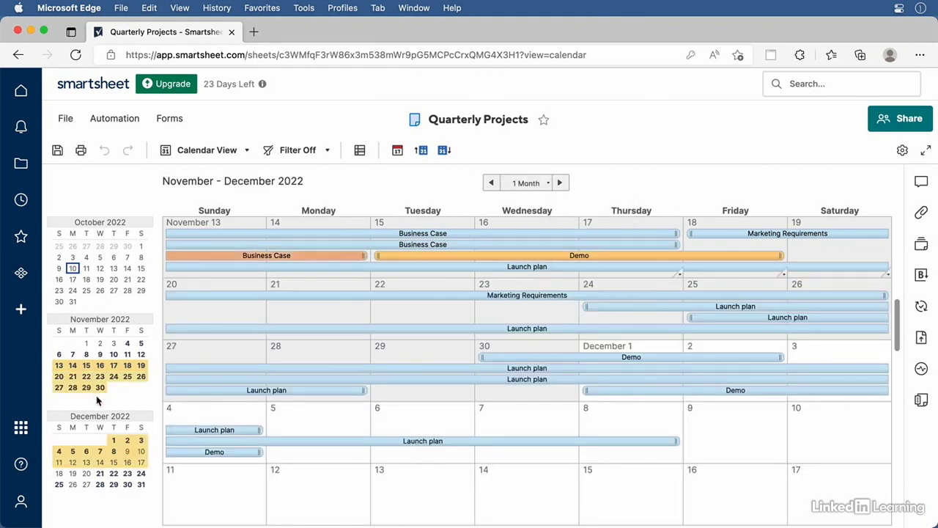
pyautogui.click(126, 411)
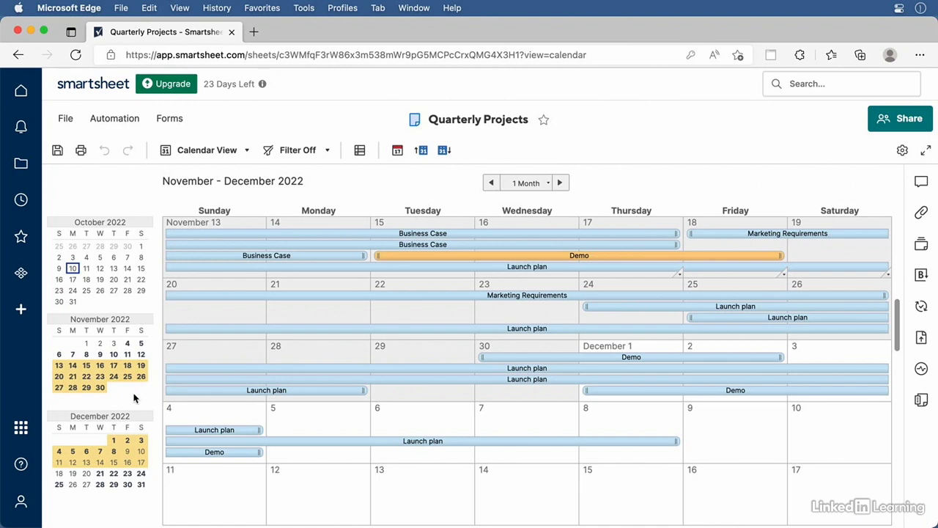
pyautogui.click(884, 369)
pyautogui.scroll(2, 899, 344)
pyautogui.scroll(-5, 904, 339)
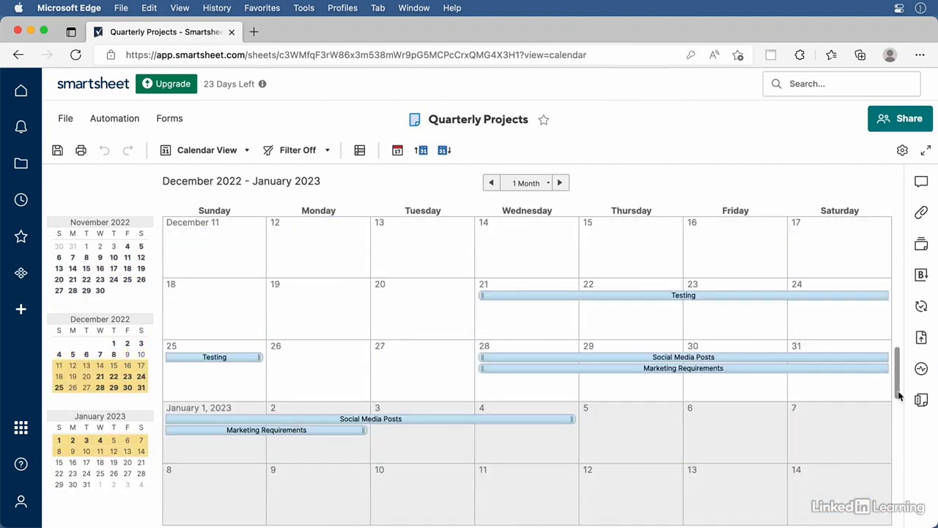
pyautogui.scroll(3, 900, 366)
pyautogui.scroll(-2, 906, 373)
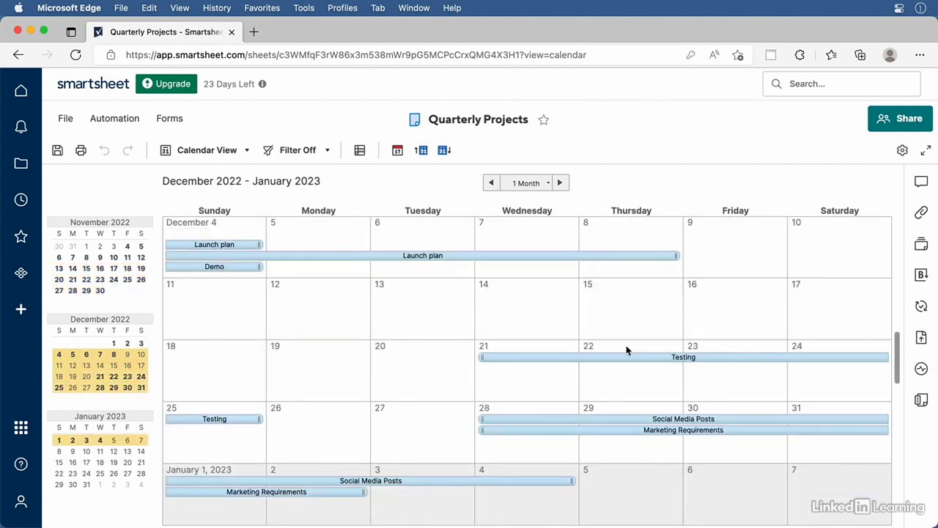
# Set the Testing task's Start Date to December 20 in its details form
pyautogui.click(598, 358)
pyautogui.doubleClick(598, 358)
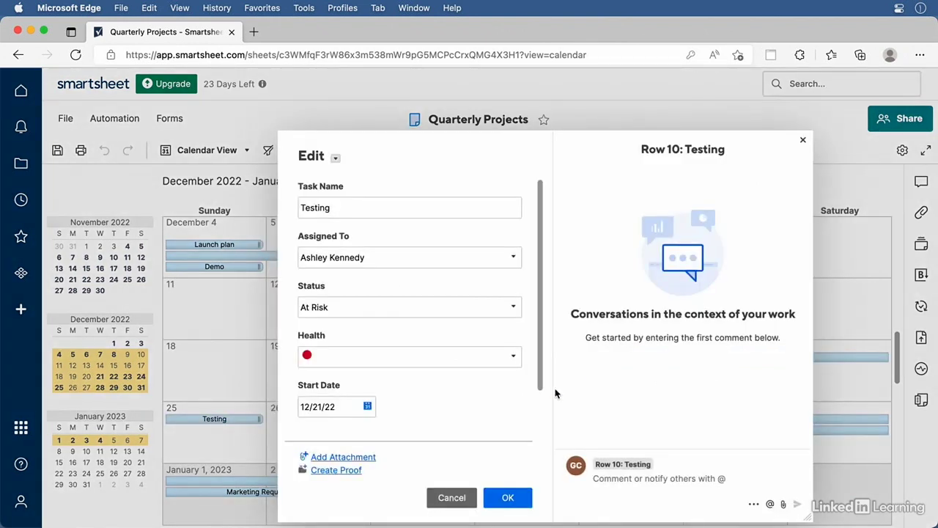
pyautogui.click(368, 406)
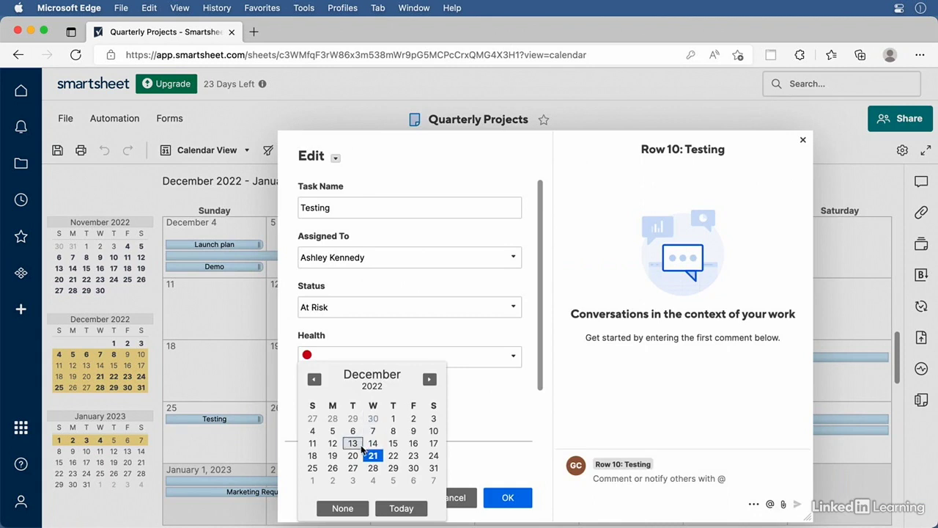
pyautogui.click(354, 455)
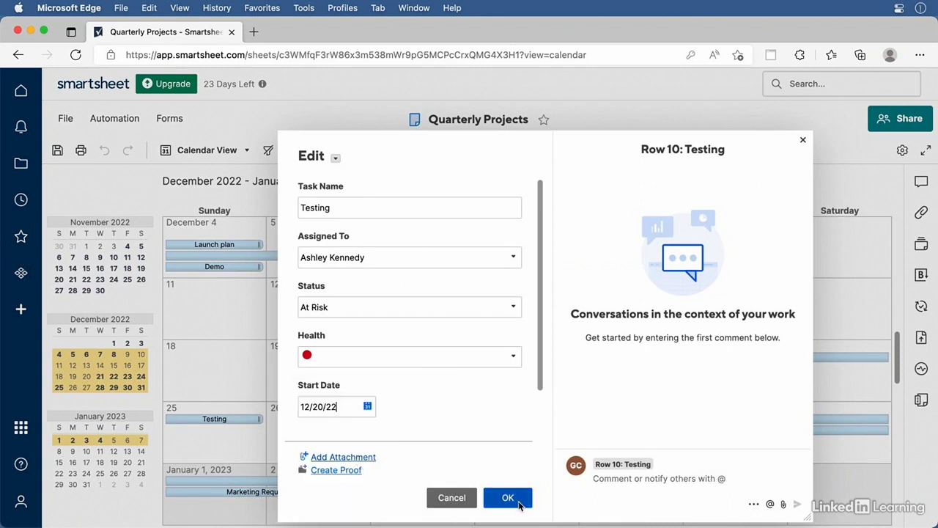
pyautogui.click(506, 498)
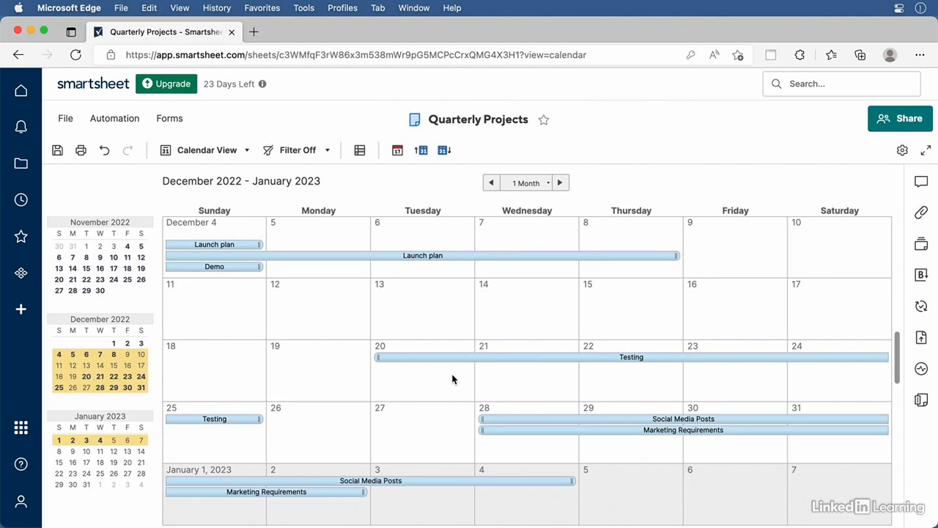
# Drag the Testing bar and its edges so it spans Tuesday Dec 20 to Friday Dec 23
pyautogui.click(607, 359)
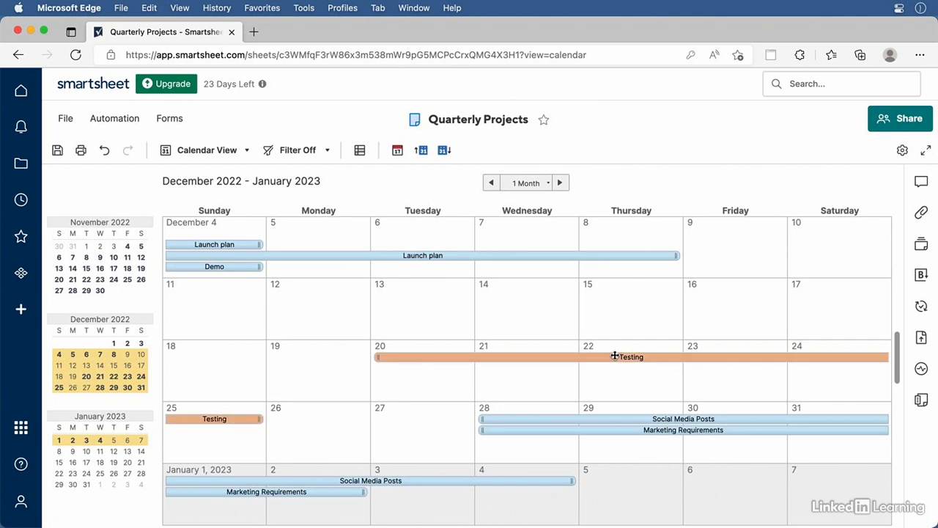
pyautogui.moveTo(613, 357); pyautogui.dragTo(506, 357)
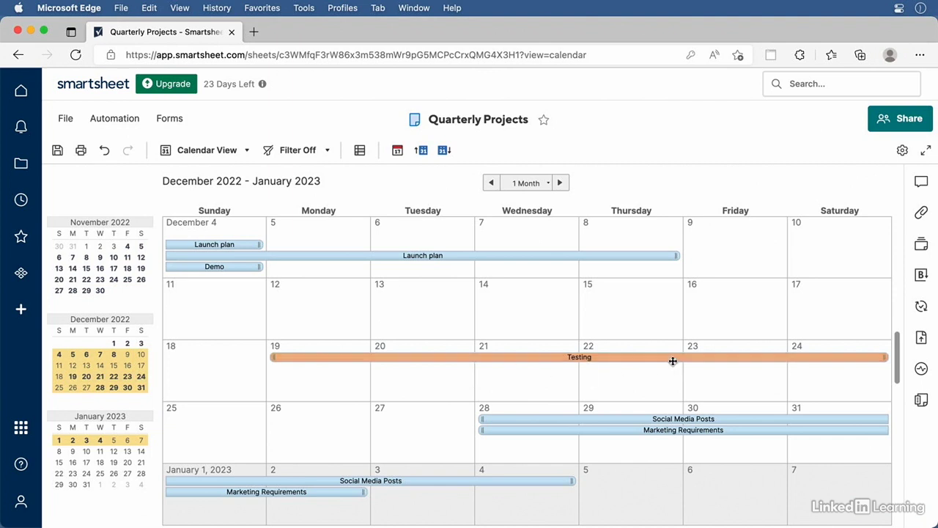
pyautogui.moveTo(816, 357); pyautogui.dragTo(754, 356)
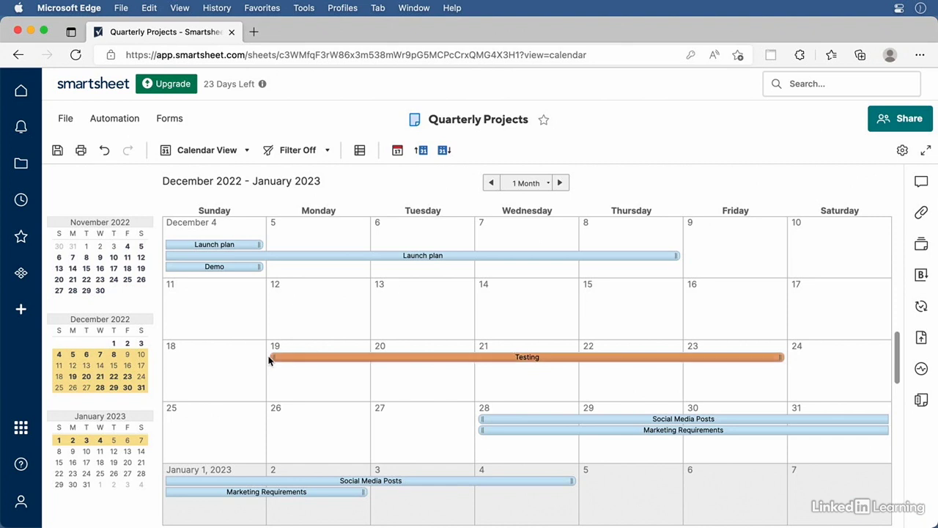
pyautogui.moveTo(270, 358); pyautogui.dragTo(382, 360)
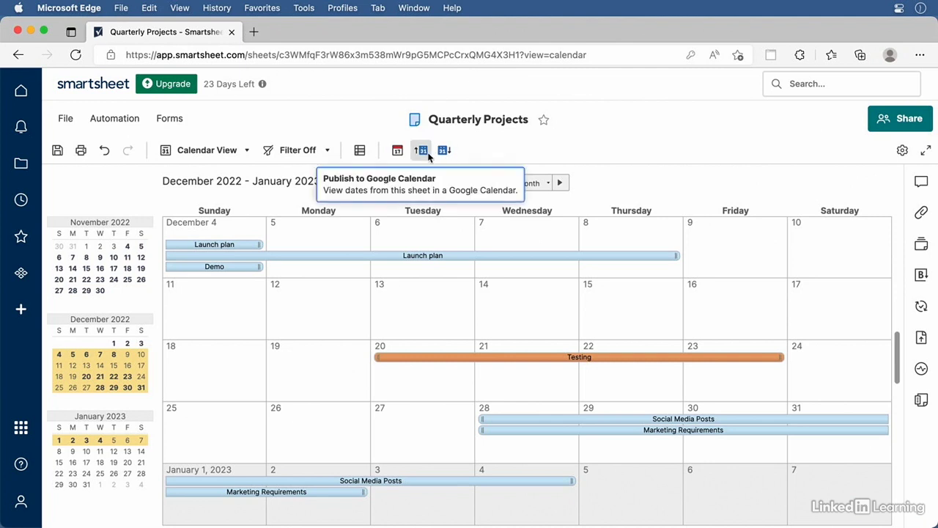
pyautogui.click(428, 154)
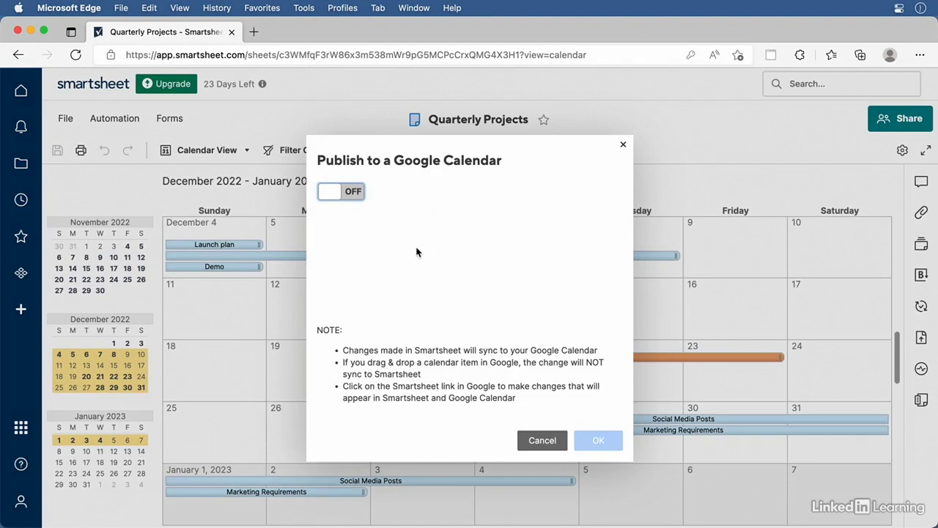
pyautogui.click(353, 192)
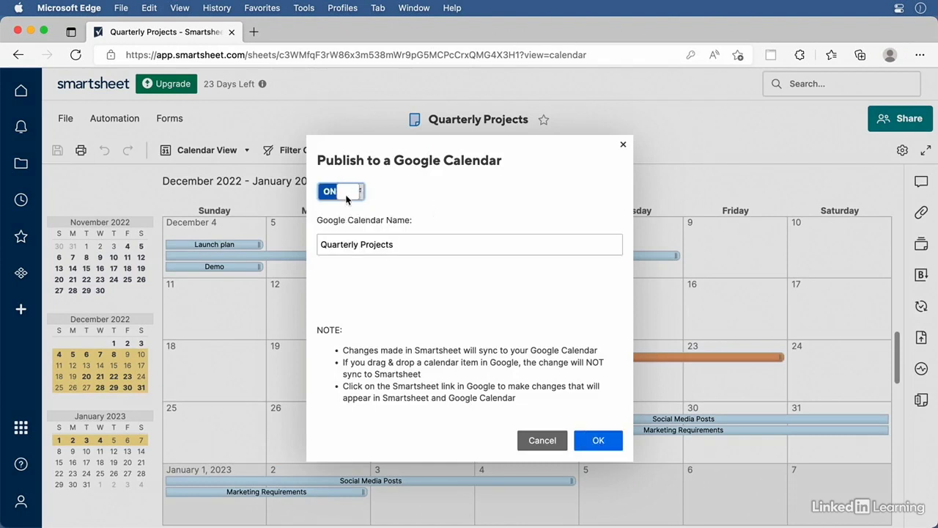
pyautogui.click(600, 442)
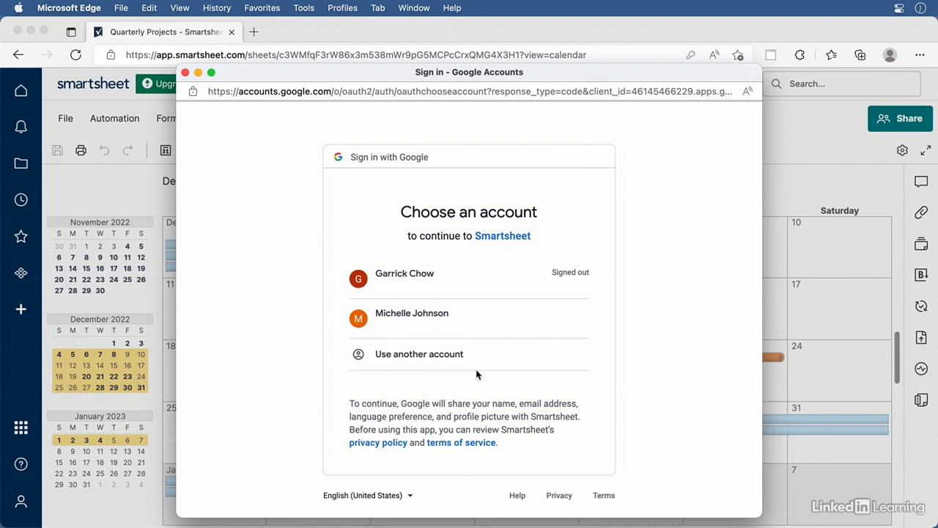
pyautogui.click(185, 72)
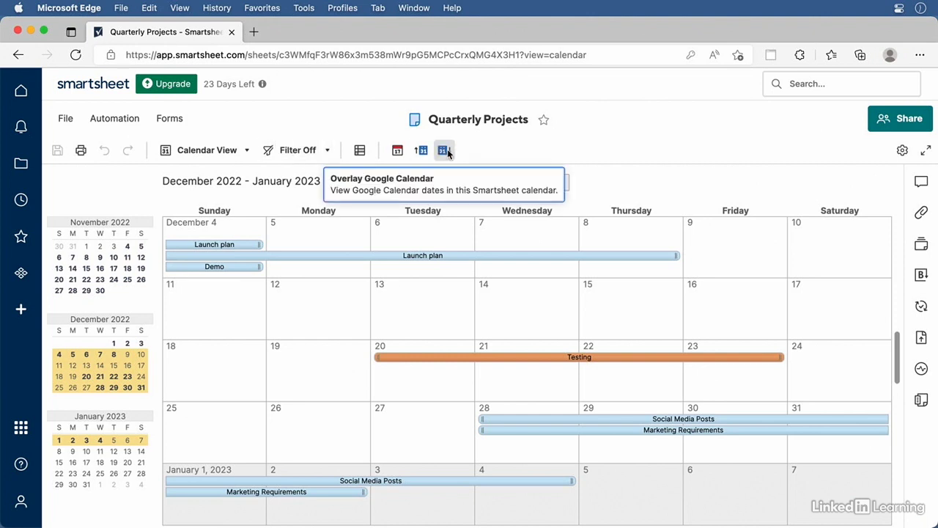
pyautogui.click(444, 150)
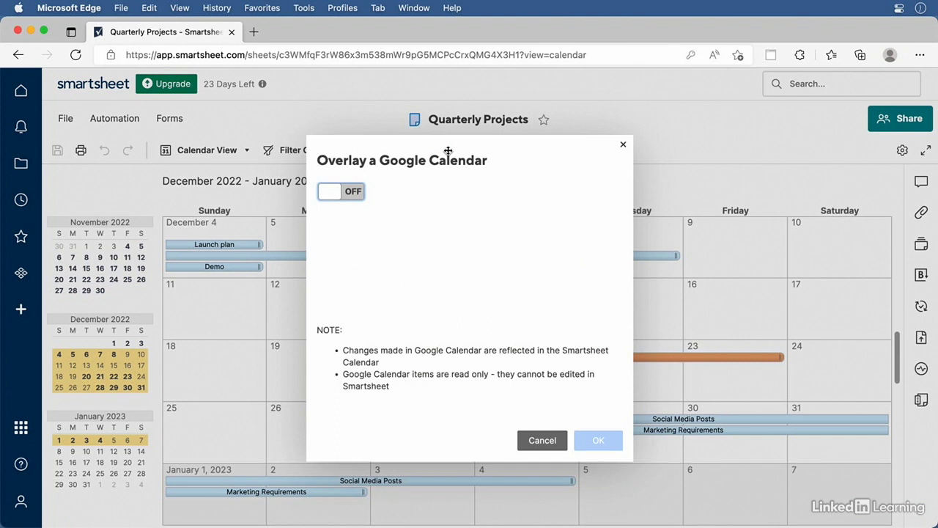
pyautogui.click(356, 195)
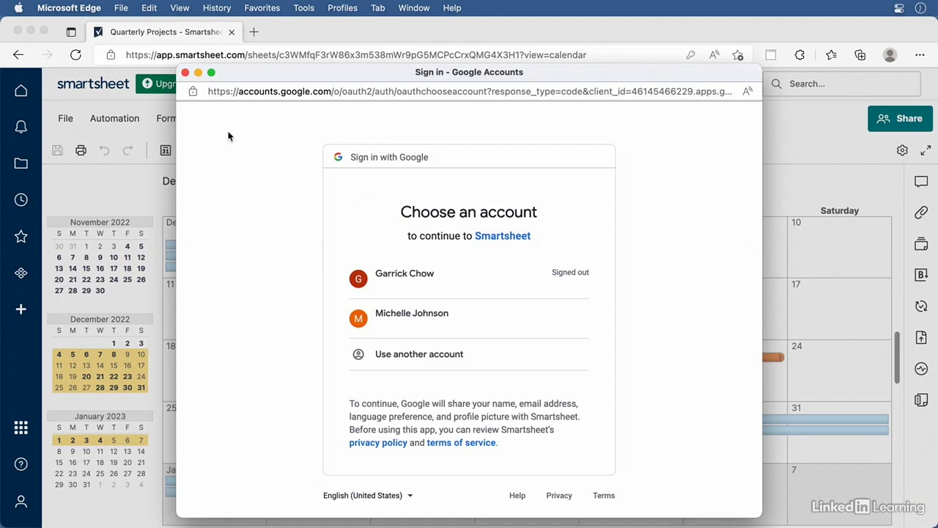
pyautogui.click(185, 72)
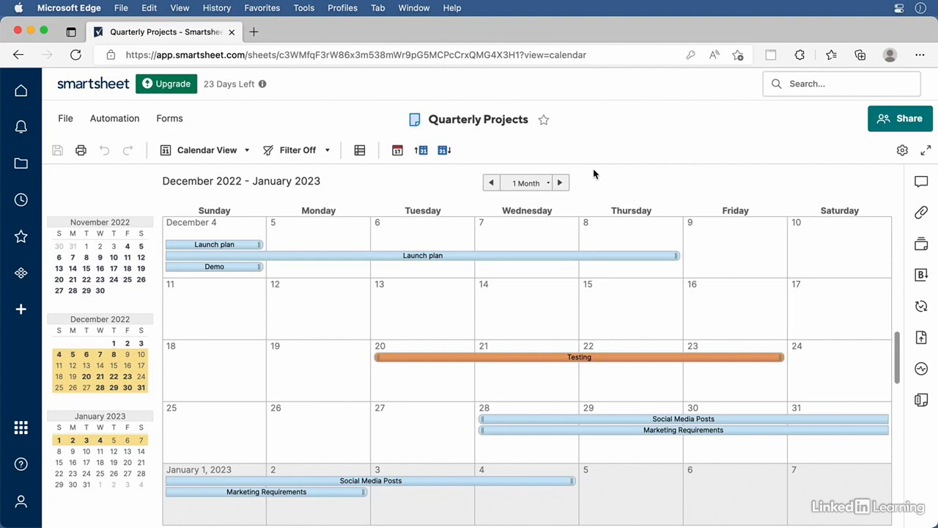
# Turn on Calendar publishing to generate the webcal link, then close the Publish Links dialog
pyautogui.click(397, 151)
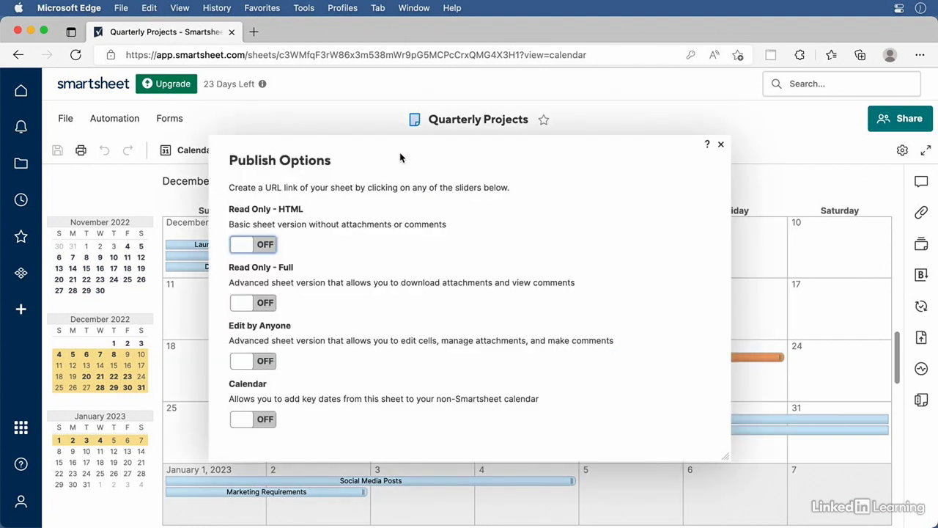
pyautogui.click(264, 420)
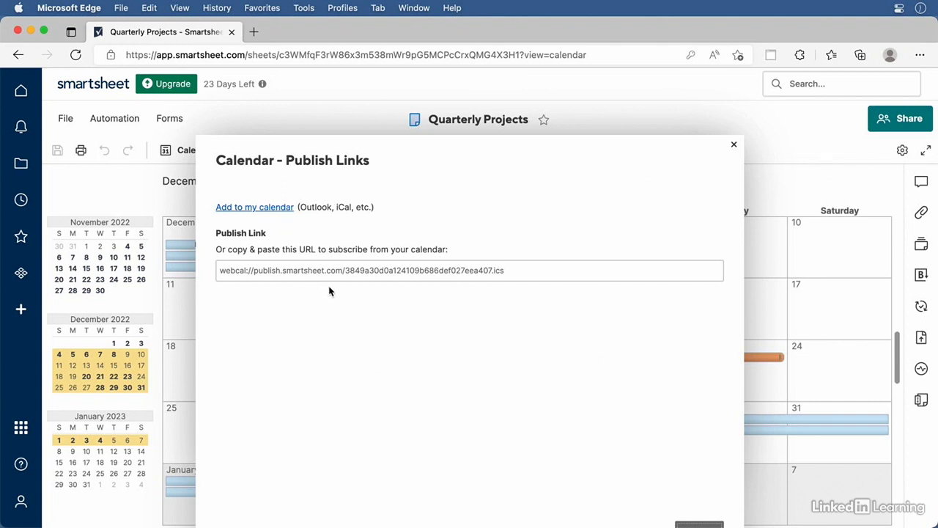
pyautogui.click(734, 147)
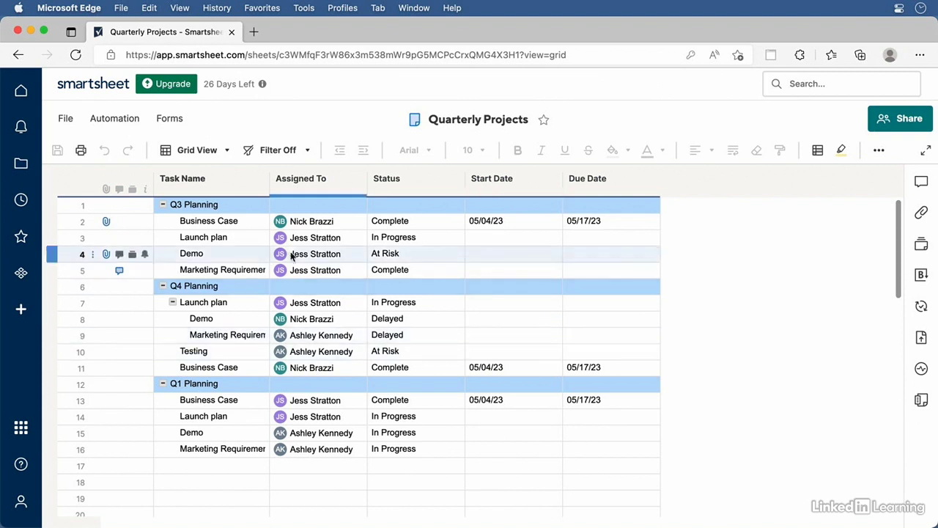
# Glance at the views list and Business Case's status choices, then insert a new column right of Status
pyautogui.click(225, 150)
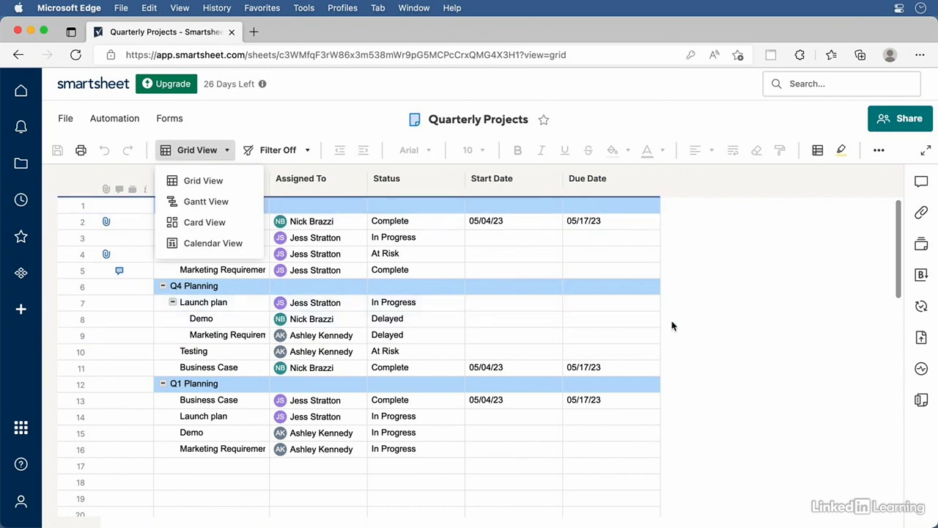
pyautogui.click(731, 322)
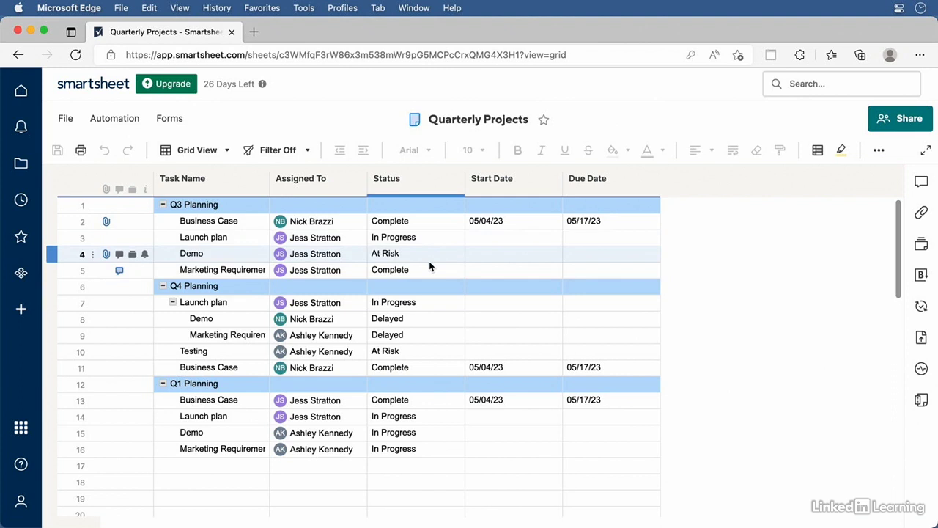
pyautogui.click(456, 220)
pyautogui.click(458, 220)
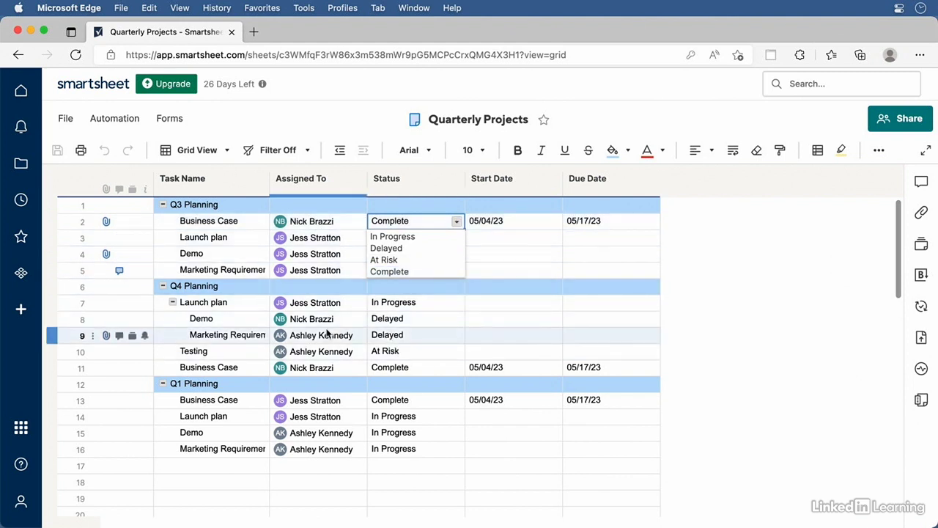
pyautogui.click(754, 333)
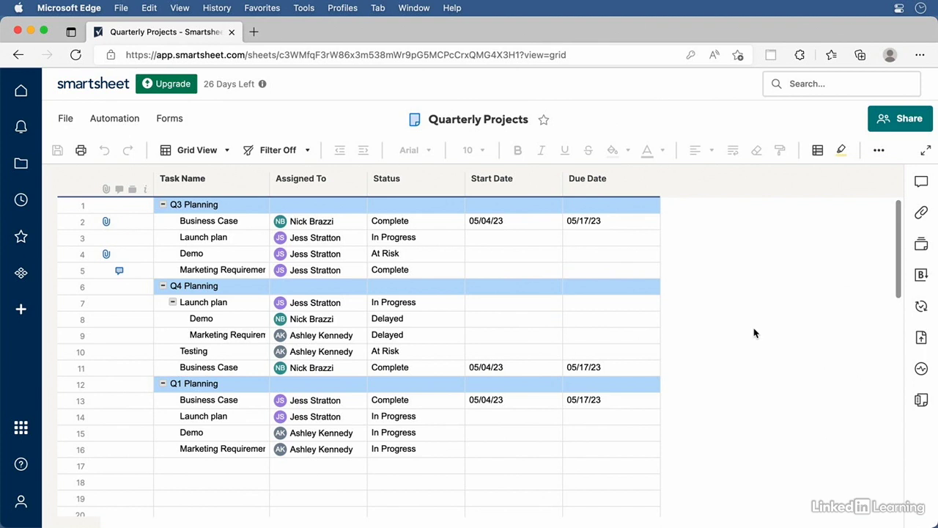
pyautogui.rightClick(420, 184)
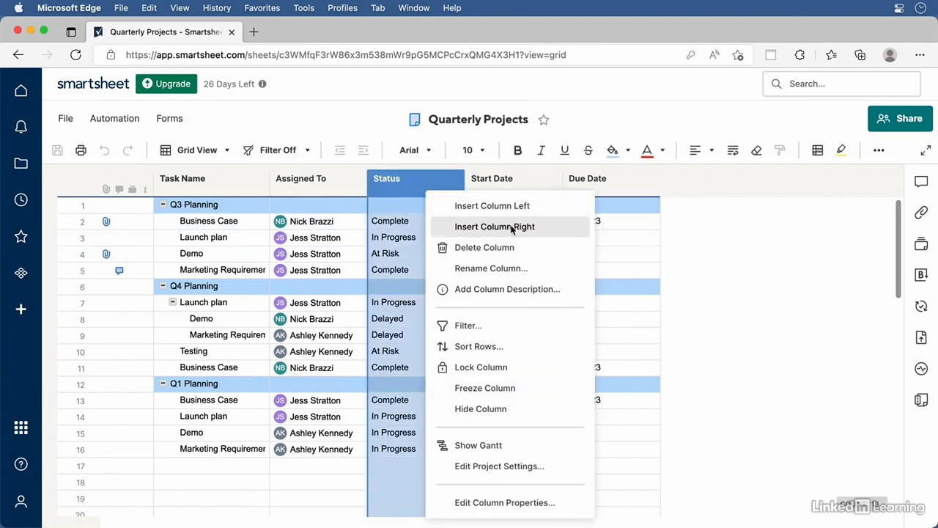
pyautogui.click(546, 229)
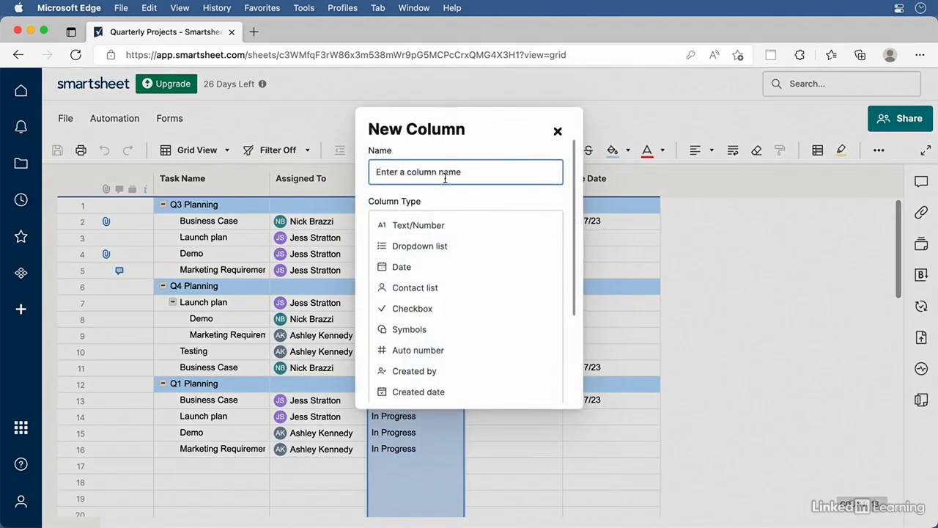
# Name the new column Health and make it a Symbols column with red, yellow and green symbols
pyautogui.write('Health')
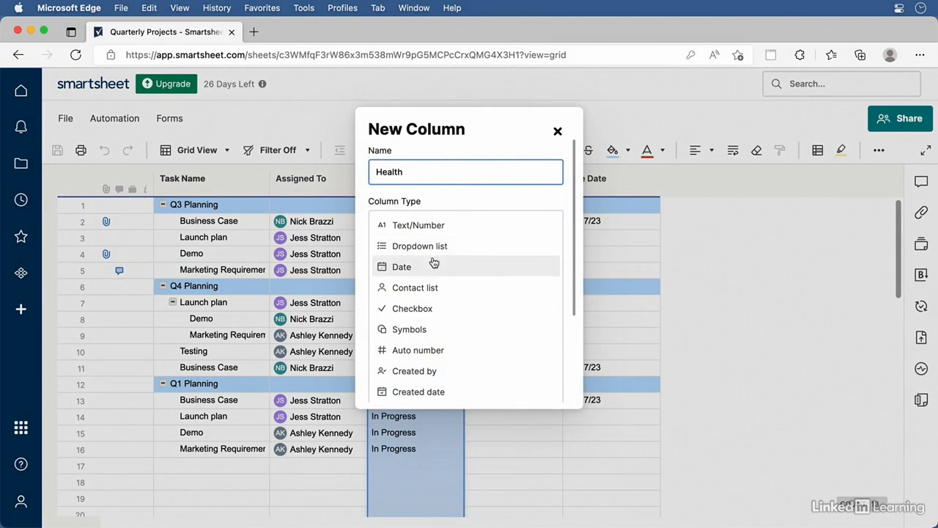
pyautogui.click(414, 331)
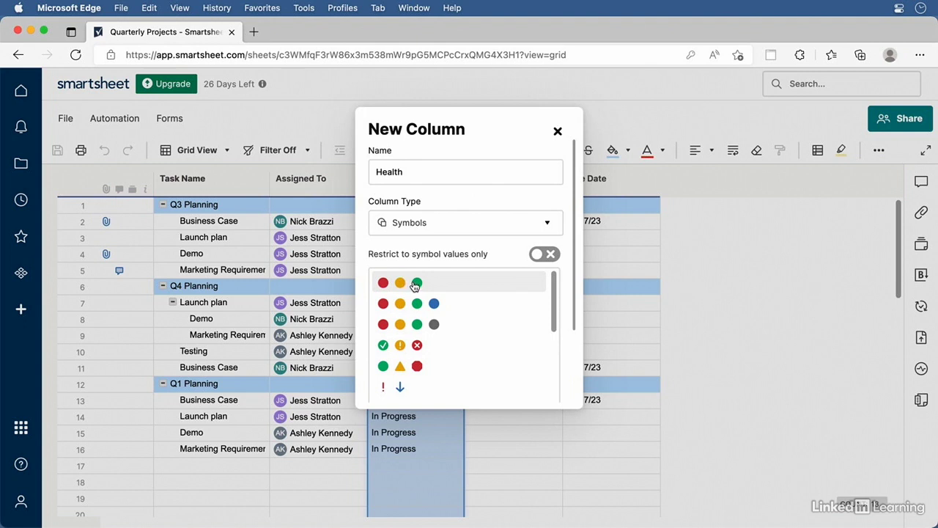
pyautogui.click(415, 285)
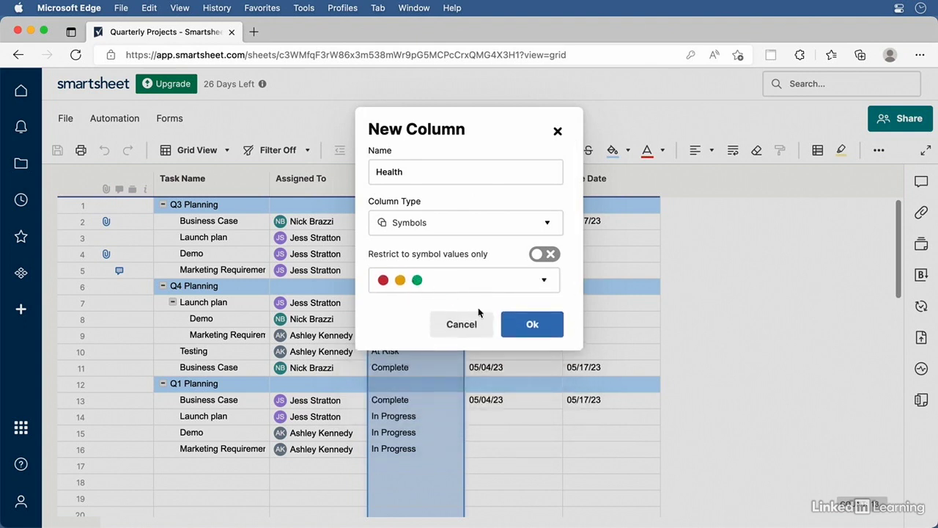
pyautogui.click(532, 327)
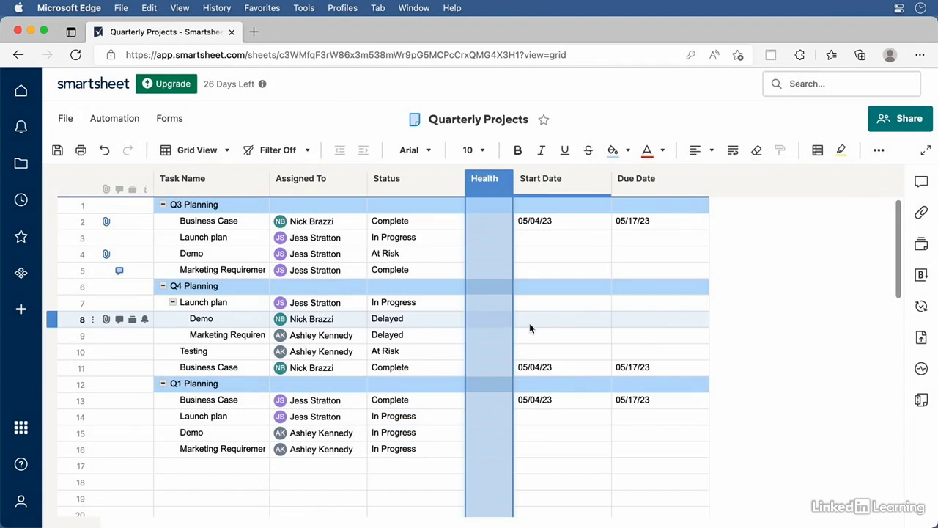
# Set row 2's Health to Yellow and copy the Health symbols of rows 2–5
pyautogui.click(504, 222)
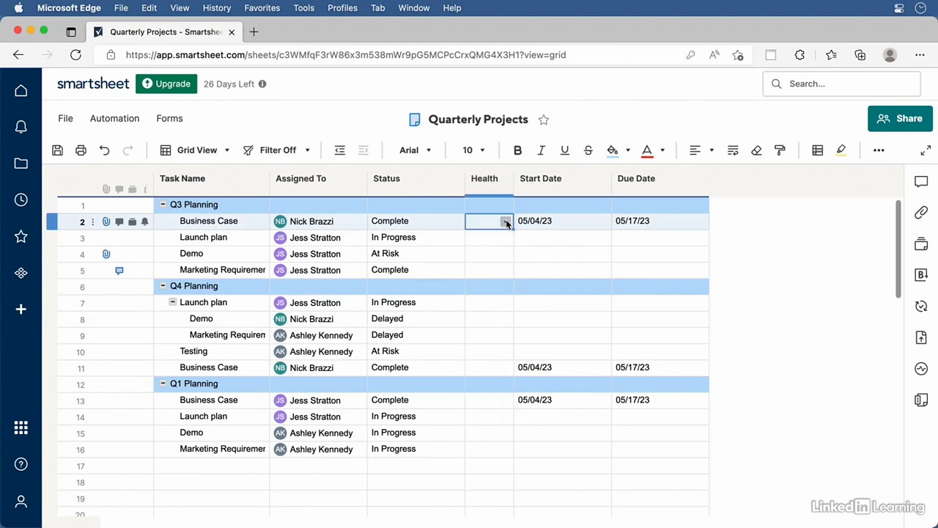
pyautogui.click(506, 222)
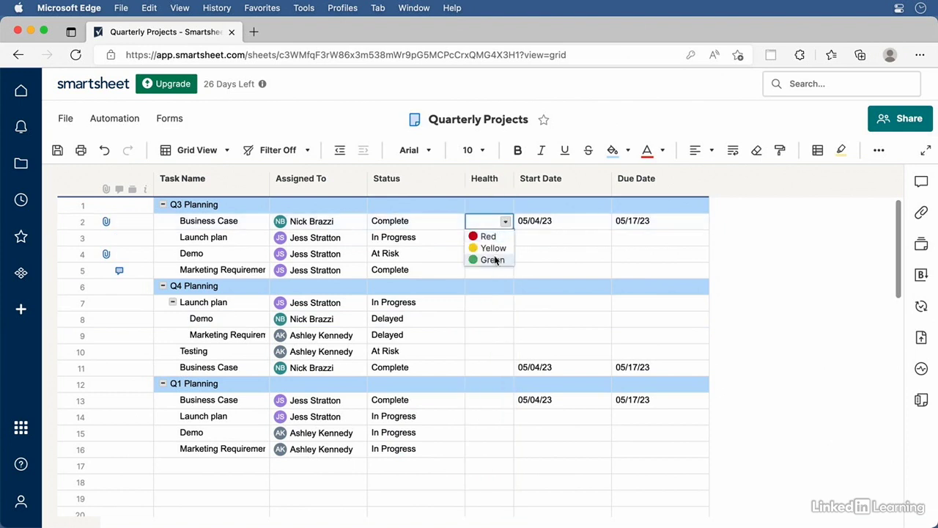
pyautogui.click(486, 247)
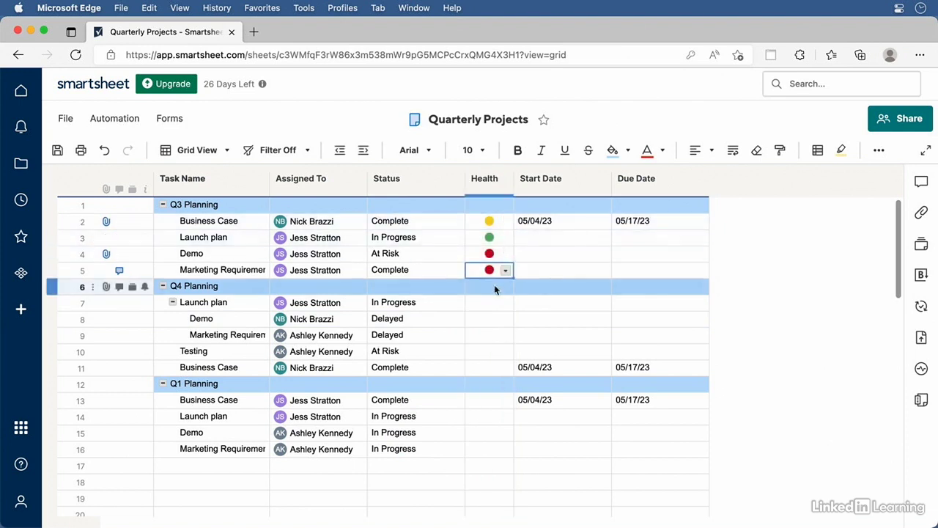
pyautogui.press('Up')
pyautogui.press('Up')
pyautogui.press('Up')
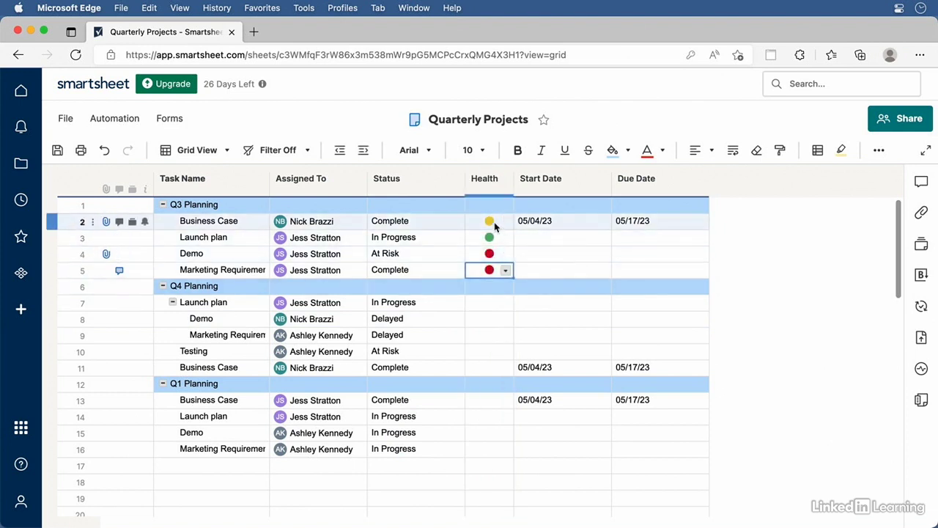
pyautogui.hotkey('shift', 'Down')
pyautogui.hotkey('shift', 'Down')
pyautogui.hotkey('shift', 'Down')
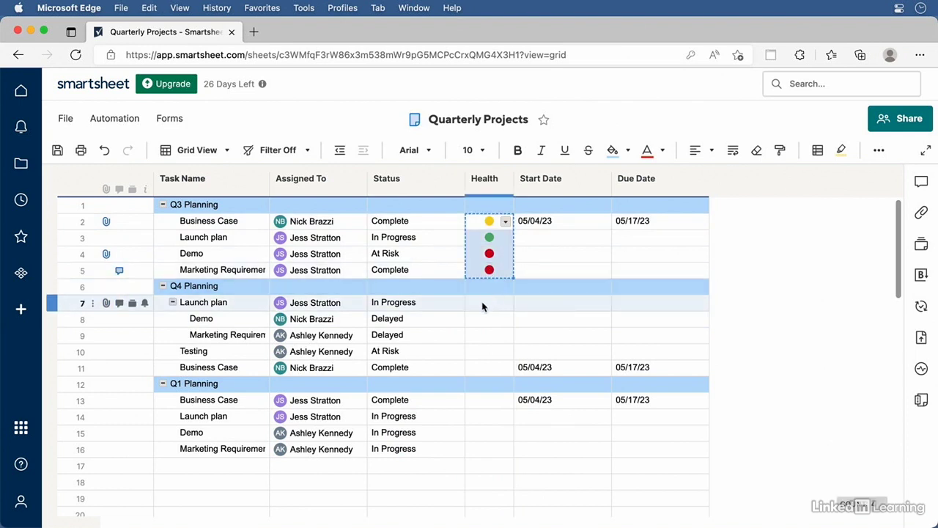
pyautogui.hotkey('ctrl', 'c')
# Paste the copied Health symbols into rows 7–10 and rows 13–16
pyautogui.click(481, 304)
pyautogui.hotkey('ctrl', 'v')
pyautogui.click(482, 400)
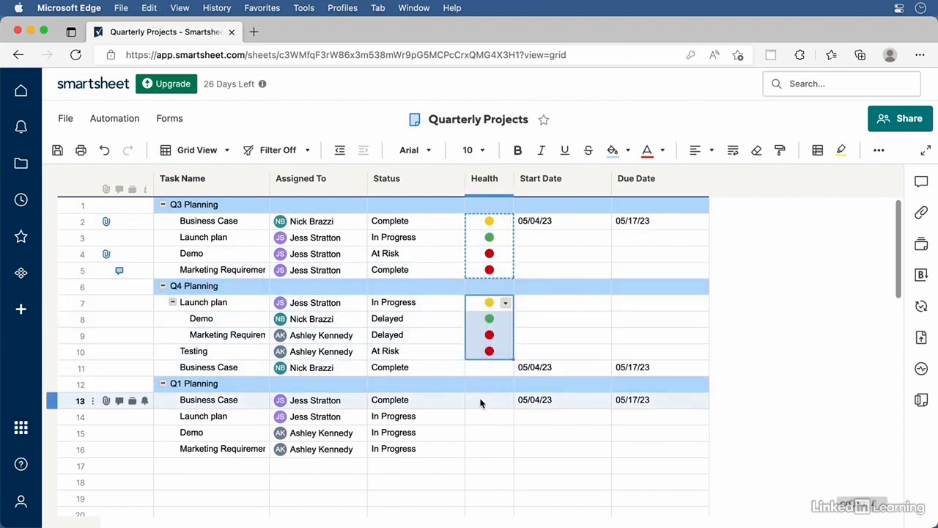
pyautogui.hotkey('ctrl', 'v')
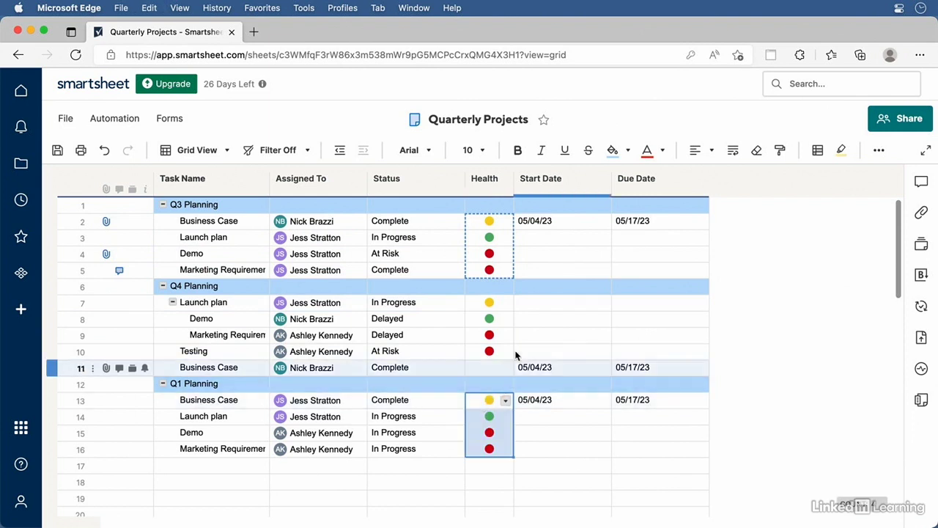
# Change row 9's Health symbol to Yellow
pyautogui.click(498, 335)
pyautogui.click(505, 336)
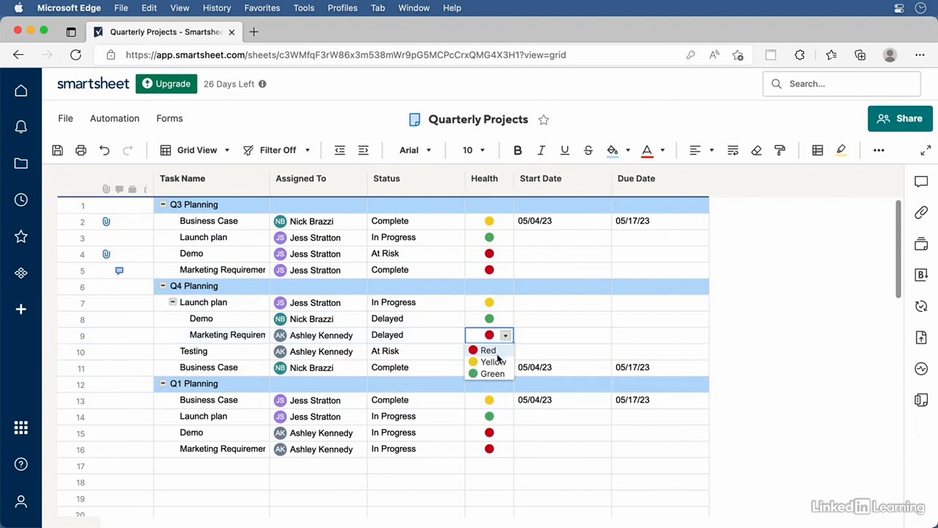
pyautogui.click(493, 361)
pyautogui.click(503, 352)
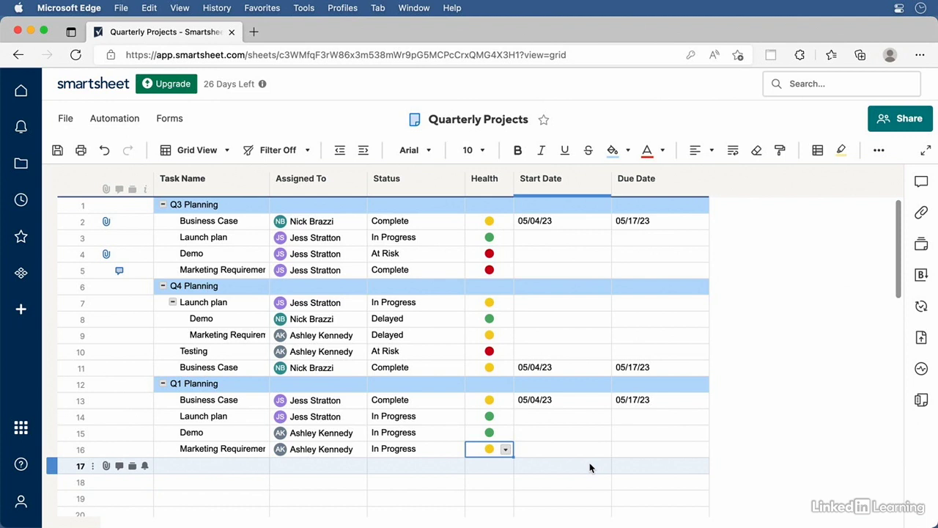
pyautogui.click(211, 152)
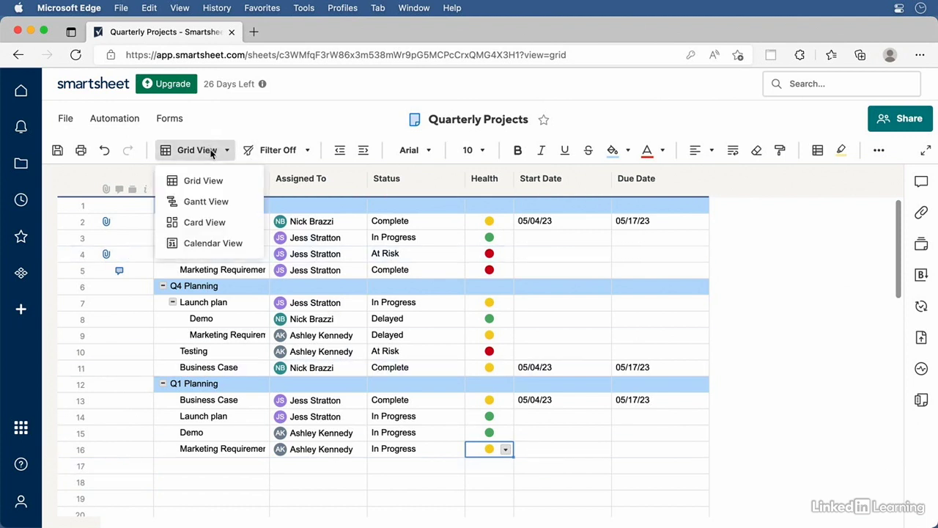
pyautogui.click(212, 222)
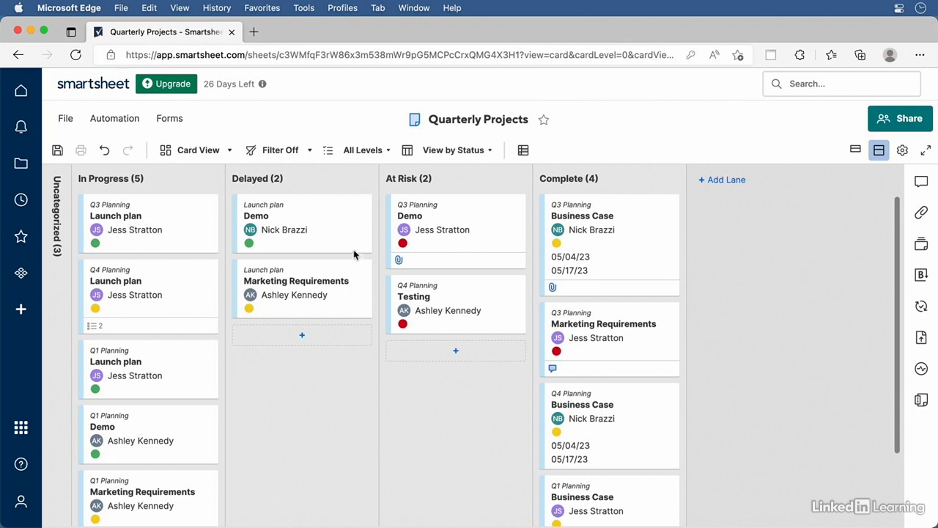
pyautogui.click(482, 153)
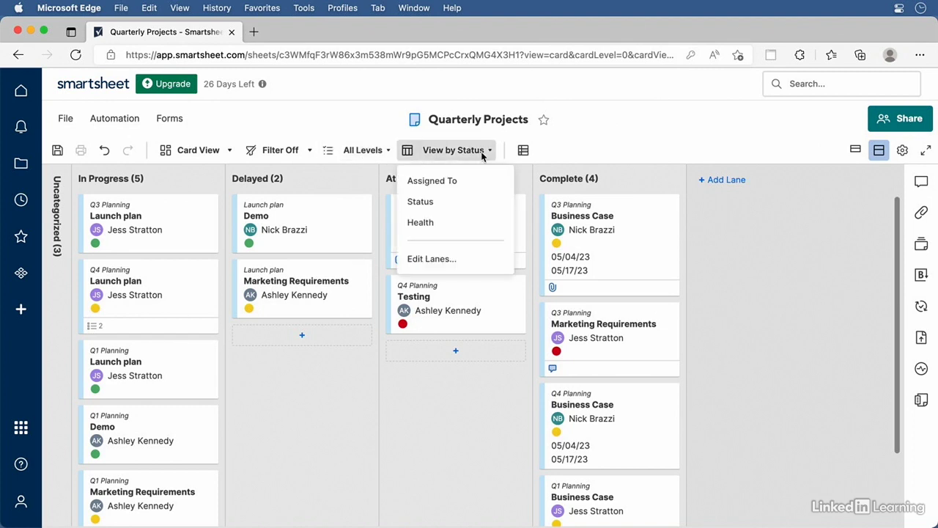
pyautogui.click(424, 223)
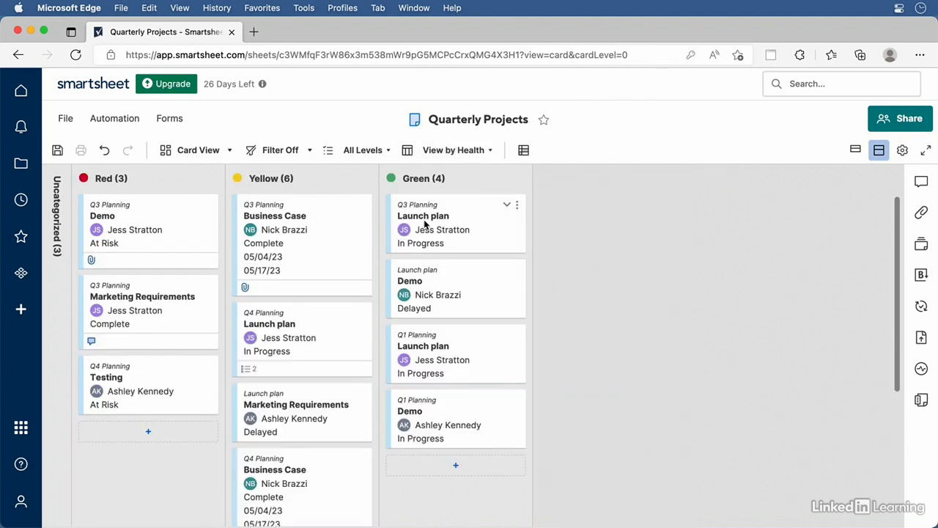
pyautogui.click(489, 151)
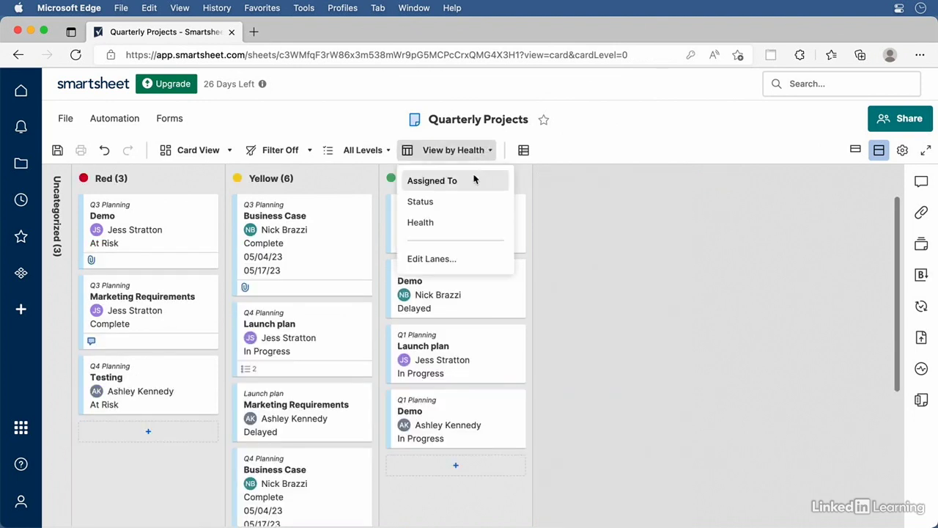
pyautogui.click(474, 180)
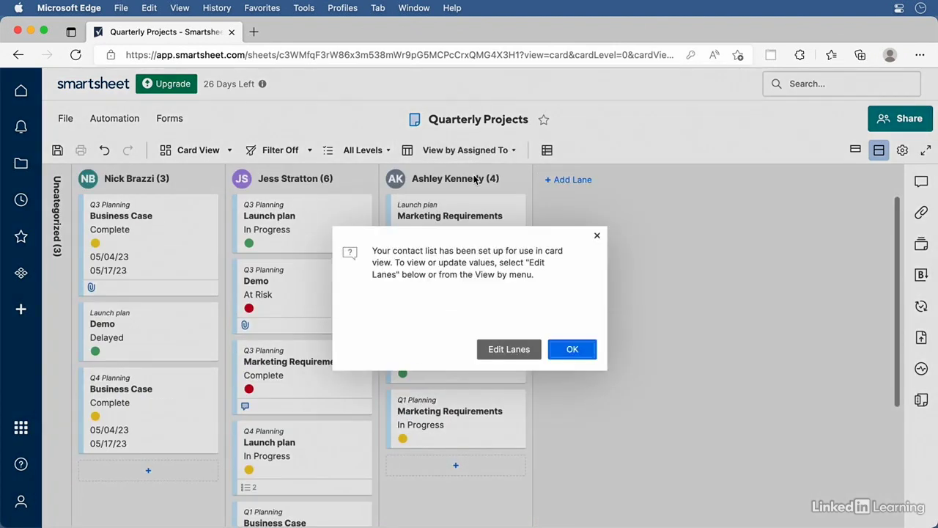
pyautogui.click(596, 235)
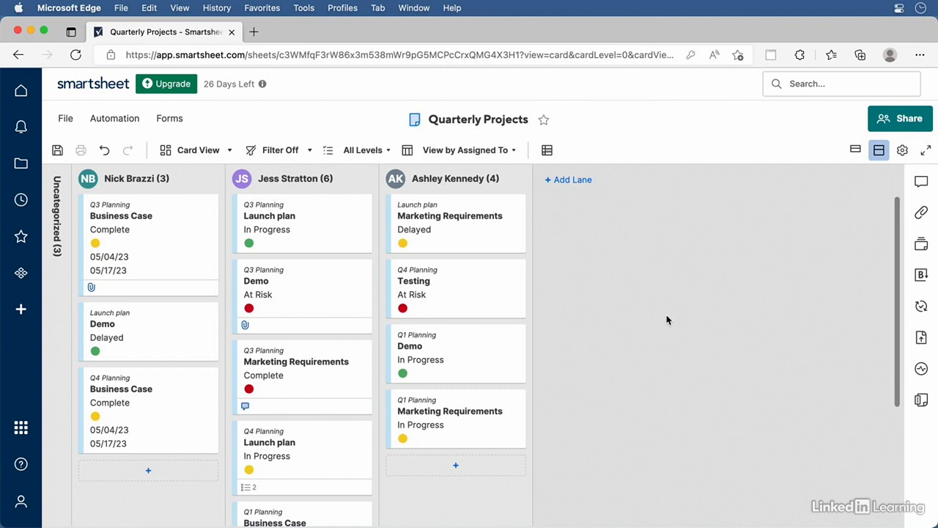
pyautogui.click(514, 151)
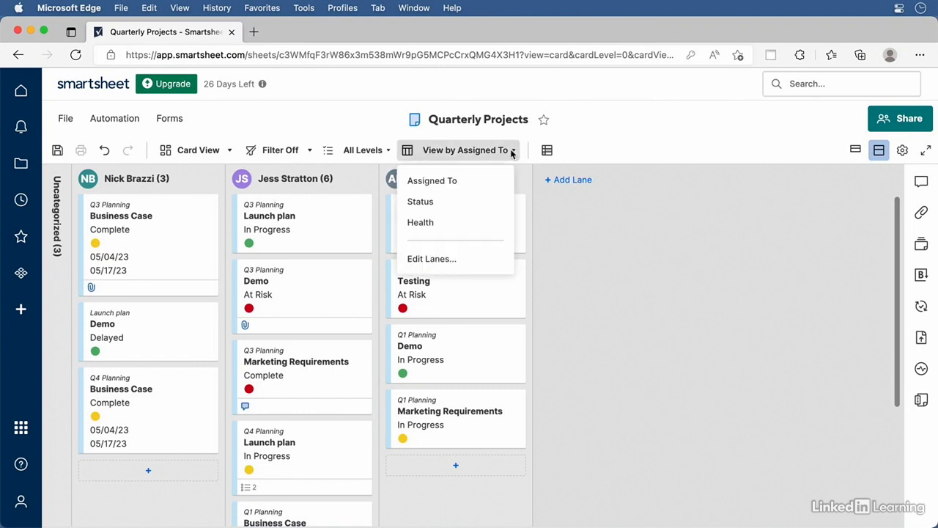
pyautogui.click(430, 223)
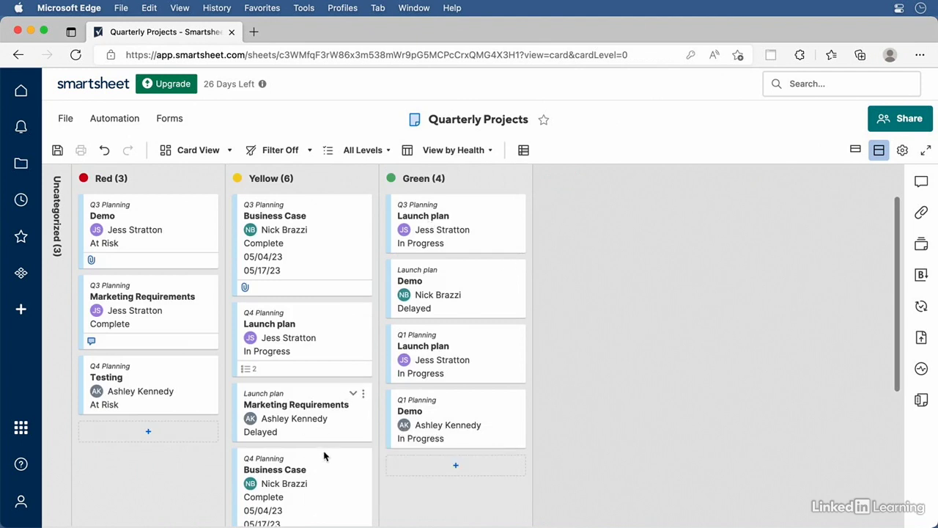
# Move Q4 Business Case above Marketing Requirements and drag Q4 Launch plan into the Green lane
pyautogui.moveTo(303, 485); pyautogui.dragTo(316, 458)
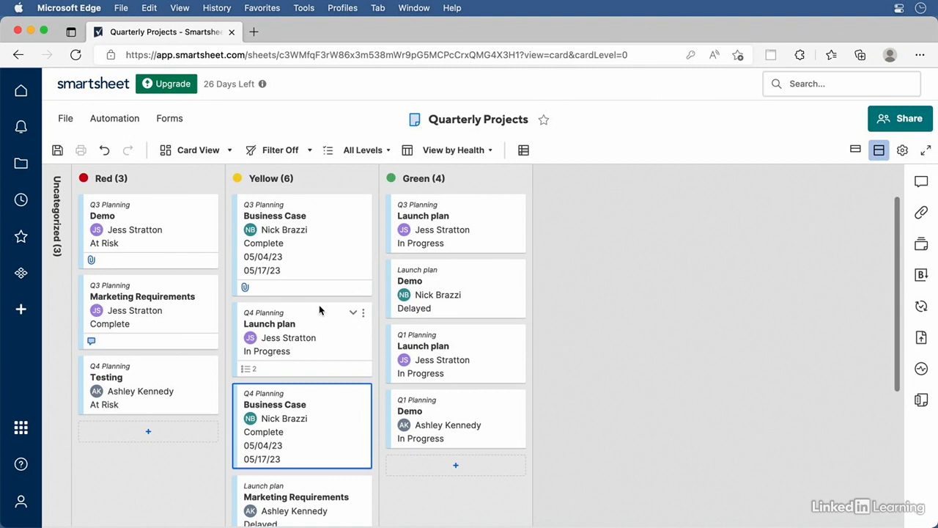
pyautogui.moveTo(319, 311); pyautogui.dragTo(467, 325)
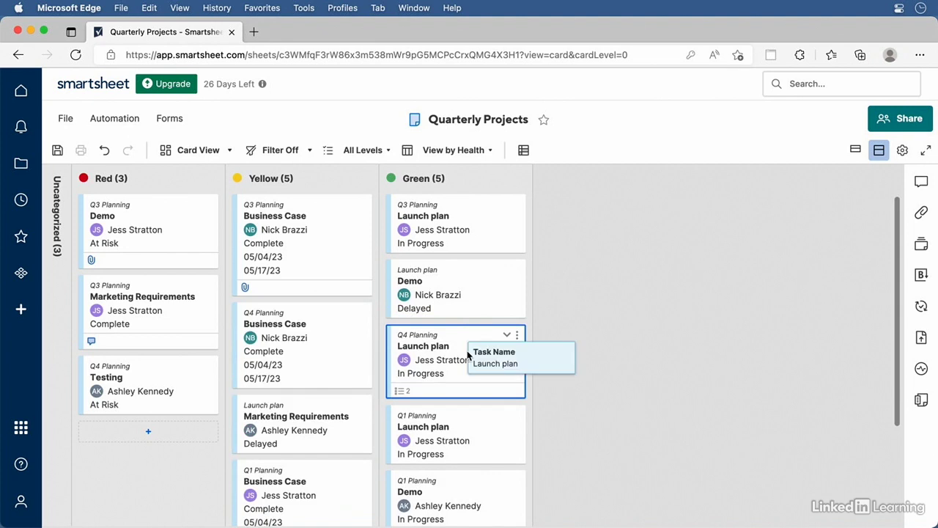
pyautogui.moveTo(468, 366)
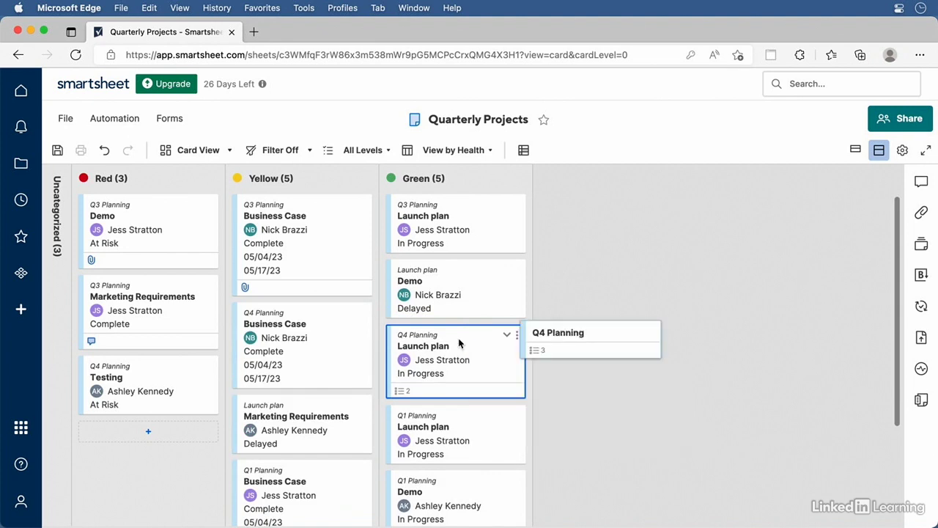
# Reassign the Q4 Launch plan card to another team member and confirm its details
pyautogui.doubleClick(458, 342)
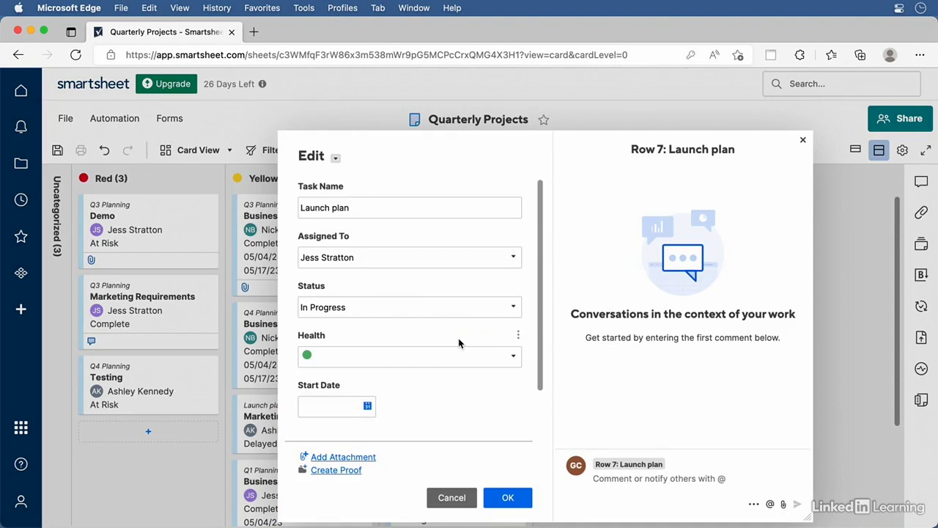
pyautogui.click(513, 257)
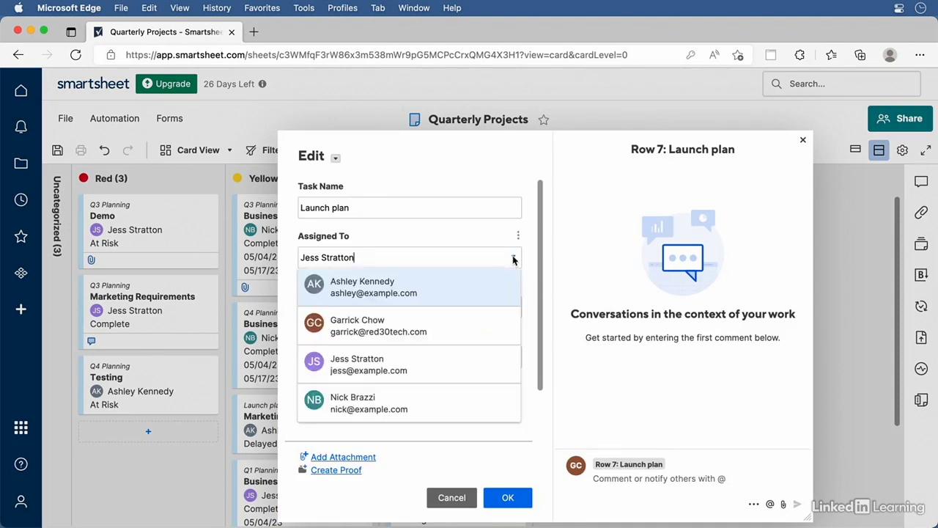
pyautogui.click(377, 286)
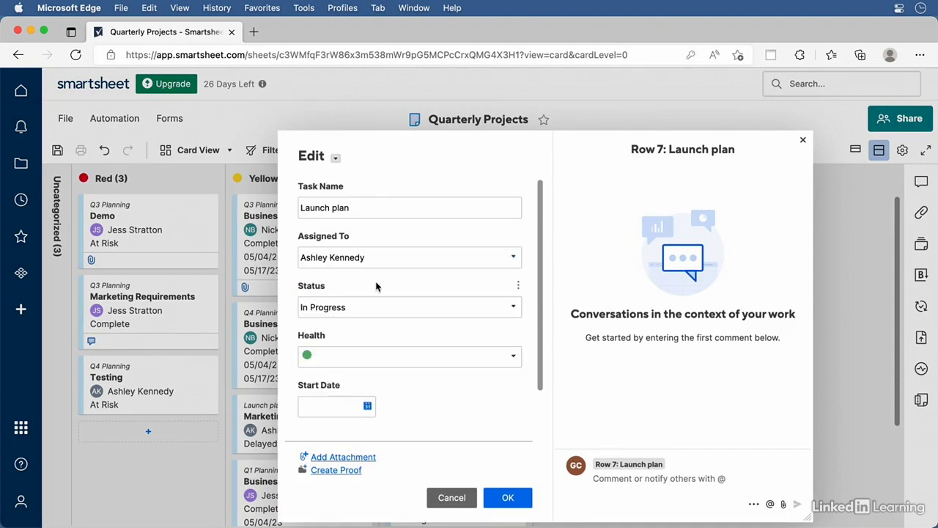
pyautogui.click(508, 498)
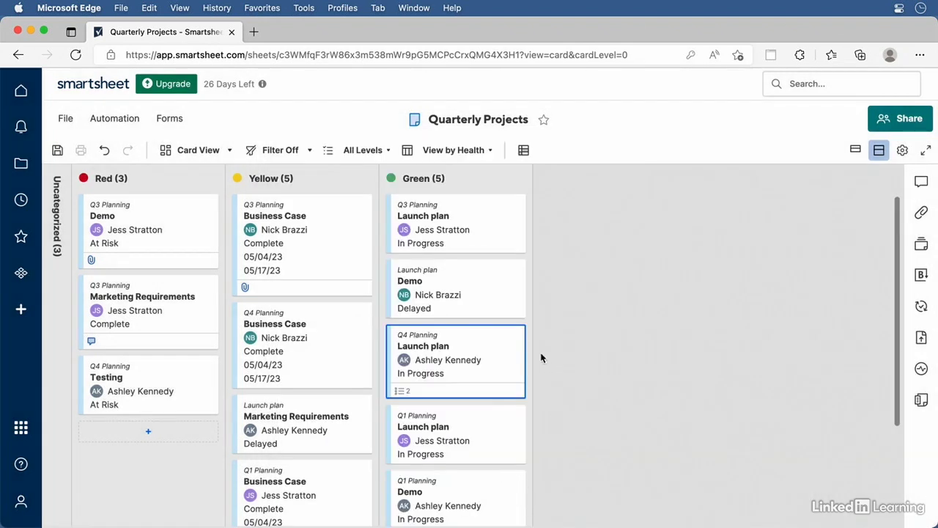
pyautogui.doubleClick(484, 362)
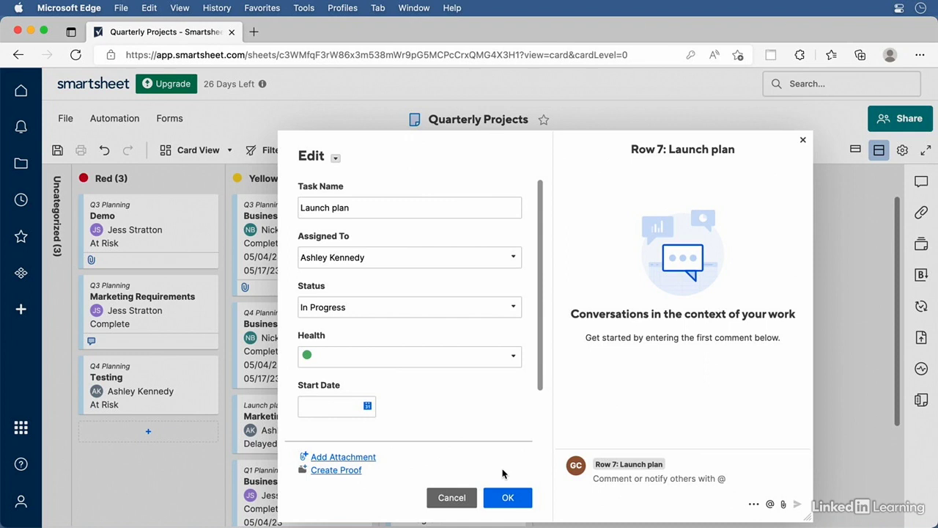
pyautogui.click(511, 497)
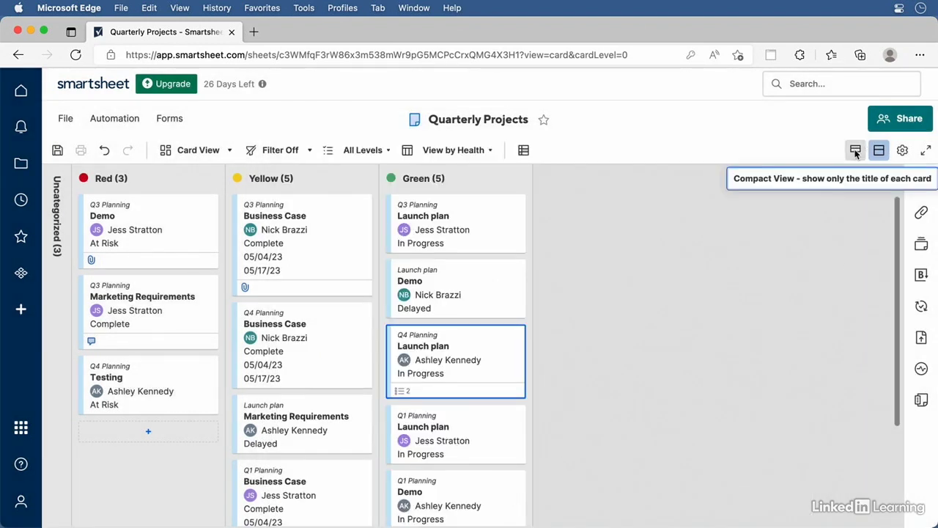
# Switch the cards to Compact View and back to detailed view, then open Card View Settings
pyautogui.click(856, 151)
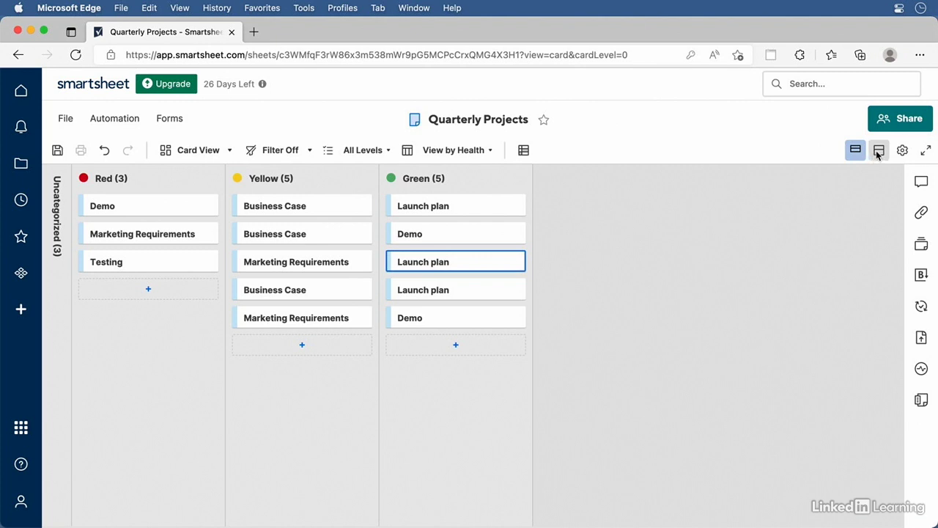
pyautogui.click(878, 151)
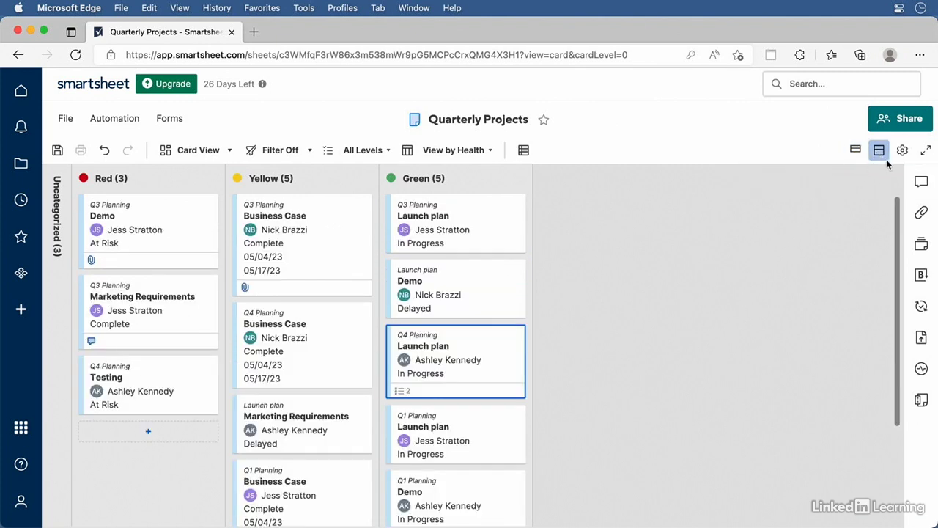
pyautogui.click(902, 151)
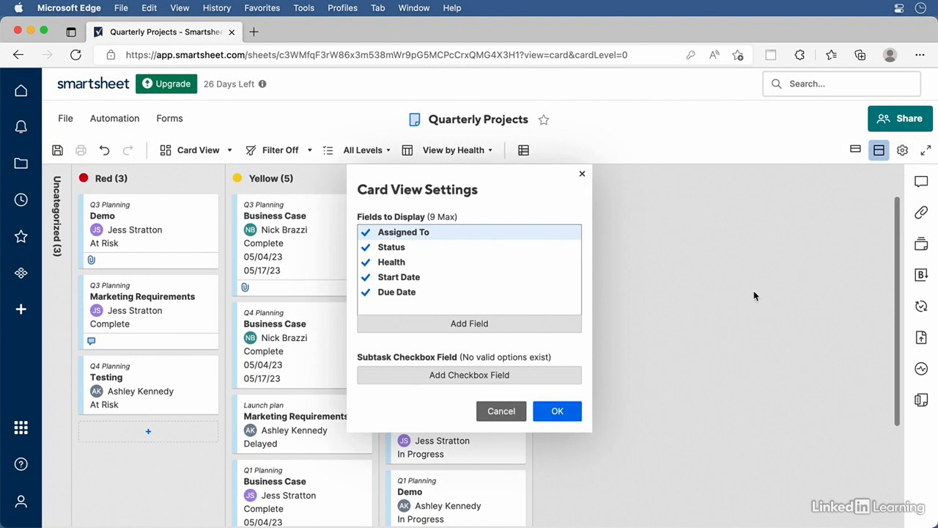
# Hide the Assigned To field on cards and start a new card in the Red lane
pyautogui.click(366, 232)
pyautogui.click(561, 414)
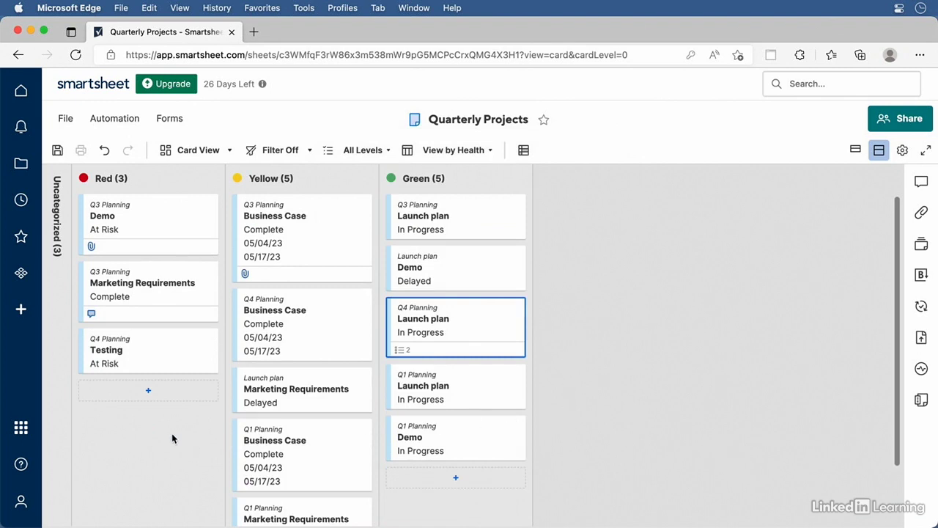
pyautogui.click(146, 390)
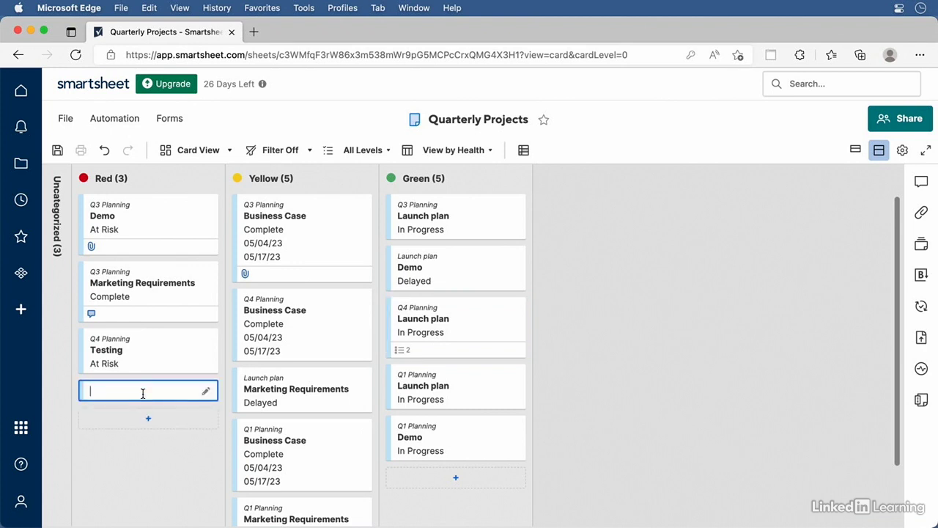
# Create the 'Social Media Posts' card, assigned to a team member, with status In Progress
pyautogui.click(208, 394)
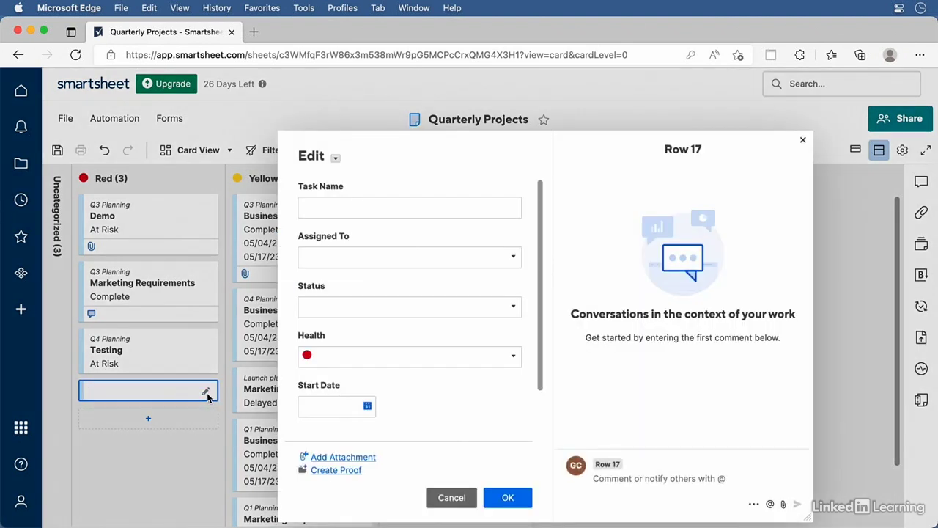
pyautogui.click(353, 211)
pyautogui.write('Social Media Posts')
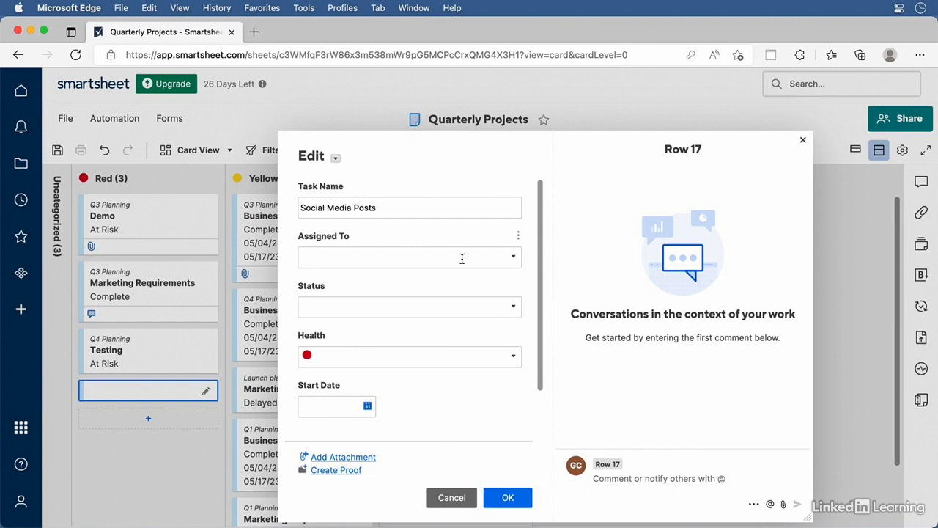
pyautogui.click(508, 257)
pyautogui.click(513, 257)
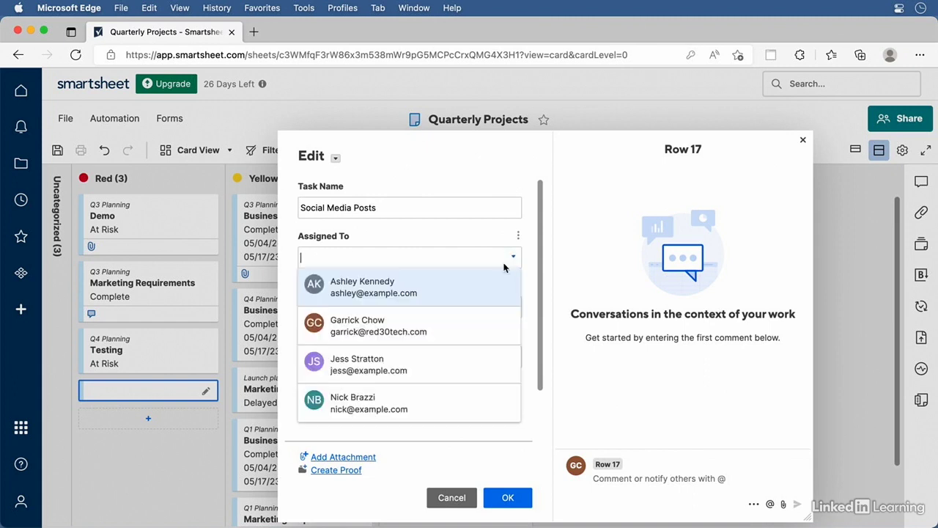
pyautogui.click(415, 290)
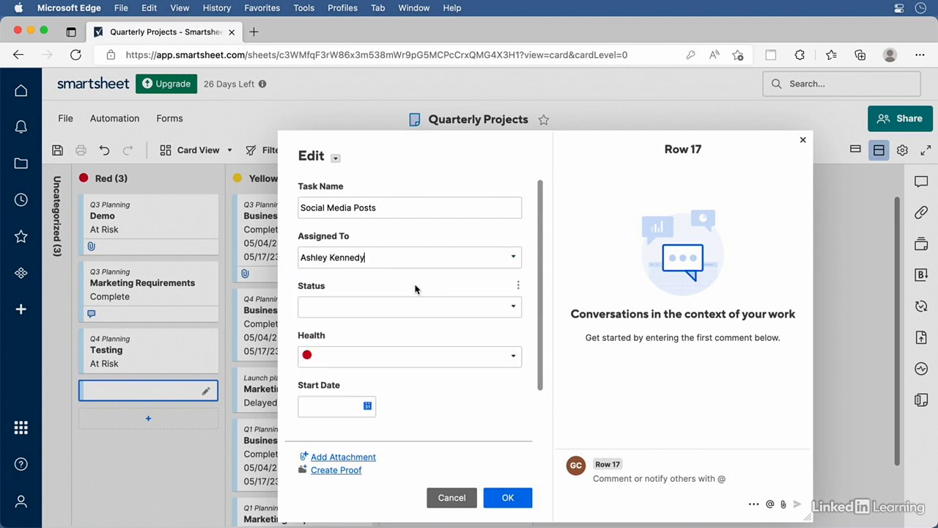
pyautogui.click(514, 308)
pyautogui.click(361, 325)
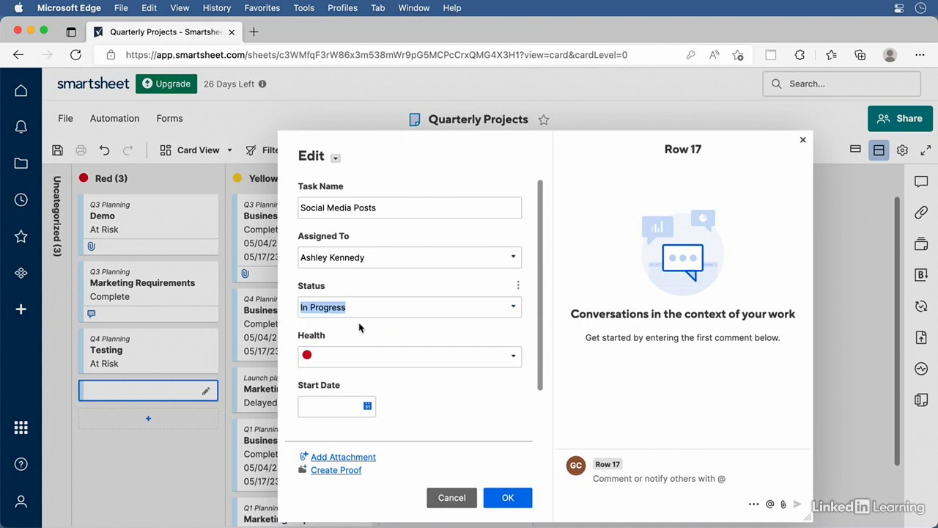
pyautogui.click(507, 497)
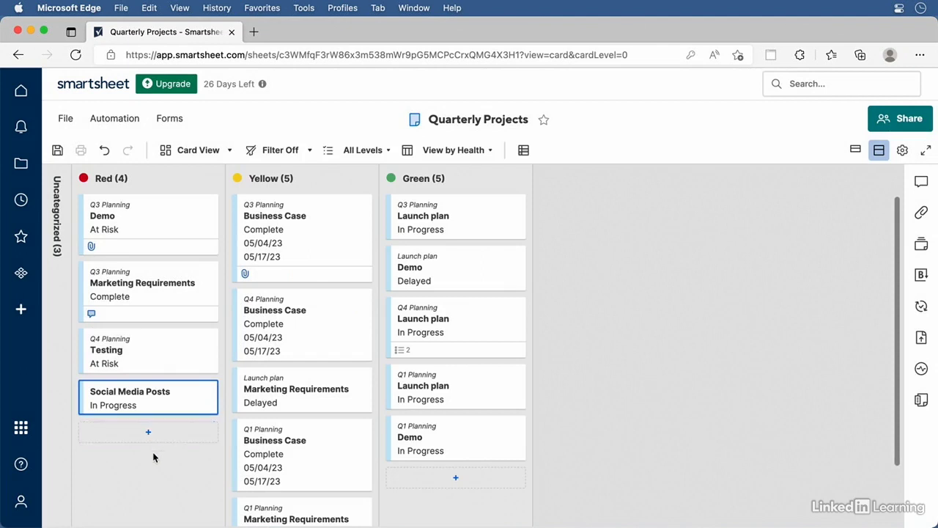
pyautogui.click(217, 151)
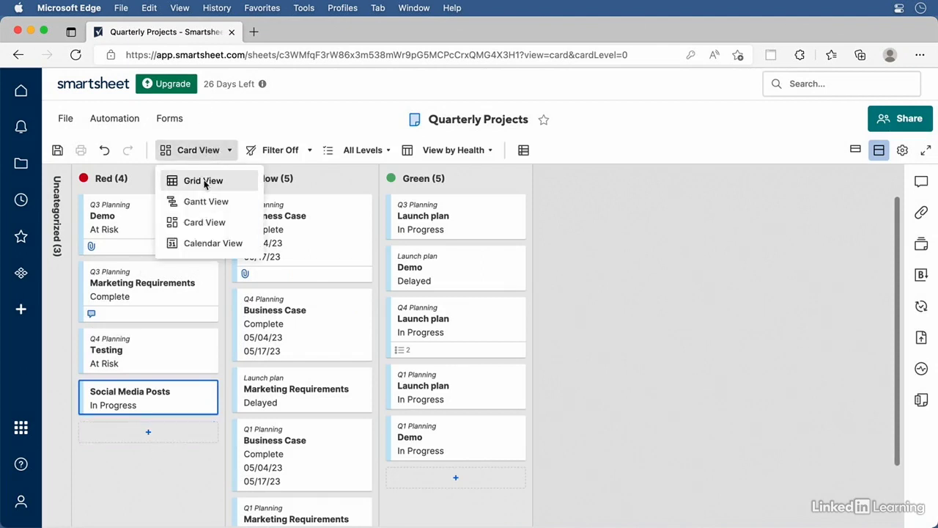
# Switch to Grid View and indent row 17, Social Media Posts, under Q1 Planning
pyautogui.click(204, 182)
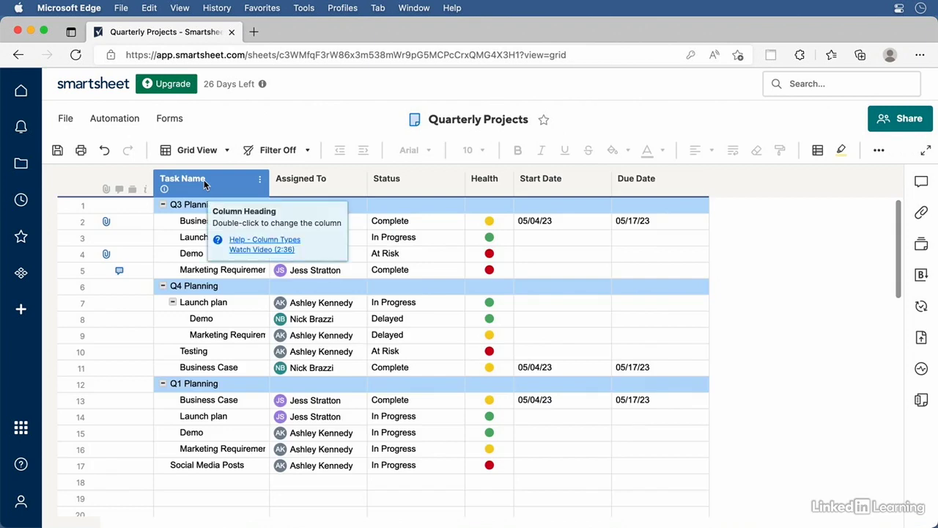
pyautogui.click(53, 466)
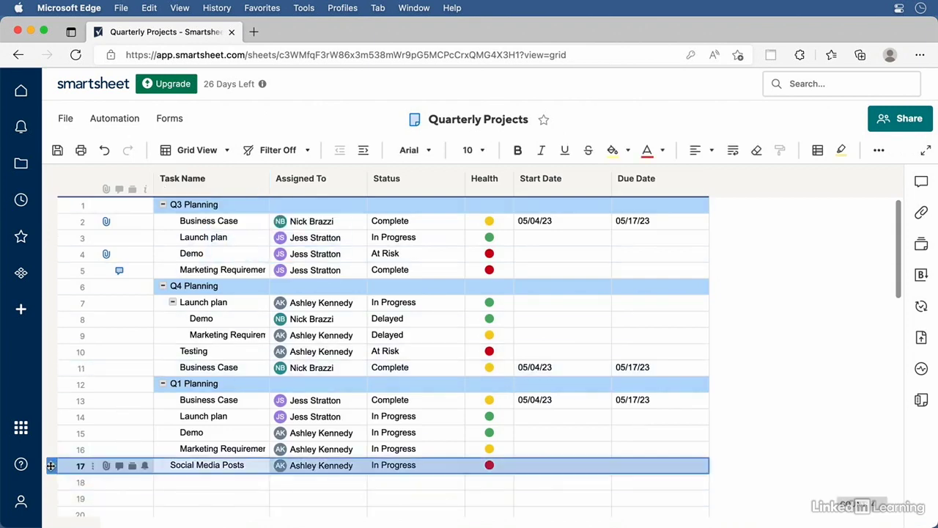
pyautogui.click(364, 150)
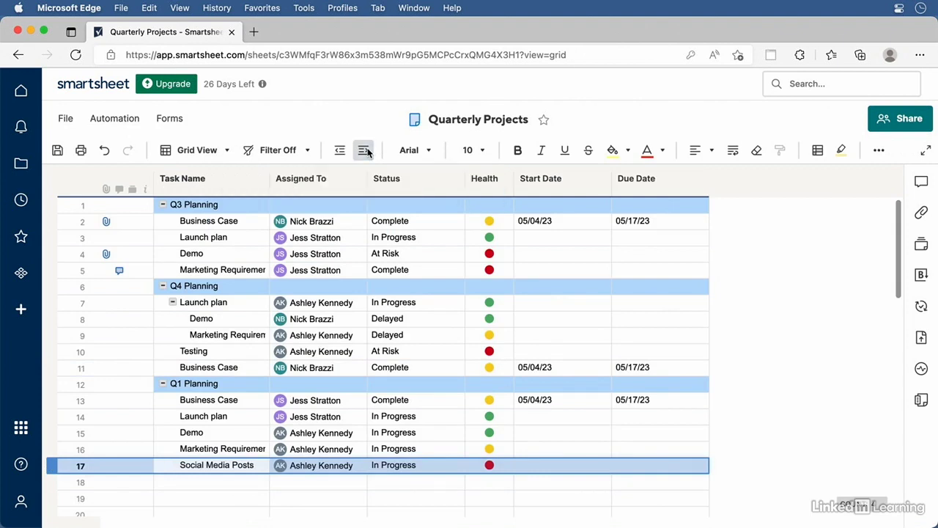
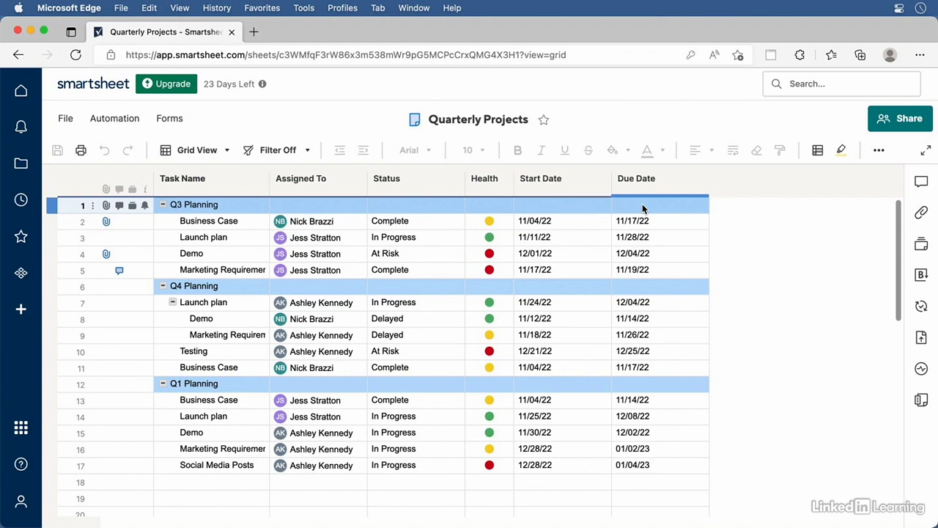
# Switch the Quarterly Projects sheet to Gantt view and widen the timeline panel over the grid
pyautogui.click(222, 151)
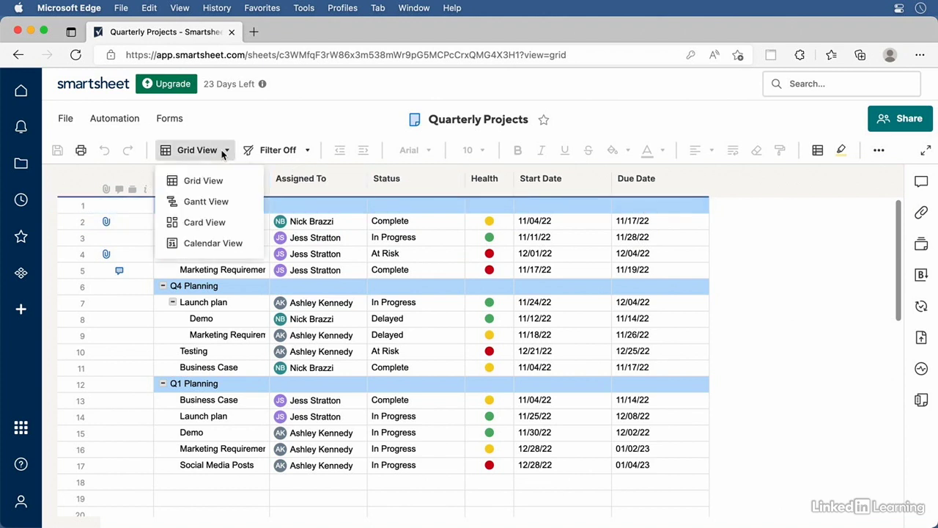
pyautogui.click(222, 202)
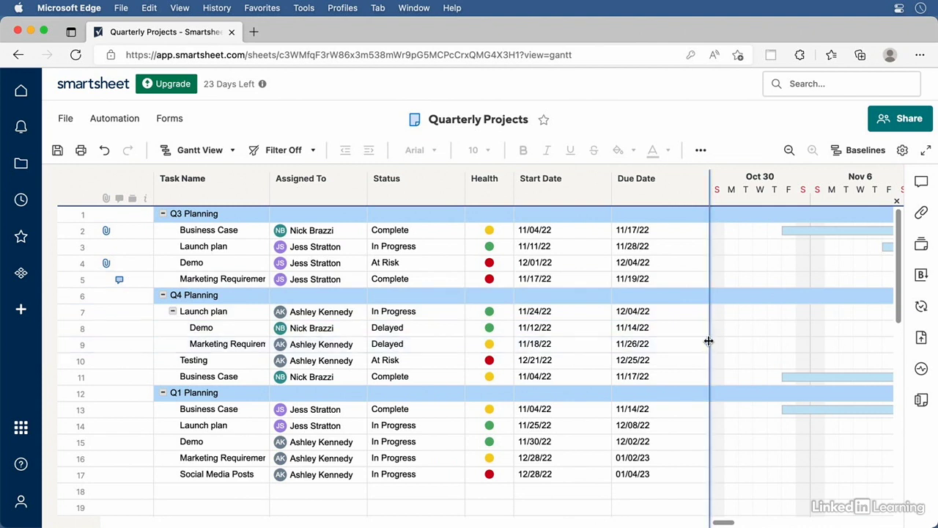
pyautogui.moveTo(709, 341); pyautogui.dragTo(392, 343)
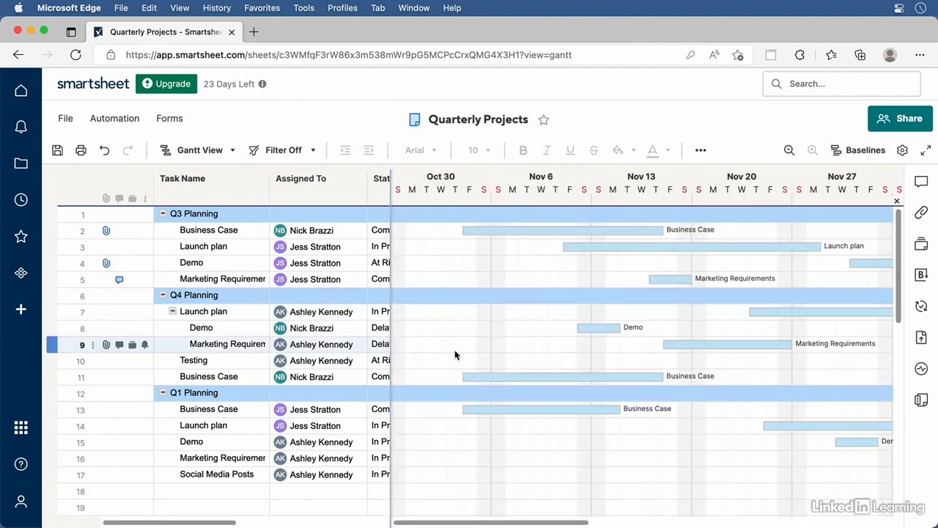
# Zoom the Gantt timescale out to years, then back in to days
pyautogui.click(790, 150)
pyautogui.click(789, 150)
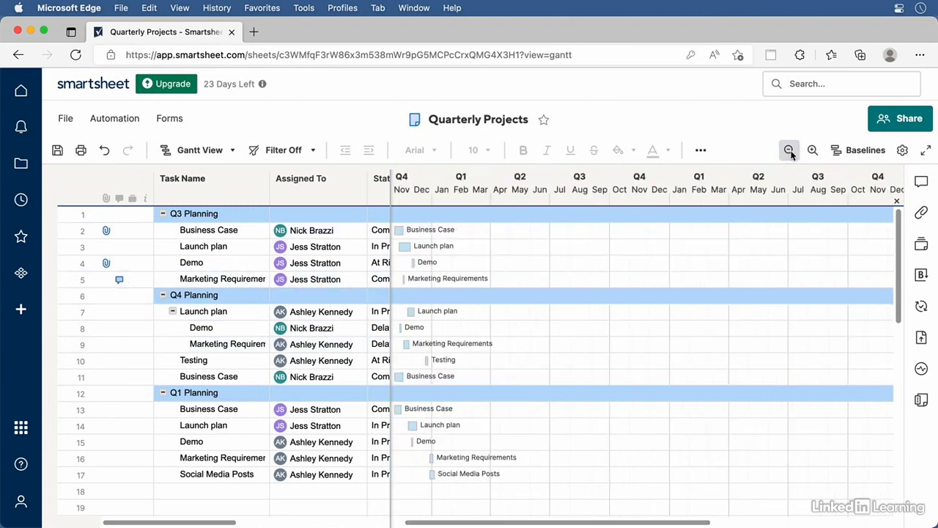
pyautogui.click(789, 150)
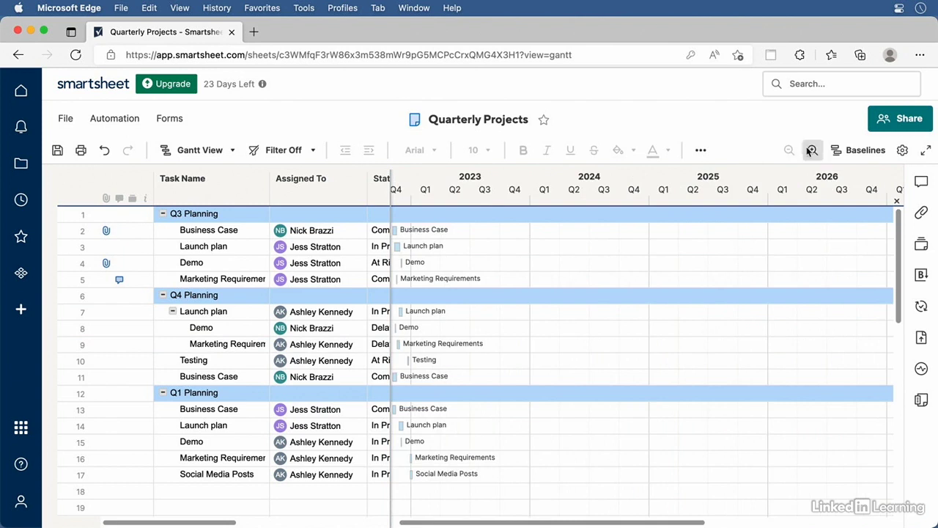
pyautogui.click(813, 150)
pyautogui.click(812, 150)
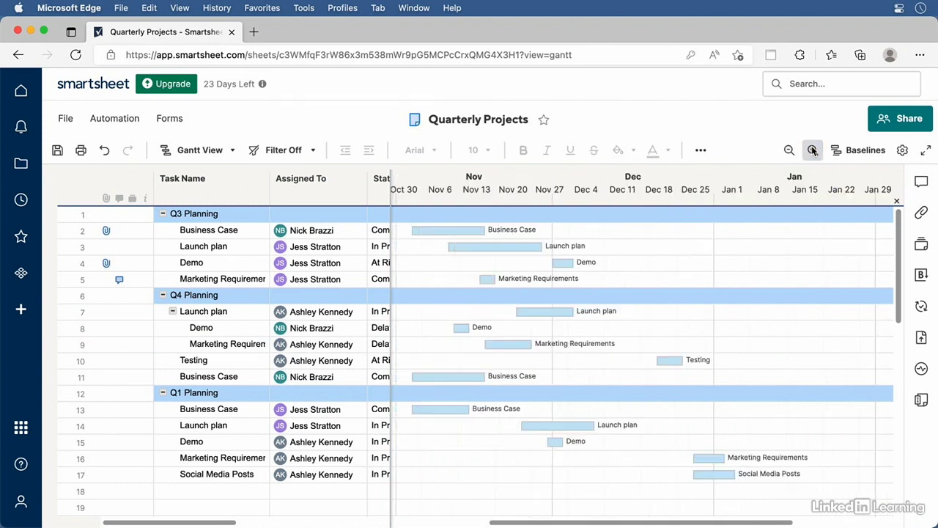
pyautogui.click(812, 150)
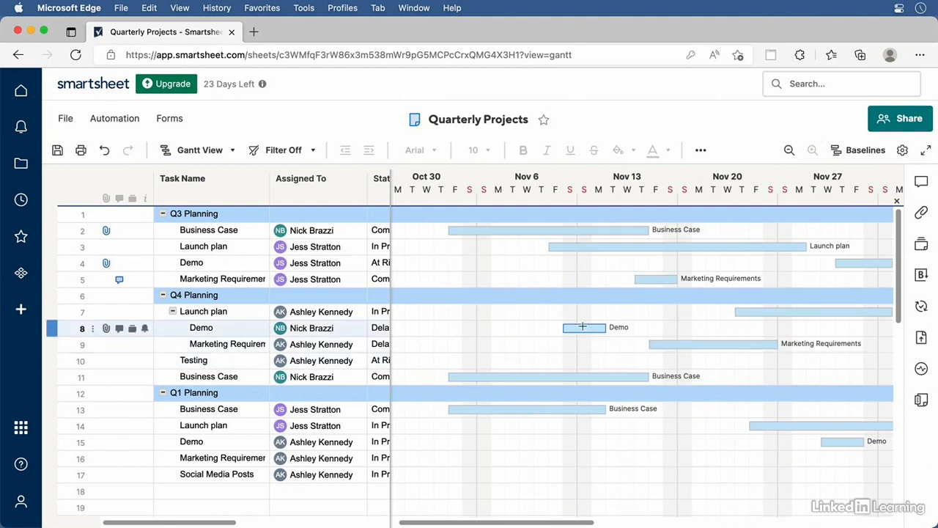
# Move the row 8 Demo bar later and stretch it to run 11/15/22–11/18/22
pyautogui.moveTo(583, 330); pyautogui.dragTo(619, 332)
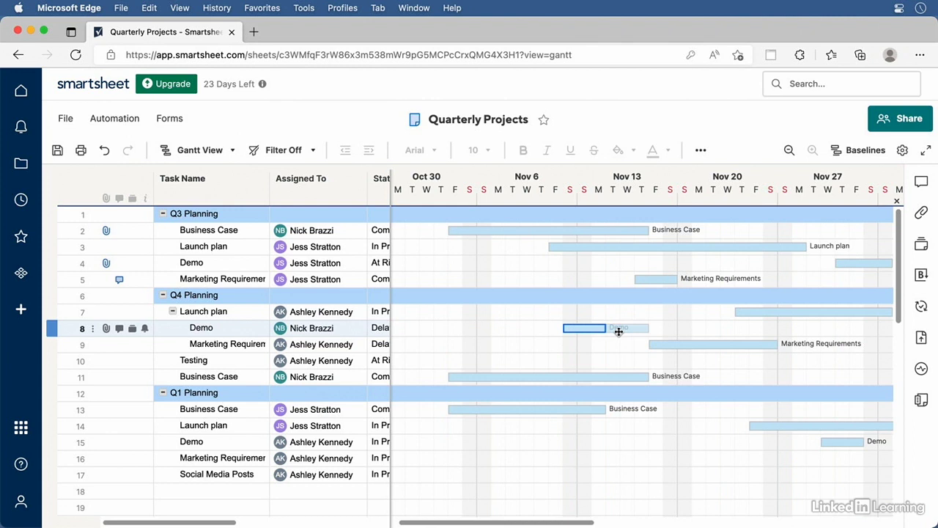
pyautogui.moveTo(618, 332); pyautogui.dragTo(623, 331)
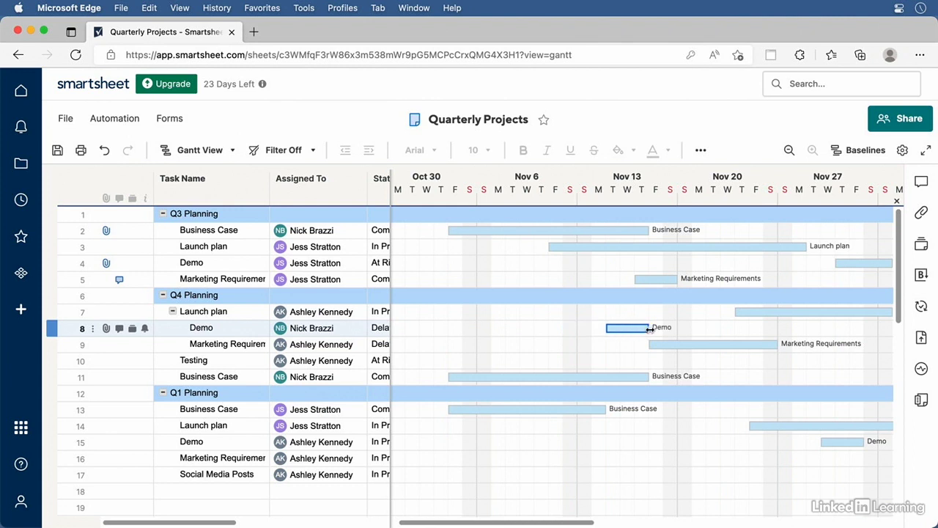
pyautogui.moveTo(649, 328); pyautogui.dragTo(668, 328)
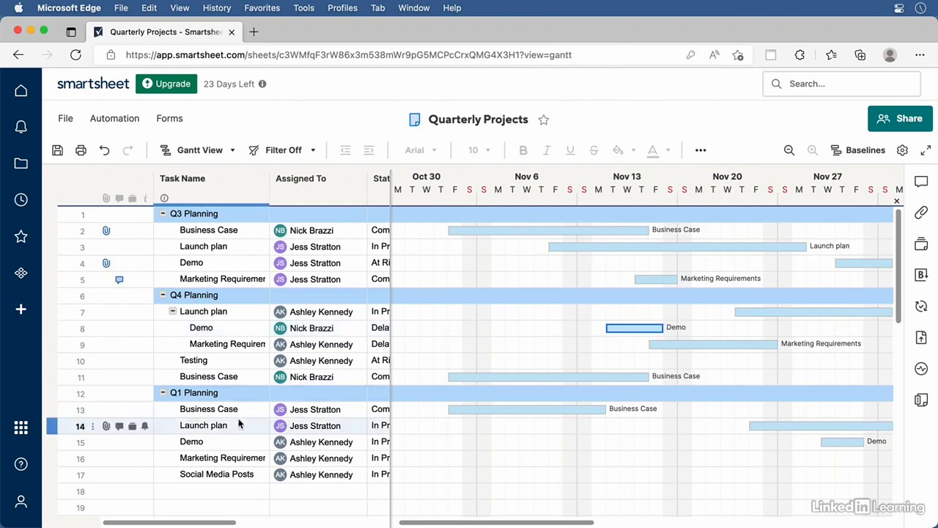
pyautogui.moveTo(189, 525); pyautogui.dragTo(343, 522)
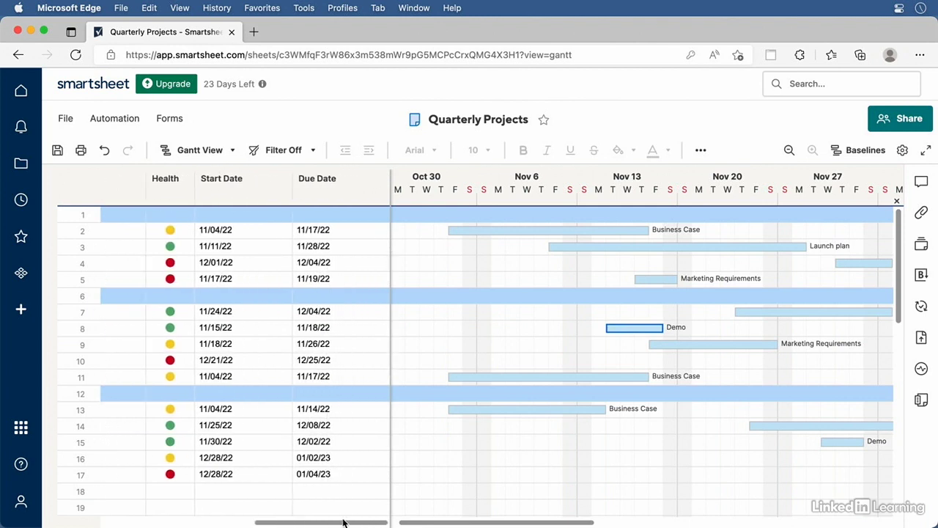
# Set the Demo task's Gantt bar colour to orange
pyautogui.rightClick(630, 328)
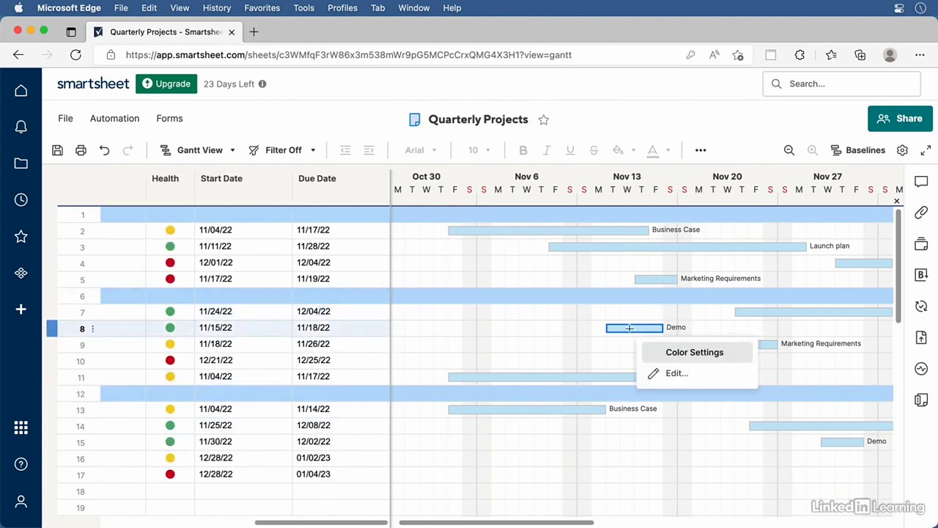
pyautogui.click(676, 353)
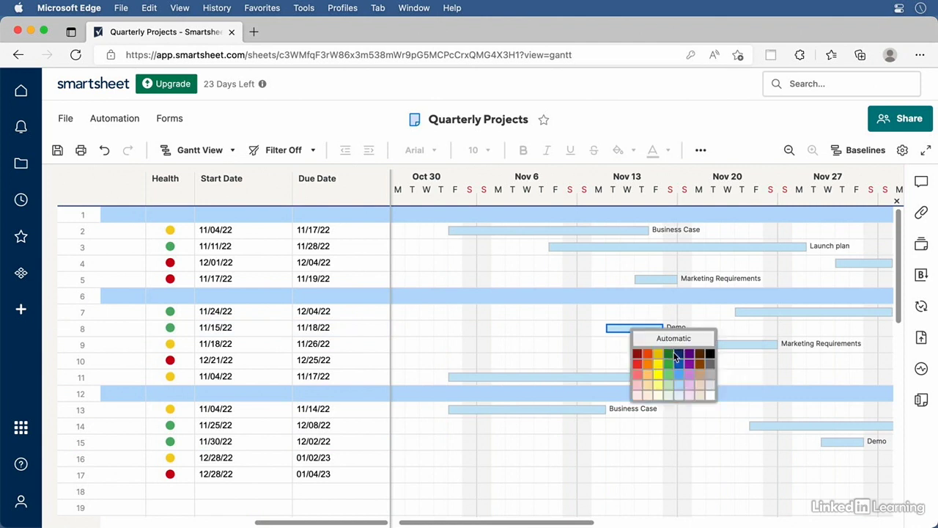
pyautogui.click(648, 374)
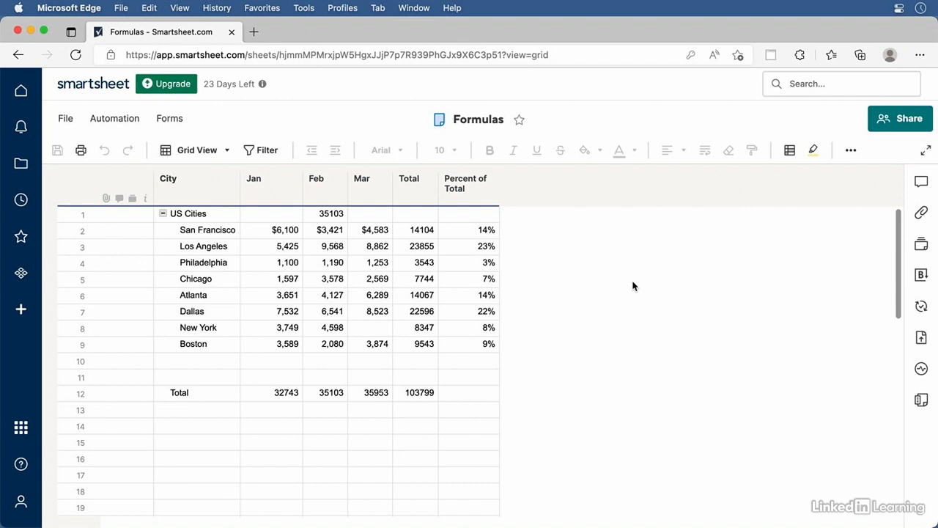
# Add a new conditional formatting rule with a condition on the Total column
pyautogui.click(790, 150)
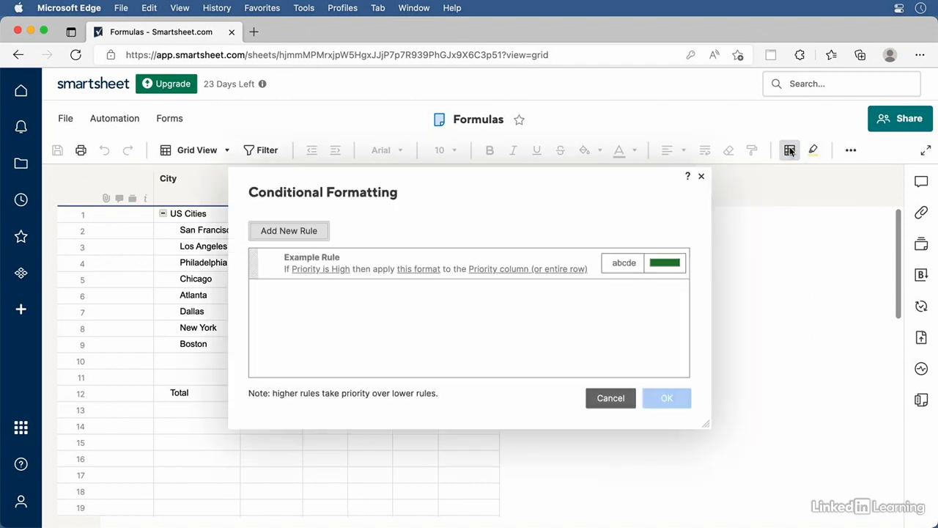
pyautogui.click(317, 229)
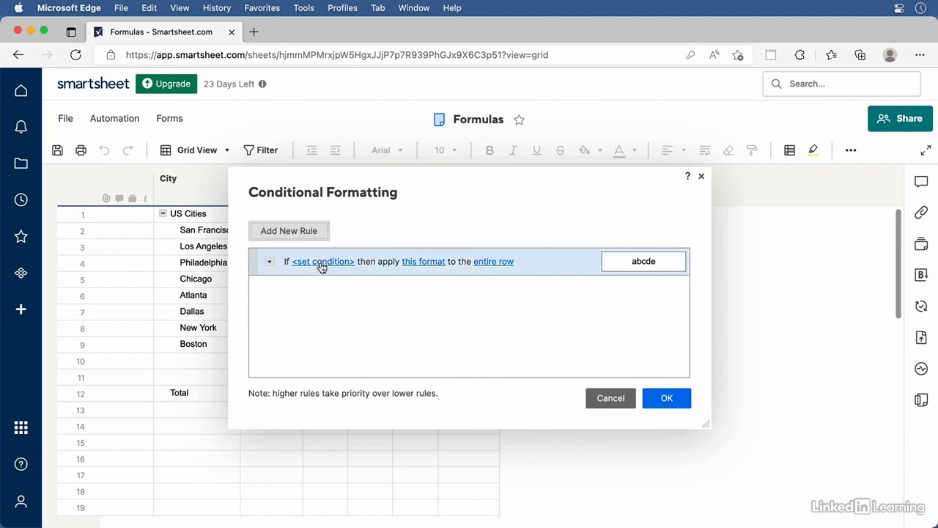
pyautogui.click(322, 263)
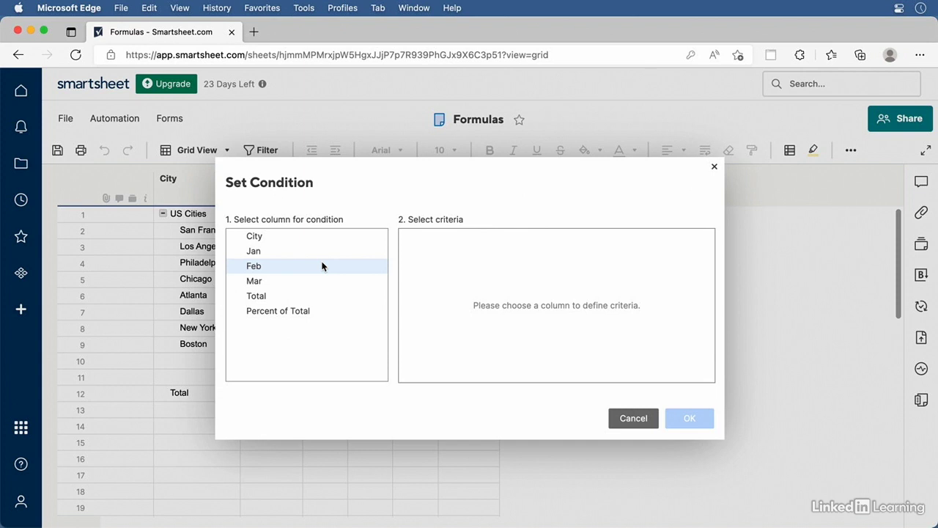
pyautogui.click(263, 299)
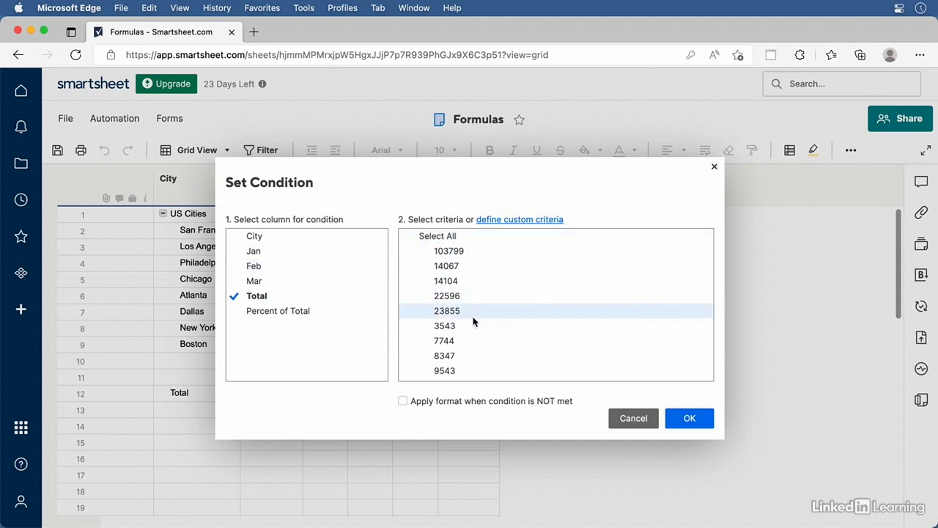
# Set the rule's custom criterion to Total is greater than 10000
pyautogui.click(506, 221)
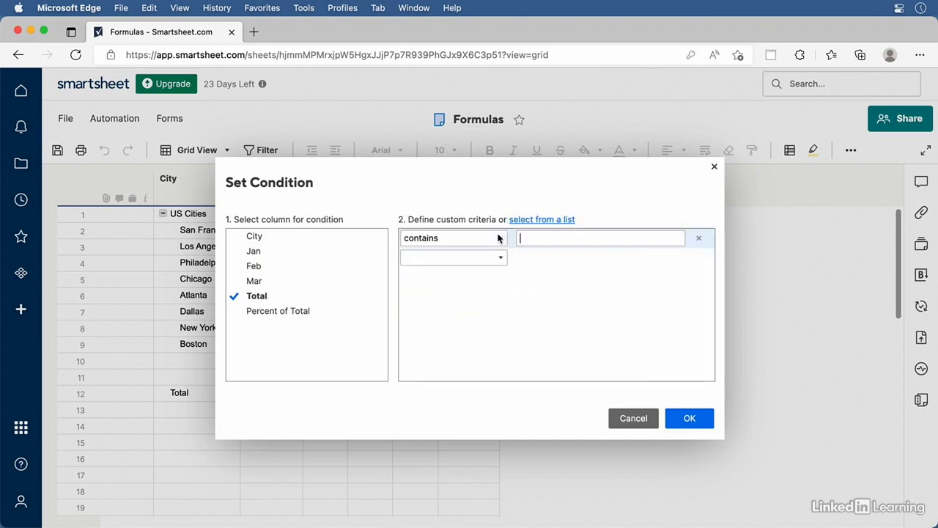
pyautogui.click(501, 239)
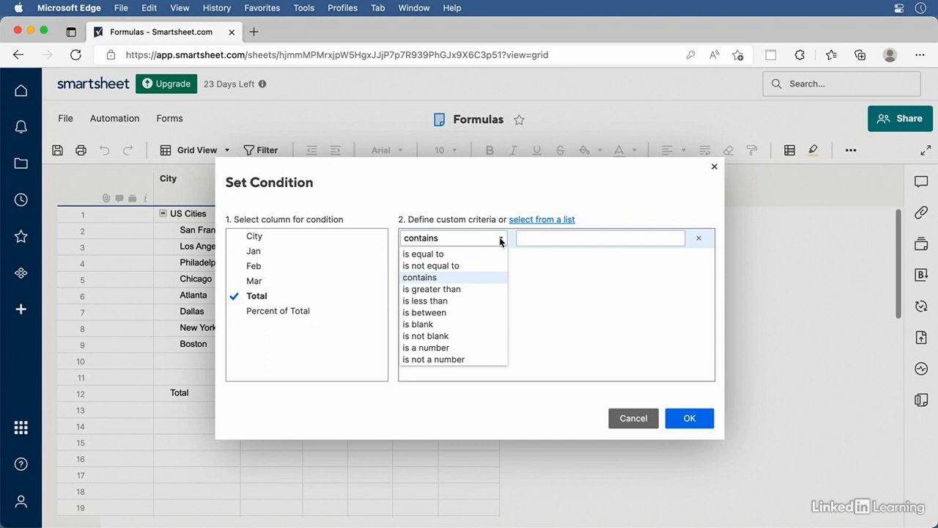
pyautogui.click(467, 291)
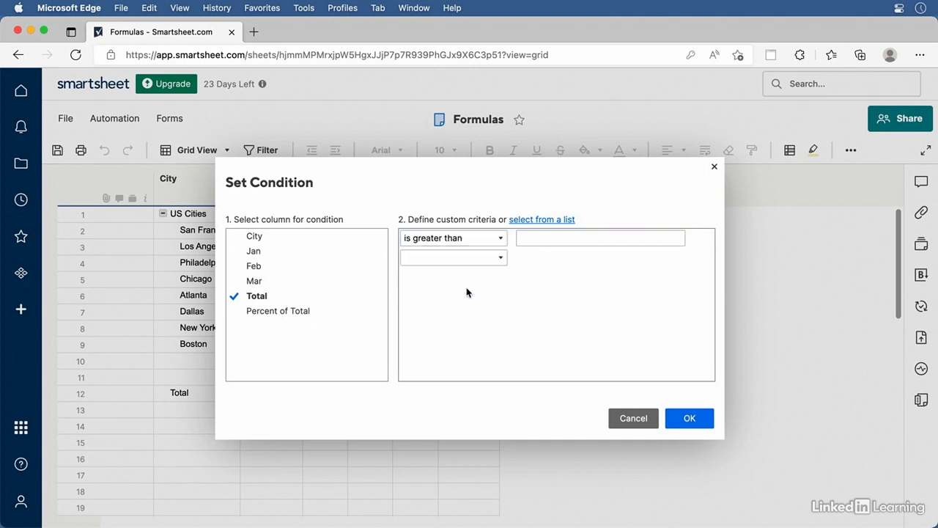
pyautogui.click(549, 237)
pyautogui.write('10000')
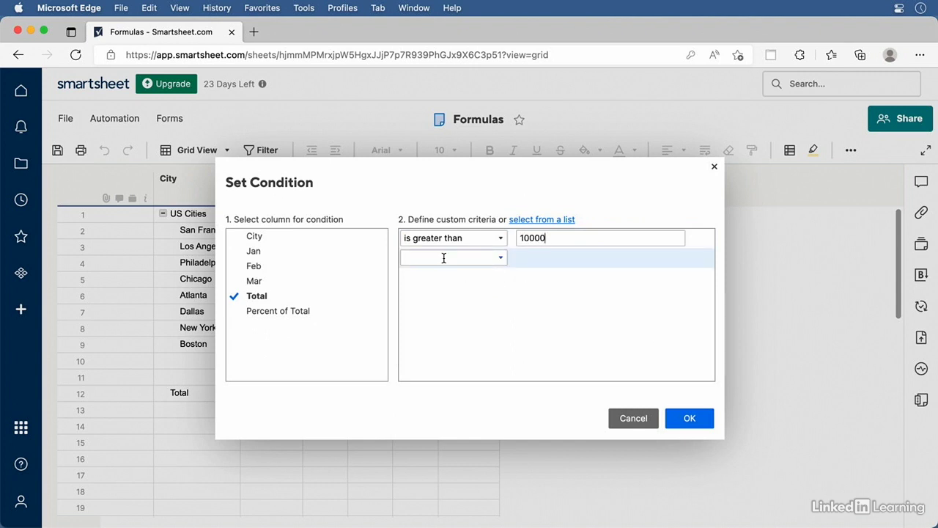
pyautogui.click(503, 258)
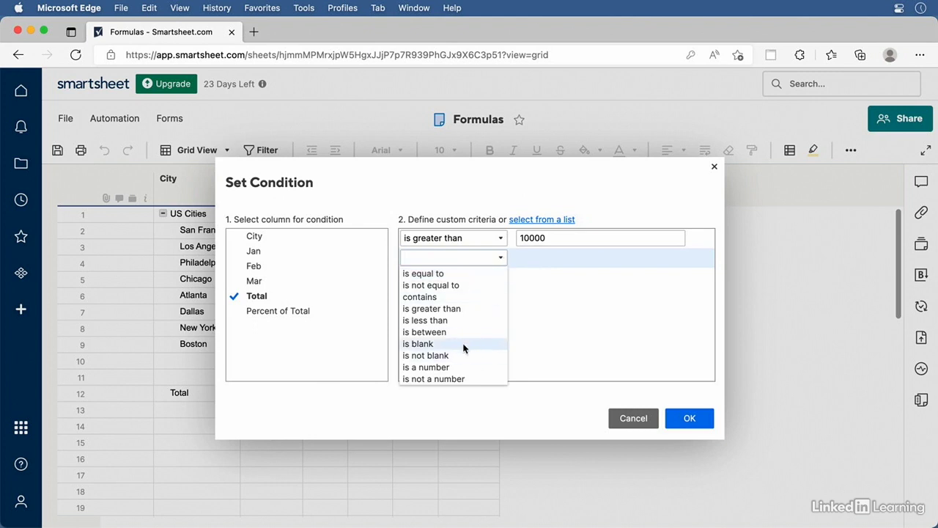
pyautogui.click(592, 309)
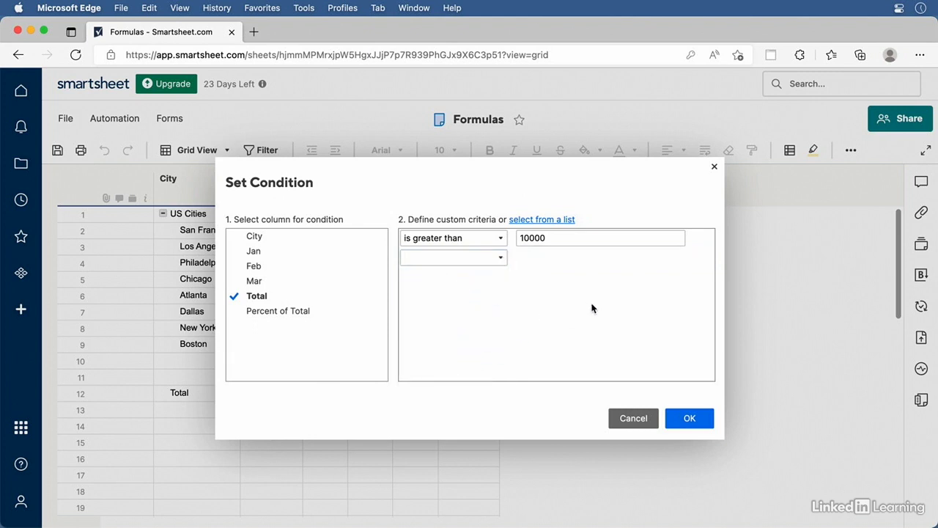
pyautogui.click(688, 418)
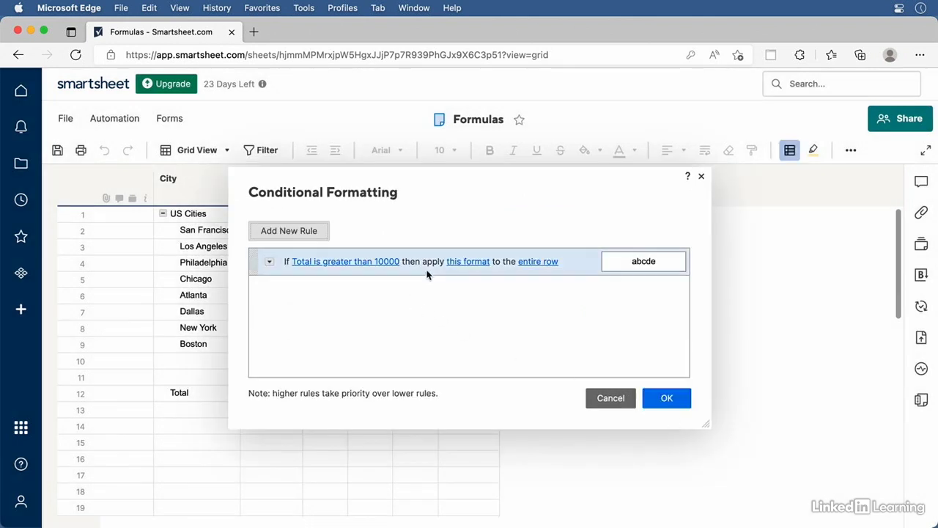
# Give the rule's format a light red background fill
pyautogui.click(466, 263)
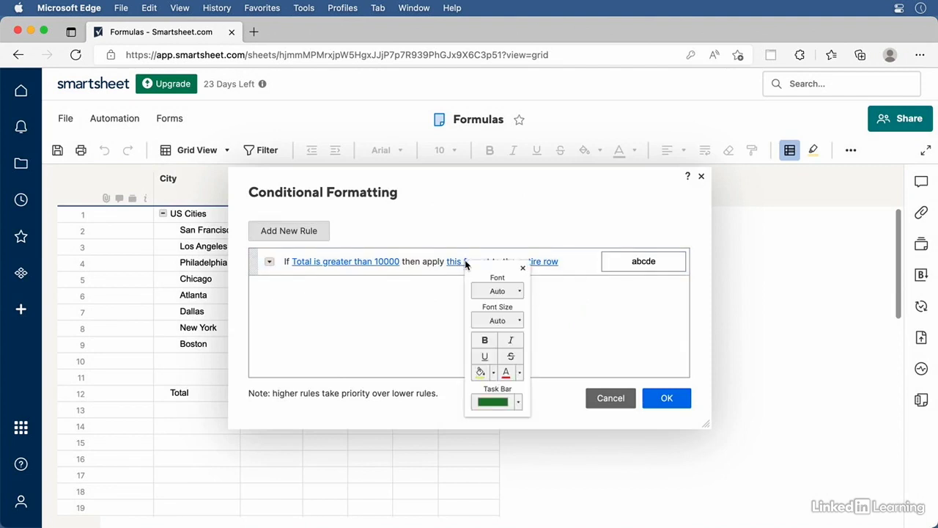
pyautogui.click(493, 372)
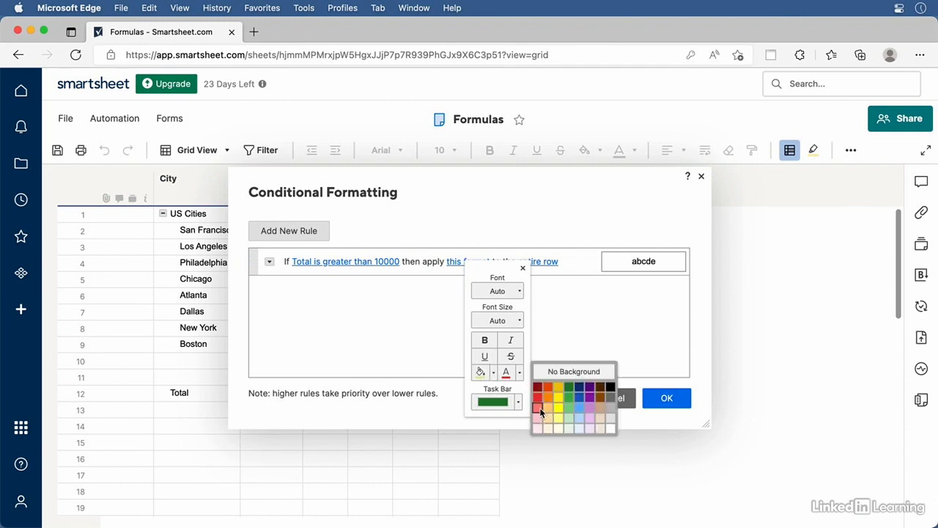
pyautogui.click(539, 408)
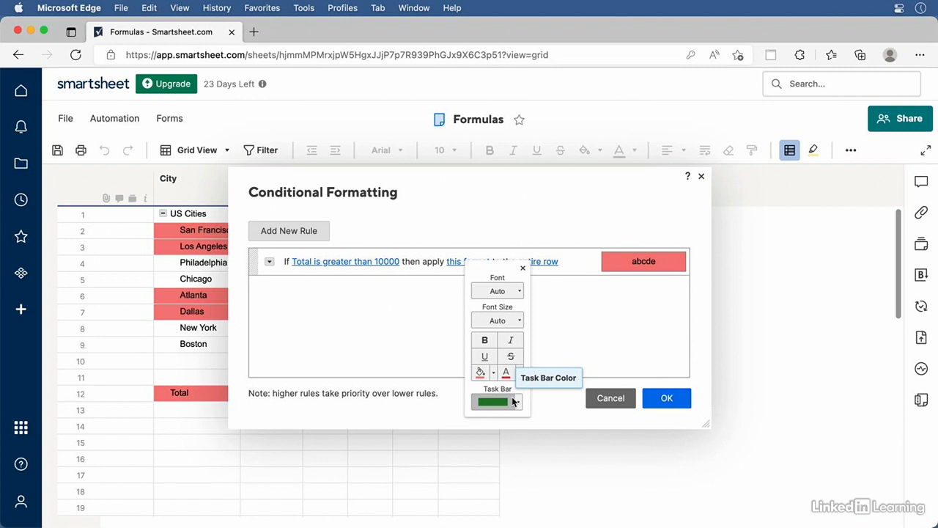
pyautogui.click(612, 347)
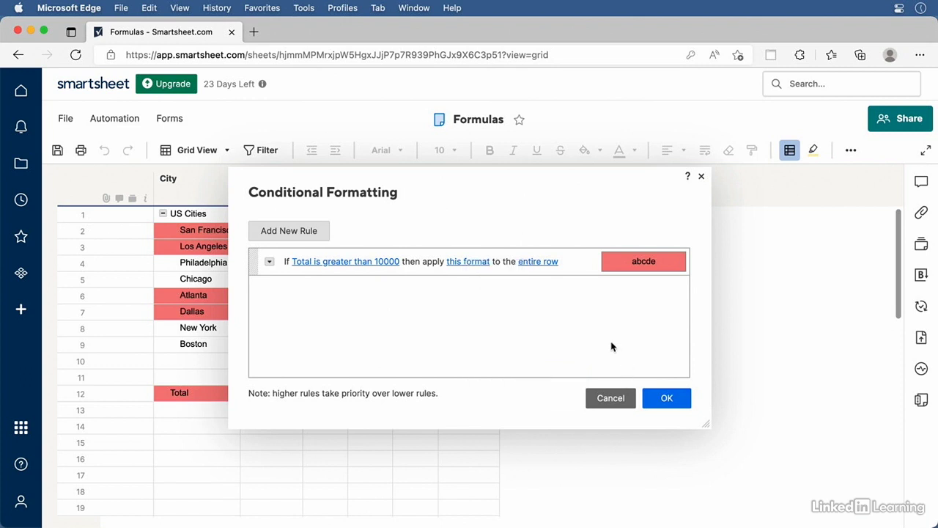
# Limit the formatting to the Total column instead of the entire row and apply the rule
pyautogui.click(540, 264)
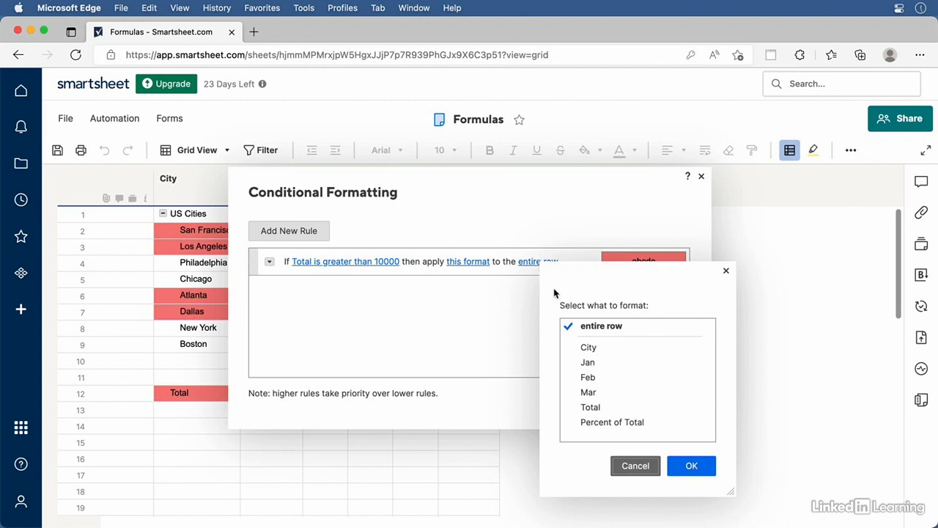
pyautogui.click(592, 408)
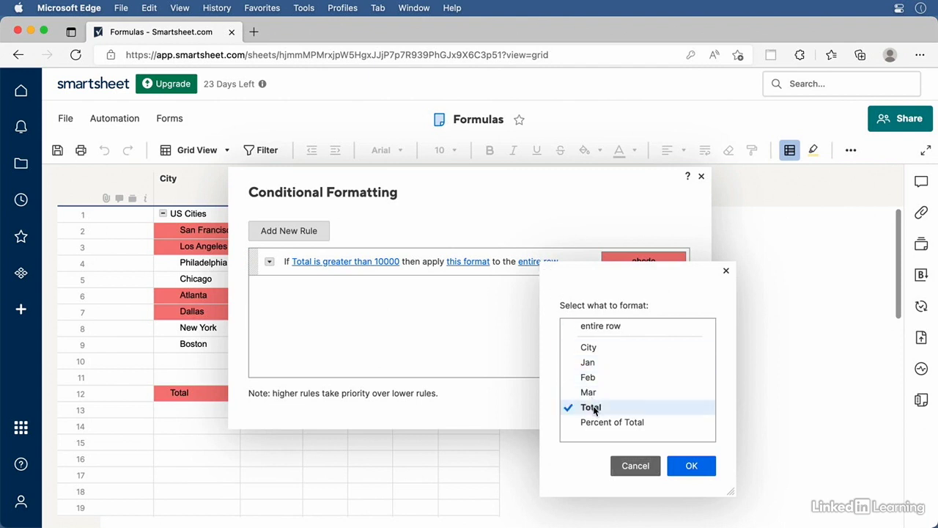
pyautogui.click(689, 466)
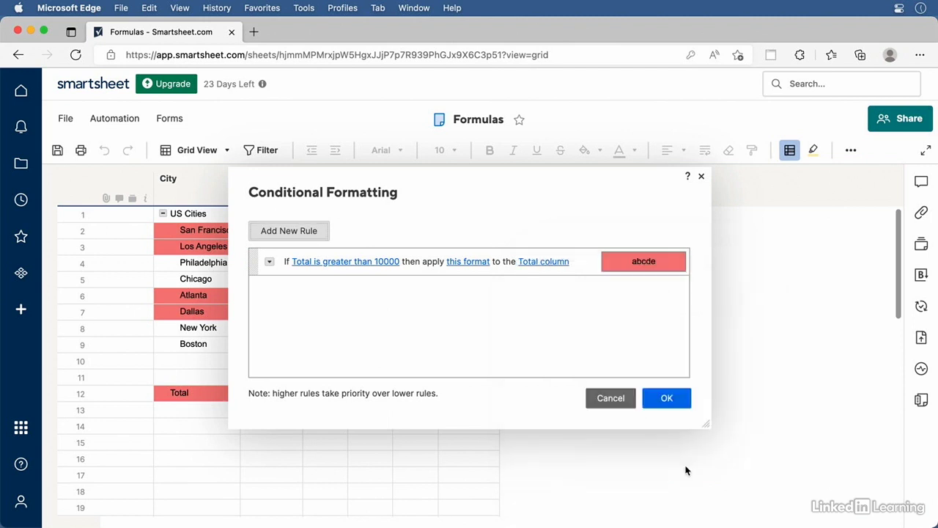
pyautogui.click(669, 400)
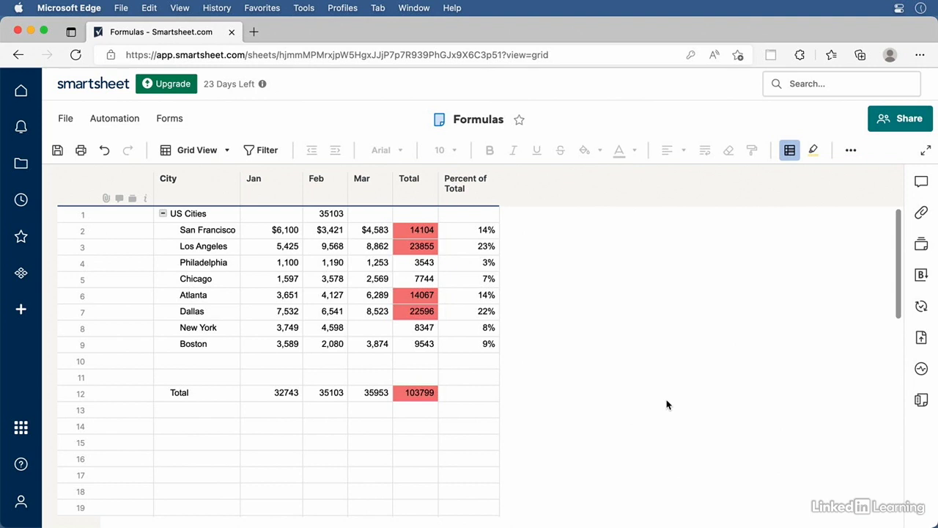
# Change Boston's February value from 2,080 to 4,080
pyautogui.doubleClick(326, 343)
pyautogui.click(308, 344)
pyautogui.press('BackSpace')
pyautogui.write('4')
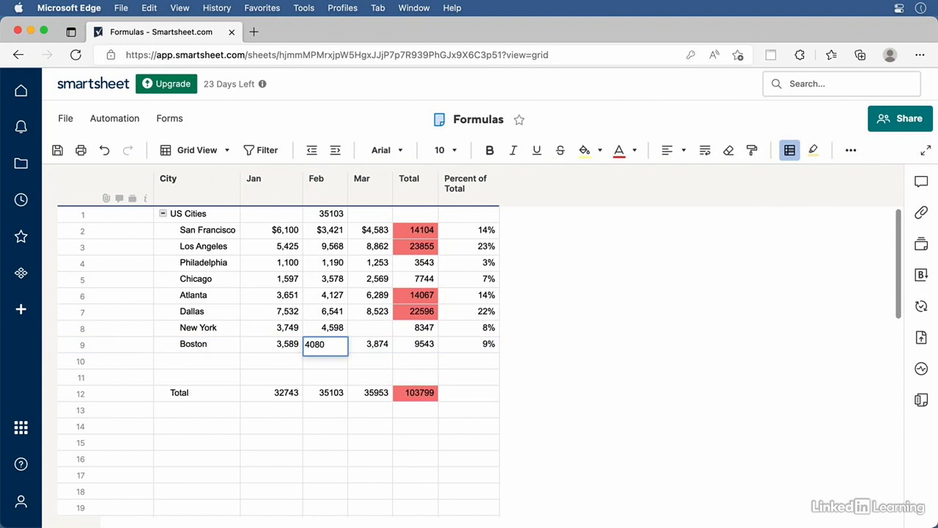
pyautogui.press('Return')
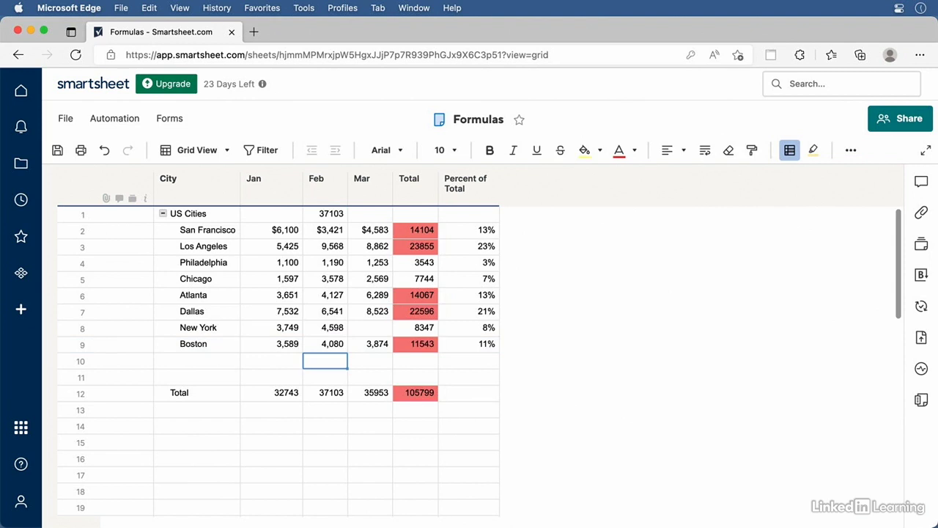
pyautogui.click(790, 151)
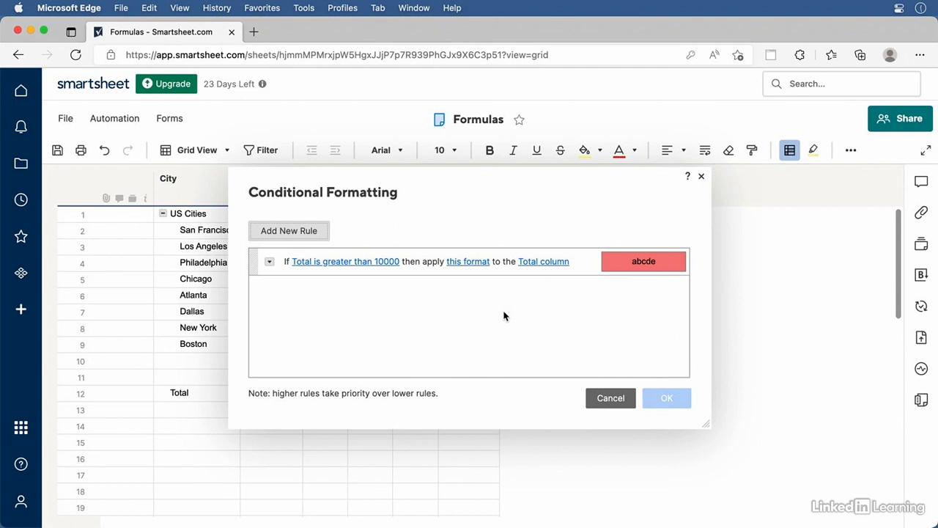
# Raise the rule's Total threshold to 15000 and move the rules panel aside to preview
pyautogui.click(331, 262)
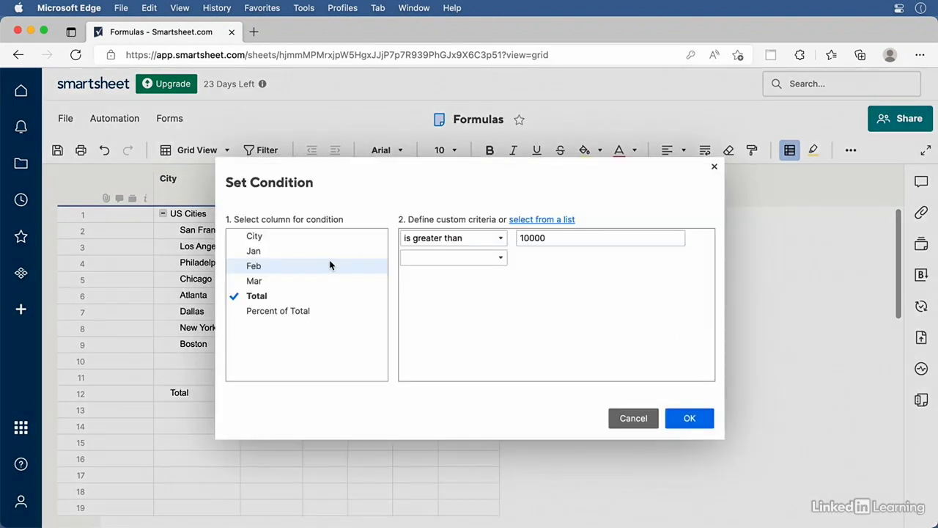
pyautogui.click(523, 237)
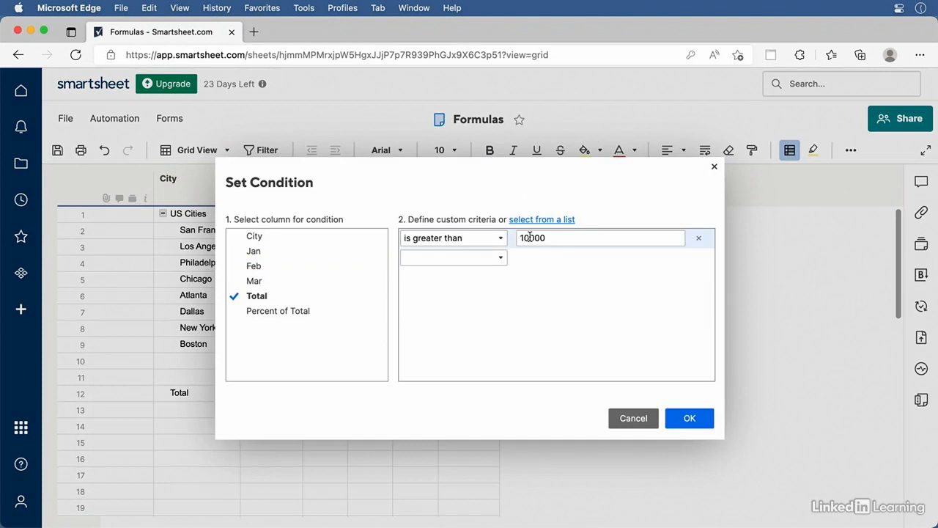
pyautogui.press('Delete')
pyautogui.write('5')
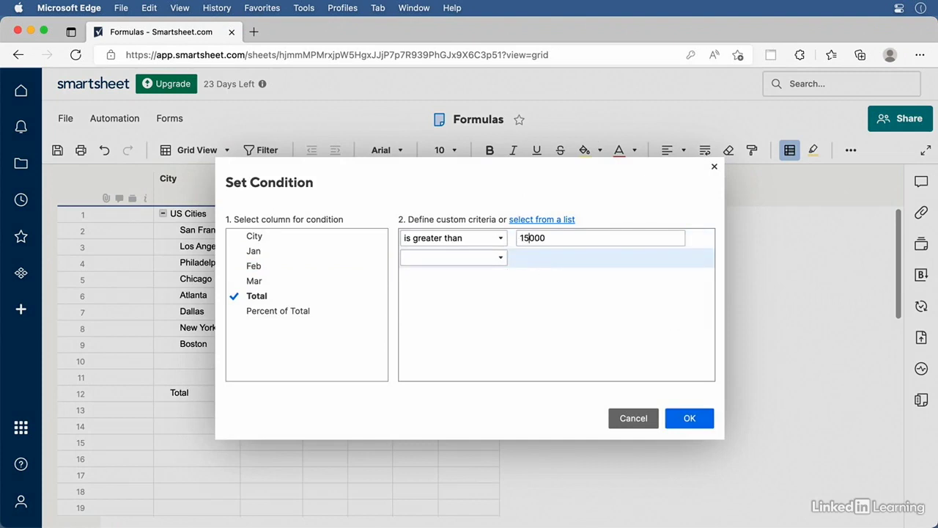
pyautogui.click(693, 418)
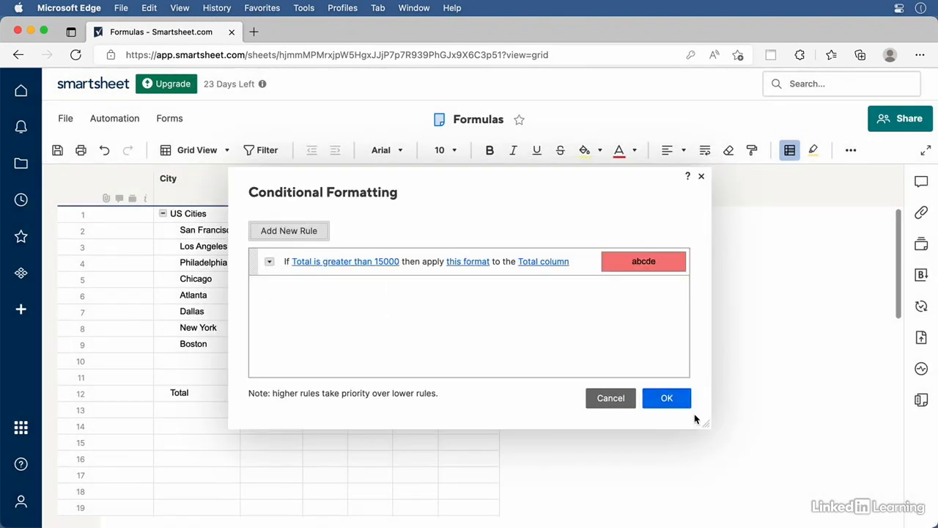
pyautogui.moveTo(511, 172); pyautogui.dragTo(866, 236)
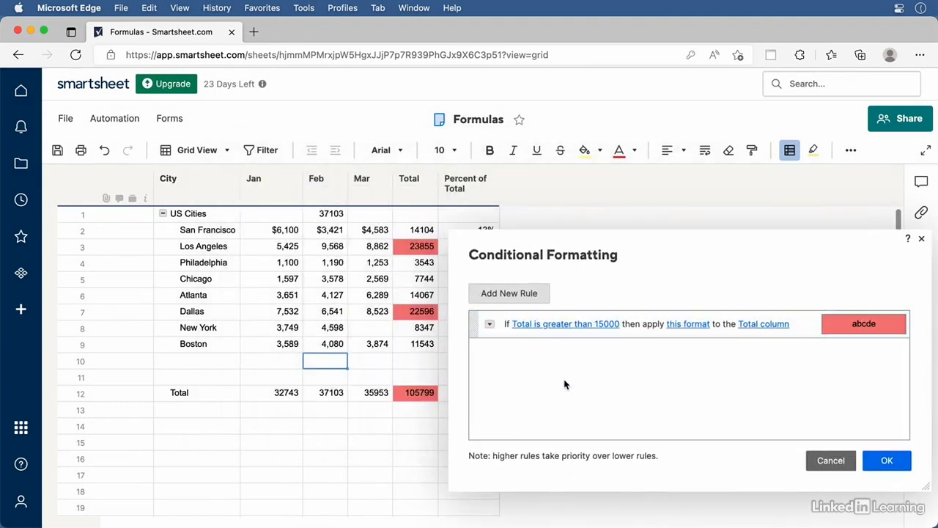
# Review the second-criterion operators for the 15000 condition, then cancel without changes
pyautogui.click(563, 324)
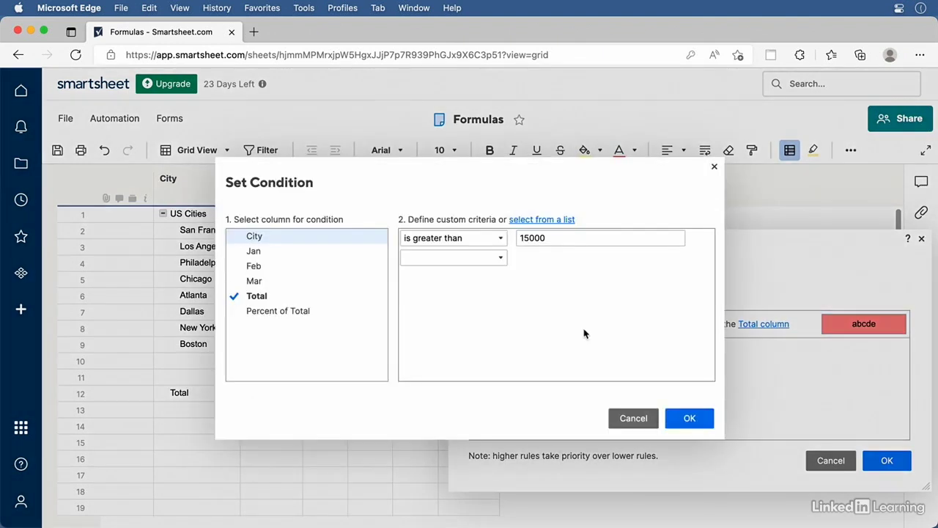
pyautogui.click(500, 261)
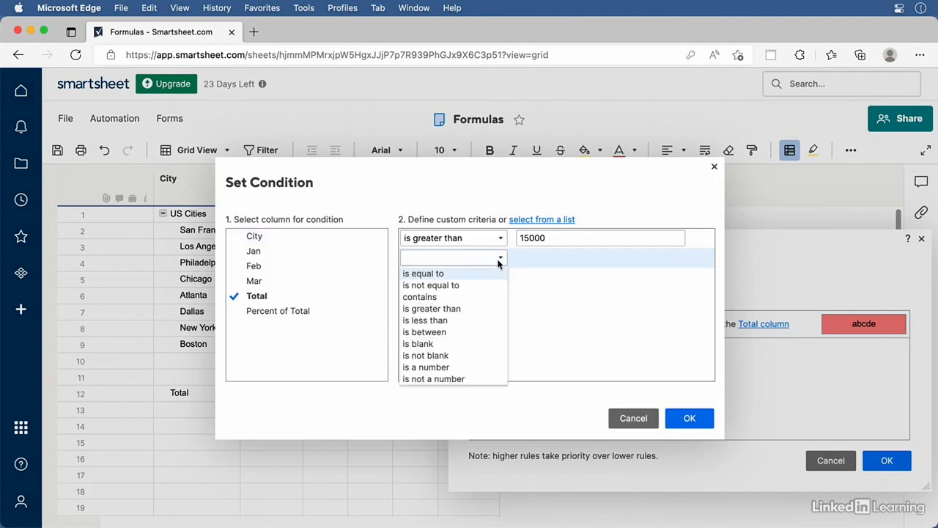
pyautogui.click(632, 417)
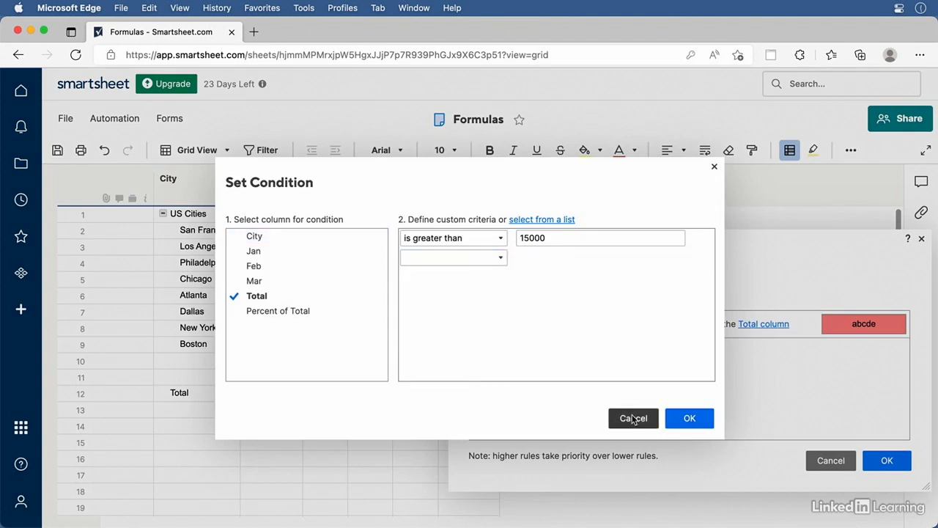
pyautogui.click(633, 418)
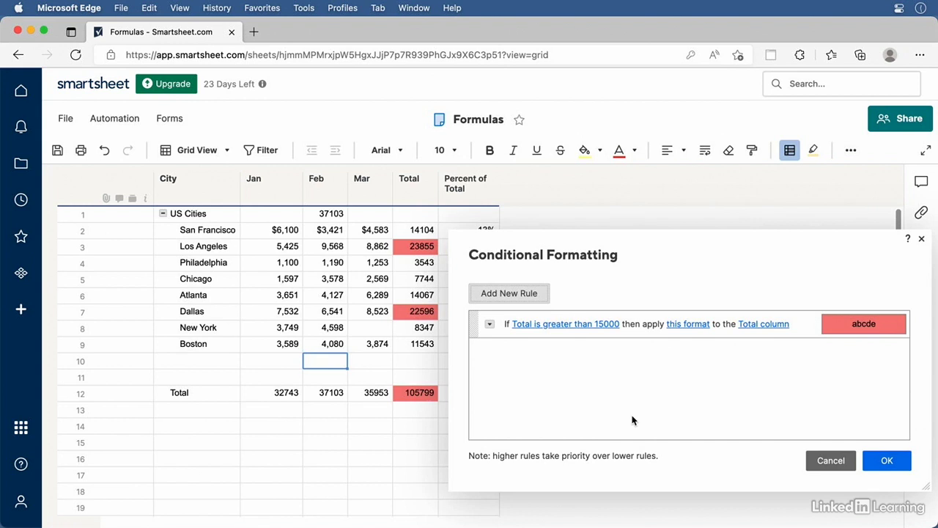
# Add an AND condition to the Total rule based on Percent of Total
pyautogui.click(489, 324)
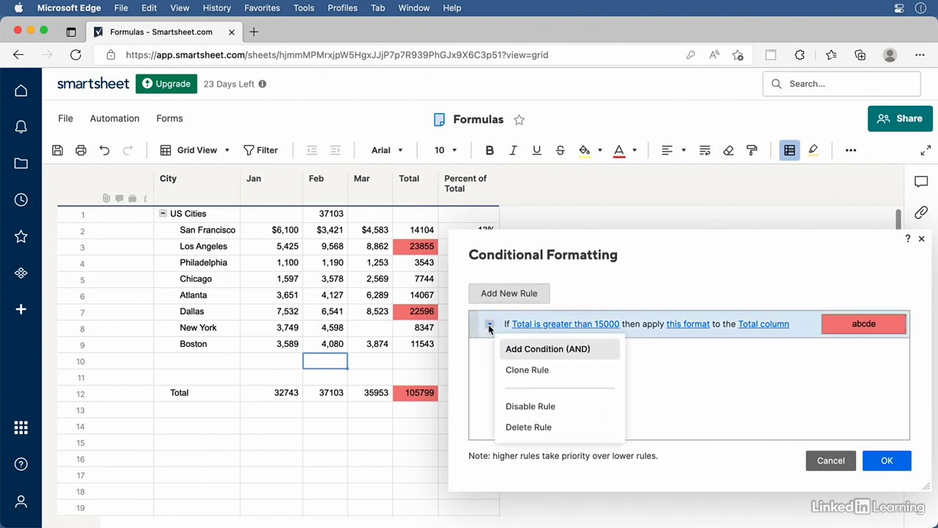
pyautogui.click(550, 352)
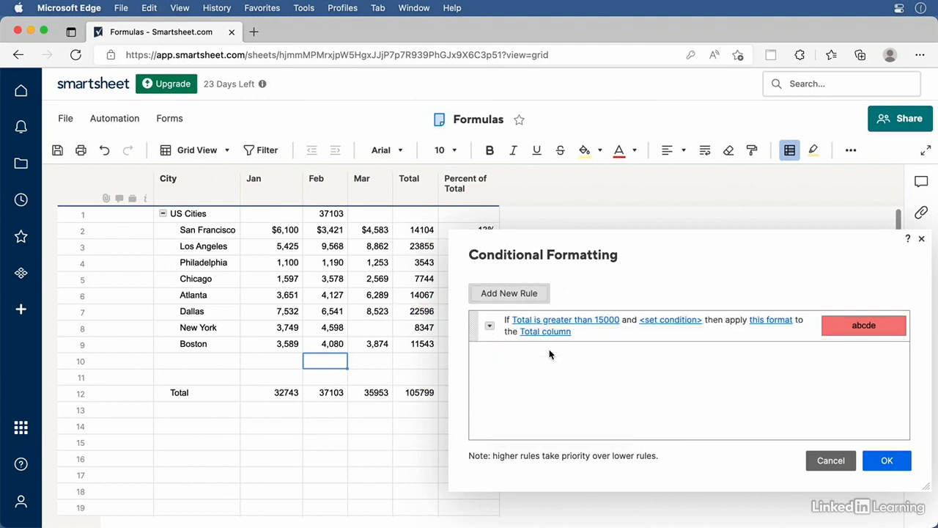
pyautogui.click(671, 323)
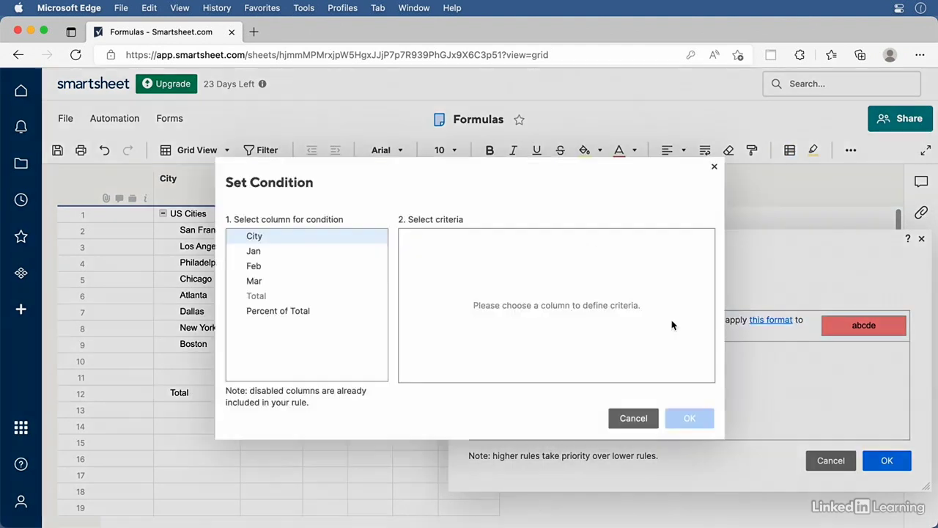
pyautogui.click(268, 312)
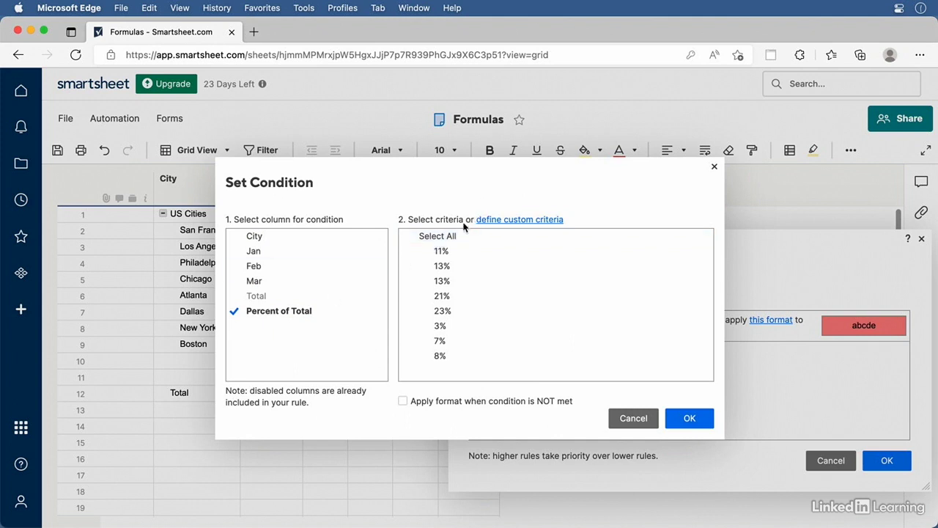
# Set the criterion to Percent of Total greater than 0.15 and apply the rule
pyautogui.click(501, 219)
pyautogui.click(461, 238)
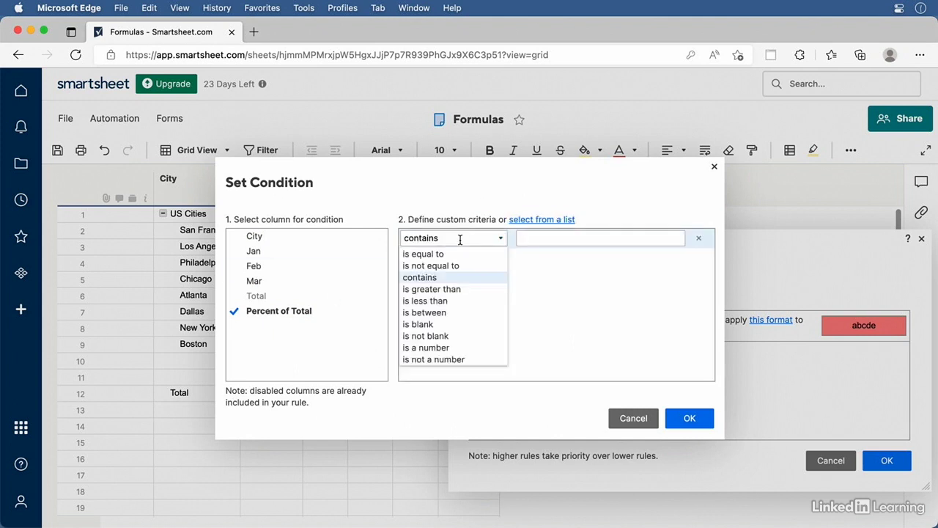
pyautogui.click(457, 290)
pyautogui.click(607, 243)
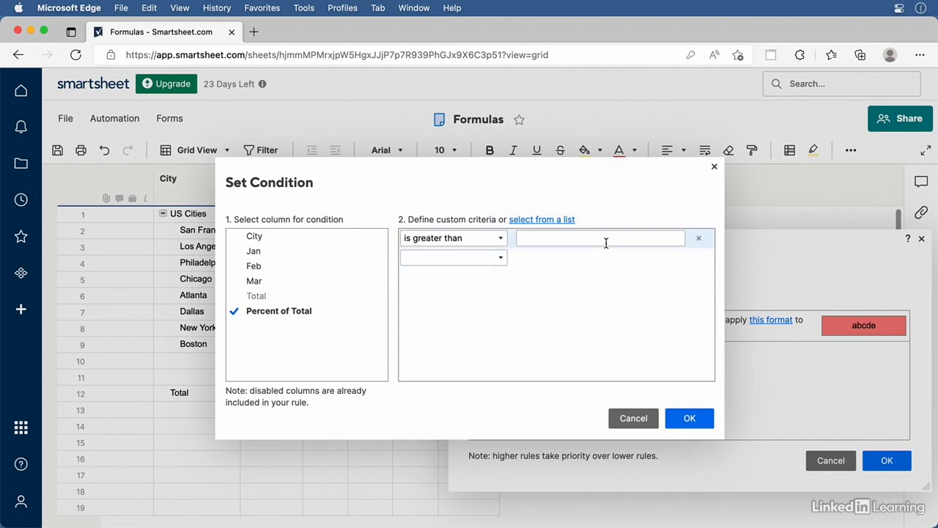
pyautogui.write('0.15')
pyautogui.click(692, 418)
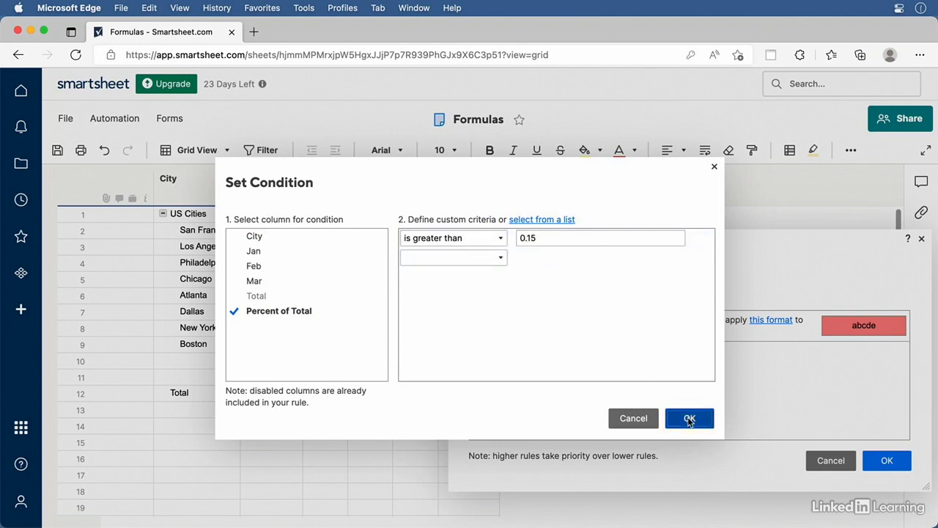
pyautogui.click(887, 462)
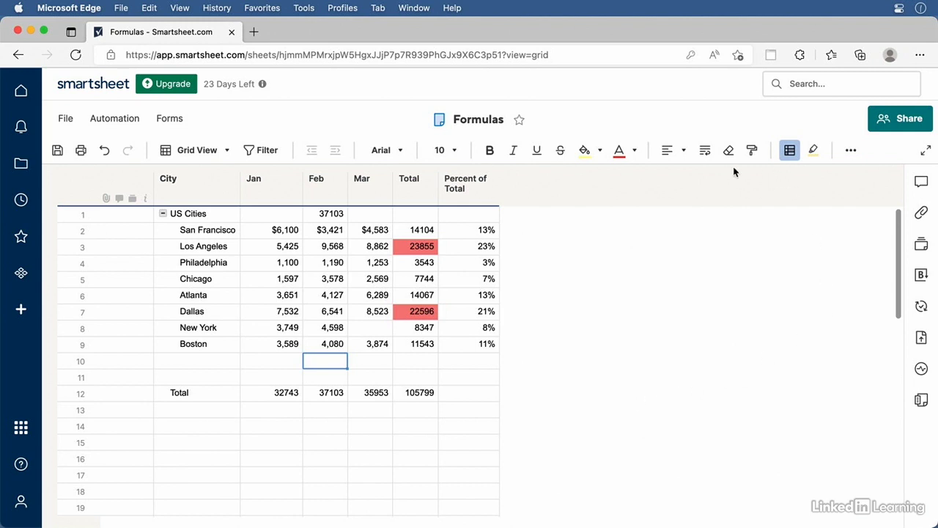
# Disable the Total highlighting rule in the Conditional Formatting rules
pyautogui.click(790, 152)
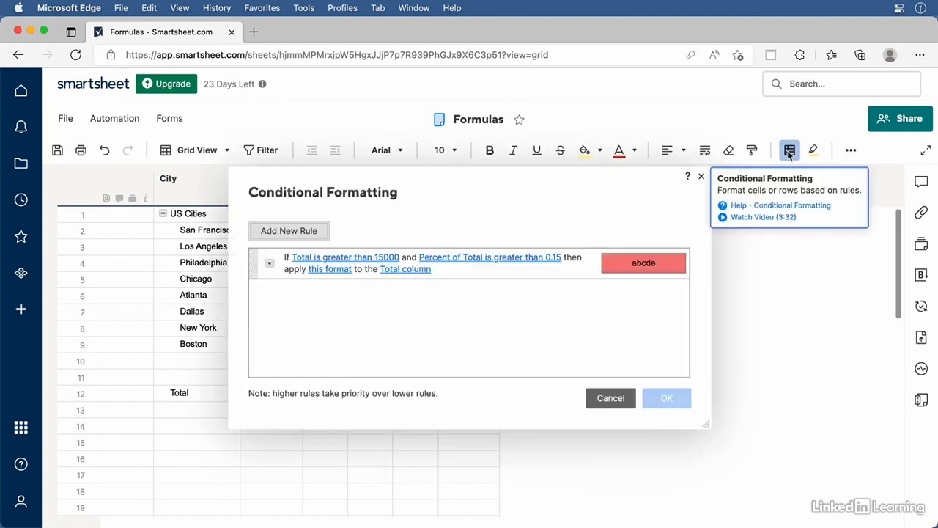
pyautogui.click(269, 263)
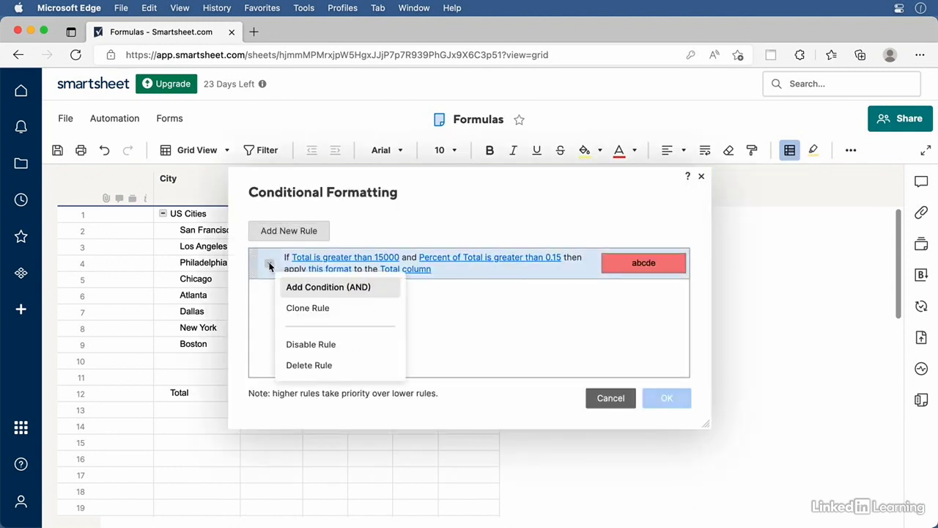
pyautogui.click(320, 347)
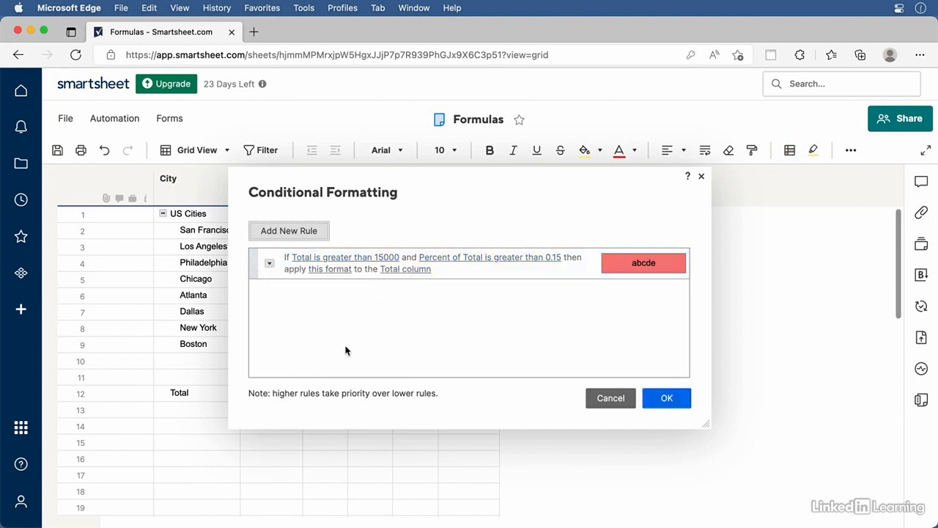
pyautogui.click(667, 398)
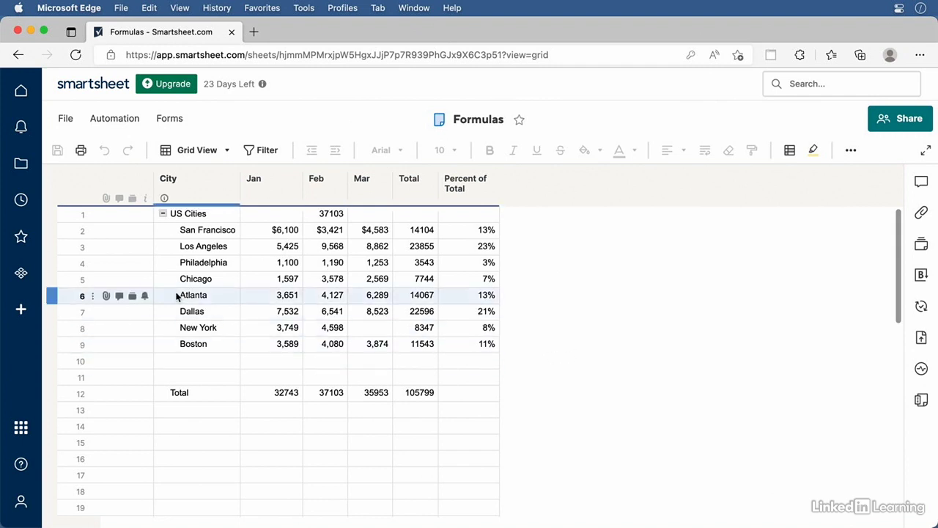
# Open the Quarterly Projects sheet from the Browse list
pyautogui.click(22, 167)
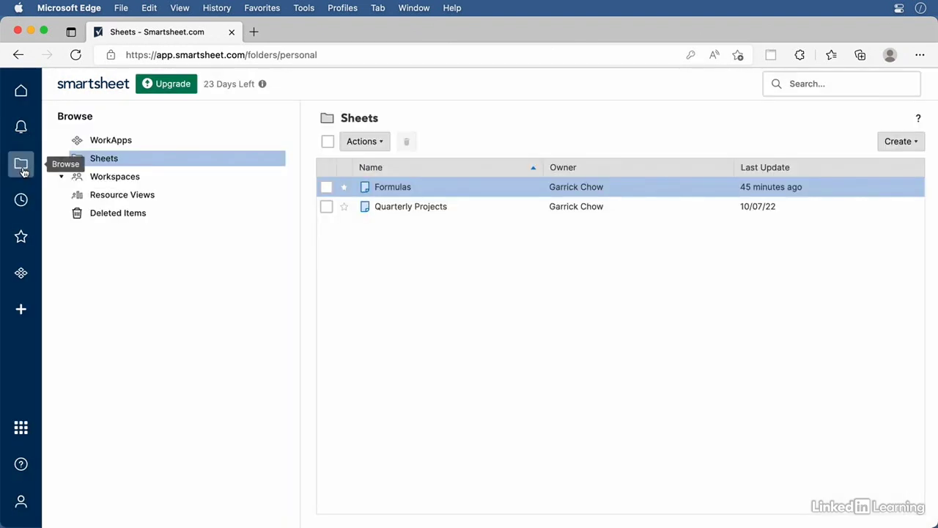
pyautogui.click(405, 209)
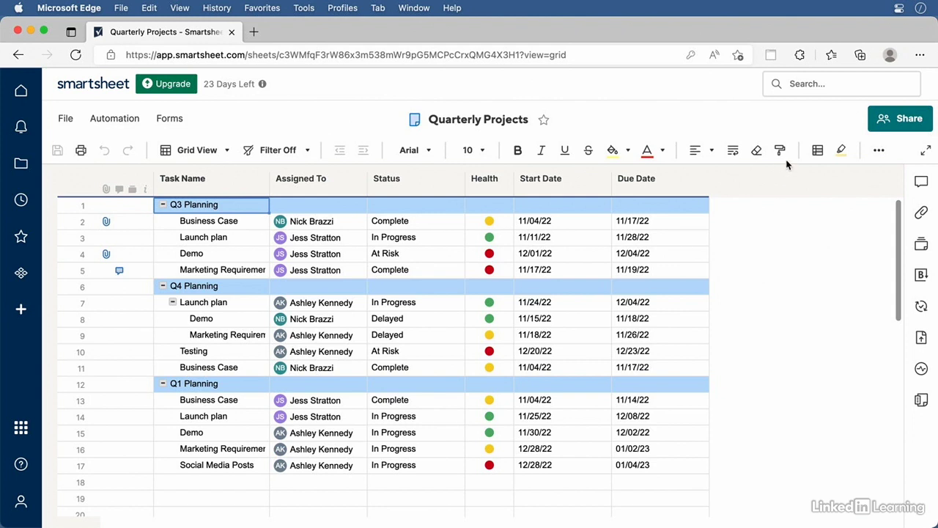
# Create a conditional formatting rule matching rows where Assigned To is one particular team member
pyautogui.click(817, 151)
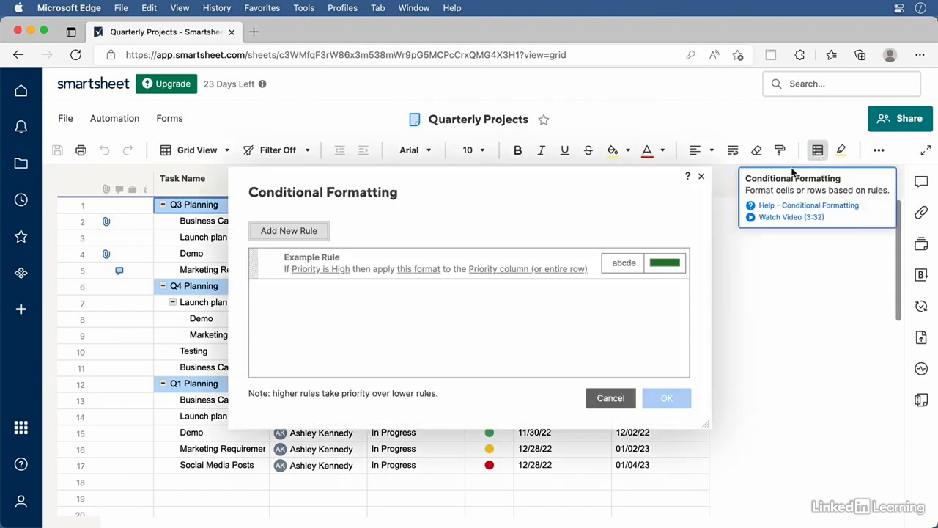
pyautogui.click(289, 233)
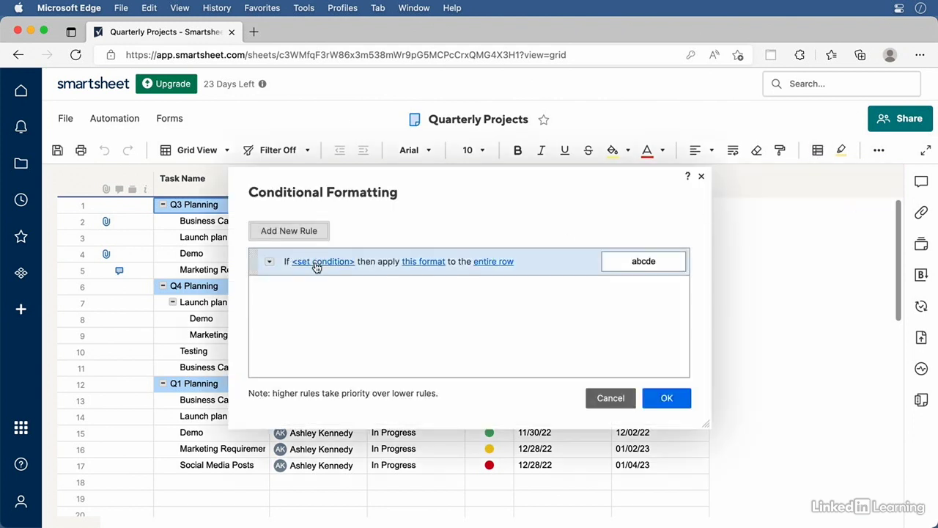
pyautogui.click(316, 262)
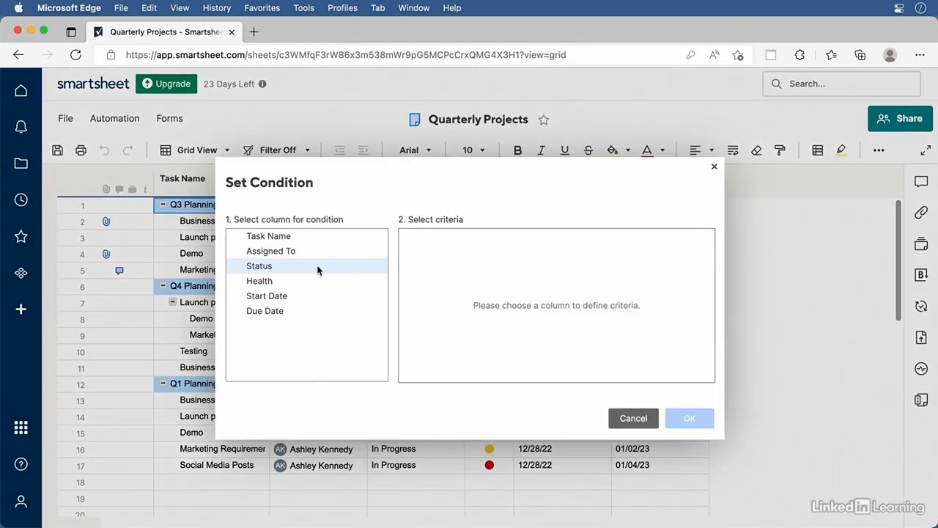
pyautogui.click(281, 252)
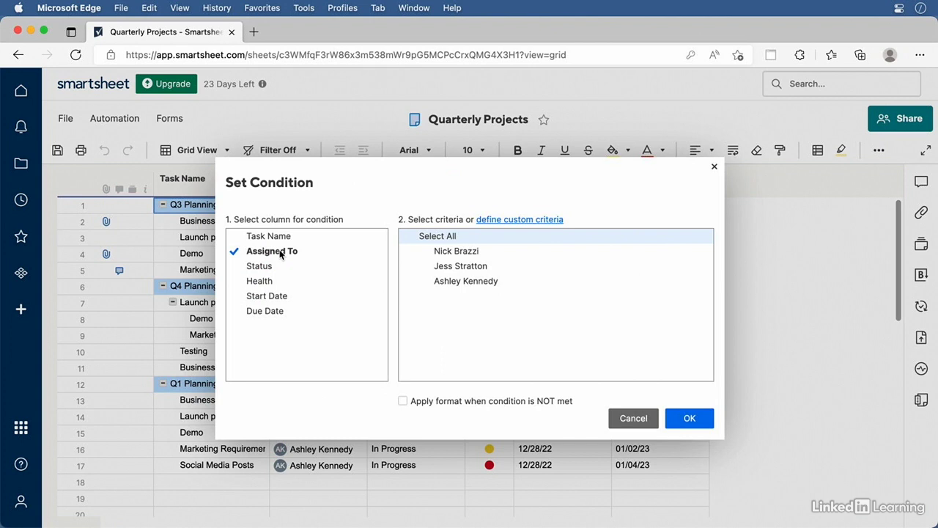
pyautogui.click(460, 267)
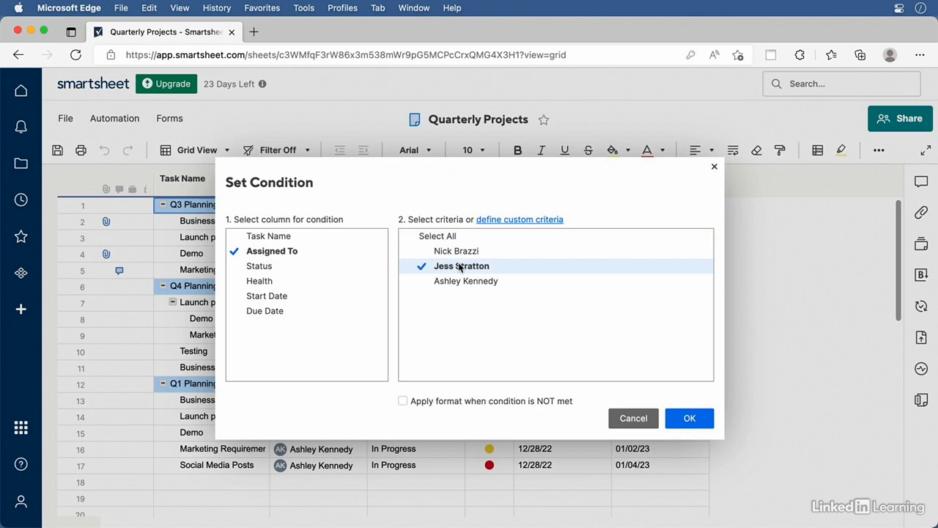
pyautogui.click(689, 418)
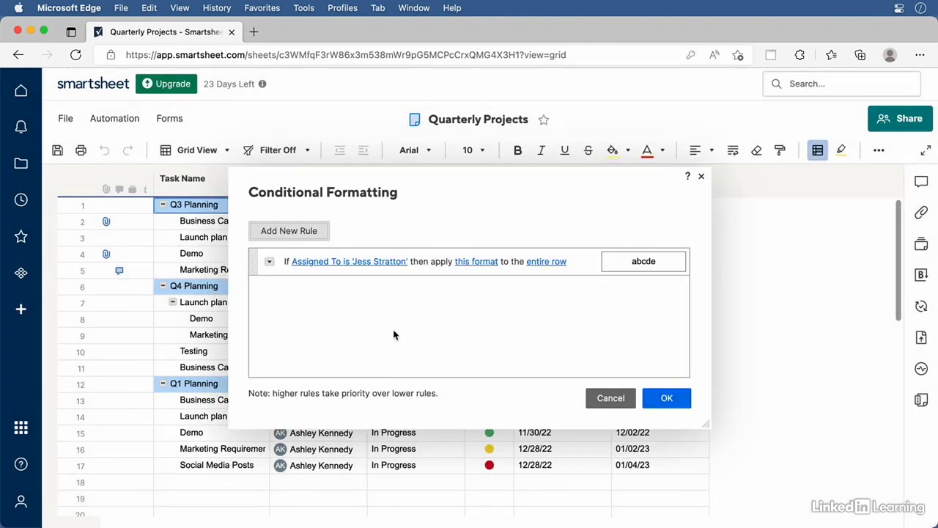
# Give the rule a light green background so matching rows are shaded
pyautogui.click(484, 264)
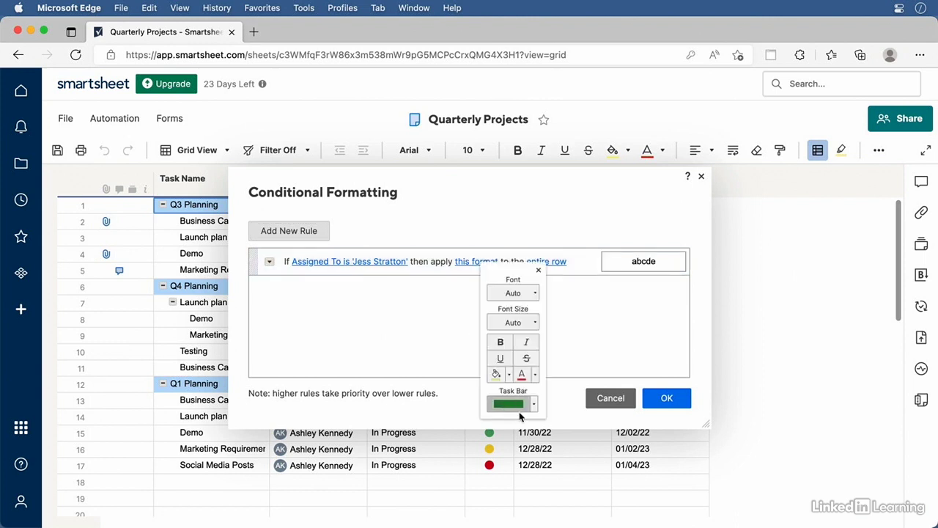
pyautogui.click(509, 374)
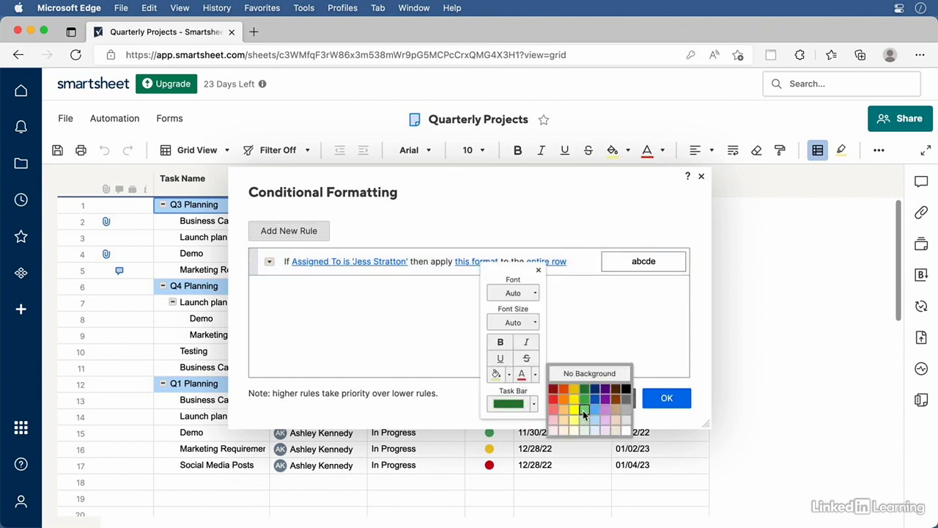
pyautogui.click(585, 420)
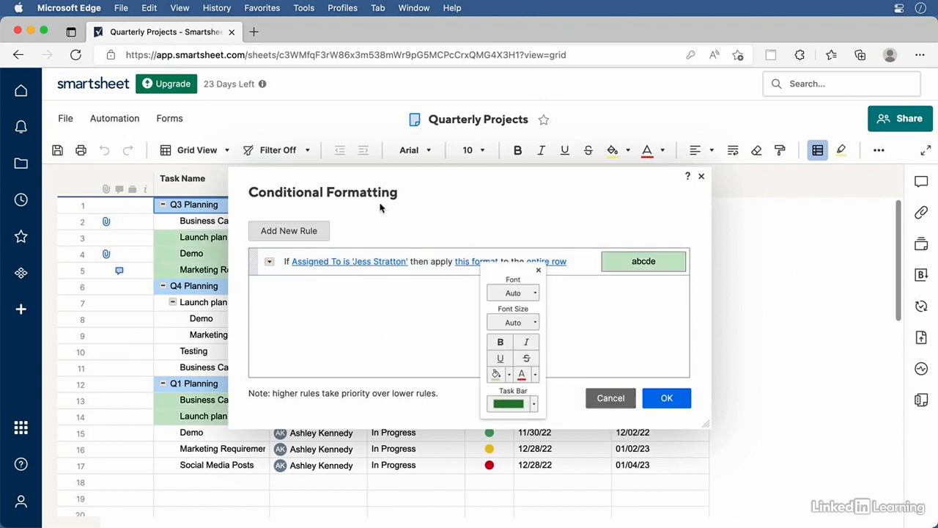
pyautogui.moveTo(361, 177); pyautogui.dragTo(453, 194)
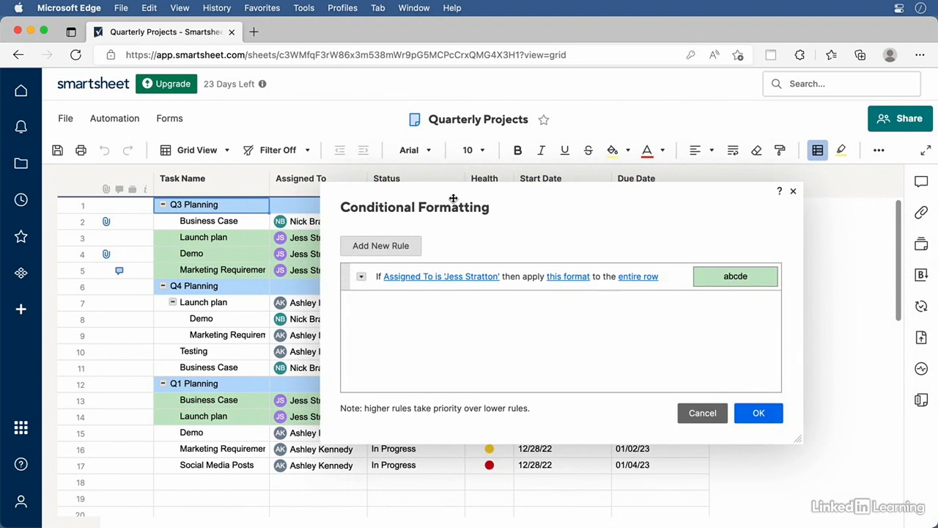
# Clone the Assigned To rule and switch its condition to the second team member
pyautogui.click(362, 278)
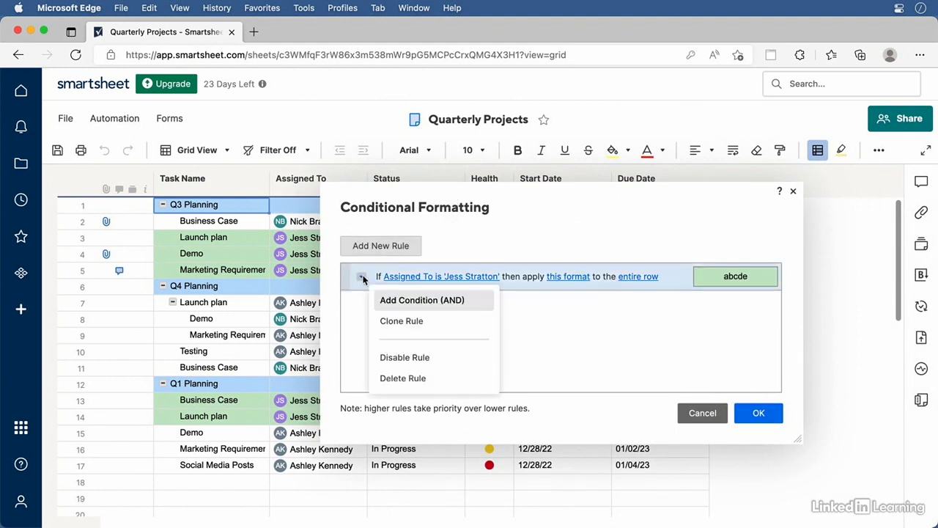
pyautogui.click(393, 323)
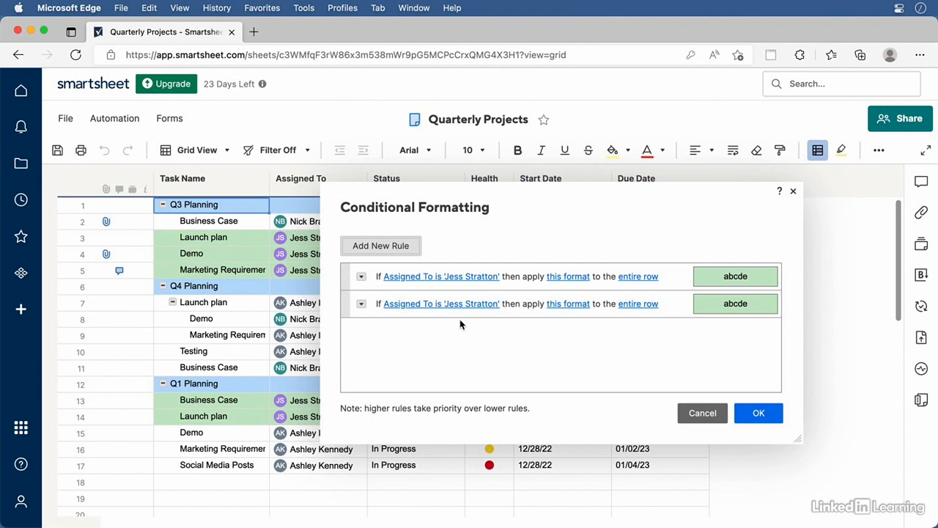
pyautogui.click(454, 302)
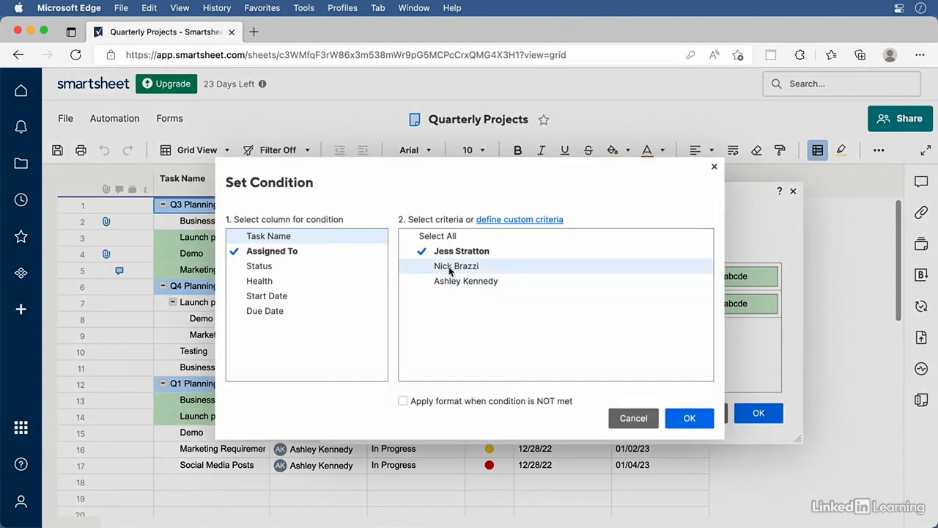
pyautogui.click(450, 268)
pyautogui.click(430, 252)
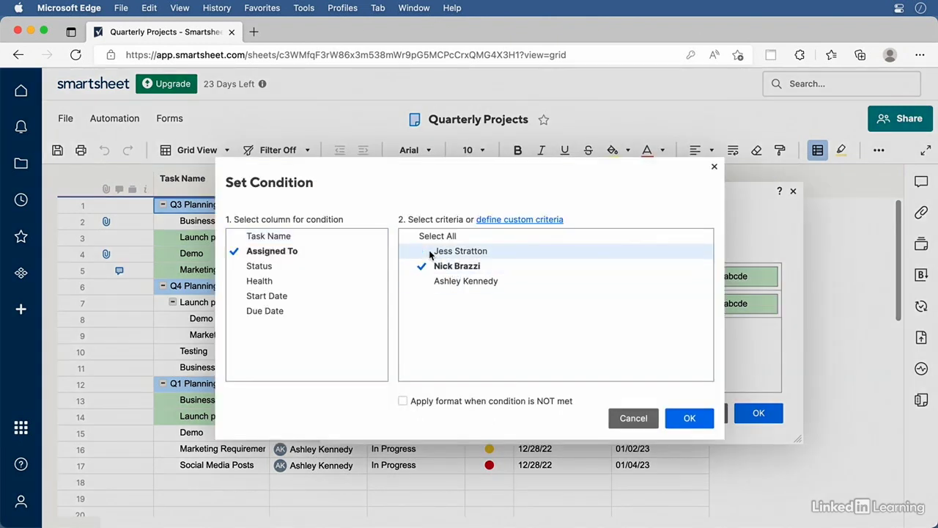
pyautogui.click(676, 422)
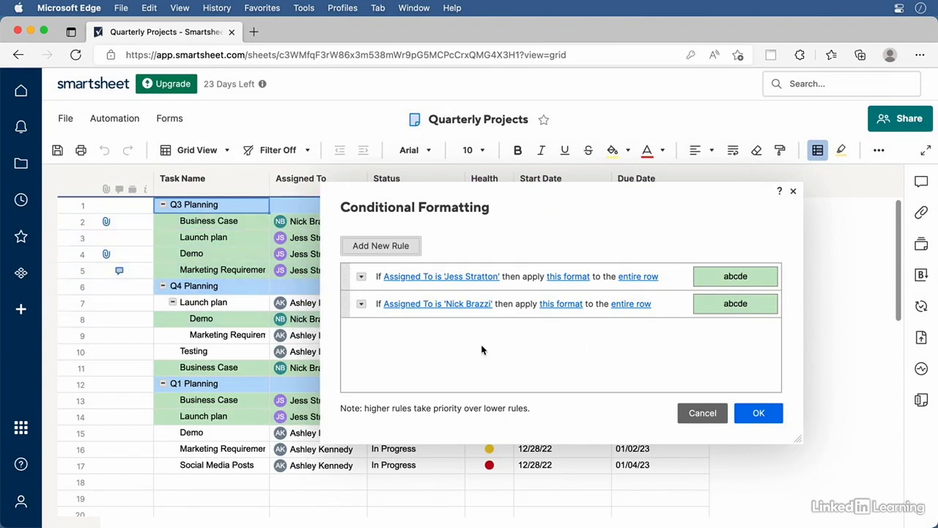
# Give the cloned rule a pale yellow background and apply the rules
pyautogui.click(564, 311)
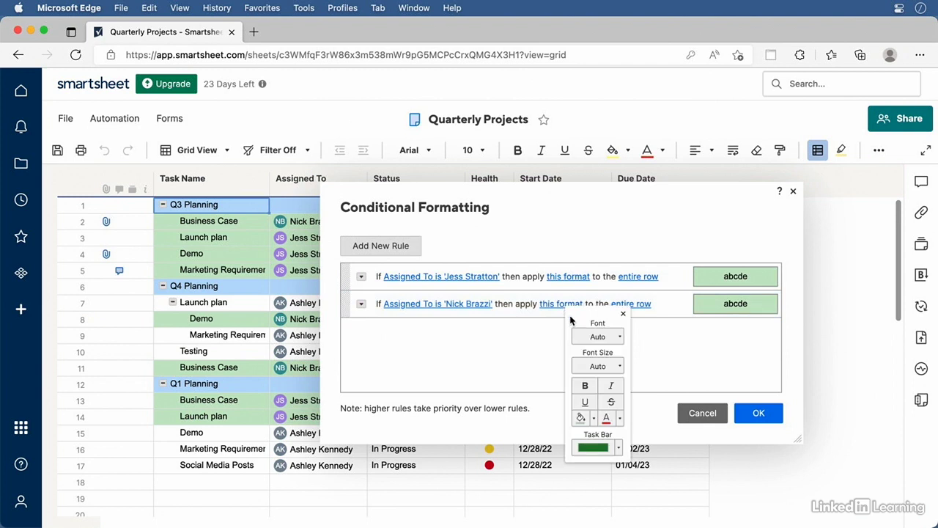
pyautogui.click(594, 419)
pyautogui.click(658, 463)
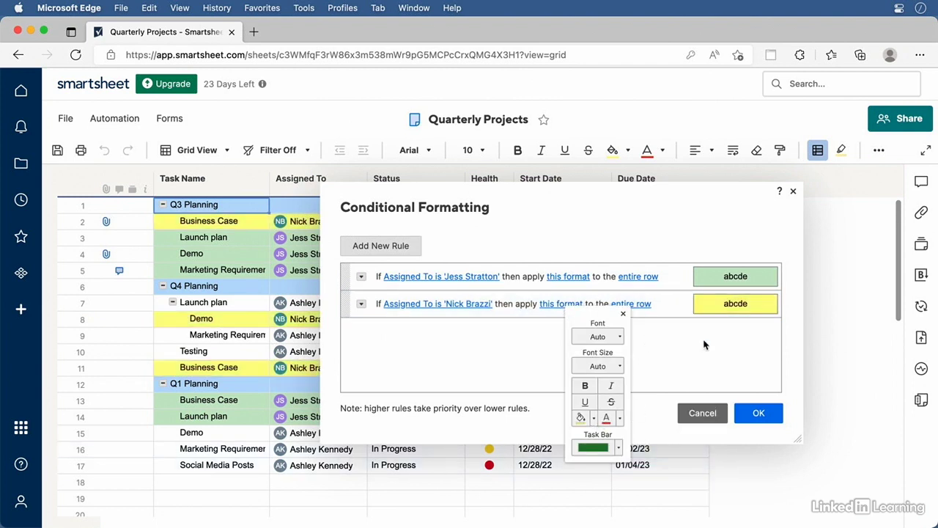
pyautogui.click(763, 417)
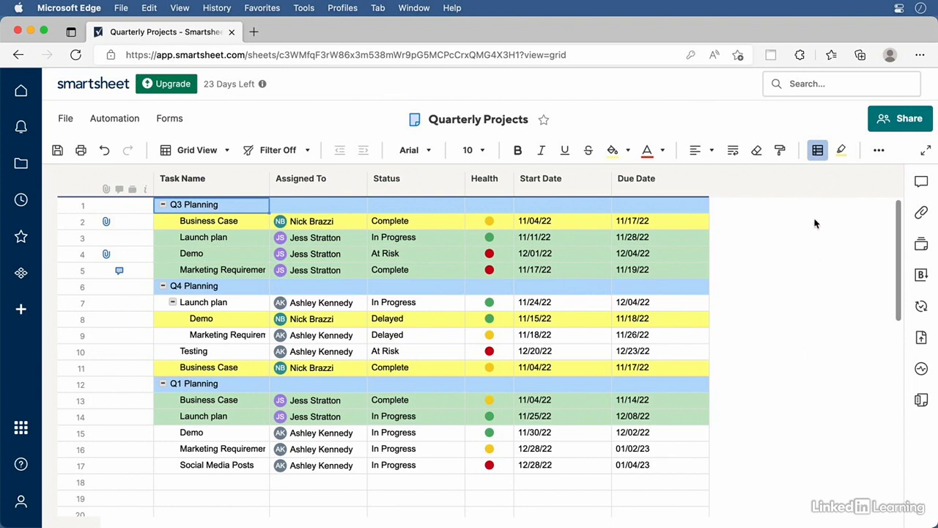
# Add an AND condition Status is Delayed to the first team member's green rule
pyautogui.click(818, 150)
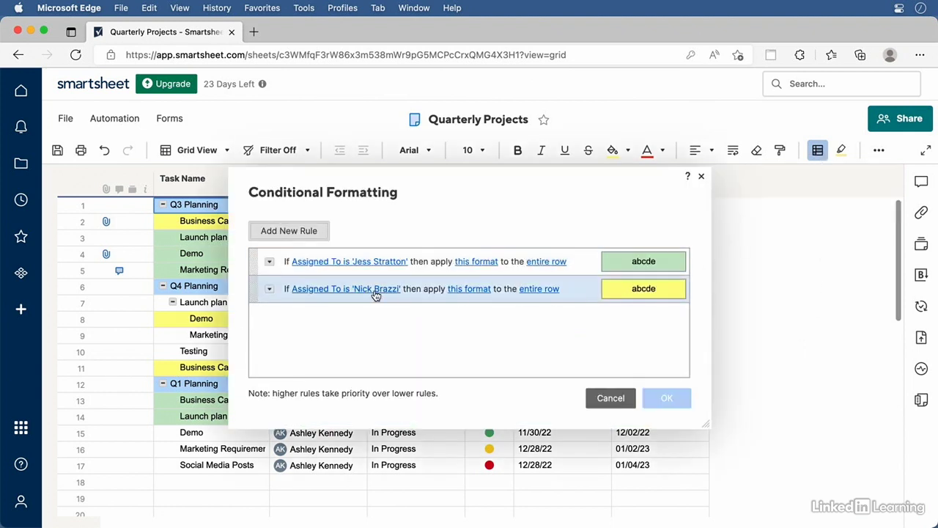
pyautogui.click(269, 262)
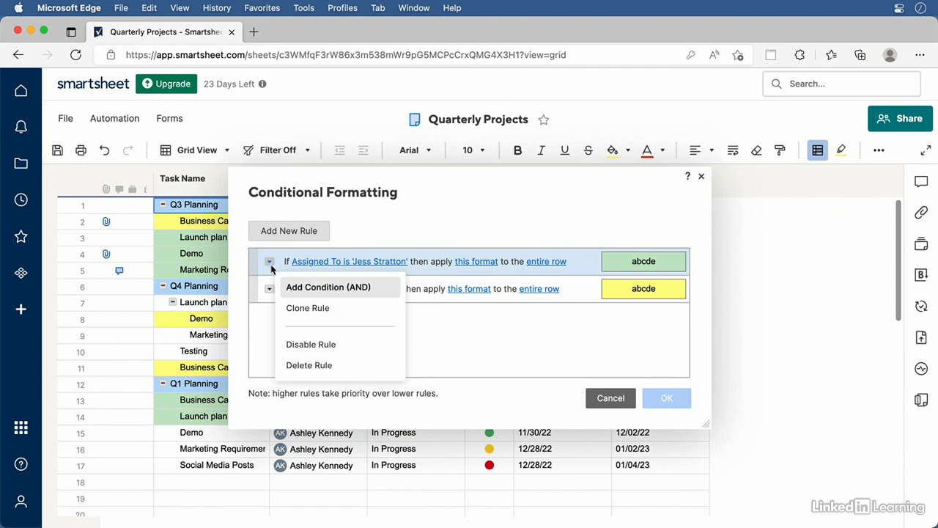
pyautogui.click(328, 289)
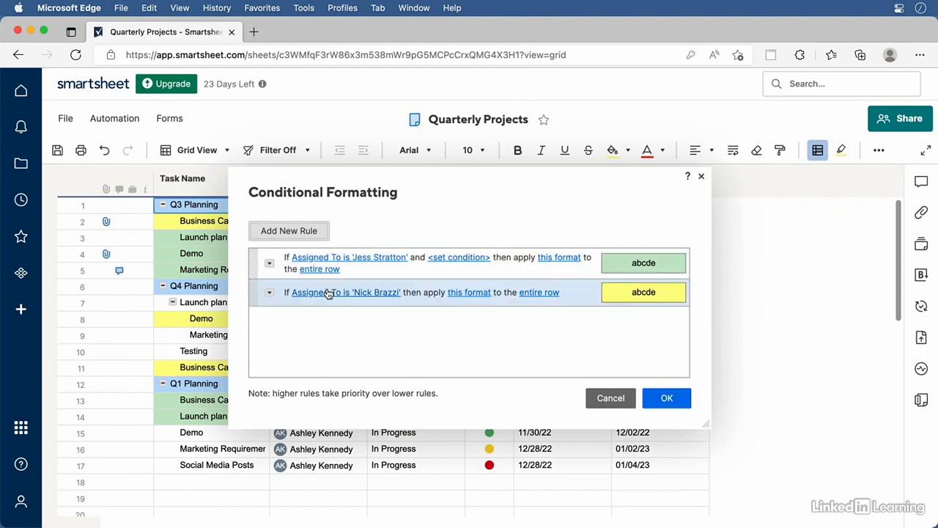
pyautogui.click(468, 258)
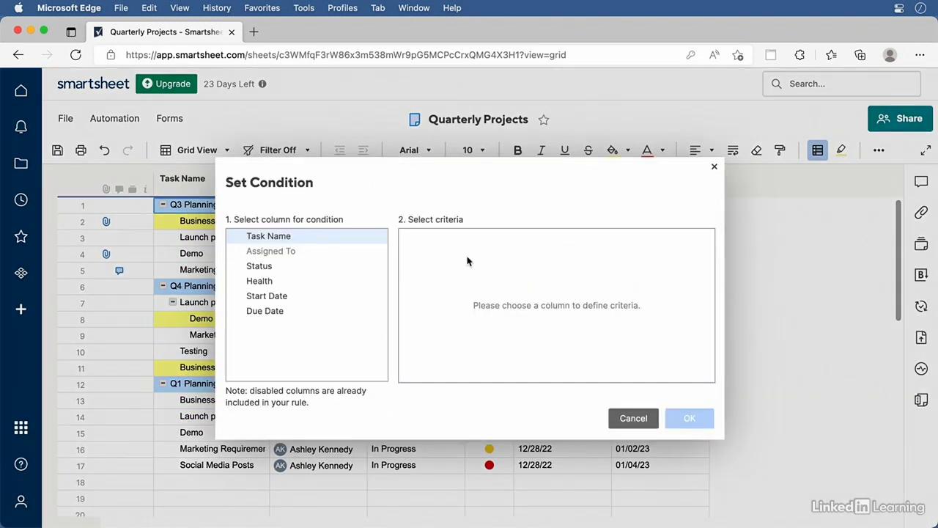
pyautogui.click(267, 270)
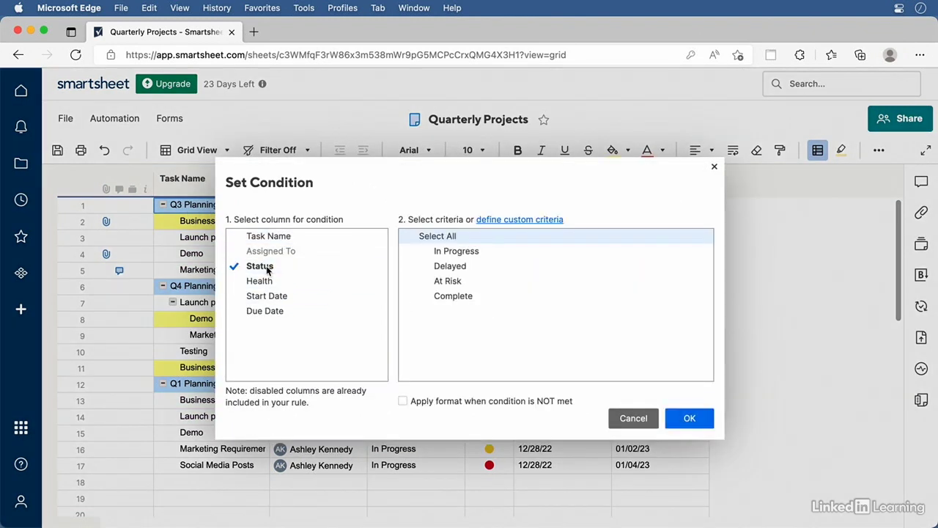
pyautogui.click(469, 270)
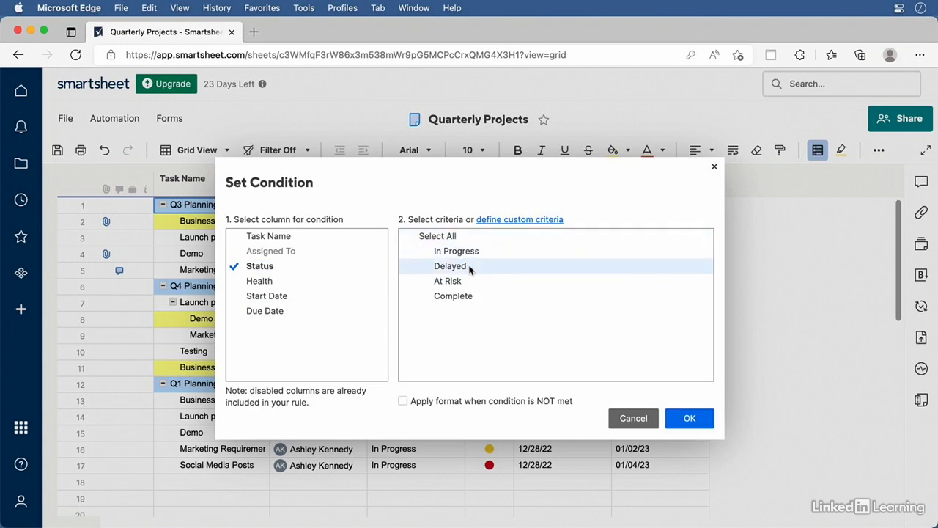
pyautogui.click(469, 268)
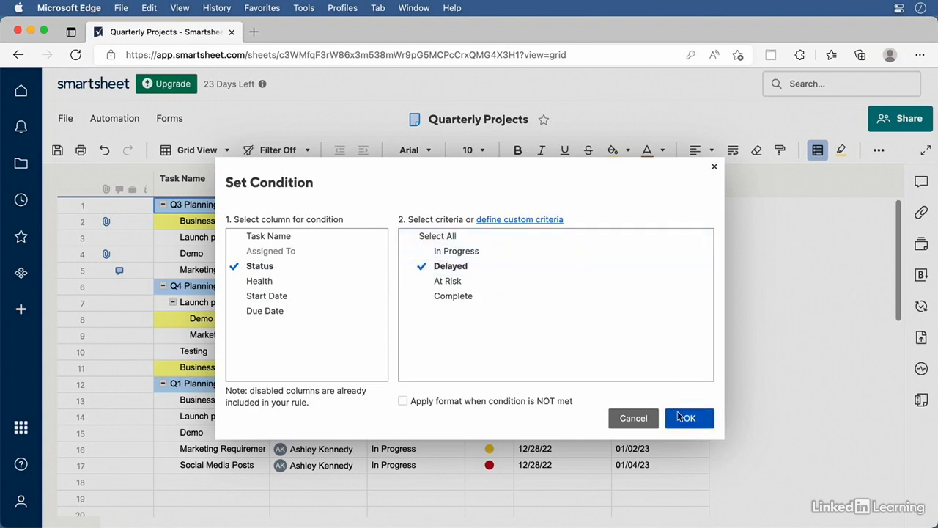
pyautogui.click(689, 418)
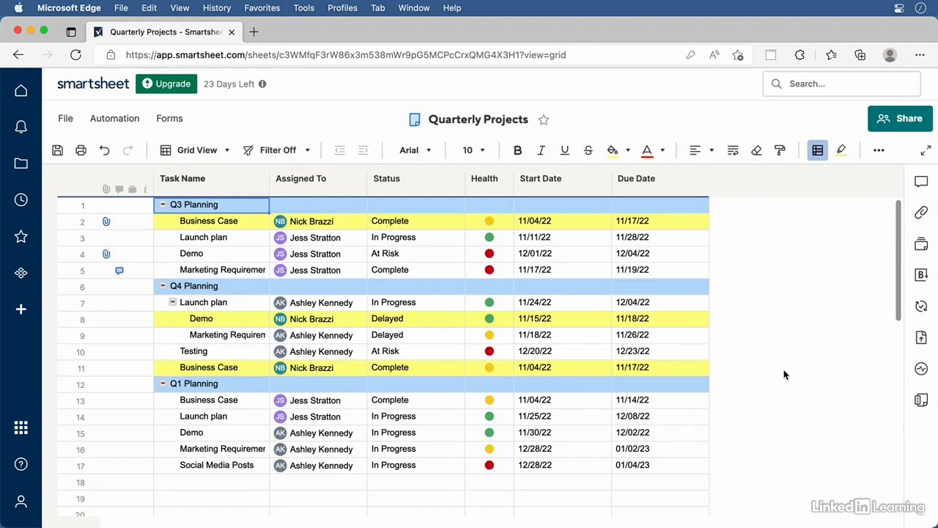
# Set row 14's Launch plan Status to Delayed
pyautogui.click(419, 418)
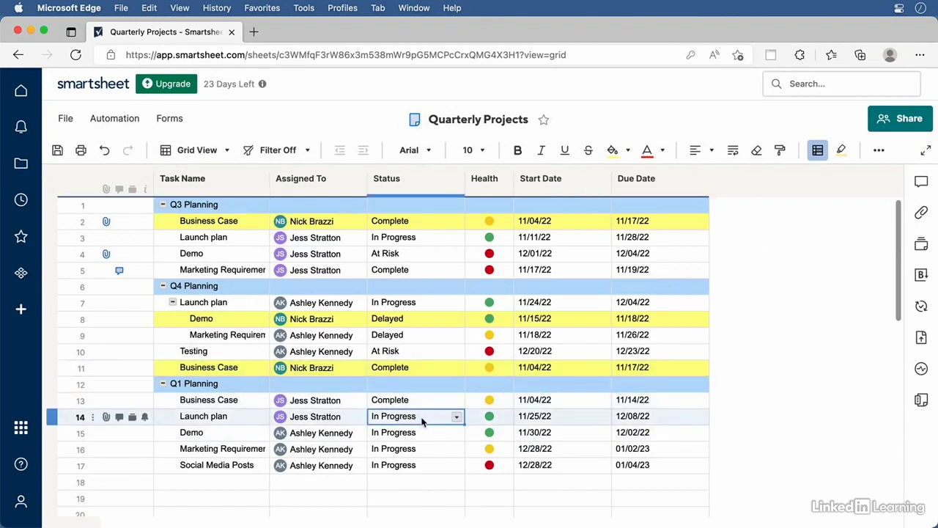
pyautogui.click(456, 417)
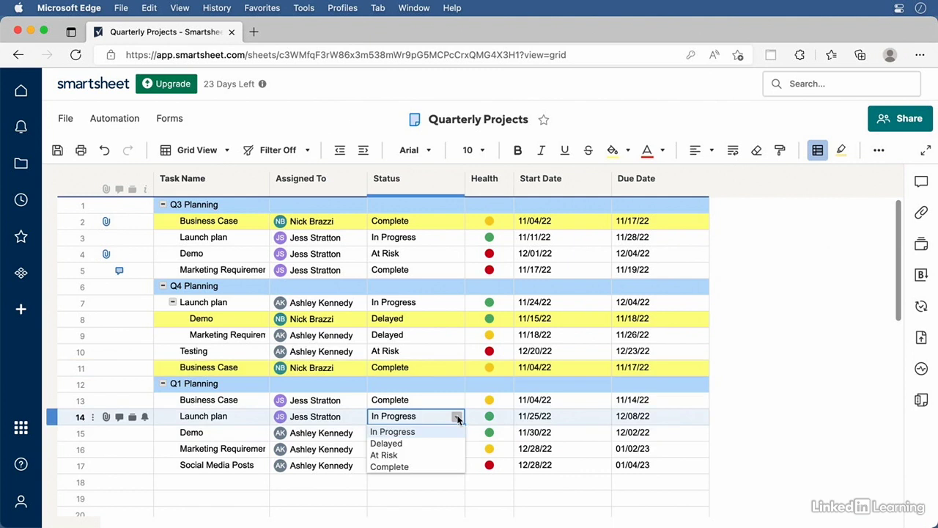
pyautogui.click(421, 443)
pyautogui.click(819, 425)
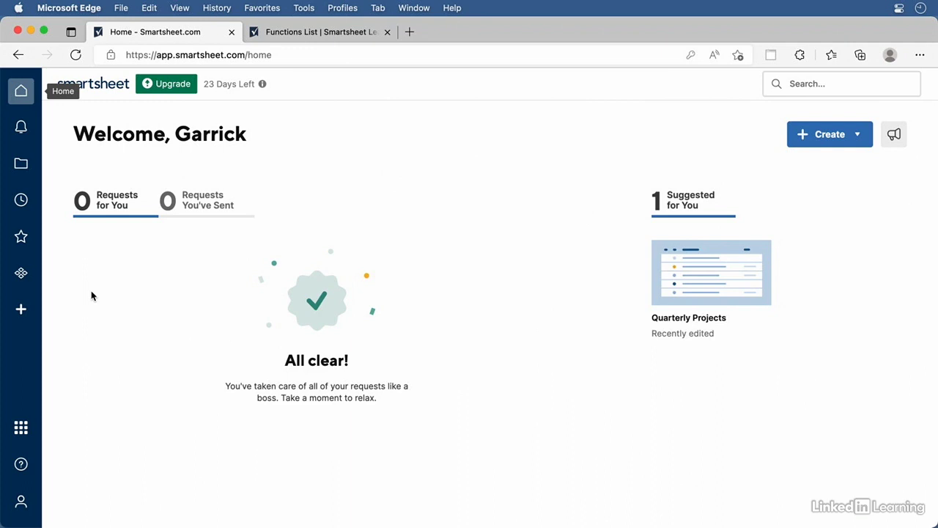
# Import the Microsoft Excel file 02_01_formulas.xlsx and proceed to its Import Settings
pyautogui.click(22, 310)
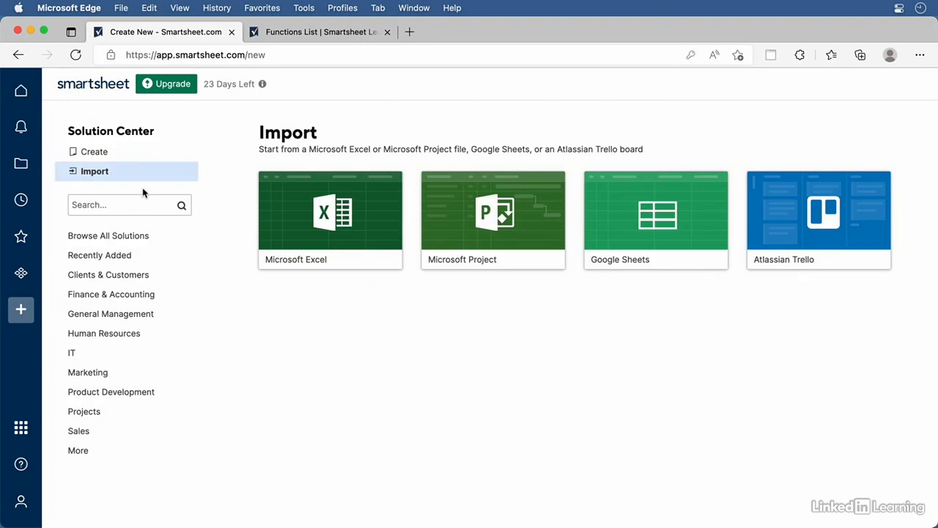
pyautogui.click(339, 233)
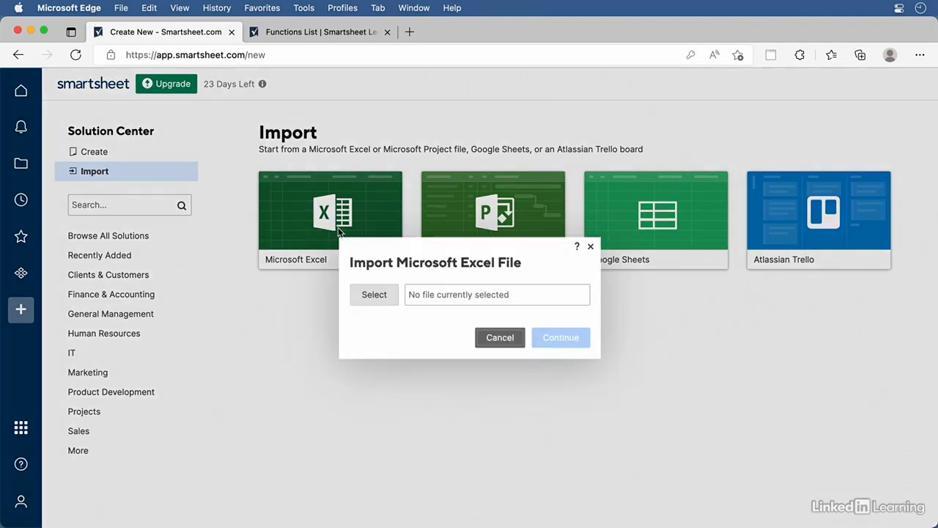
pyautogui.click(384, 300)
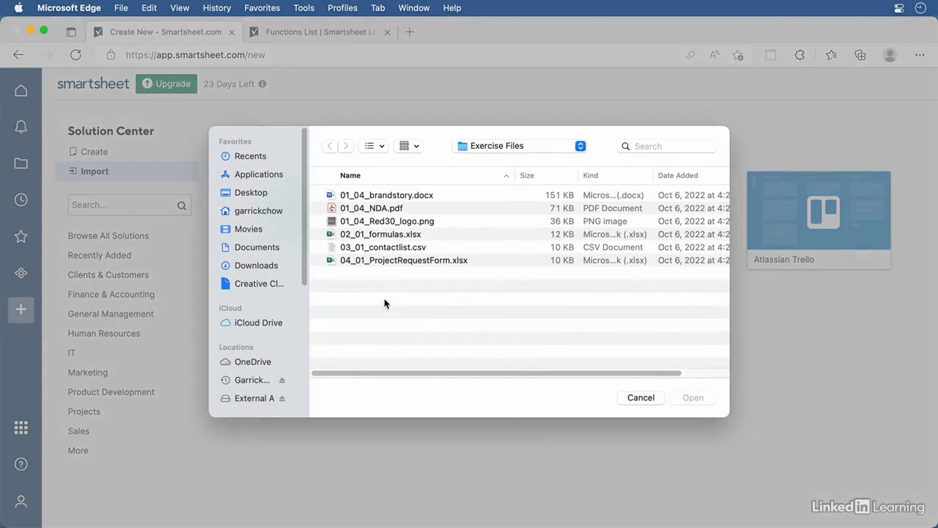
pyautogui.click(336, 236)
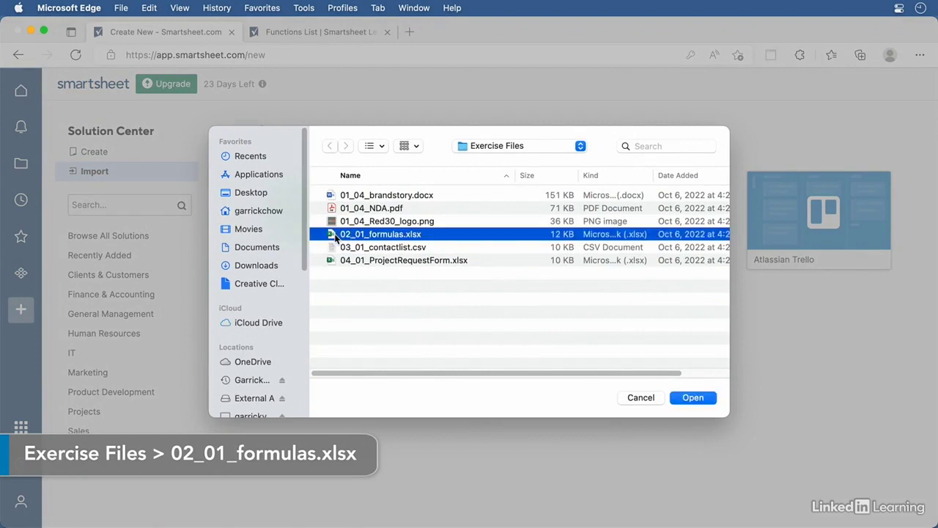
pyautogui.click(700, 400)
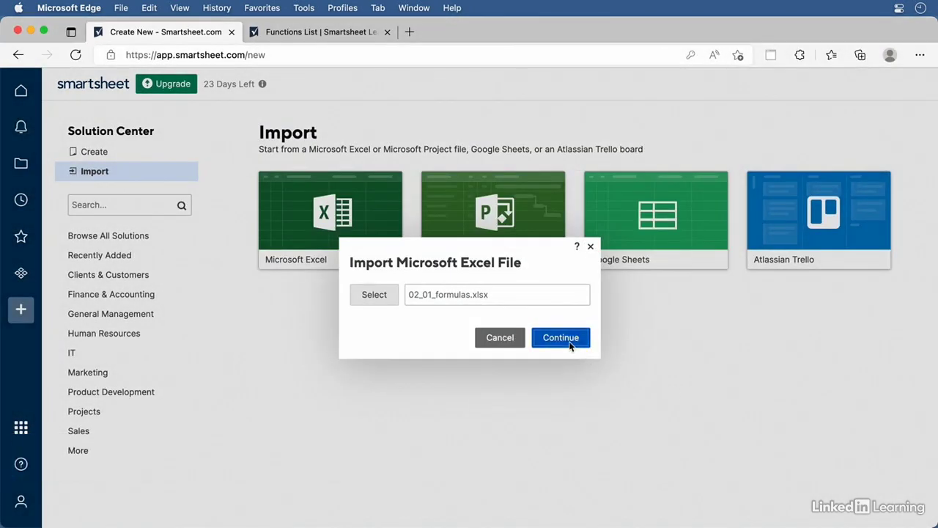
pyautogui.click(566, 339)
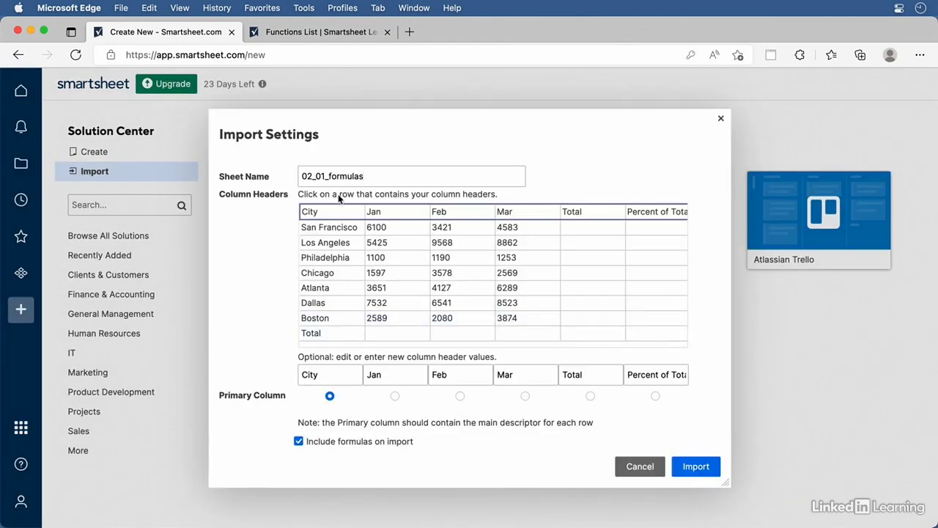
# Rename the sheet from its 02_01 prefix to Formulas and finish the import
pyautogui.moveTo(331, 177); pyautogui.dragTo(225, 149)
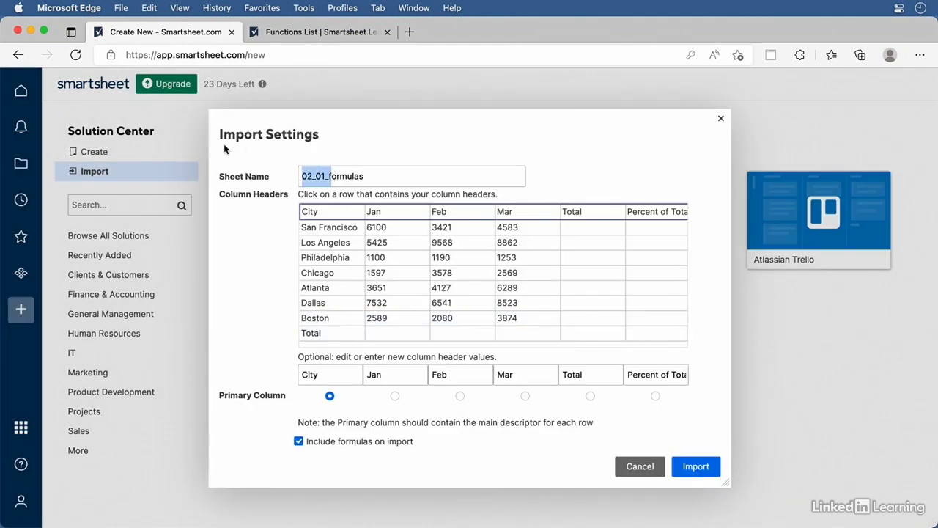
pyautogui.write('F')
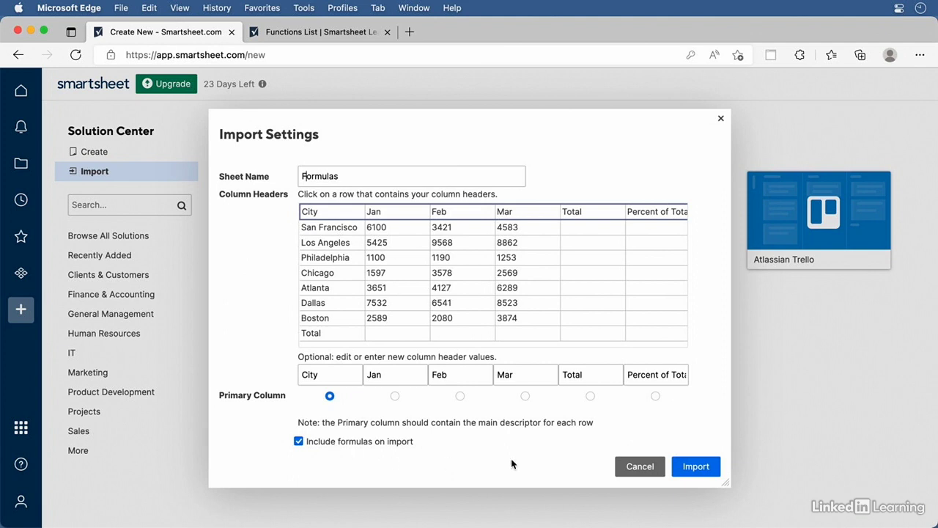
pyautogui.click(690, 467)
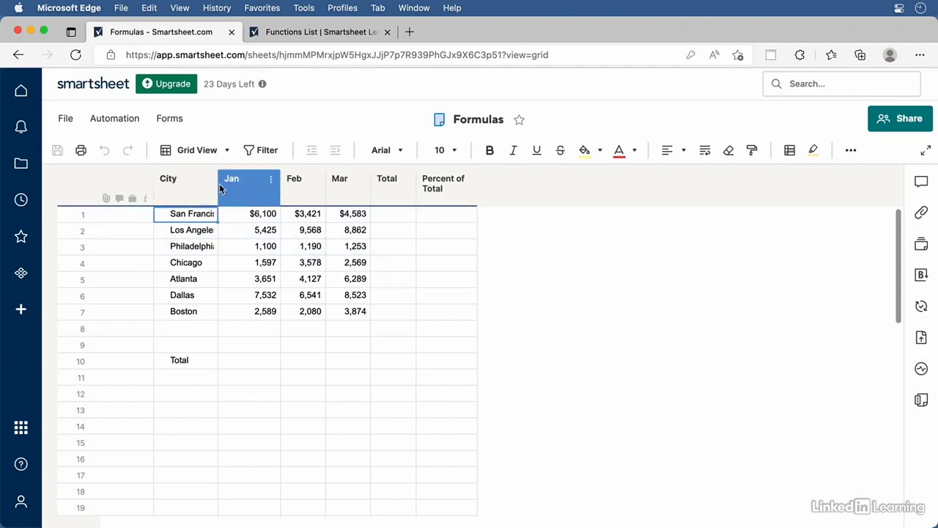
# Widen the City column to fit San Francisco and enter =6*5 in the Jan Total cell
pyautogui.moveTo(218, 183); pyautogui.dragTo(229, 184)
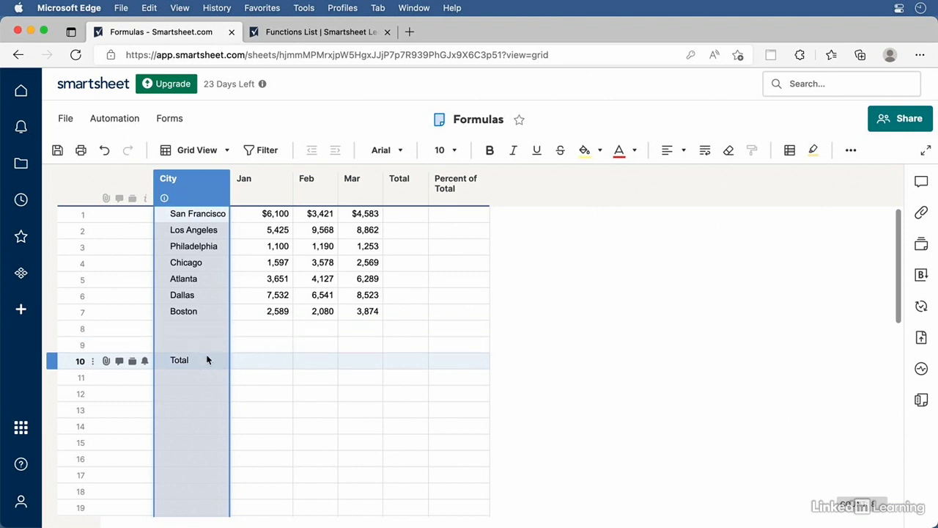
pyautogui.click(270, 364)
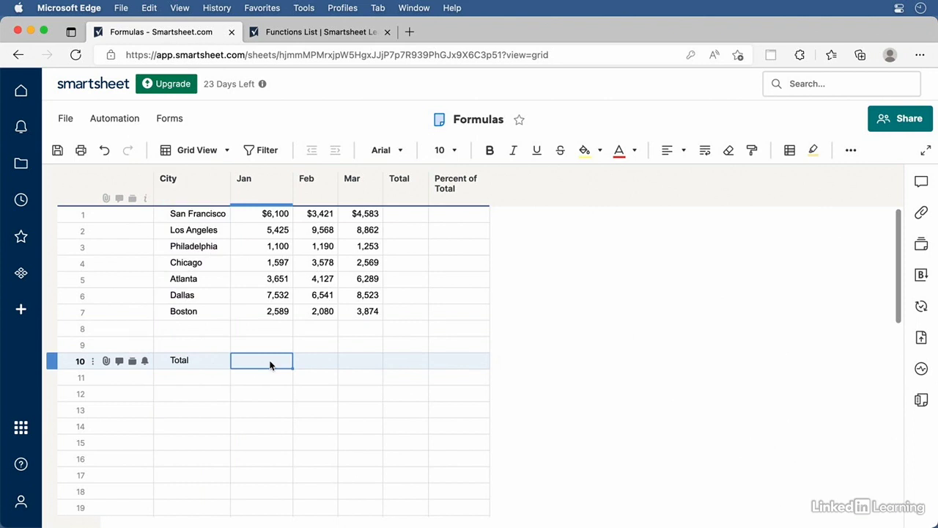
pyautogui.click(270, 365)
pyautogui.write('=')
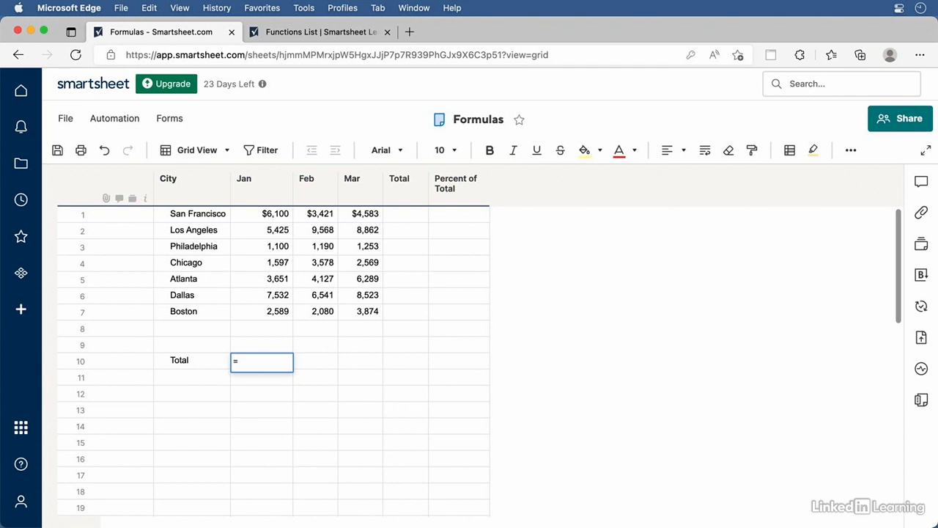
pyautogui.write('6*5')
pyautogui.press('Return')
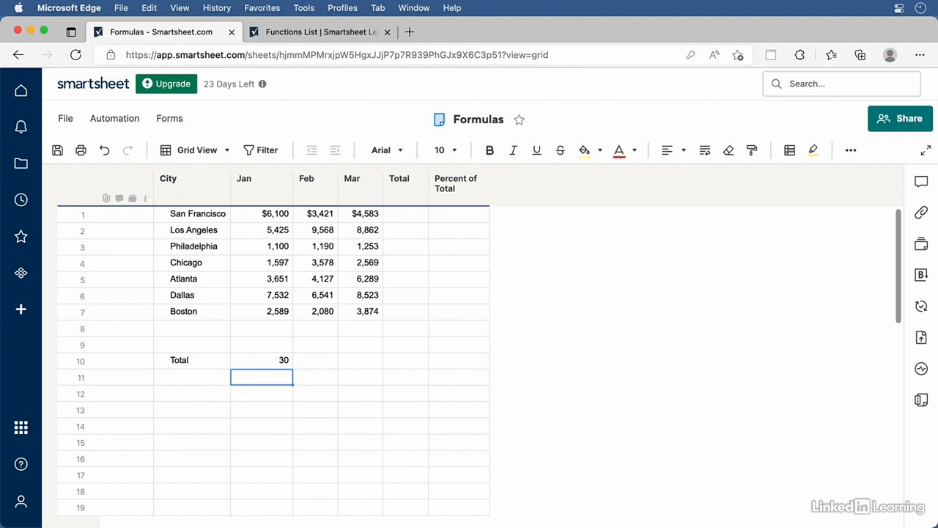
# Delete the 6*5 test formula from the Jan Total cell
pyautogui.click(276, 360)
pyautogui.click(277, 360)
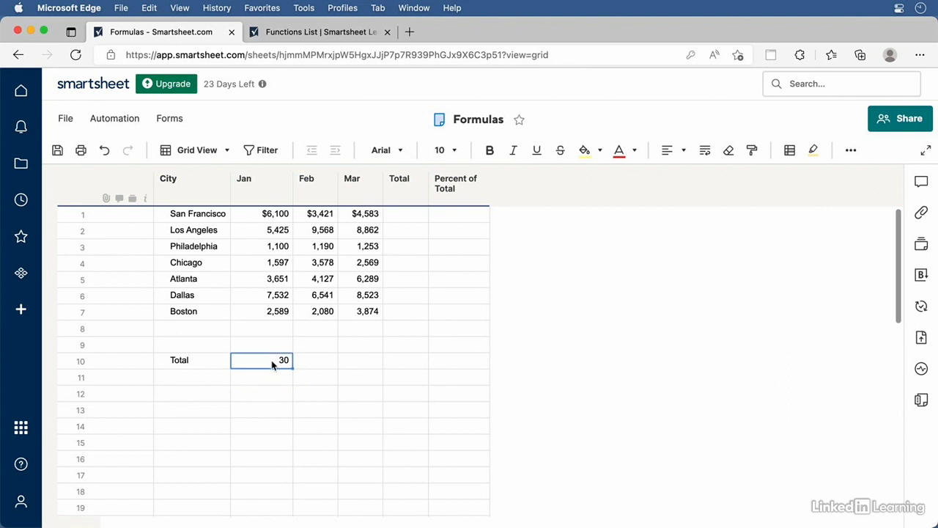
pyautogui.moveTo(272, 360); pyautogui.dragTo(230, 358)
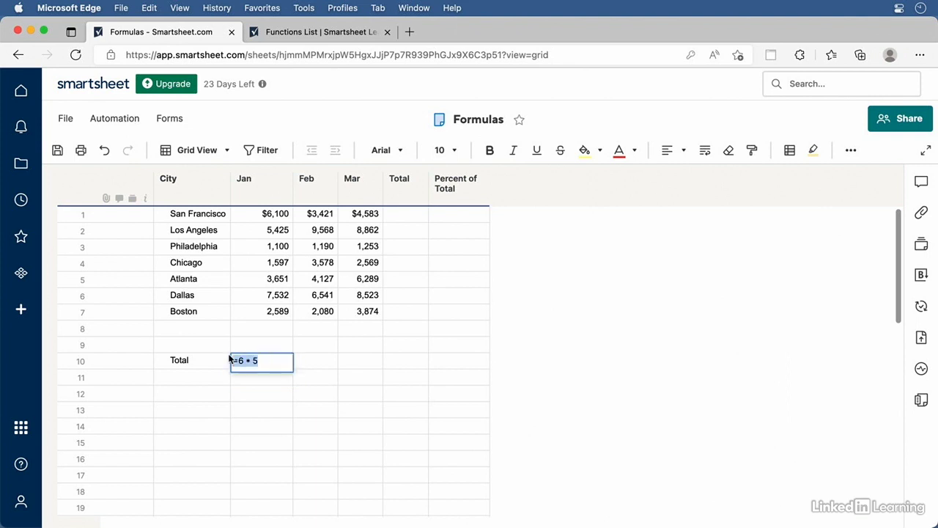
pyautogui.press('BackSpace')
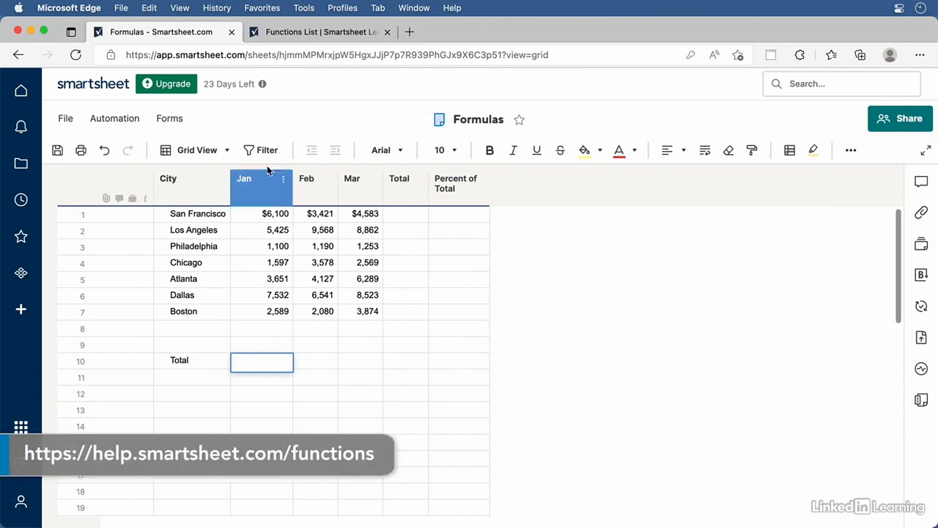
pyautogui.click(312, 33)
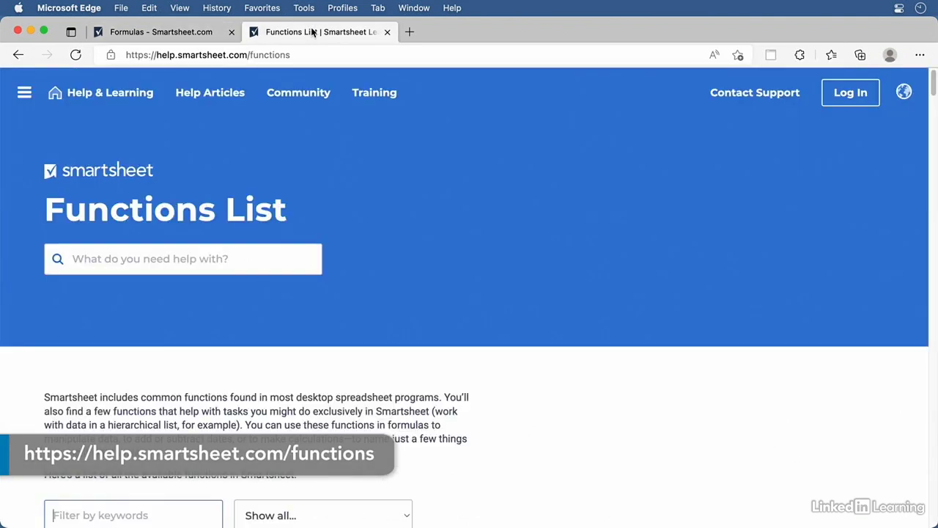
# Filter the Functions List by 'sum' to find SUM, SUMIF and SUMIFS, then return to Formulas
pyautogui.scroll(-10, 626, 185)
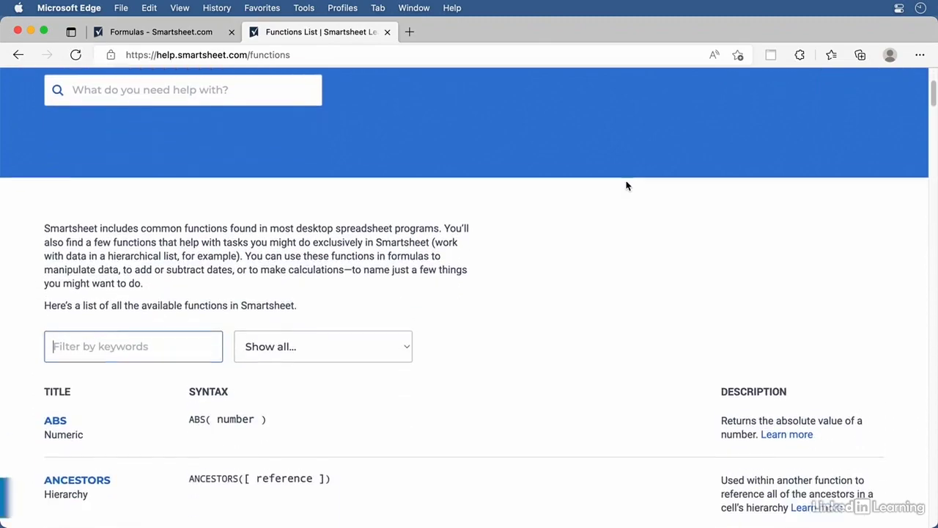
pyautogui.scroll(-5, 627, 186)
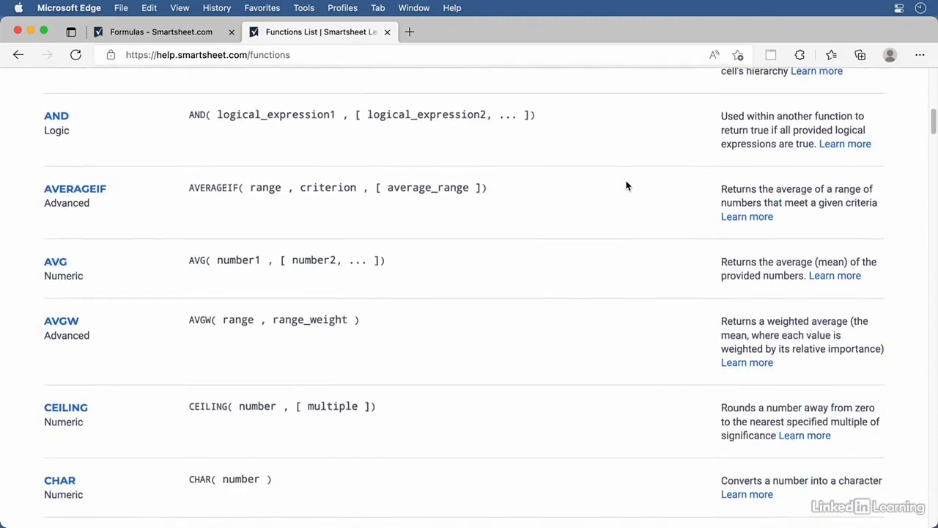
pyautogui.scroll(-3, 627, 185)
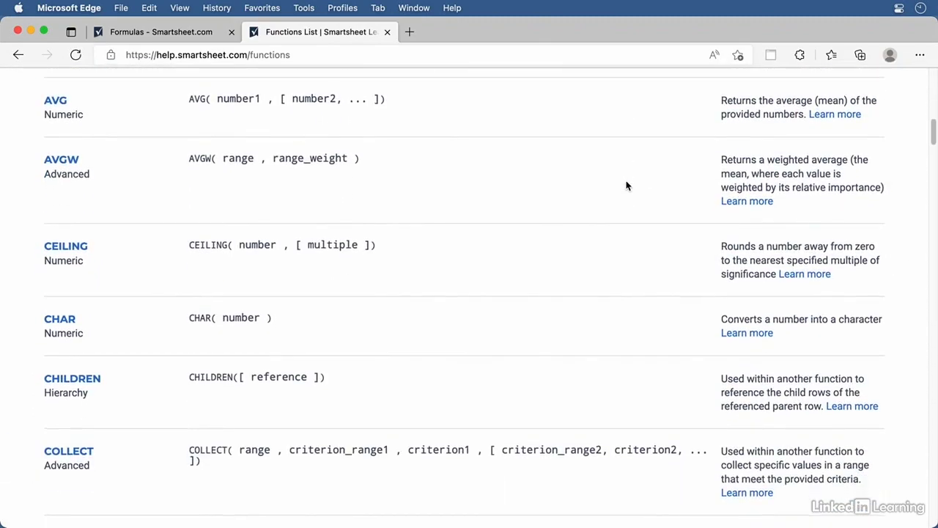
pyautogui.scroll(-5, 627, 185)
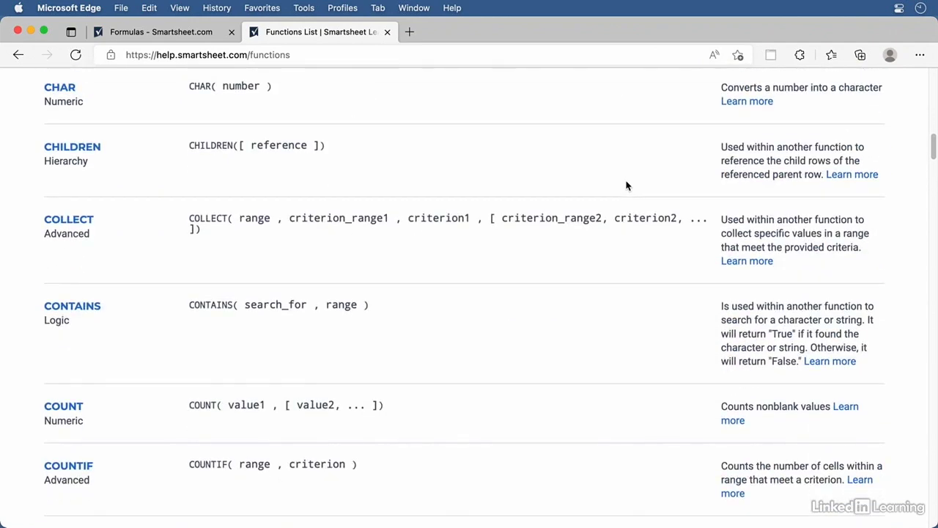
pyautogui.scroll(-6, 627, 185)
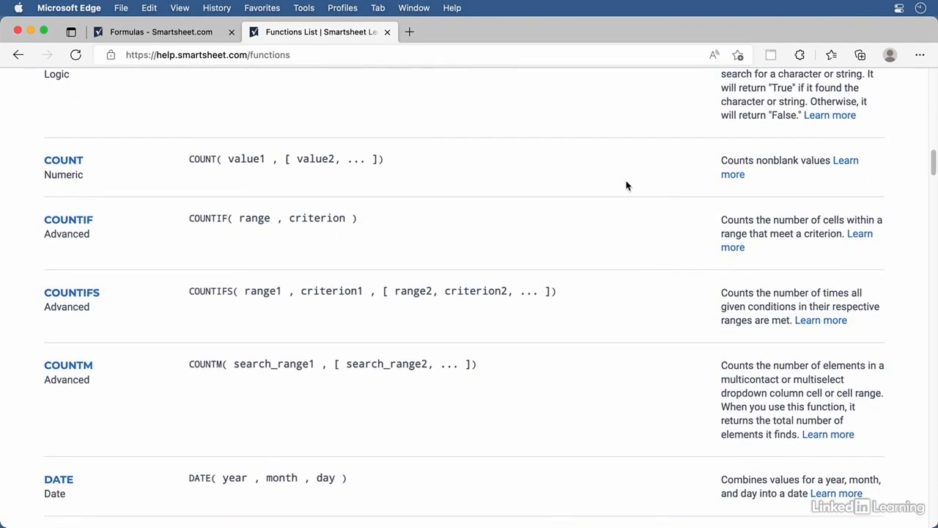
pyautogui.scroll(-6, 627, 186)
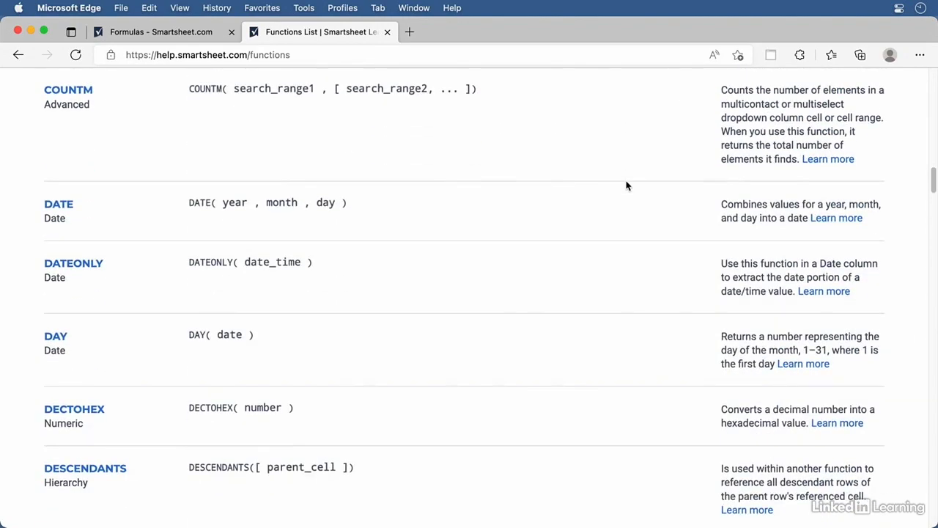
pyautogui.scroll(20, 627, 185)
pyautogui.scroll(2, 627, 185)
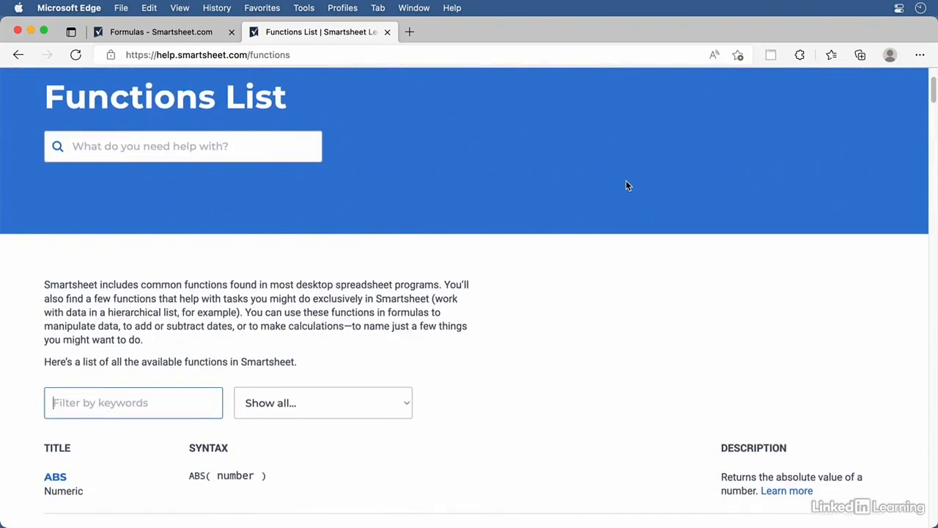
pyautogui.scroll(-1, 627, 185)
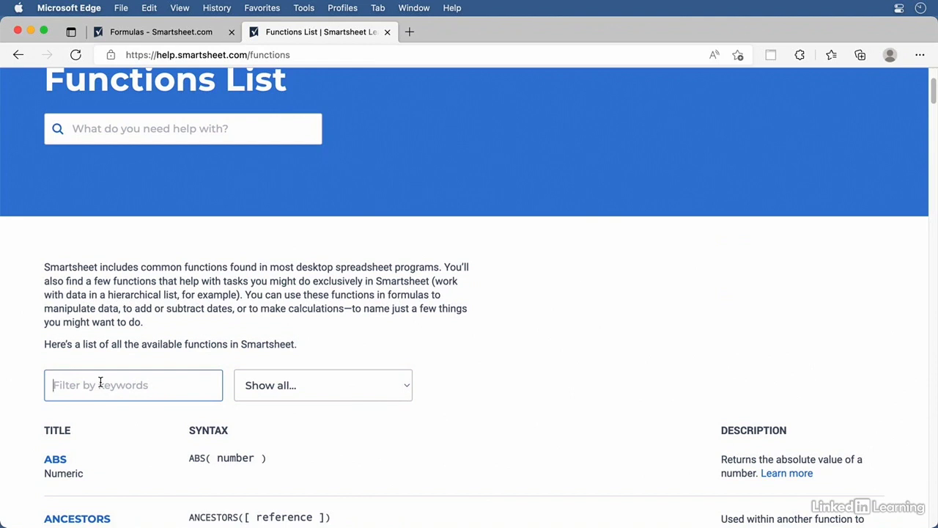
pyautogui.write('sum')
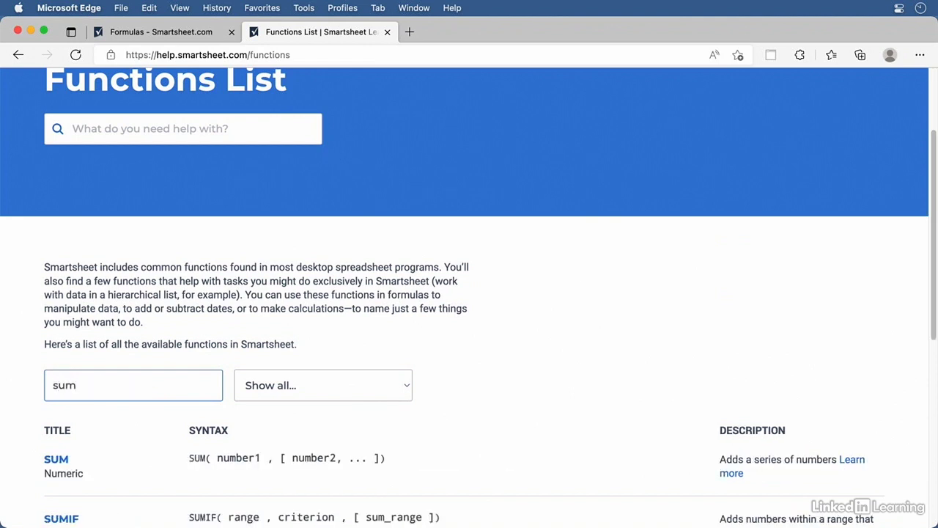
pyautogui.scroll(-1, 431, 465)
pyautogui.scroll(-4, 430, 465)
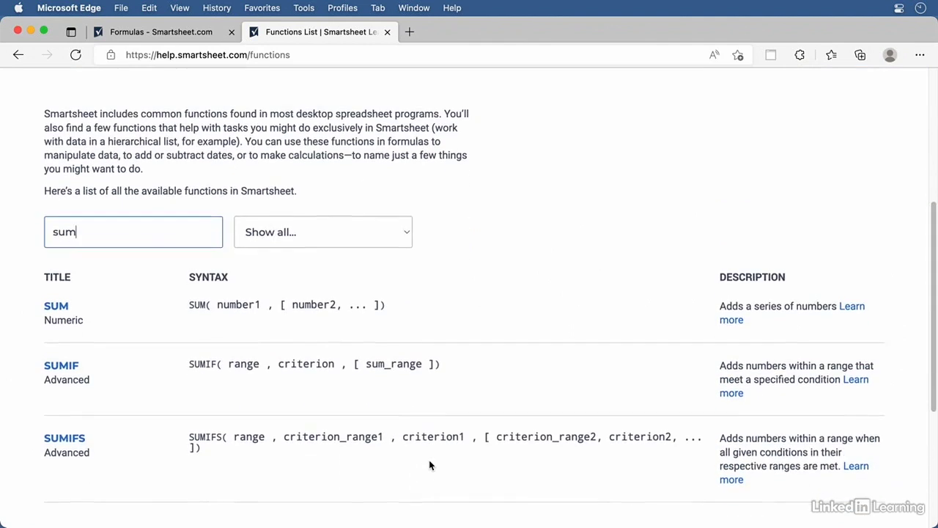
pyautogui.scroll(-1, 430, 465)
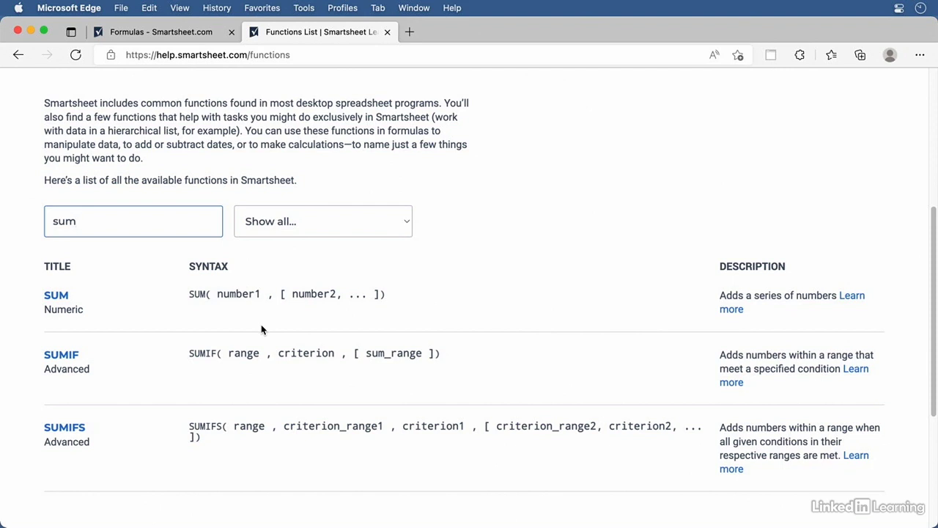
pyautogui.click(161, 32)
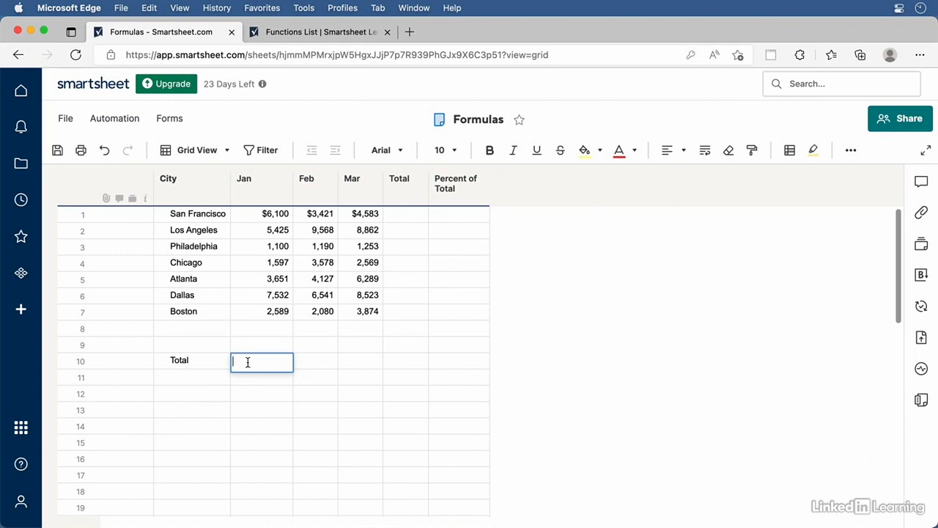
# Start a =SUM formula in the Jan Total cell and select Jan rows 1–7 as its range
pyautogui.write('=Su')
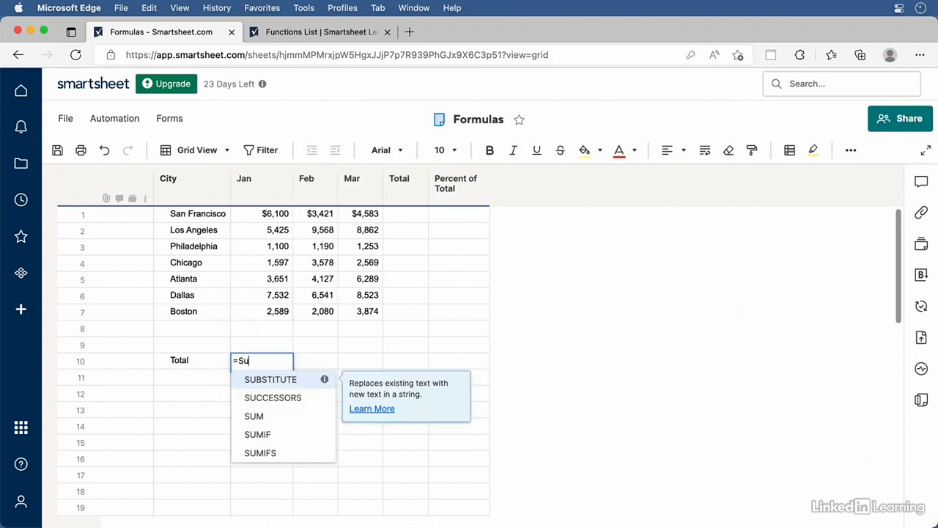
pyautogui.click(253, 416)
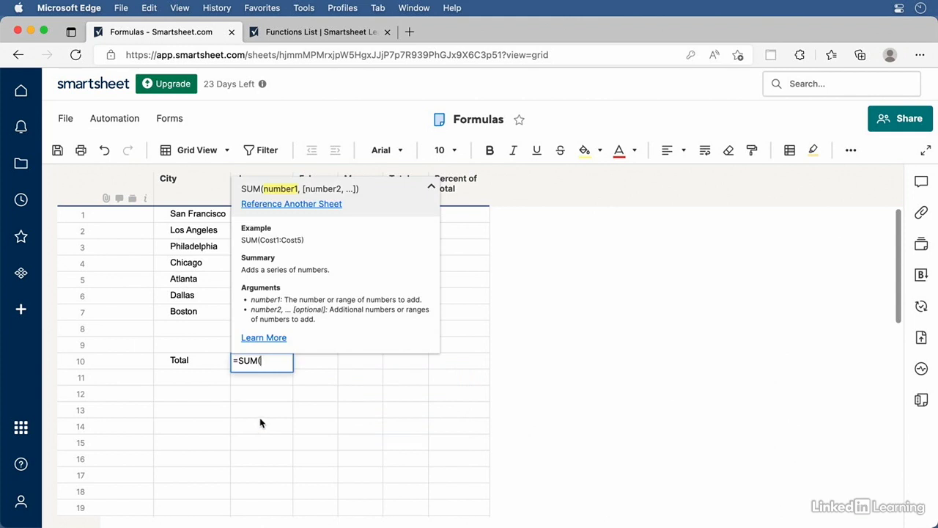
pyautogui.click(558, 365)
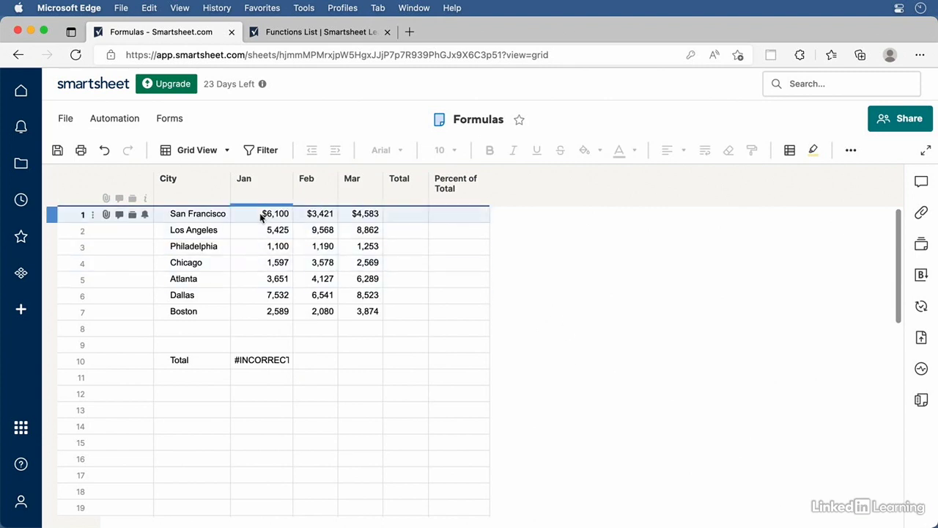
pyautogui.doubleClick(264, 360)
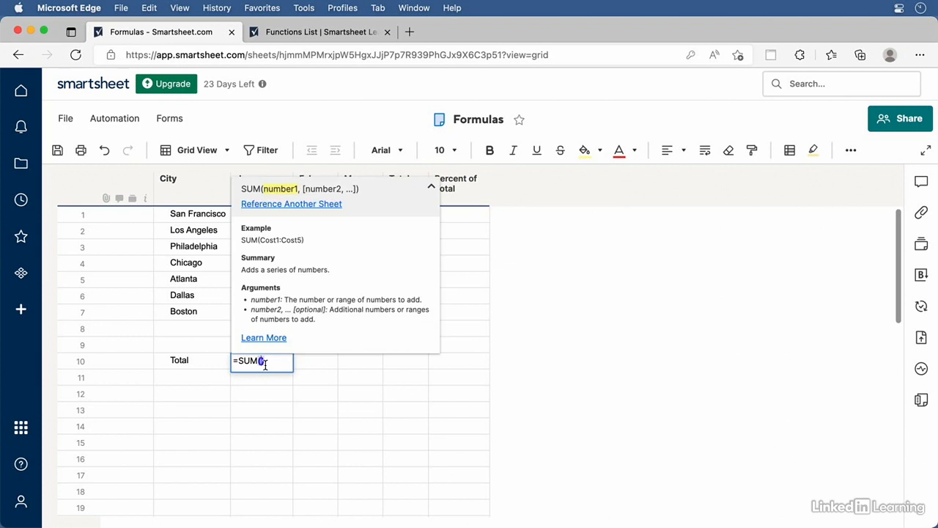
pyautogui.click(220, 213)
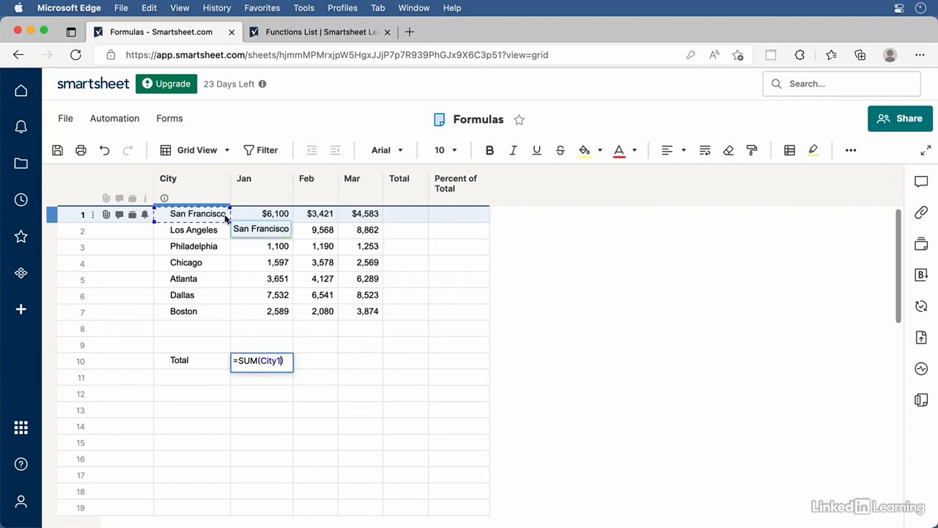
pyautogui.moveTo(188, 218); pyautogui.dragTo(263, 363)
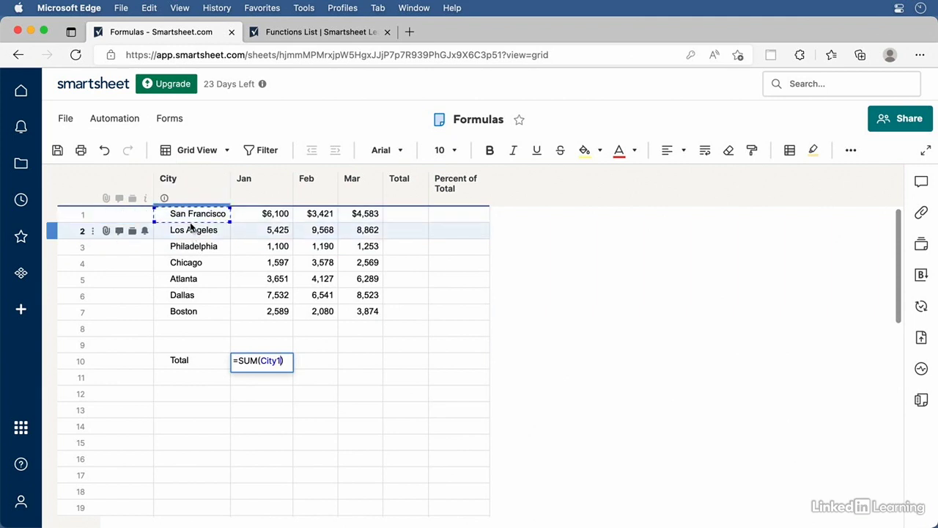
pyautogui.click(275, 217)
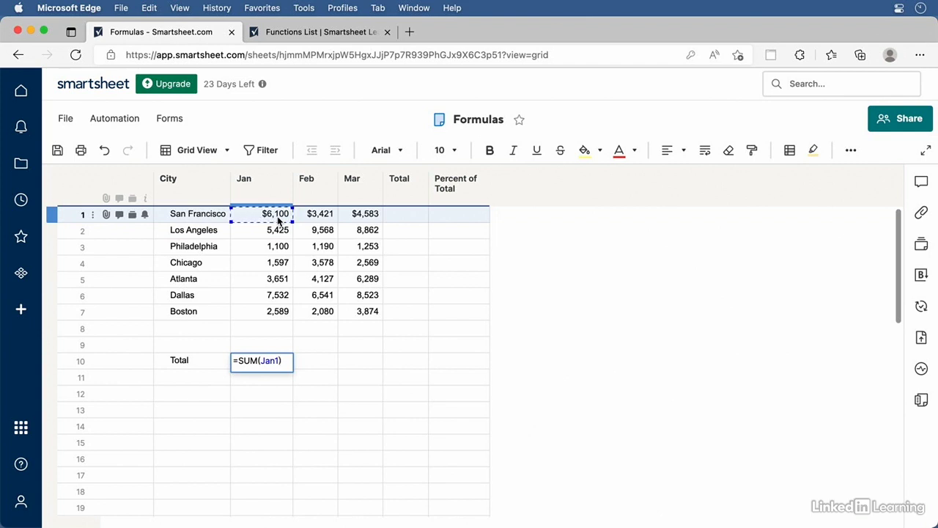
pyautogui.moveTo(269, 314); pyautogui.dragTo(272, 319)
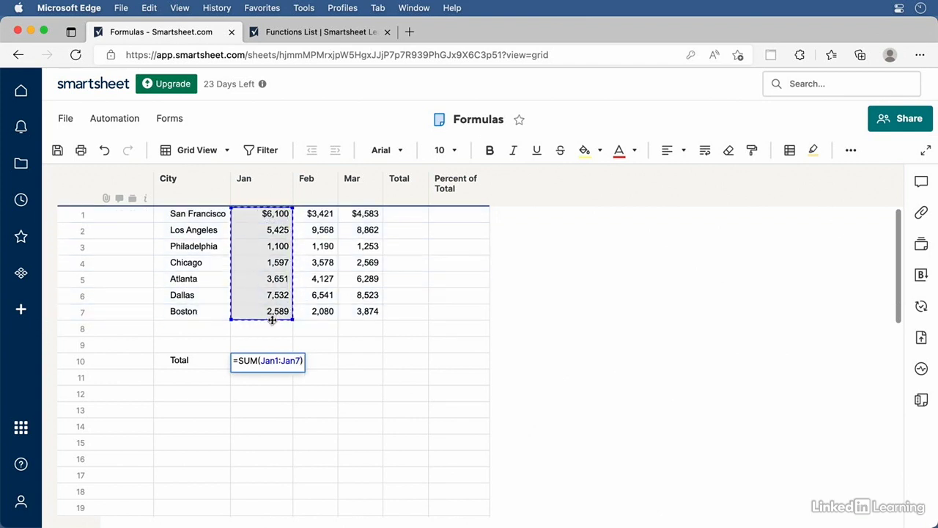
# Rebuild the SUM arguments from Jan column cells plus extra cells and commit the formula
pyautogui.click(269, 360)
pyautogui.moveTo(260, 361); pyautogui.dragTo(313, 367)
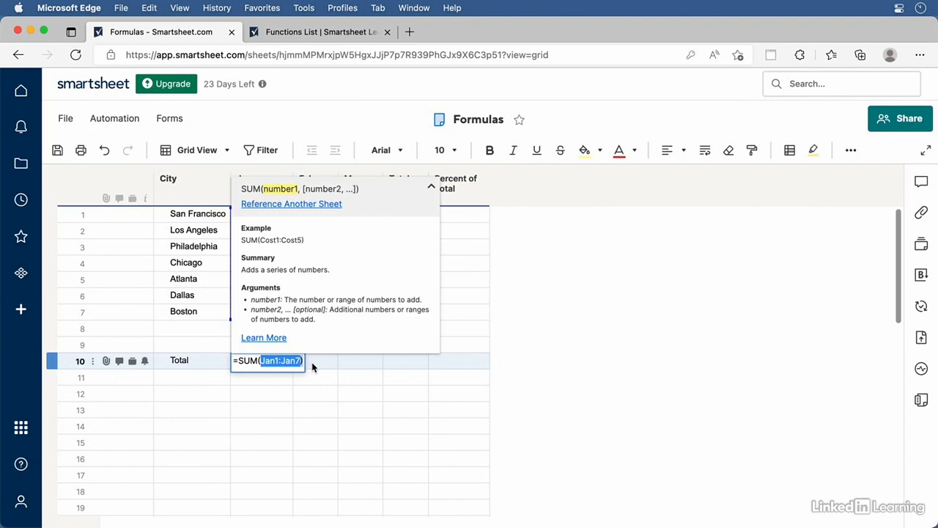
pyautogui.press('BackSpace')
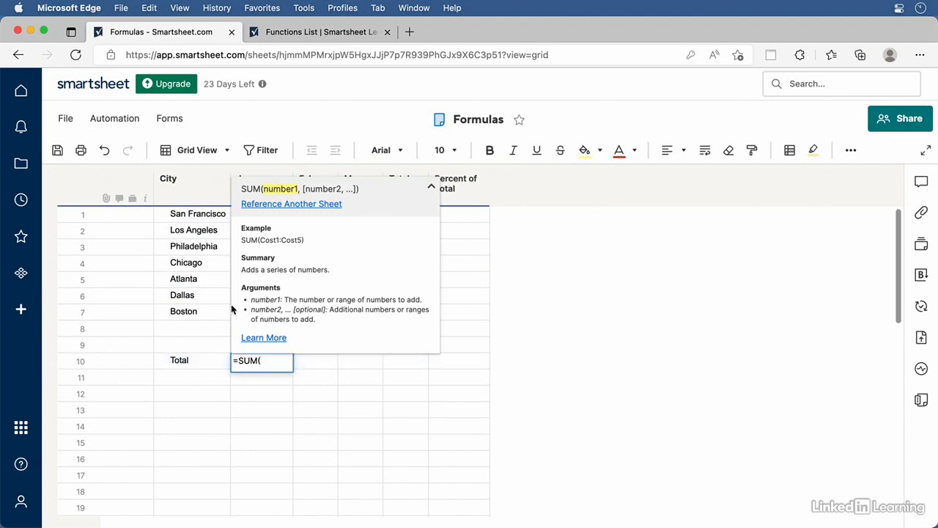
pyautogui.click(193, 311)
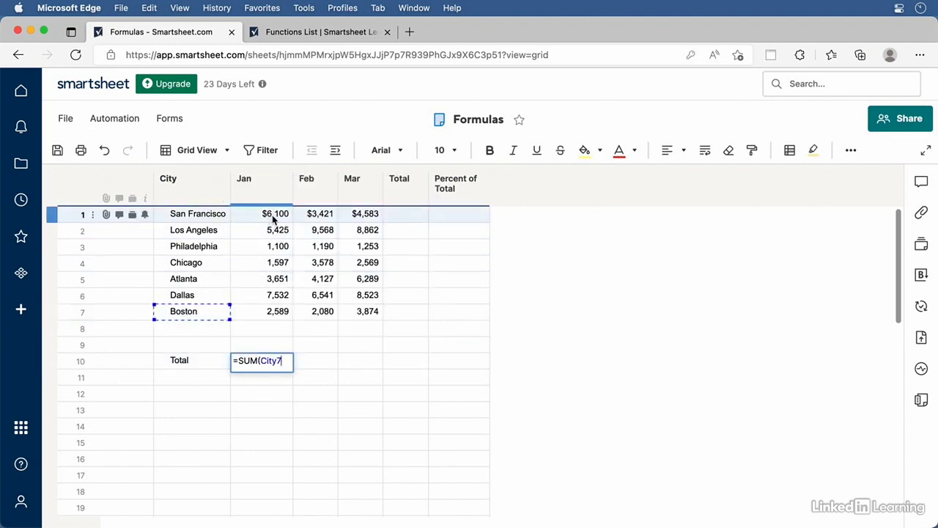
pyautogui.moveTo(274, 219); pyautogui.dragTo(271, 314)
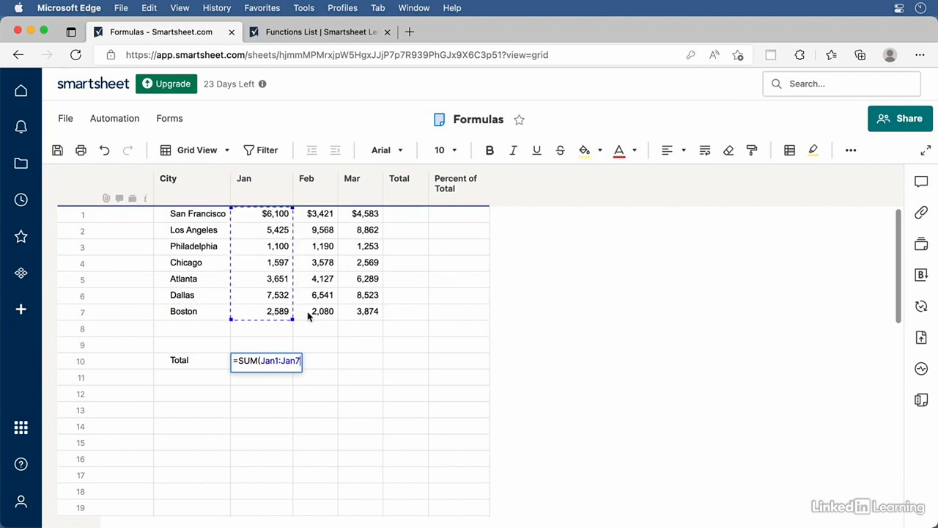
pyautogui.keyDown('super'); pyautogui.click(319, 296); pyautogui.keyUp('super')
pyautogui.keyDown('super'); pyautogui.click(326, 246); pyautogui.keyUp('super')
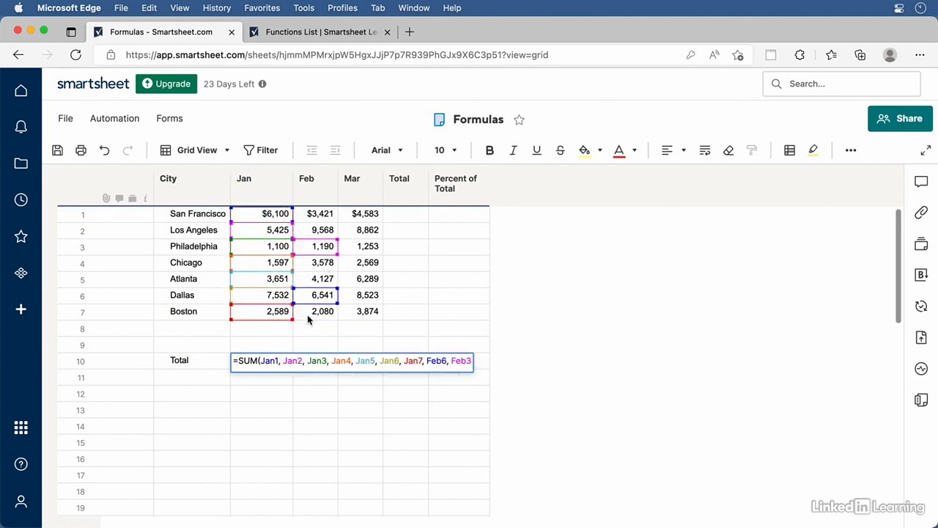
pyautogui.press('Return')
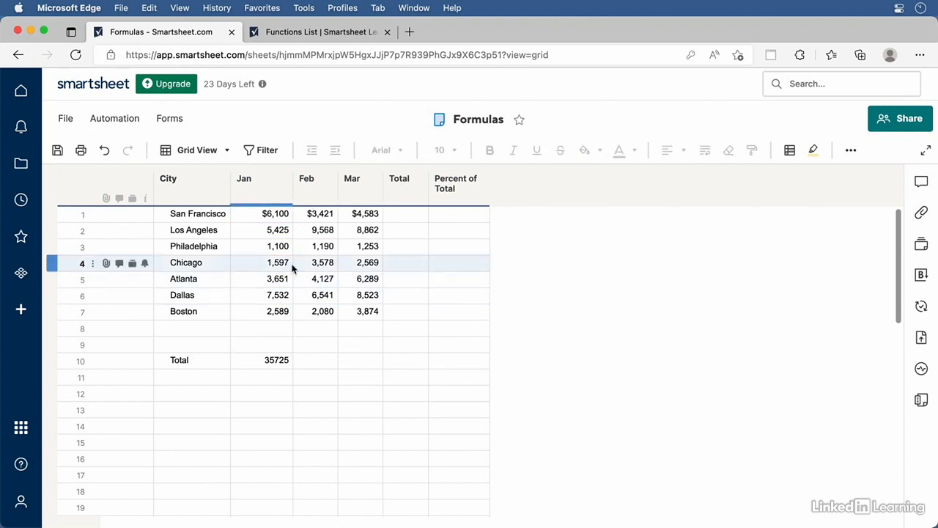
# Rewrite the Jan Total formula as =SUM(Jan1:Jan7)
pyautogui.click(277, 362)
pyautogui.click(268, 360)
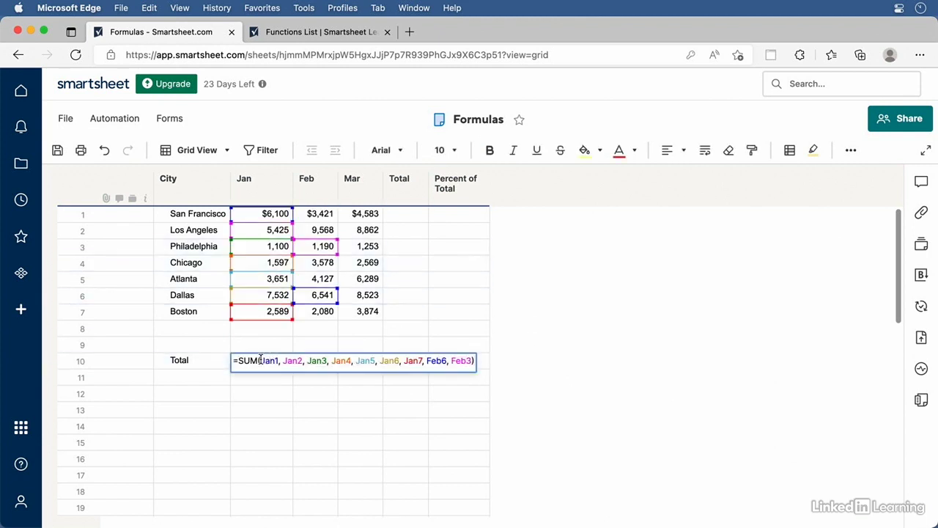
pyautogui.moveTo(261, 359); pyautogui.dragTo(474, 360)
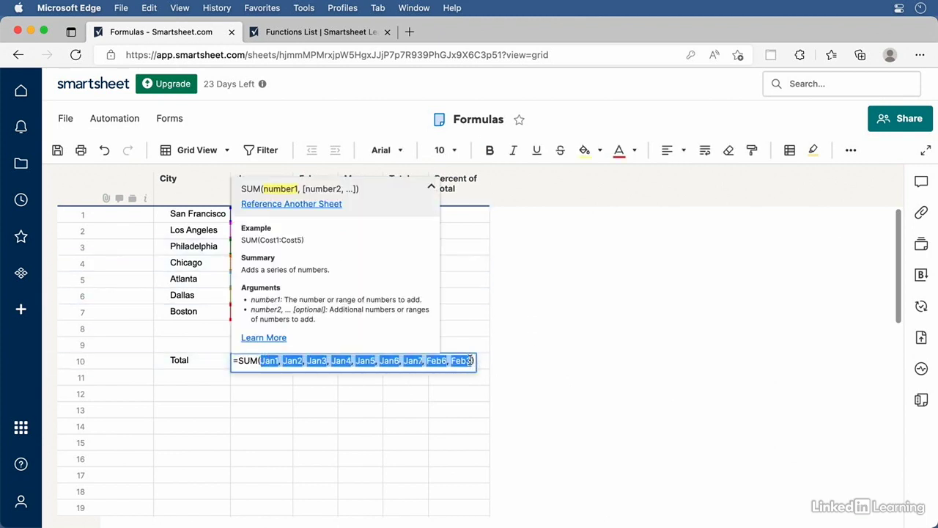
pyautogui.press('BackSpace')
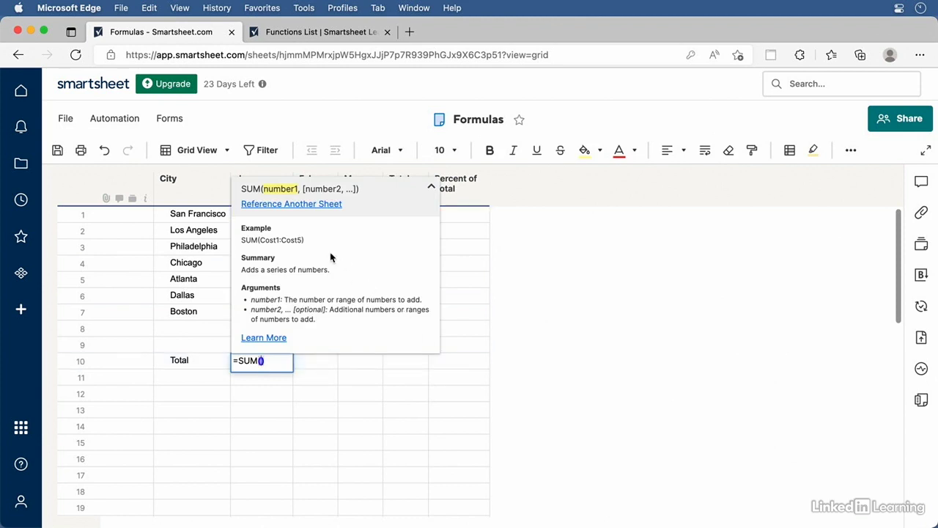
pyautogui.click(180, 223)
pyautogui.moveTo(251, 216); pyautogui.dragTo(255, 317)
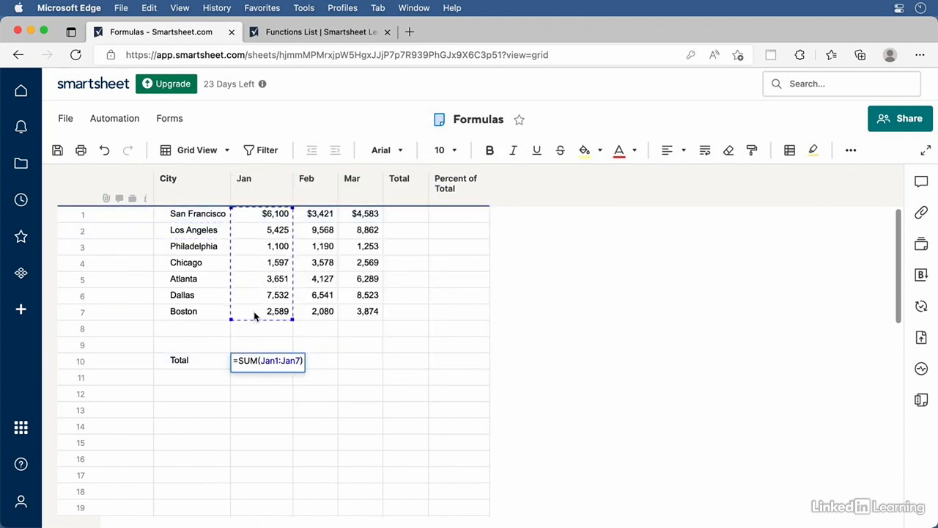
pyautogui.press('Return')
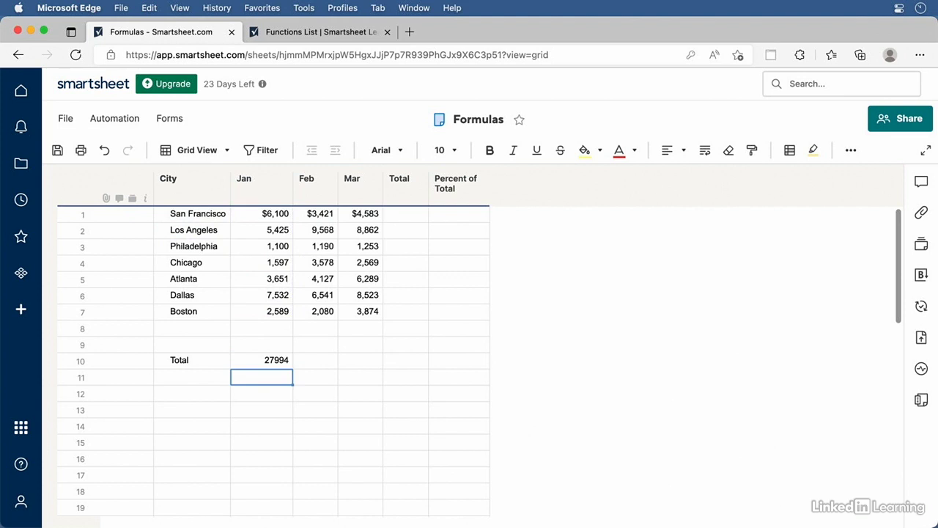
# Change Boston's January value from 2589 to 3589
pyautogui.click(279, 310)
pyautogui.click(269, 310)
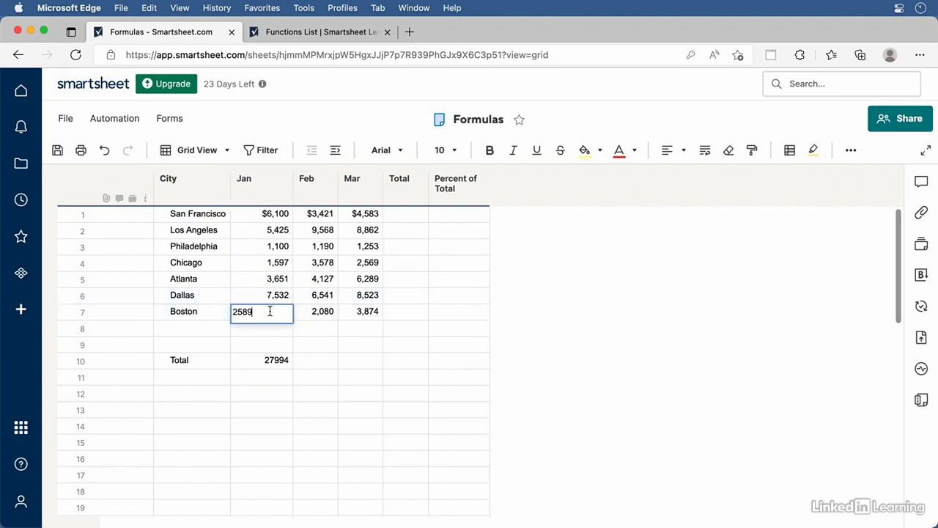
pyautogui.click(239, 311)
pyautogui.press('BackSpace')
pyautogui.write('3')
pyautogui.press('Return')
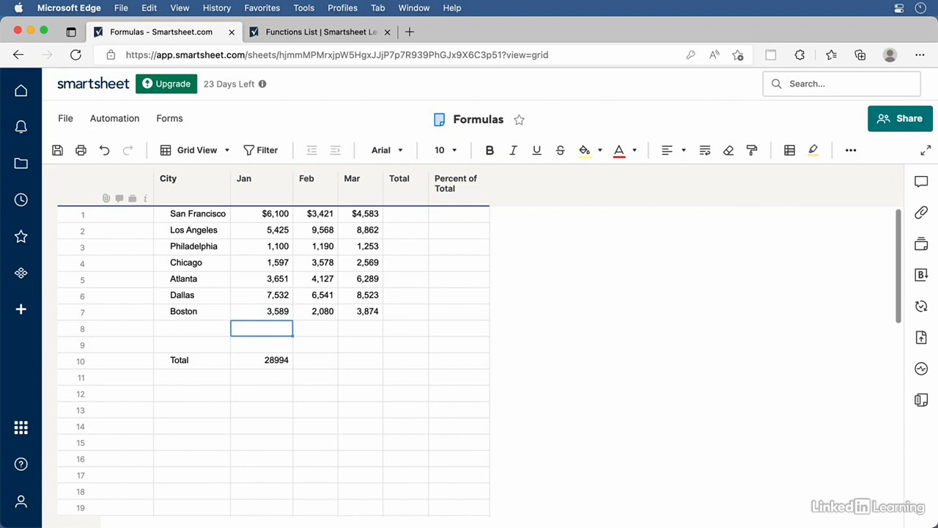
# Insert a New York row below Dallas with a January value of 3749
pyautogui.rightClick(52, 295)
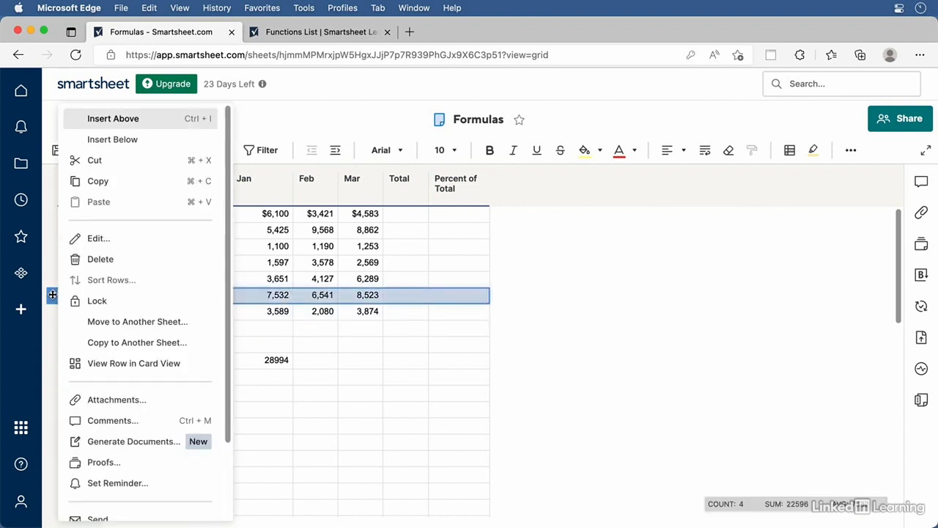
pyautogui.click(118, 140)
pyautogui.click(195, 313)
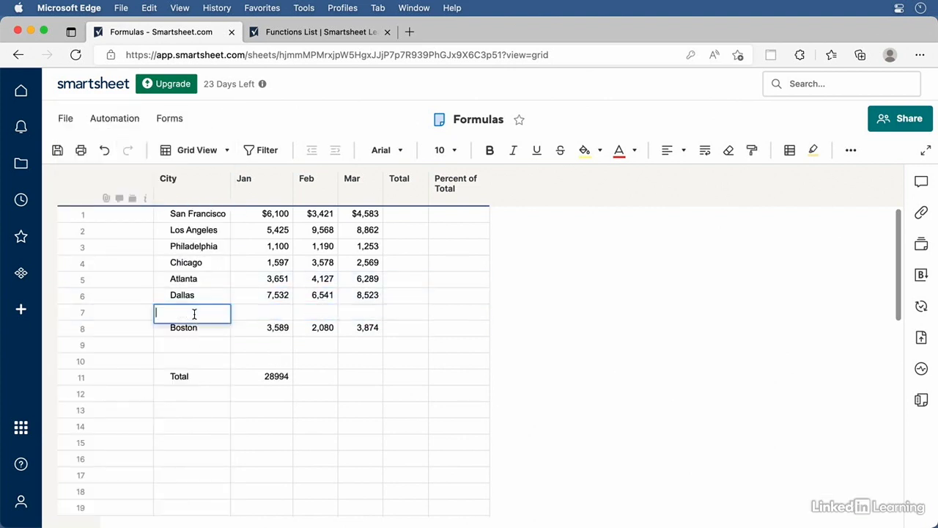
pyautogui.write('New York')
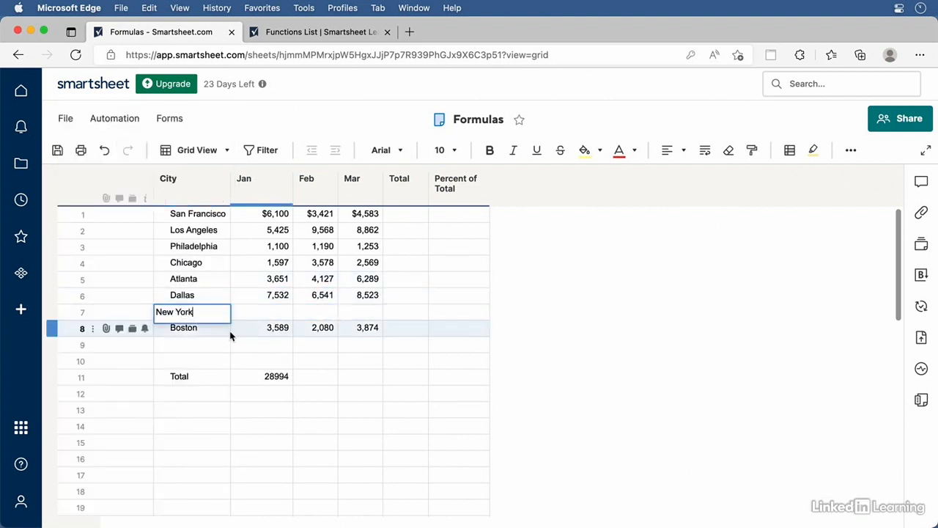
pyautogui.click(289, 317)
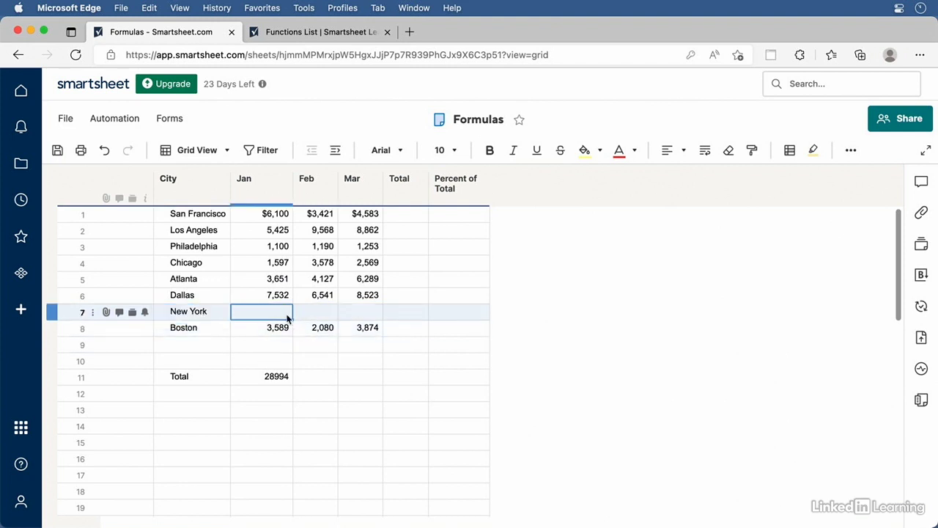
pyautogui.write('3749')
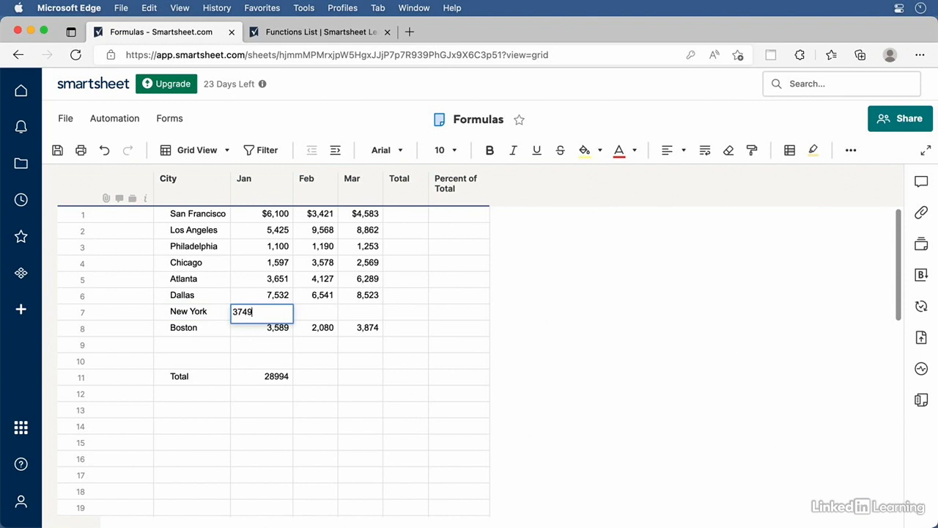
pyautogui.press('Return')
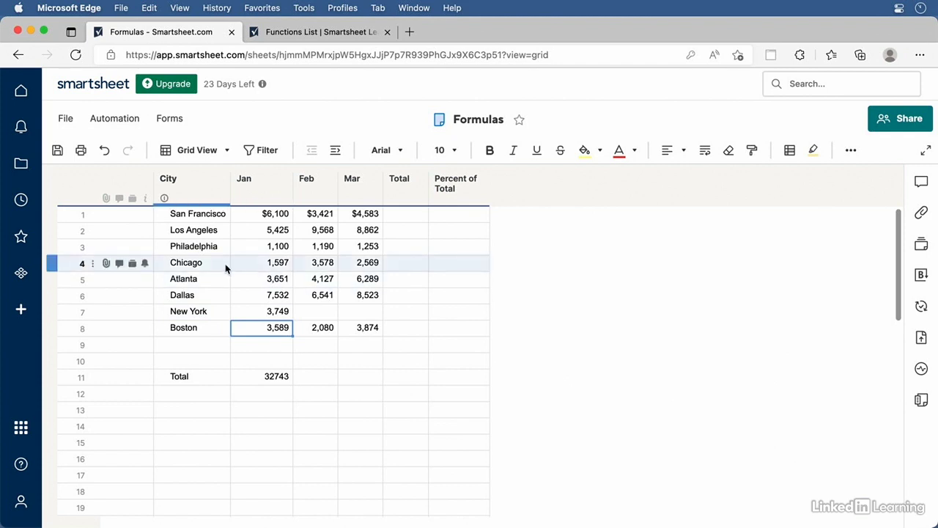
pyautogui.click(54, 214)
# Insert a US Cities row above San Francisco and indent San Francisco through Boston beneath it
pyautogui.rightClick(54, 214)
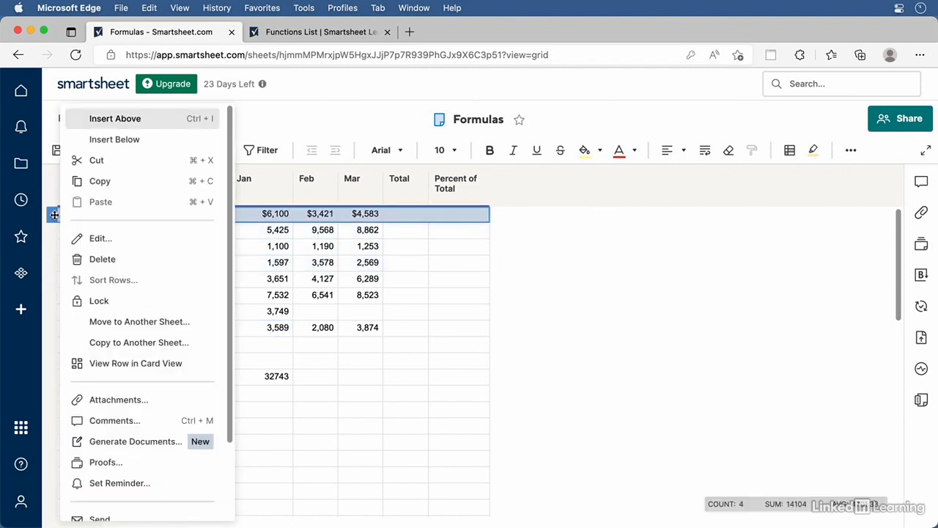
pyautogui.click(117, 118)
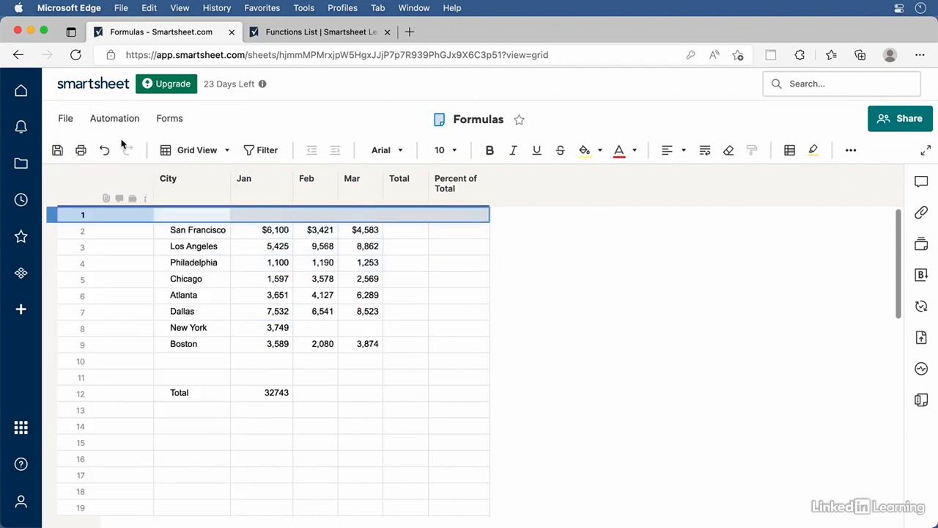
pyautogui.click(182, 217)
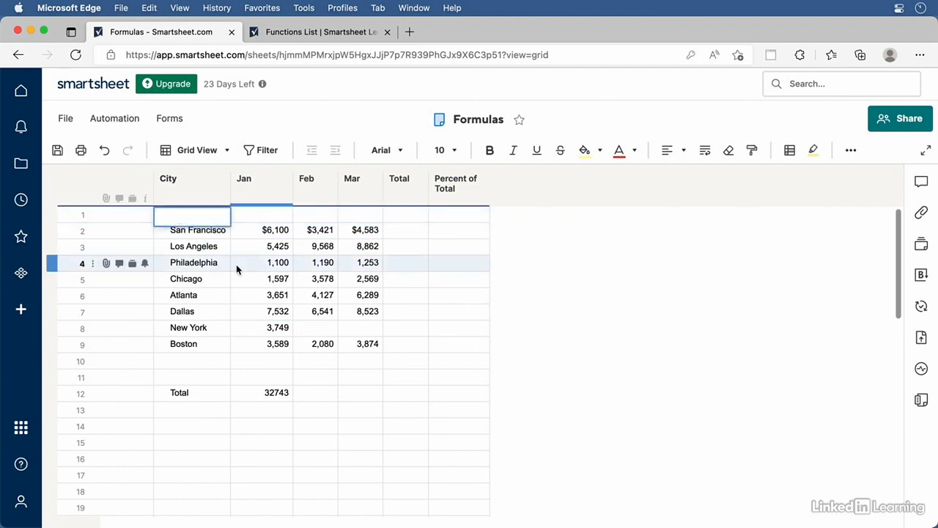
pyautogui.write('US Cities')
pyautogui.click(197, 231)
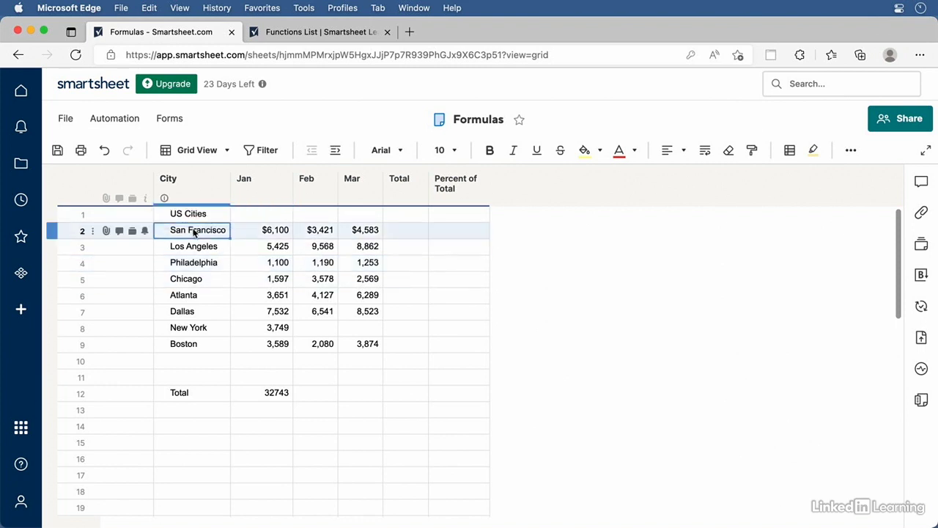
pyautogui.keyDown('shift'); pyautogui.click(195, 348); pyautogui.keyUp('shift')
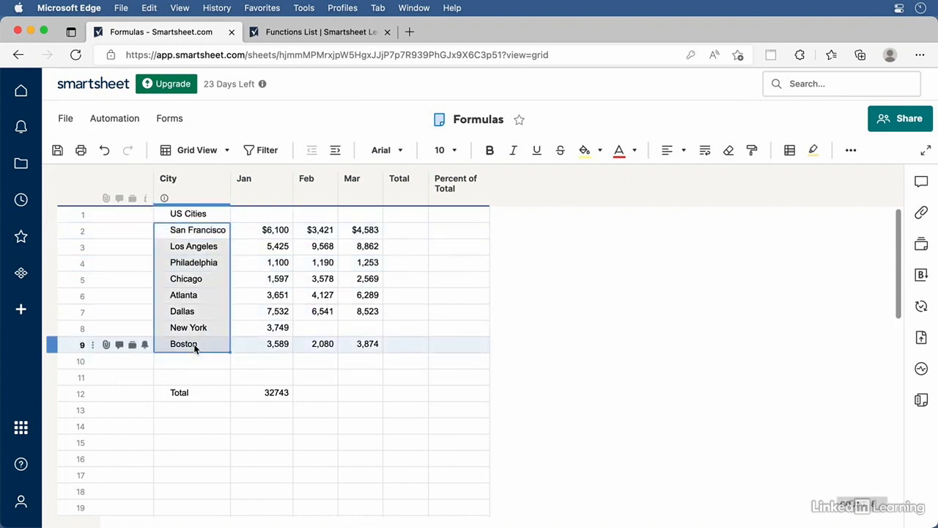
pyautogui.click(335, 151)
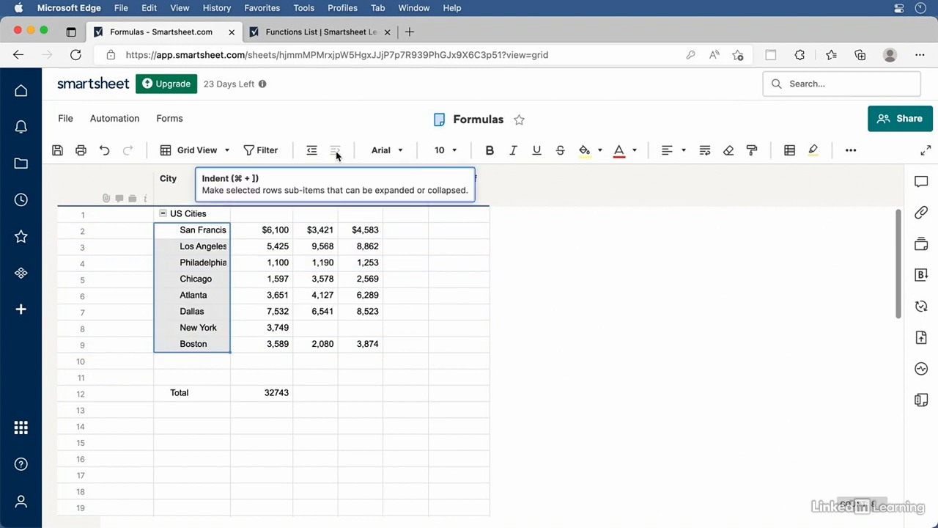
# Make the US Cities row's Feb cell total its child rows with =SUM(CHILDREN())
pyautogui.click(319, 214)
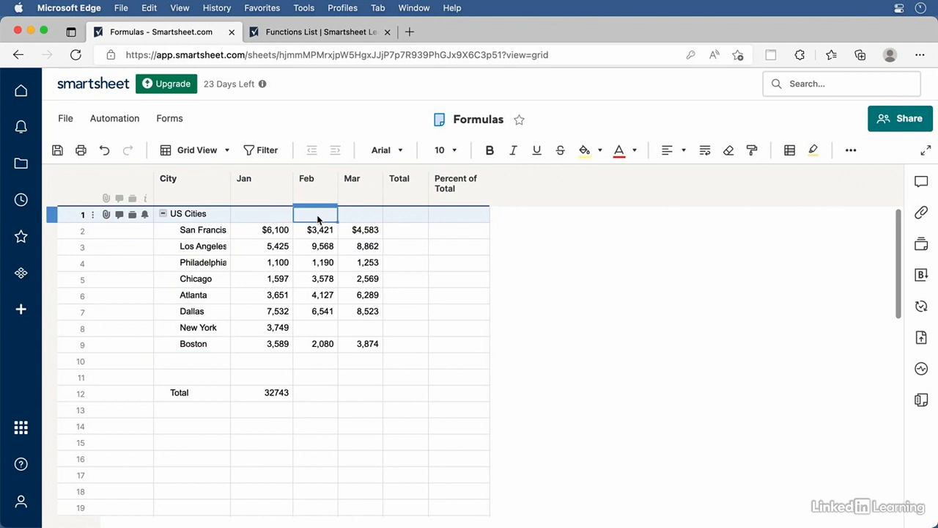
pyautogui.write('=S')
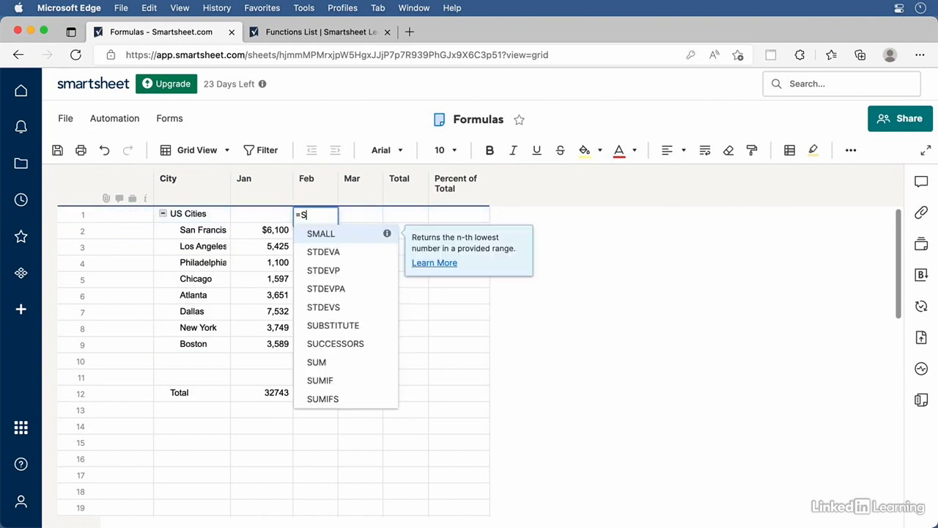
pyautogui.write('UM(')
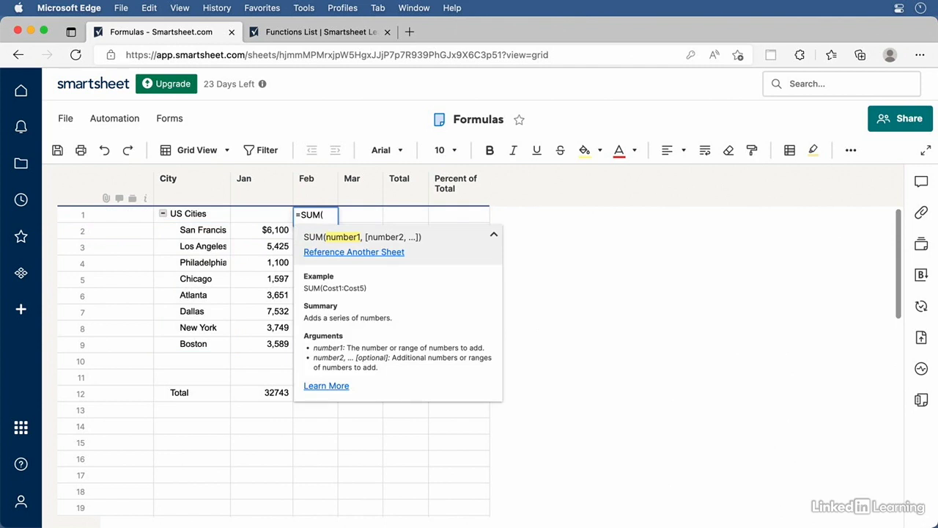
pyautogui.write('CHILDREN')
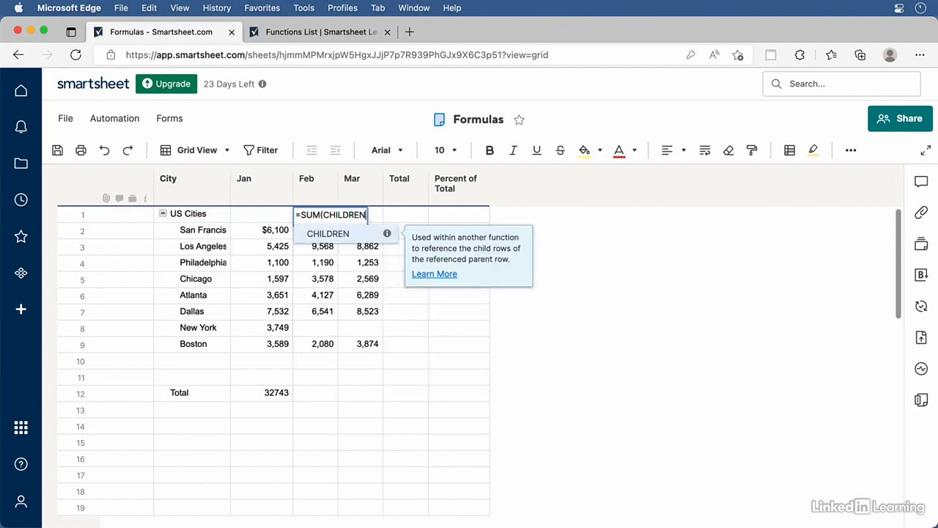
pyautogui.write('(')
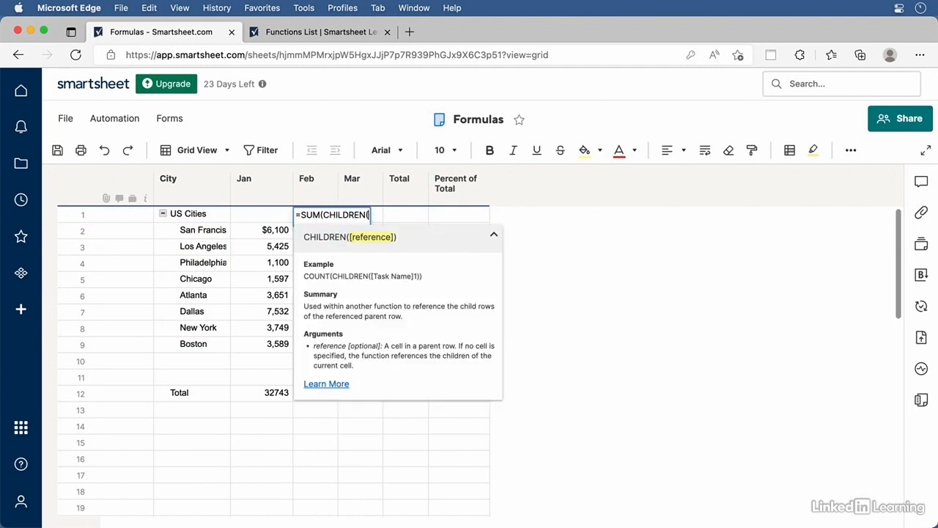
pyautogui.write(')')
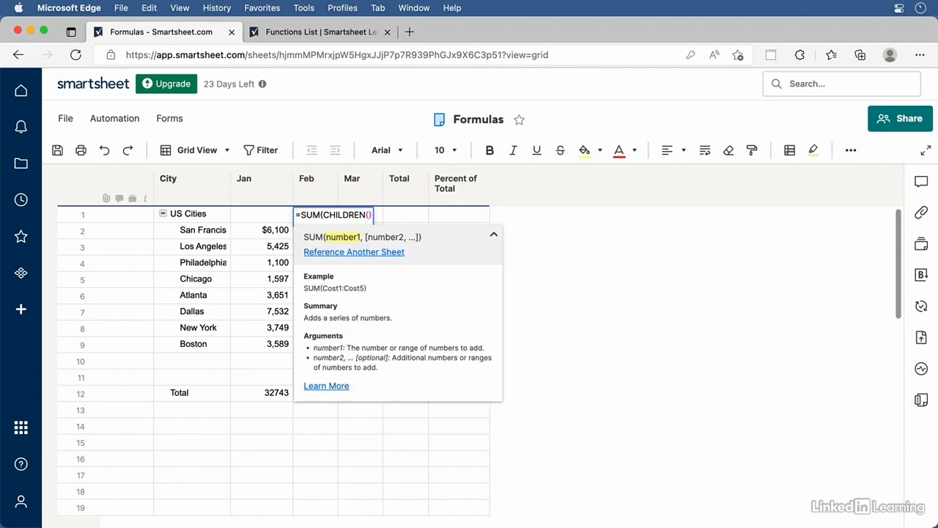
pyautogui.write(')')
pyautogui.press('Return')
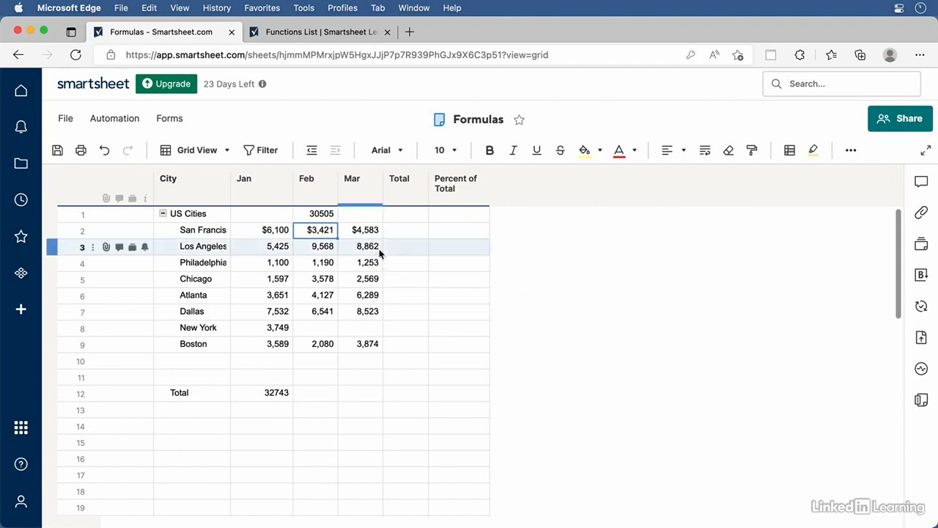
# Enter 4598 as New York's February value
pyautogui.click(323, 328)
pyautogui.write('4598')
pyautogui.press('Return')
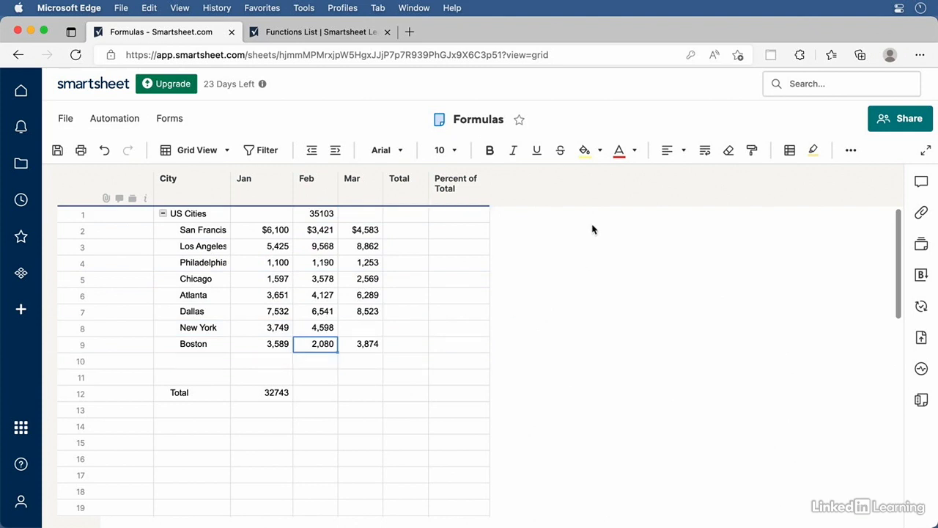
# Set San Francisco's Total to the SUM of its Jan–Mar values, giving 14104
pyautogui.click(855, 152)
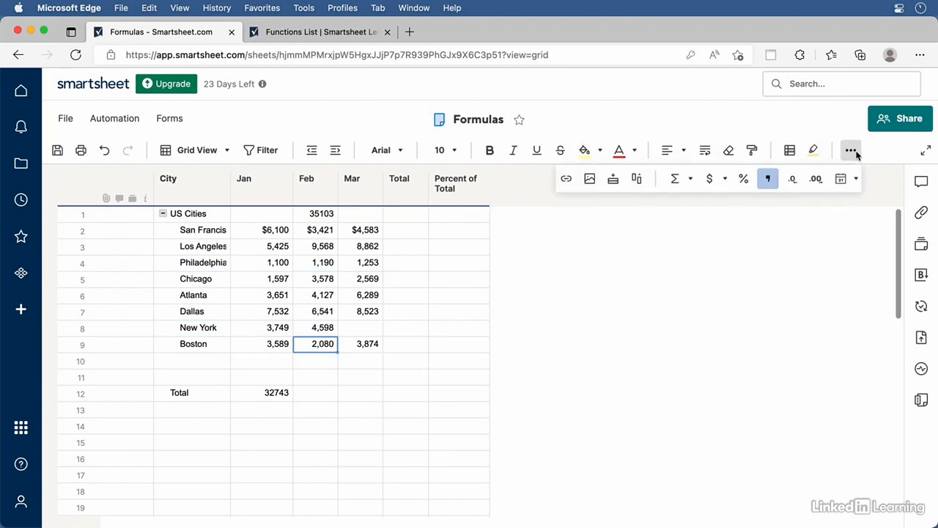
pyautogui.click(689, 182)
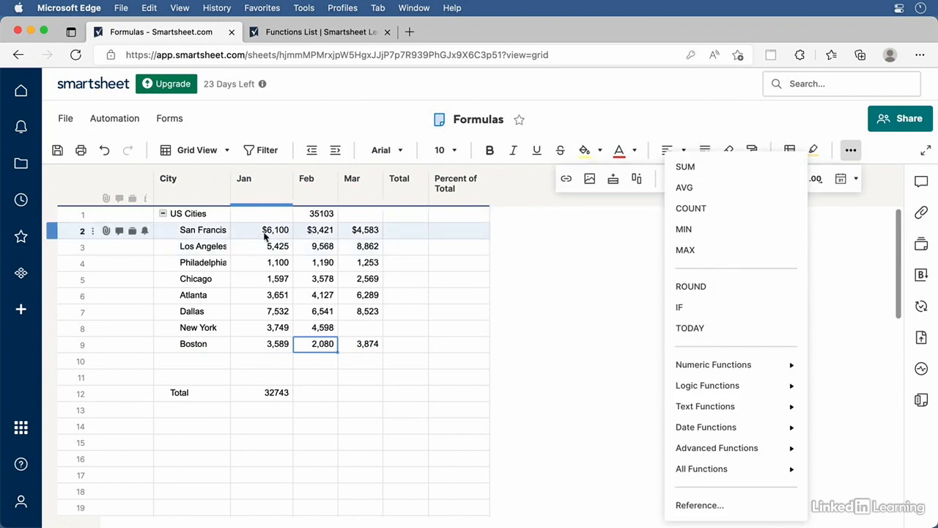
pyautogui.click(398, 233)
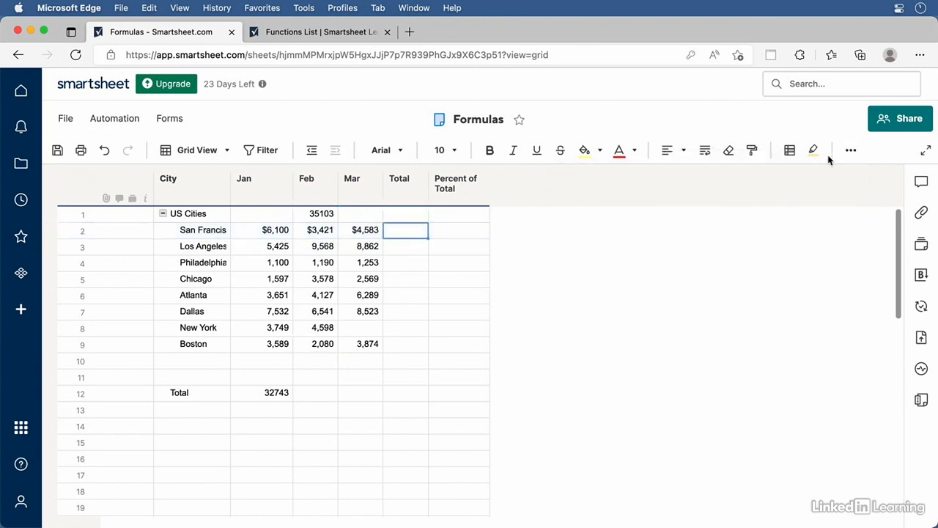
pyautogui.click(850, 150)
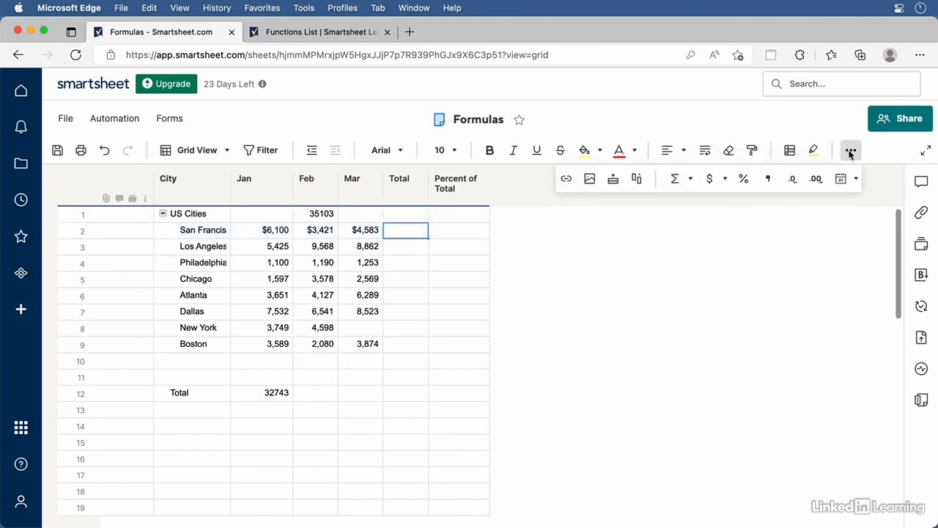
pyautogui.click(689, 180)
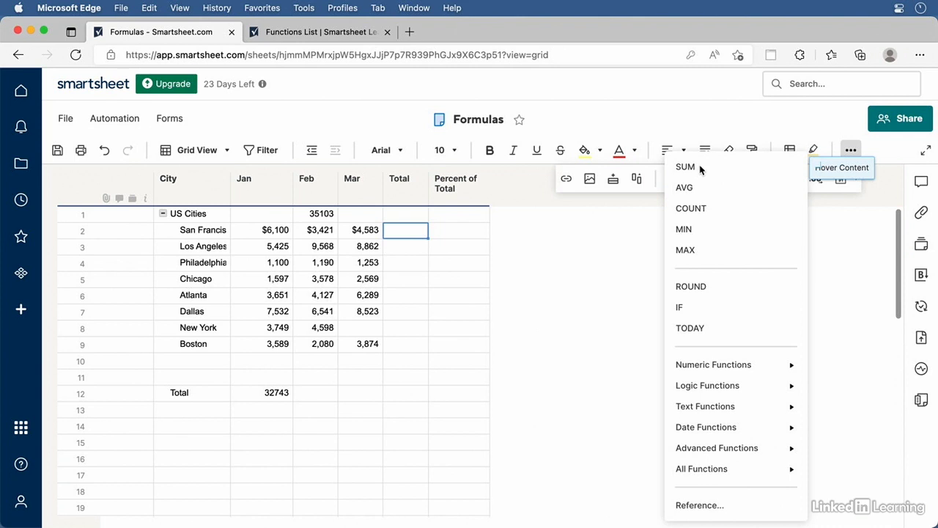
pyautogui.click(696, 168)
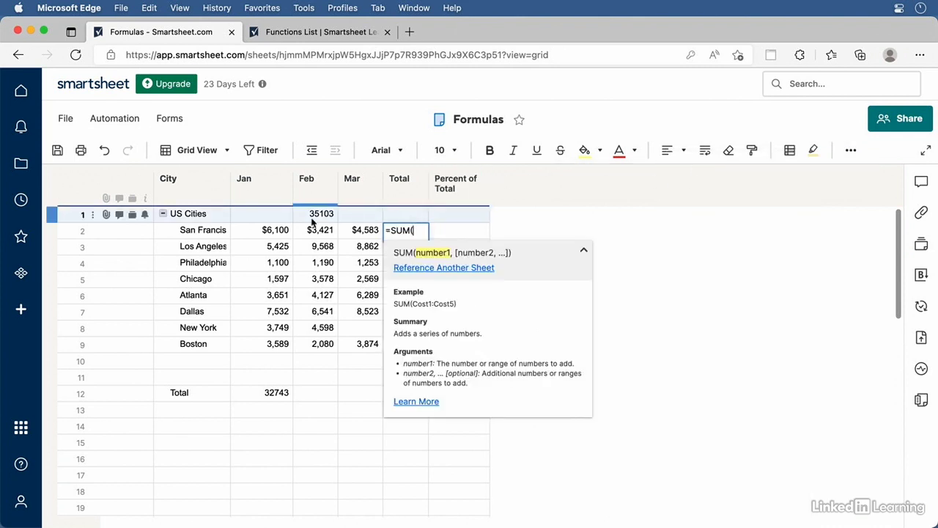
pyautogui.moveTo(271, 233); pyautogui.dragTo(358, 234)
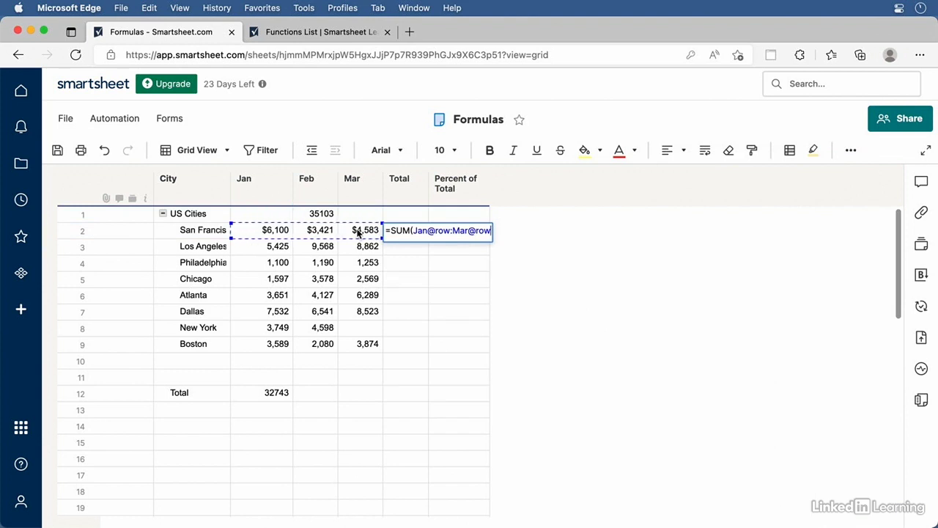
pyautogui.click(616, 275)
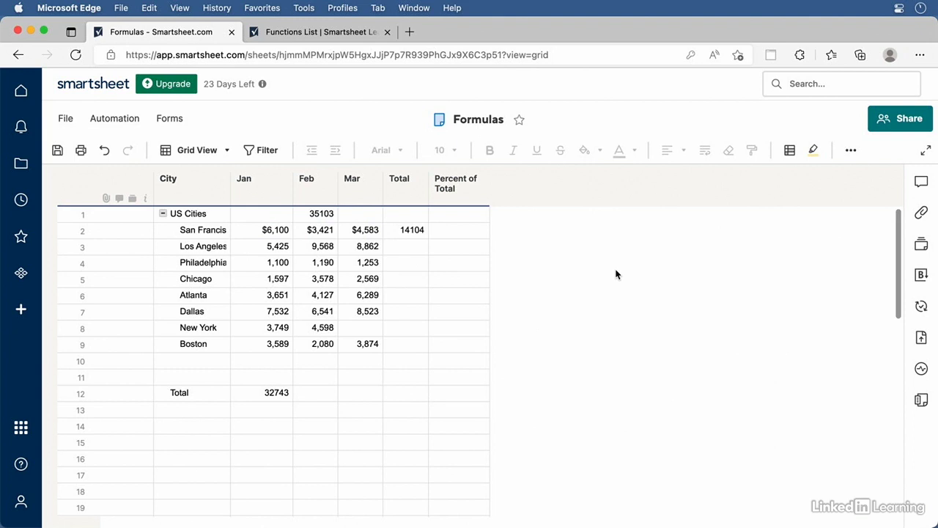
# Open the Functions List help page from the Sum function reference
pyautogui.click(411, 229)
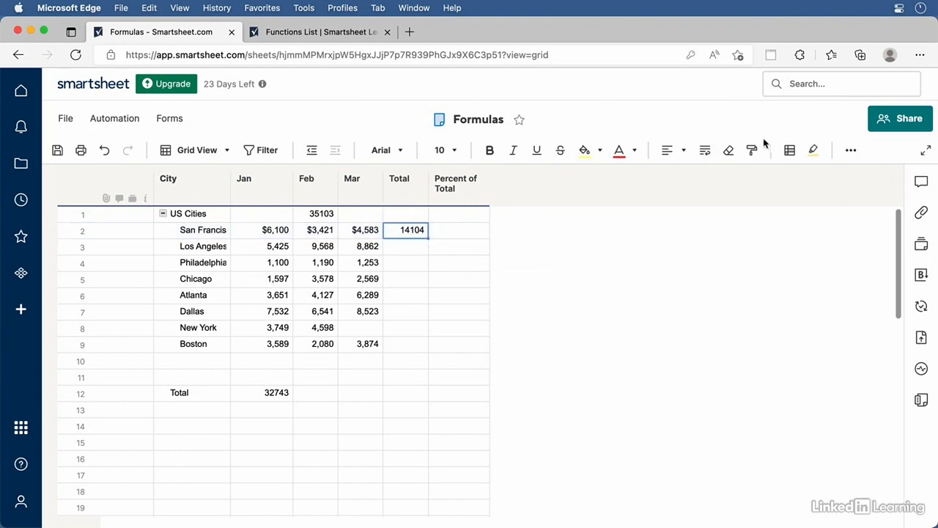
pyautogui.click(849, 151)
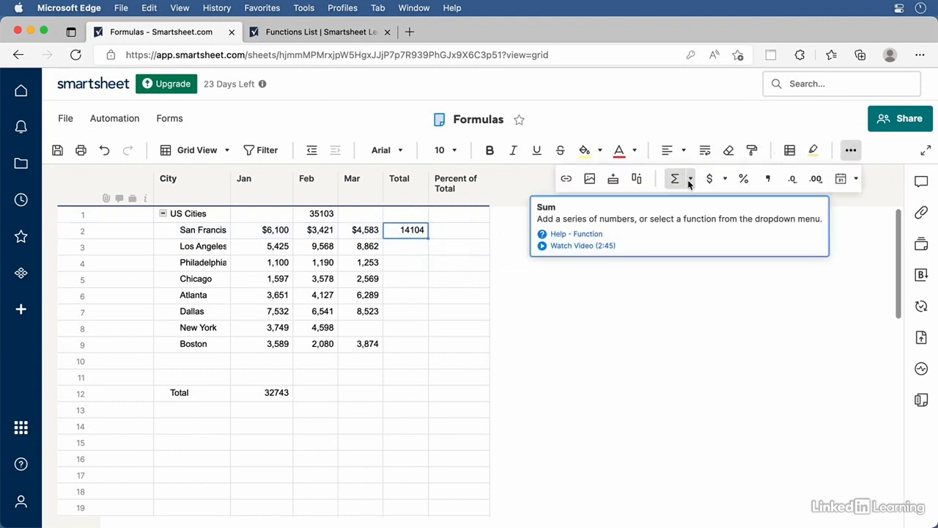
pyautogui.click(690, 181)
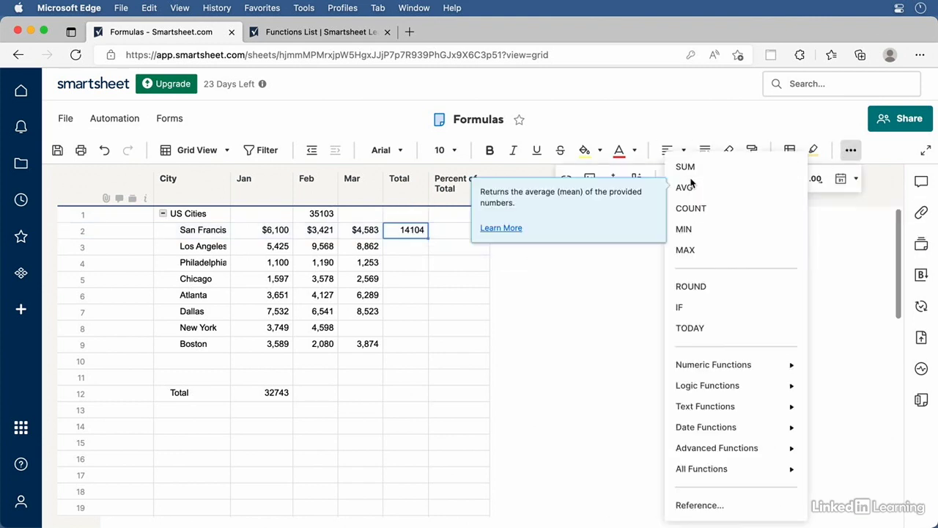
pyautogui.click(697, 505)
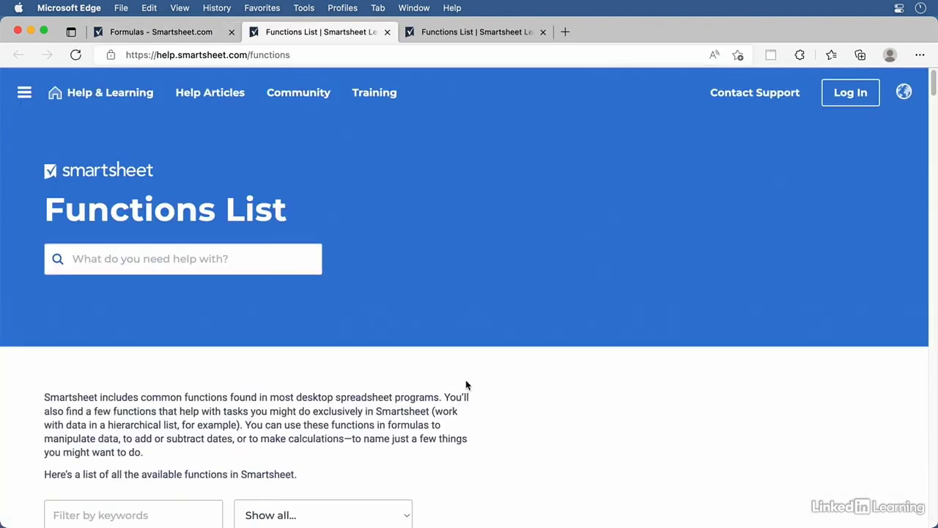
# Scroll through the Functions List, then back on the Formulas sheet select Jan's Total-row sum
pyautogui.scroll(-15, 436, 297)
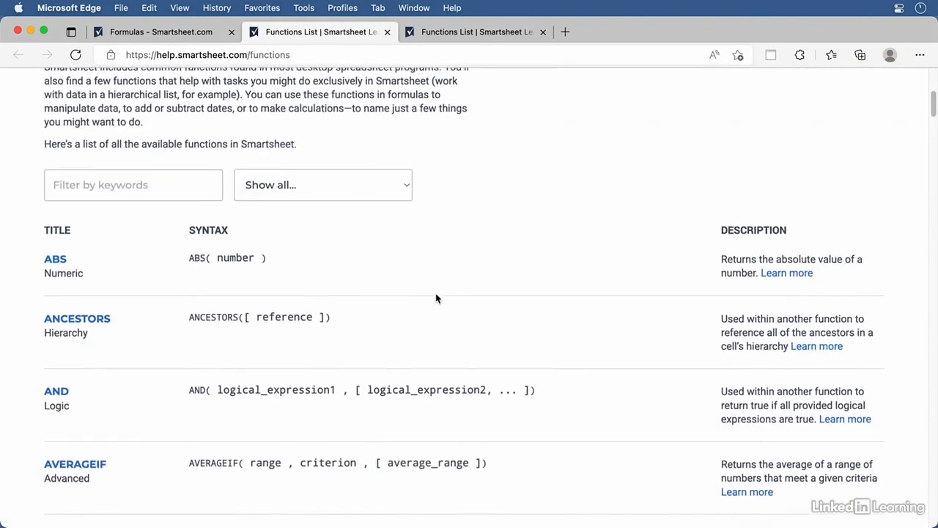
pyautogui.scroll(-5, 436, 297)
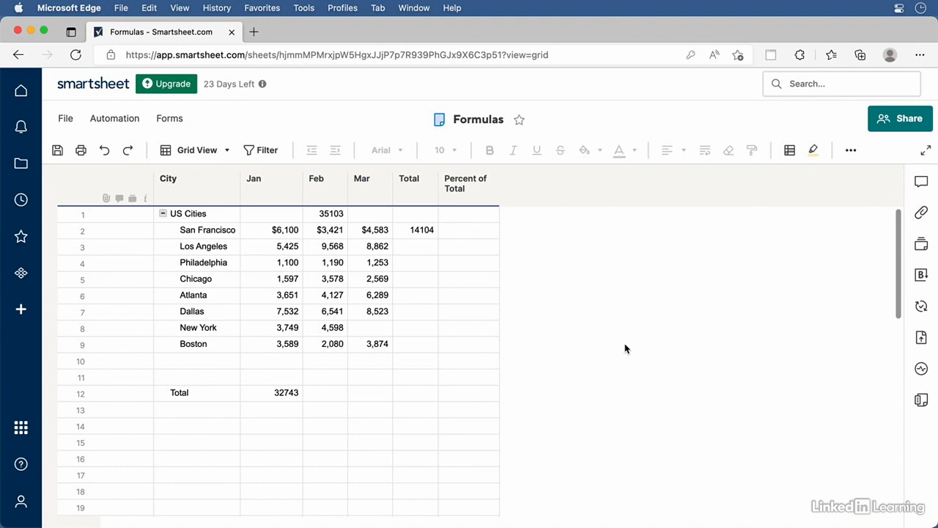
pyautogui.click(271, 393)
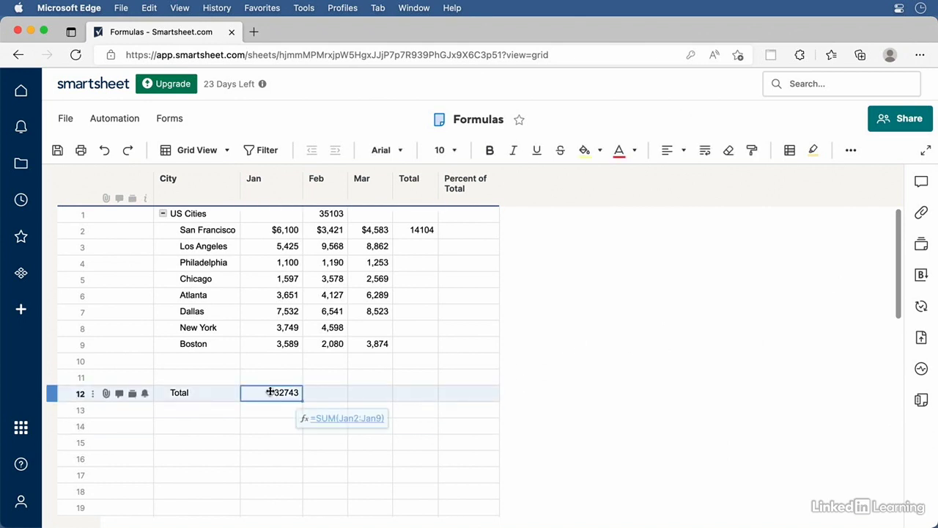
# Paste Jan's column-sum formula into the Total row's Feb, Mar and Total cells (Feb 35103, Mar 35953)
pyautogui.press('super+c')
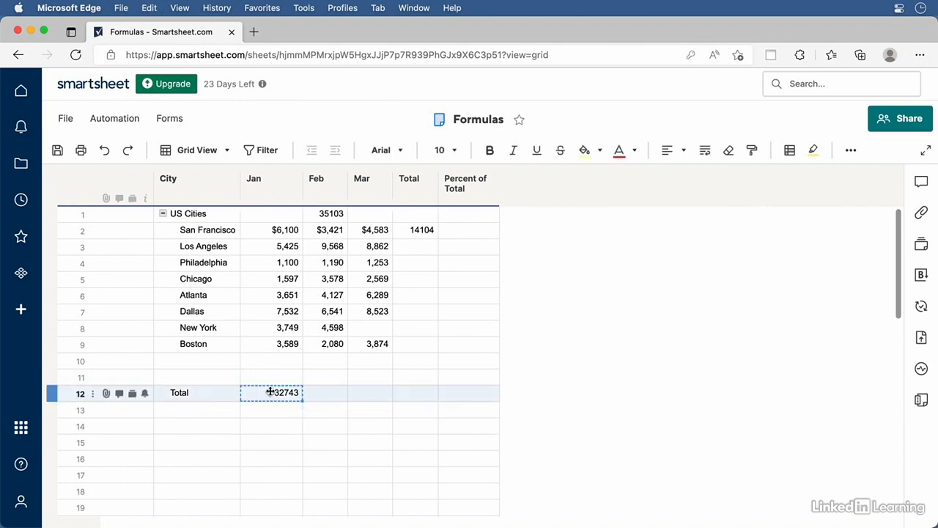
pyautogui.click(319, 400)
pyautogui.press('super+v')
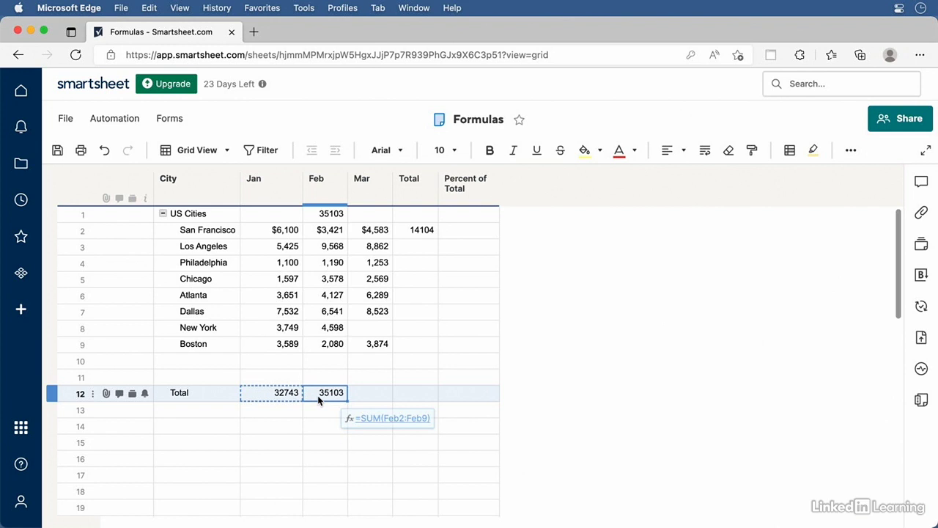
pyautogui.doubleClick(319, 398)
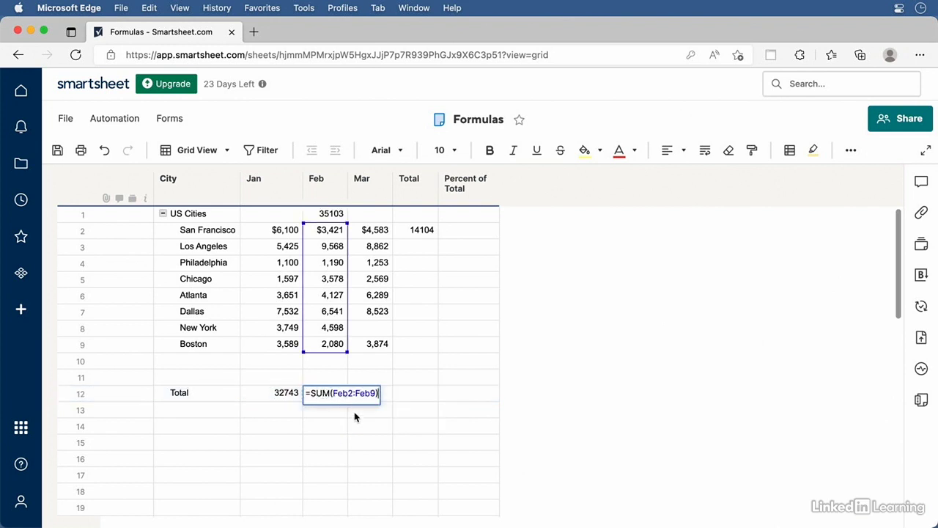
pyautogui.click(565, 368)
pyautogui.click(376, 396)
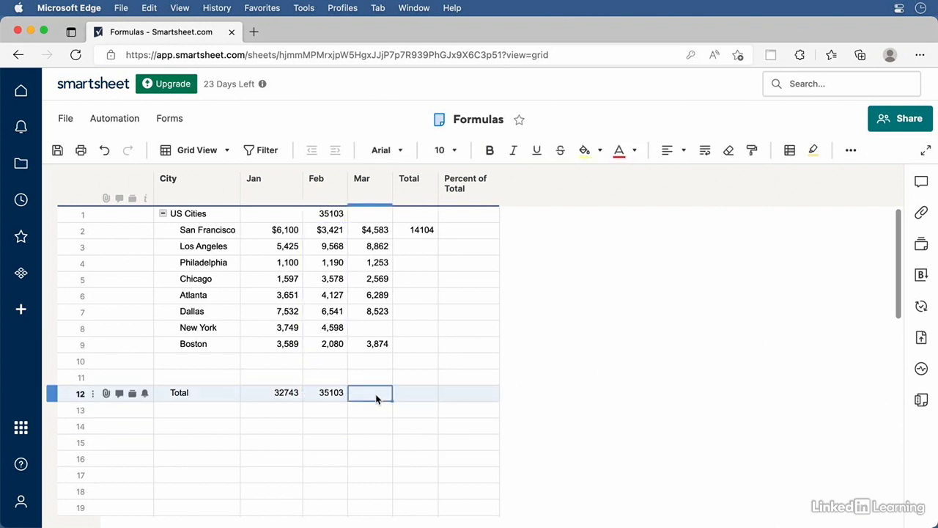
pyautogui.press('super+v')
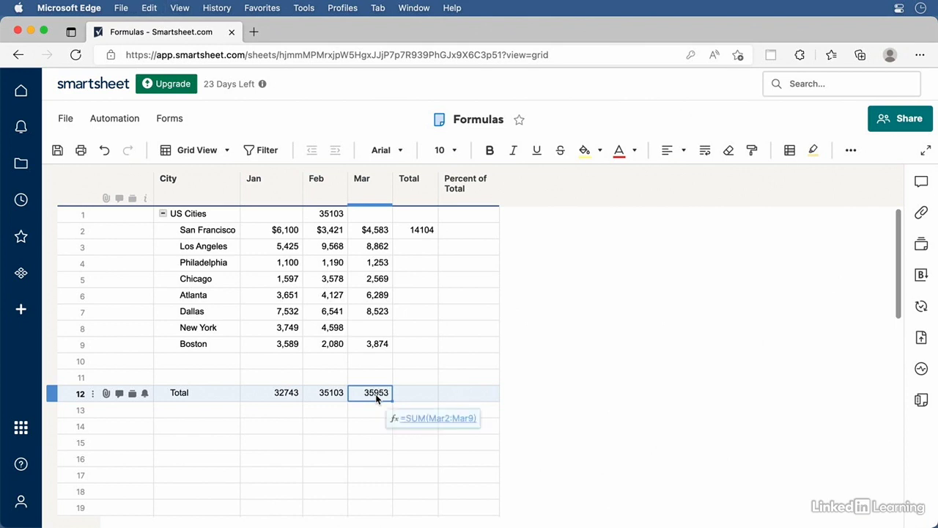
pyautogui.click(414, 398)
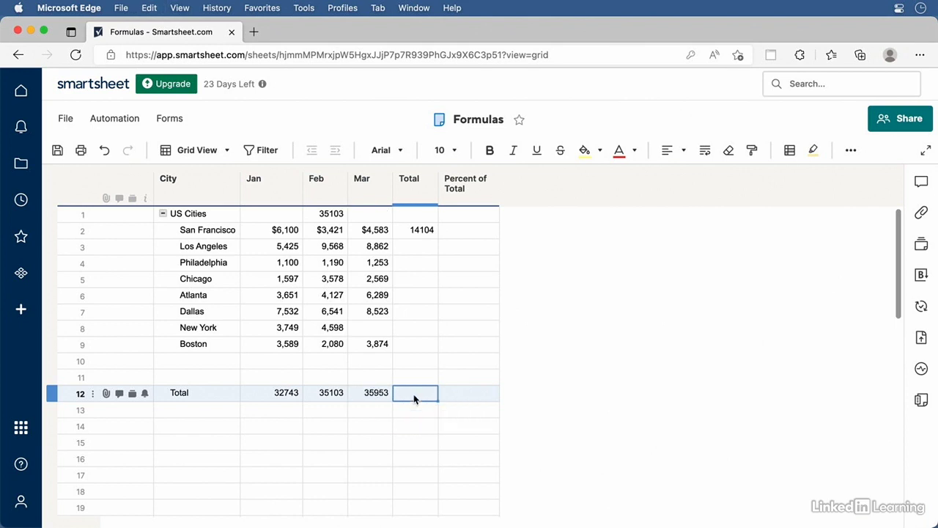
pyautogui.press('super+v')
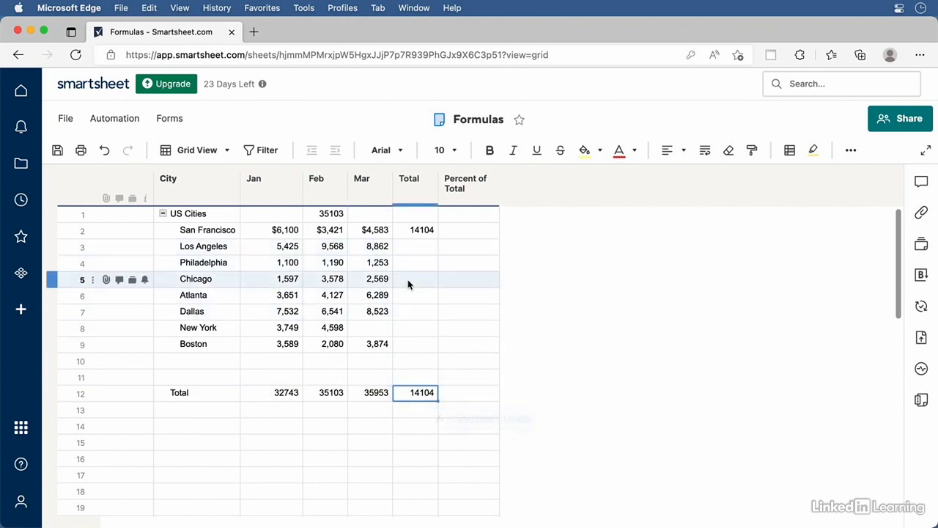
# Fill San Francisco's row-sum Total formula down through Boston, giving a grand total of 103799
pyautogui.click(424, 232)
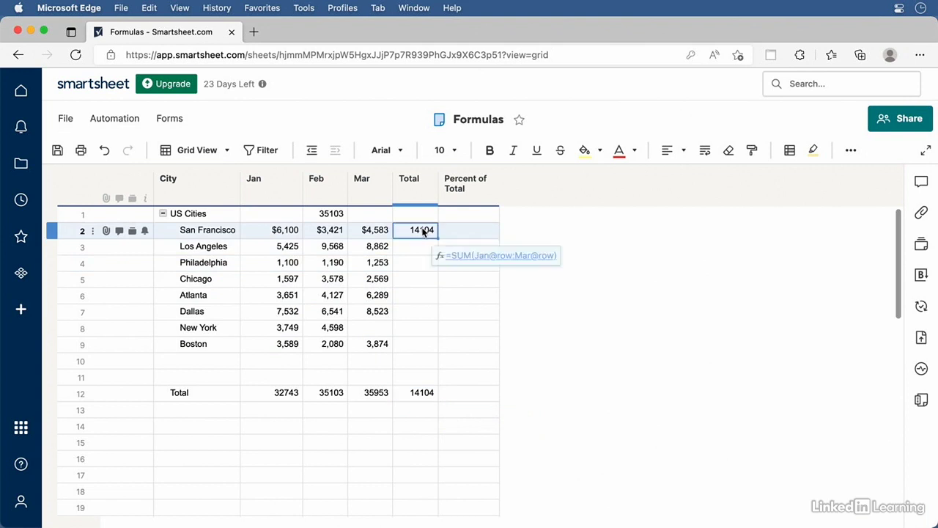
pyautogui.press('super+c')
pyautogui.click(417, 247)
pyautogui.press('super+v')
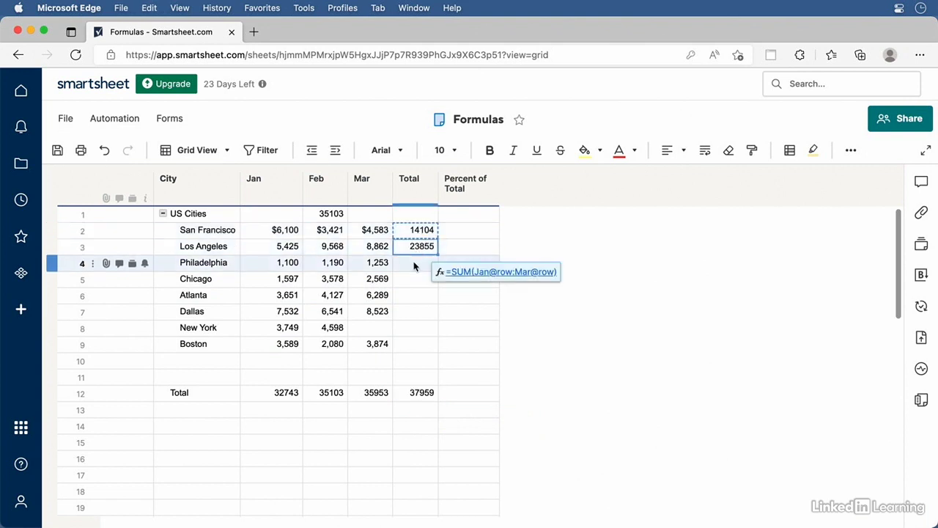
pyautogui.click(415, 264)
pyautogui.press('super+v')
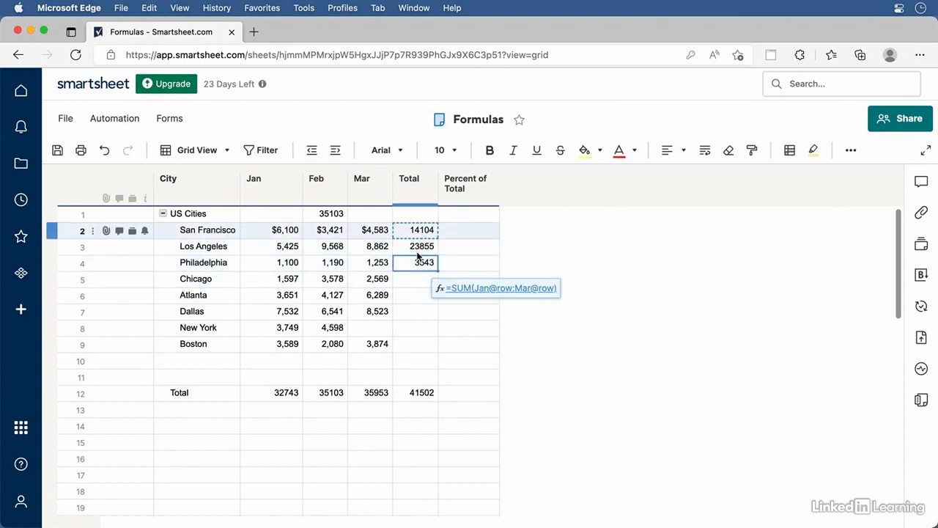
pyautogui.press('super+z')
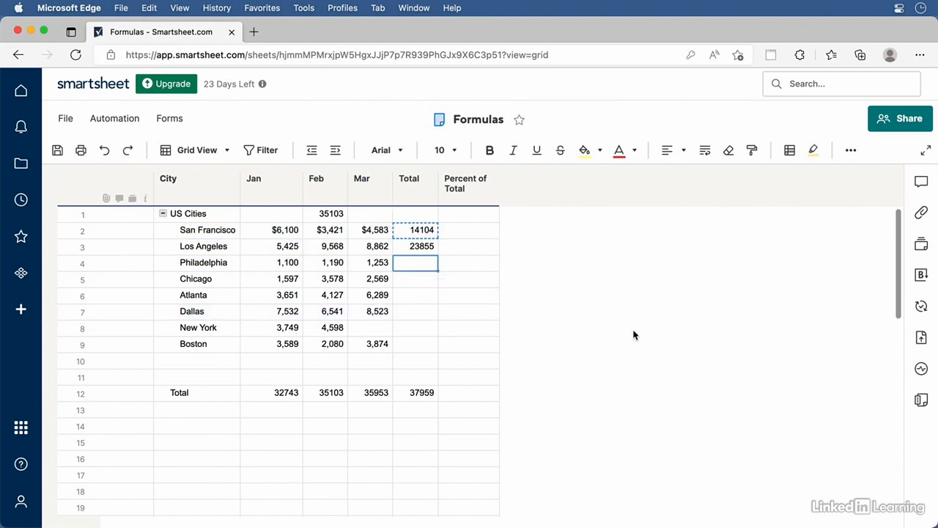
pyautogui.press('super+z')
pyautogui.click(419, 232)
pyautogui.moveTo(420, 233)
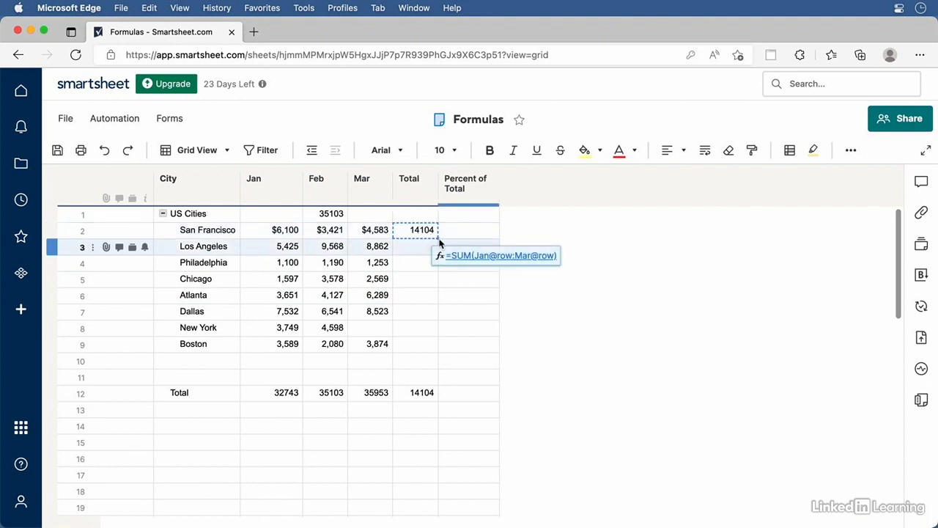
pyautogui.moveTo(438, 238); pyautogui.dragTo(427, 344)
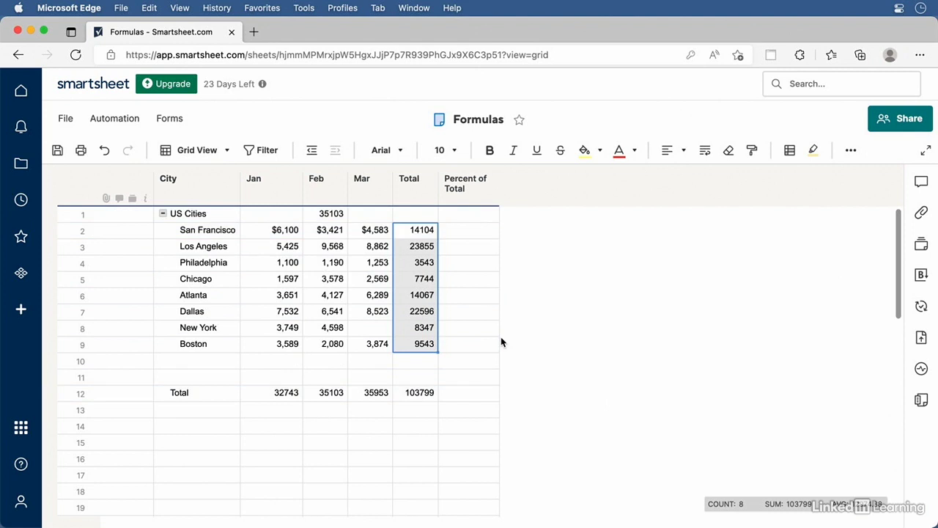
# Enter =Total@row/Total12 in San Francisco's Percent of Total, giving 0.13588
pyautogui.click(465, 238)
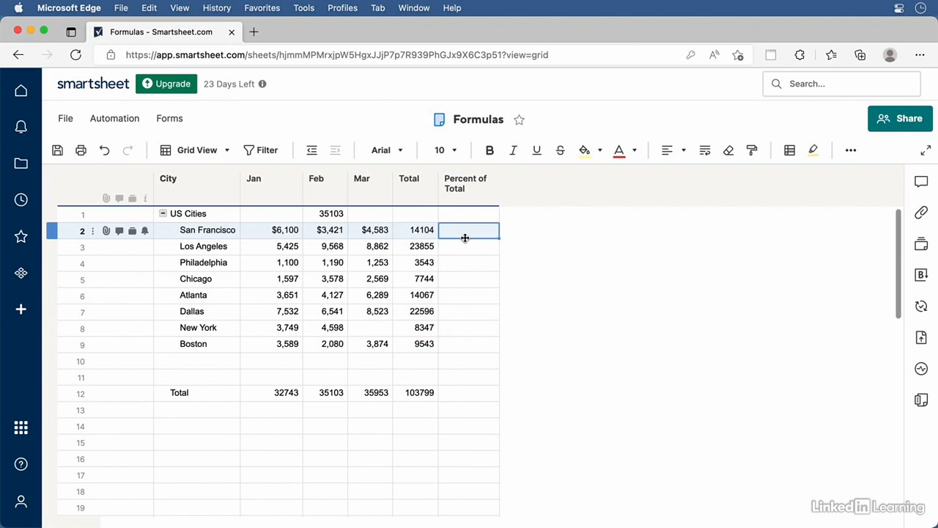
pyautogui.doubleClick(470, 235)
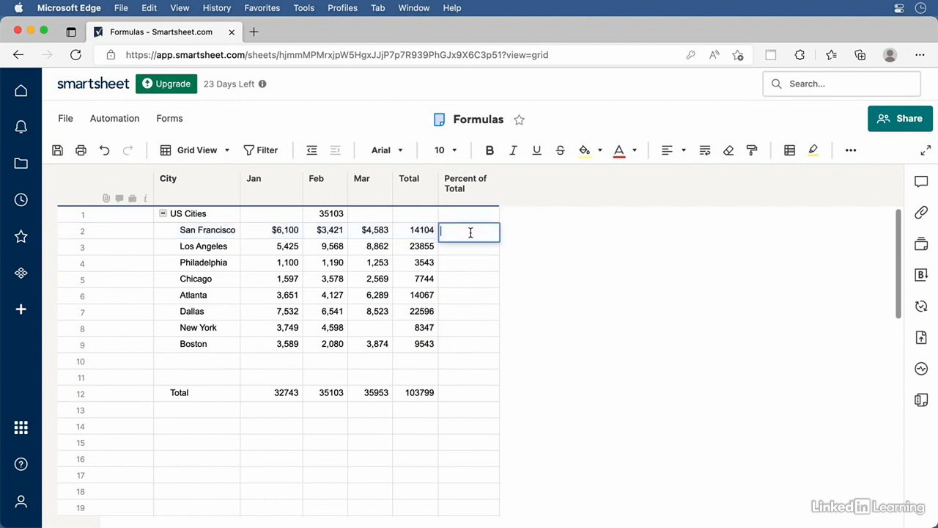
pyautogui.write('=')
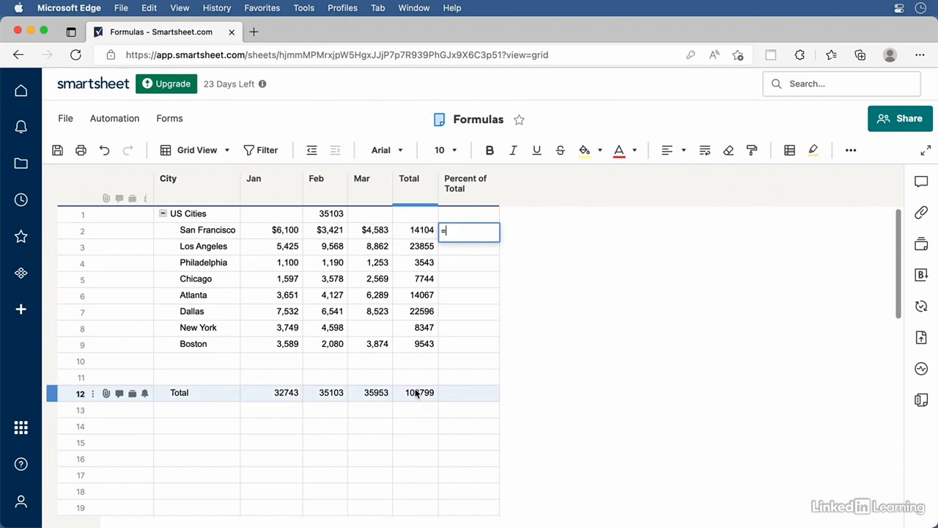
pyautogui.click(423, 234)
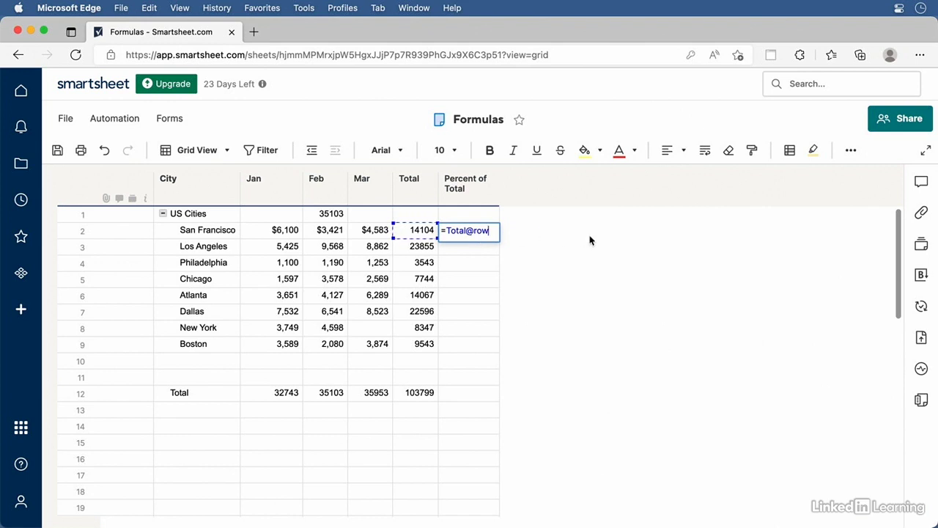
pyautogui.write('/')
pyautogui.click(418, 394)
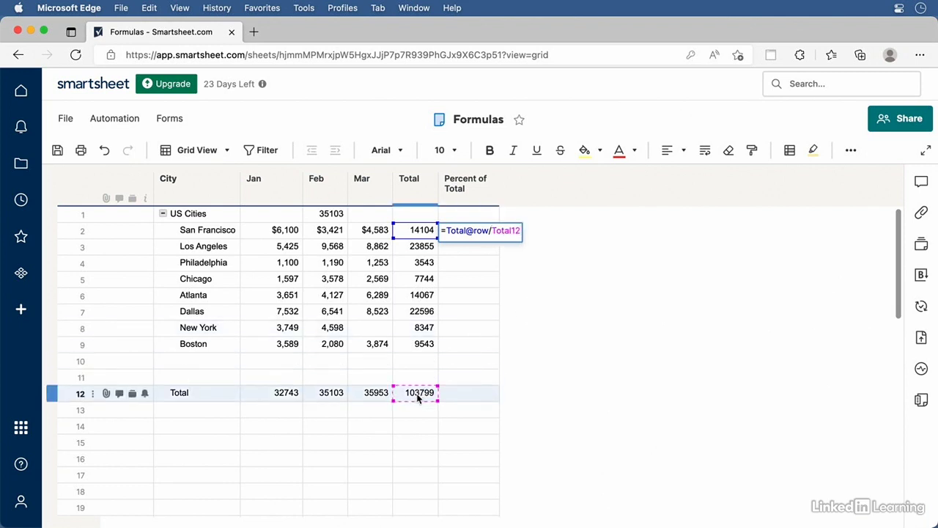
pyautogui.press('Return')
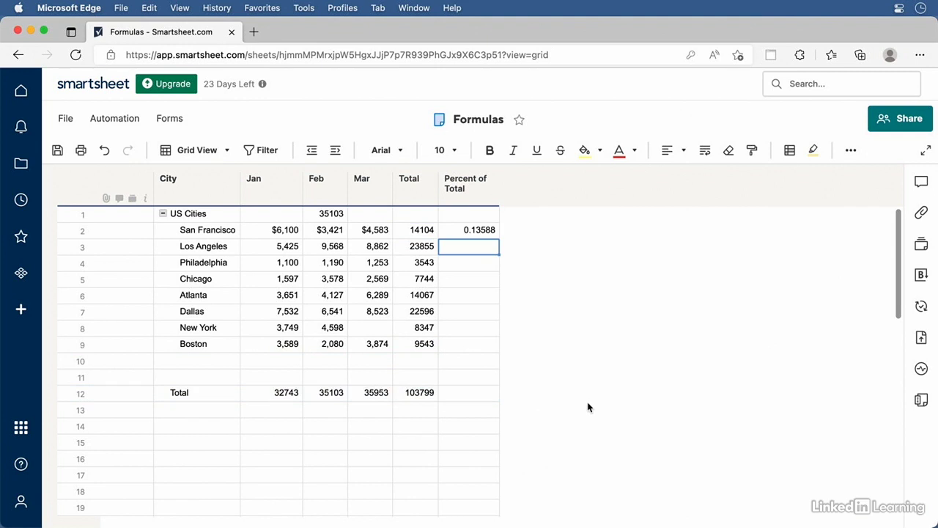
# Format San Francisco's Percent of Total as a percentage so it shows 14%
pyautogui.click(481, 231)
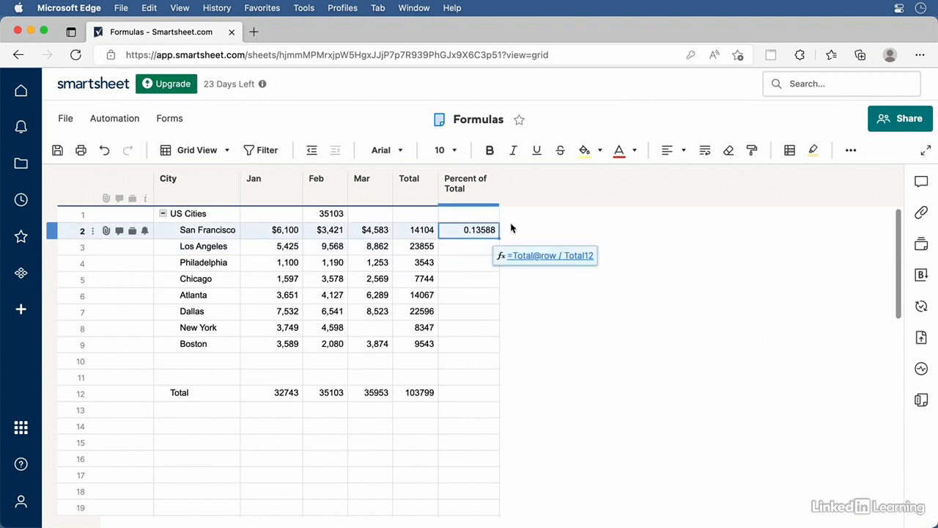
pyautogui.click(852, 151)
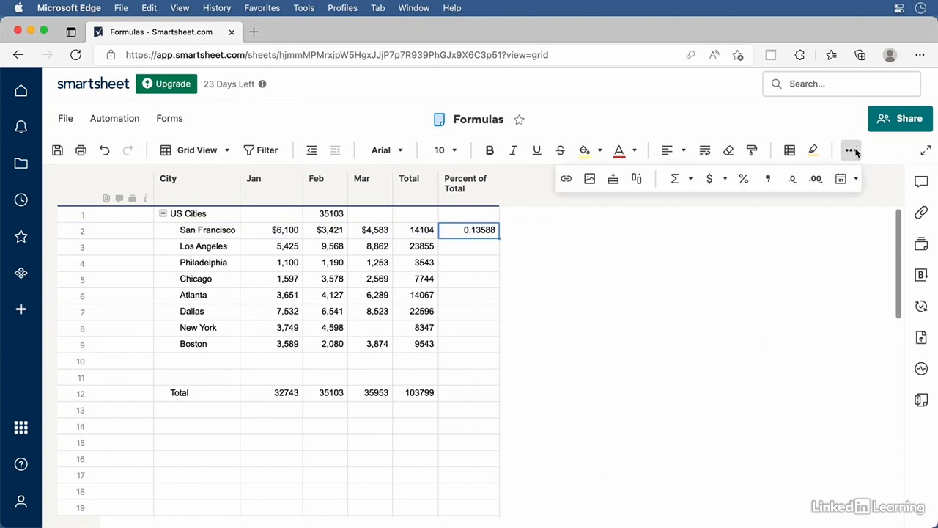
pyautogui.click(743, 181)
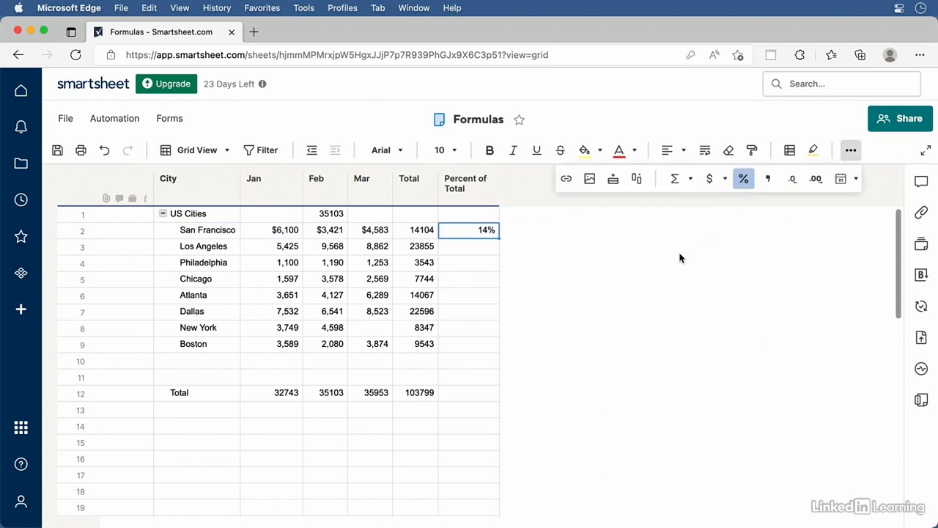
pyautogui.click(595, 277)
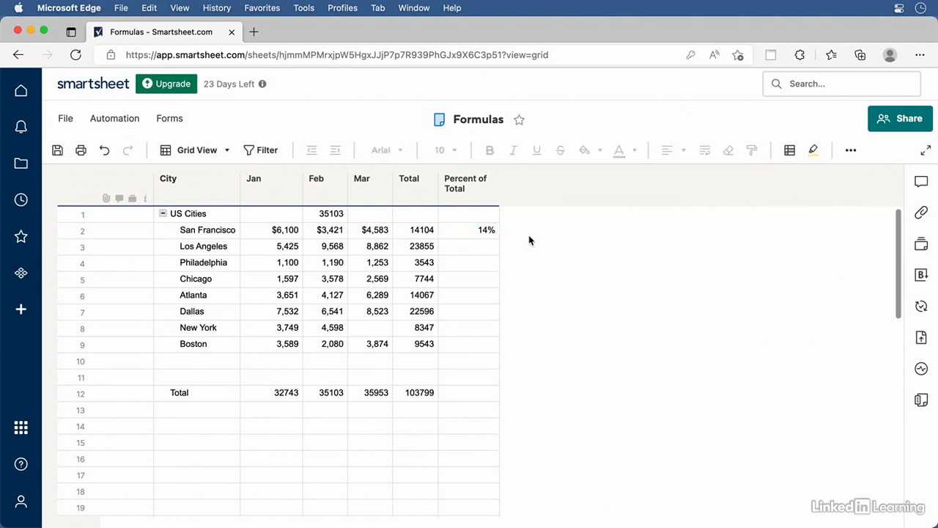
# Test-paste the percent formula into Los Angeles, find it breaks, and undo it
pyautogui.click(461, 234)
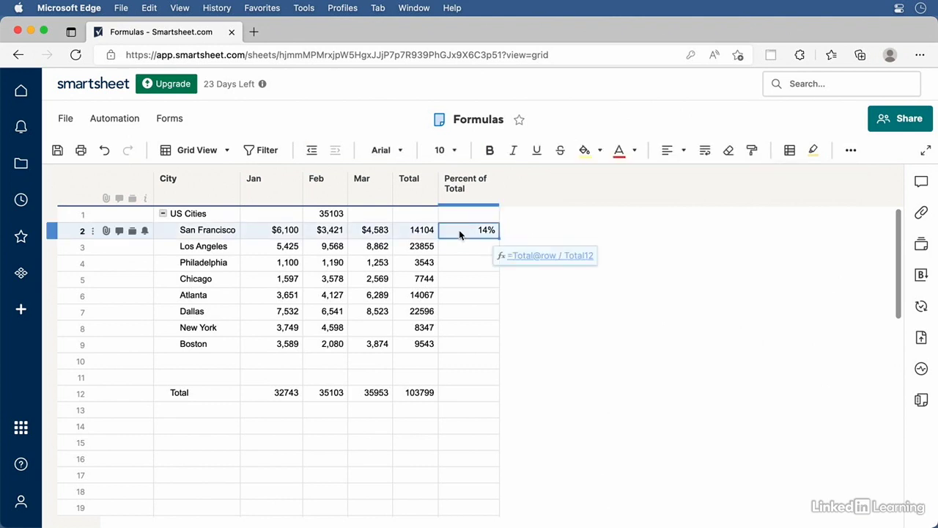
pyautogui.press('cmd+c')
pyautogui.click(462, 247)
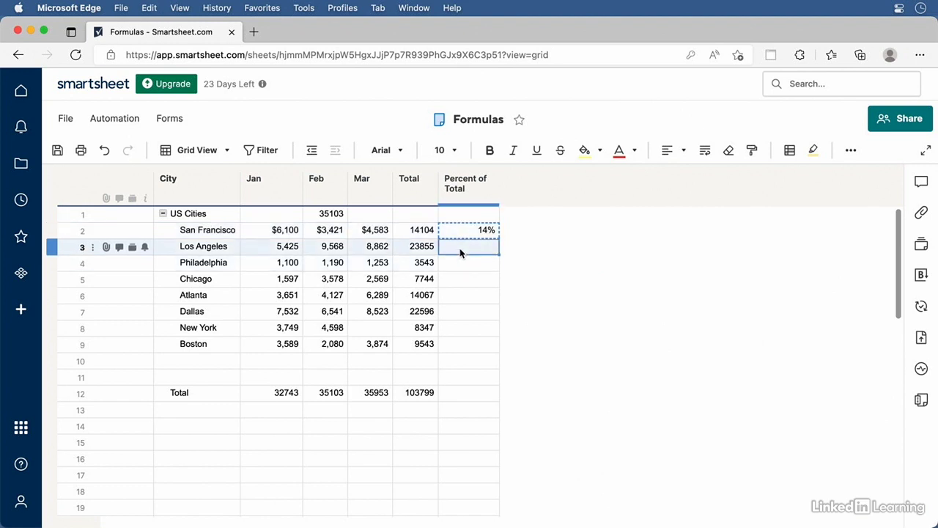
pyautogui.press('super+v')
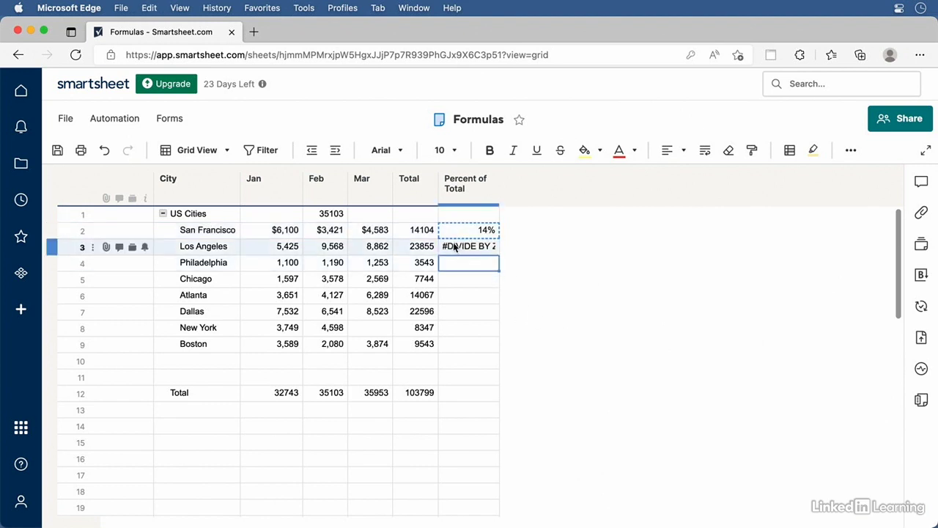
pyautogui.doubleClick(461, 248)
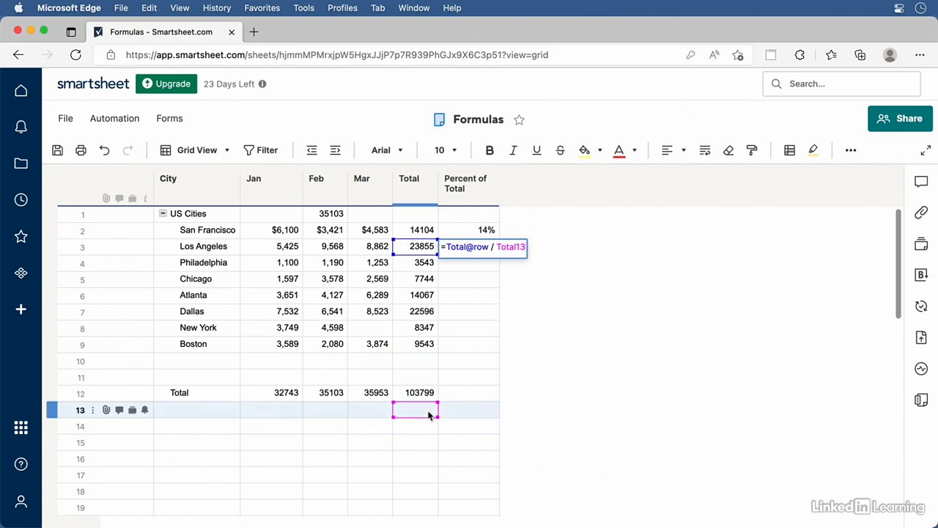
pyautogui.click(609, 355)
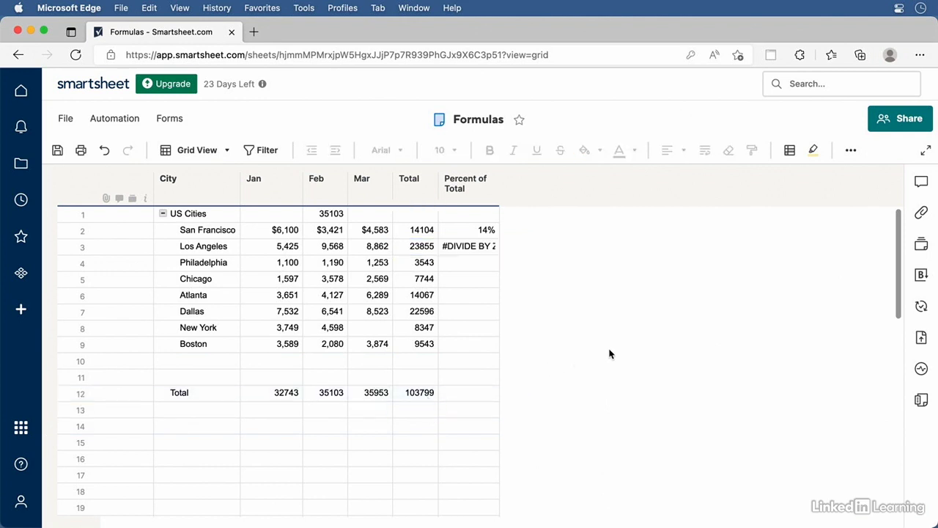
pyautogui.press('super+z')
# Edit San Francisco's percent formula to divide by the absolute reference $Total12
pyautogui.click(480, 229)
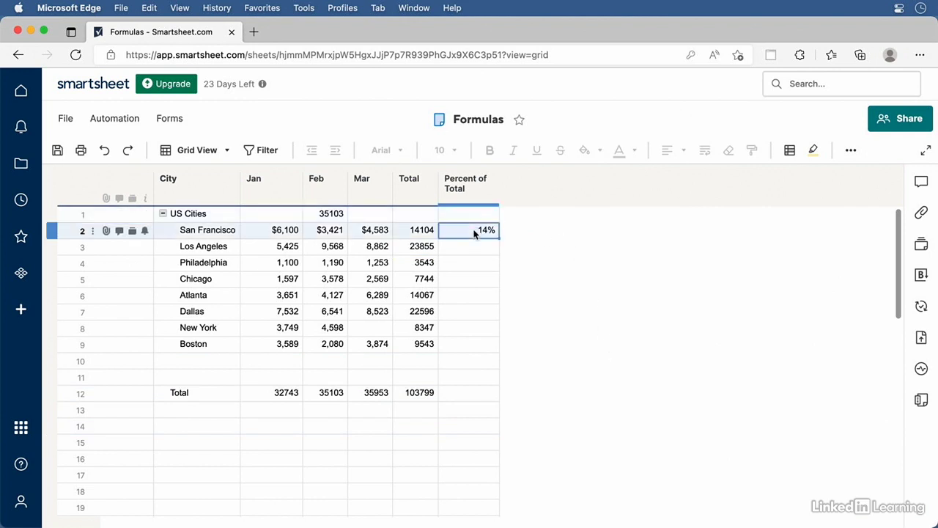
pyautogui.click(474, 229)
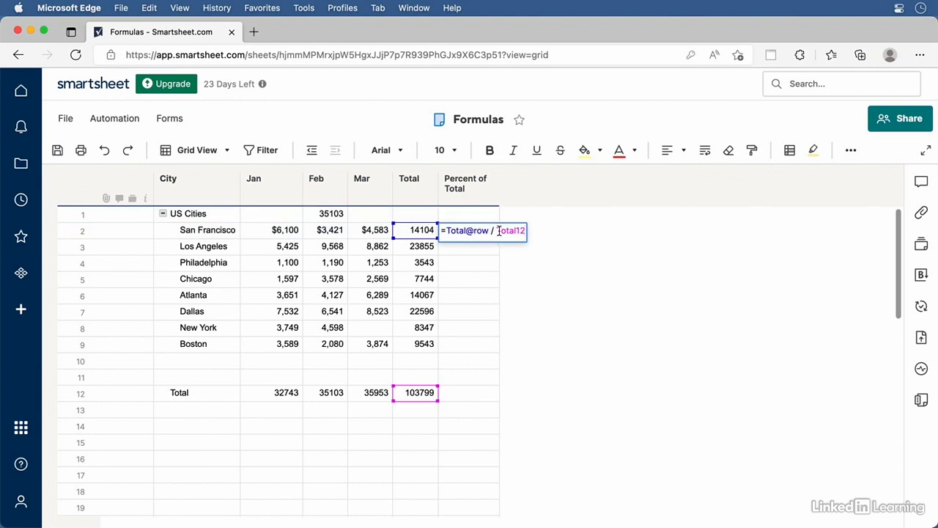
pyautogui.click(497, 231)
pyautogui.write('$')
pyautogui.press('BackSpace')
pyautogui.press('Left')
pyautogui.press('BackSpace')
pyautogui.press('Return')
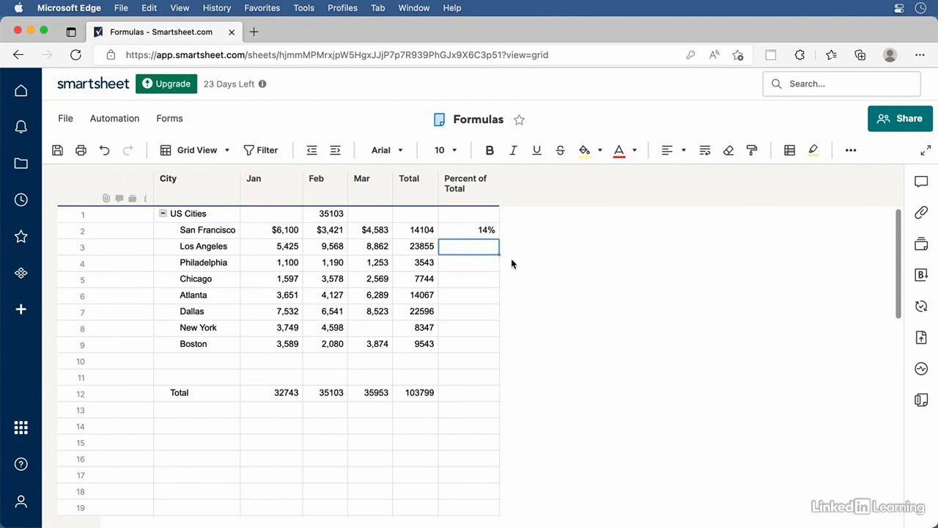
# Copy the $Total12 percent formula into each city's Percent of Total, Los Angeles through New York
pyautogui.doubleClick(466, 230)
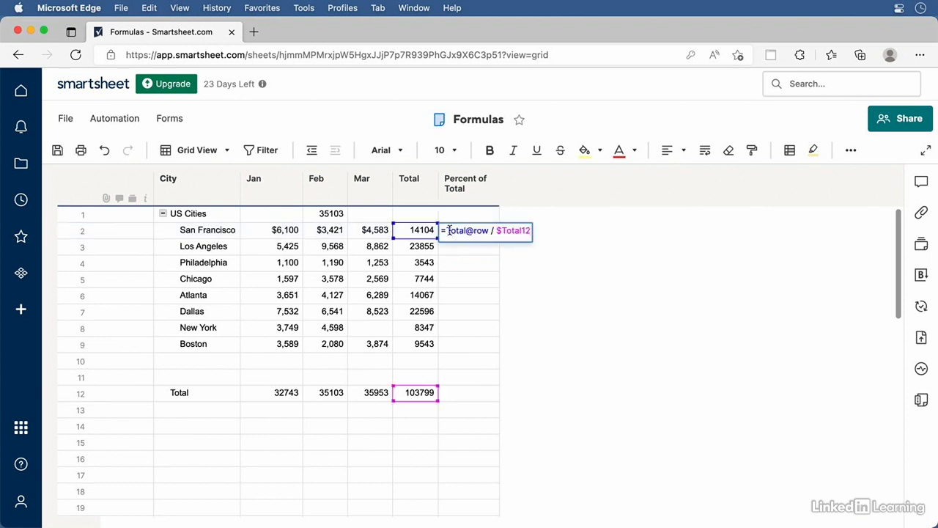
pyautogui.moveTo(445, 230); pyautogui.dragTo(543, 232)
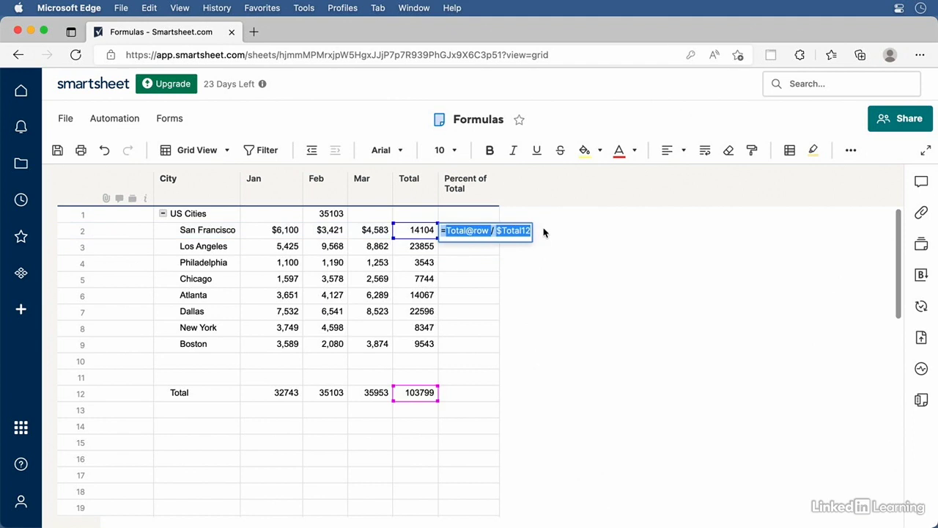
pyautogui.press('super+c')
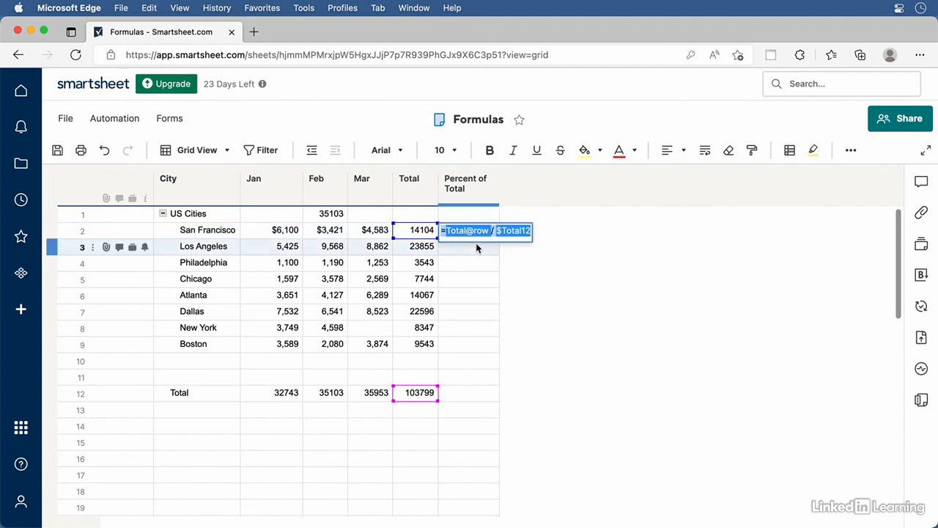
pyautogui.click(472, 247)
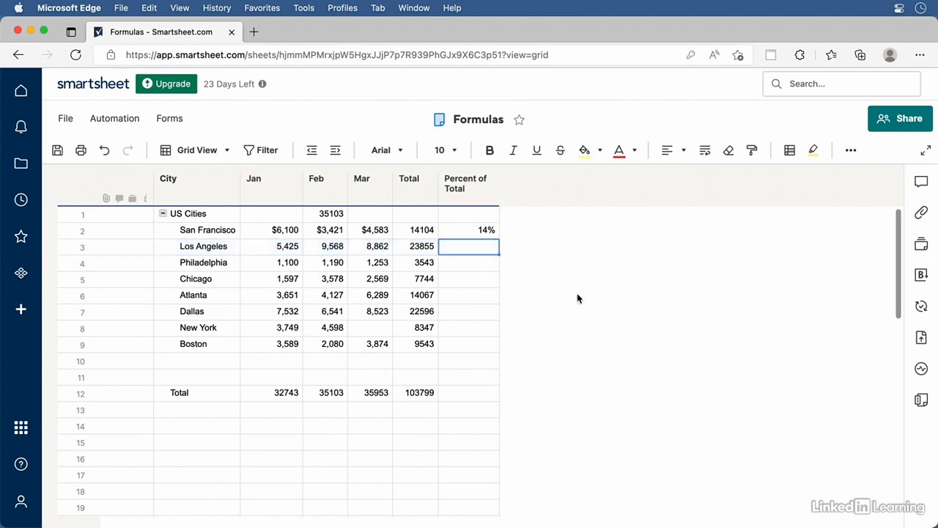
pyautogui.press('super+v')
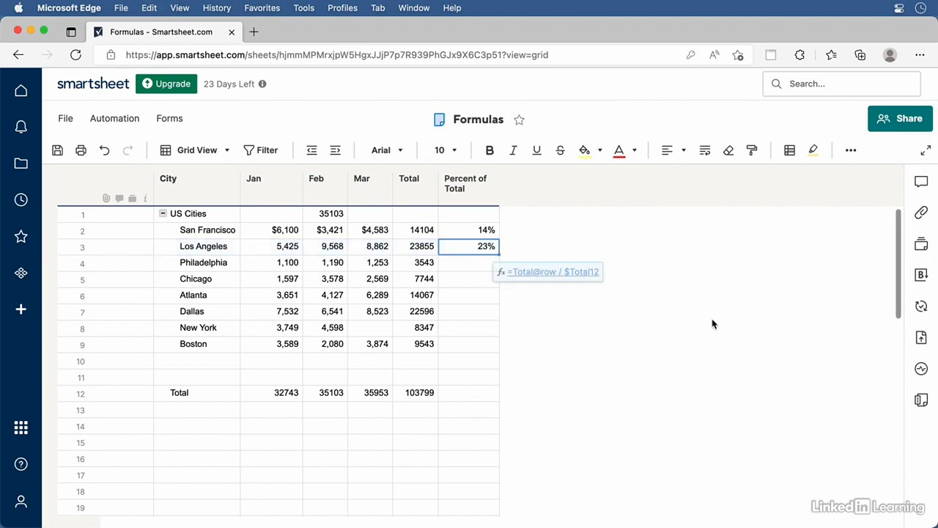
pyautogui.click(461, 264)
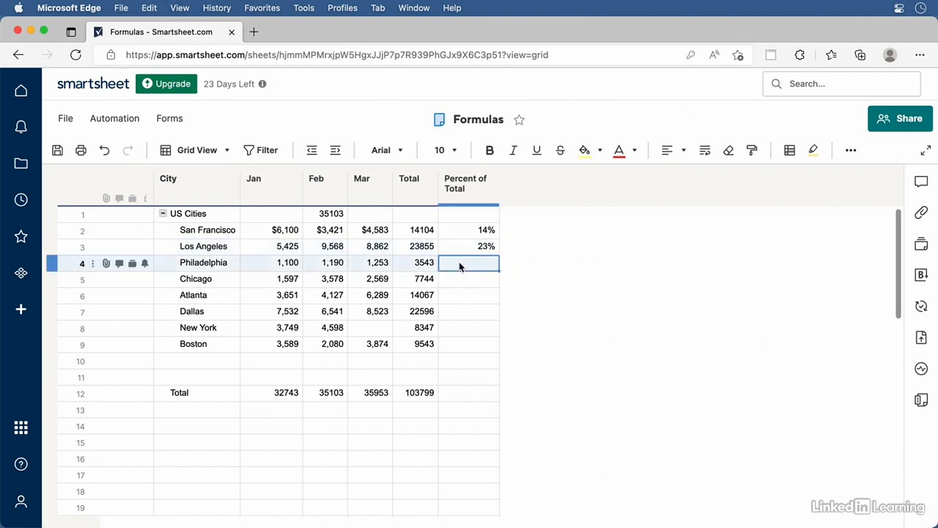
pyautogui.press('super+v')
pyautogui.click(461, 279)
pyautogui.press('super+v')
pyautogui.click(458, 295)
pyautogui.press('super+v')
pyautogui.click(457, 311)
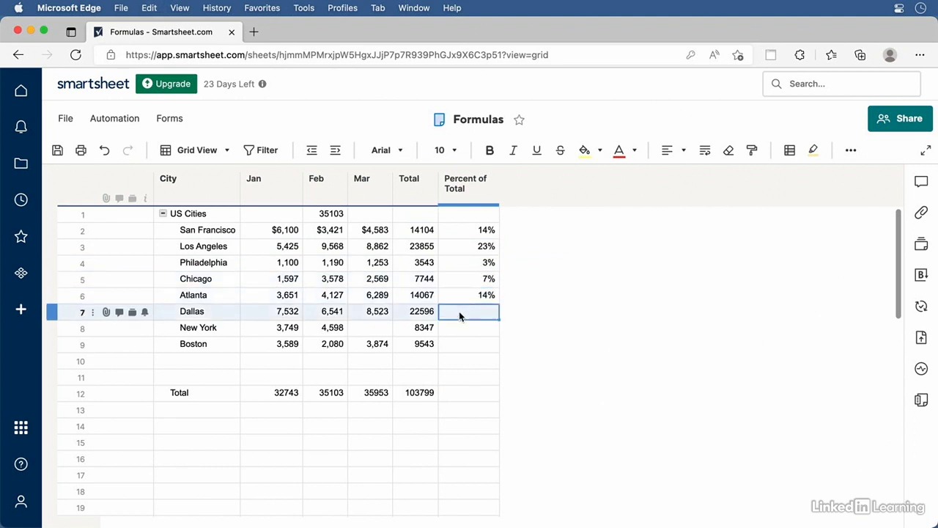
pyautogui.press('super+v')
pyautogui.click(454, 329)
pyautogui.press('super+v')
pyautogui.press('super+v')
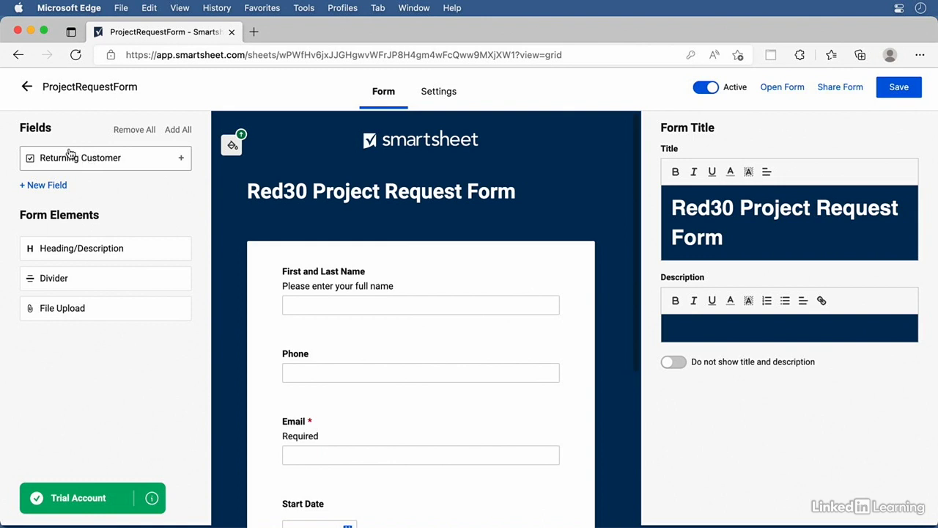
# Add a File Upload field labelled 'Sample File' with help text 'Upload an example of your design'
pyautogui.moveTo(69, 154); pyautogui.dragTo(87, 176)
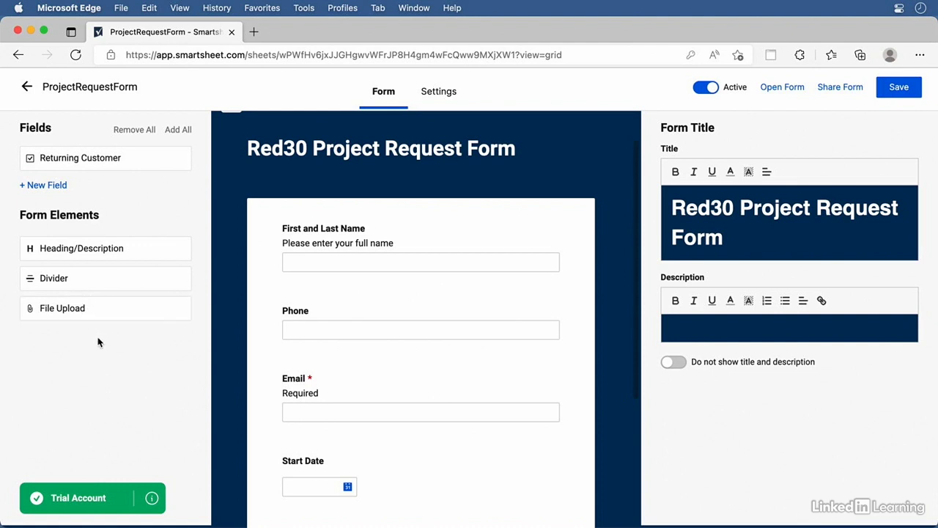
pyautogui.scroll(-3, 340, 397)
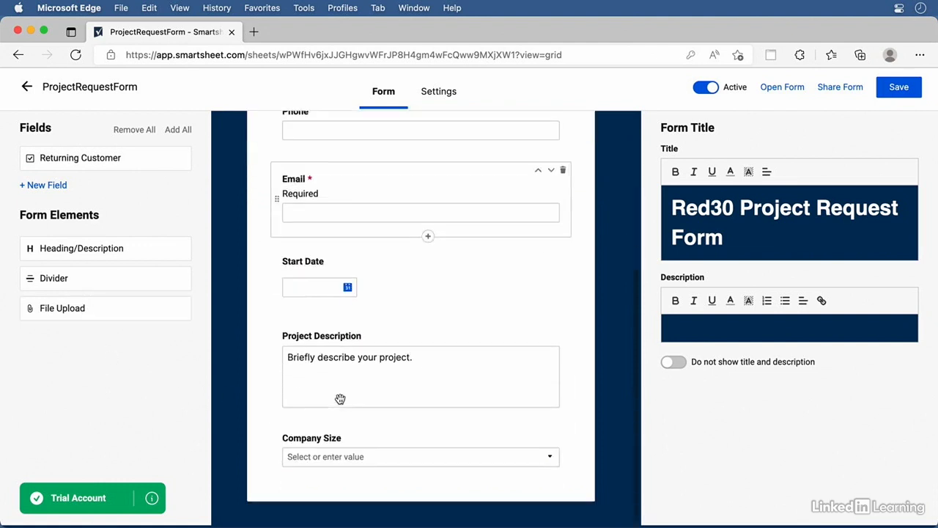
pyautogui.click(88, 314)
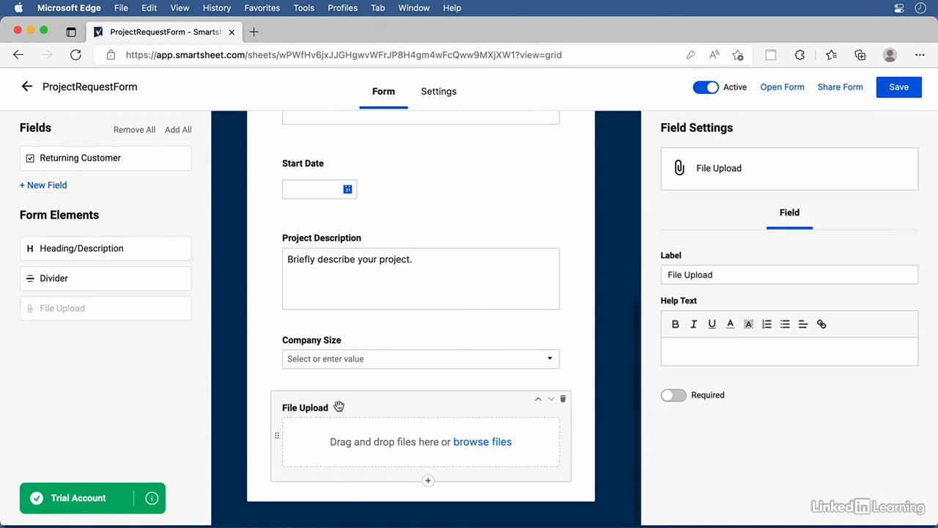
pyautogui.tripleClick(717, 274)
pyautogui.write('Sample File')
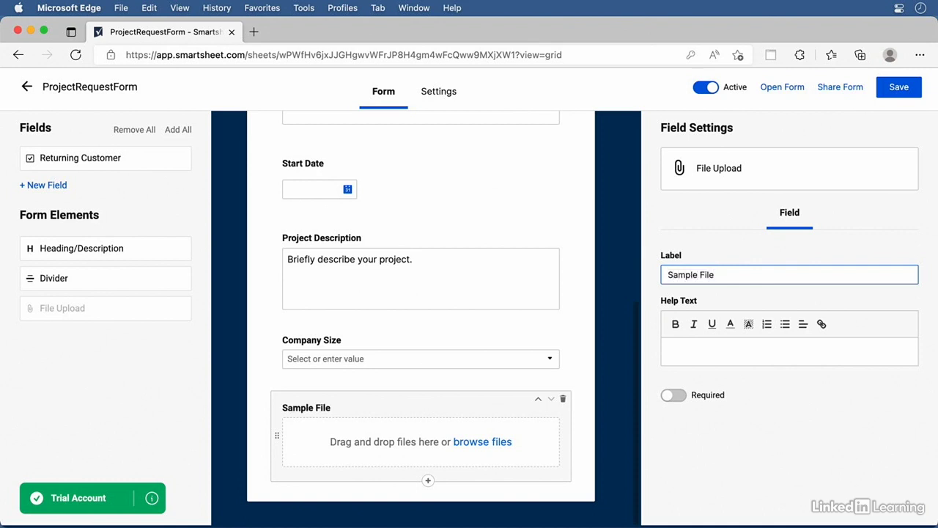
pyautogui.click(709, 349)
pyautogui.write('Upload an example of your design.')
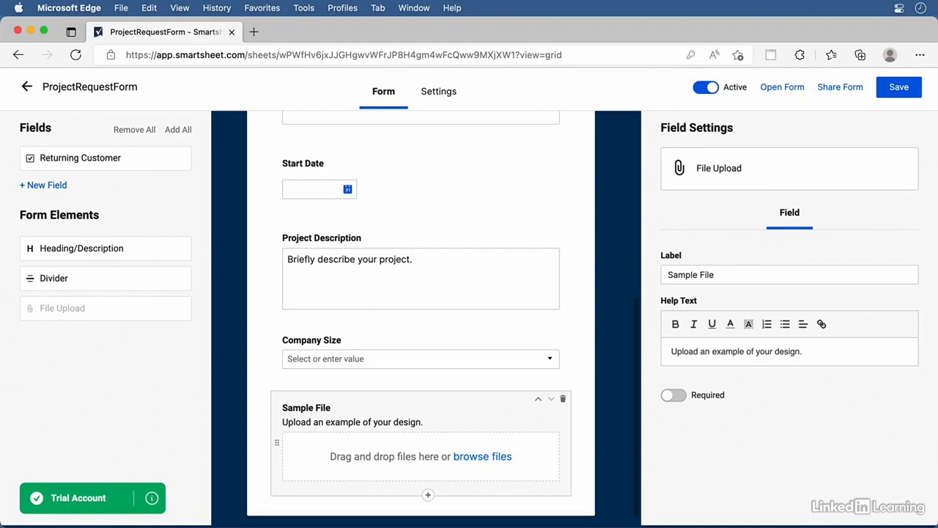
# Create a new dropdown field named Contact Preference with the choices Phone and Email
pyautogui.click(46, 187)
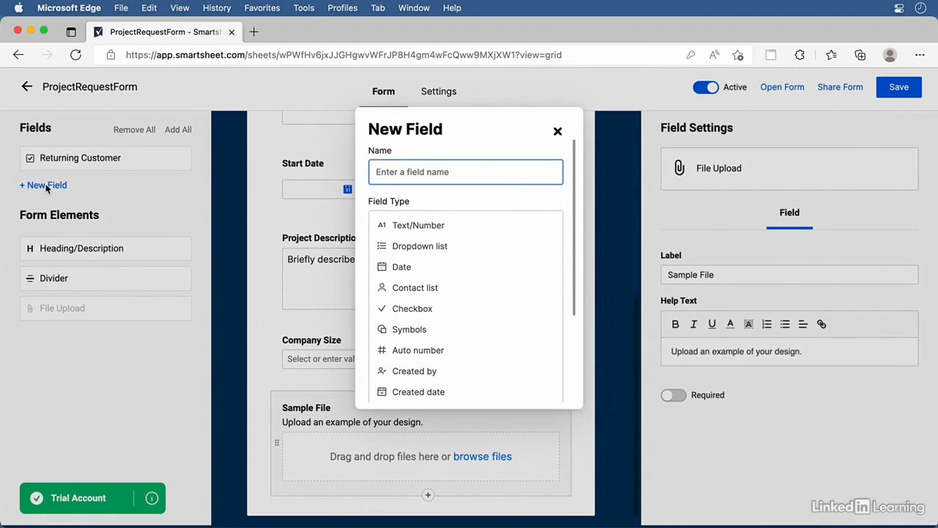
pyautogui.click(440, 249)
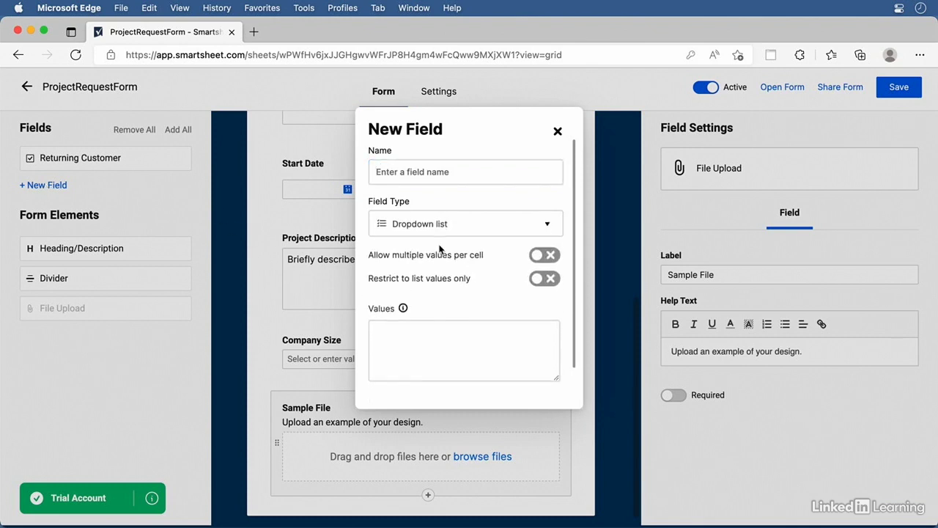
pyautogui.click(414, 172)
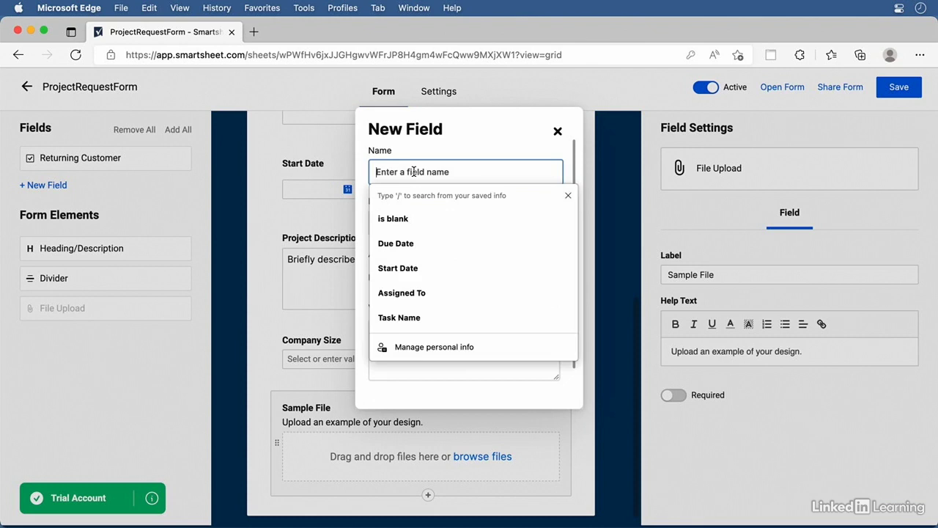
pyautogui.write('Contact ')
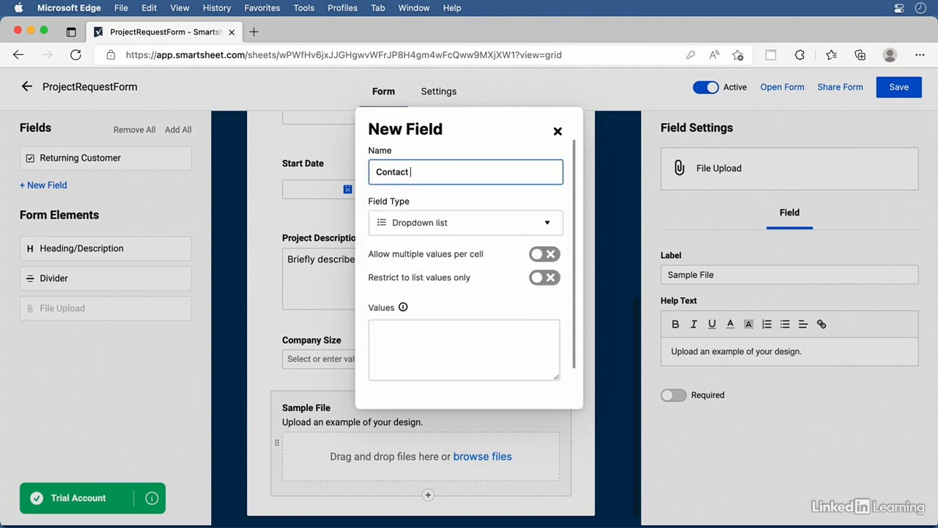
pyautogui.write('Preference')
pyautogui.click(409, 343)
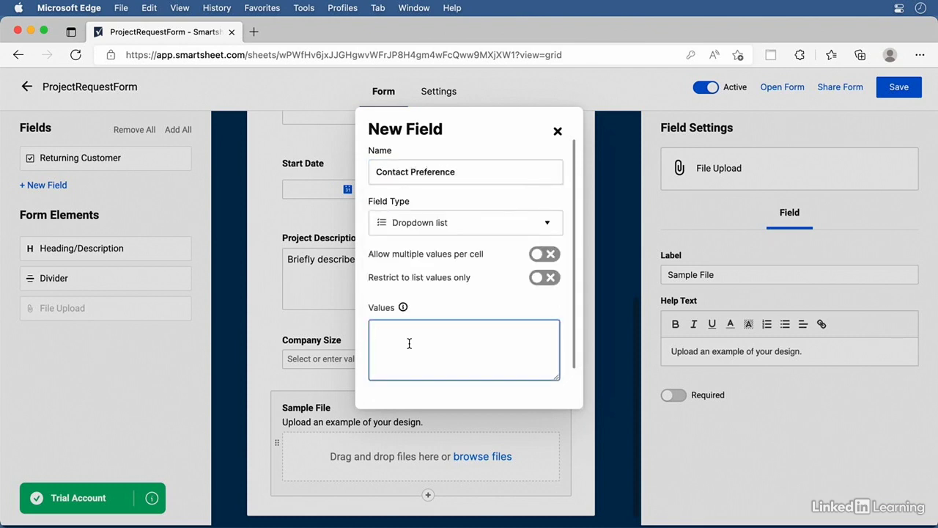
pyautogui.write('Phone')
pyautogui.press('Return')
pyautogui.write('Email')
pyautogui.scroll(-2, 484, 340)
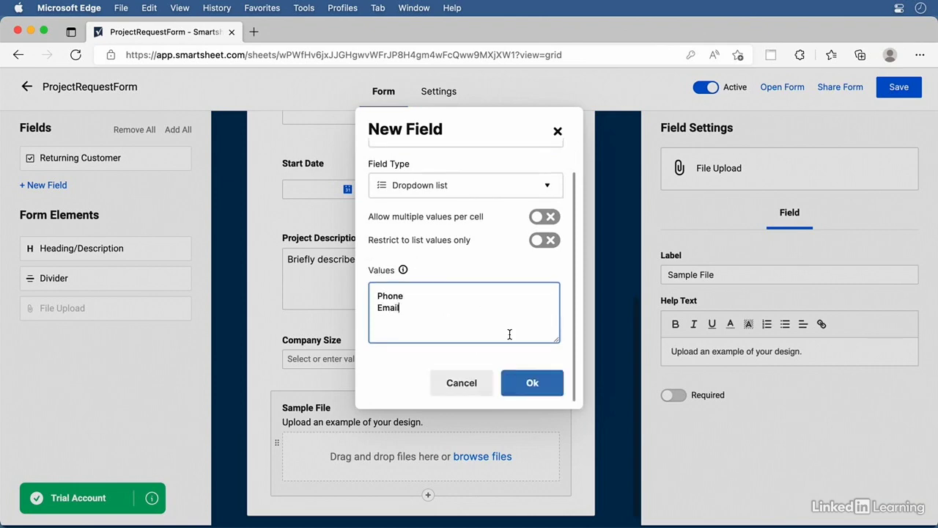
pyautogui.click(532, 382)
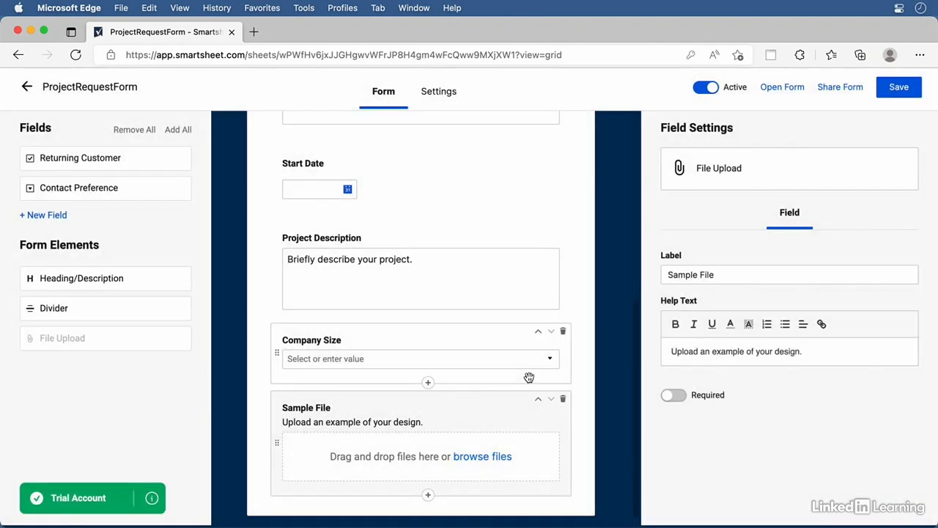
# Place Contact Preference on the form and move Email up below First and Last Name
pyautogui.moveTo(94, 198)
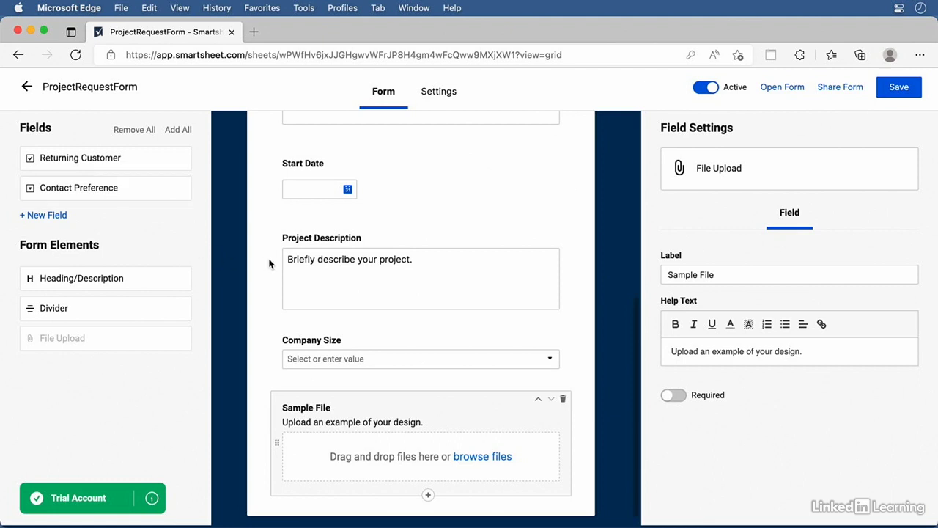
pyautogui.scroll(10, 269, 264)
pyautogui.scroll(-3, 269, 264)
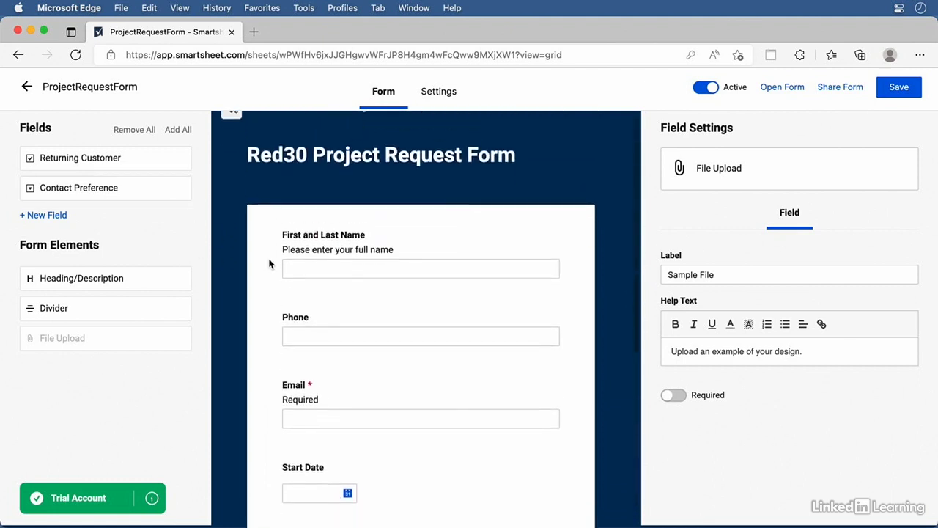
pyautogui.moveTo(82, 192); pyautogui.dragTo(376, 344)
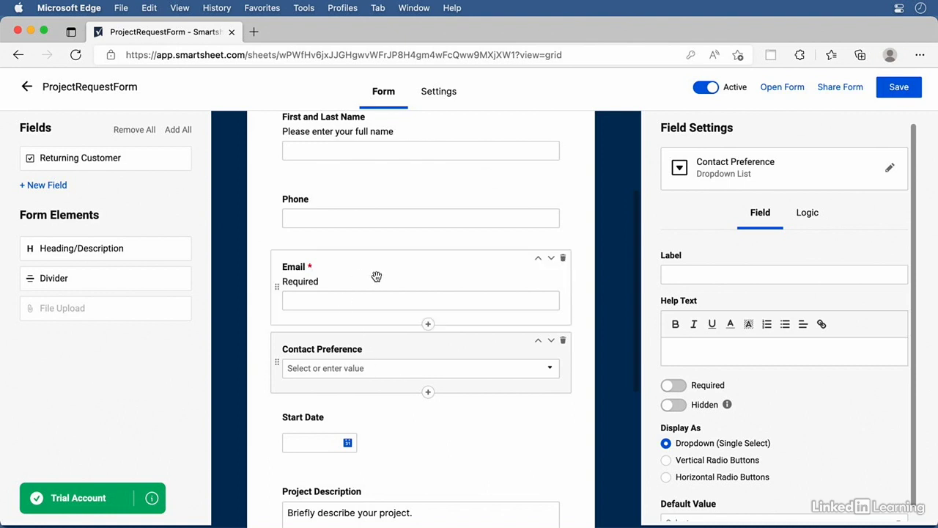
pyautogui.moveTo(377, 251); pyautogui.dragTo(367, 223)
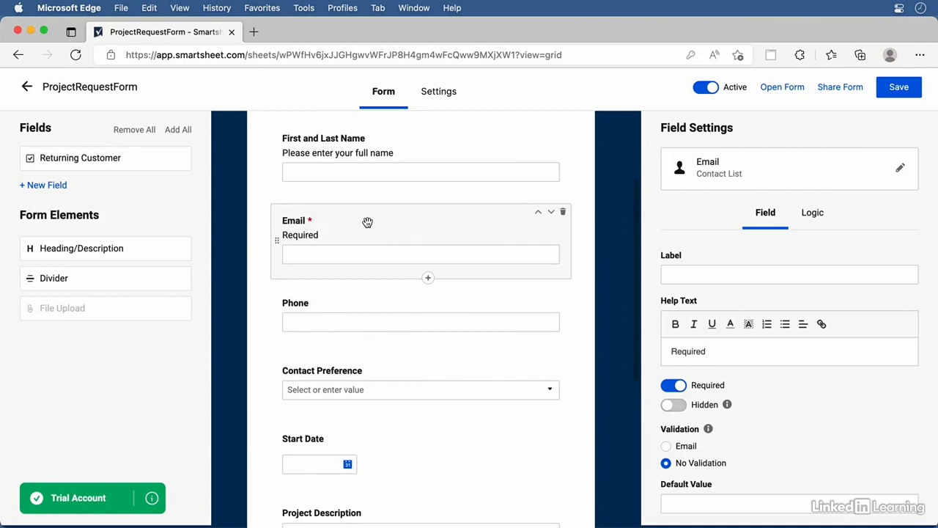
pyautogui.scroll(5, 276, 253)
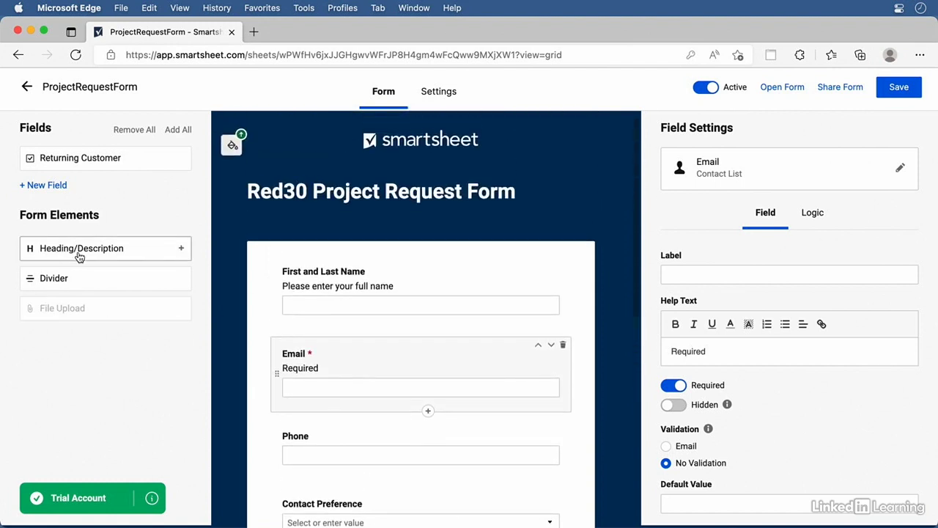
# Add a heading titled 'Contact Info' at the top of the form
pyautogui.moveTo(87, 256); pyautogui.dragTo(413, 284)
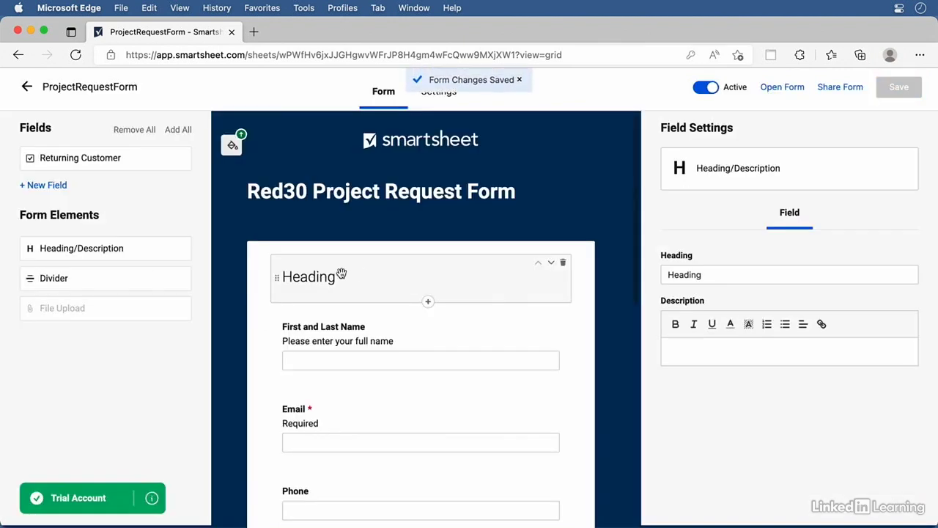
pyautogui.doubleClick(740, 278)
pyautogui.write('Con')
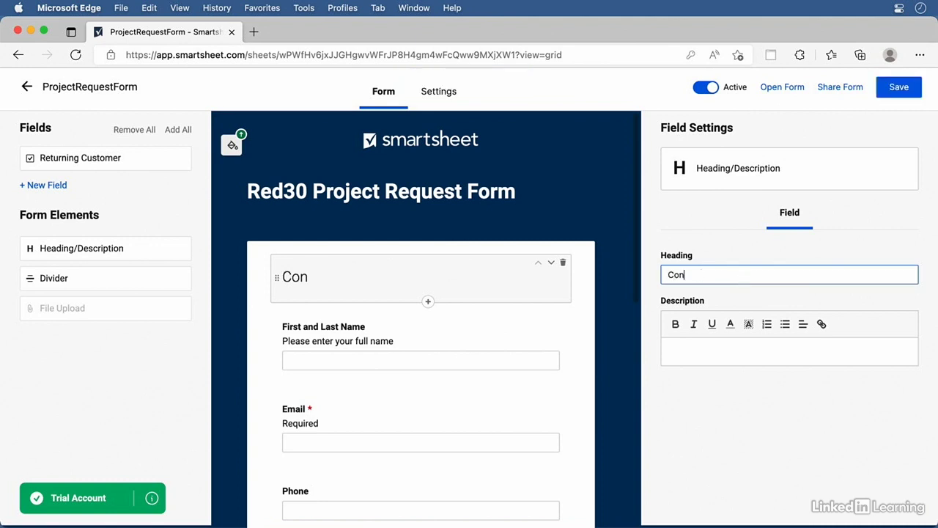
pyautogui.write('tact Info')
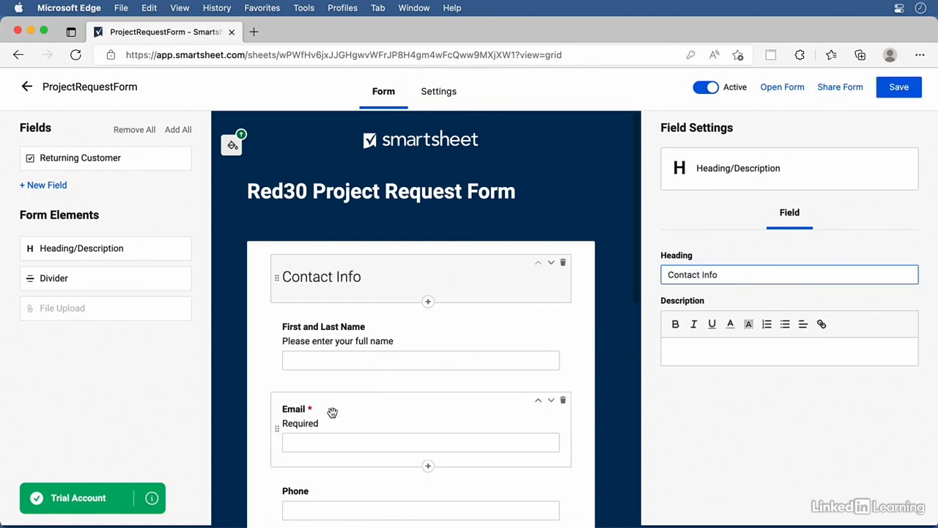
# Add a 'Project Info' heading above Start Date and a divider above Company Size
pyautogui.scroll(-2, 256, 435)
pyautogui.scroll(-5, 257, 436)
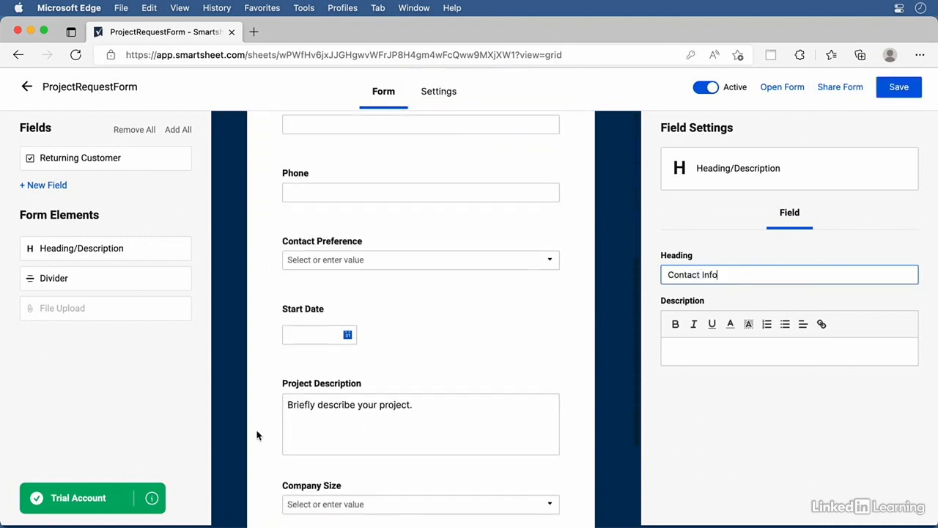
pyautogui.moveTo(88, 250); pyautogui.dragTo(400, 302)
pyautogui.doubleClick(731, 279)
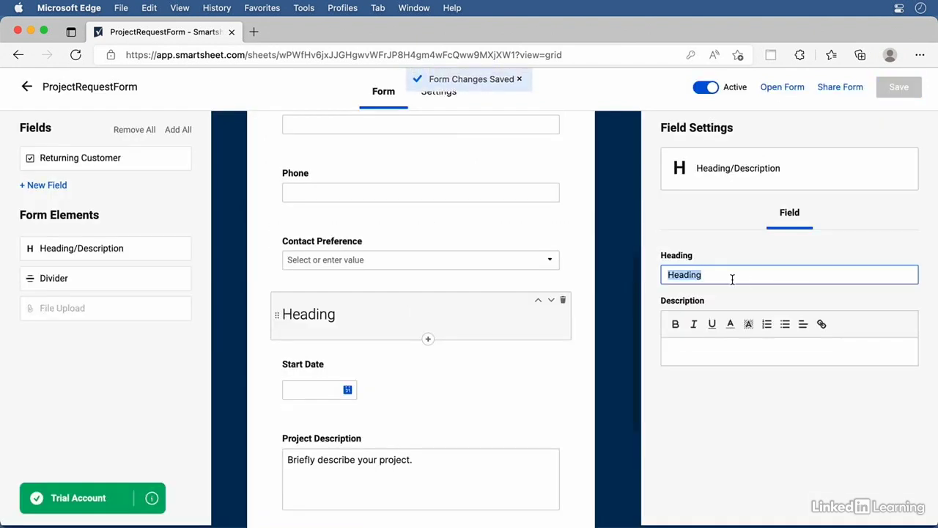
pyautogui.write('Project Info')
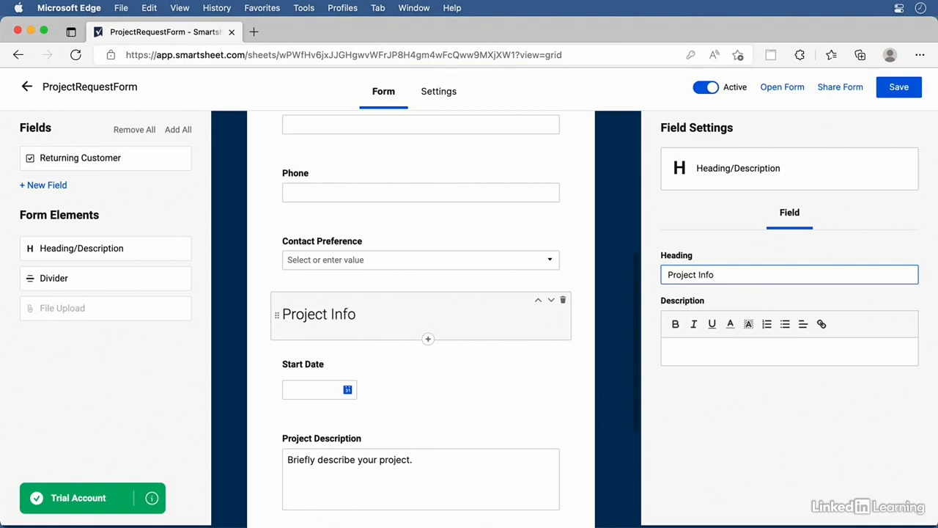
pyautogui.scroll(-5, 451, 356)
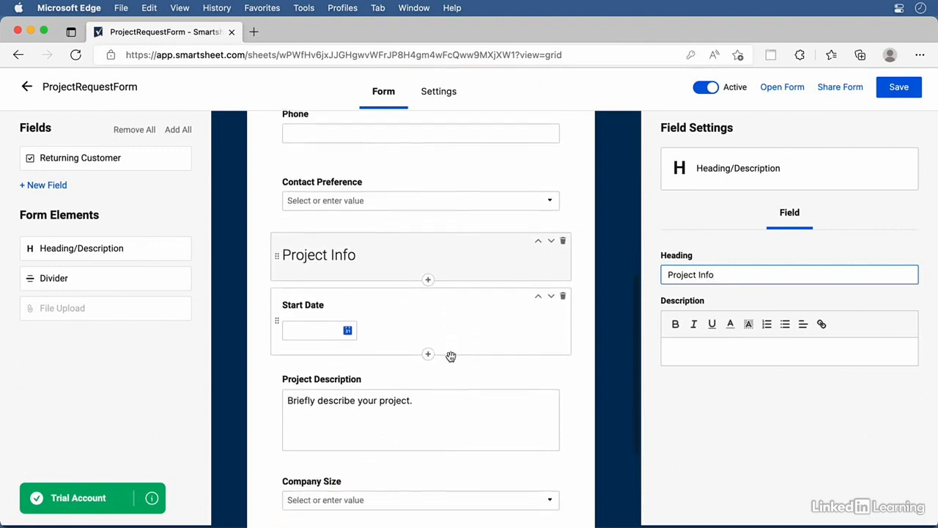
pyautogui.moveTo(78, 276); pyautogui.dragTo(333, 415)
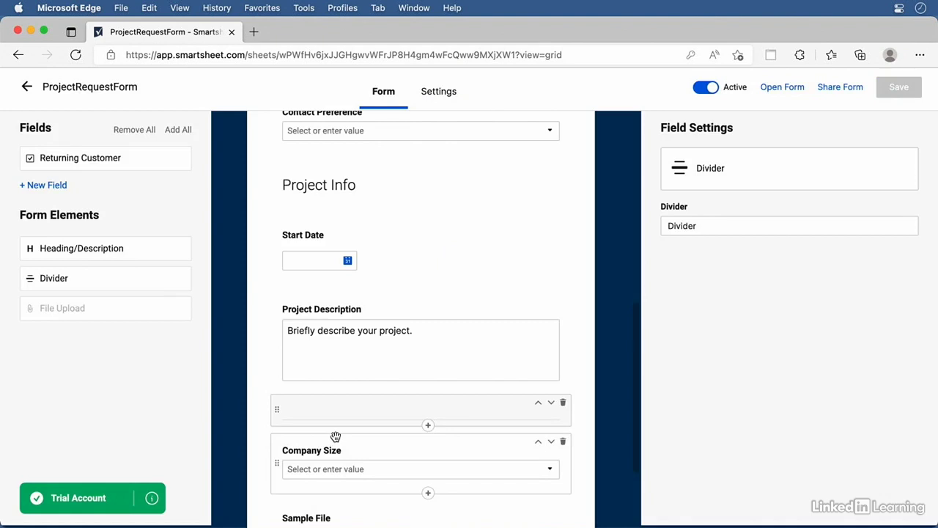
# Back on the sheet, insert a Created date column named Submitted right of Contact Preference
pyautogui.click(25, 87)
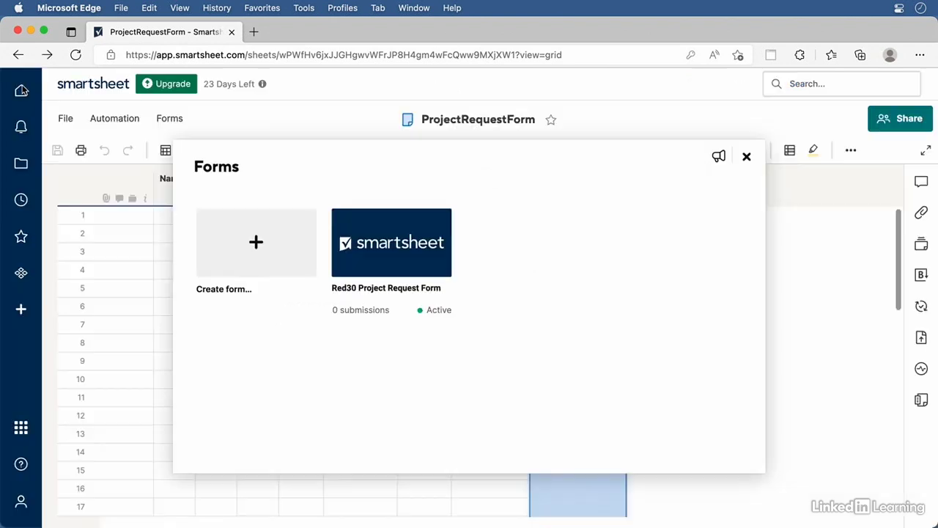
pyautogui.click(747, 157)
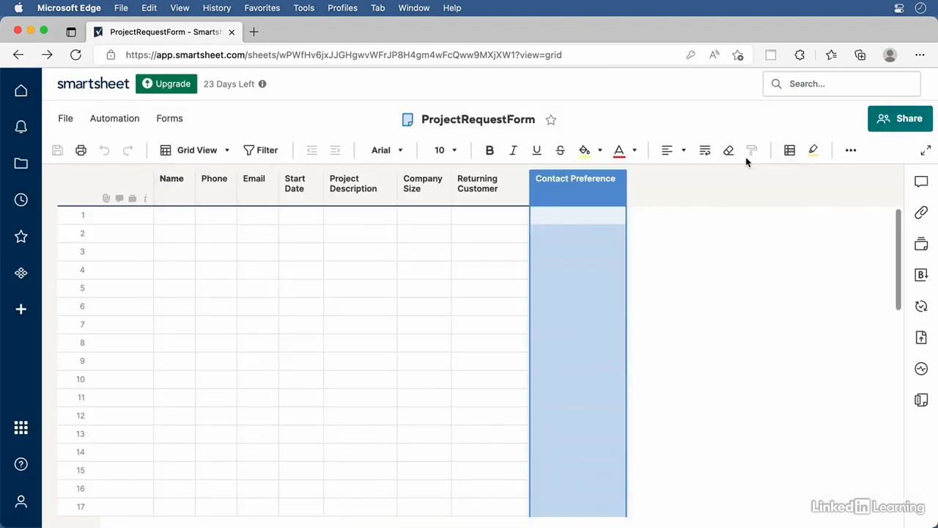
pyautogui.moveTo(583, 197)
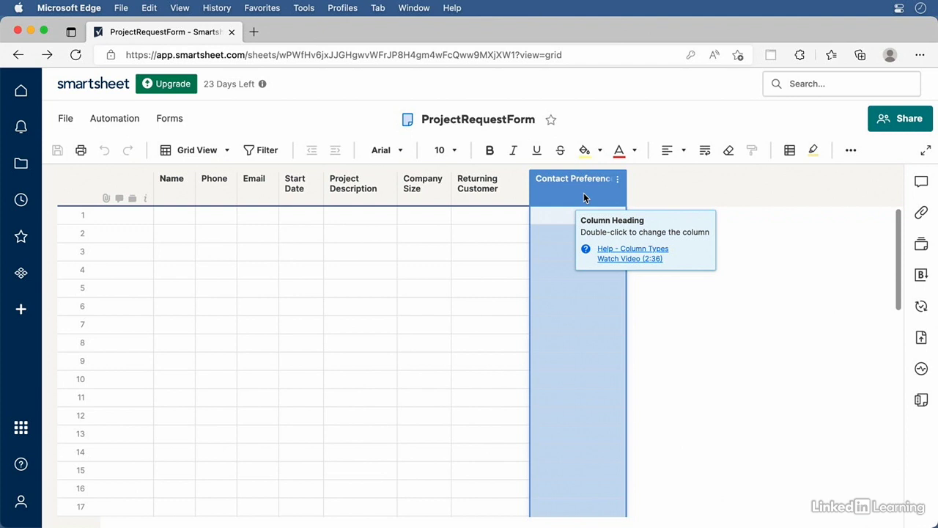
pyautogui.rightClick(583, 193)
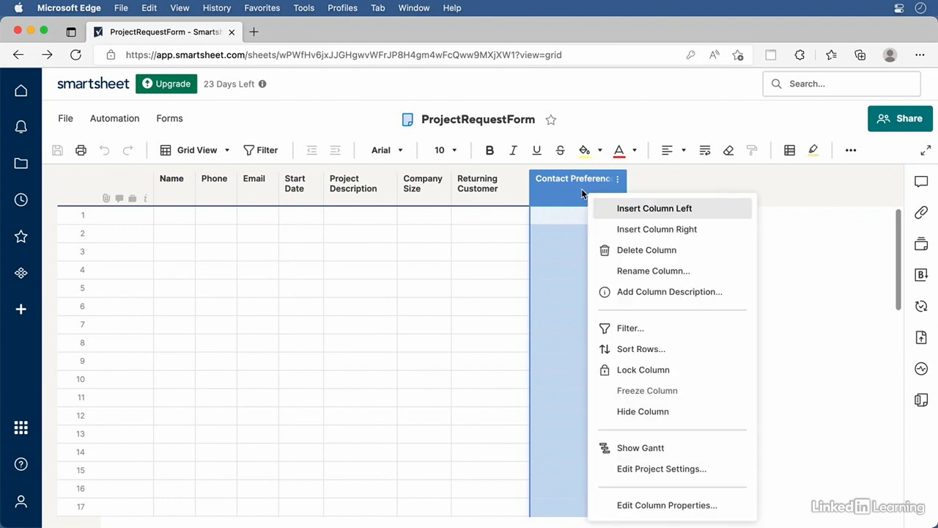
pyautogui.click(638, 230)
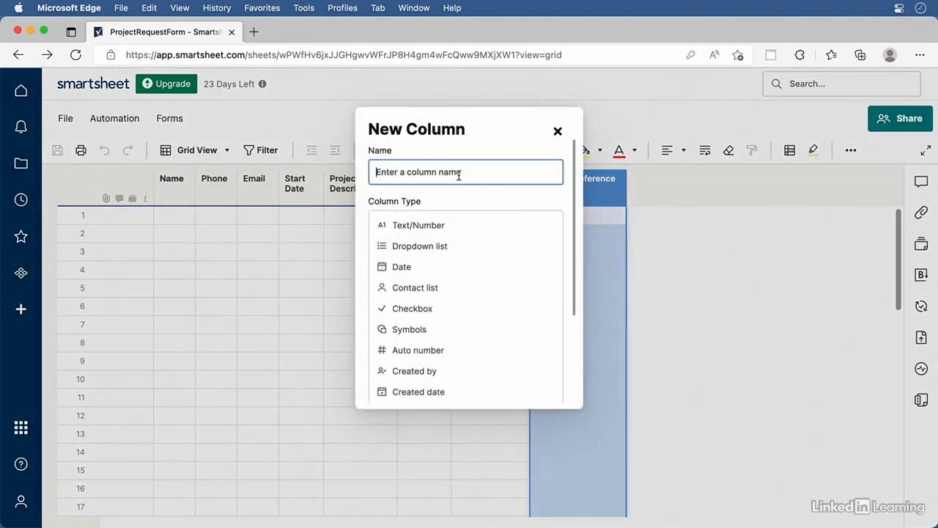
pyautogui.write('Submitte')
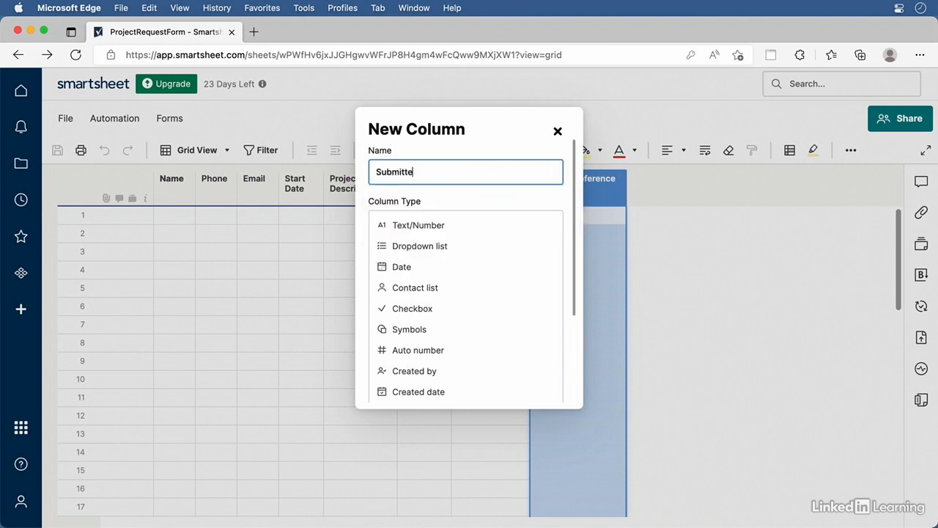
pyautogui.write('d')
pyautogui.click(413, 392)
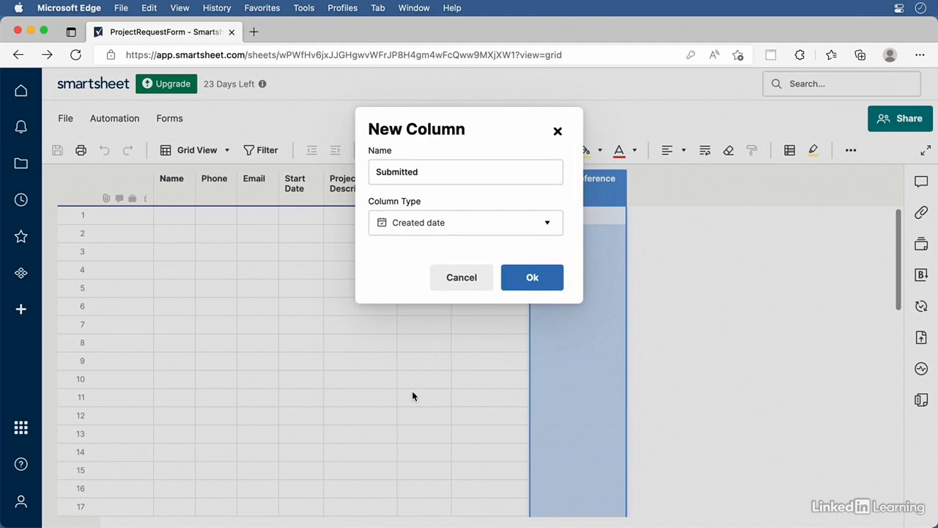
pyautogui.click(535, 278)
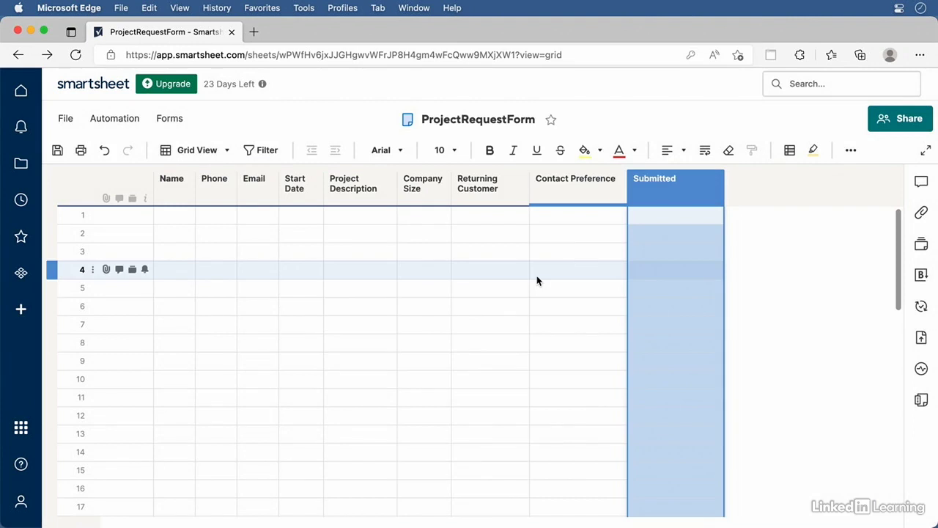
# Insert a Contact list column named Assigned To right of Submitted
pyautogui.click(715, 178)
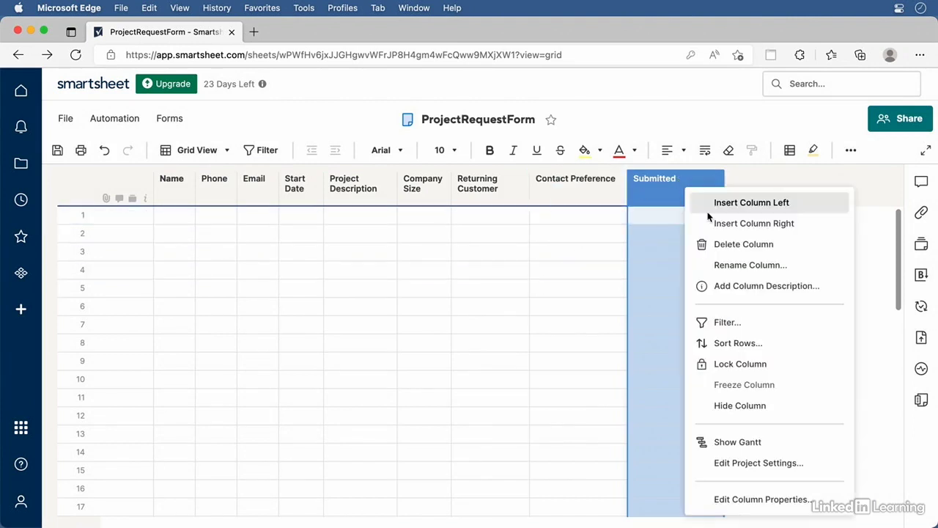
pyautogui.click(730, 230)
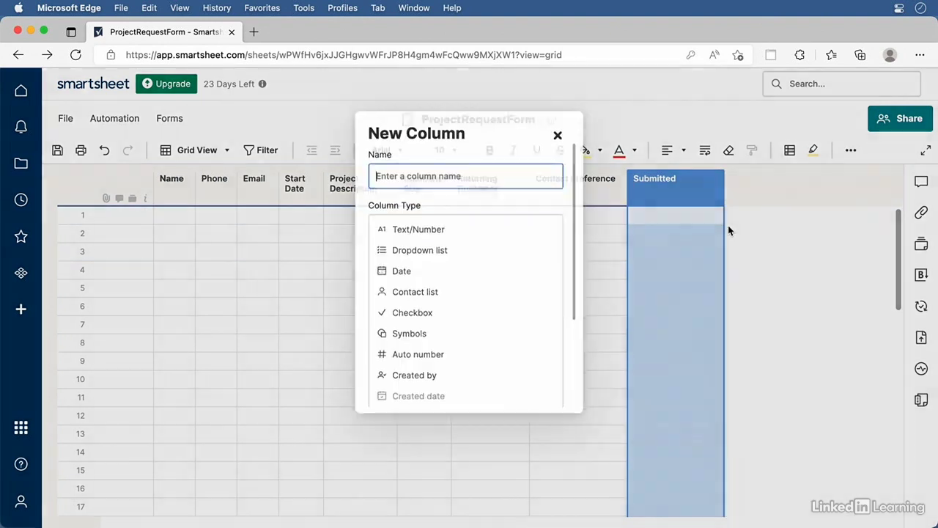
pyautogui.click(447, 175)
pyautogui.write('Assigned To')
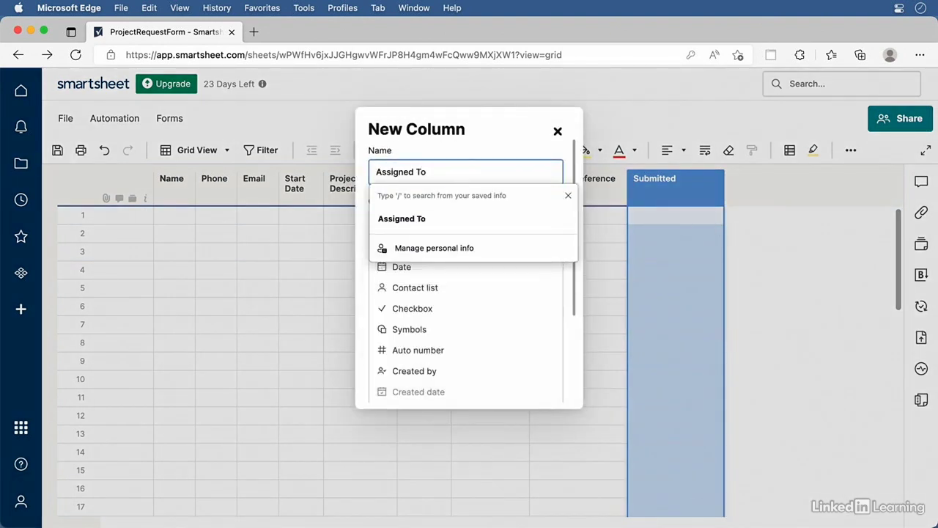
pyautogui.click(425, 288)
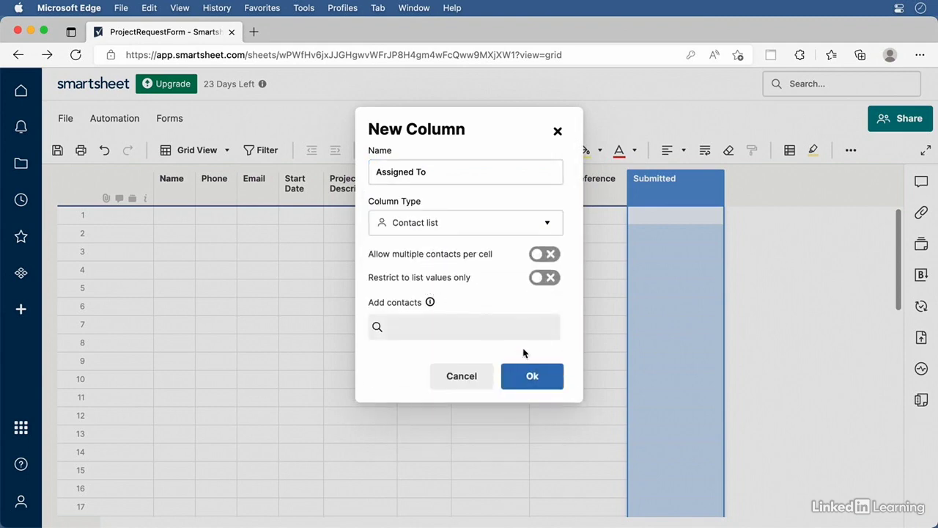
pyautogui.click(532, 377)
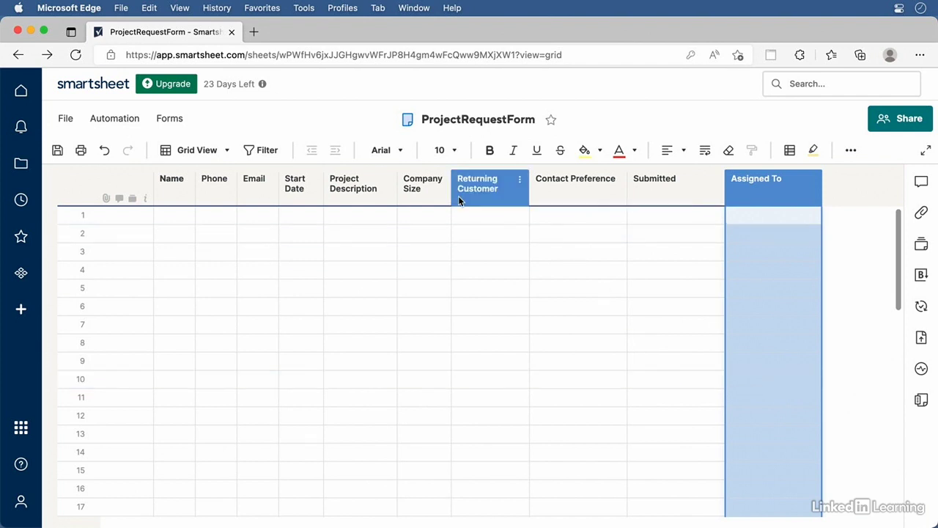
# Move Returning Customer before Submitted and shade it, Submitted and Assigned To light green
pyautogui.moveTo(458, 196); pyautogui.dragTo(623, 192)
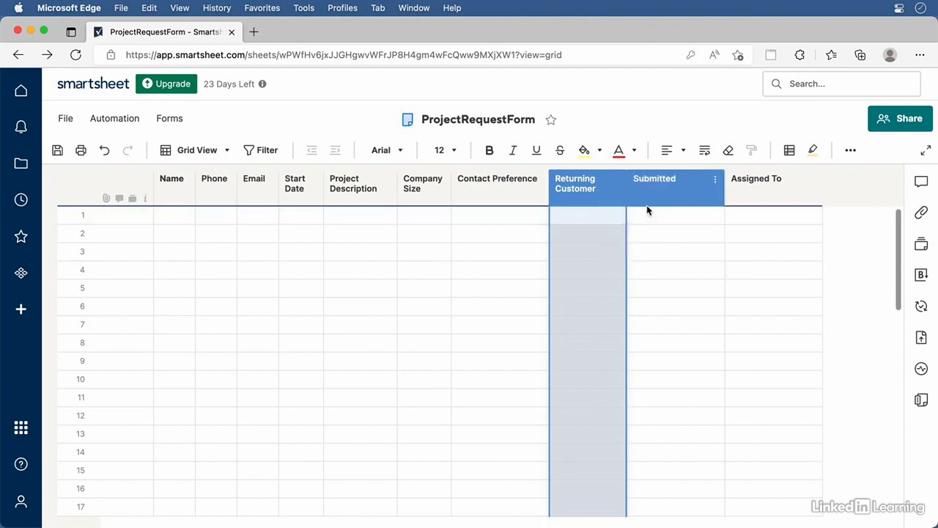
pyautogui.keyDown('shift'); pyautogui.click(667, 195); pyautogui.keyUp('shift')
pyautogui.keyDown('shift'); pyautogui.click(762, 201); pyautogui.keyUp('shift')
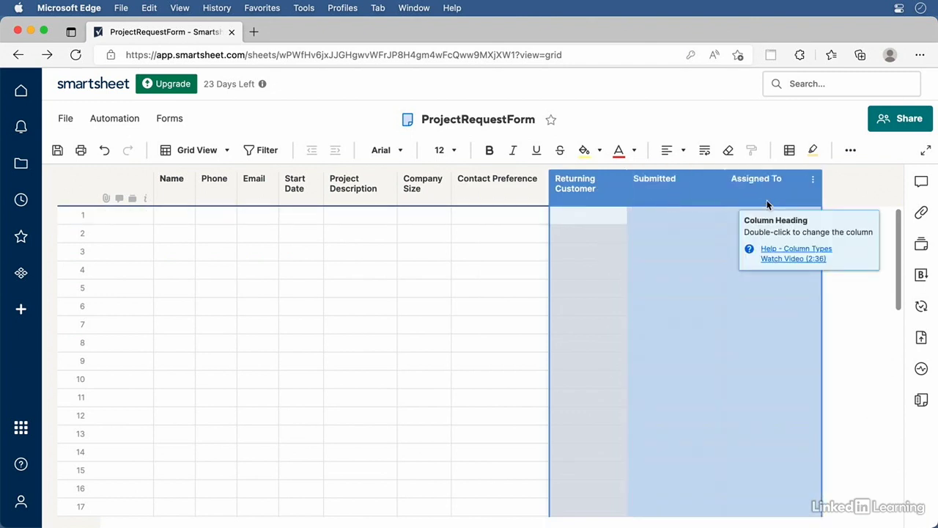
pyautogui.click(599, 150)
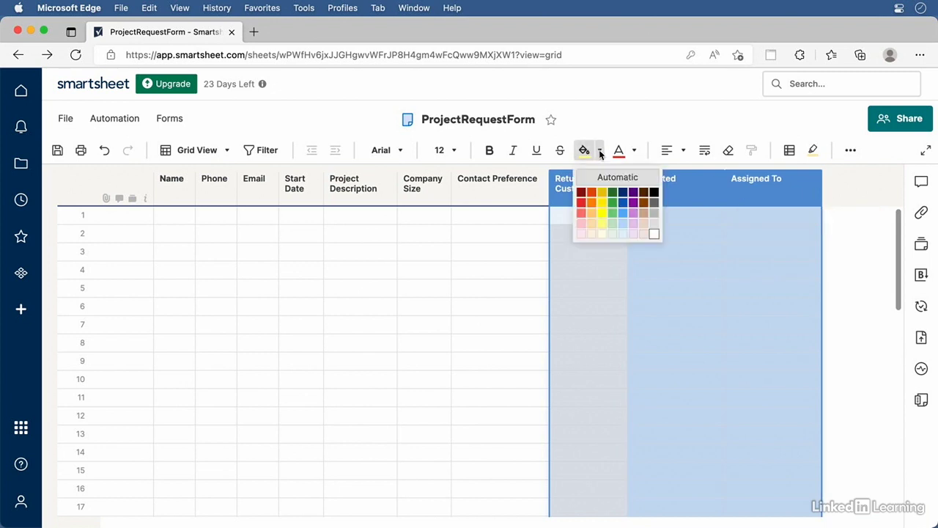
pyautogui.click(614, 232)
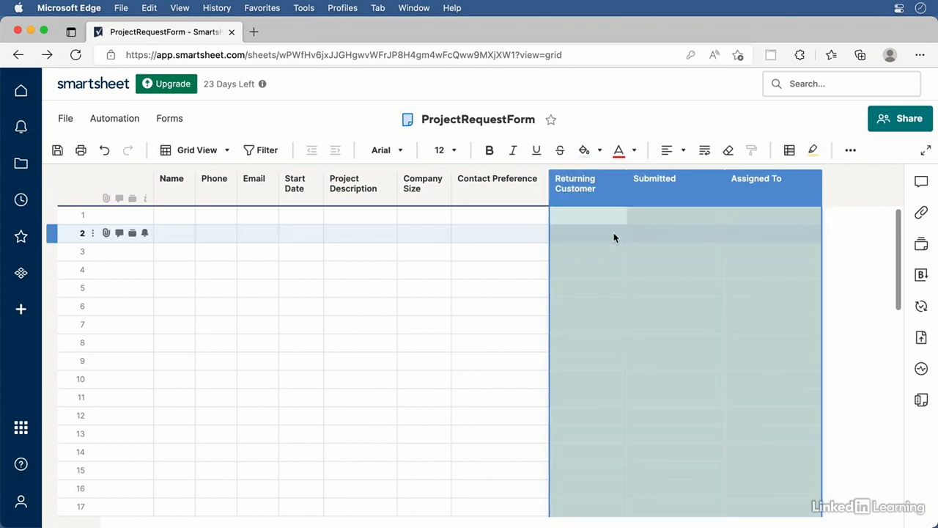
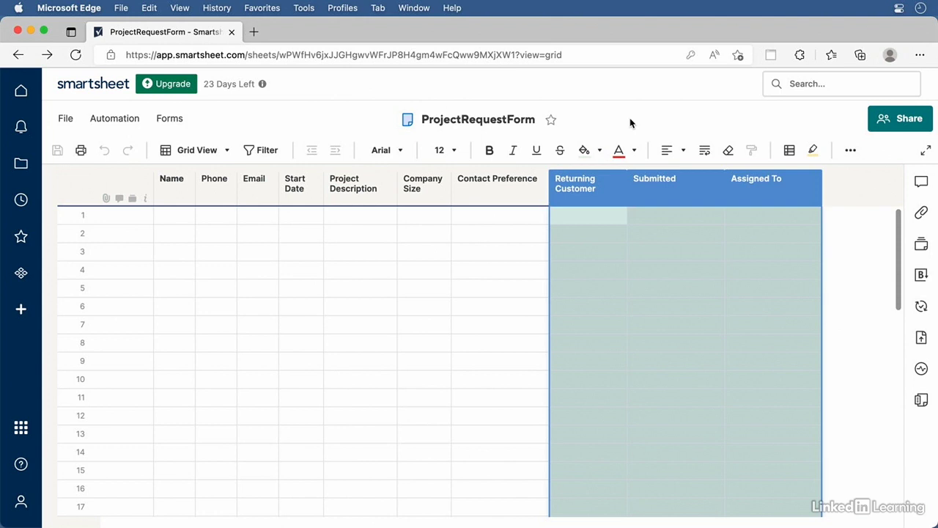
# From Automation's template gallery, start a workflow from the 'Alert someone when specified criteria are met' template
pyautogui.click(129, 122)
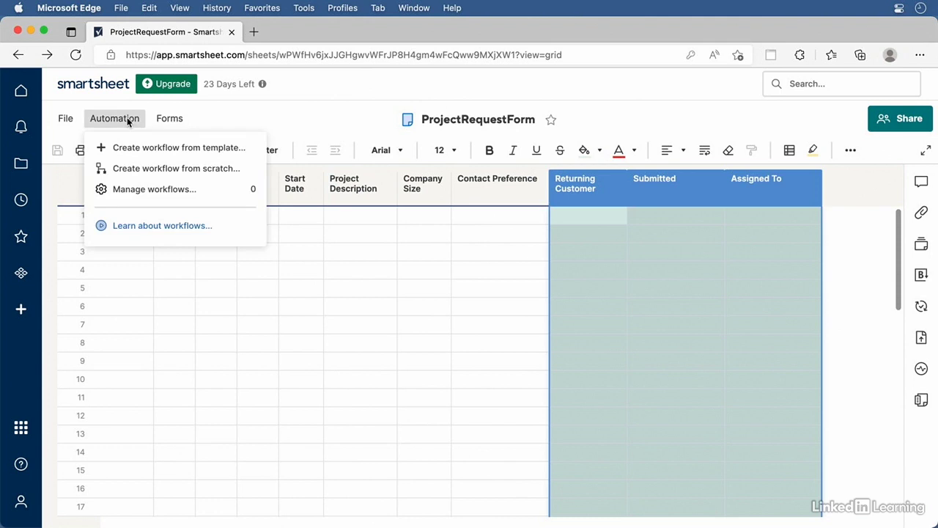
pyautogui.click(151, 155)
pyautogui.scroll(-2, 151, 384)
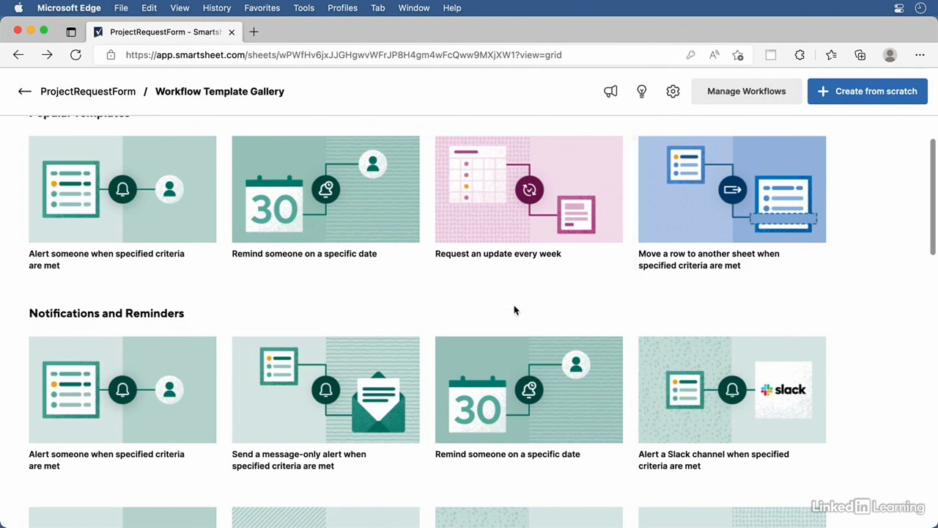
pyautogui.scroll(-5, 513, 310)
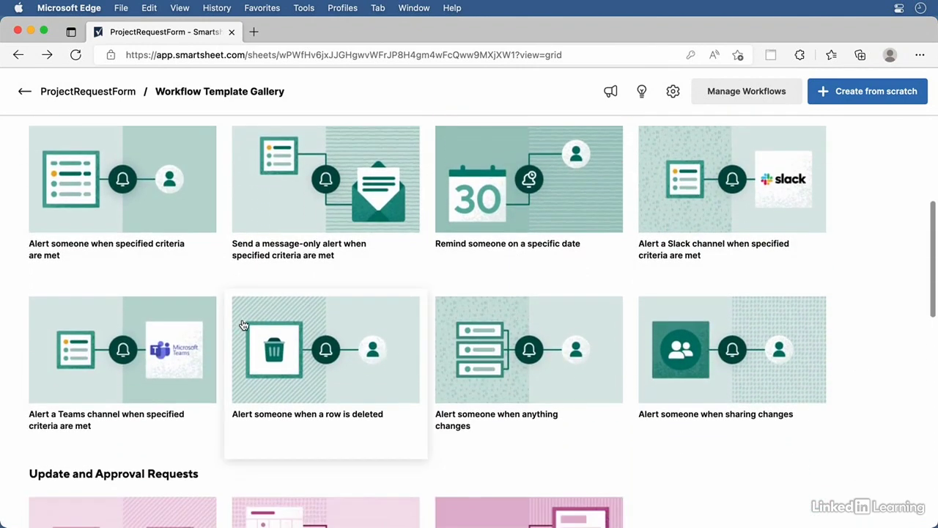
pyautogui.click(171, 223)
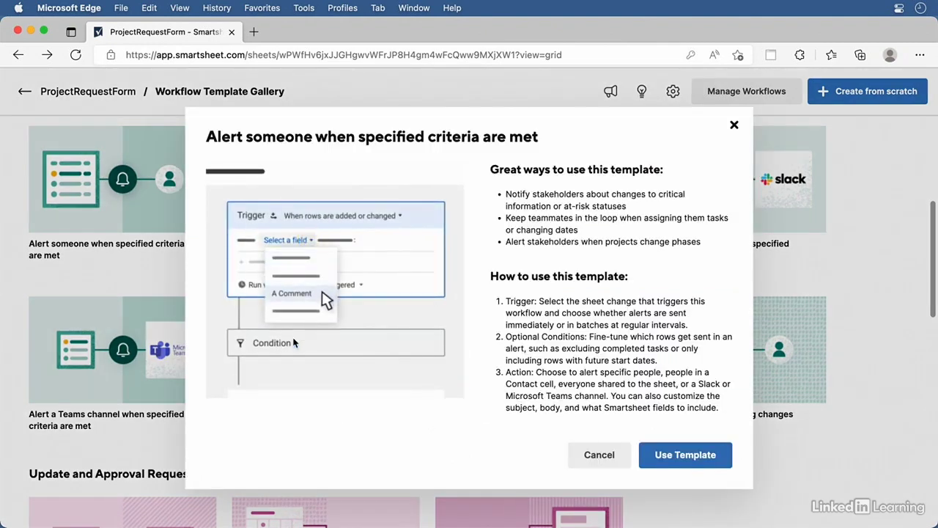
pyautogui.click(668, 459)
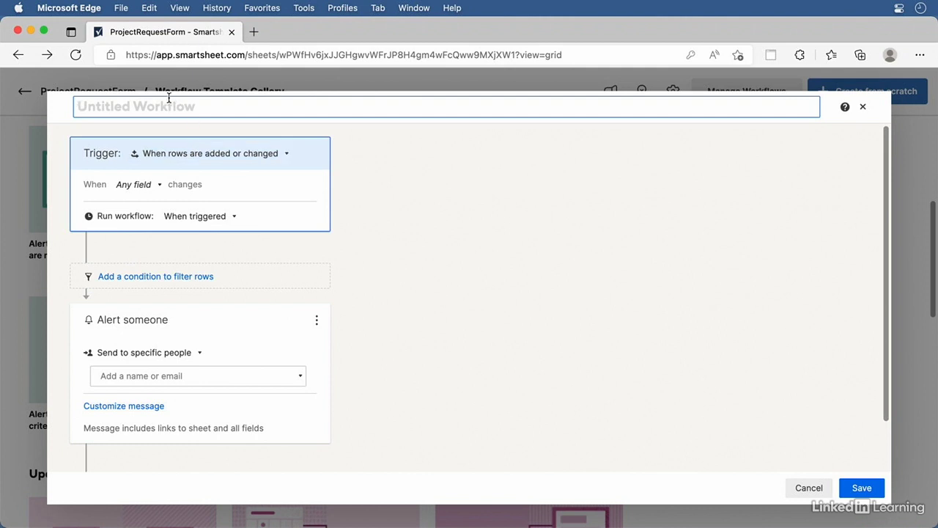
# Name the workflow 'New Form Submission' and trigger it when rows are added
pyautogui.write('New Form Submission')
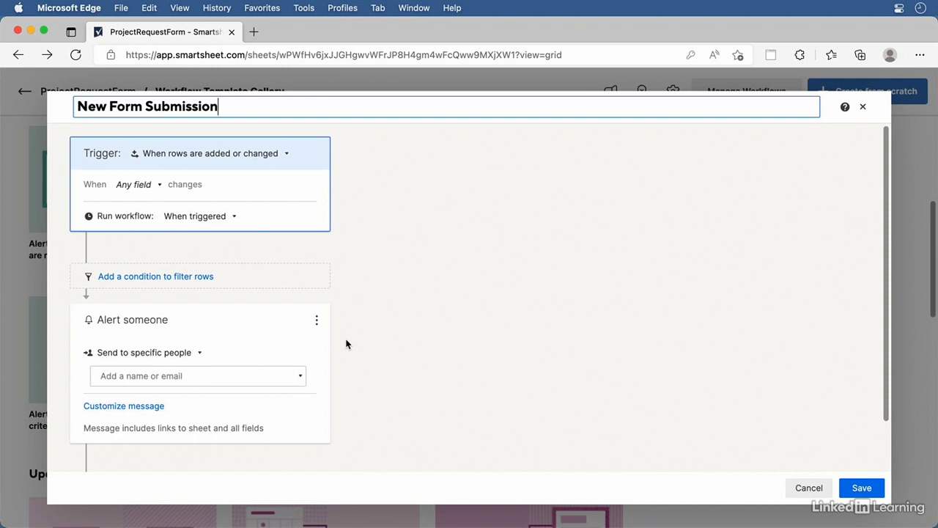
pyautogui.click(281, 154)
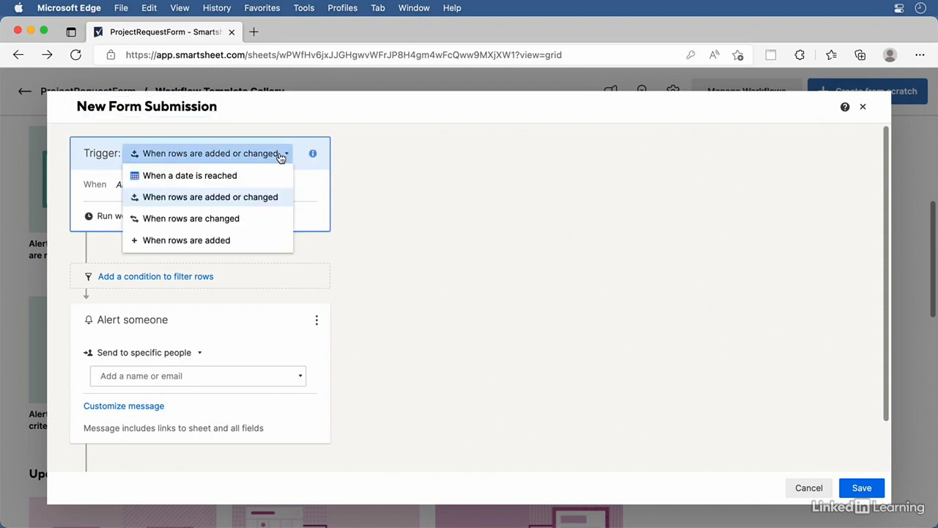
pyautogui.click(237, 241)
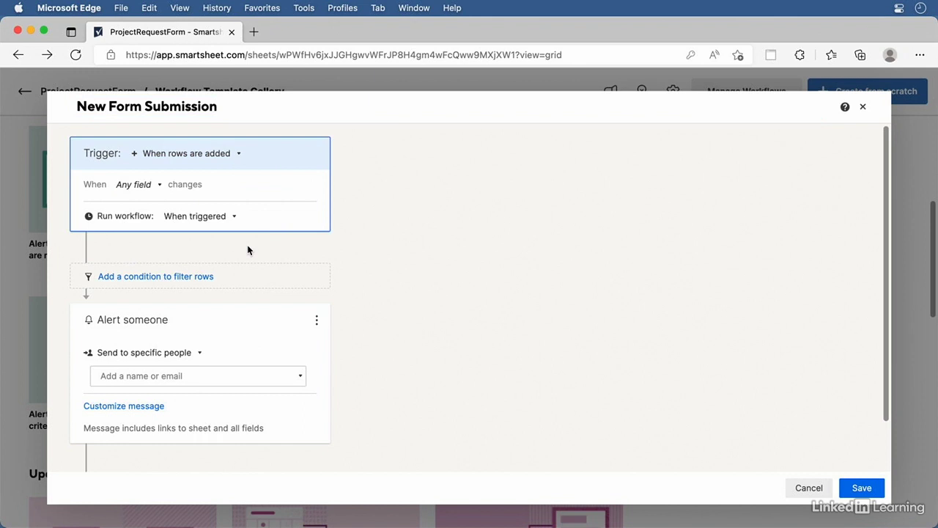
pyautogui.click(231, 220)
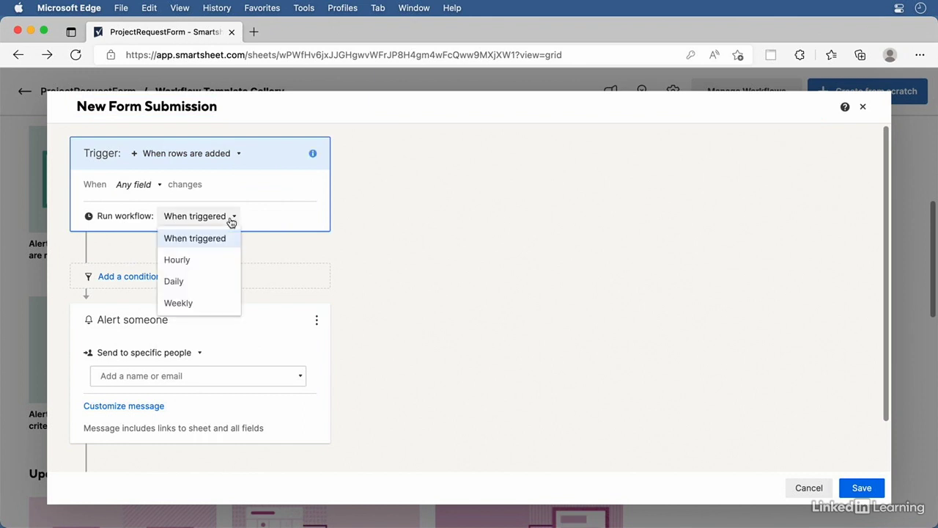
pyautogui.click(231, 220)
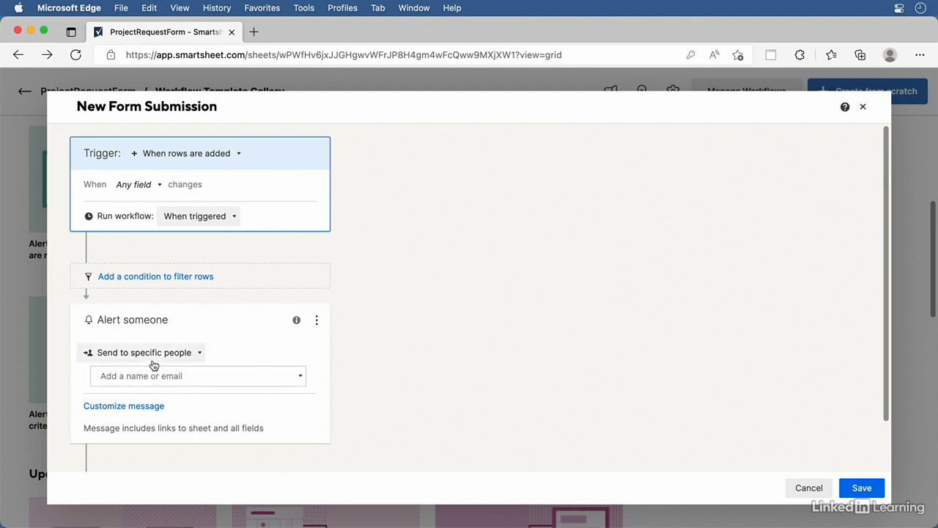
# Send the alert to everyone shared to this sheet with a customized message, then save the workflow
pyautogui.click(199, 355)
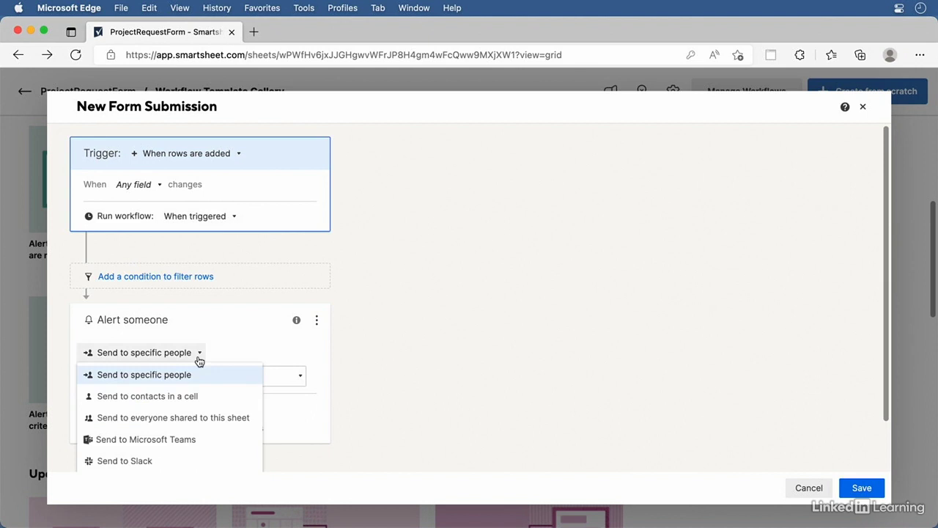
pyautogui.click(223, 418)
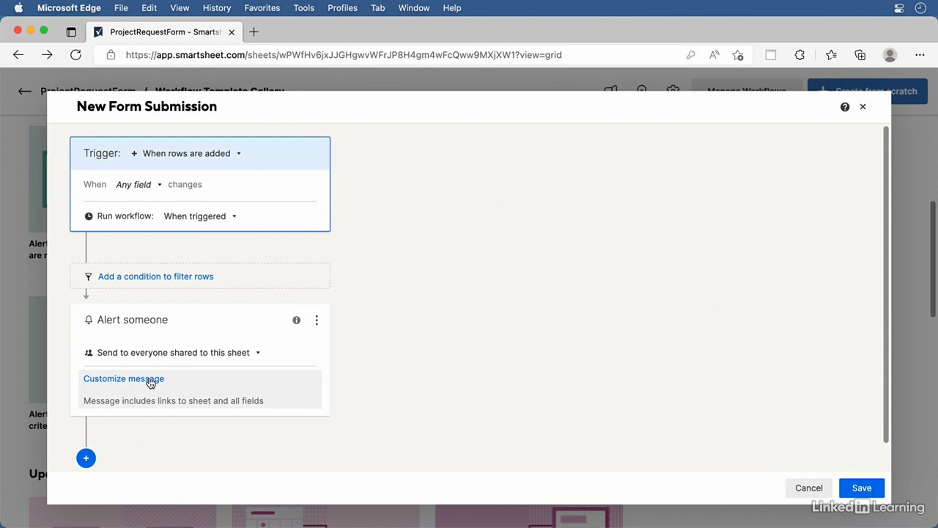
pyautogui.click(123, 379)
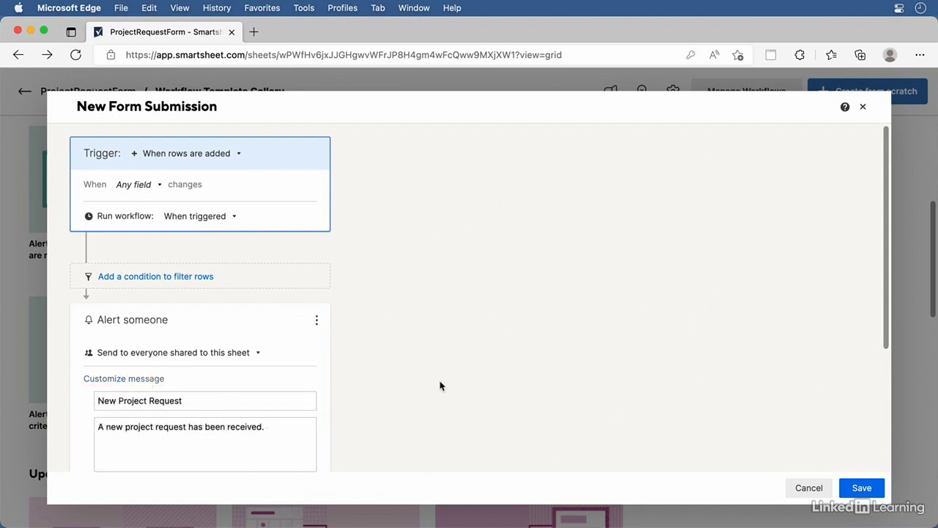
pyautogui.scroll(-2, 441, 382)
pyautogui.scroll(-2, 441, 383)
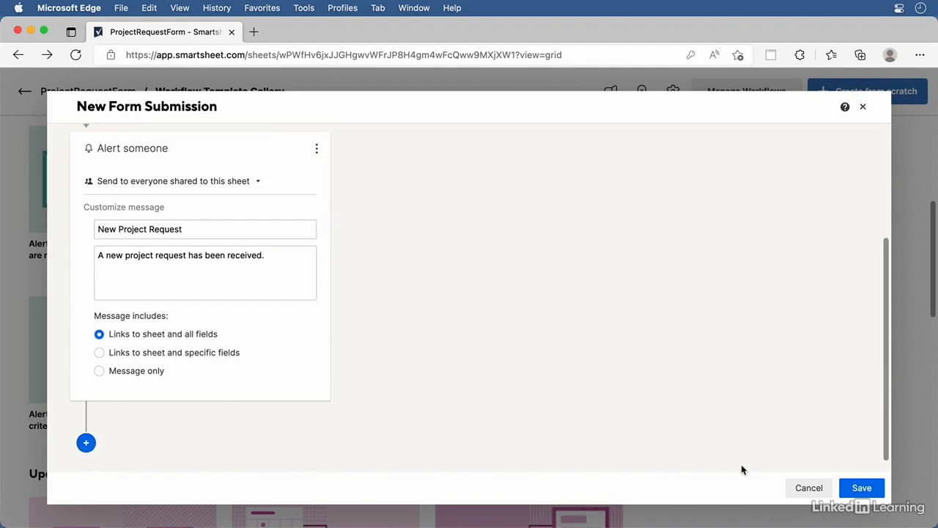
pyautogui.click(871, 492)
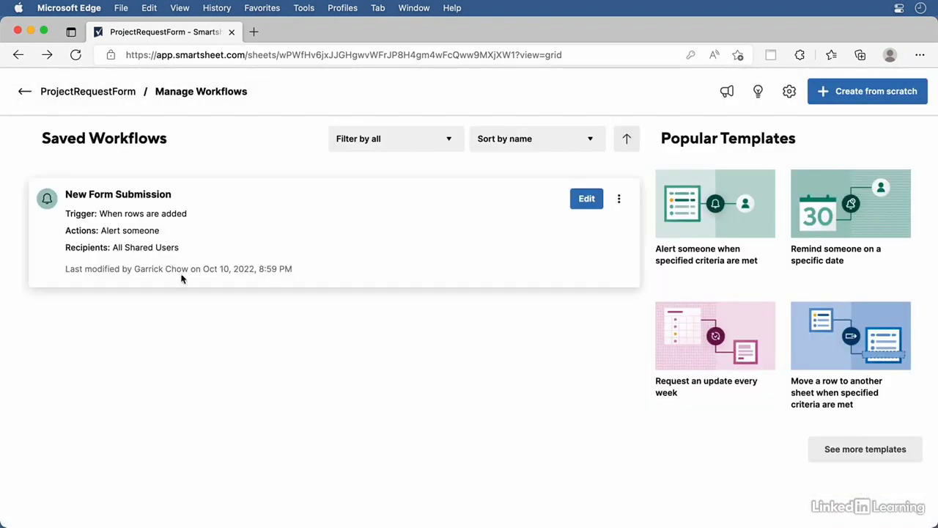
# Check the saved New Form Submission workflow's options menu, then go back to the ProjectRequestForm sheet
pyautogui.moveTo(159, 218)
pyautogui.click(619, 201)
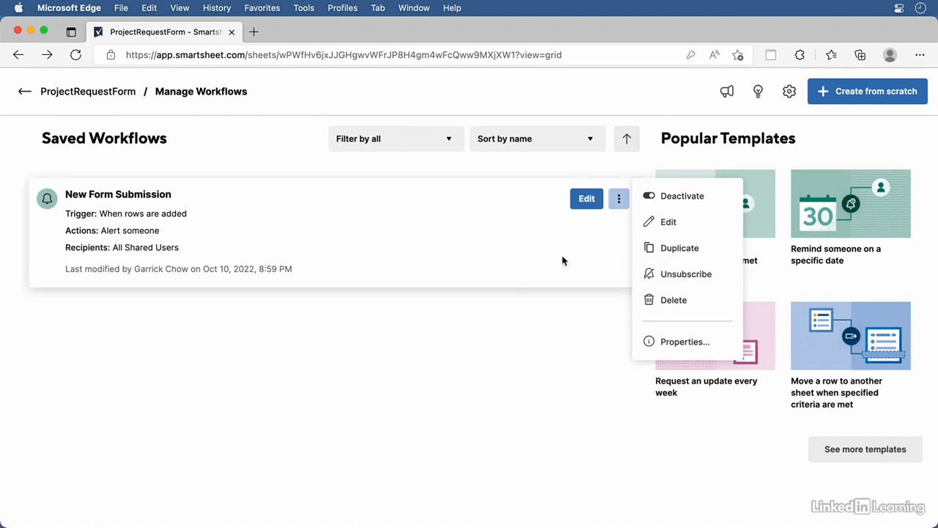
pyautogui.click(453, 323)
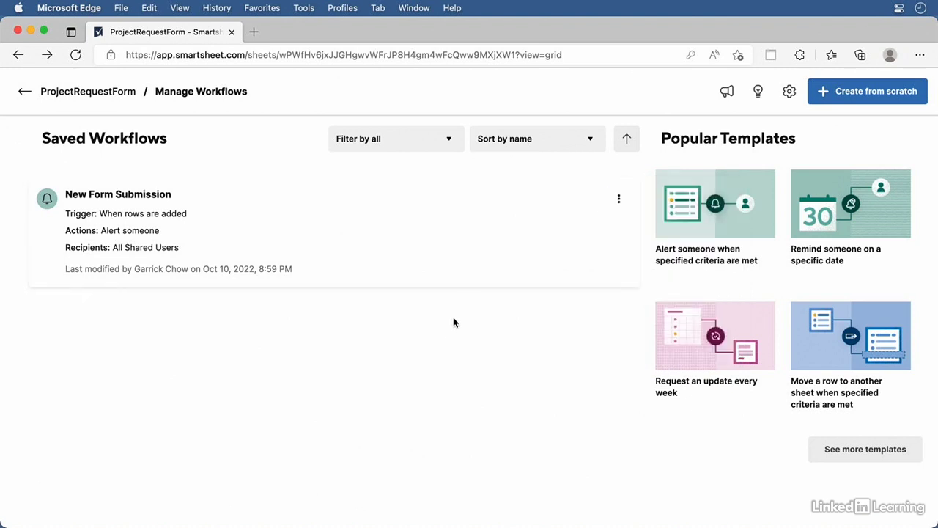
pyautogui.click(25, 93)
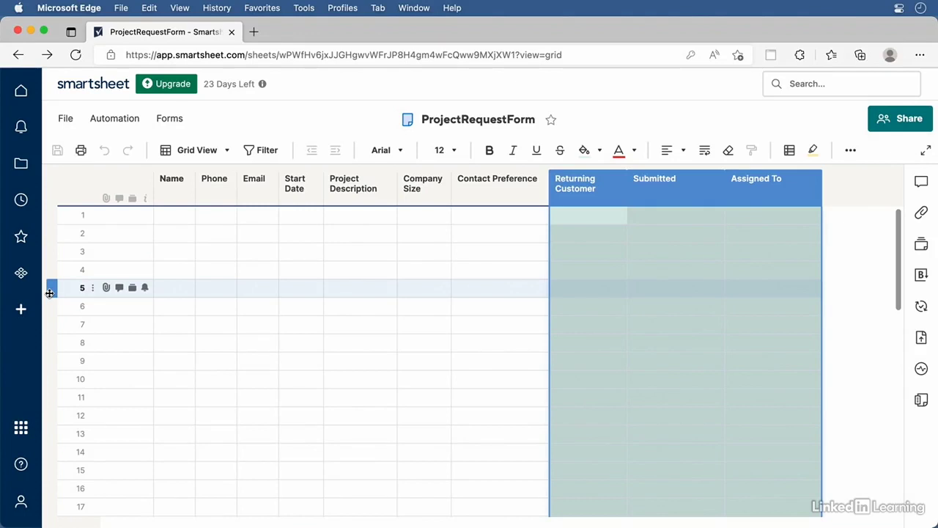
# Open the Red30 Project Request Form from Manage Forms and show its Settings page
pyautogui.click(168, 120)
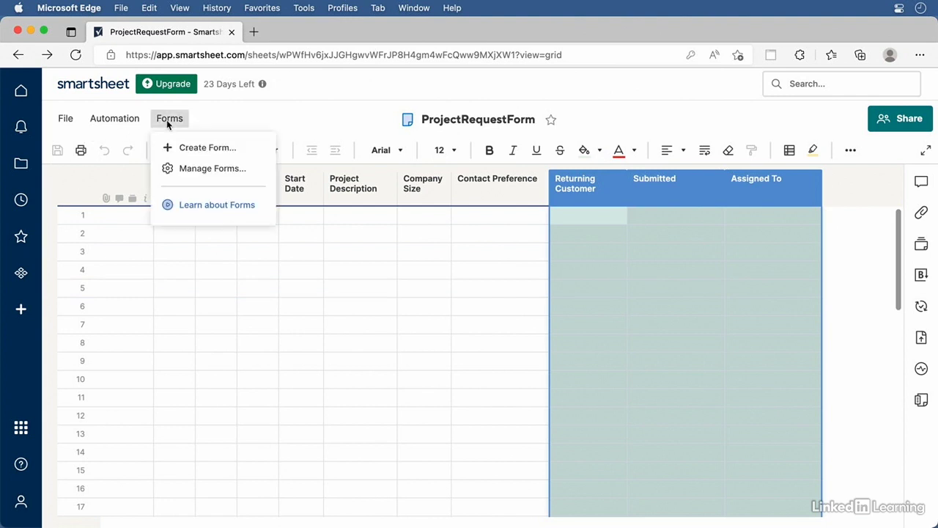
pyautogui.click(193, 170)
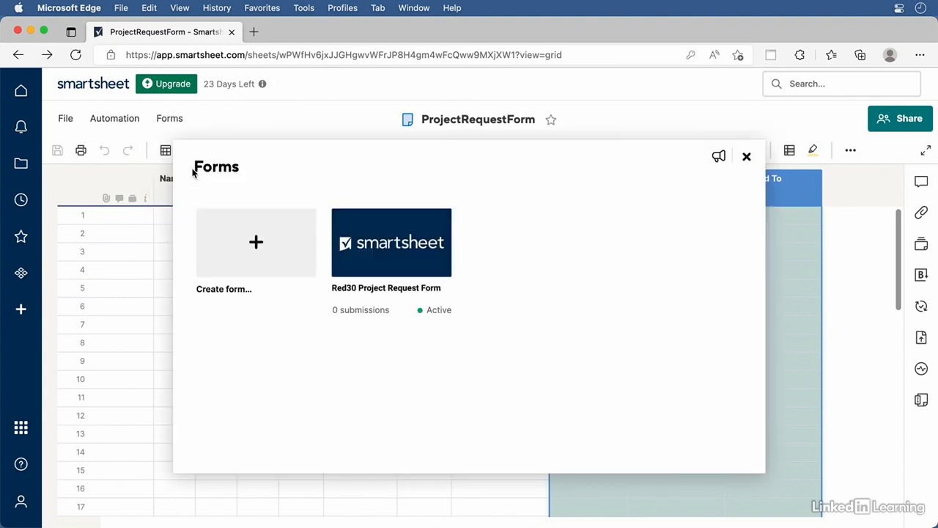
pyautogui.click(405, 245)
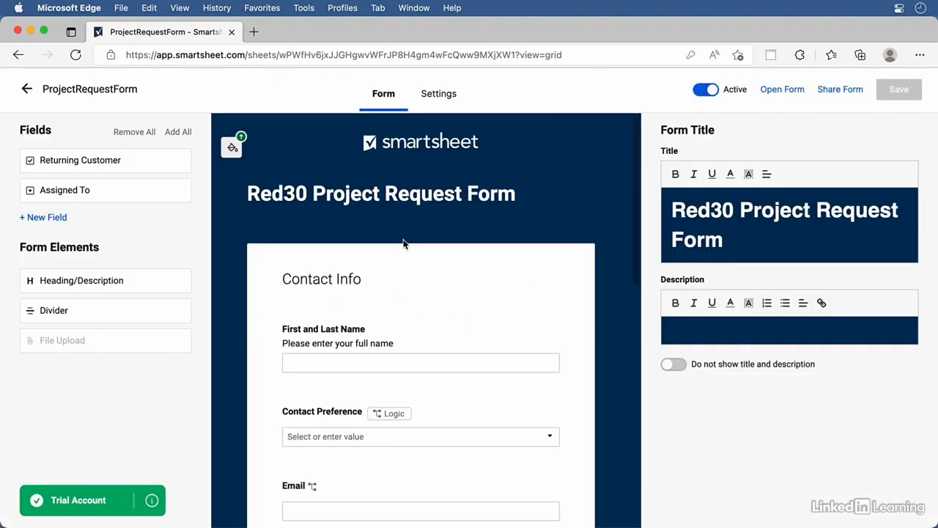
pyautogui.click(442, 94)
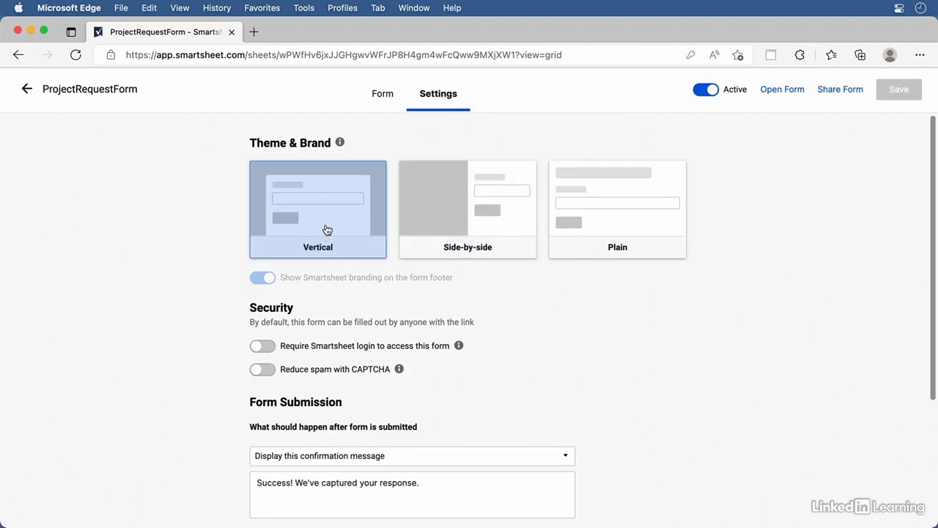
# Preview the live Red30 Project Request Form in a new tab, then close it
pyautogui.click(782, 89)
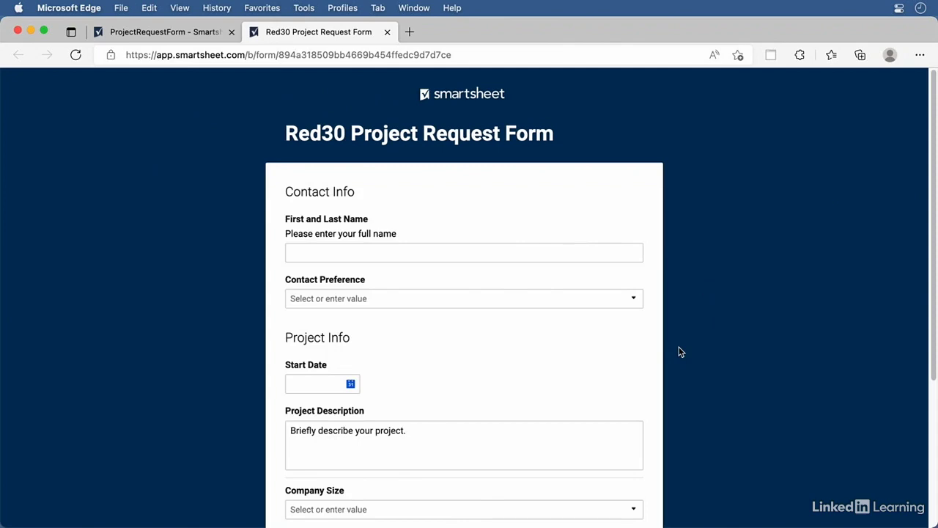
pyautogui.scroll(-5, 679, 352)
pyautogui.scroll(5, 679, 352)
pyautogui.click(387, 31)
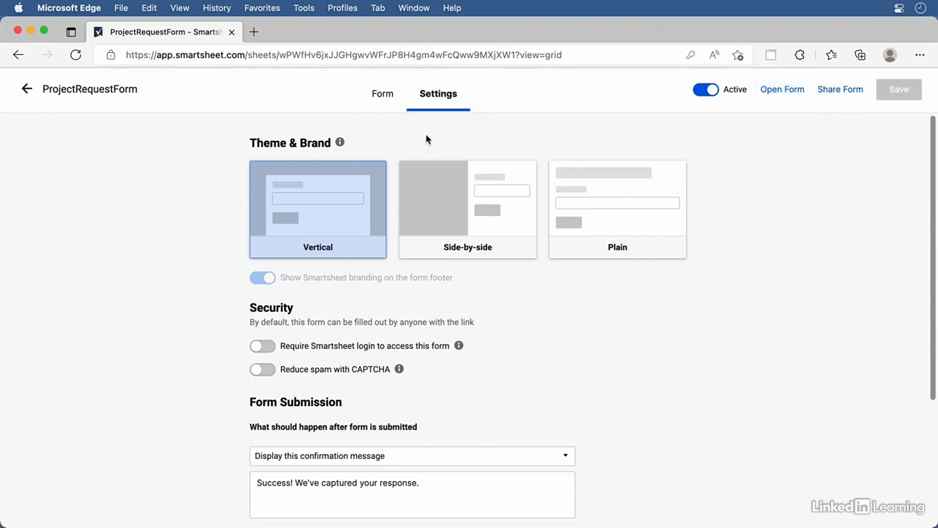
# Switch the layout to Side-by-side, save, and preview the result
pyautogui.click(461, 235)
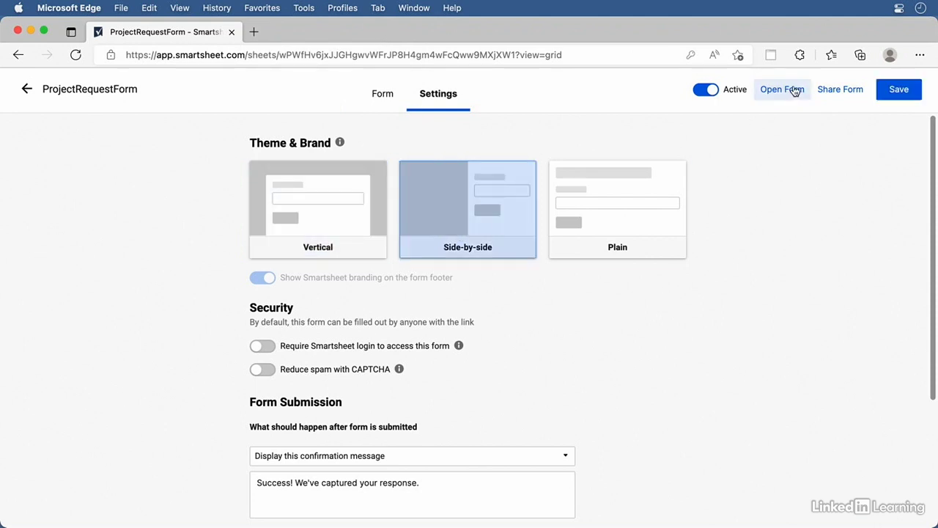
pyautogui.click(792, 91)
pyautogui.click(535, 317)
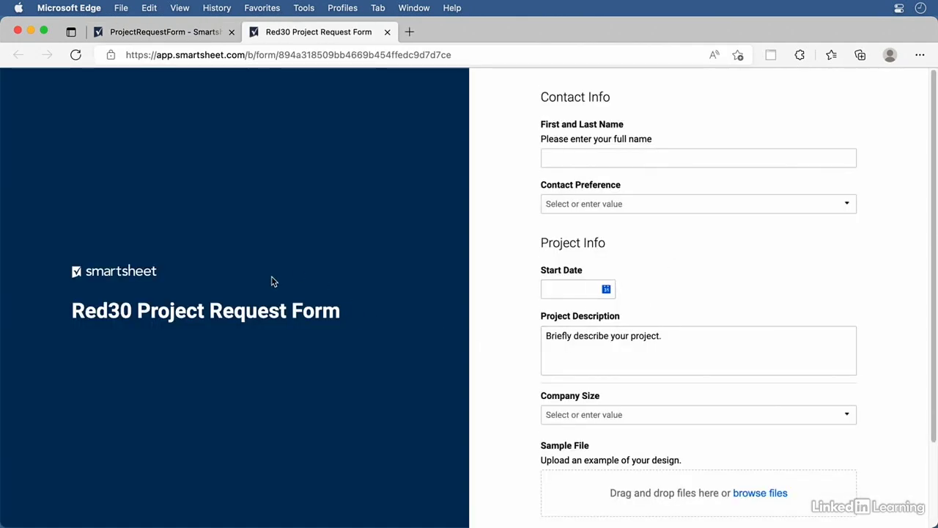
pyautogui.click(387, 32)
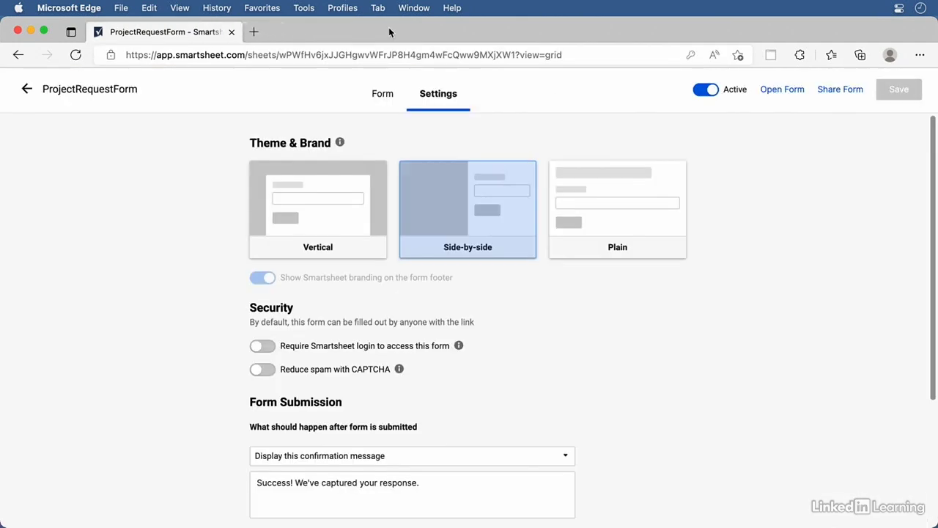
# Try the Plain theme in a saved preview, then settle back on Side-by-side
pyautogui.click(646, 214)
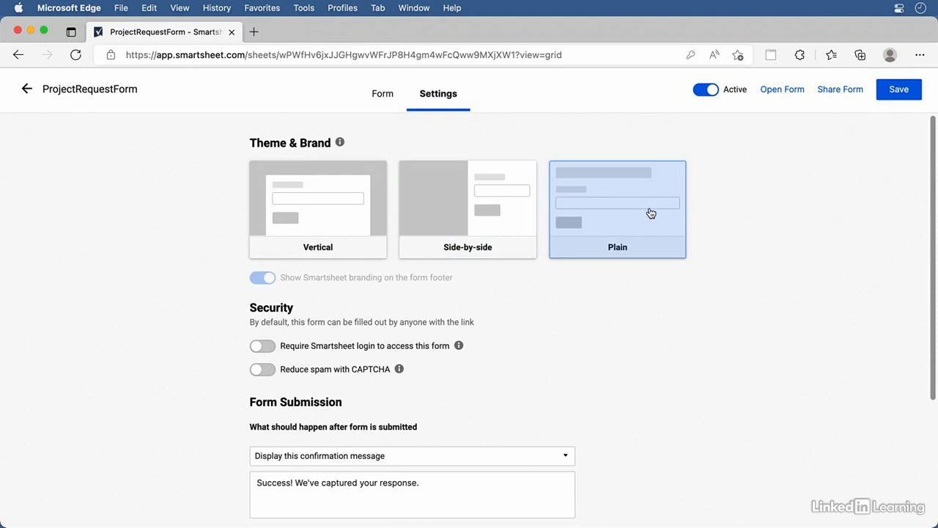
pyautogui.click(774, 95)
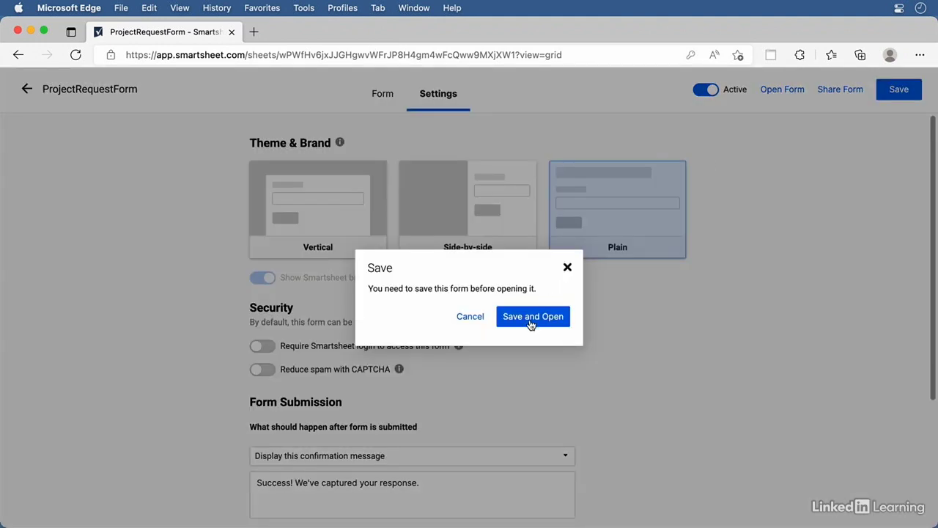
pyautogui.click(530, 320)
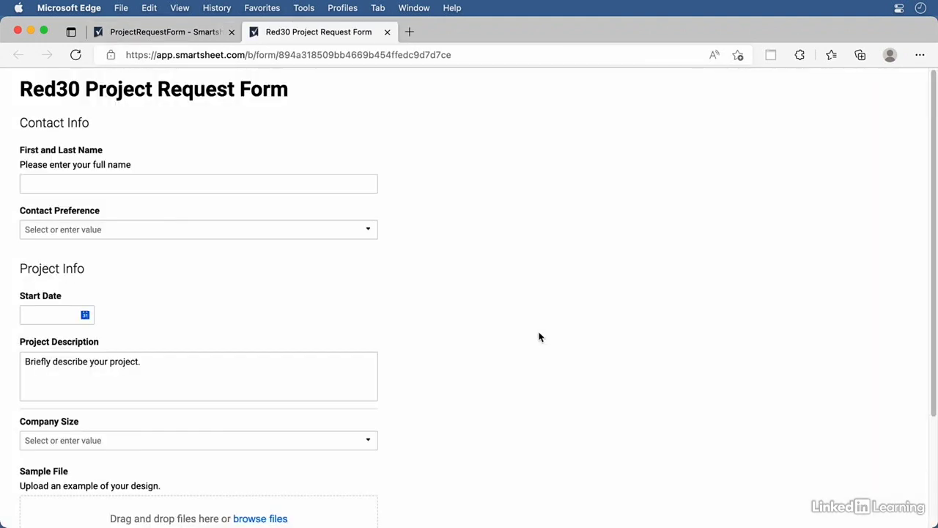
pyautogui.click(387, 31)
pyautogui.click(459, 194)
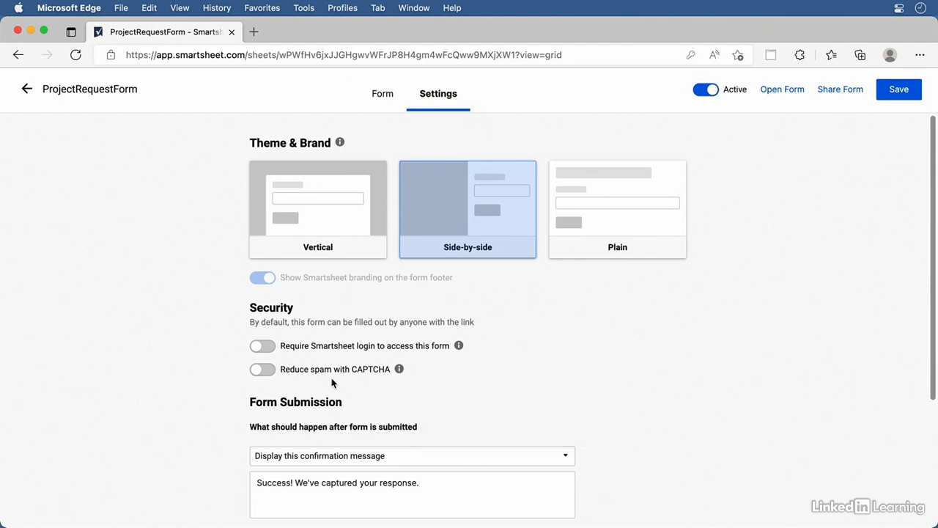
# Keep 'Display this confirmation message' after submission, save the settings, and return to the Form builder
pyautogui.scroll(-5, 450, 399)
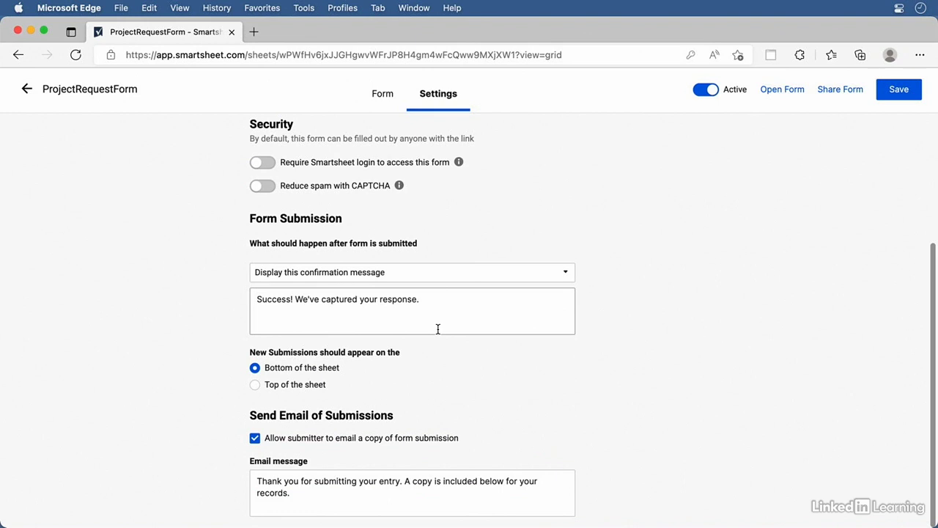
pyautogui.click(441, 308)
pyautogui.click(406, 274)
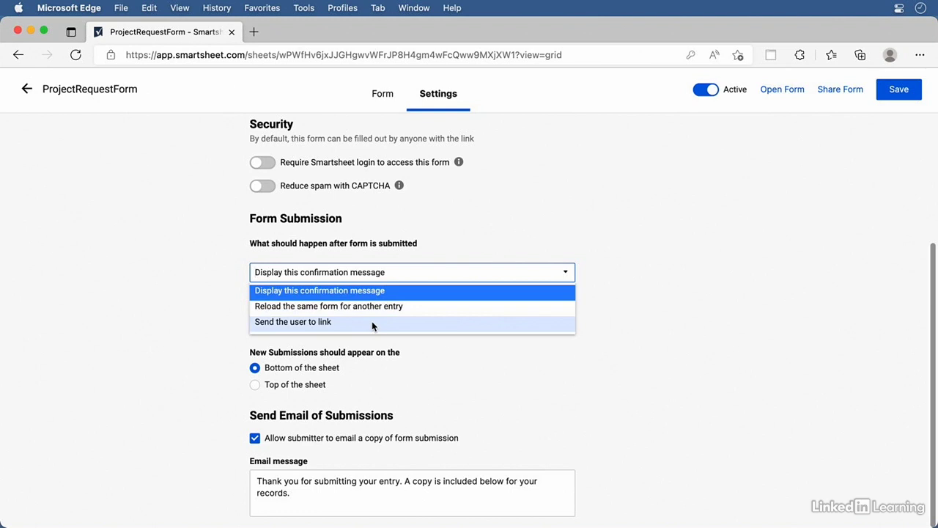
pyautogui.click(175, 307)
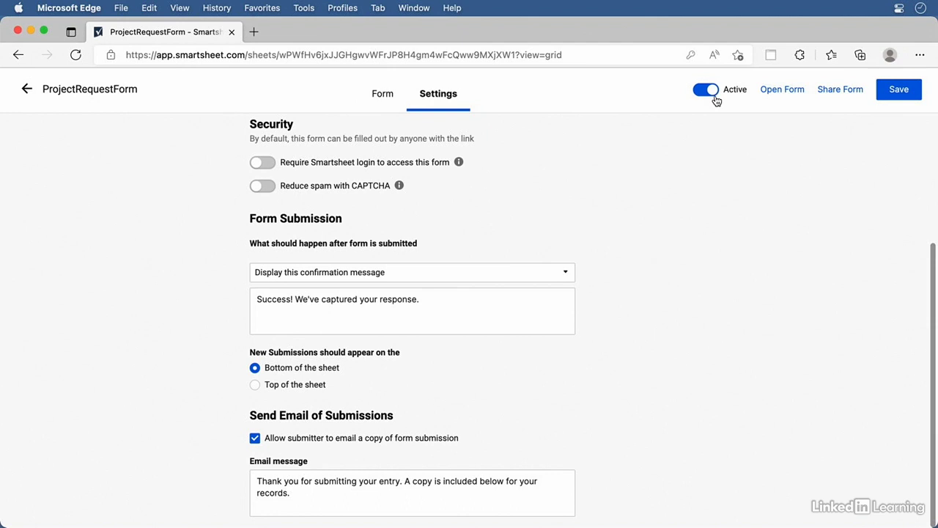
pyautogui.click(906, 94)
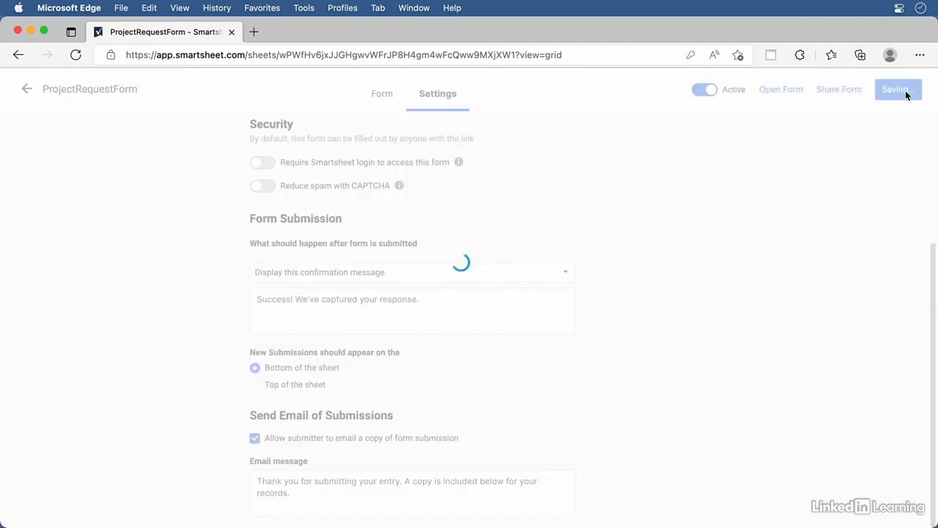
pyautogui.click(384, 96)
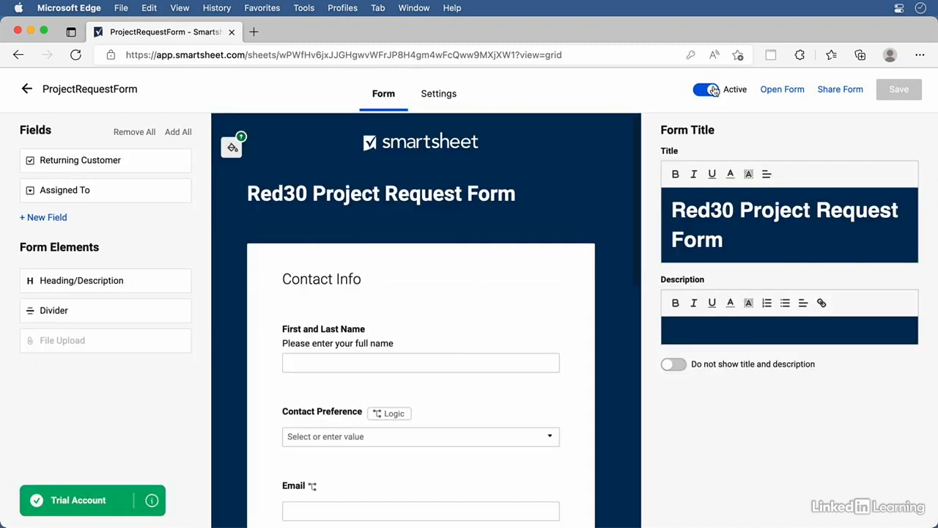
# Open the live form and enter the submitter's full name, Email contact preference, and e-mail address
pyautogui.click(795, 96)
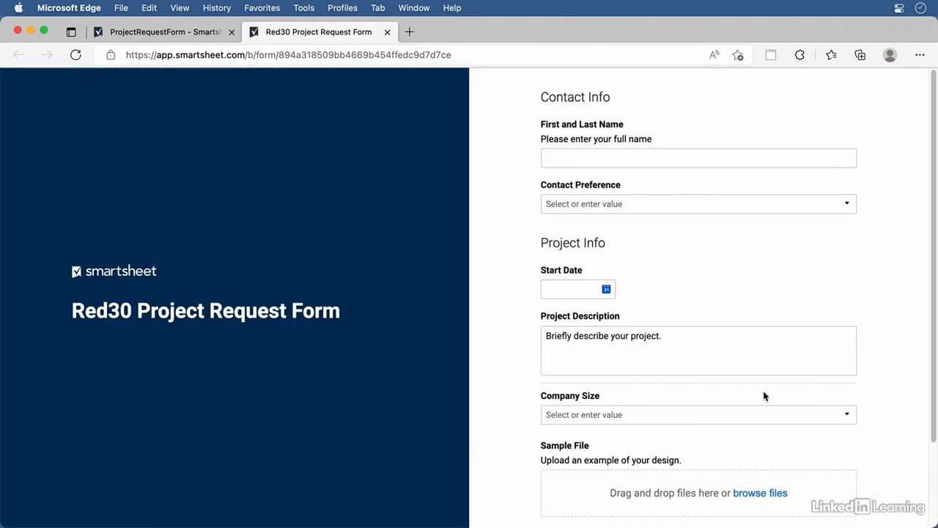
pyautogui.click(575, 160)
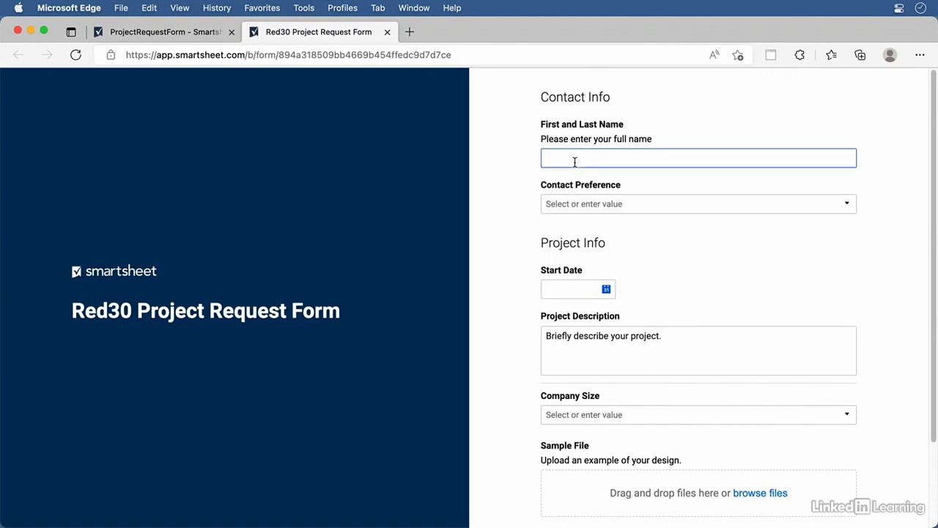
pyautogui.click(608, 210)
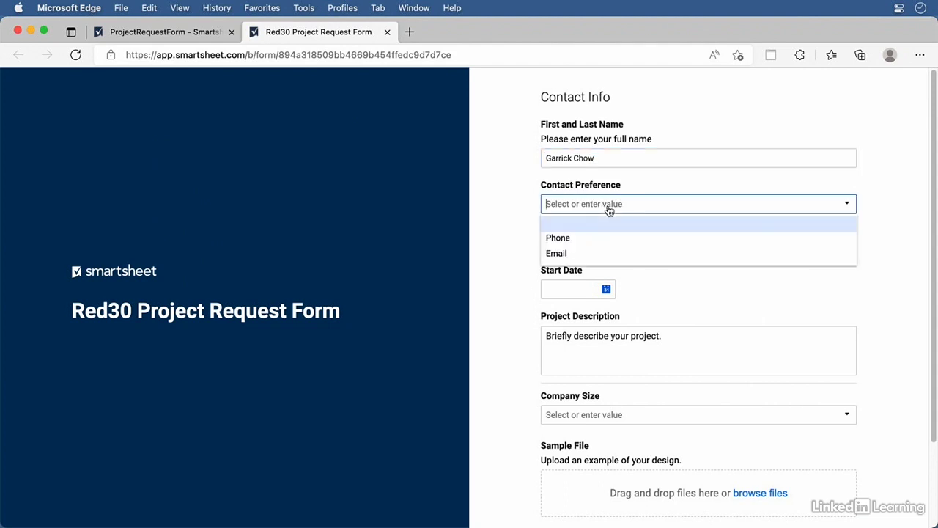
pyautogui.click(561, 254)
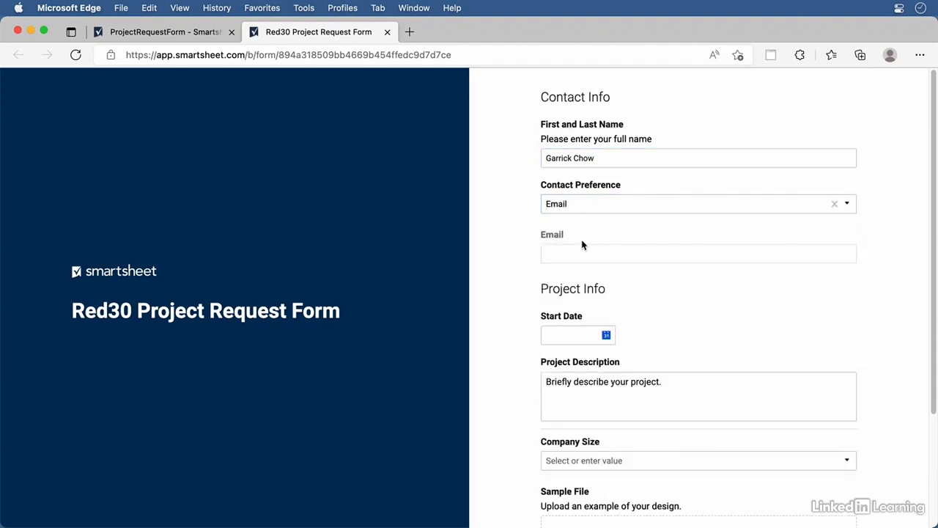
pyautogui.click(570, 254)
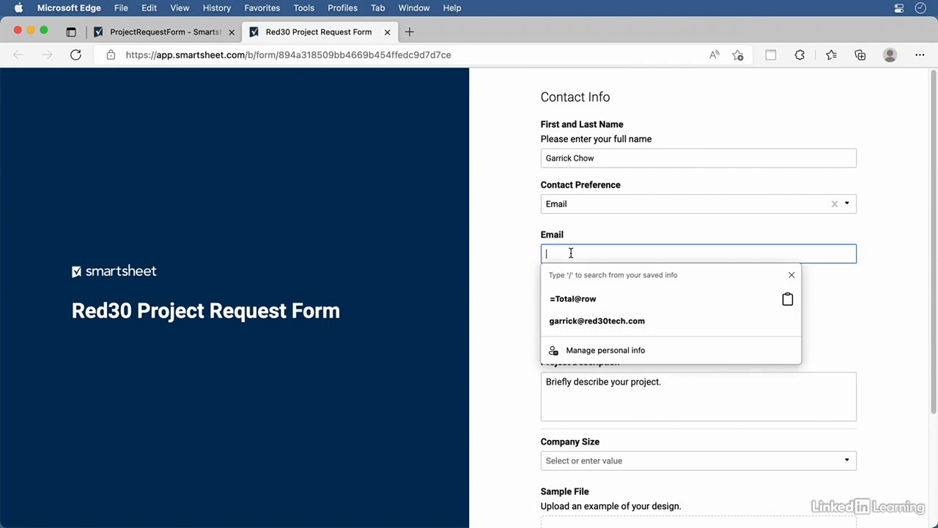
pyautogui.write('garrick@example.com')
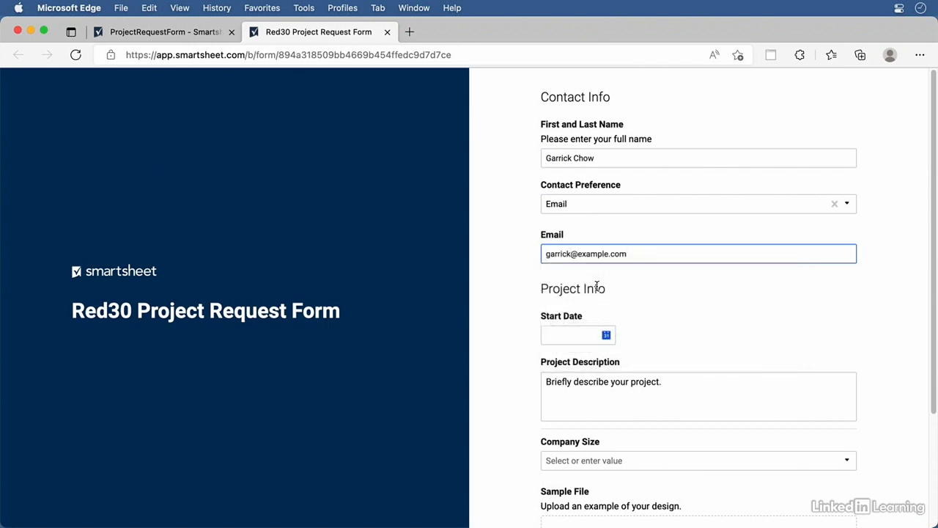
# Set Start Date to 11/17/2022 and Company Size to 1-100
pyautogui.click(606, 337)
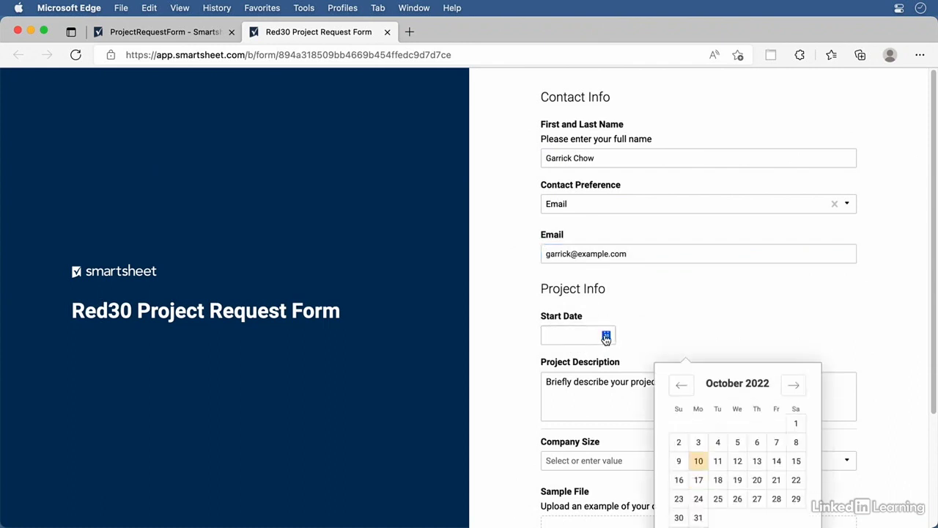
pyautogui.click(800, 396)
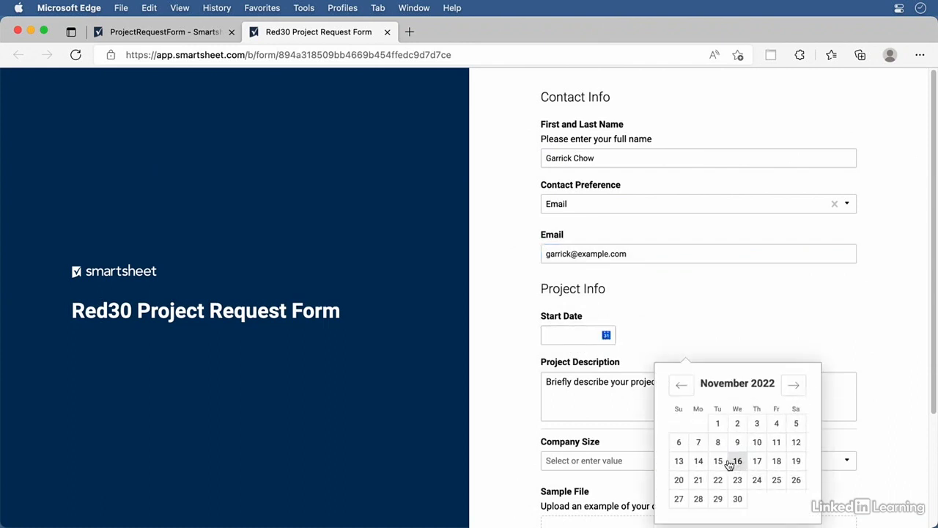
pyautogui.click(757, 462)
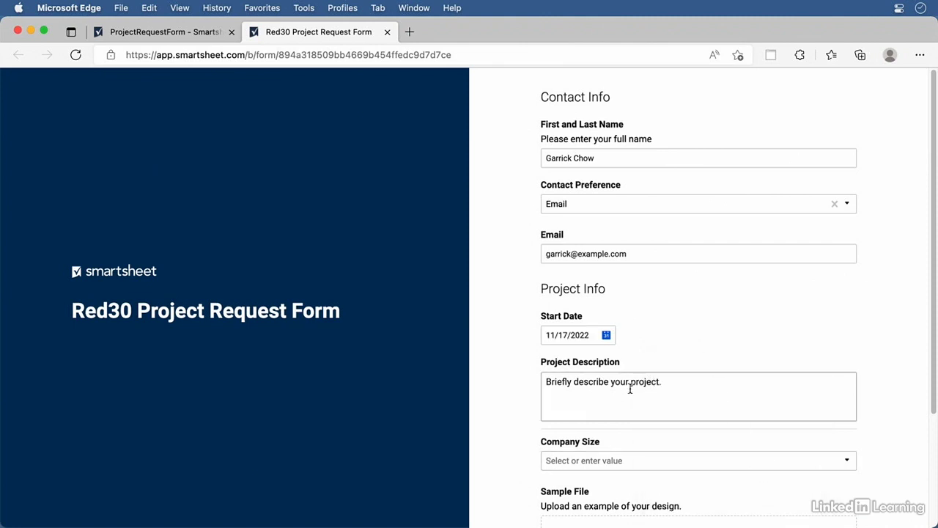
pyautogui.scroll(-1, 674, 407)
pyautogui.scroll(-3, 675, 408)
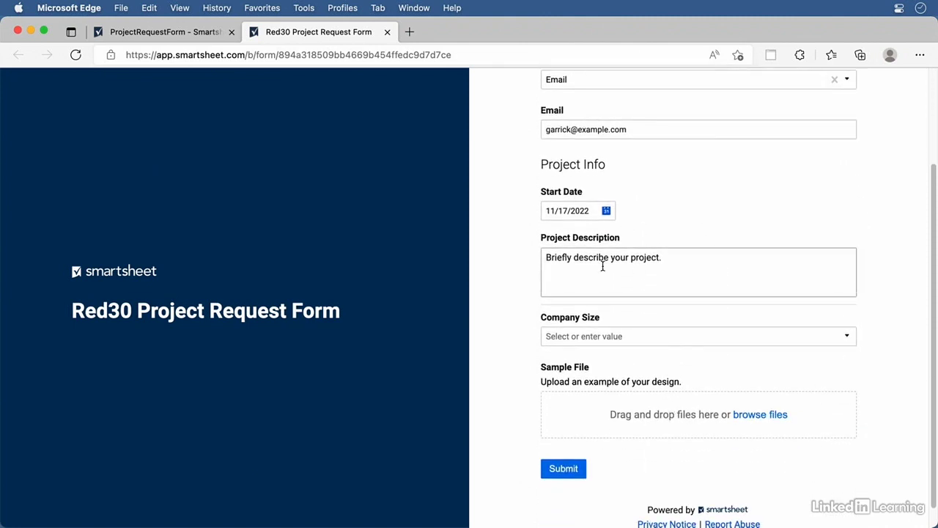
pyautogui.click(610, 336)
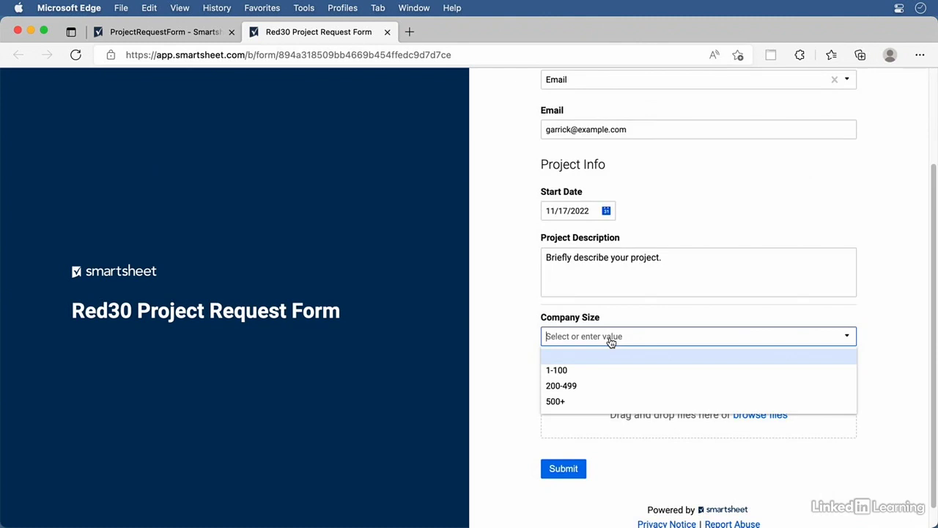
pyautogui.click(569, 376)
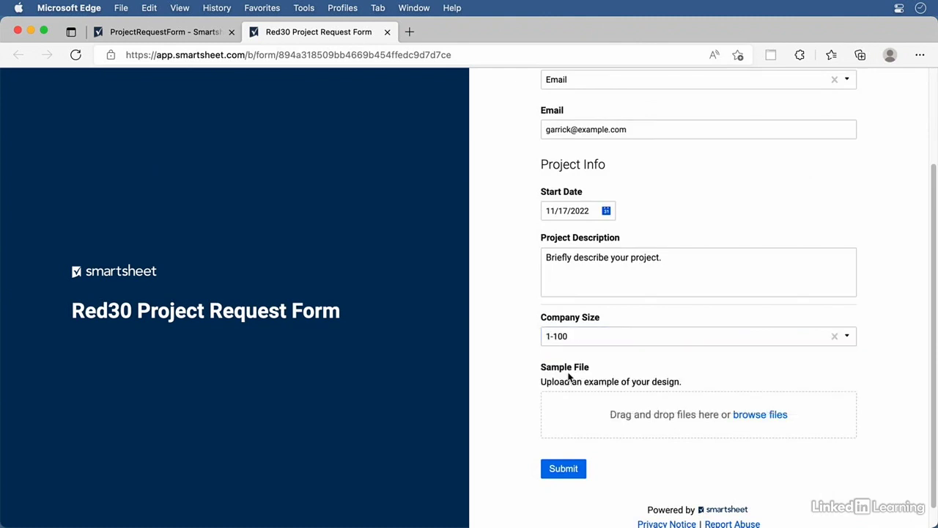
# Skip the file upload, submit the test request, and close the form's tab
pyautogui.click(743, 415)
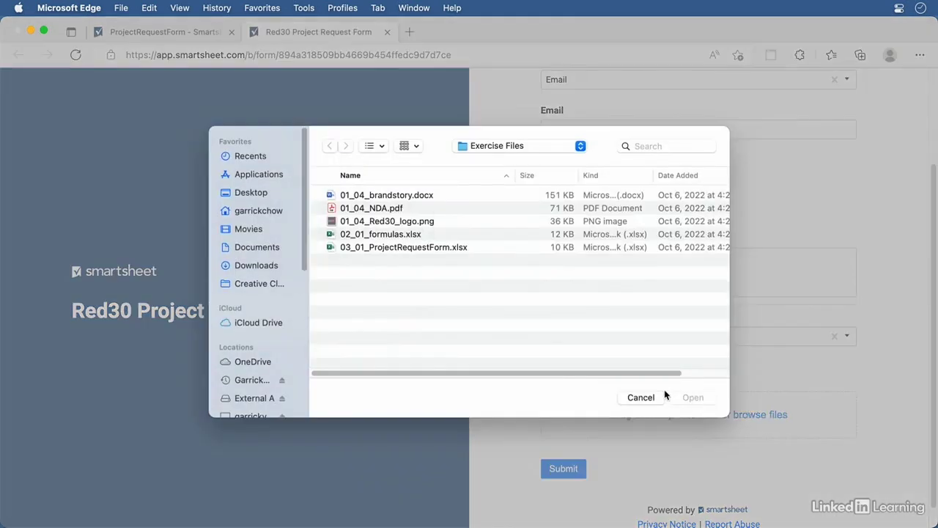
pyautogui.click(642, 395)
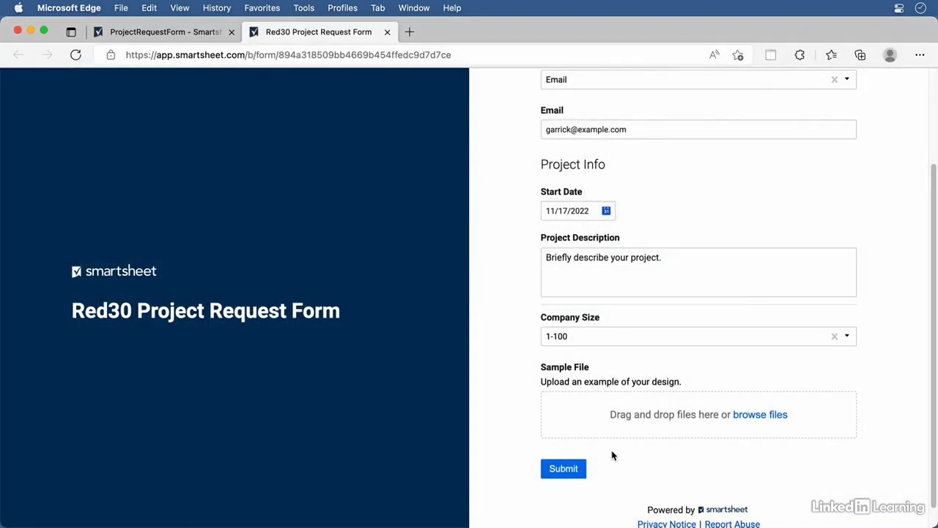
pyautogui.click(563, 469)
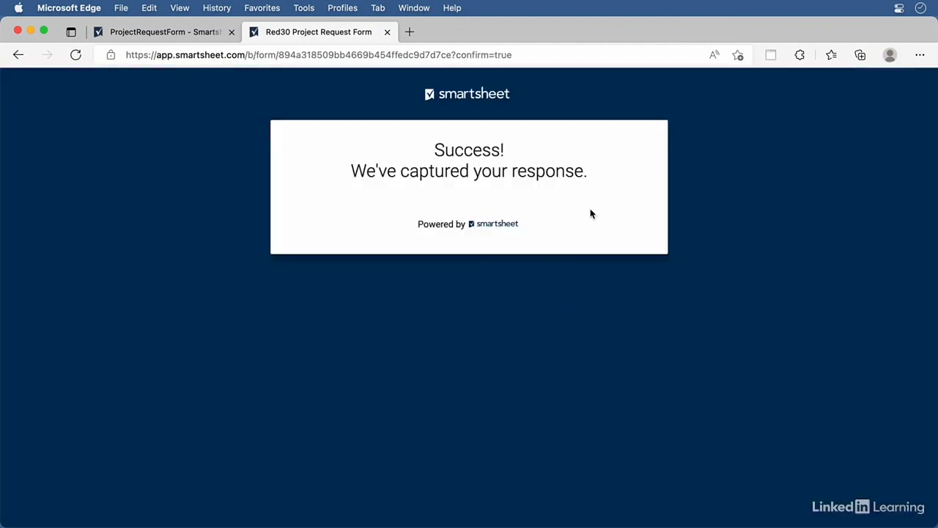
pyautogui.click(388, 32)
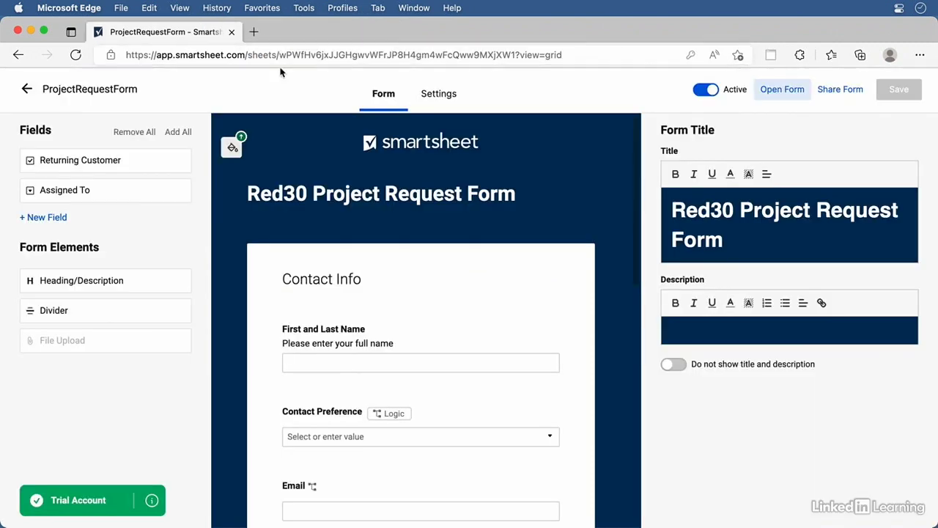
# Return to the sheet, reload it to show the submission in row 1, and review the New Project Request notification
pyautogui.click(29, 90)
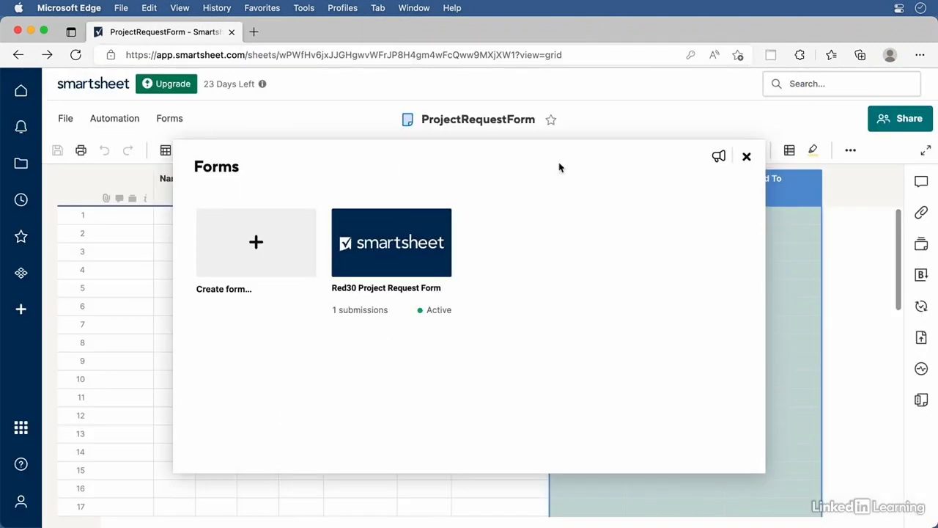
pyautogui.click(748, 159)
pyautogui.click(592, 56)
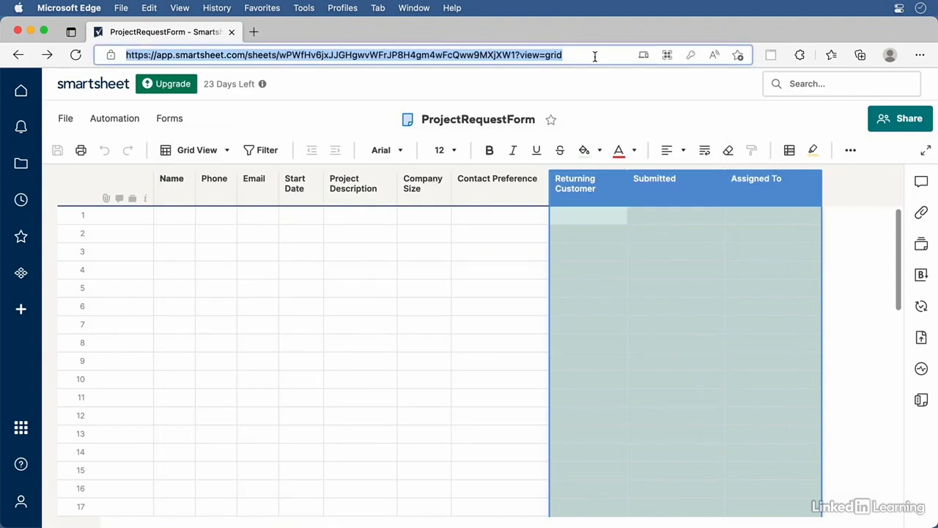
pyautogui.press('Return')
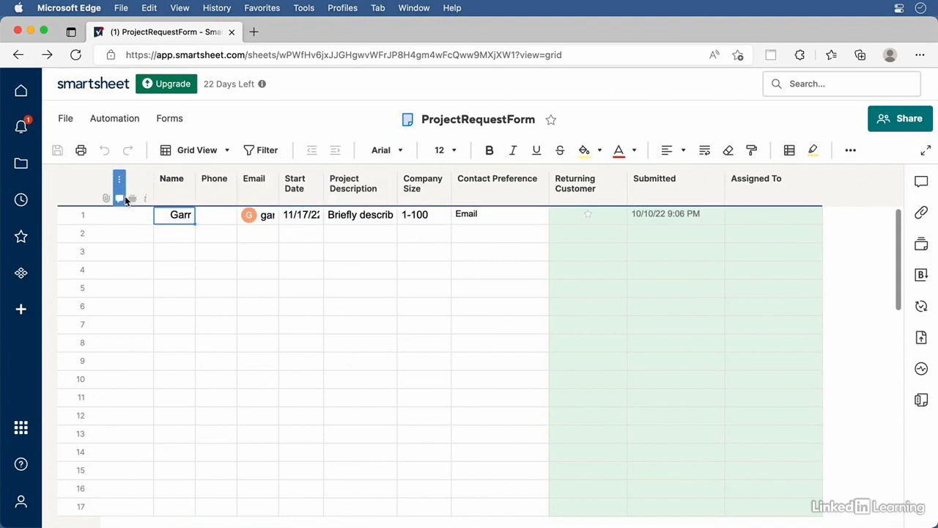
pyautogui.click(23, 127)
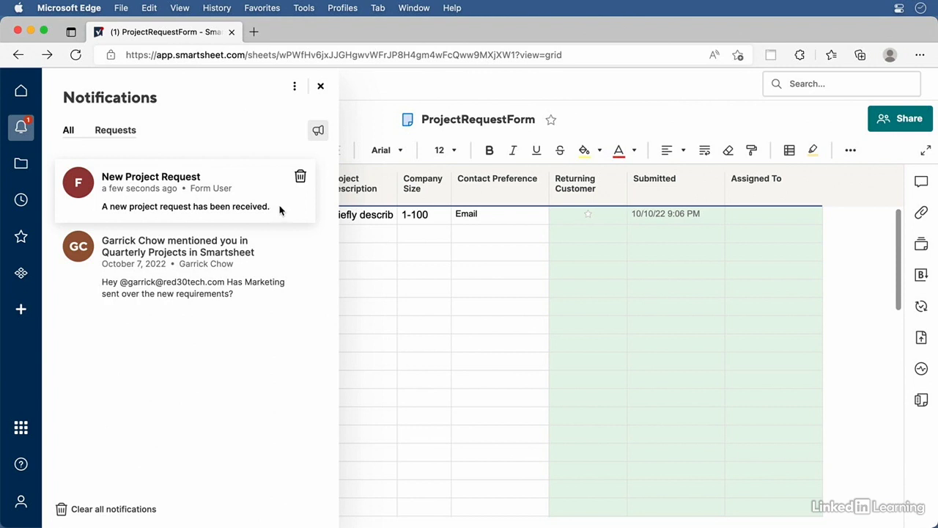
pyautogui.click(320, 86)
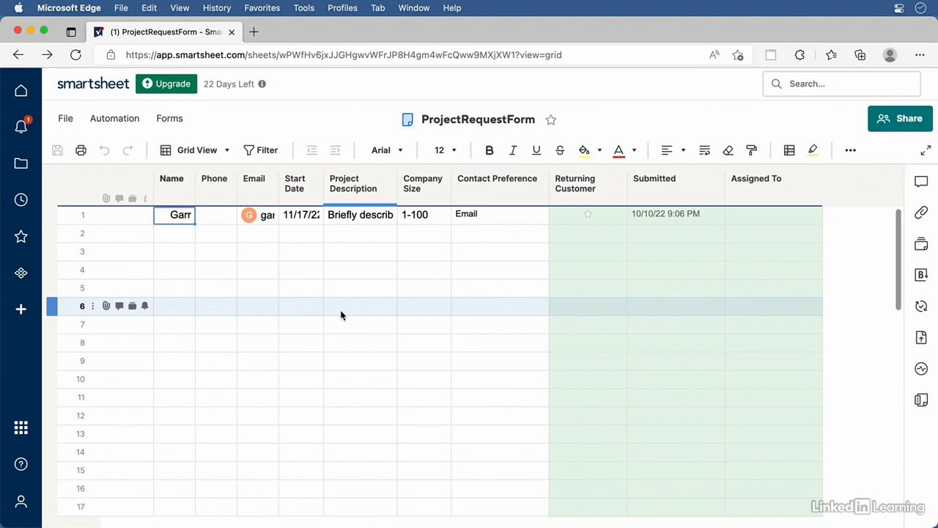
# Open Manage Forms and inspect the Red30 Project Request Form card's options menu, then dismiss it
pyautogui.click(175, 122)
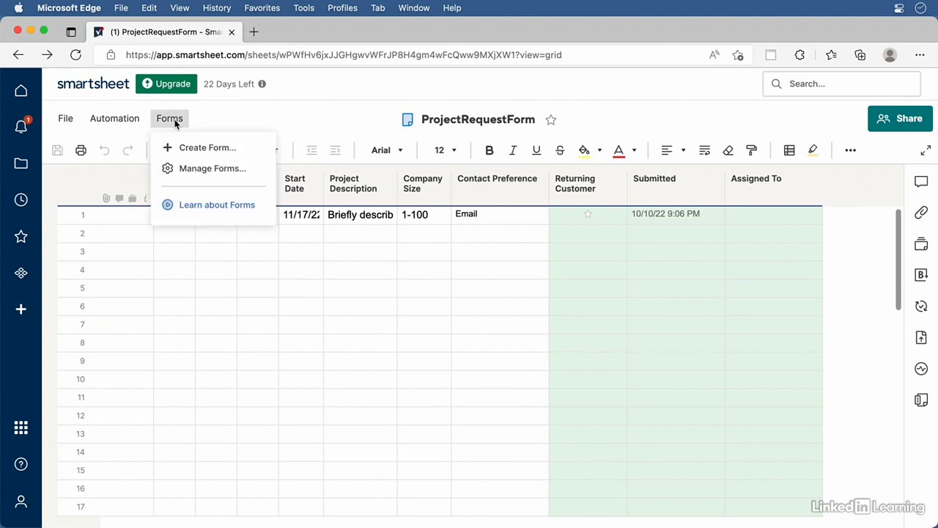
pyautogui.click(197, 170)
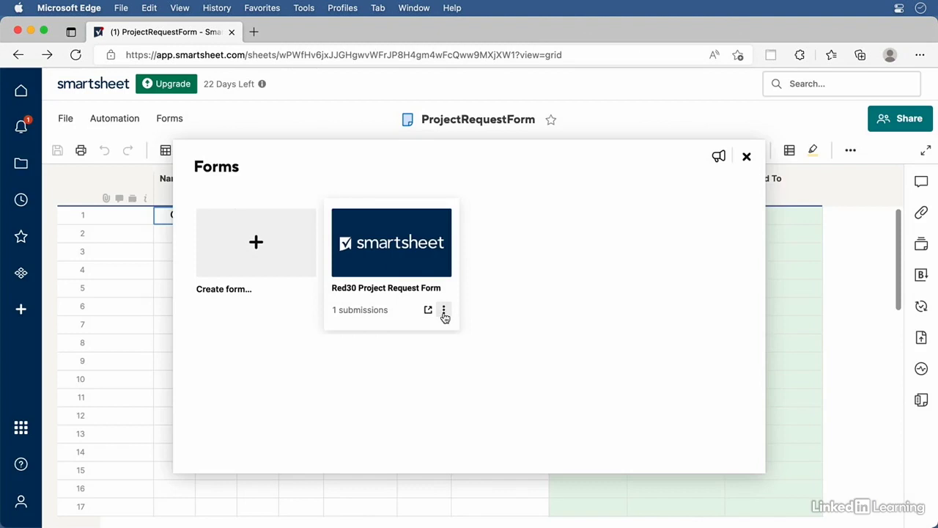
pyautogui.click(445, 312)
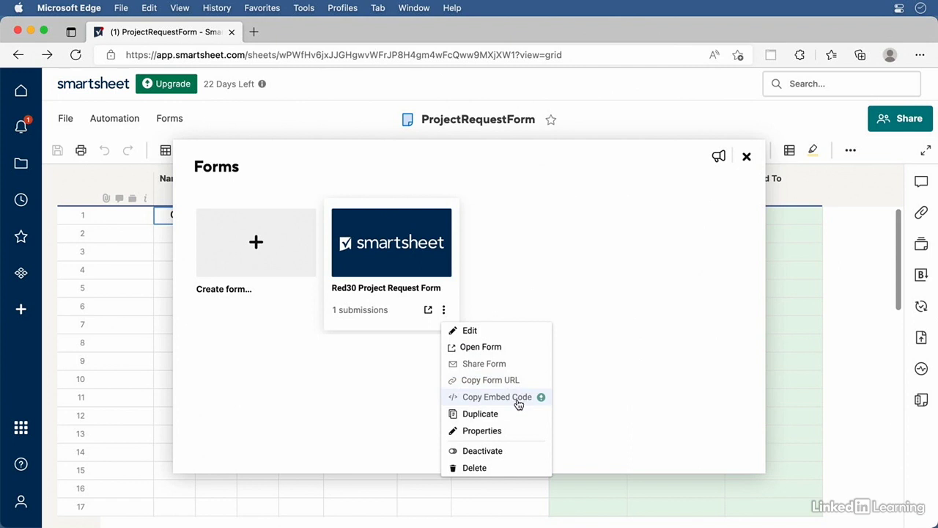
pyautogui.click(298, 407)
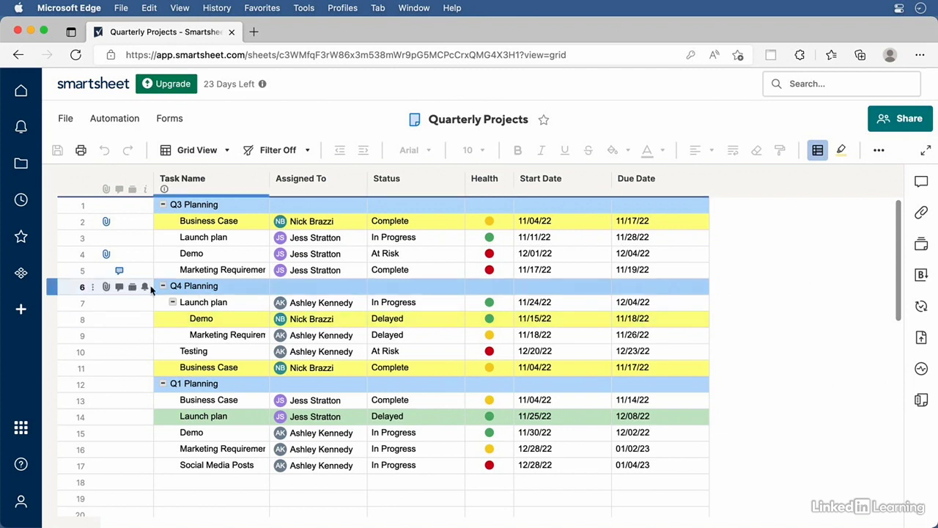
# Import 03_01_ProjectRequestForm.xlsx from Microsoft Excel, removing the '03_01_' prefix so the sheet is ProjectRequestForm
pyautogui.click(21, 310)
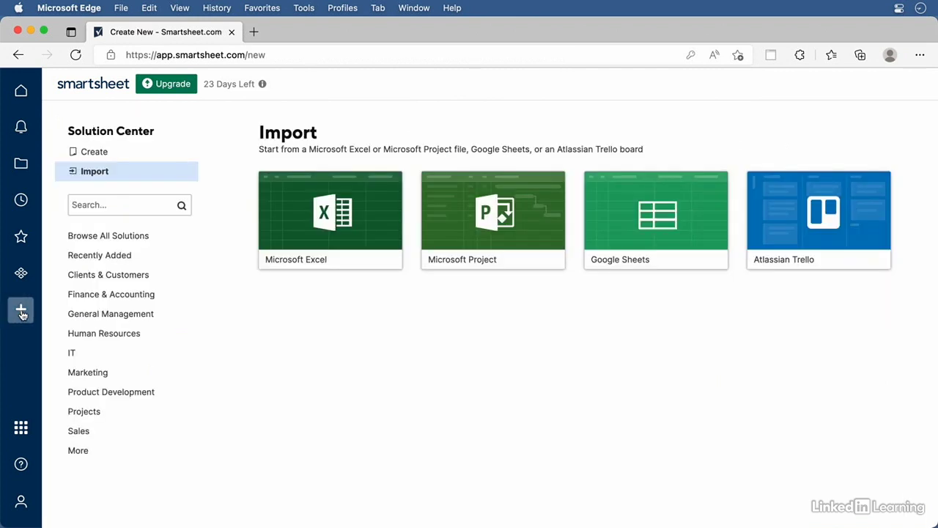
pyautogui.click(365, 207)
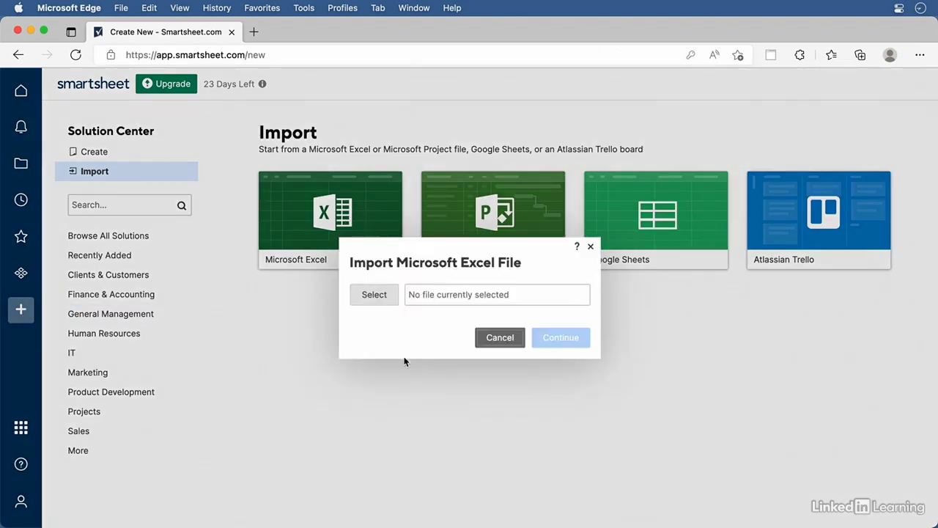
pyautogui.click(380, 302)
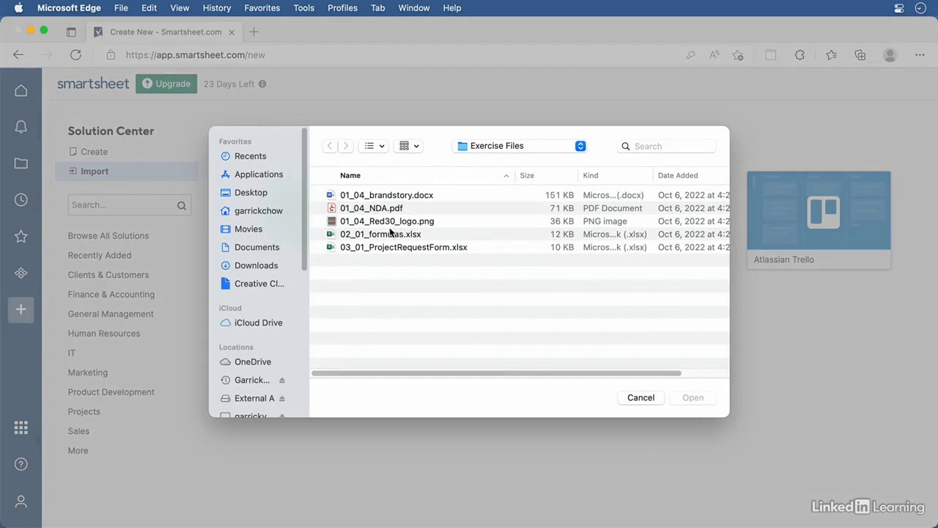
pyautogui.click(334, 249)
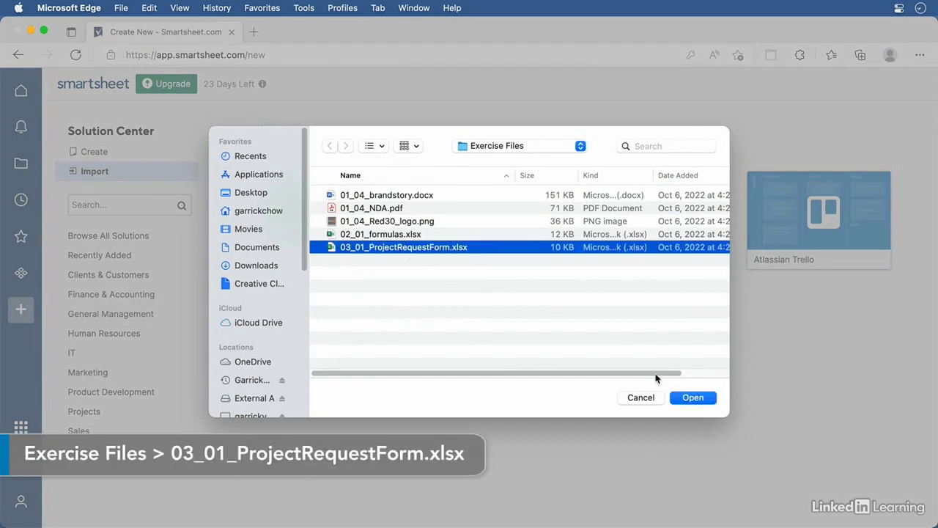
pyautogui.click(693, 400)
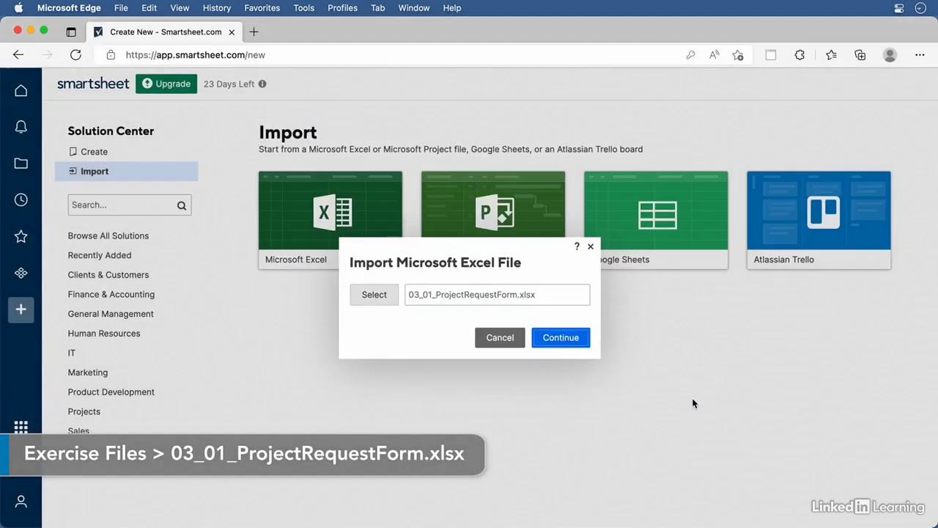
pyautogui.click(555, 339)
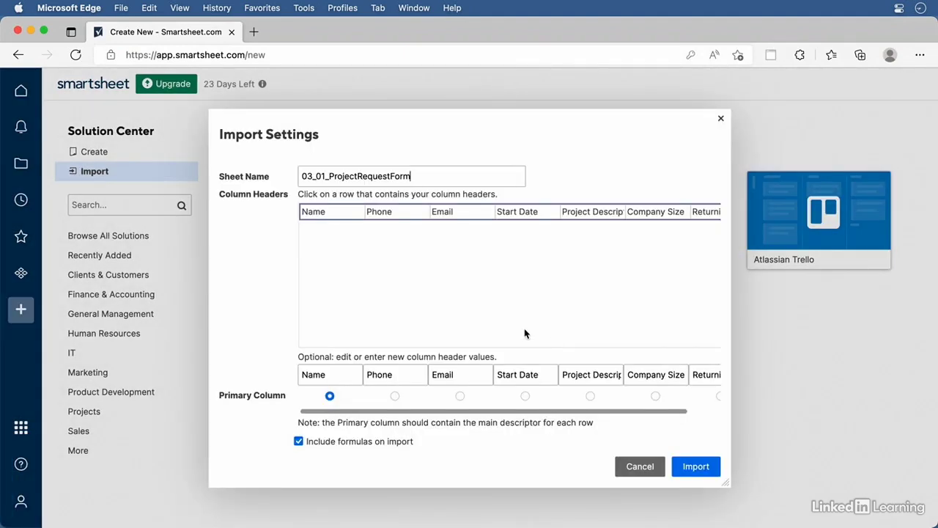
pyautogui.moveTo(330, 177); pyautogui.dragTo(277, 163)
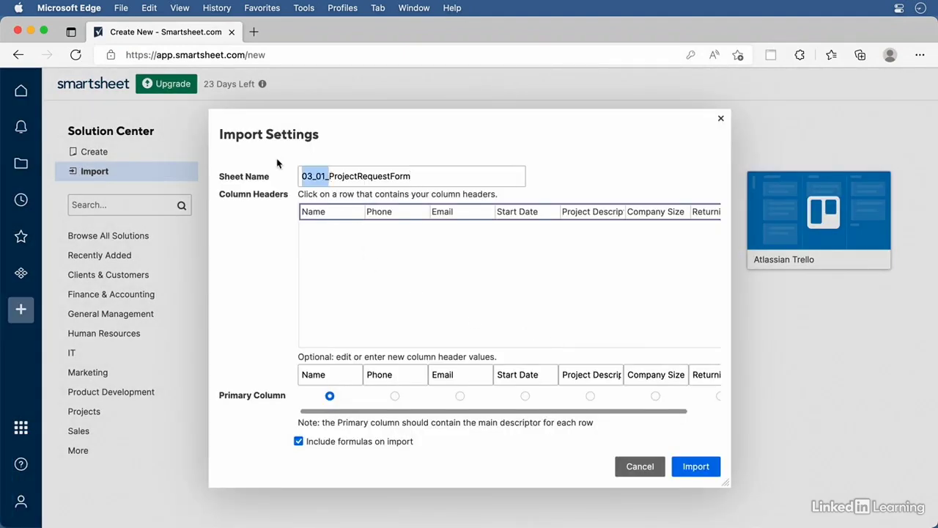
pyautogui.press('BackSpace')
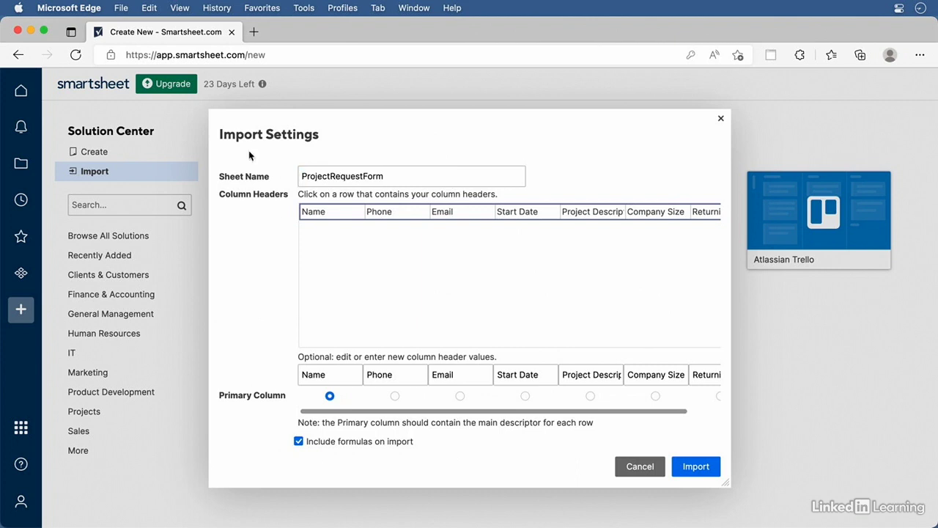
pyautogui.click(698, 467)
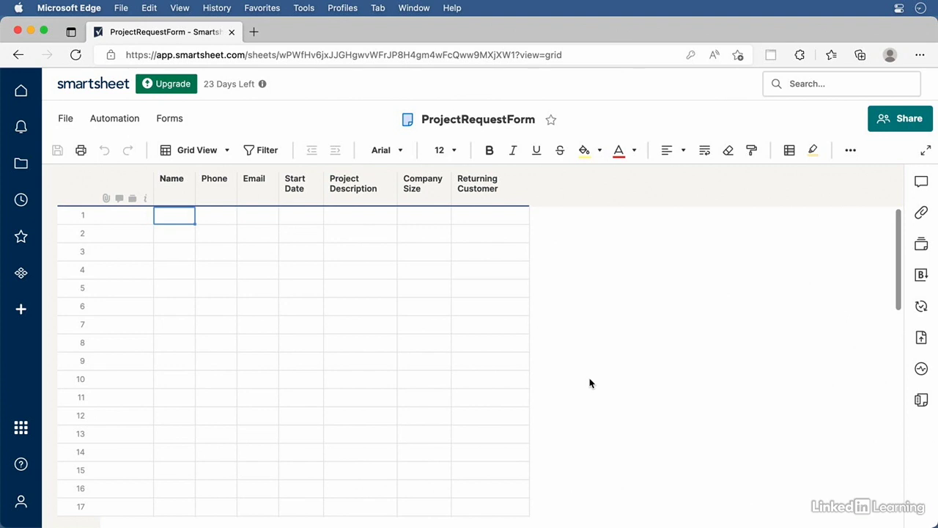
# Create a new form from the ProjectRequestForm sheet and title it 'Red30 Project Request Form'
pyautogui.click(180, 123)
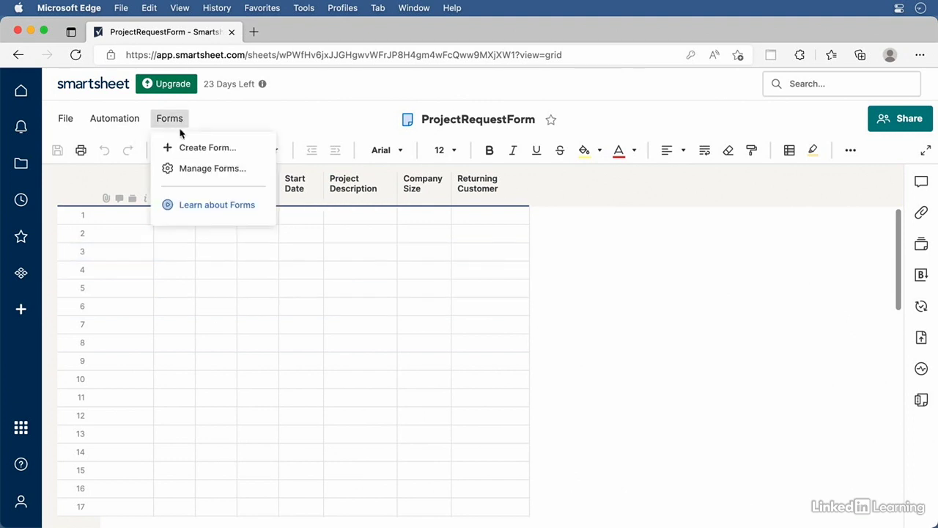
pyautogui.click(188, 149)
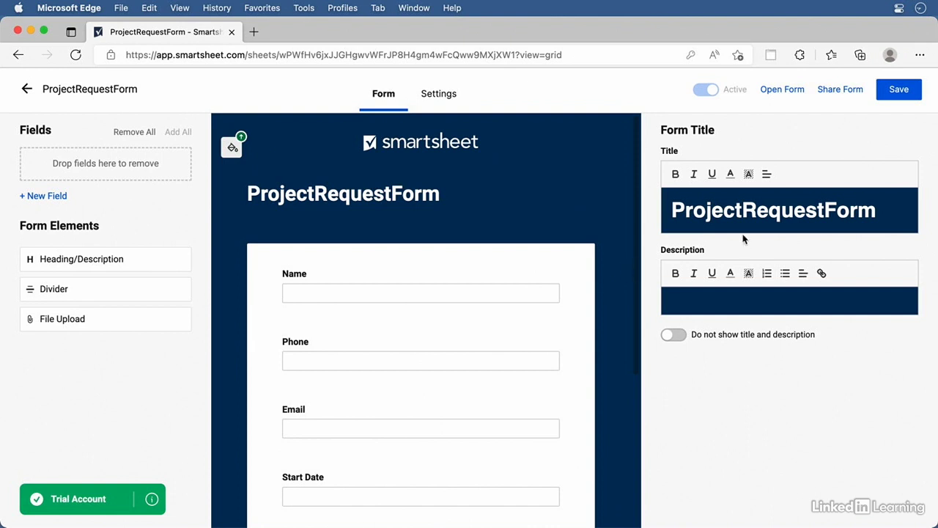
pyautogui.doubleClick(726, 215)
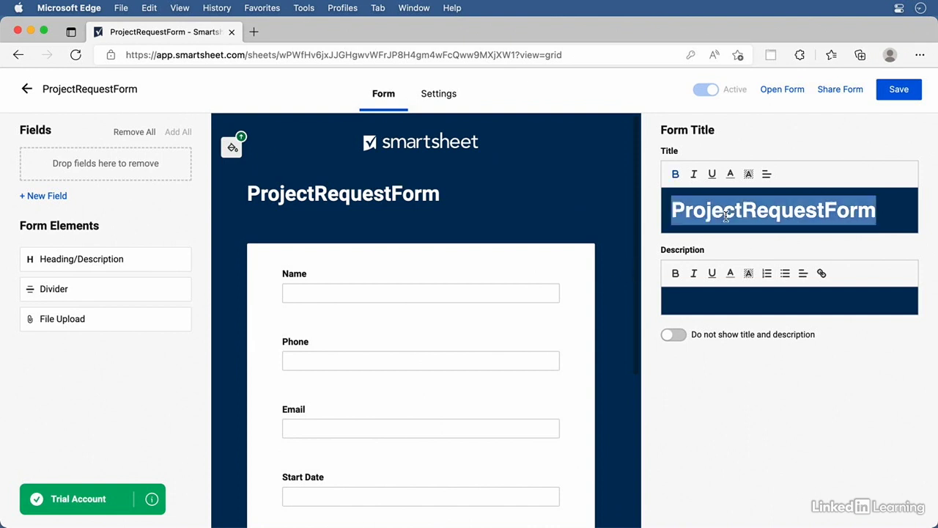
pyautogui.write('Red30 ')
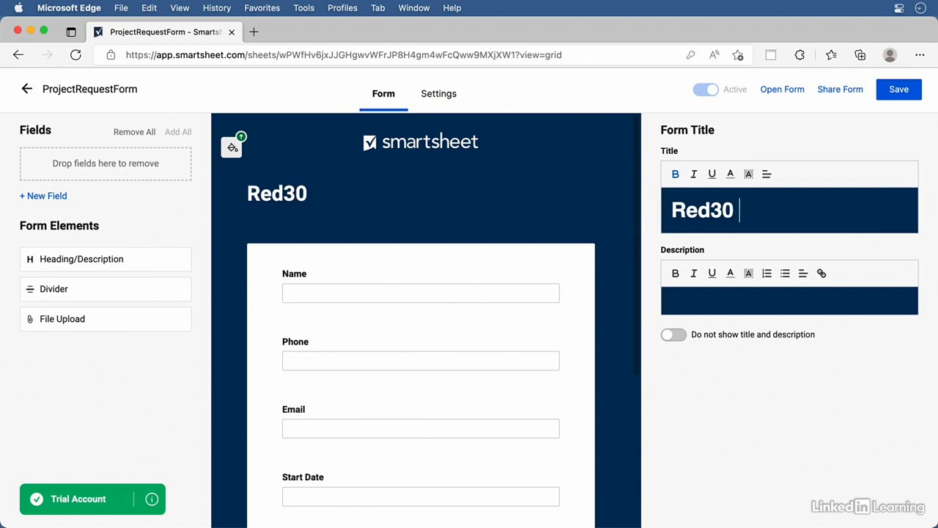
pyautogui.write('Project Request Form')
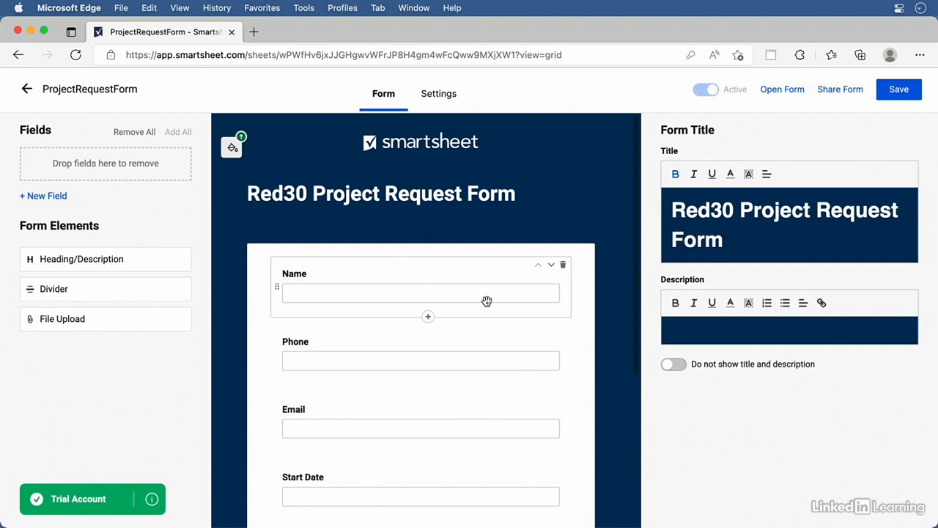
# Relabel the Name field 'First and Last Name' with help text 'Please enter your full name'
pyautogui.click(299, 273)
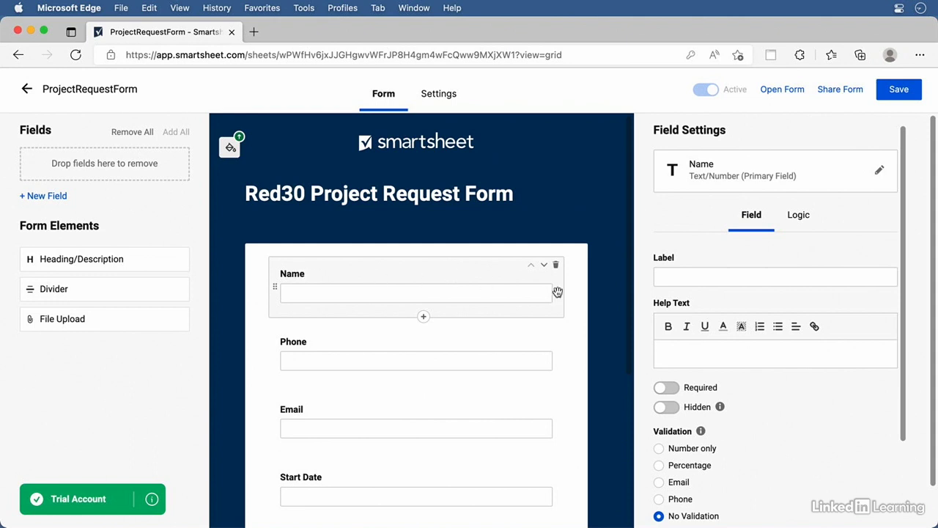
pyautogui.click(685, 275)
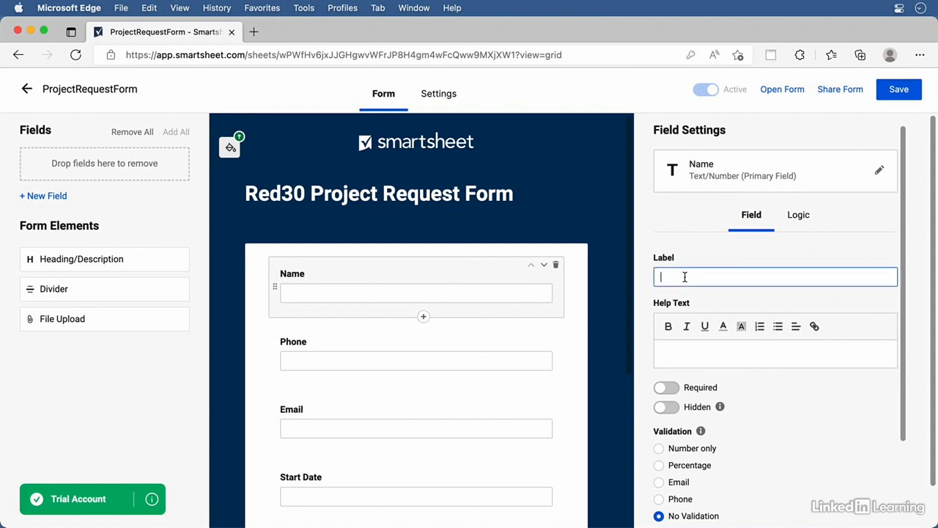
pyautogui.write('First and Last Name')
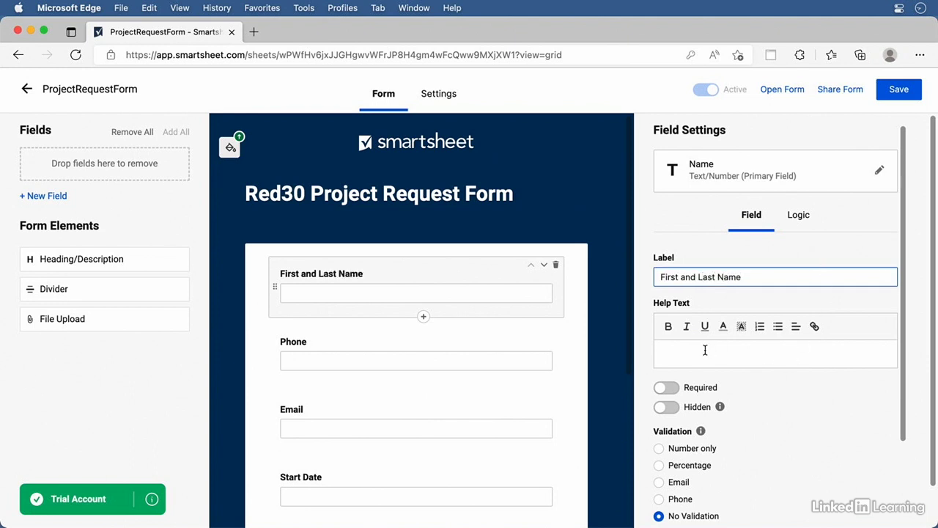
pyautogui.click(705, 351)
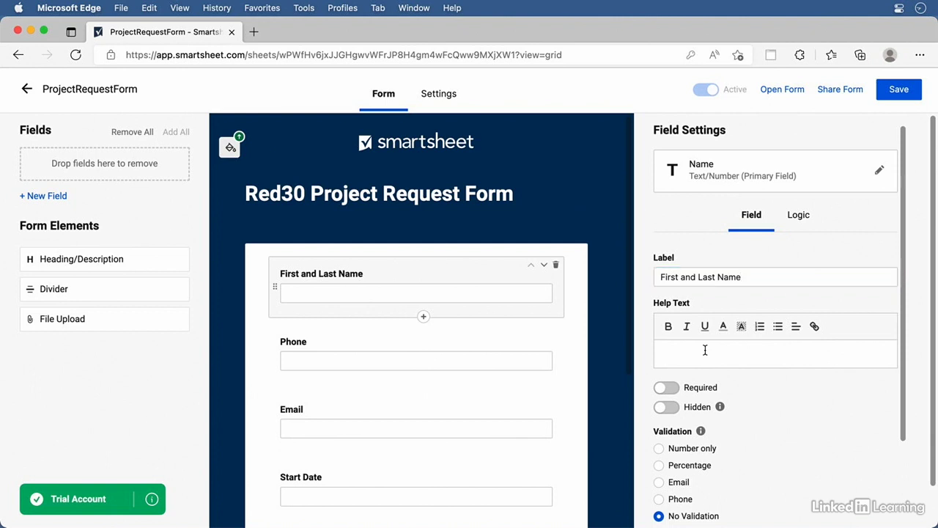
pyautogui.write('Please enter your full name')
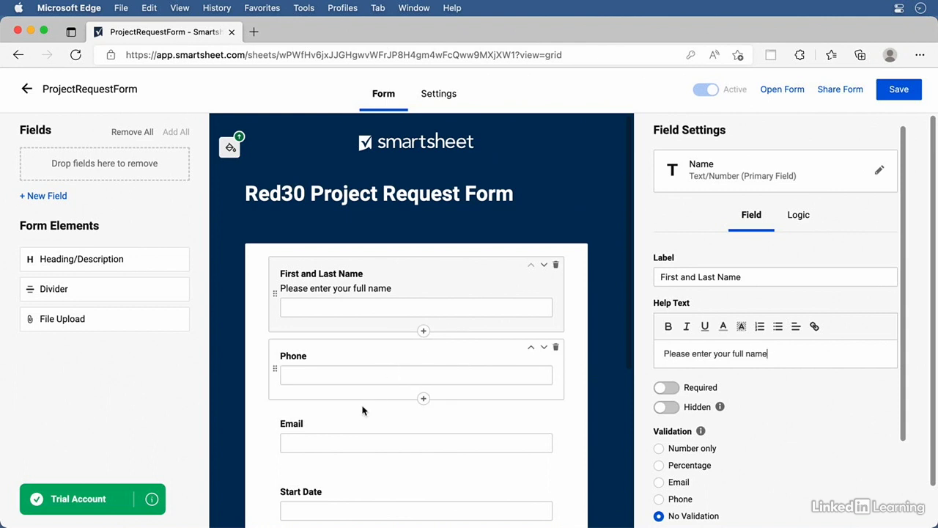
# Look over the Phone and Email fields, then save the form and return to the sheet
pyautogui.click(385, 354)
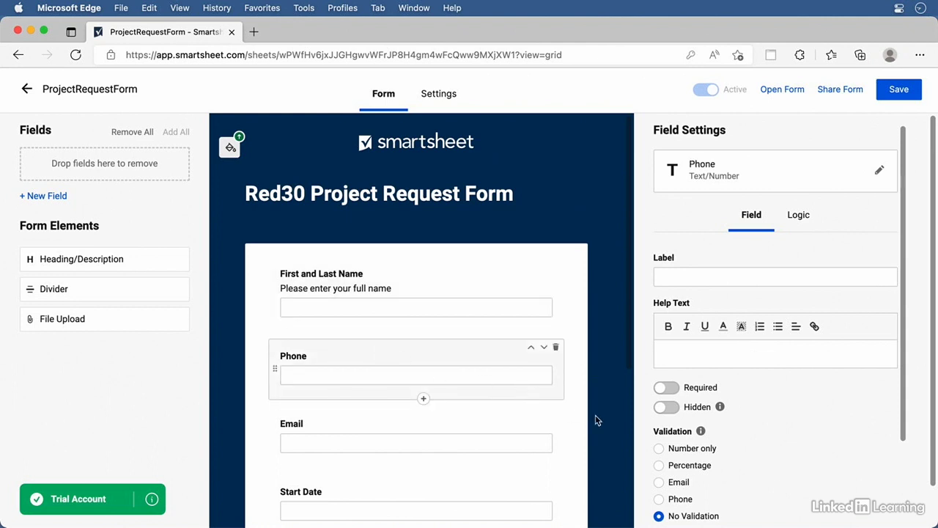
pyautogui.click(382, 428)
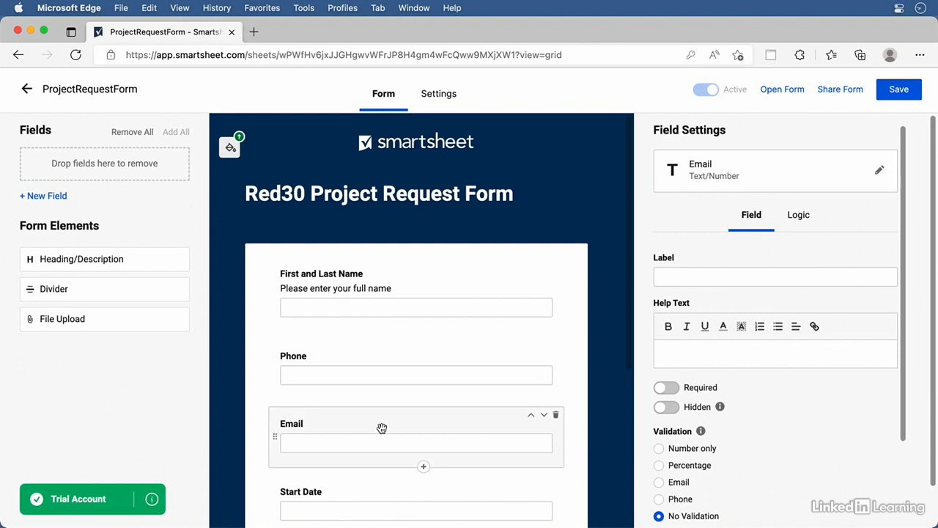
pyautogui.click(892, 92)
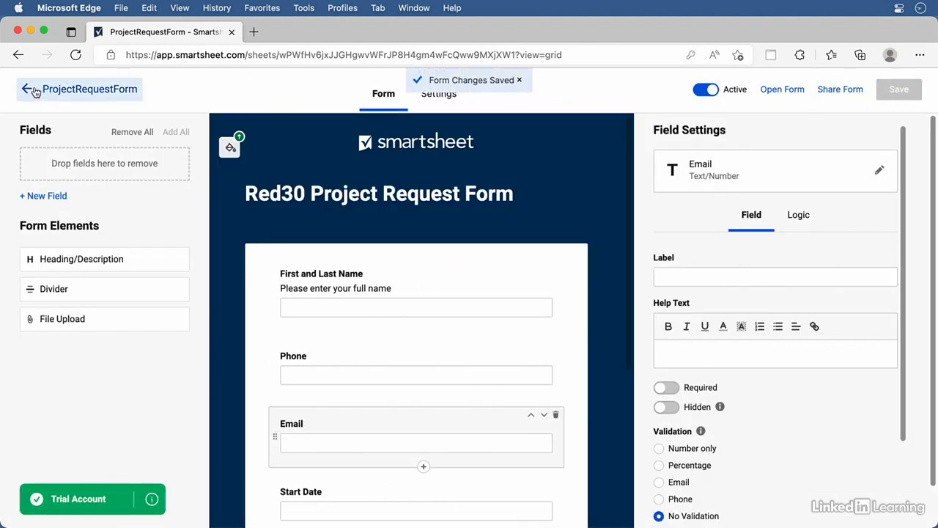
pyautogui.click(29, 90)
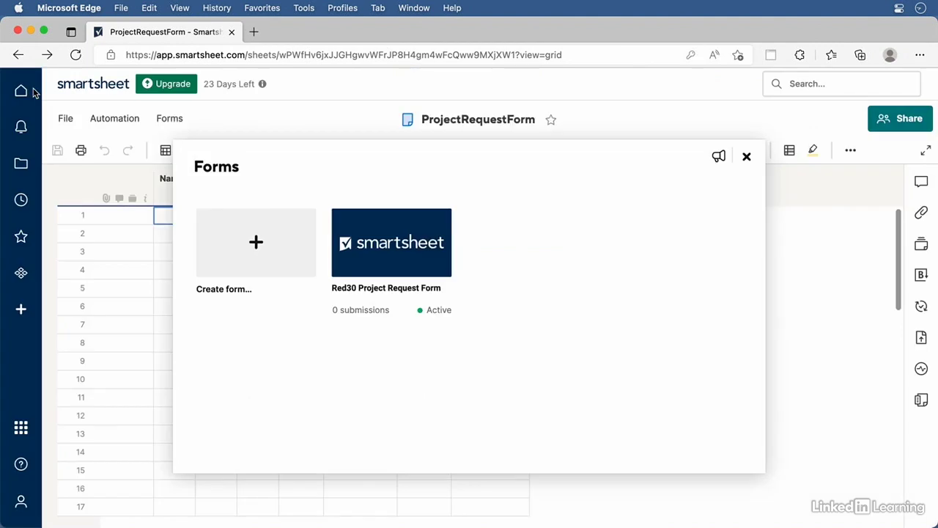
# Change the Email column's type to Contact list
pyautogui.click(747, 156)
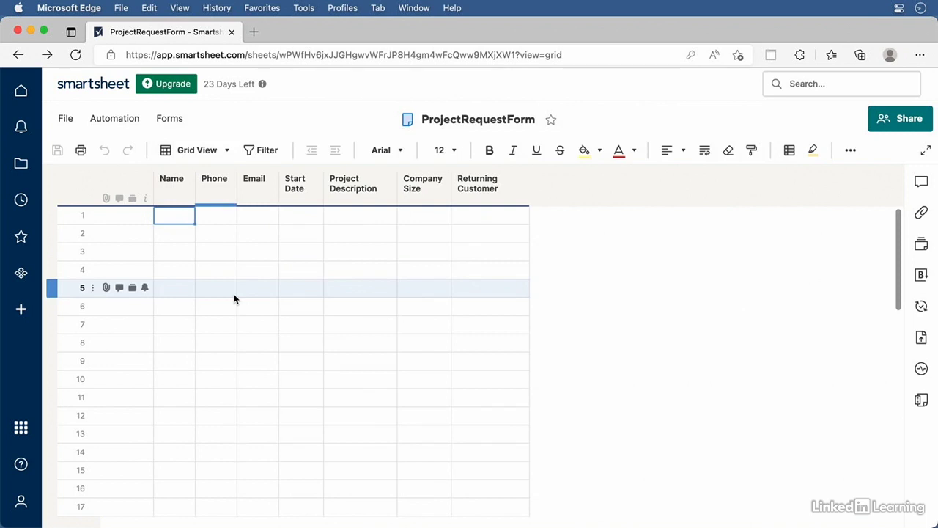
pyautogui.doubleClick(254, 180)
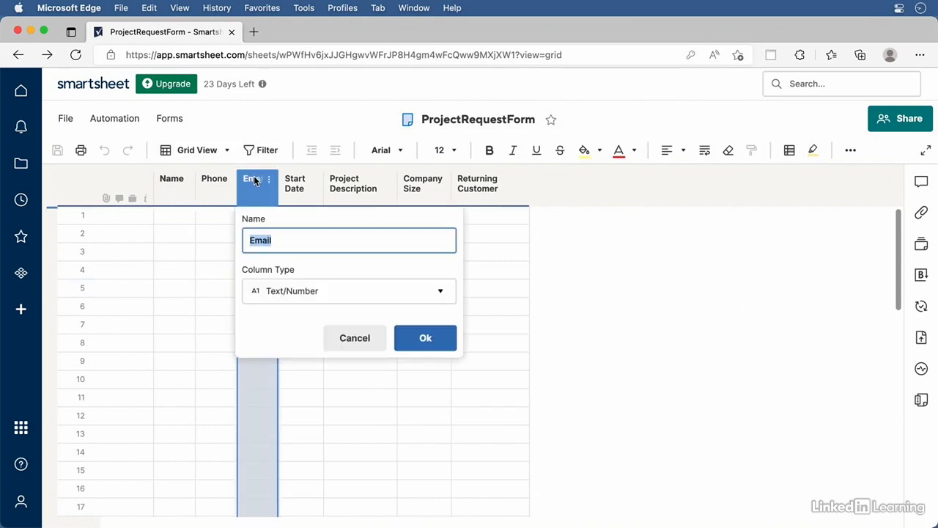
pyautogui.click(298, 296)
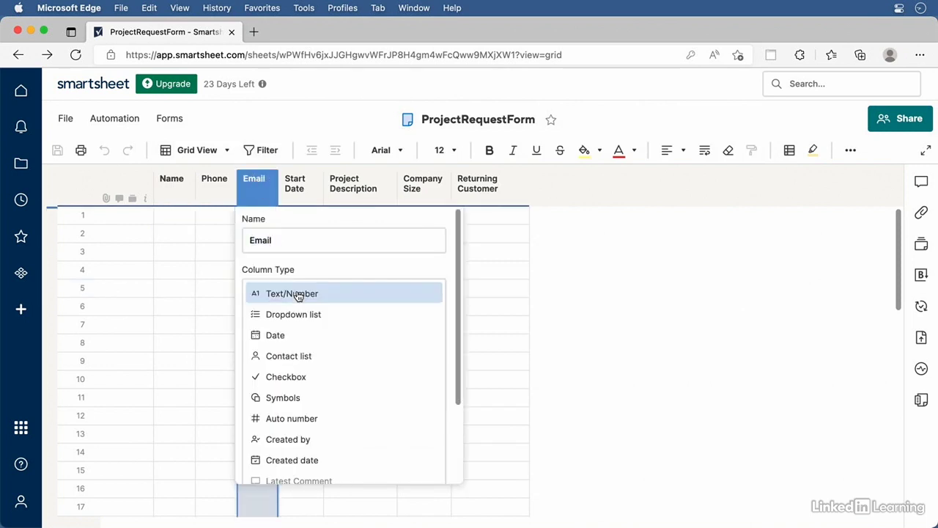
pyautogui.click(301, 357)
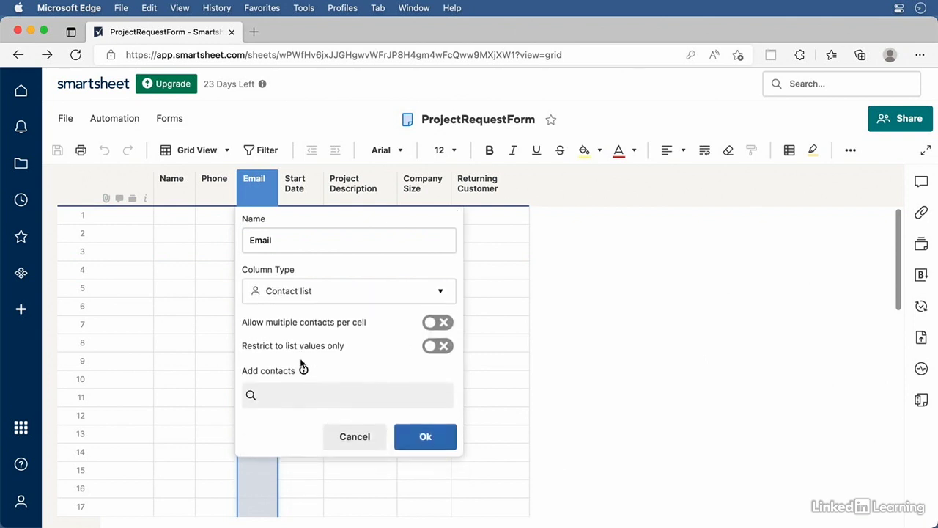
pyautogui.click(438, 439)
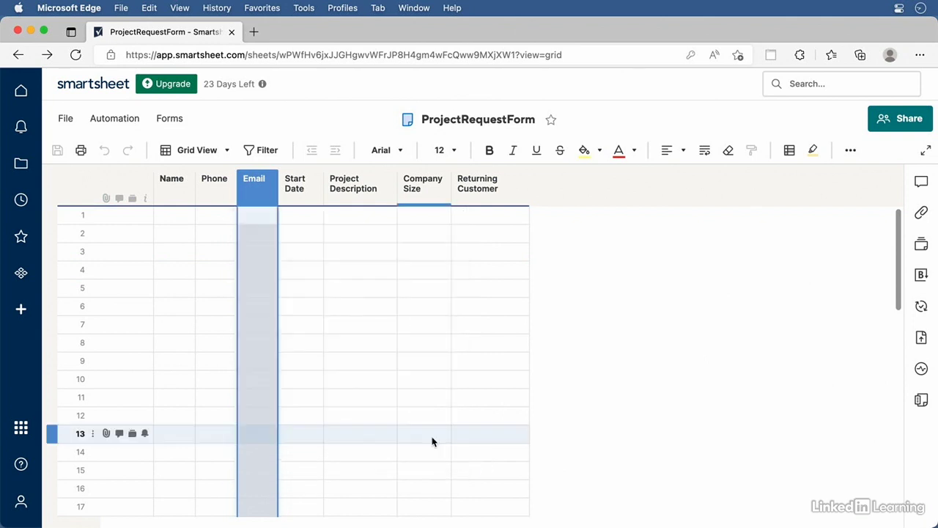
# Change the Start Date column's type to Date
pyautogui.doubleClick(303, 184)
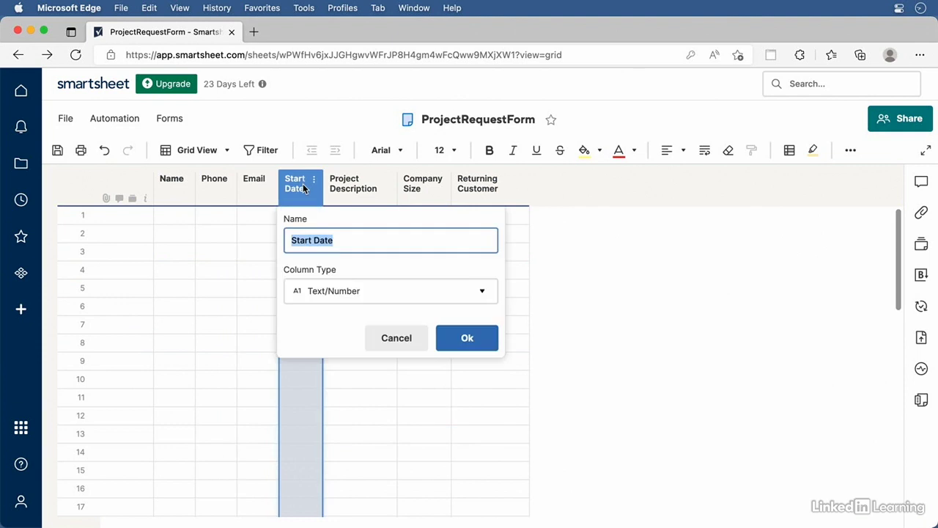
pyautogui.click(434, 295)
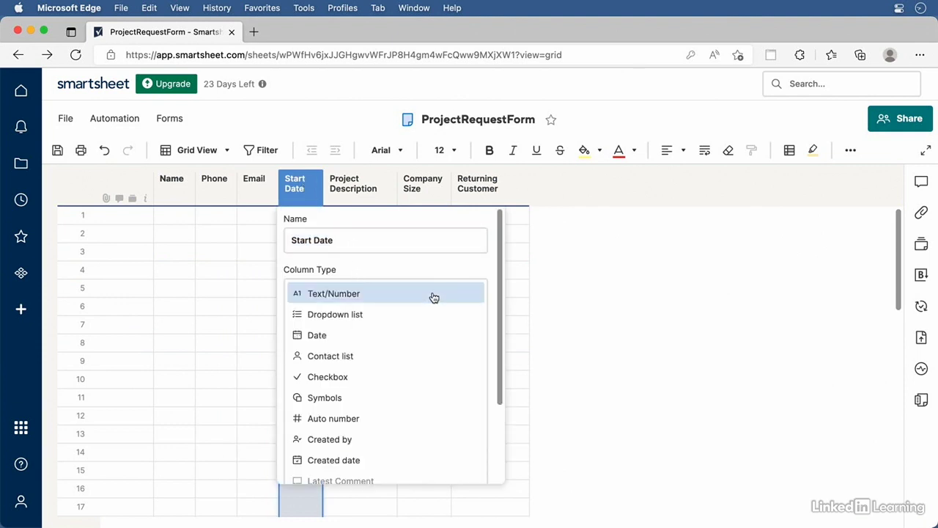
pyautogui.click(325, 335)
pyautogui.click(467, 356)
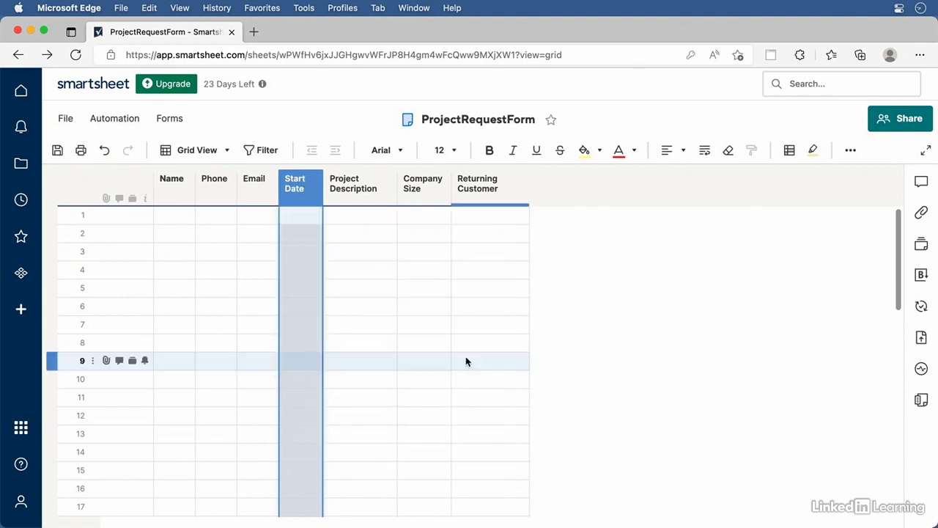
# Convert Company Size to a Dropdown list column with options 1-100, 200-499 and 500+
pyautogui.doubleClick(423, 189)
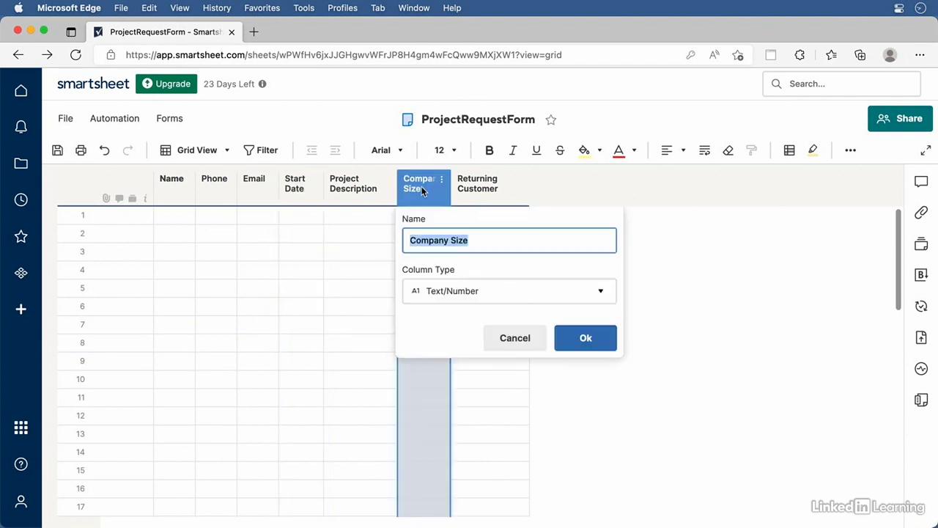
pyautogui.click(425, 291)
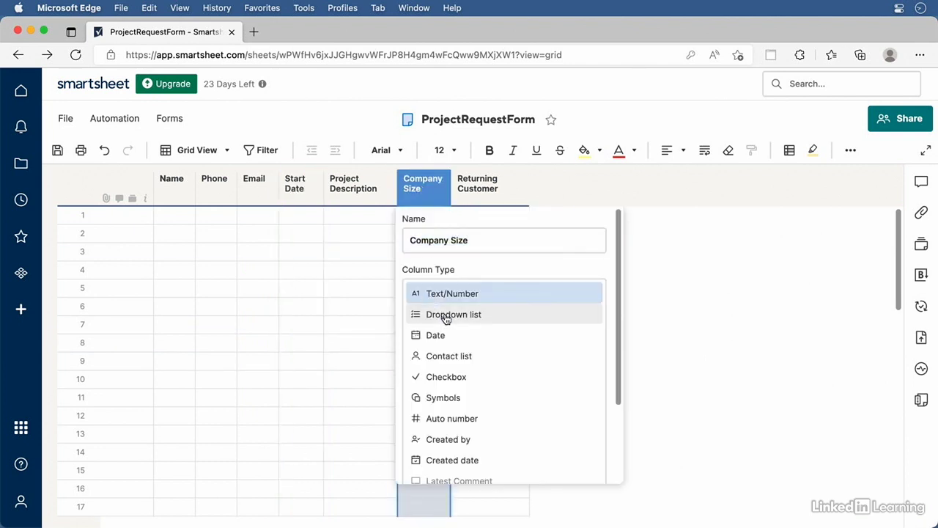
pyautogui.click(446, 316)
pyautogui.click(465, 406)
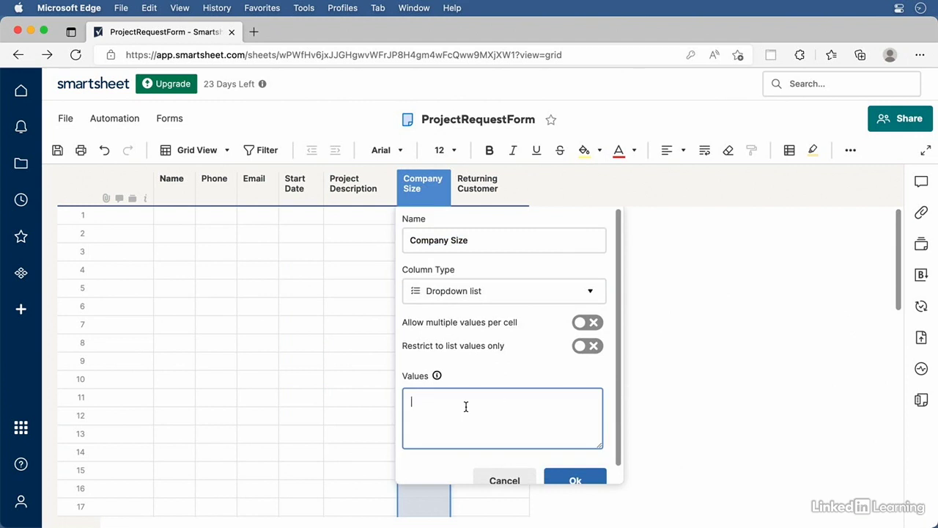
pyautogui.write('1-100')
pyautogui.press('Return')
pyautogui.write('200-499')
pyautogui.press('Return')
pyautogui.write('500+')
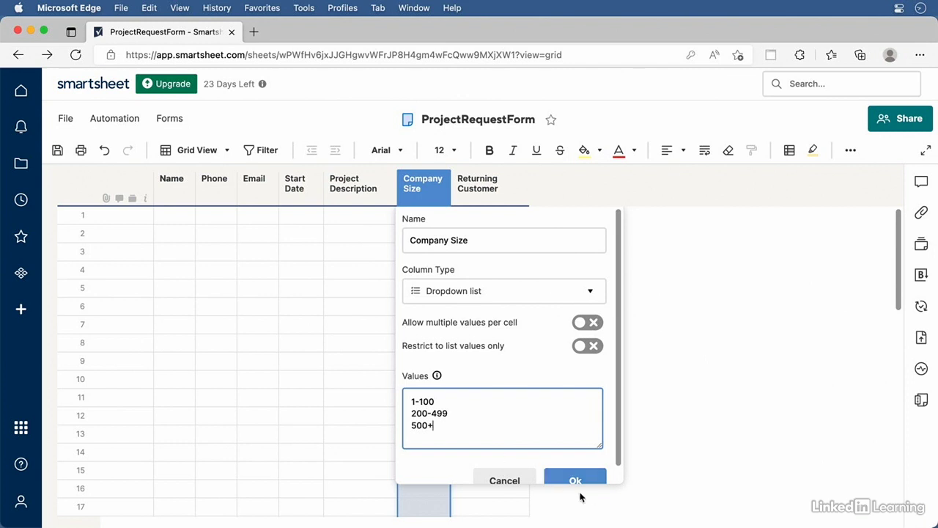
pyautogui.click(588, 480)
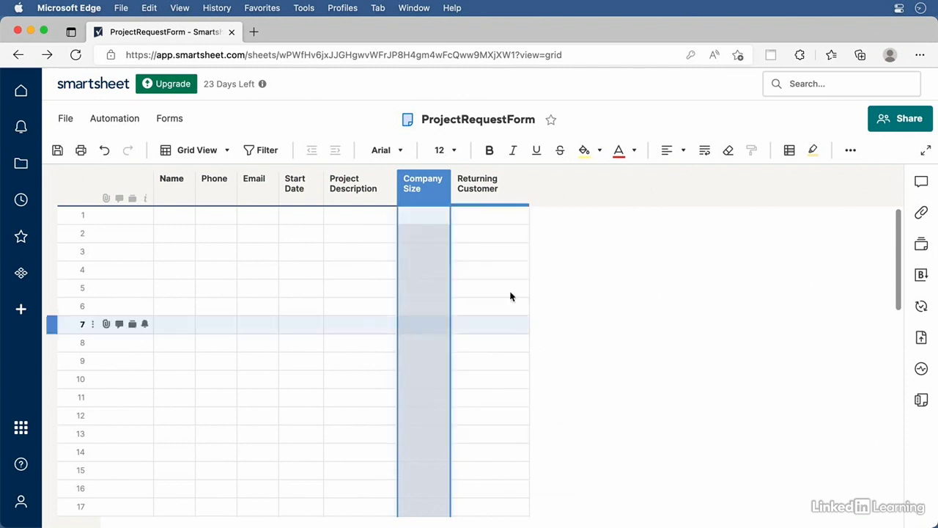
# Set the Returning Customer column type to Checkbox with the star style
pyautogui.doubleClick(478, 188)
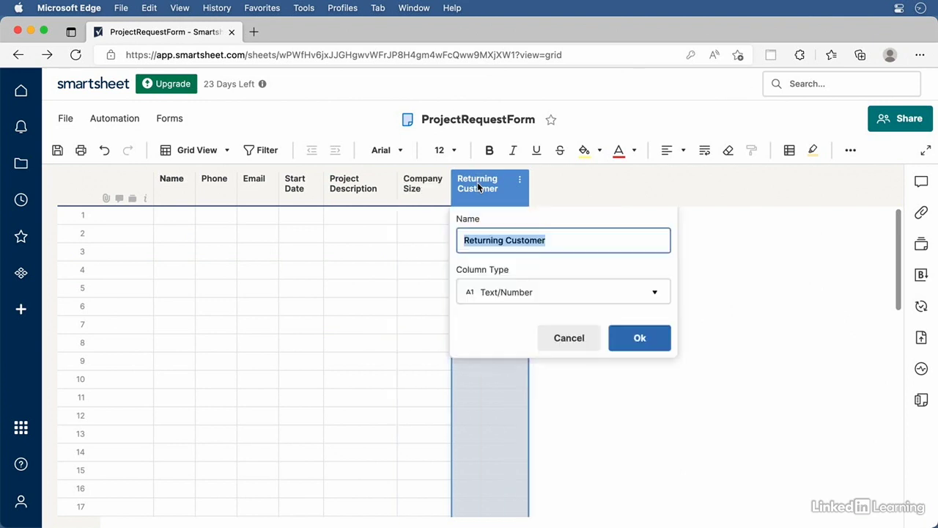
pyautogui.click(517, 288)
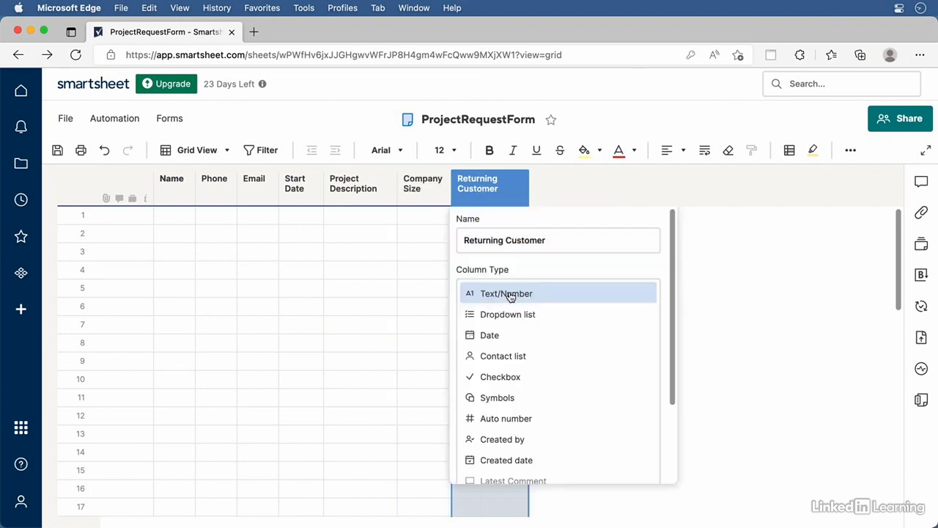
pyautogui.click(524, 377)
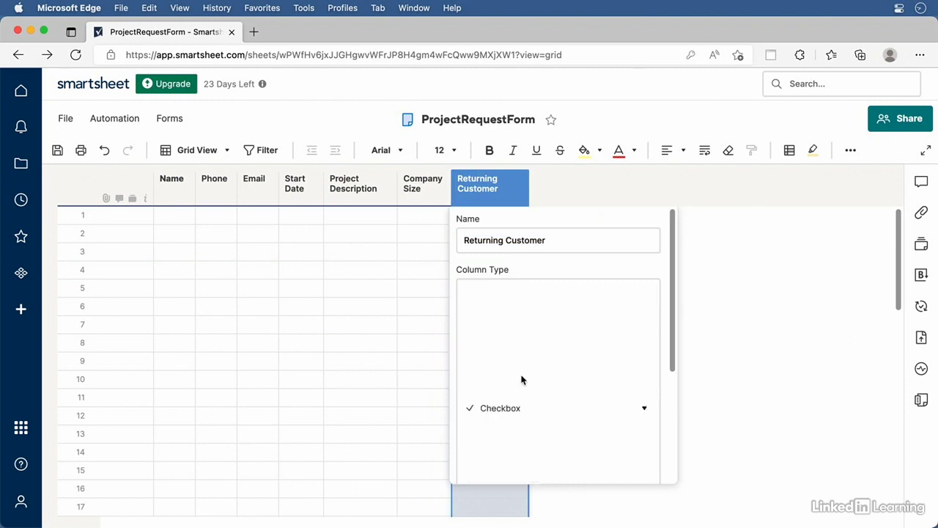
pyautogui.click(533, 373)
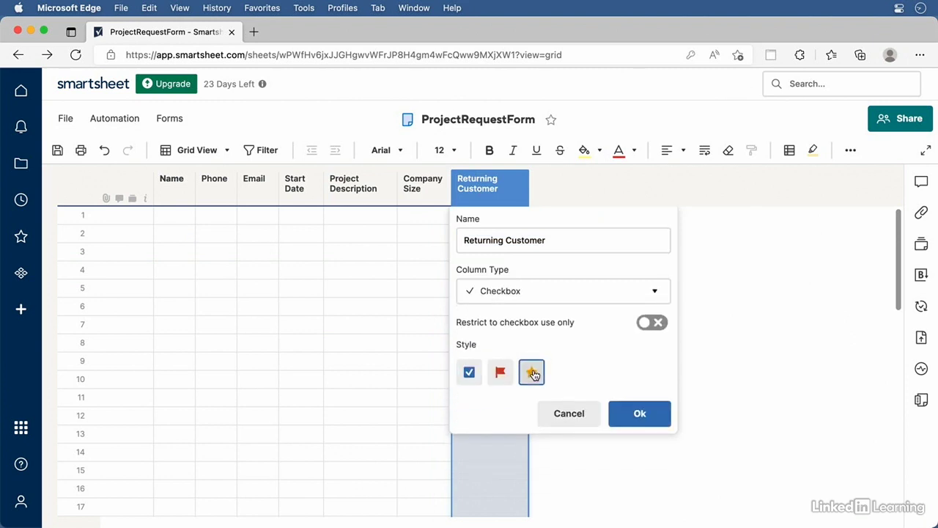
pyautogui.click(649, 417)
pyautogui.click(640, 413)
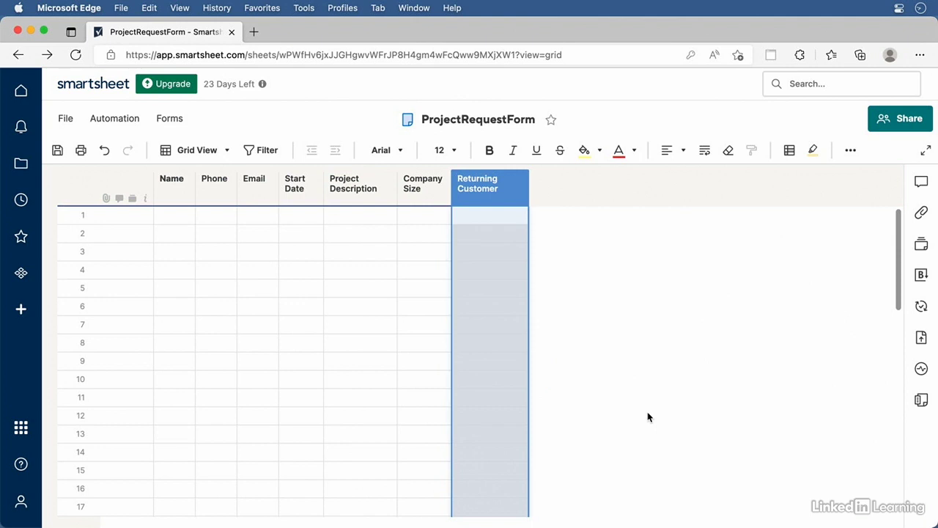
pyautogui.click(169, 118)
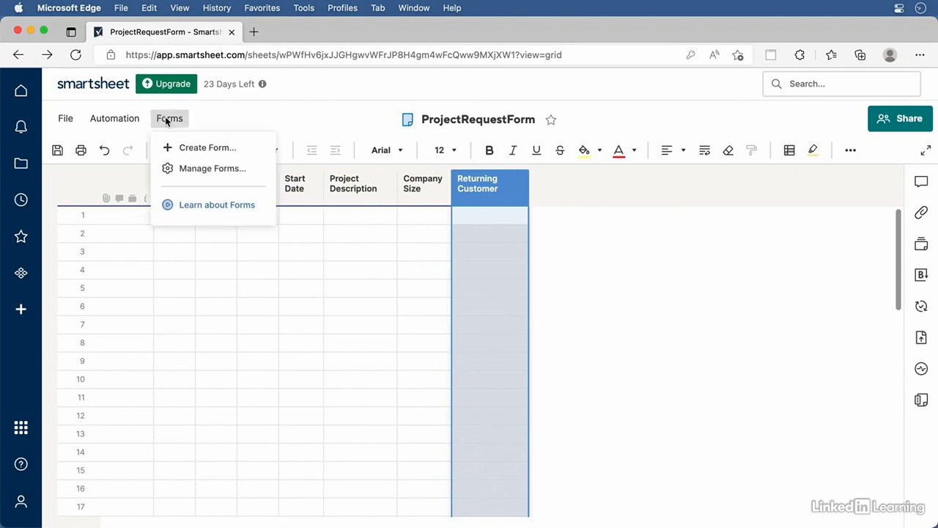
# Open the Red30 Project Request Form in the builder and select its Email field
pyautogui.click(190, 169)
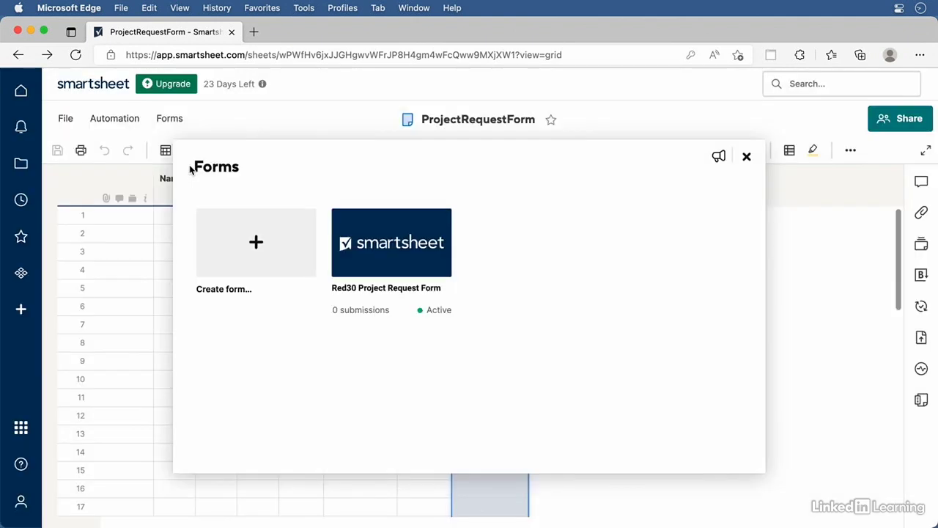
pyautogui.click(409, 259)
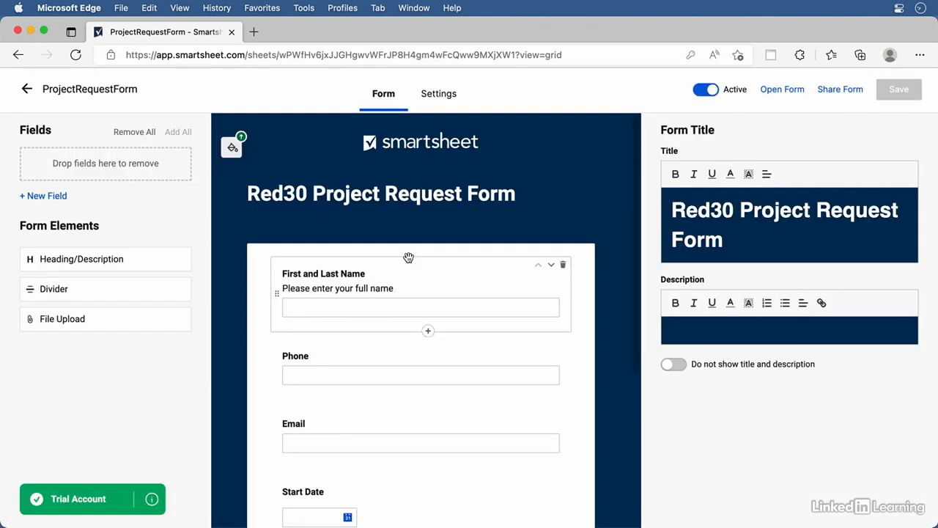
pyautogui.click(368, 346)
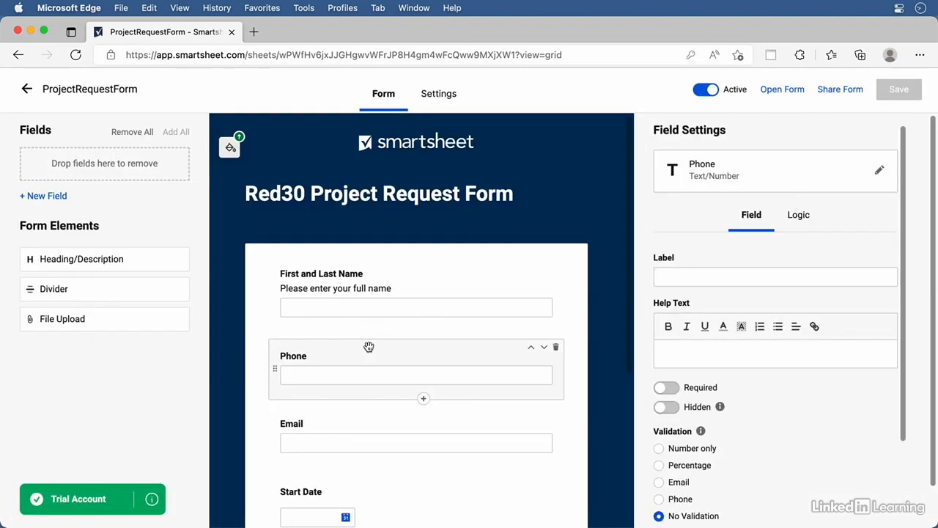
pyautogui.click(354, 428)
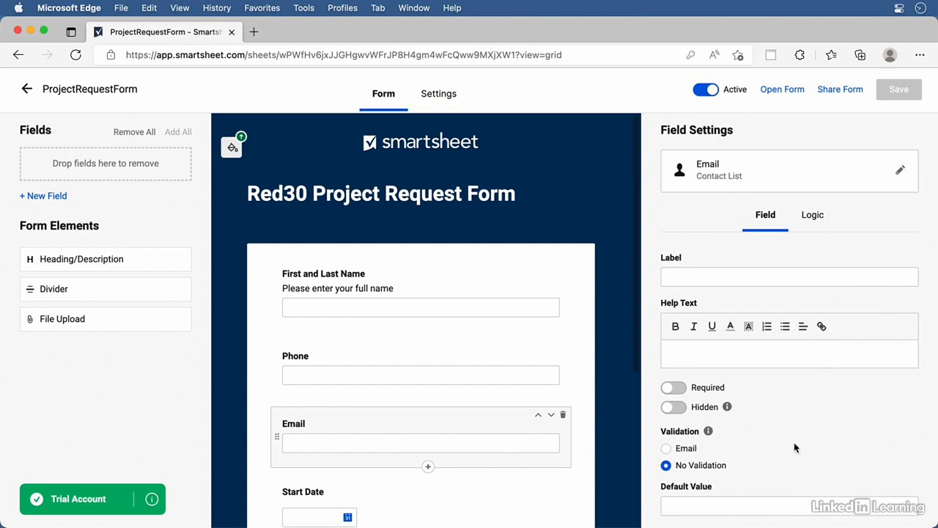
pyautogui.click(415, 356)
pyautogui.scroll(-3, 806, 415)
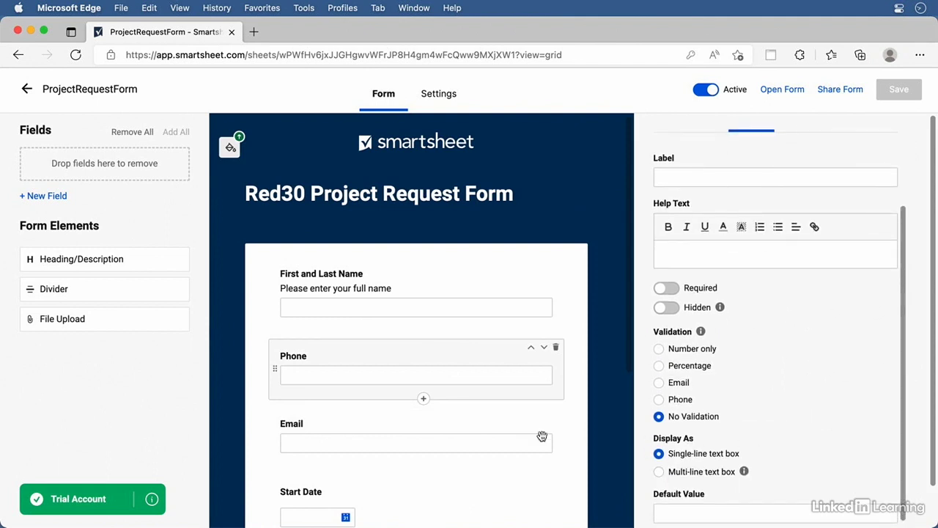
pyautogui.click(367, 424)
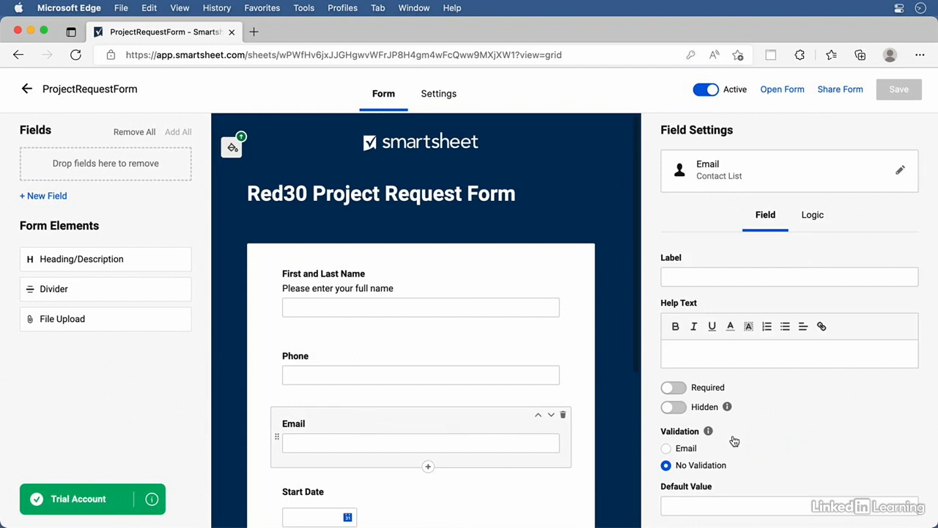
# Give the Email field help text 'Required' and switch on its Required toggle
pyautogui.click(686, 364)
pyautogui.write('Require')
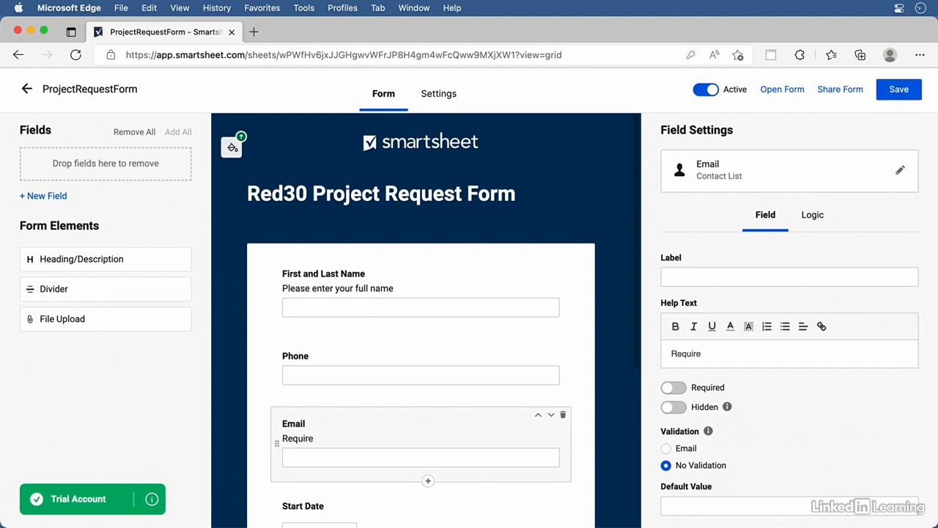
pyautogui.write('d')
pyautogui.click(676, 389)
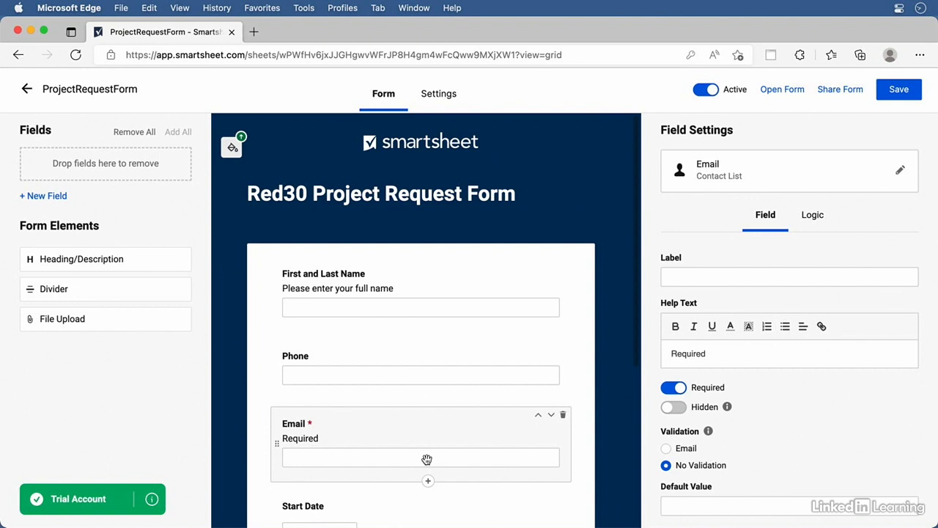
pyautogui.scroll(-5, 544, 448)
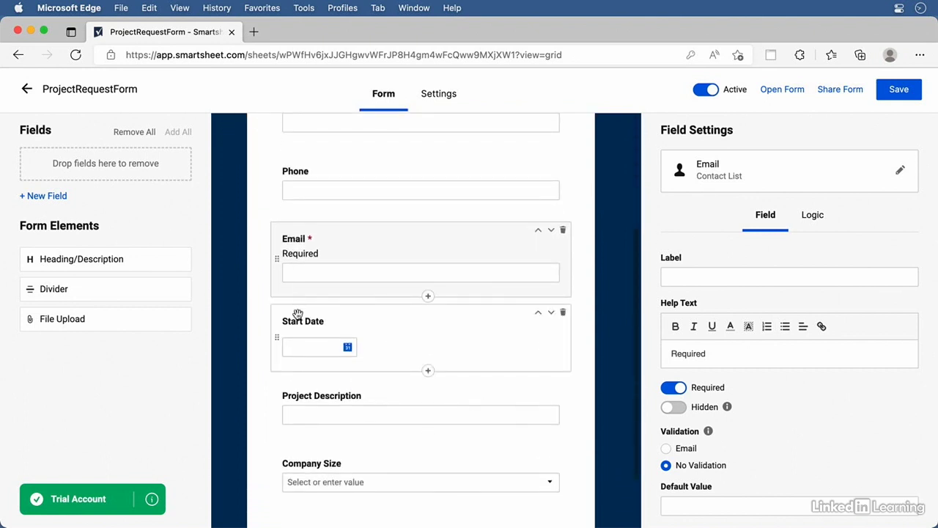
# Display the Project Description field as a multi-line text box with 4 lines
pyautogui.click(324, 343)
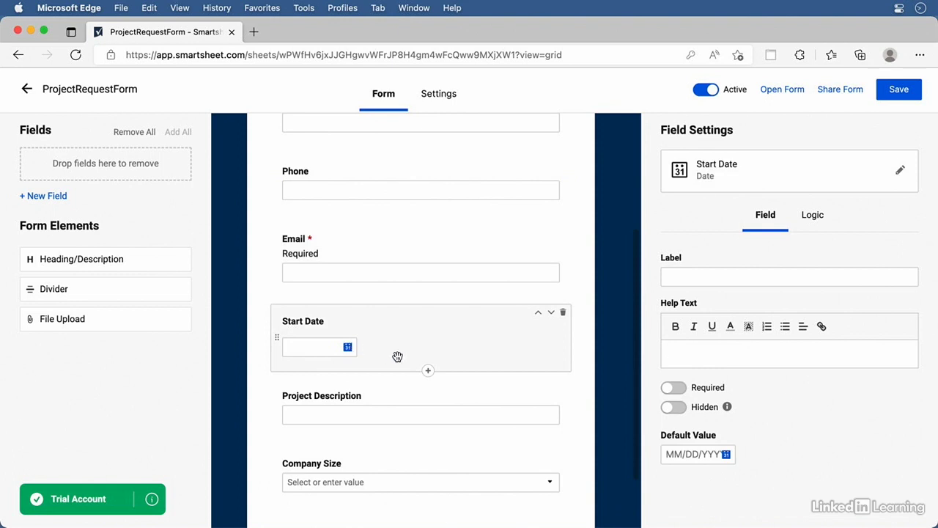
pyautogui.click(366, 407)
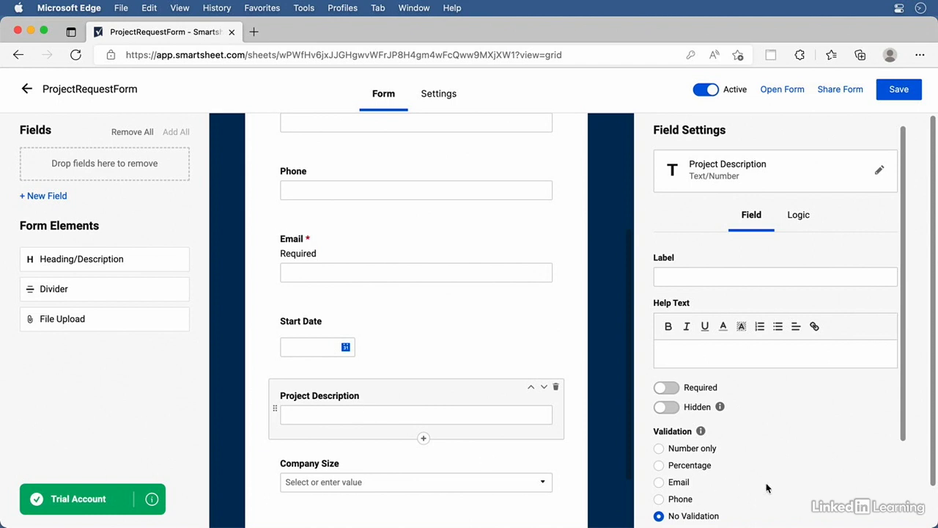
pyautogui.scroll(-3, 798, 465)
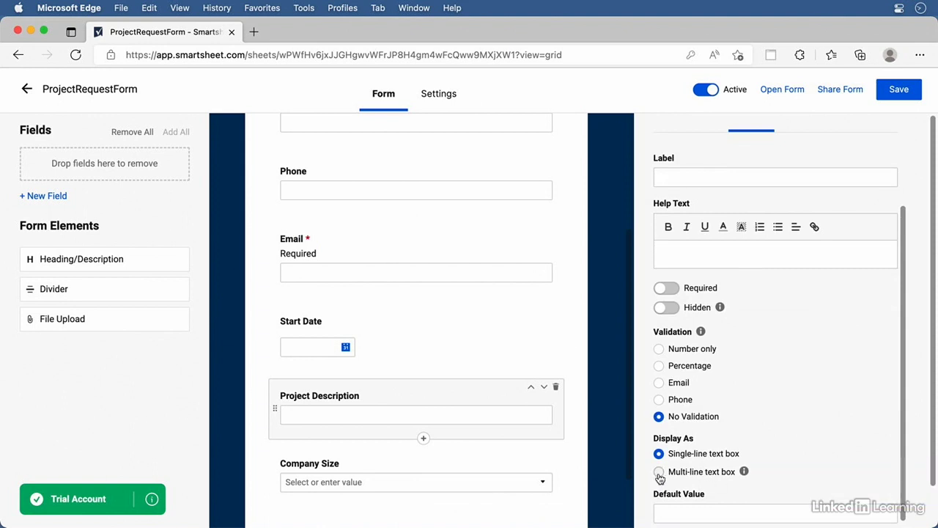
pyautogui.click(659, 472)
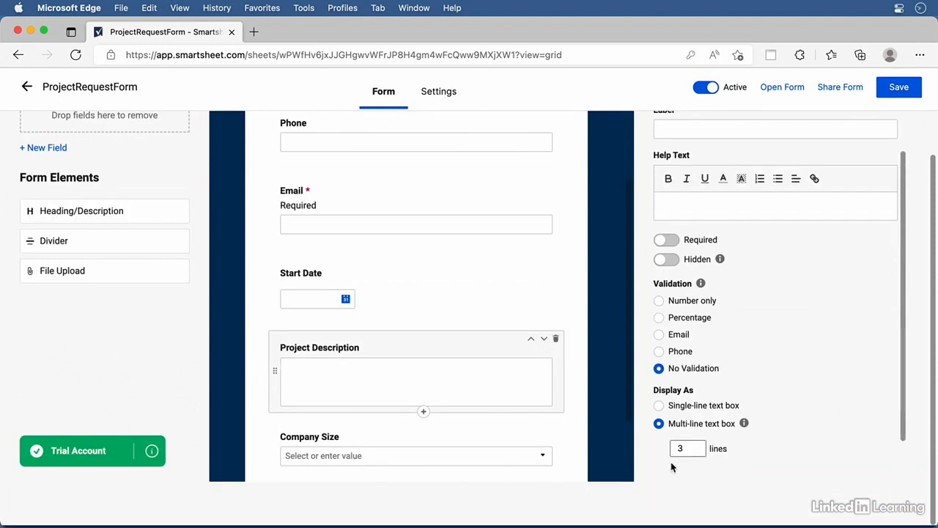
pyautogui.doubleClick(681, 448)
pyautogui.write('4')
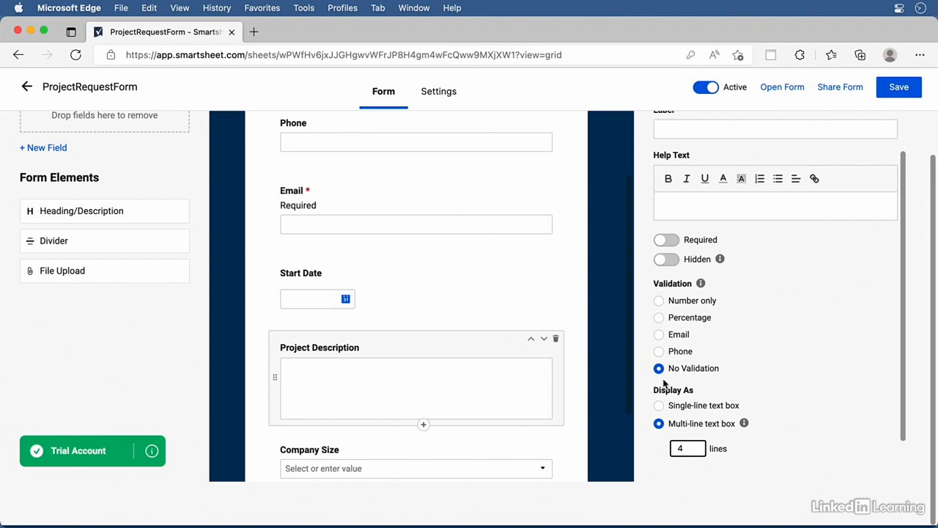
# Set Project Description's default value to 'Briefly describe your project.'
pyautogui.scroll(2, 663, 382)
pyautogui.scroll(1, 663, 383)
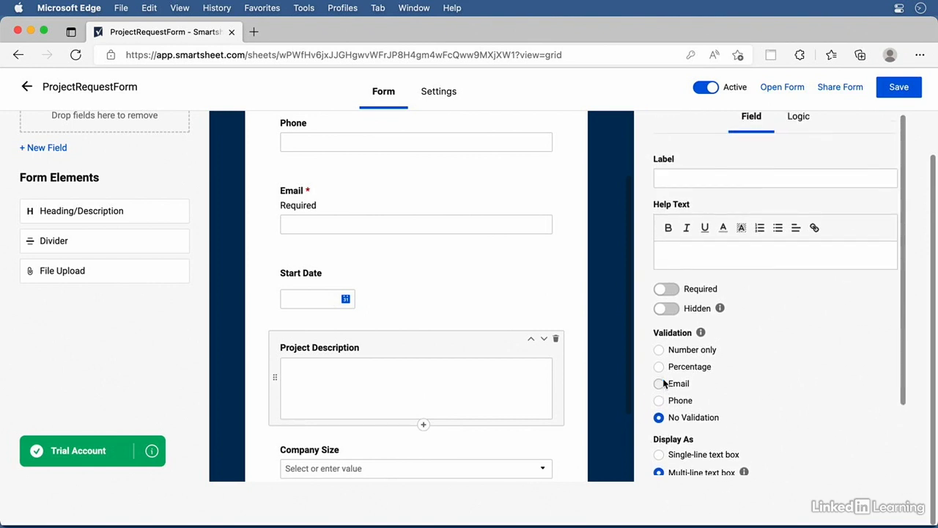
pyautogui.scroll(-3, 663, 382)
pyautogui.click(684, 459)
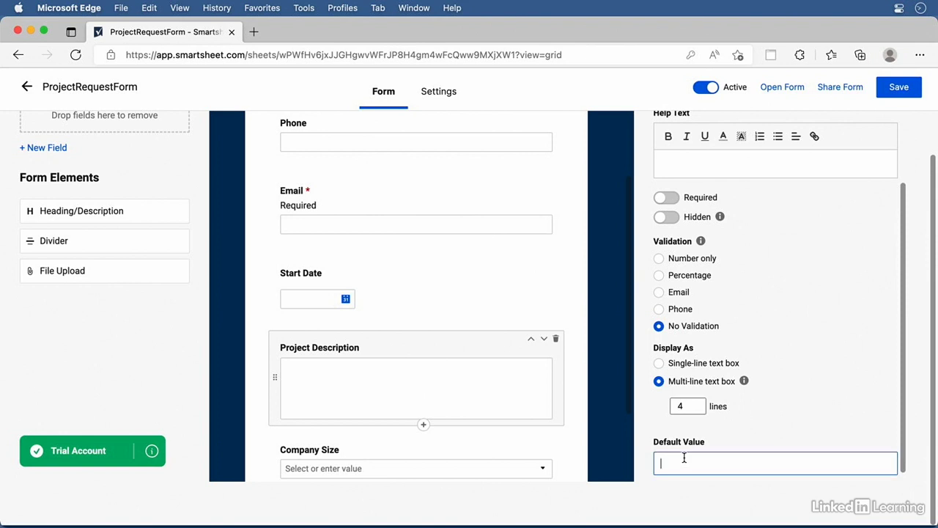
pyautogui.write('Briefly describe your project.')
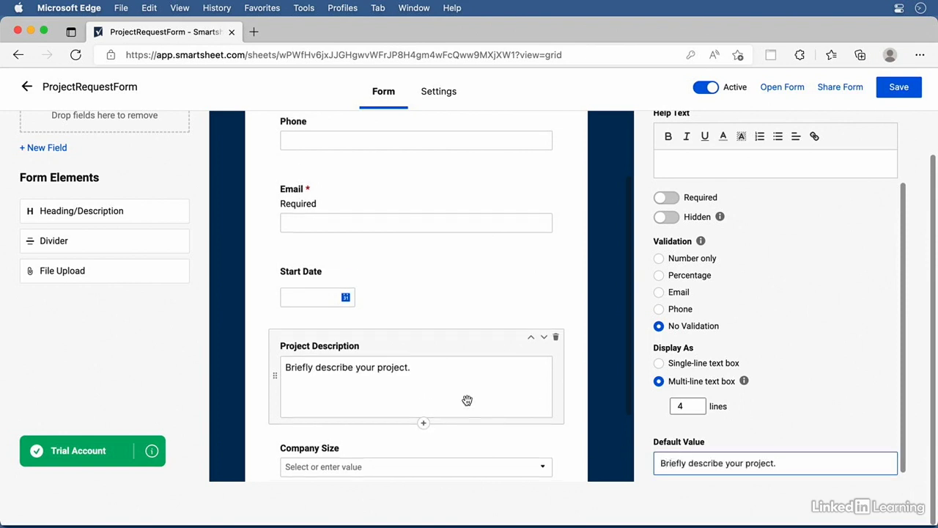
pyautogui.scroll(-3, 467, 400)
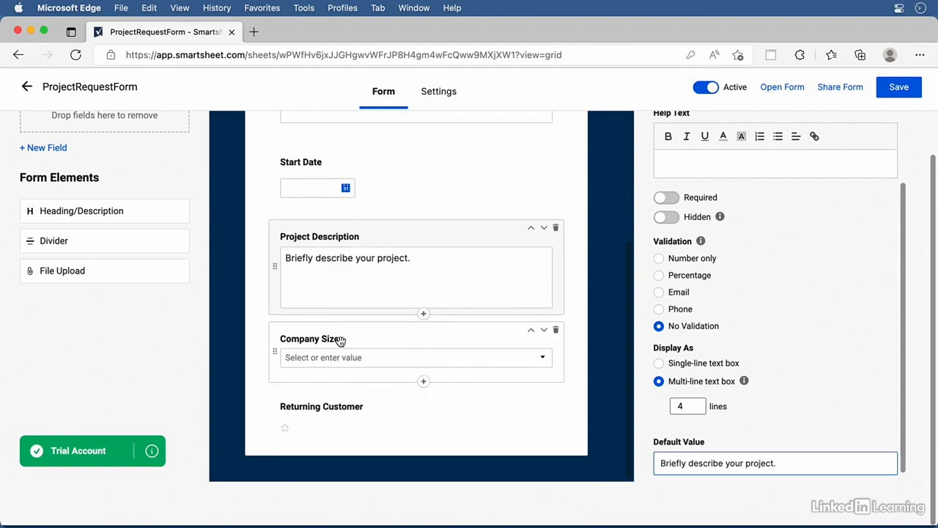
# Try radio-button layouts for Company Size, keep it as a Dropdown, and delete Returning Customer
pyautogui.click(340, 341)
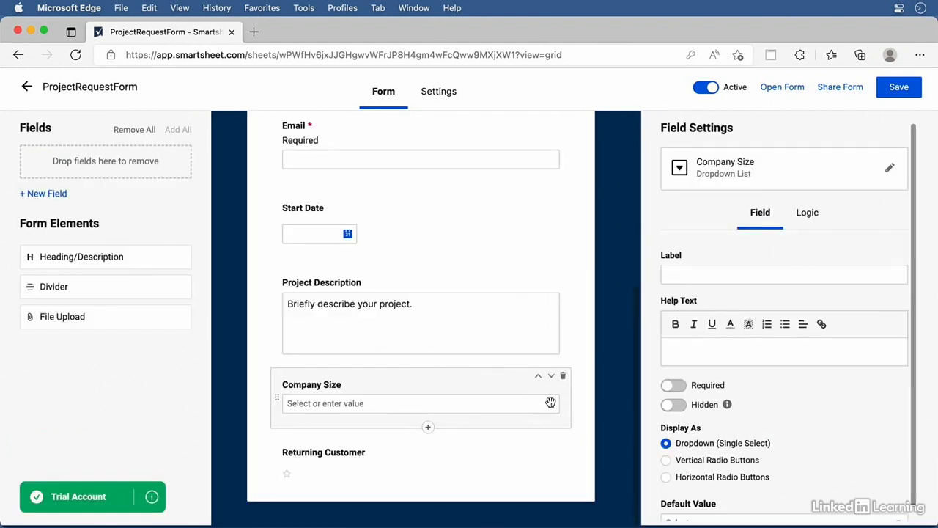
pyautogui.click(667, 460)
pyautogui.click(666, 477)
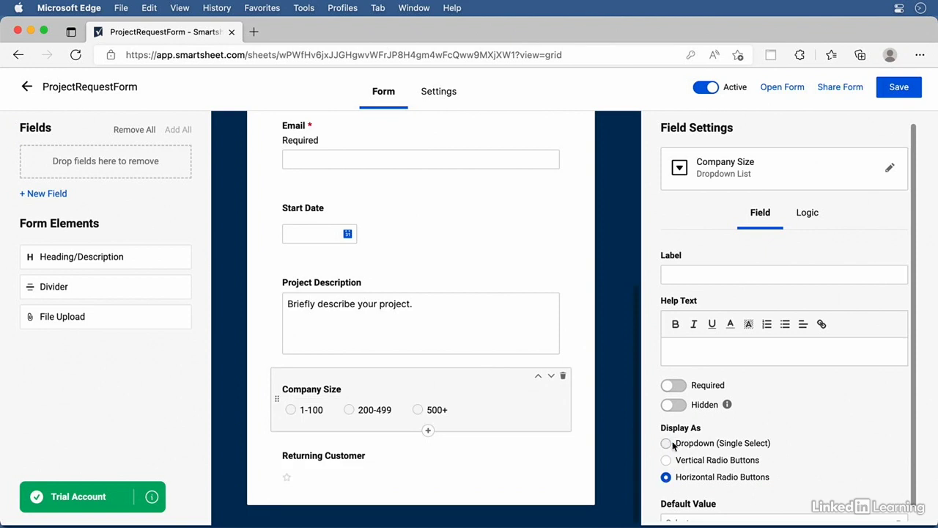
pyautogui.click(666, 444)
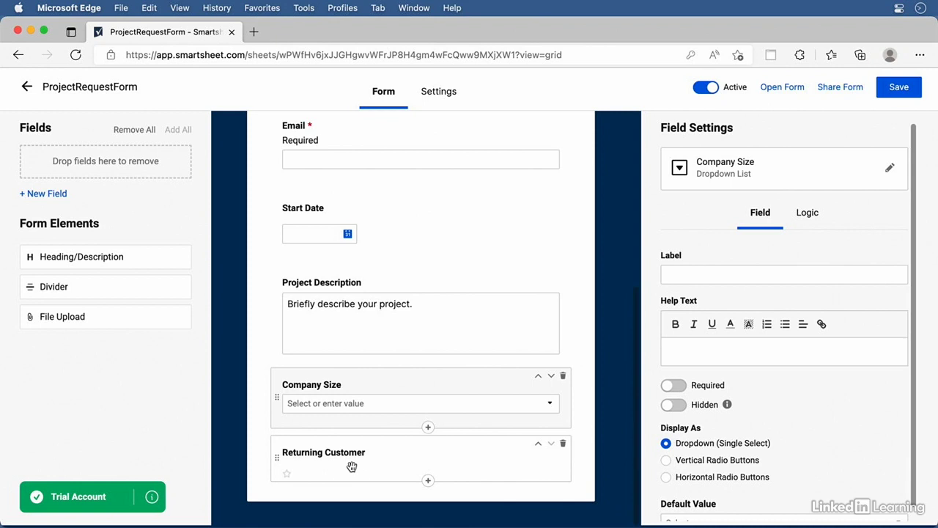
pyautogui.click(563, 443)
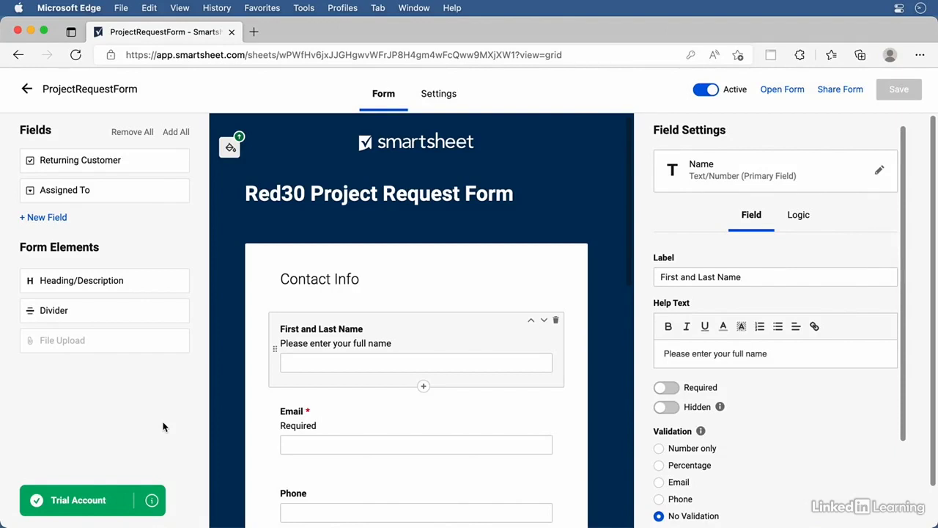
# Select the Contact Preference field and switch its Field Settings to the Logic tab
pyautogui.scroll(-3, 227, 438)
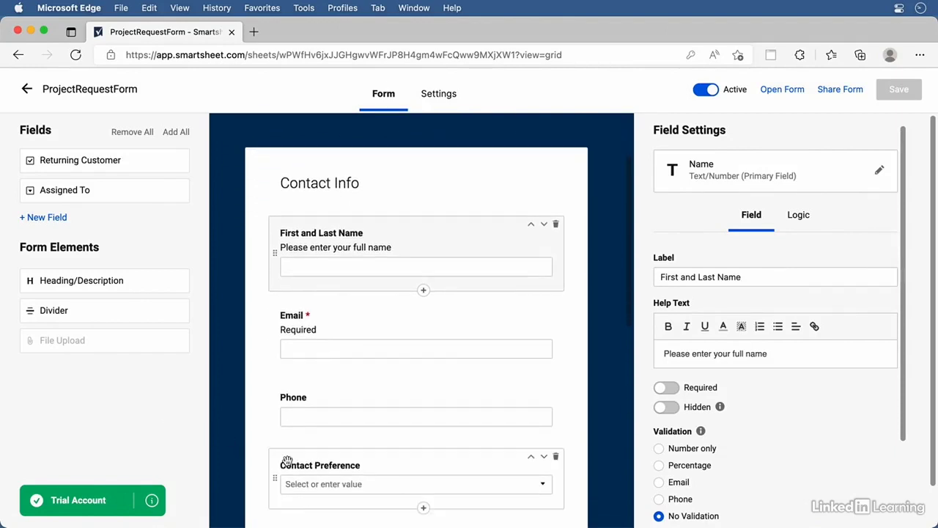
pyautogui.click(305, 460)
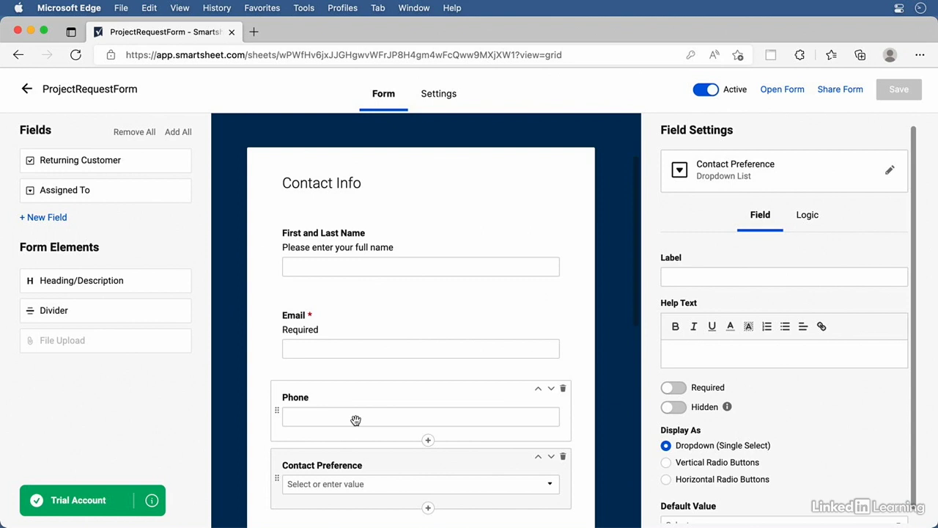
pyautogui.scroll(-2, 359, 421)
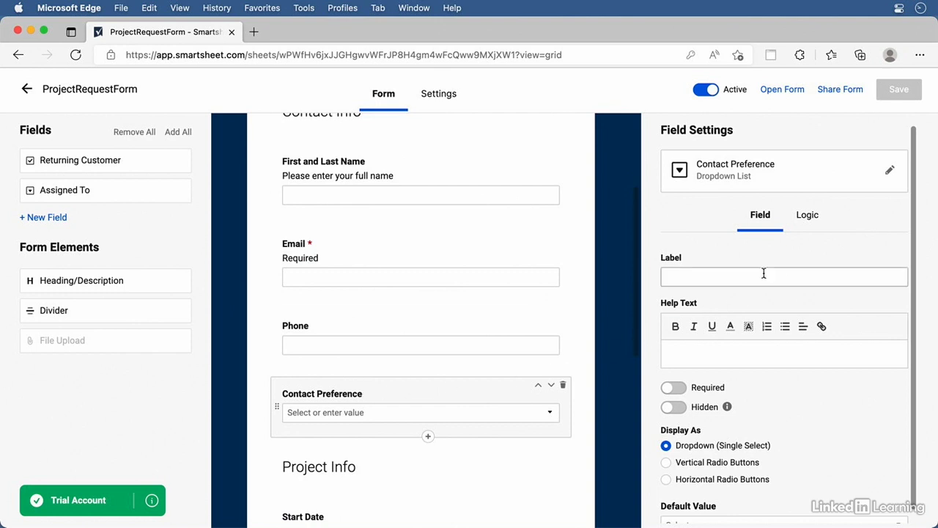
pyautogui.click(811, 217)
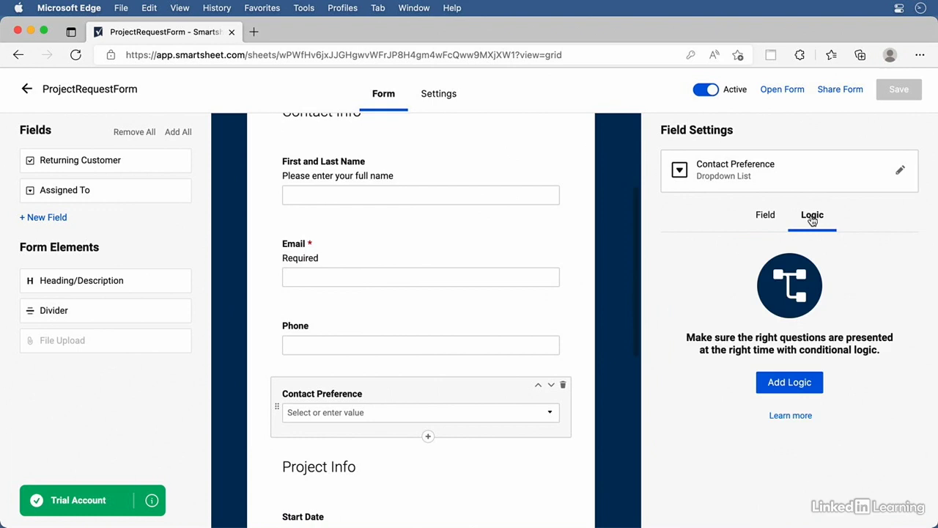
# Add a logic rule: when Contact Preference is Email, show the Email field
pyautogui.click(790, 383)
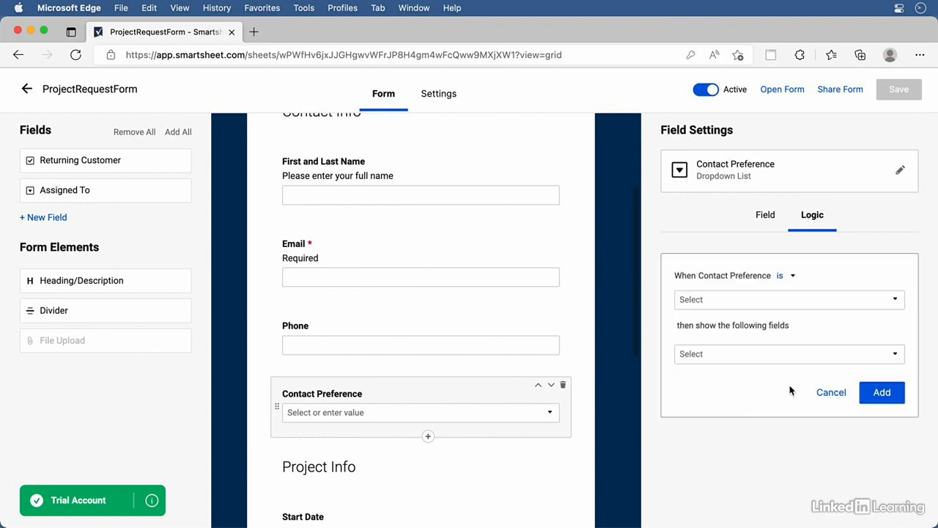
pyautogui.click(789, 276)
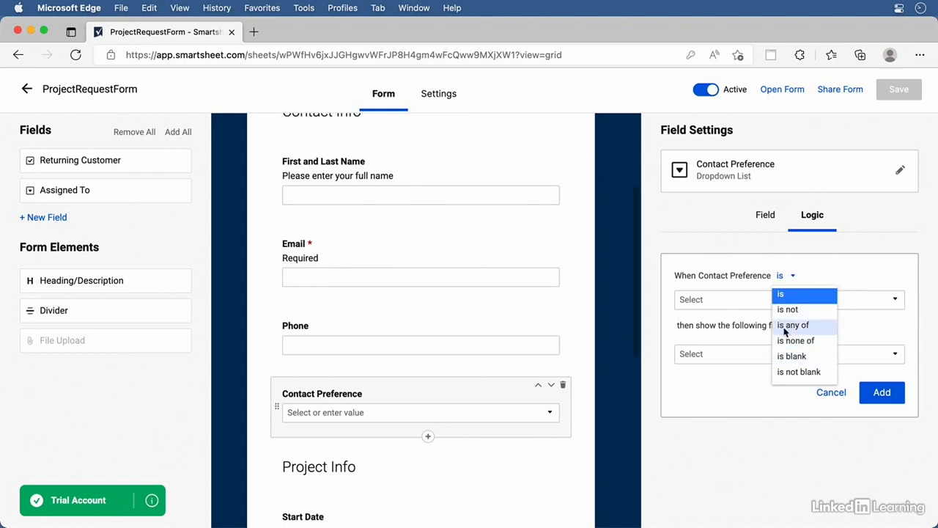
pyautogui.click(737, 333)
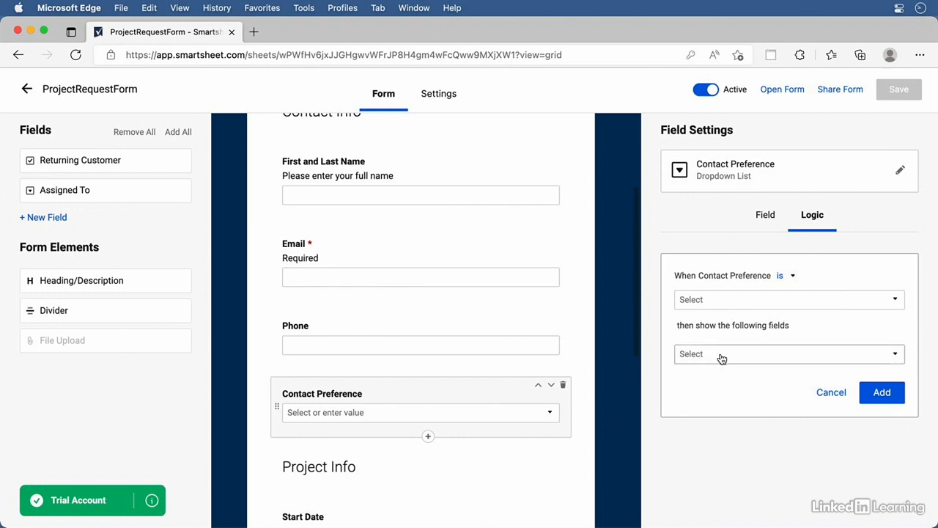
pyautogui.click(722, 355)
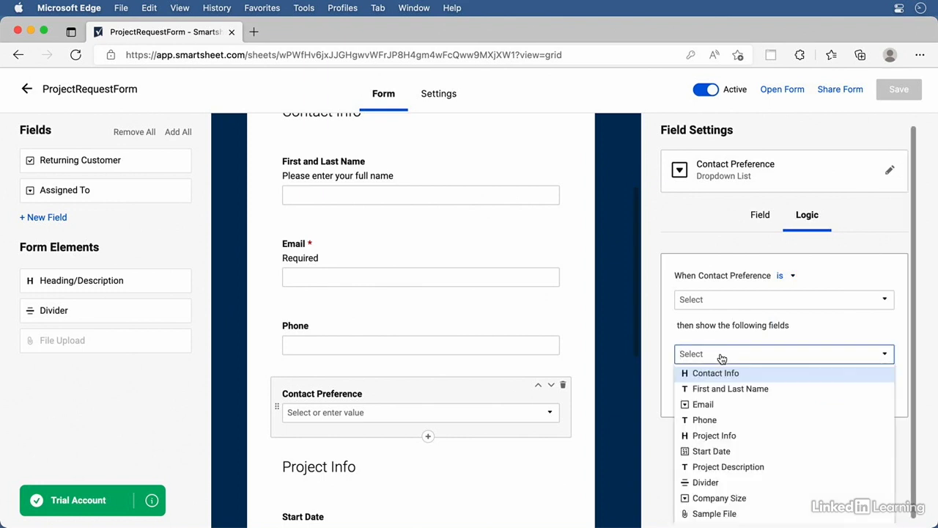
pyautogui.click(687, 332)
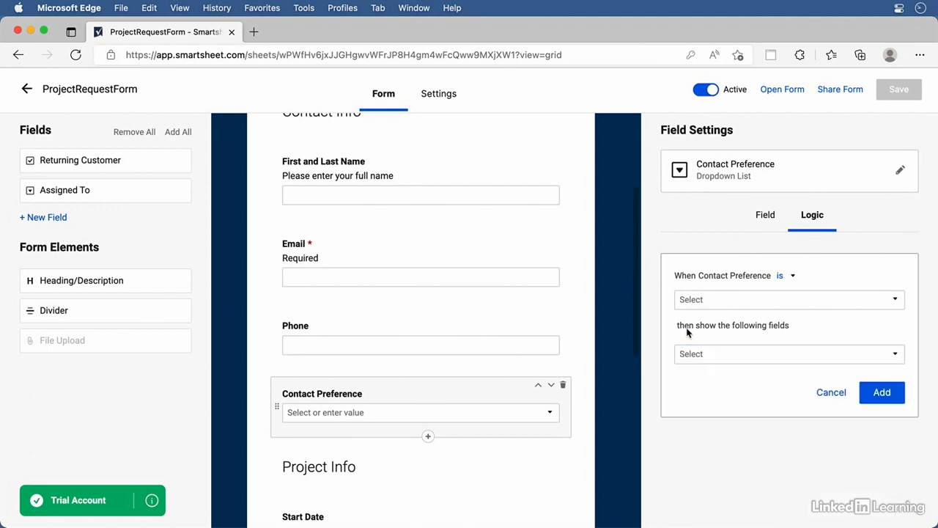
pyautogui.click(766, 300)
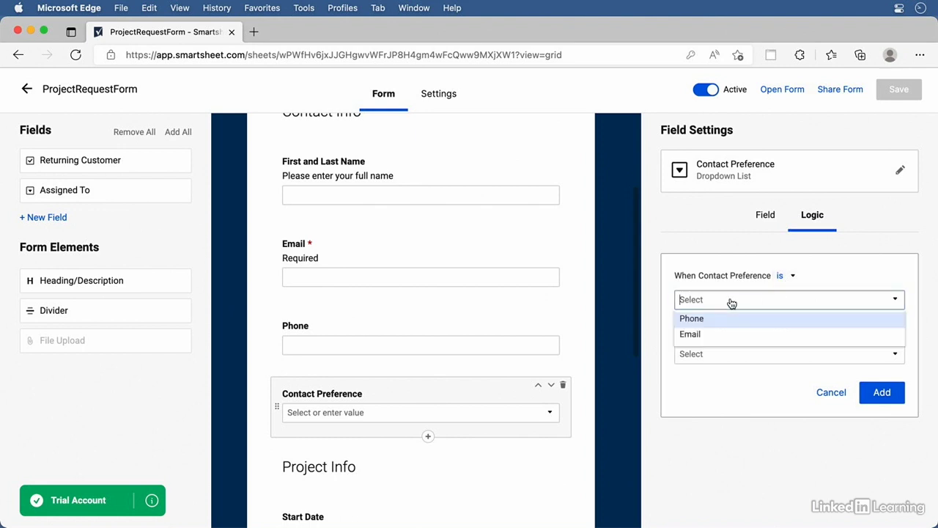
pyautogui.click(695, 335)
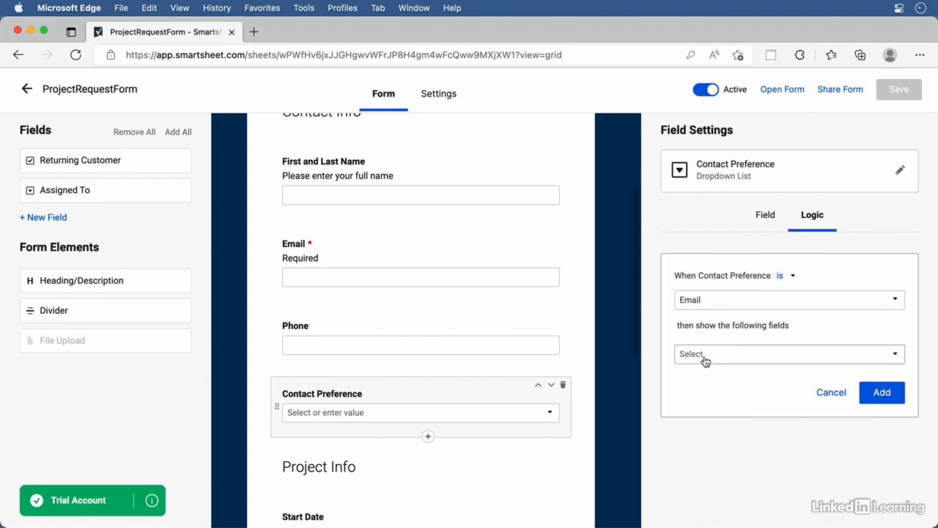
pyautogui.click(707, 357)
pyautogui.click(711, 407)
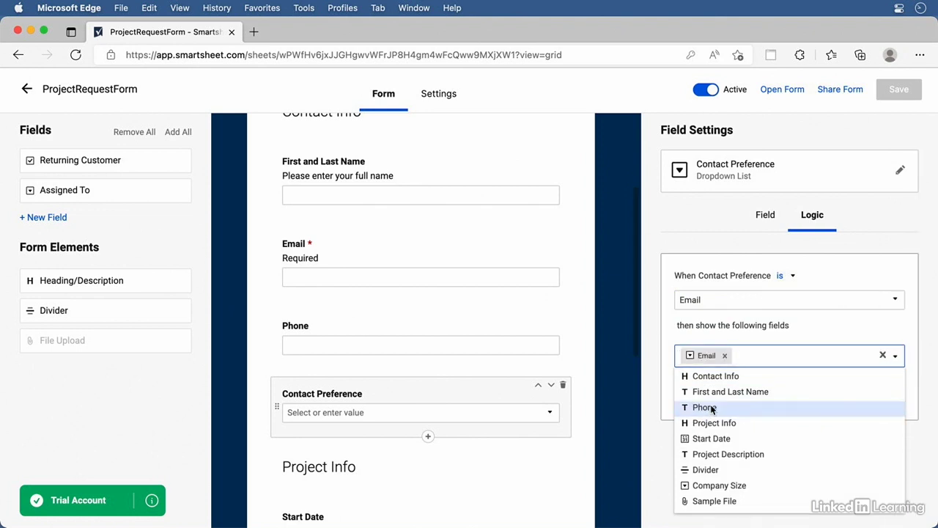
pyautogui.click(812, 332)
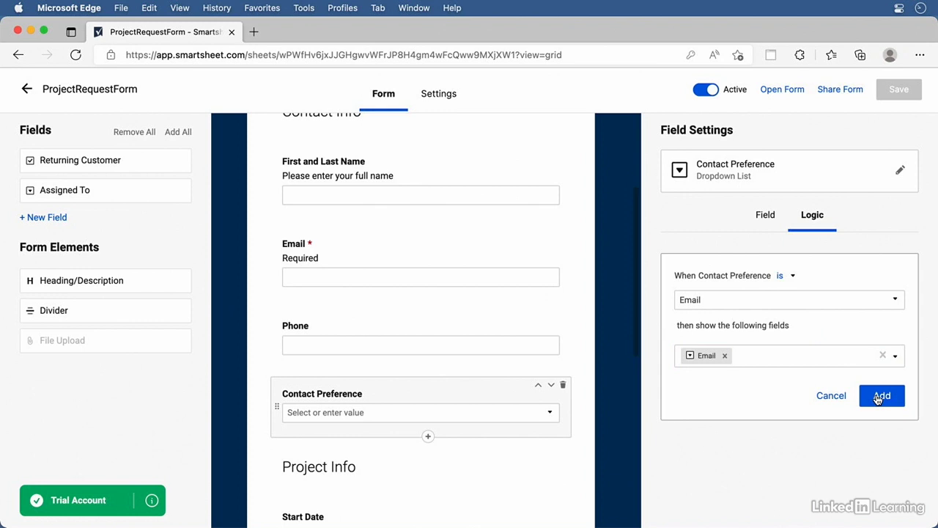
pyautogui.click(880, 396)
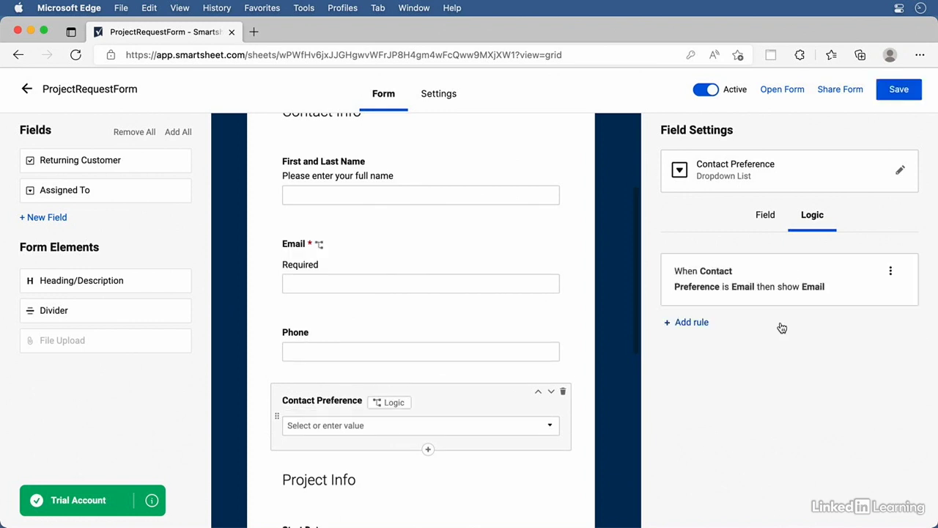
# Add a second logic rule: when Contact Preference is Phone, show the Phone field
pyautogui.click(692, 322)
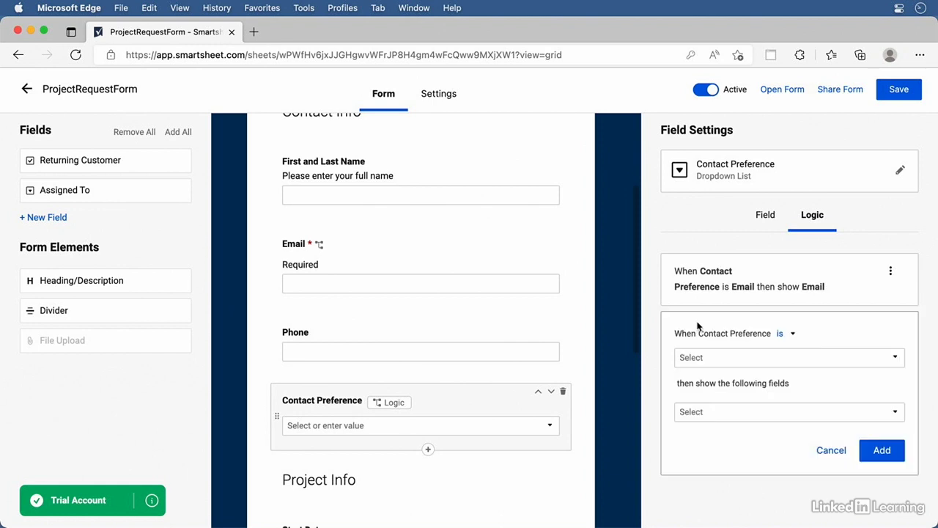
pyautogui.click(766, 358)
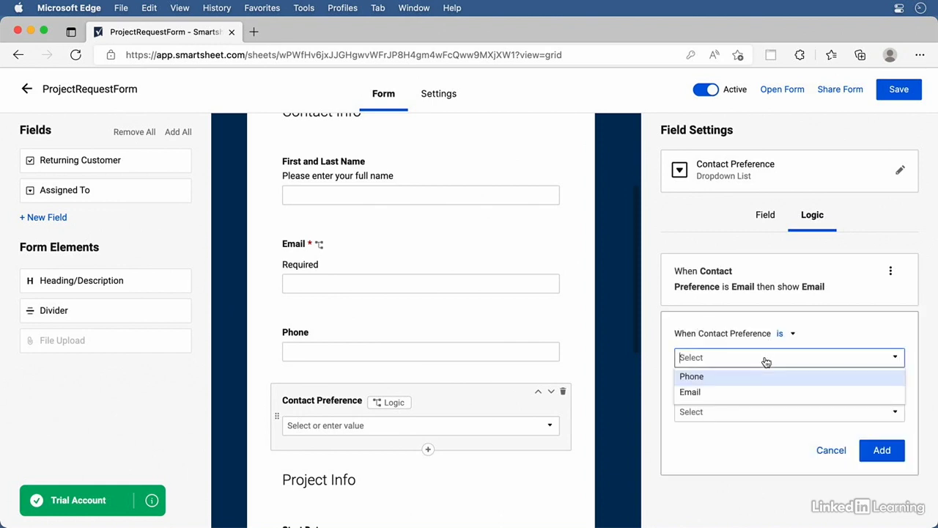
pyautogui.click(708, 377)
pyautogui.click(691, 413)
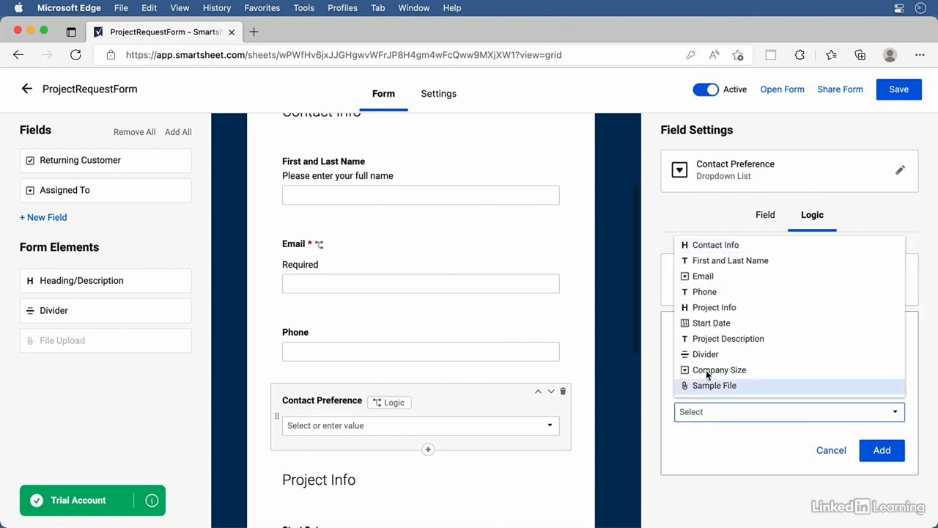
pyautogui.click(725, 292)
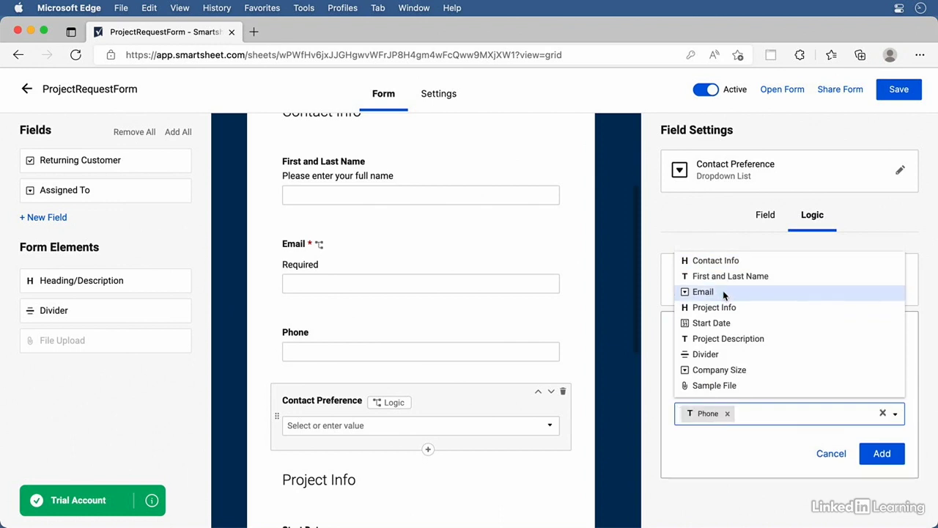
pyautogui.click(757, 452)
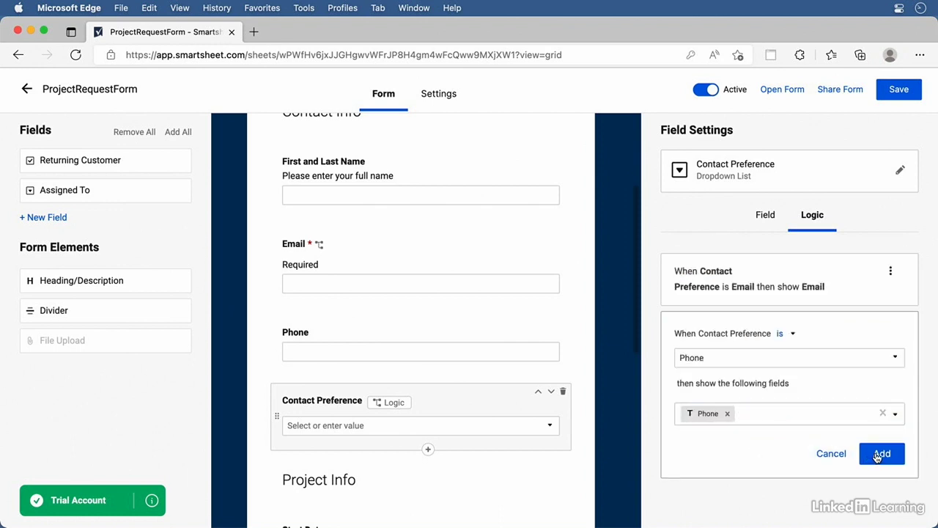
pyautogui.click(880, 455)
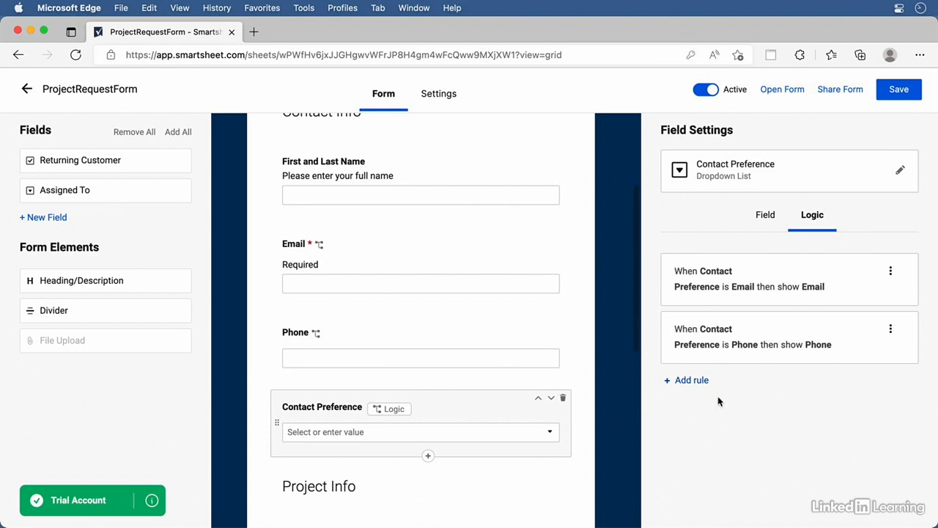
# Move Contact Preference above Email and make the Email field optional
pyautogui.moveTo(458, 396); pyautogui.dragTo(450, 218)
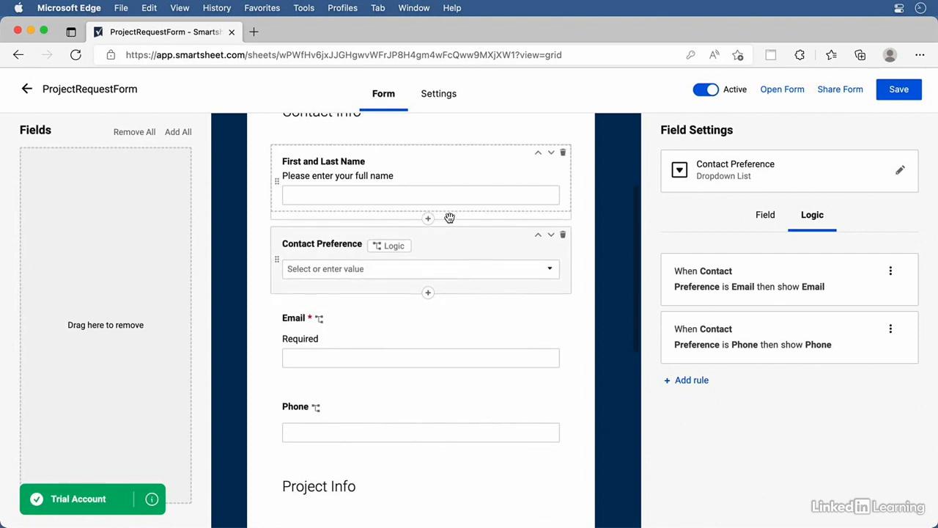
pyautogui.click(368, 326)
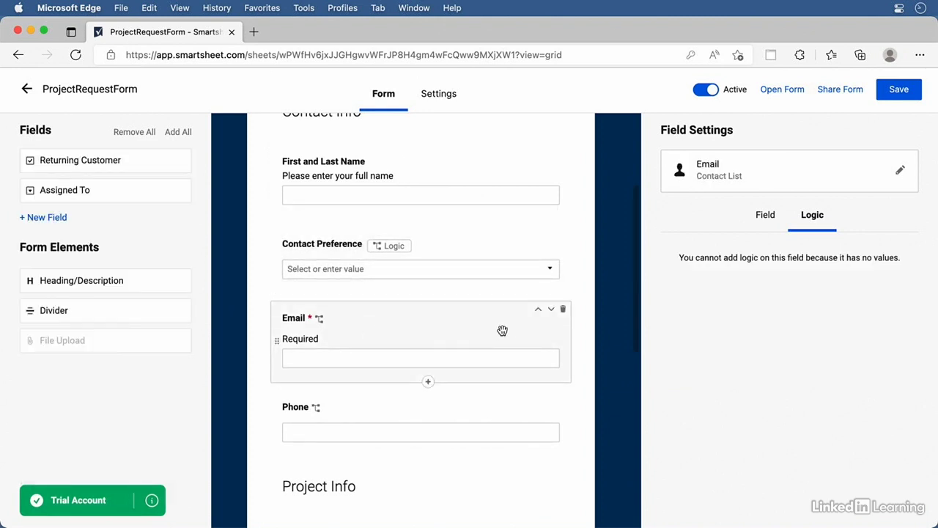
pyautogui.click(777, 218)
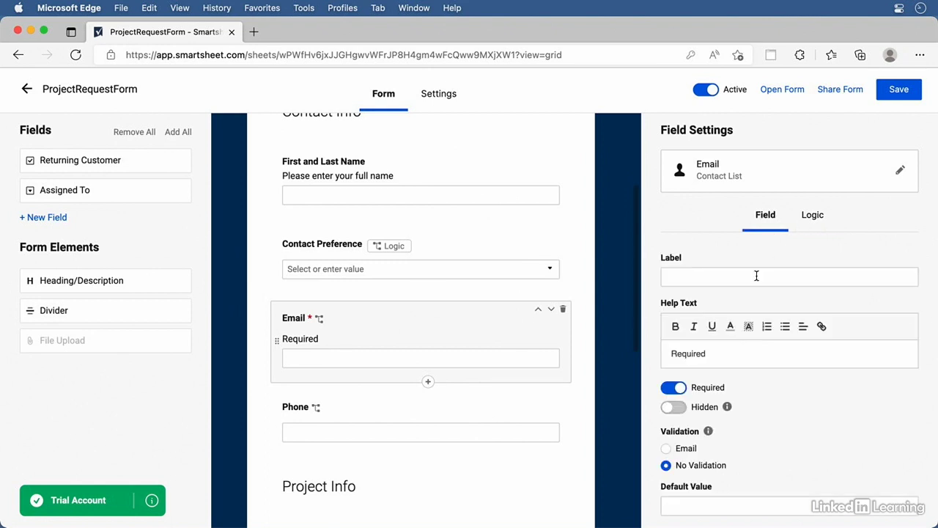
pyautogui.click(674, 389)
# Delete the Email field's help text and open the live form
pyautogui.doubleClick(697, 355)
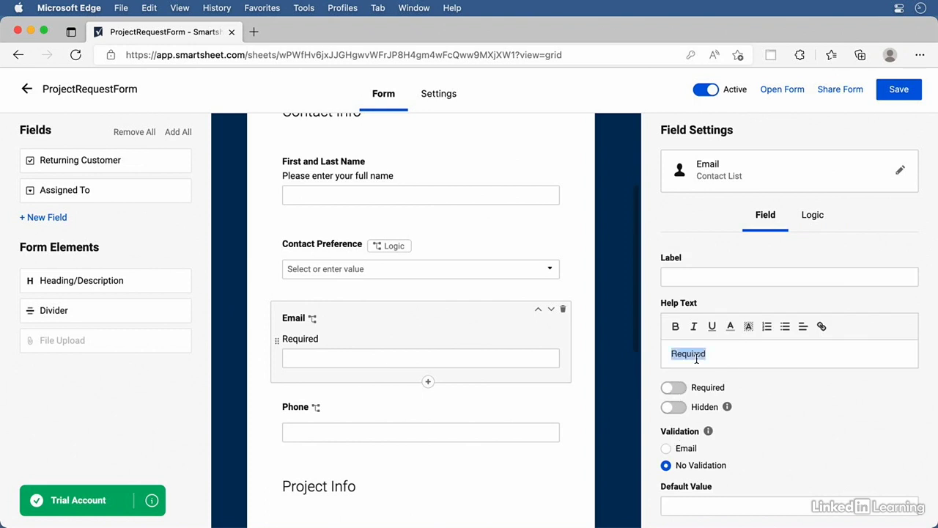
pyautogui.press('BackSpace')
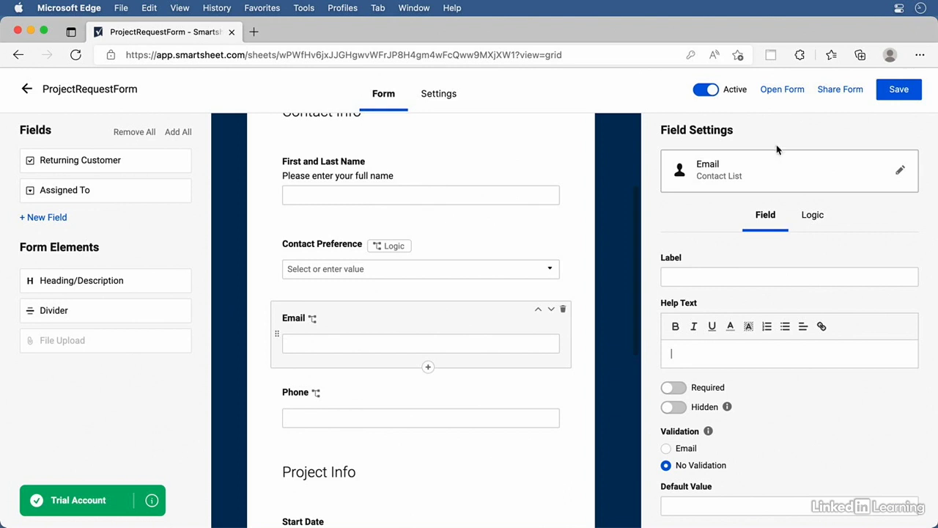
pyautogui.click(786, 91)
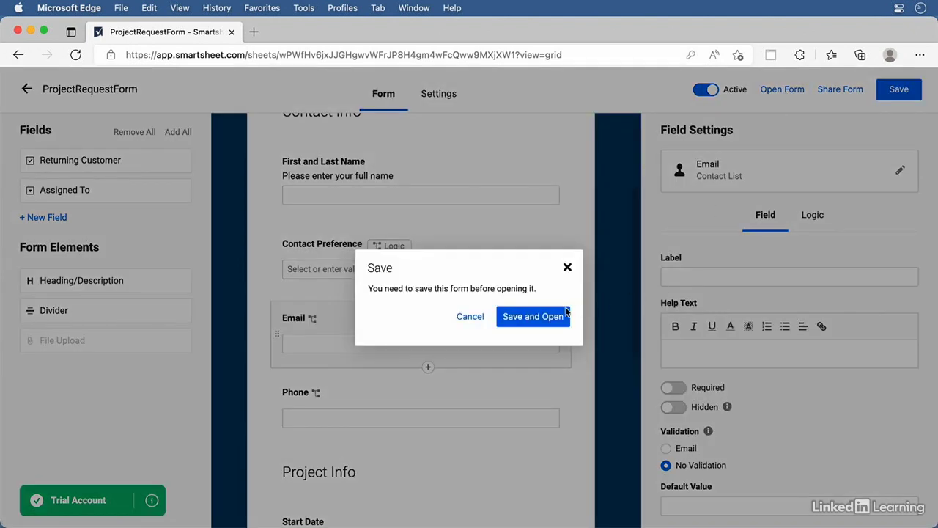
# Save and open the live form, test the Phone then Email preferences, and close the tab
pyautogui.click(524, 318)
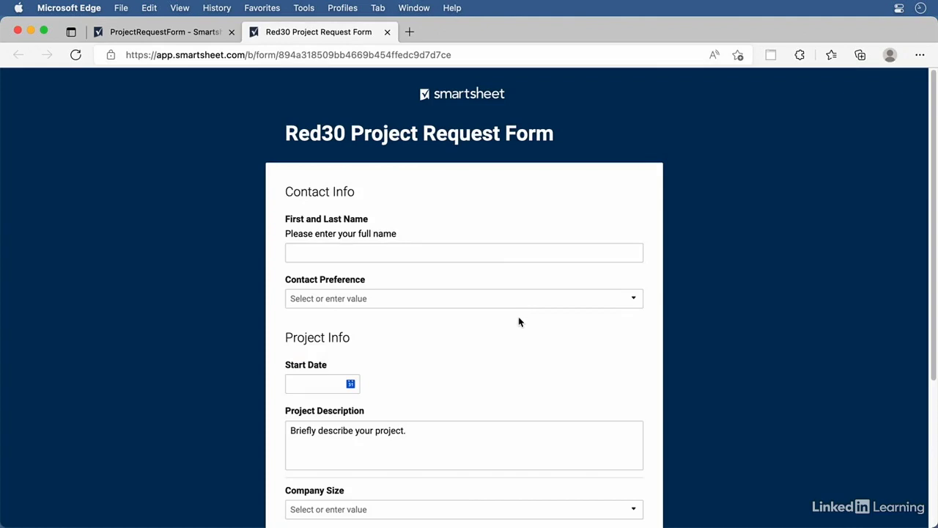
pyautogui.click(502, 298)
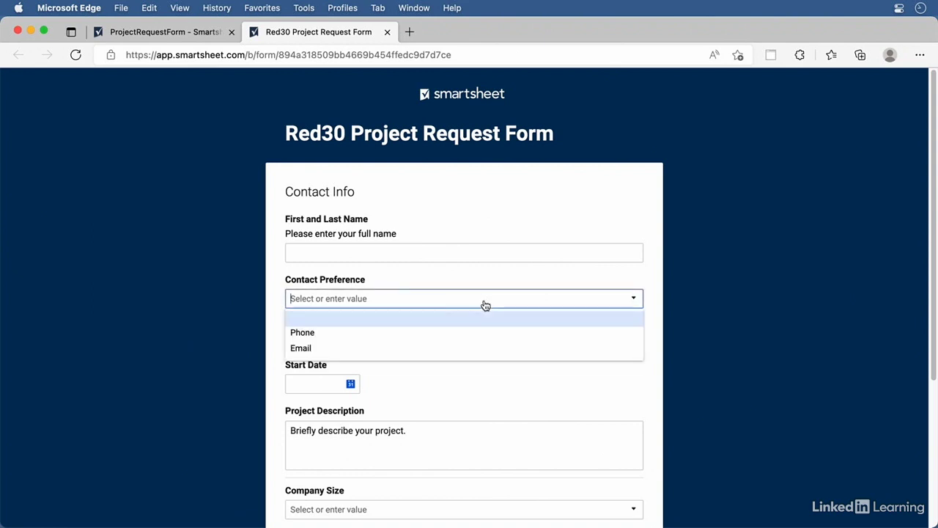
pyautogui.click(332, 333)
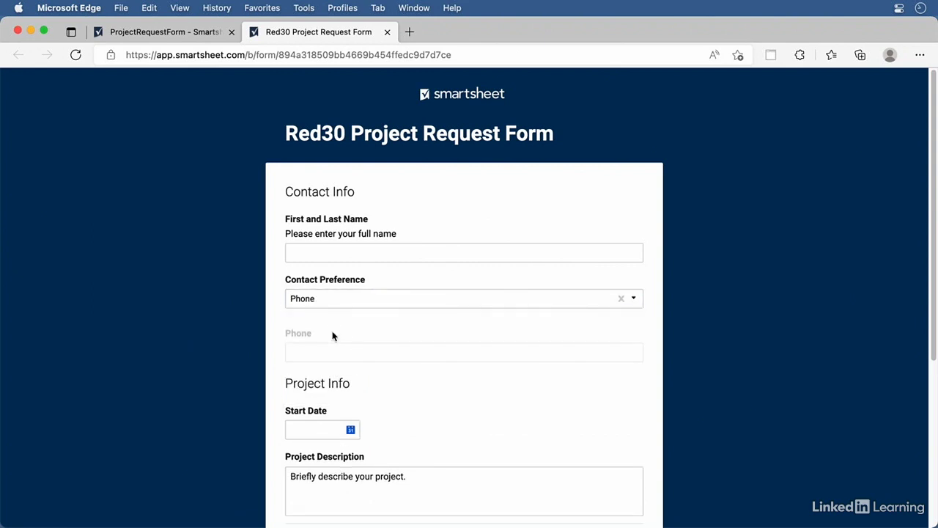
pyautogui.click(356, 297)
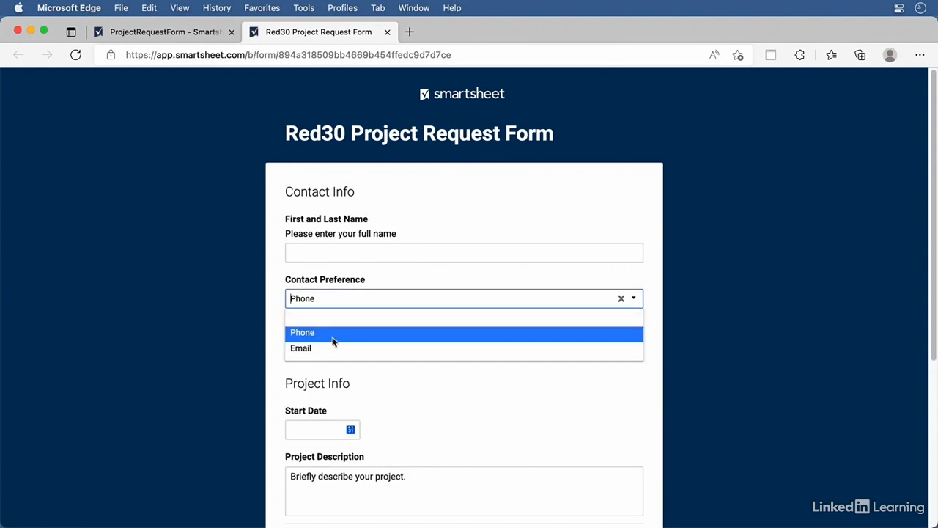
pyautogui.click(329, 349)
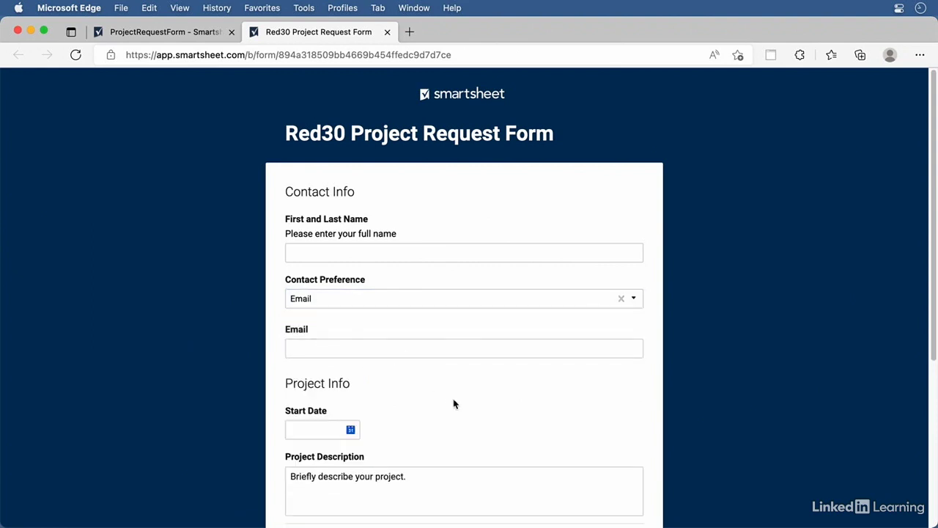
pyautogui.click(388, 32)
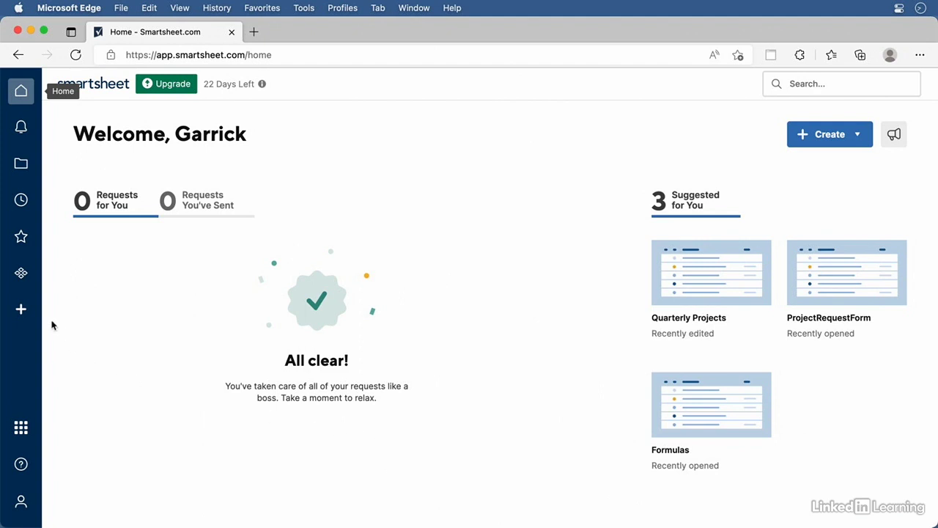
# Create a new dashboard named 'Q1 Data'
pyautogui.click(20, 309)
pyautogui.click(85, 156)
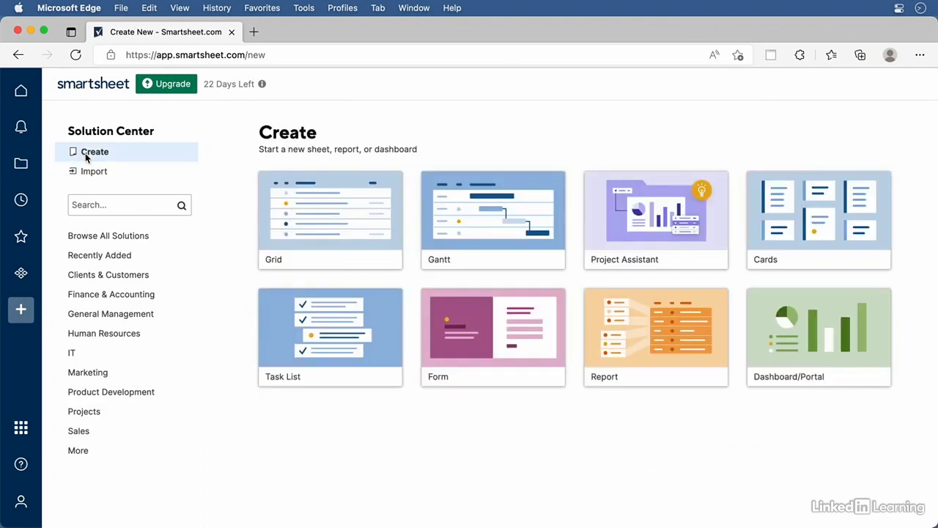
pyautogui.click(831, 352)
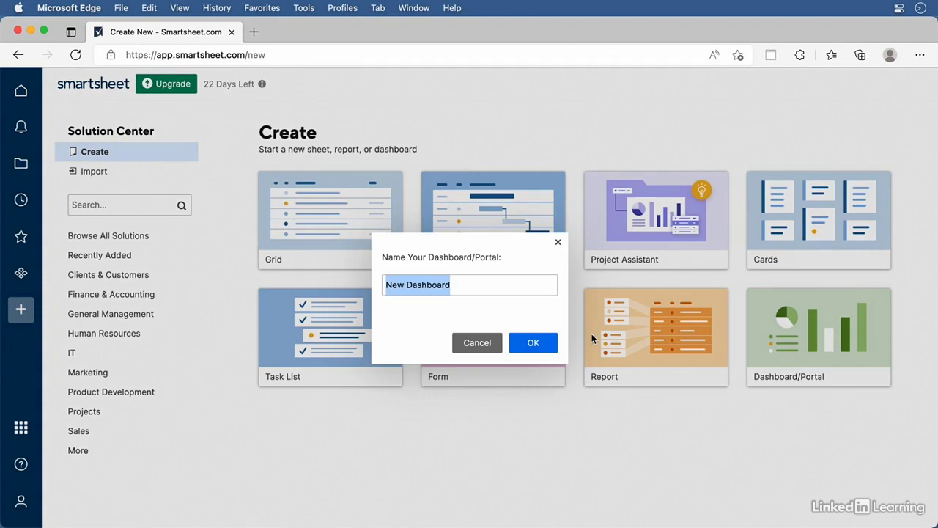
pyautogui.write('Q1')
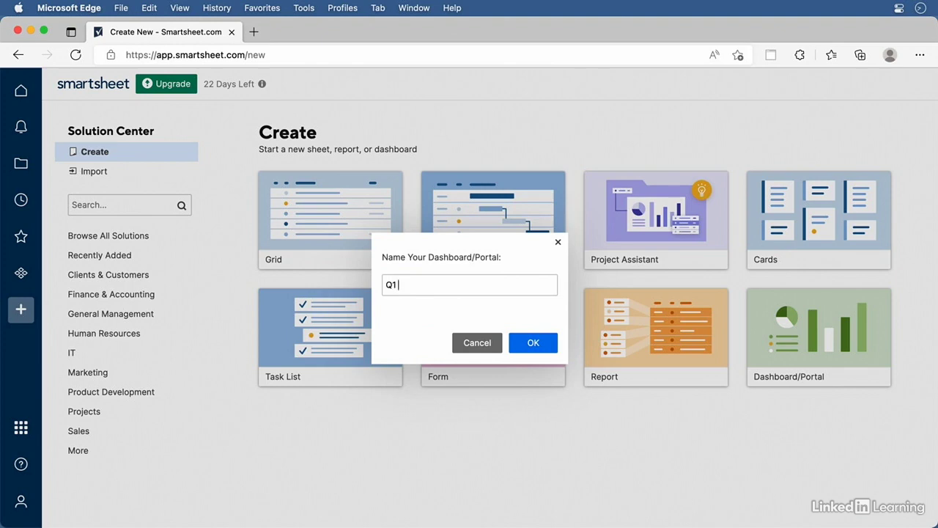
pyautogui.write(' Data')
pyautogui.click(541, 343)
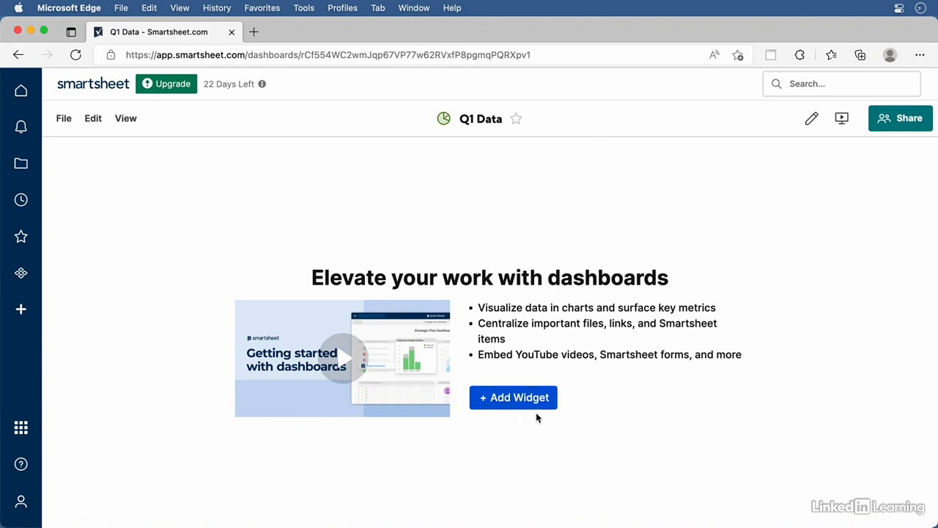
# Switch the Q1 Data dashboard into edit mode and show the available widgets
pyautogui.click(812, 121)
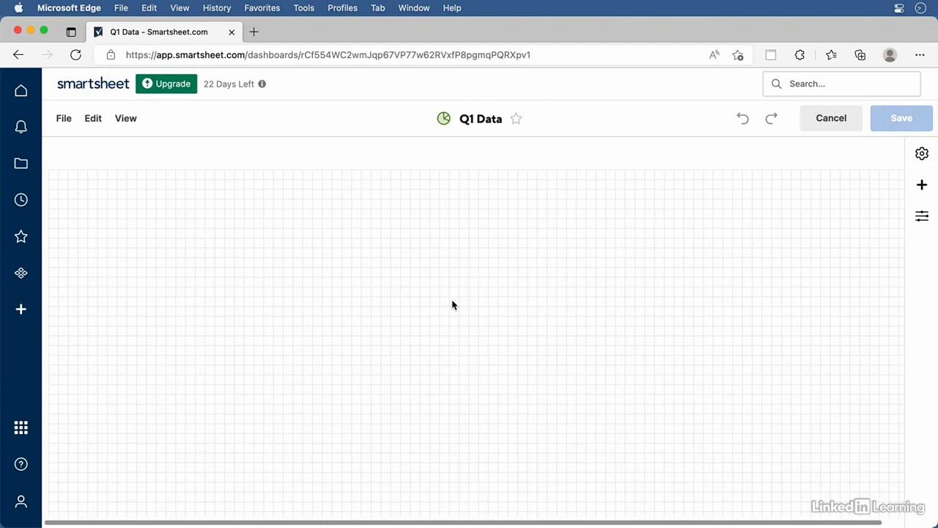
pyautogui.click(922, 186)
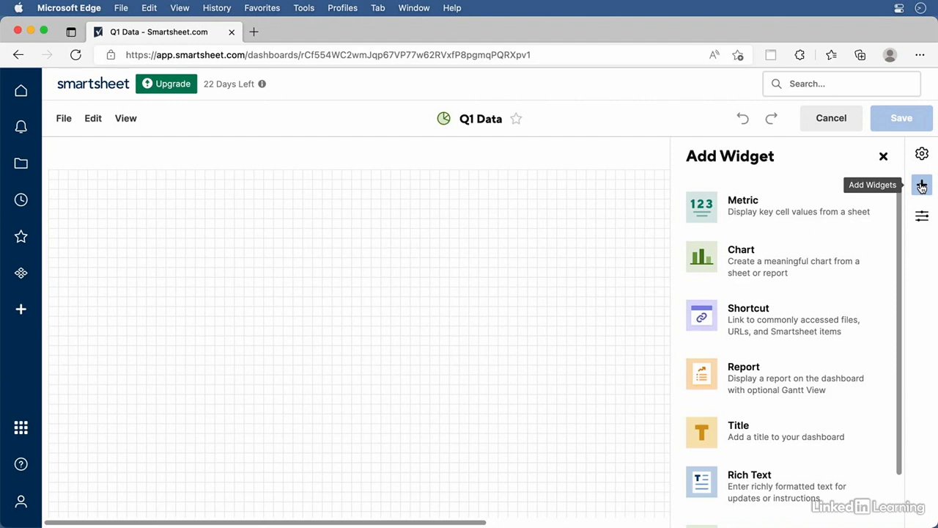
# Add a title widget reading 'Q1 Dashboard' in size 36 green text
pyautogui.click(751, 430)
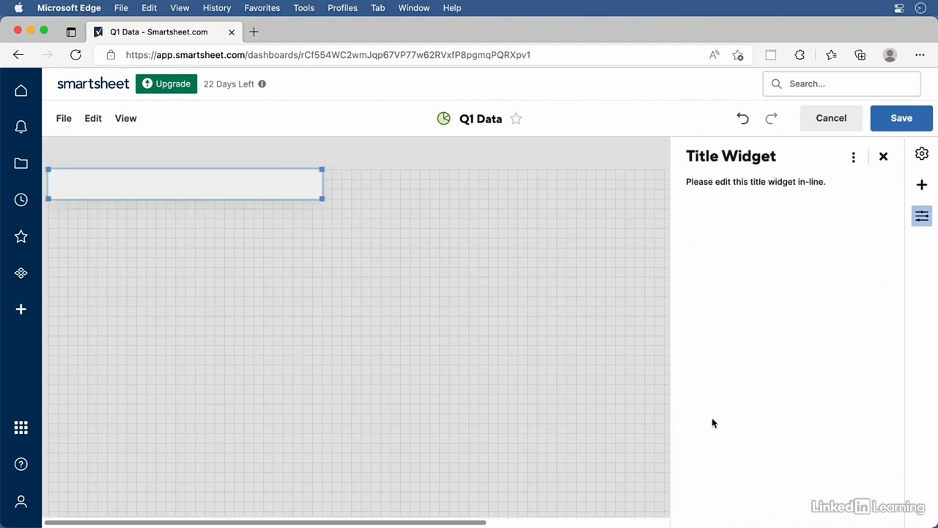
pyautogui.click(122, 183)
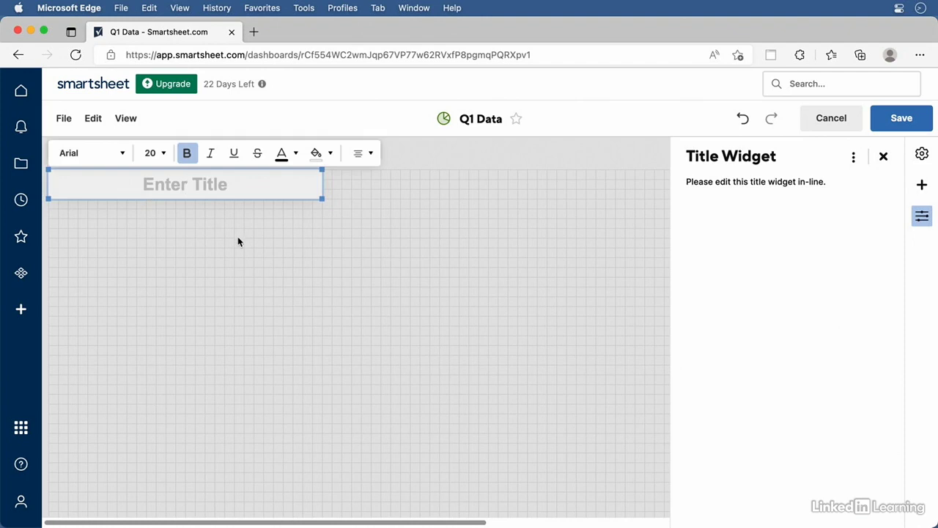
pyautogui.write('Q1 Dashboard')
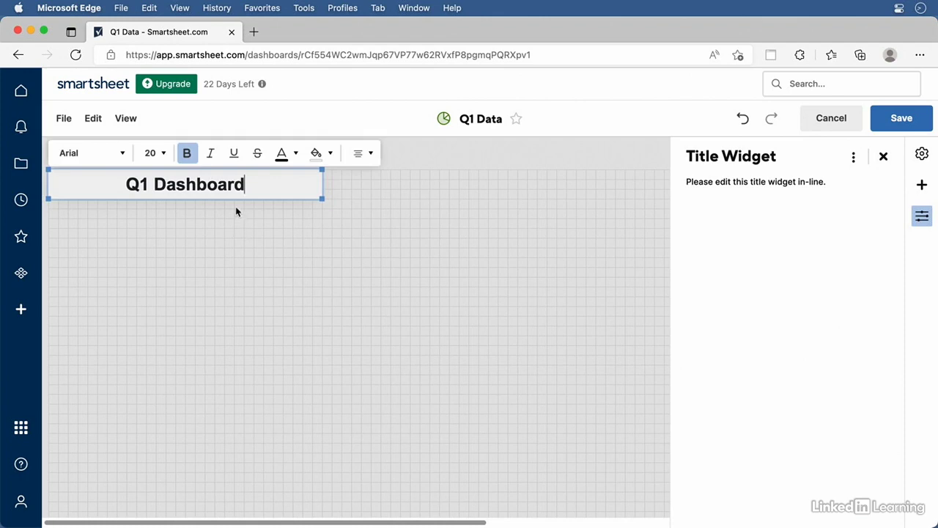
pyautogui.moveTo(258, 182); pyautogui.dragTo(98, 168)
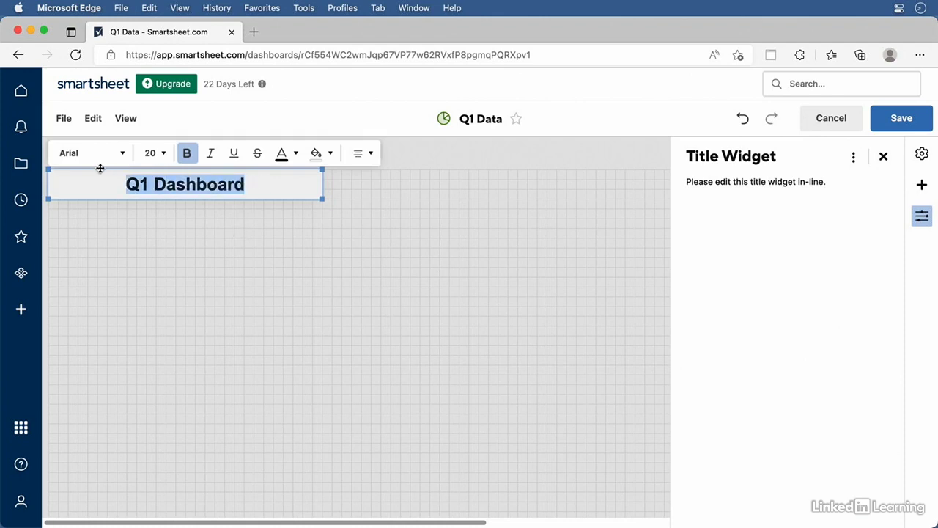
pyautogui.click(162, 154)
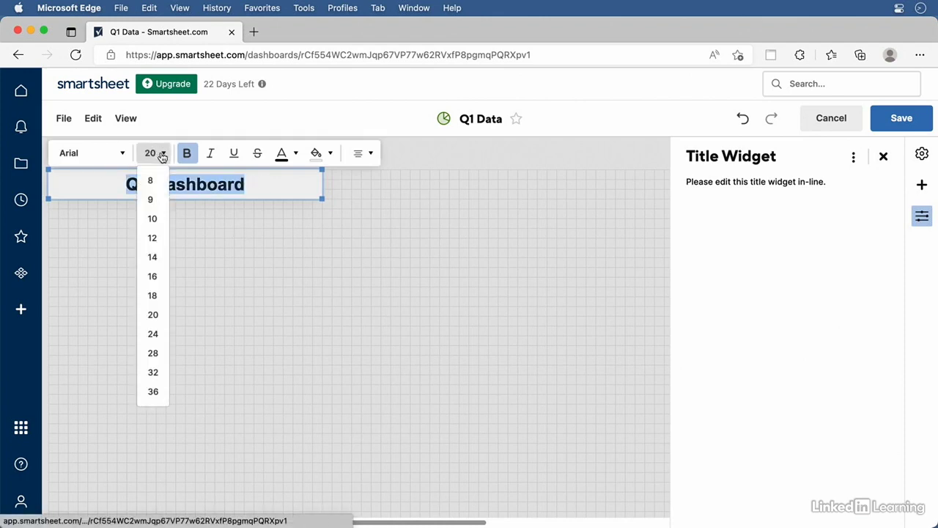
pyautogui.click(153, 392)
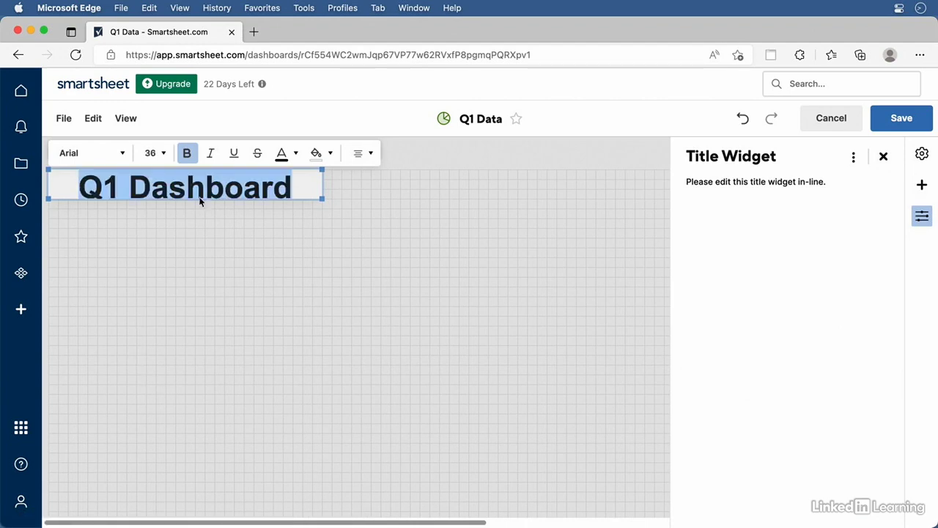
pyautogui.click(294, 153)
pyautogui.click(334, 190)
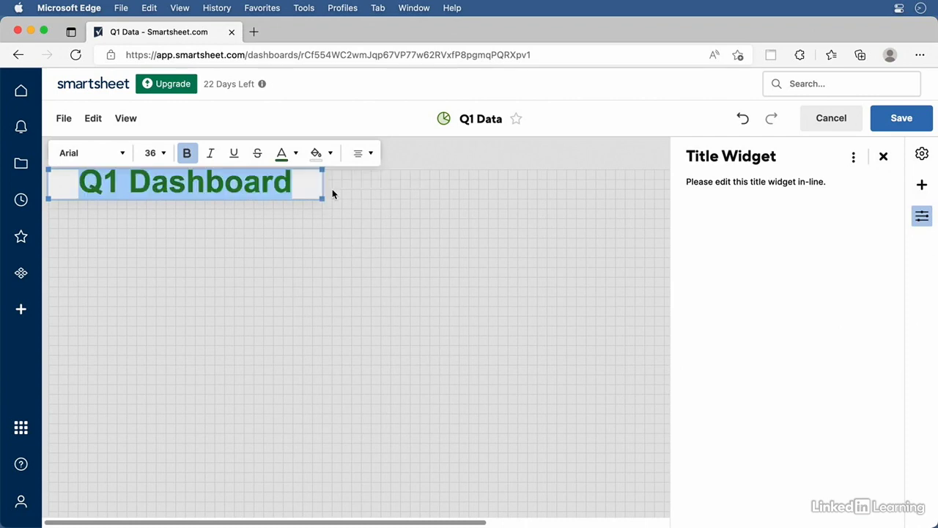
pyautogui.click(314, 237)
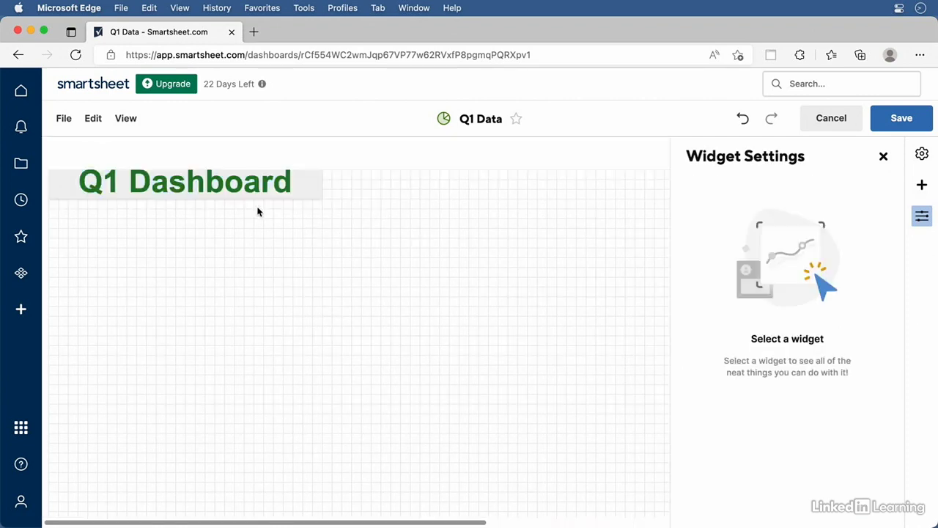
# Center the title at the top of the dashboard and close its settings
pyautogui.moveTo(220, 194); pyautogui.dragTo(507, 199)
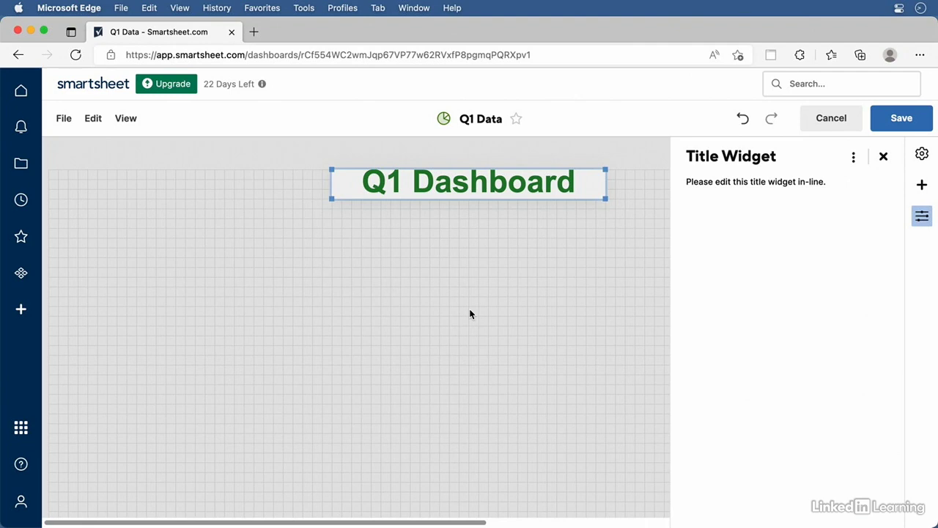
pyautogui.click(883, 157)
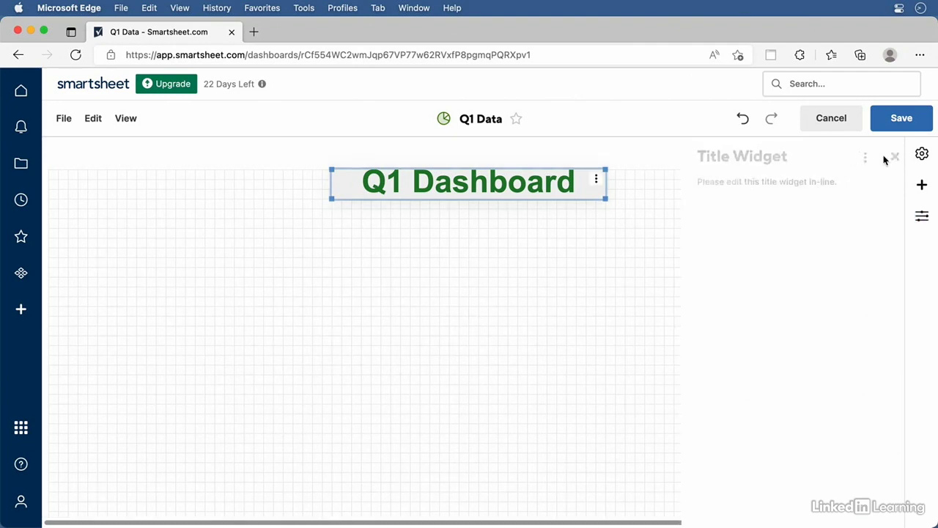
pyautogui.click(922, 185)
# Add a chart widget using San Francisco's Jan–Mar cells from the Formulas sheet in Q3-Q4 Projects
pyautogui.click(739, 261)
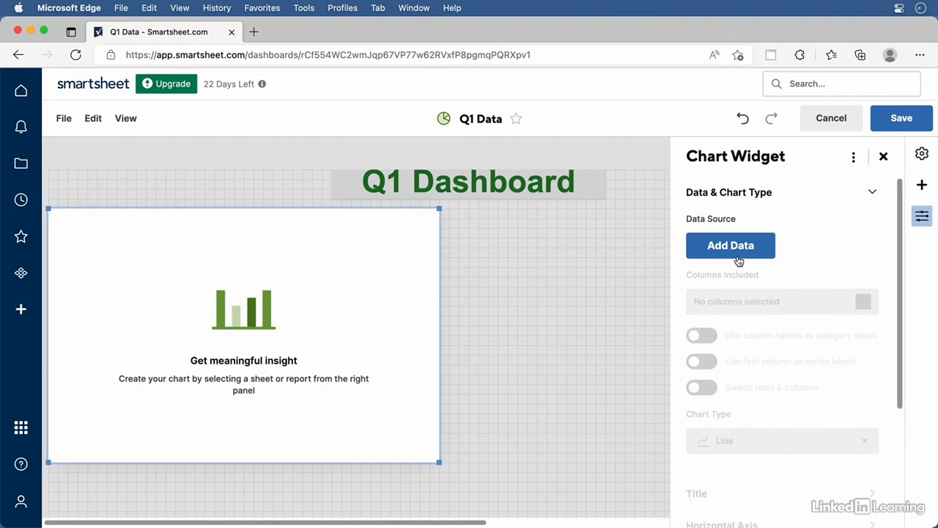
pyautogui.click(733, 248)
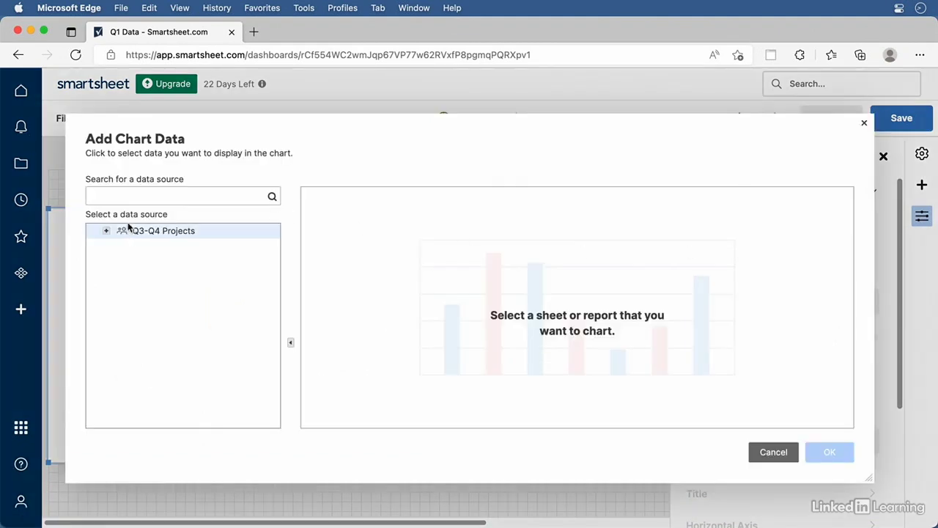
pyautogui.click(107, 232)
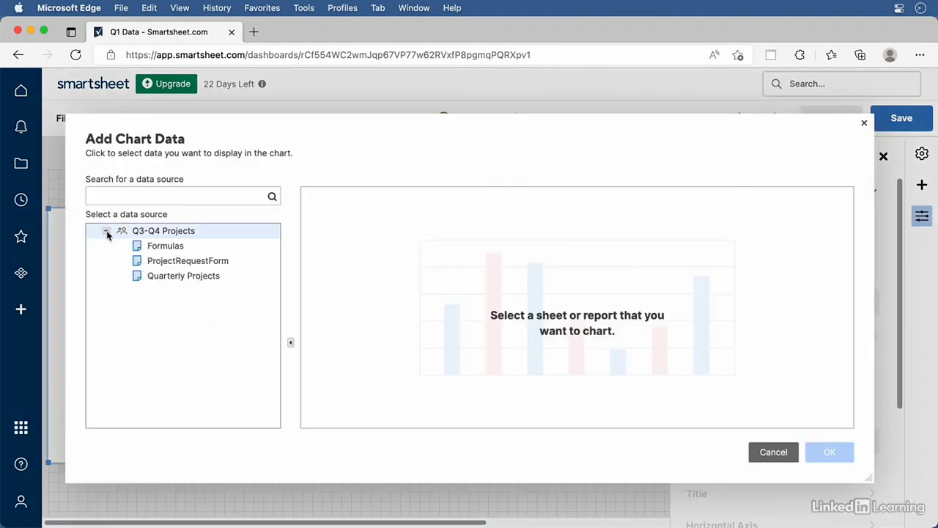
pyautogui.click(165, 247)
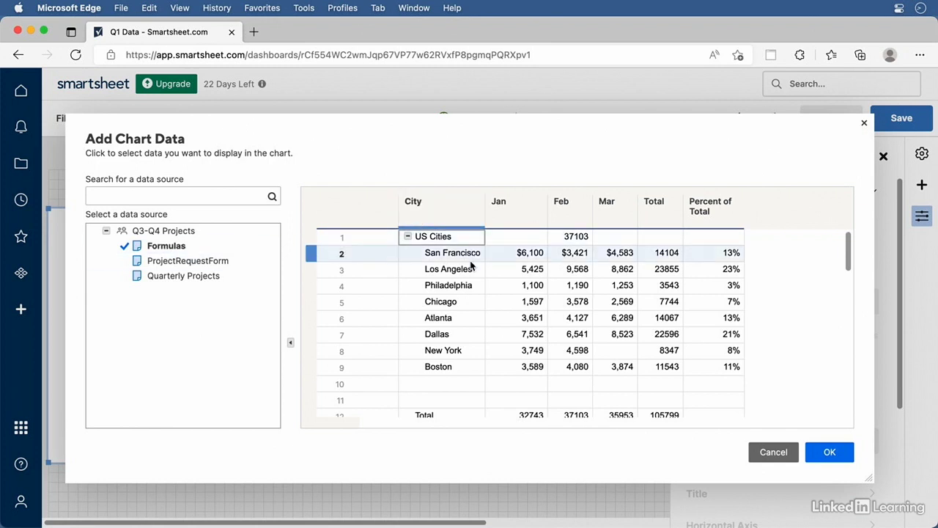
pyautogui.click(516, 255)
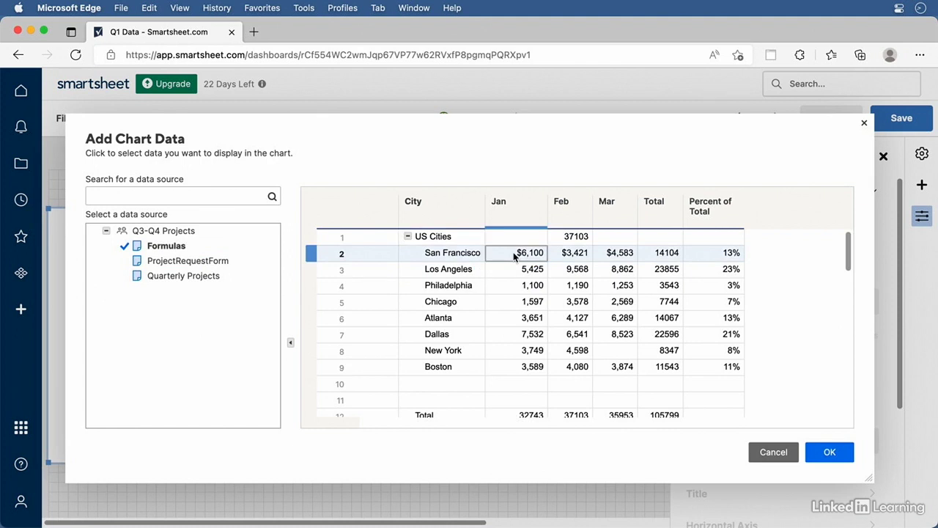
pyautogui.keyDown('shift'); pyautogui.click(621, 256); pyautogui.keyUp('shift')
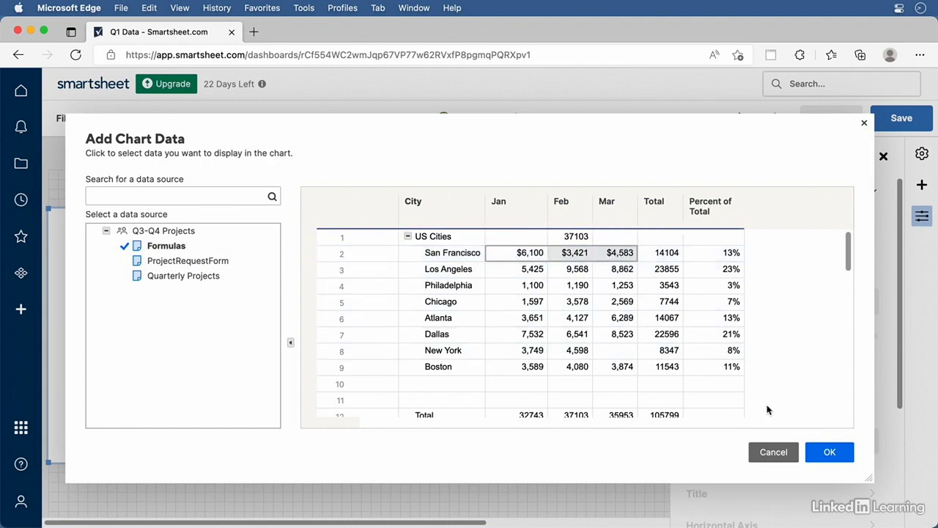
pyautogui.click(827, 453)
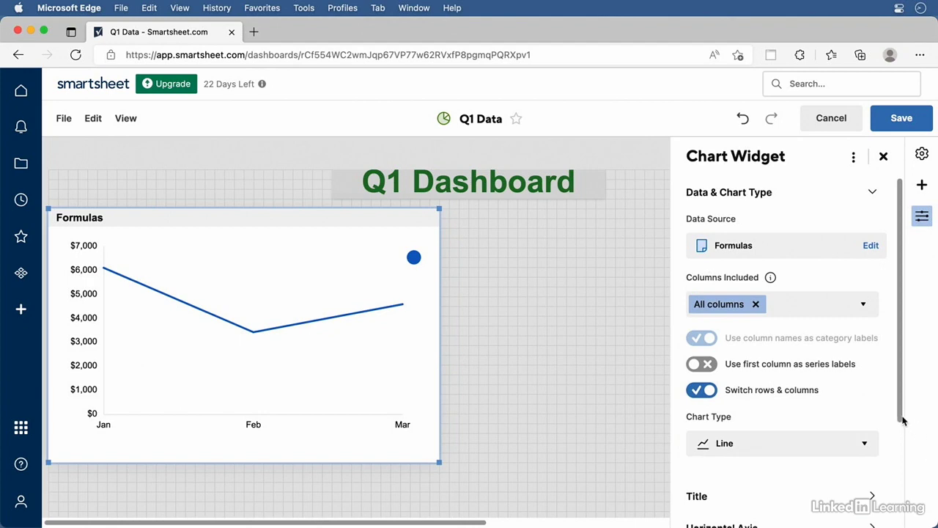
# Set the chart type to Column after trying Bar, Stacked Column and Pie
pyautogui.click(867, 444)
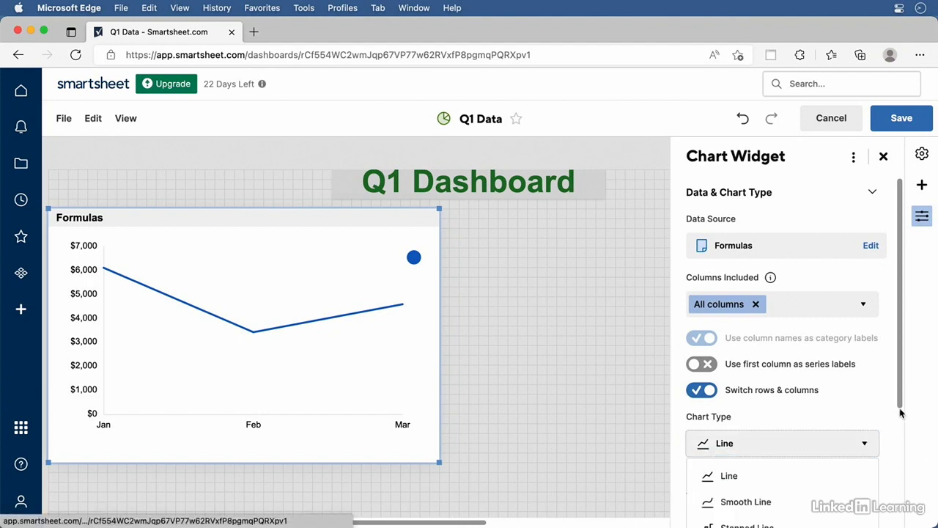
pyautogui.moveTo(900, 390); pyautogui.dragTo(908, 517)
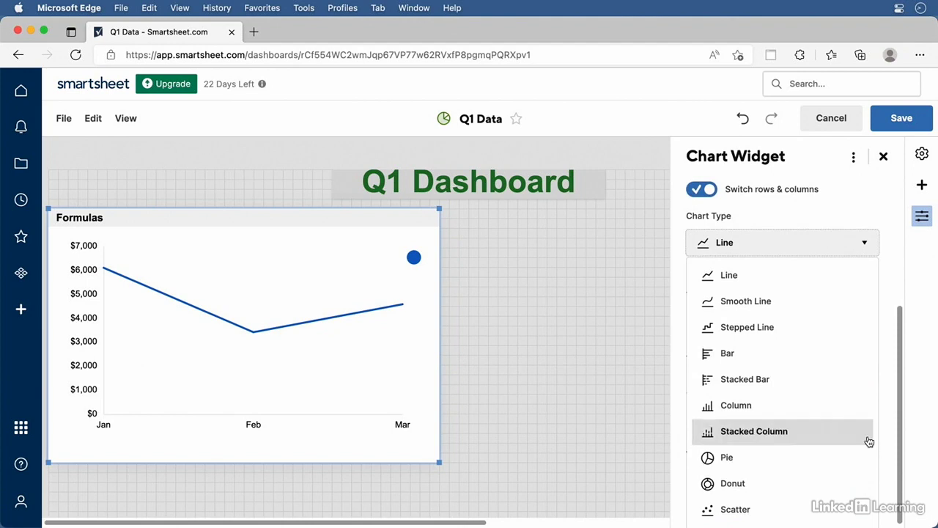
pyautogui.click(747, 355)
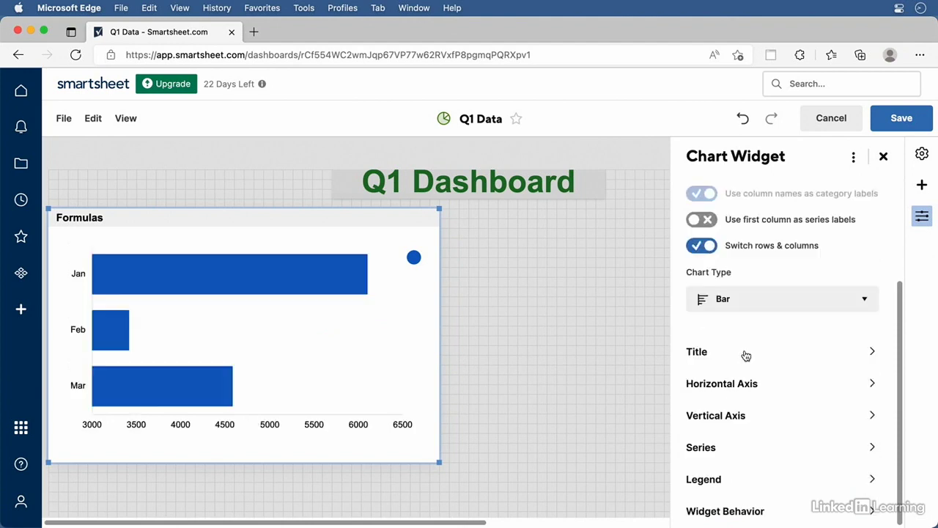
pyautogui.click(753, 298)
pyautogui.click(751, 463)
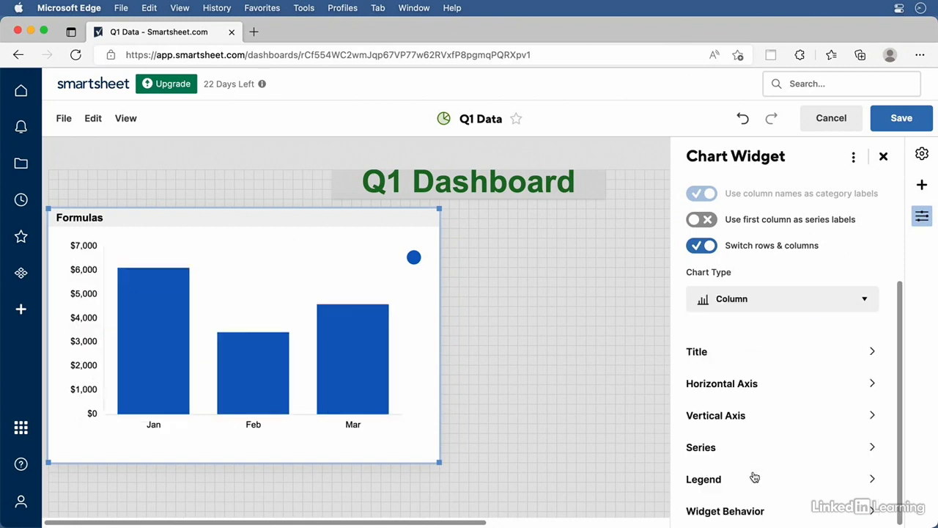
pyautogui.click(764, 309)
pyautogui.click(769, 487)
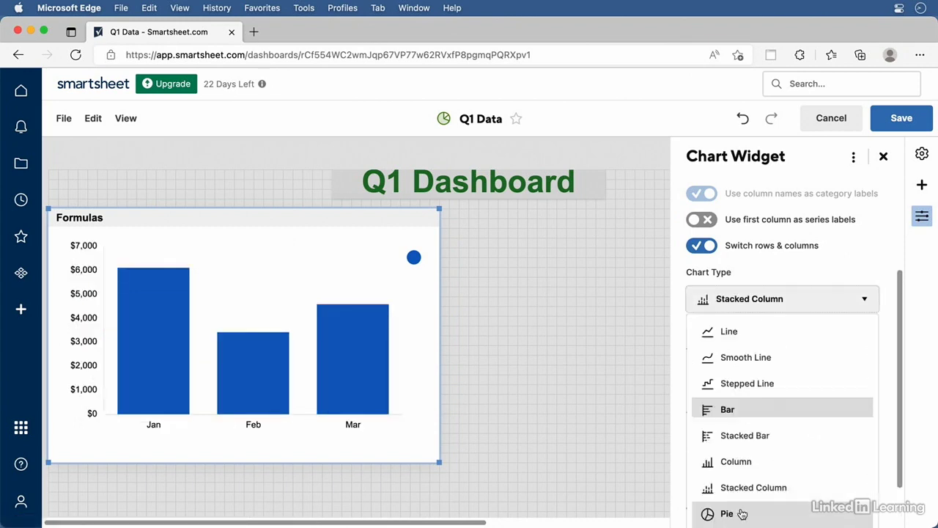
pyautogui.click(737, 513)
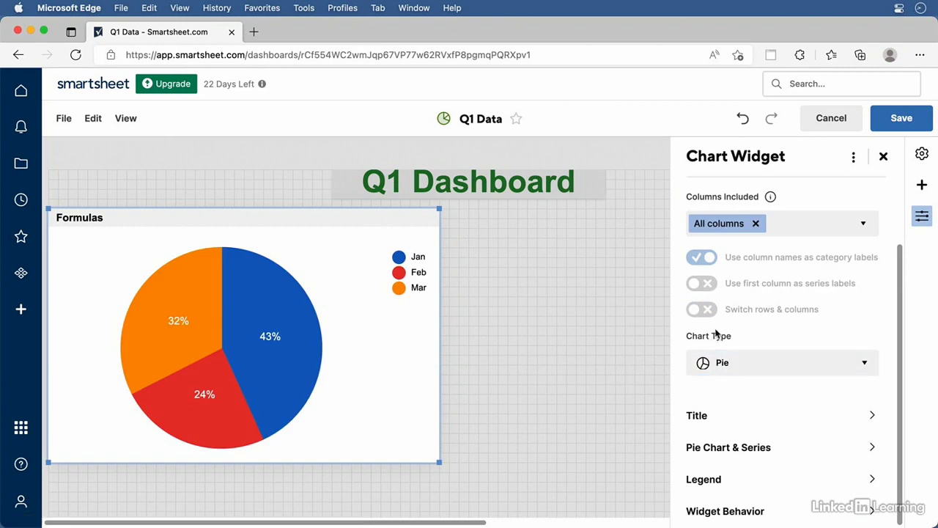
pyautogui.click(730, 364)
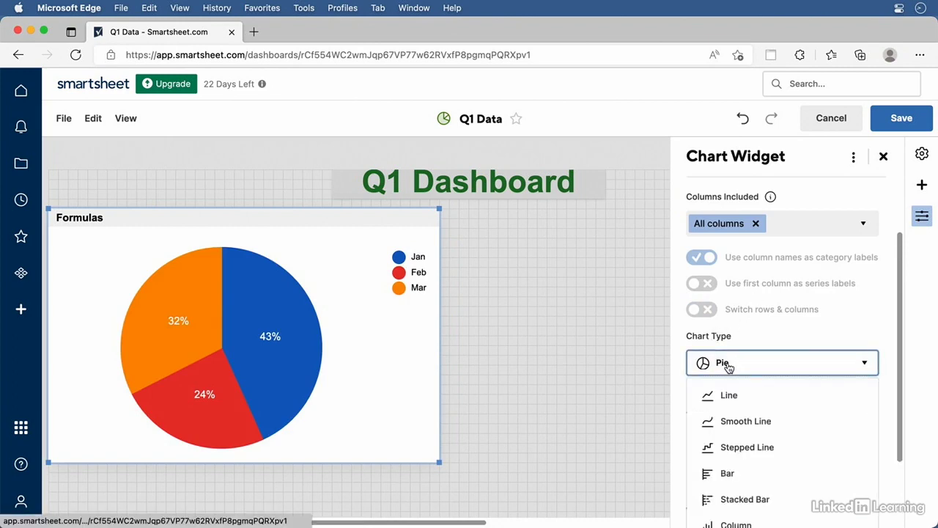
pyautogui.click(736, 521)
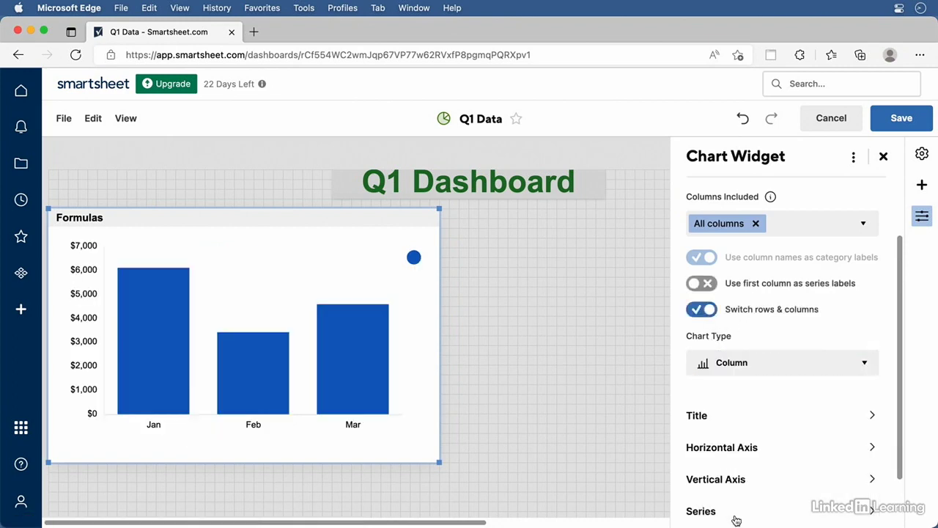
pyautogui.scroll(-4, 745, 350)
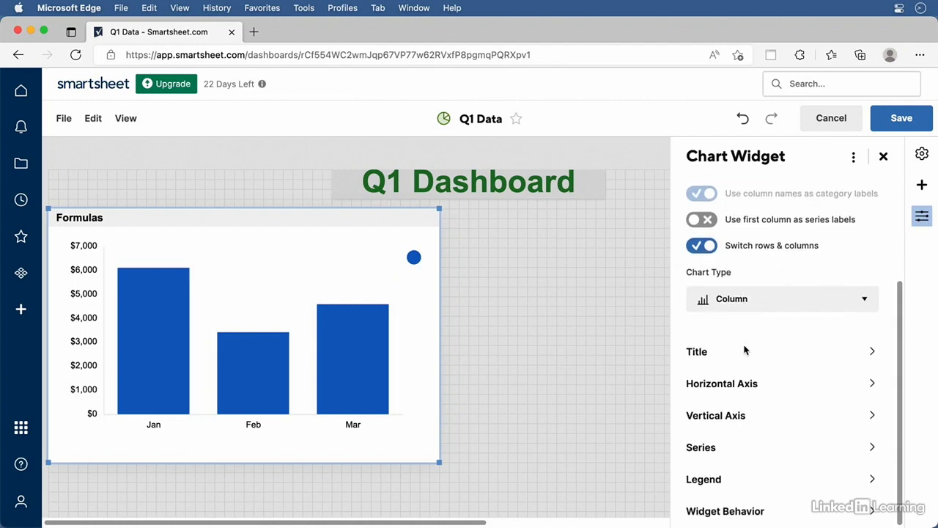
pyautogui.click(702, 353)
# Retitle the chart 'San Francisco' and keep its widget behavior as Take no action
pyautogui.doubleClick(723, 233)
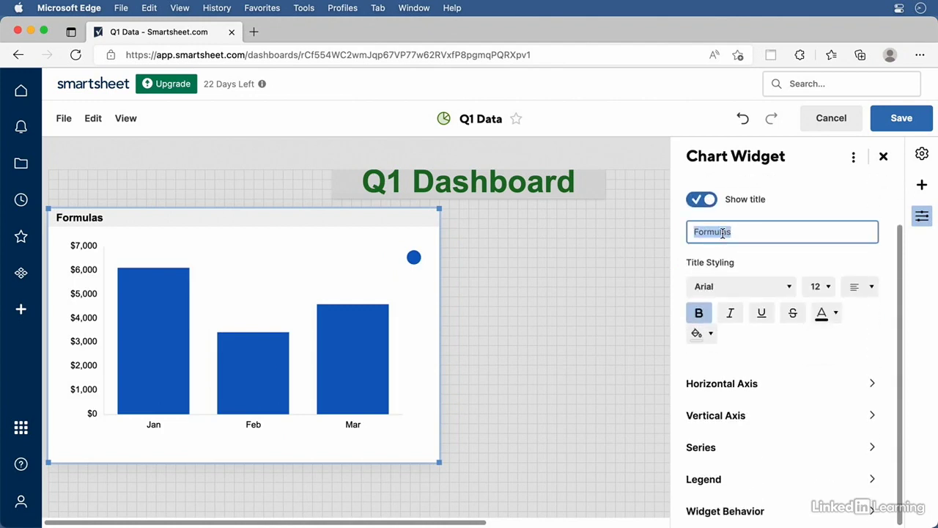
pyautogui.write('San Fra')
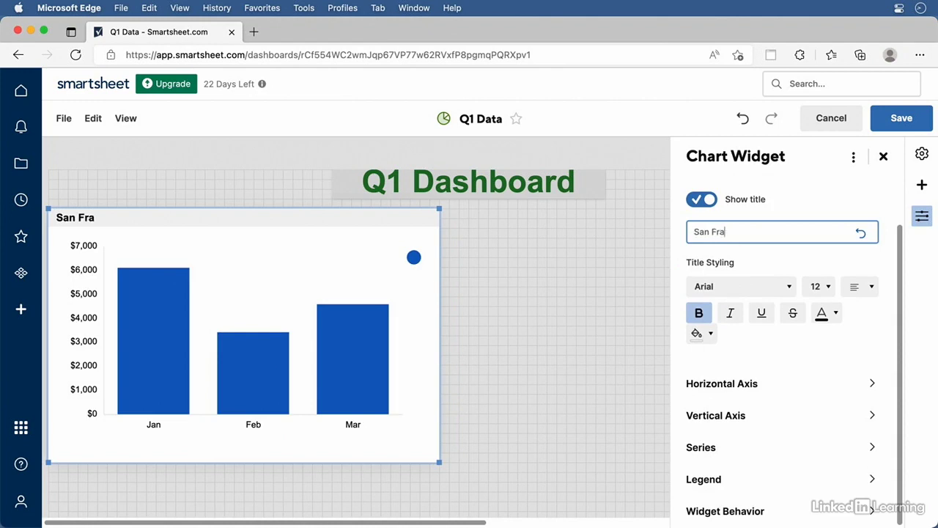
pyautogui.write('ncisco')
pyautogui.click(763, 510)
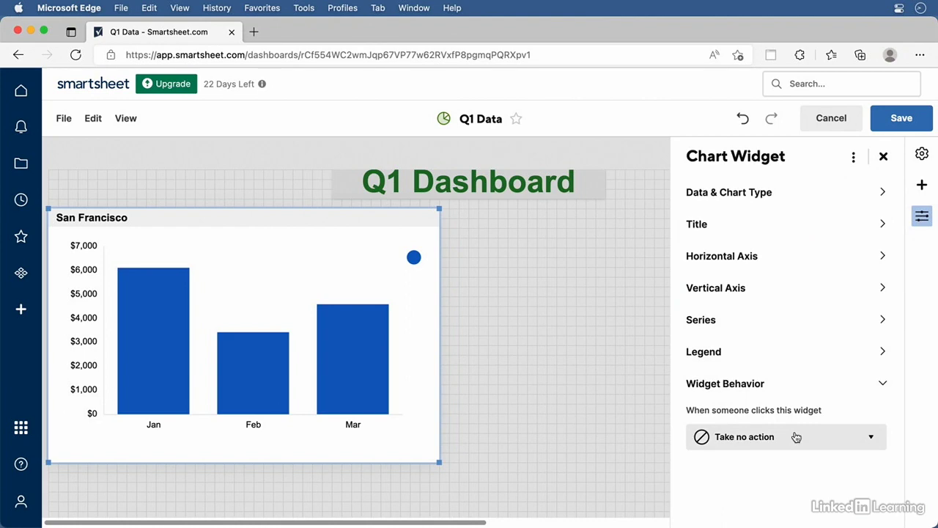
pyautogui.click(828, 437)
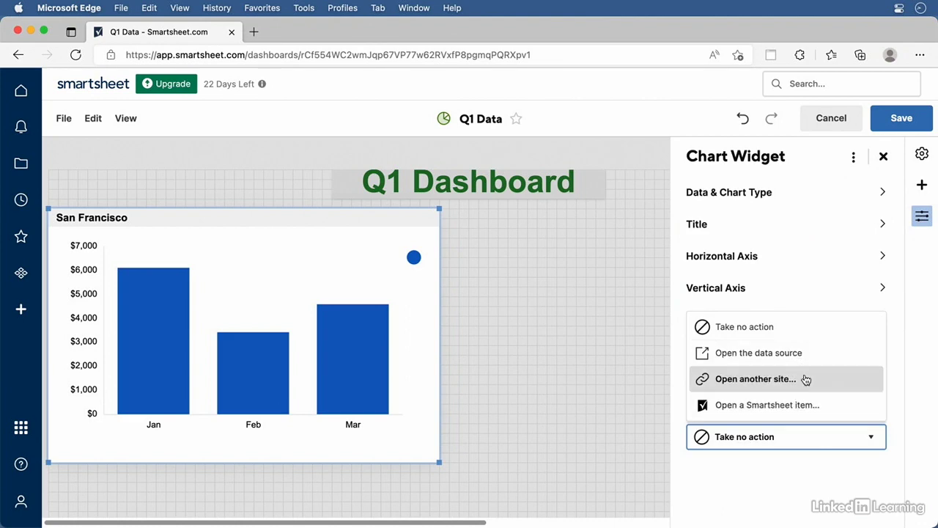
pyautogui.click(760, 439)
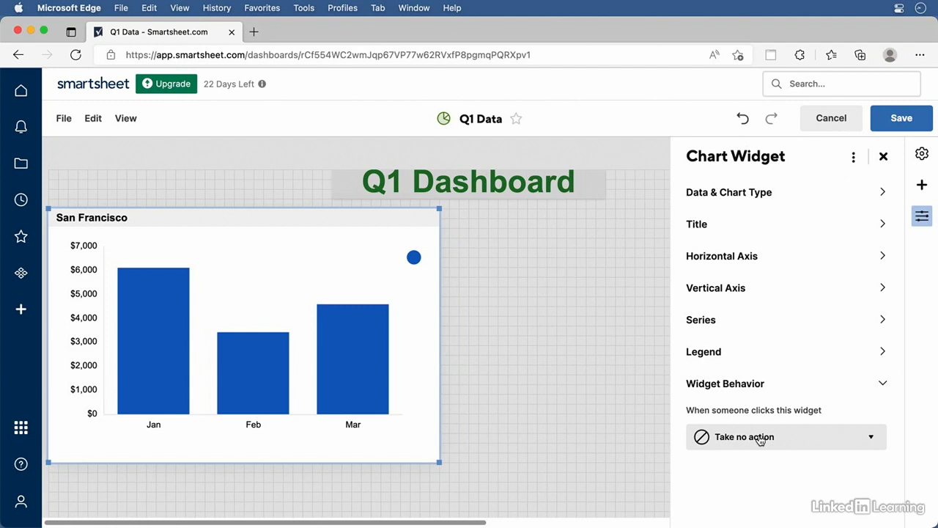
pyautogui.click(509, 384)
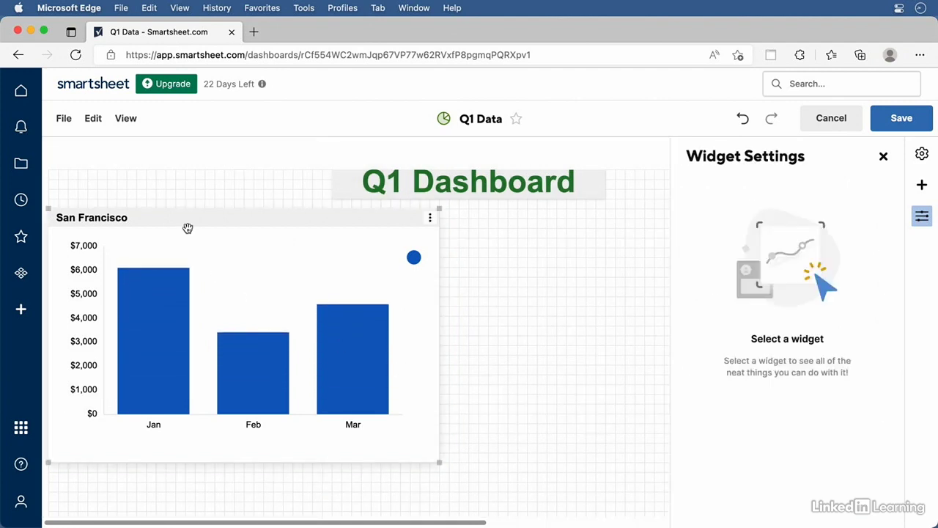
# Shrink the San Francisco chart and position it at the dashboard's upper left
pyautogui.moveTo(188, 228); pyautogui.dragTo(346, 253)
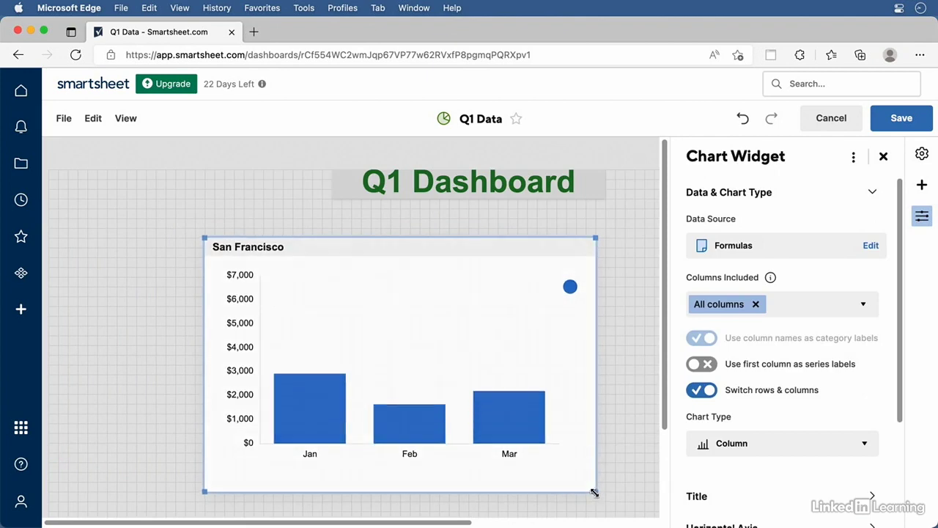
pyautogui.moveTo(595, 493); pyautogui.dragTo(360, 354)
pyautogui.click(427, 269)
pyautogui.moveTo(333, 249); pyautogui.dragTo(182, 246)
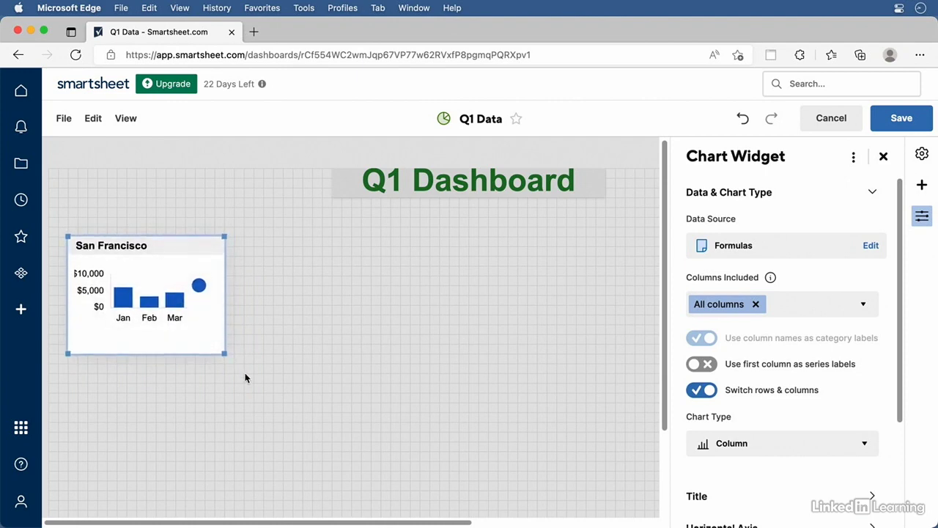
pyautogui.moveTo(225, 355); pyautogui.dragTo(237, 358)
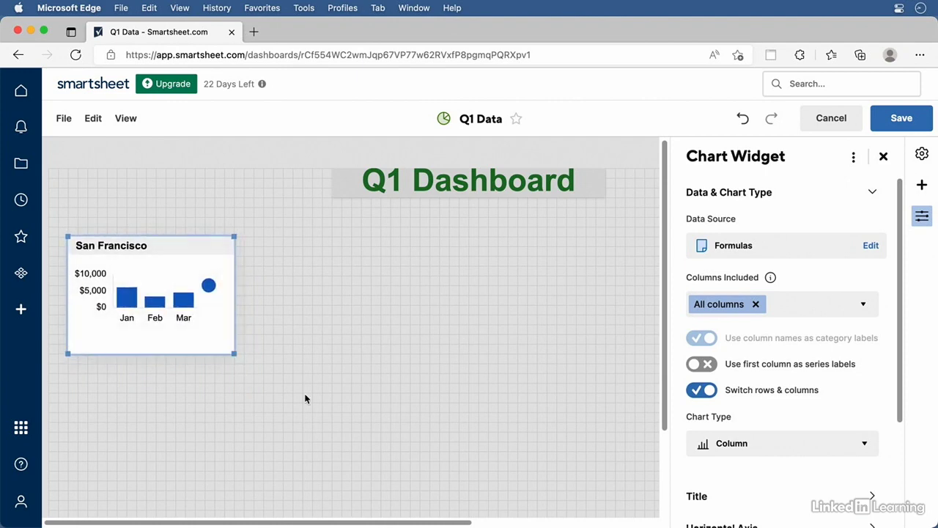
pyautogui.click(884, 156)
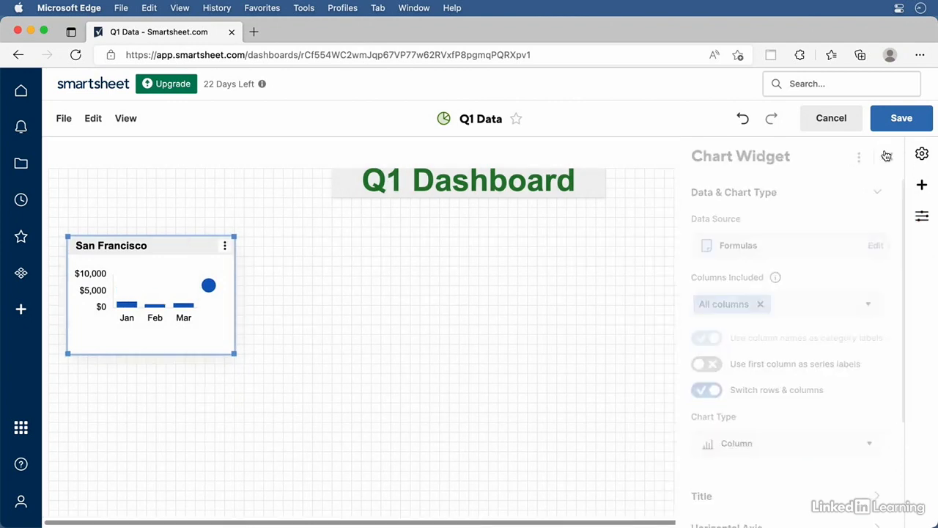
pyautogui.click(922, 185)
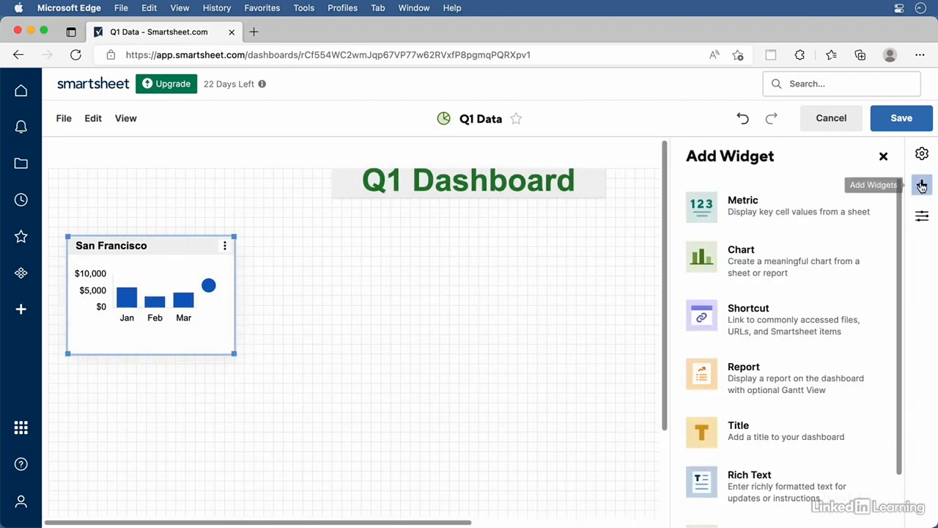
# Add a metric widget showing the Formulas sheet's row 12 grand total, 105799
pyautogui.click(795, 217)
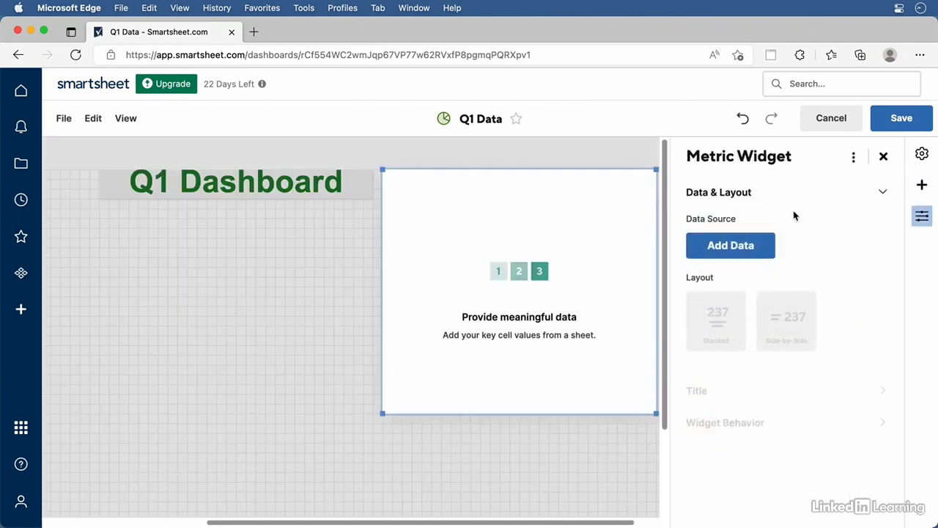
pyautogui.click(714, 254)
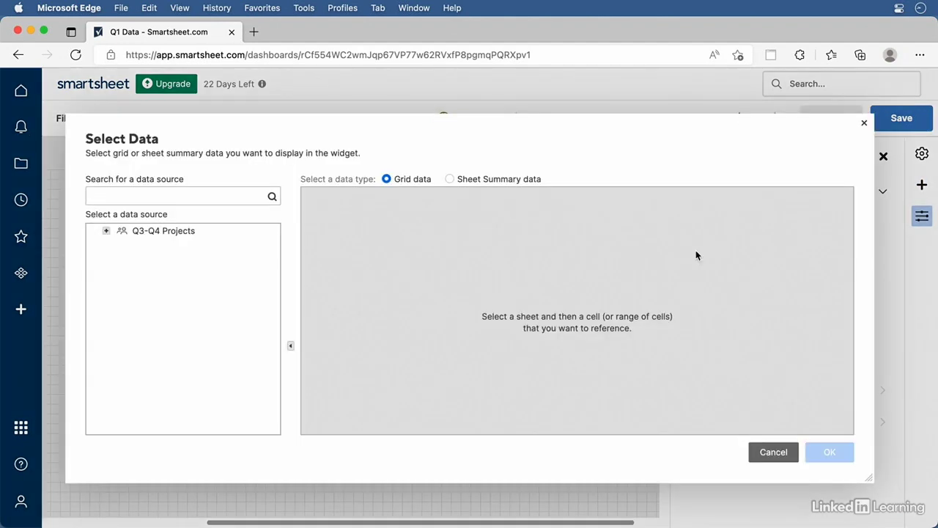
pyautogui.click(106, 231)
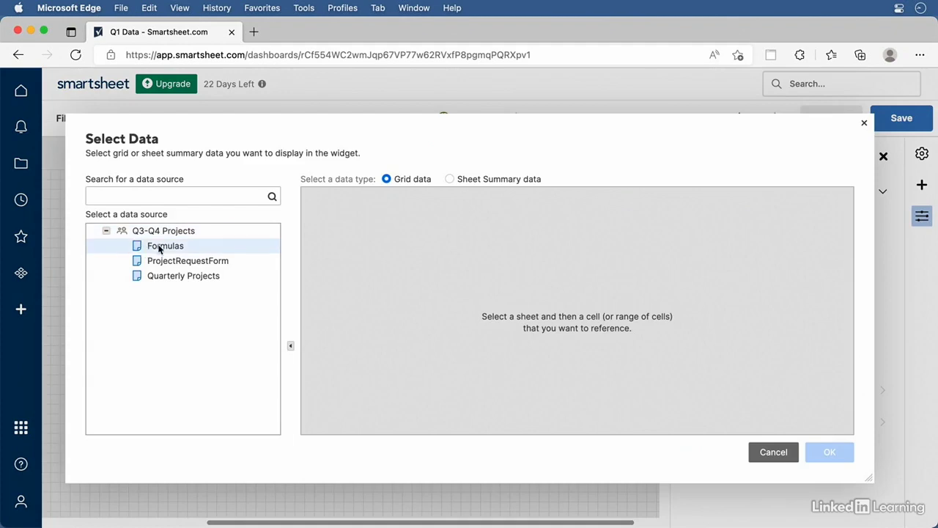
pyautogui.click(161, 248)
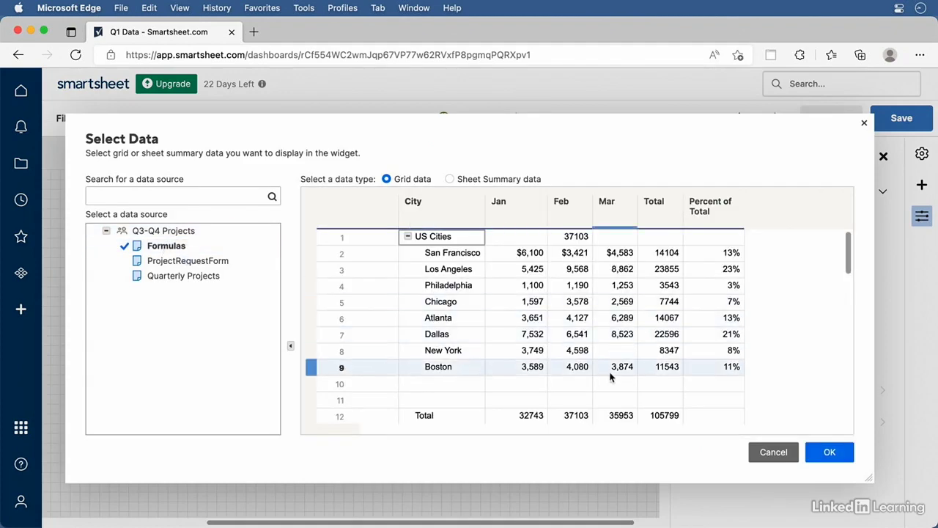
pyautogui.click(663, 415)
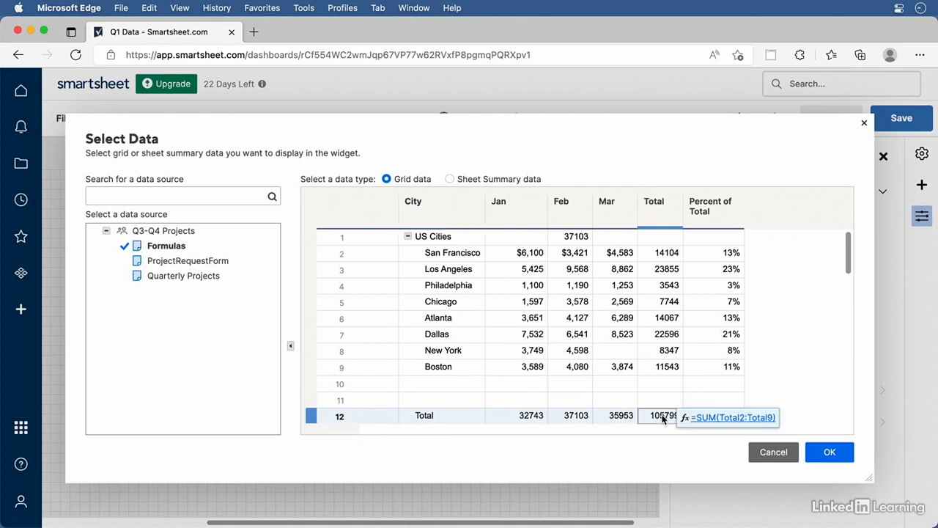
pyautogui.click(829, 451)
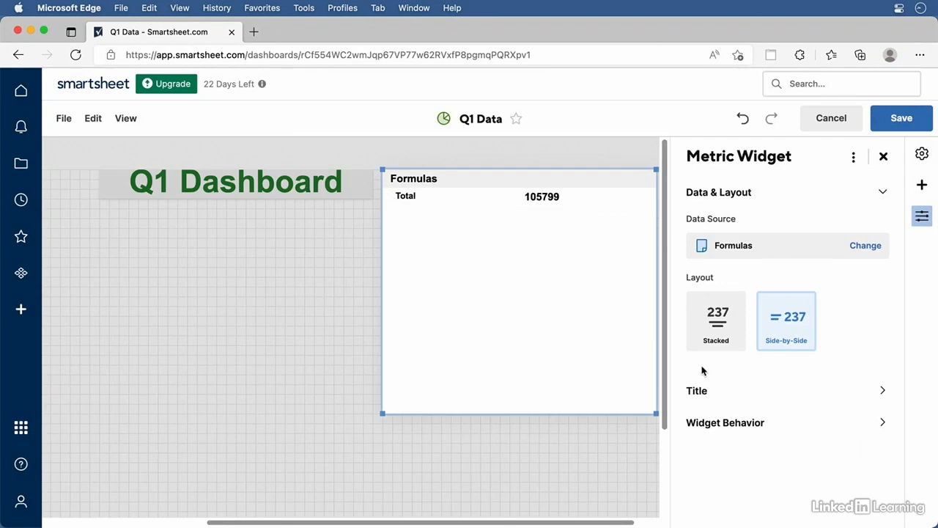
# Use the Stacked layout and format the 105799 value at size 32 in dark red
pyautogui.click(726, 323)
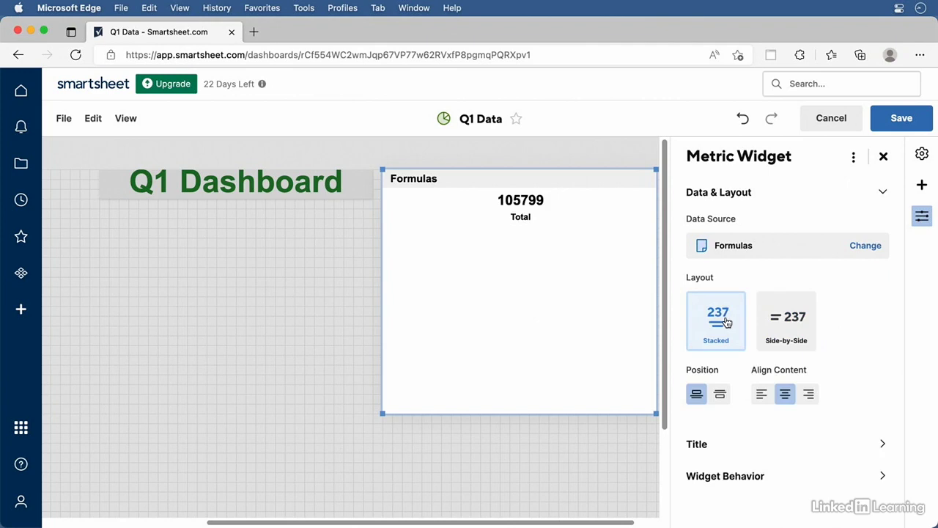
pyautogui.click(528, 200)
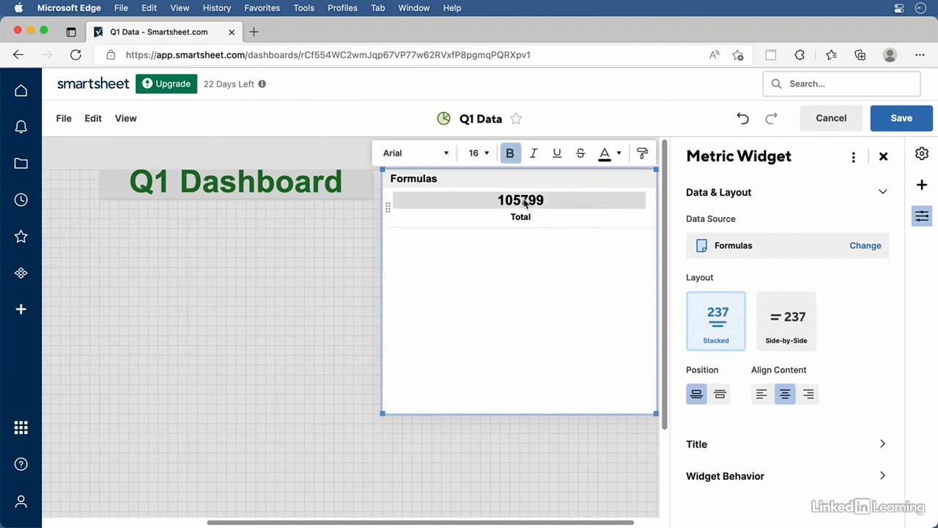
pyautogui.click(477, 153)
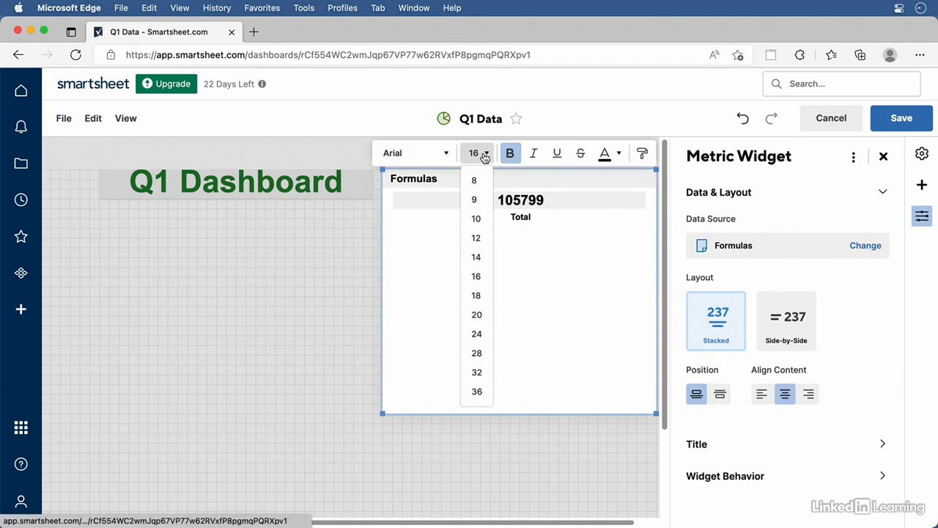
pyautogui.click(477, 372)
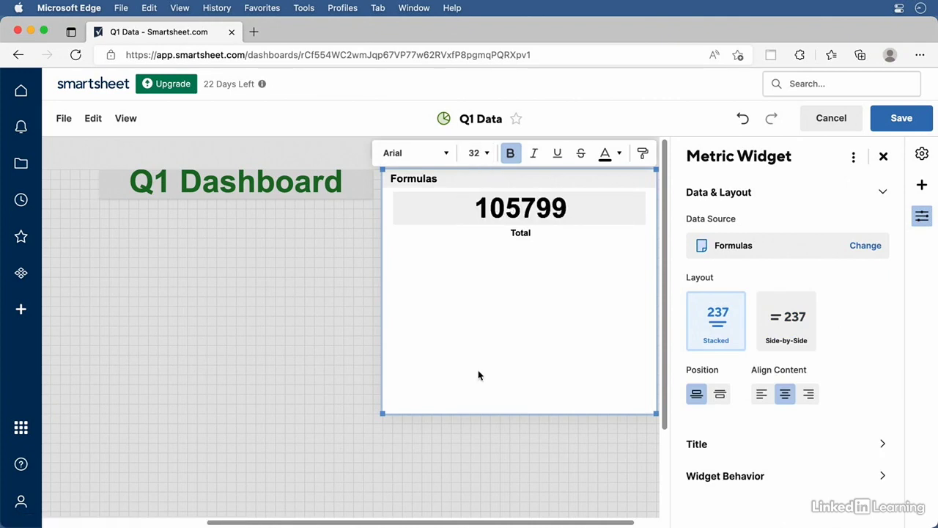
pyautogui.click(613, 153)
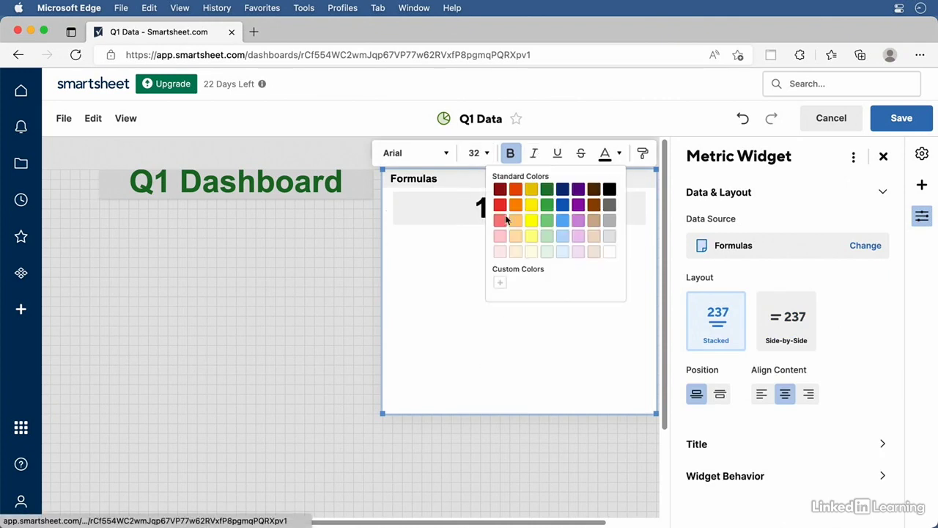
pyautogui.click(500, 189)
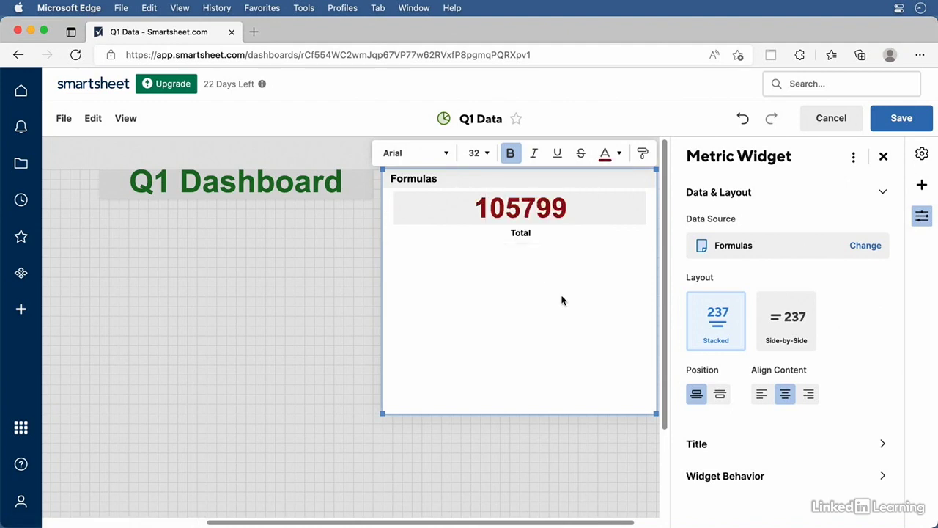
pyautogui.click(726, 446)
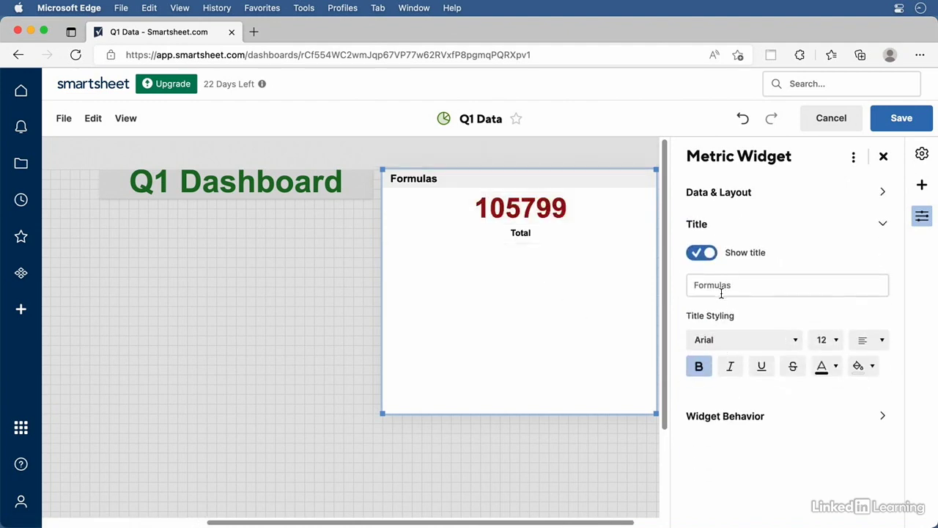
# Rename the metric widget from Formulas to 'Total Sales' and shrink it
pyautogui.doubleClick(723, 286)
pyautogui.write('Total Sales')
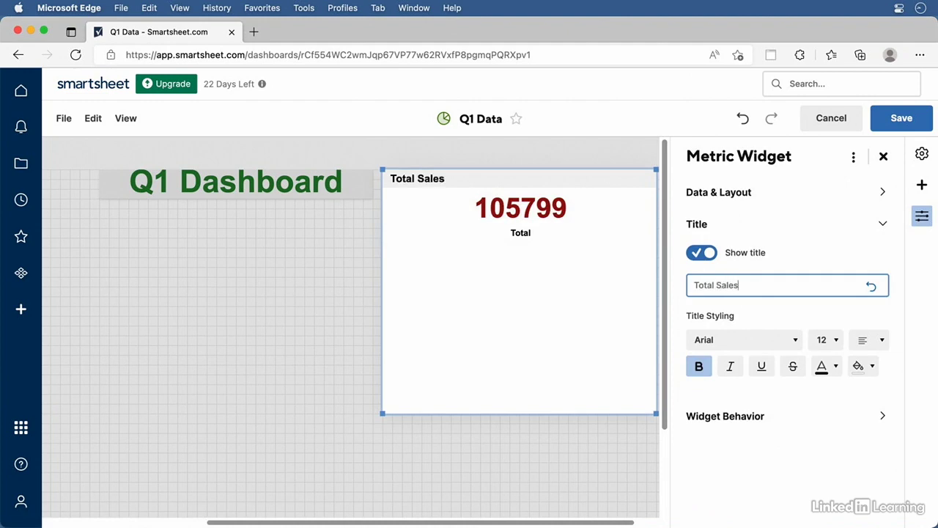
pyautogui.click(531, 419)
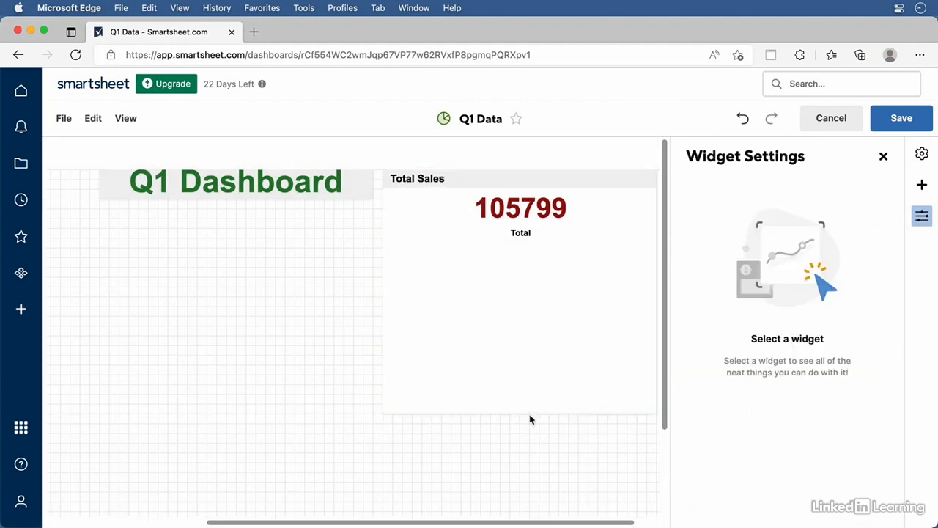
pyautogui.click(496, 379)
pyautogui.moveTo(655, 412); pyautogui.dragTo(544, 244)
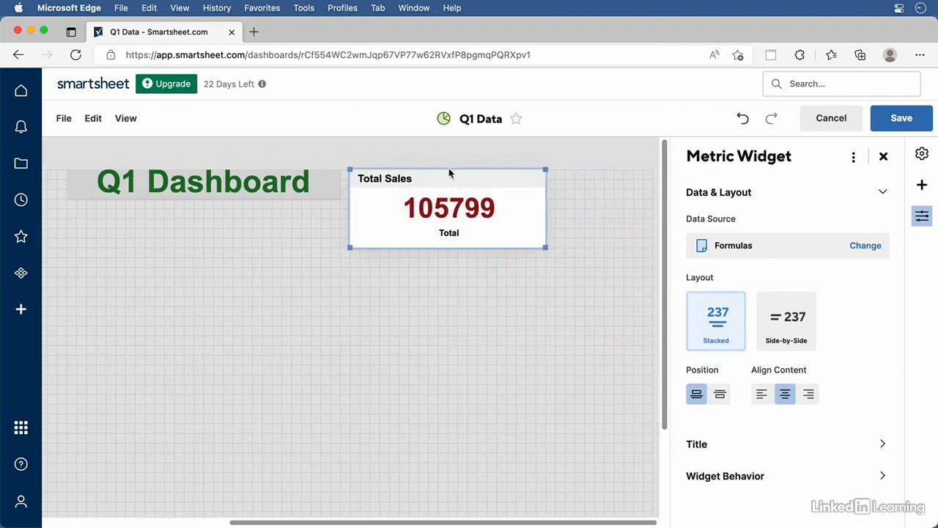
# Move Total Sales under the Q1 Dashboard title with the San Francisco chart below it
pyautogui.click(301, 248)
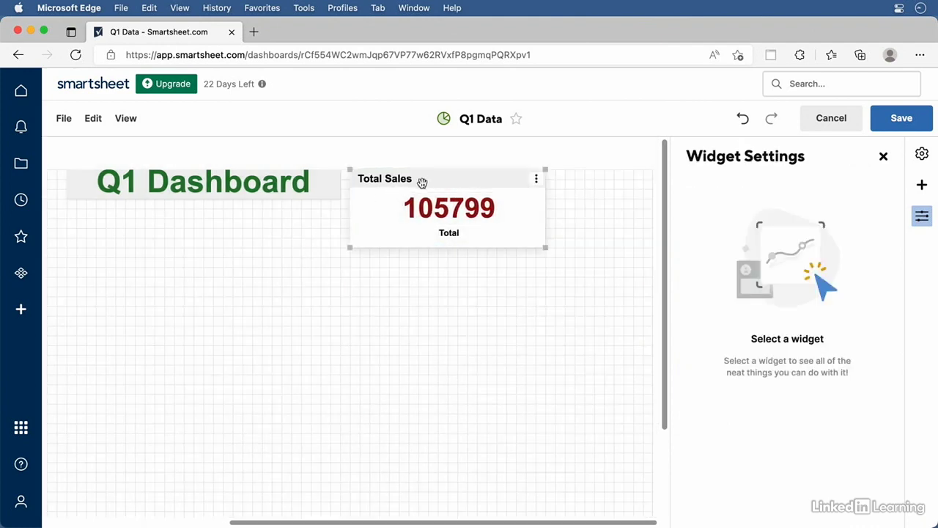
pyautogui.moveTo(408, 182); pyautogui.dragTo(183, 218)
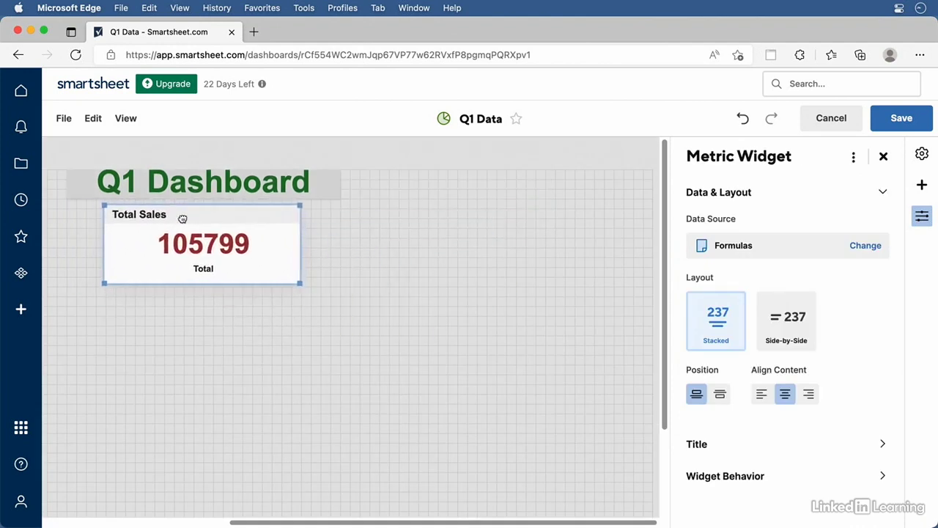
pyautogui.moveTo(238, 525); pyautogui.dragTo(8, 484)
pyautogui.moveTo(162, 248); pyautogui.dragTo(350, 307)
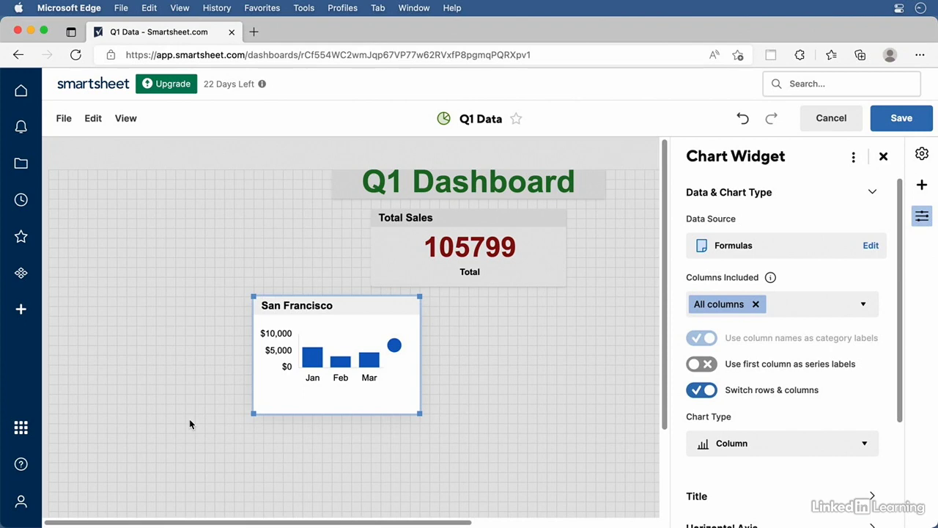
pyautogui.click(884, 157)
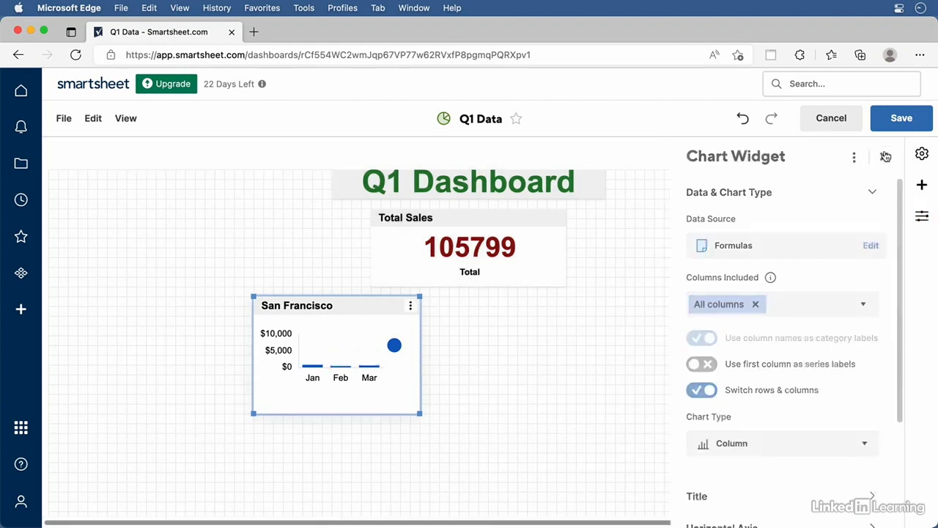
pyautogui.click(921, 184)
pyautogui.scroll(-2, 861, 297)
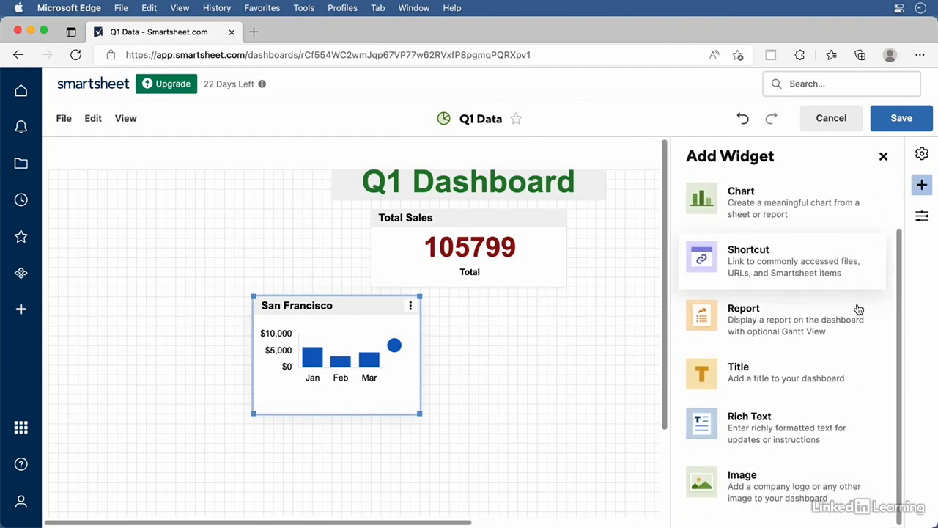
pyautogui.scroll(2, 856, 310)
# Create a shortcut widget with a Smartsheet Item link to the Quarterly Projects sheet
pyautogui.click(804, 324)
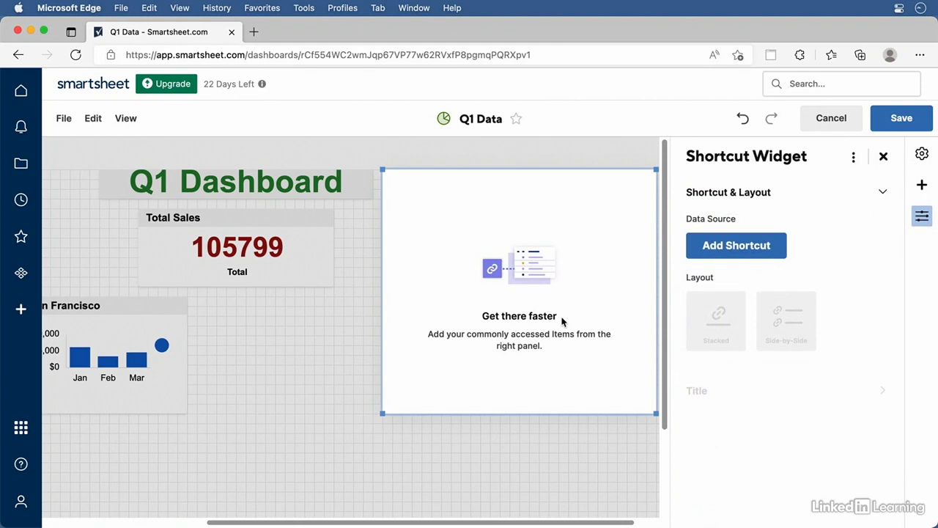
pyautogui.click(722, 246)
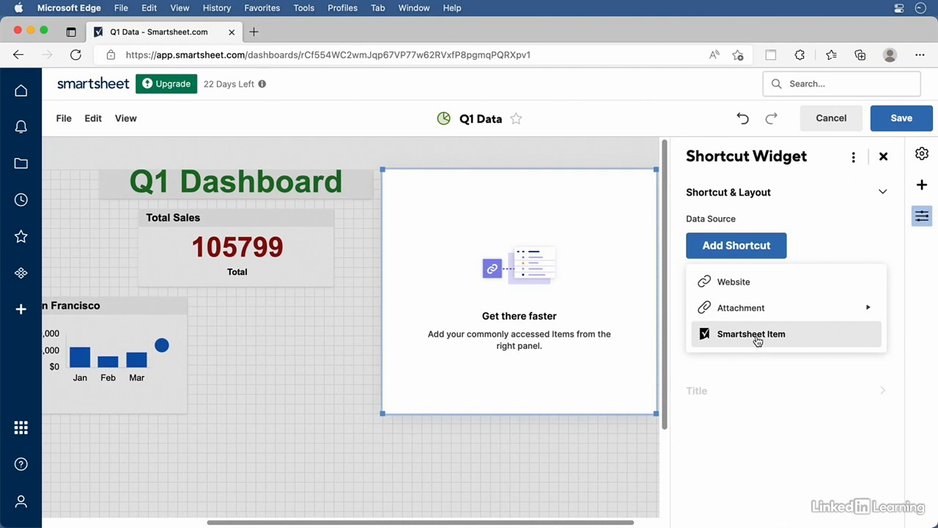
pyautogui.click(755, 340)
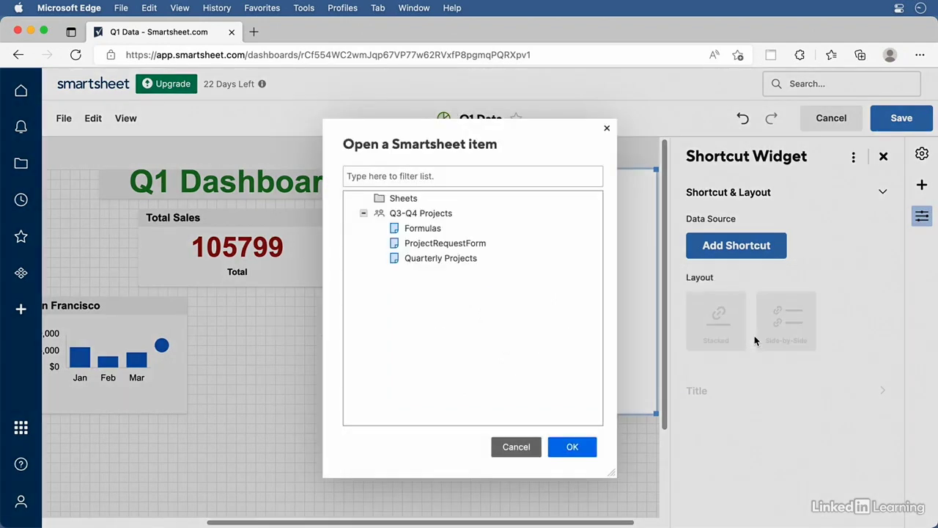
pyautogui.click(435, 261)
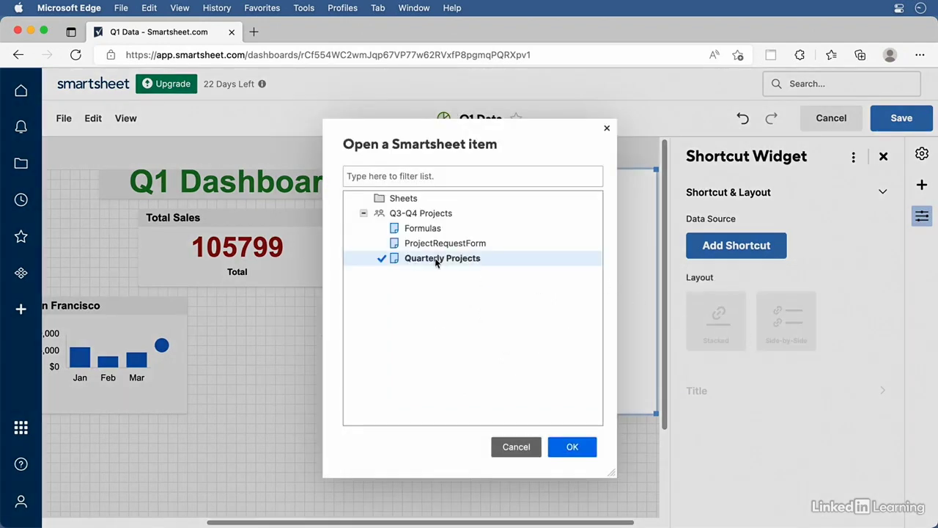
pyautogui.click(575, 449)
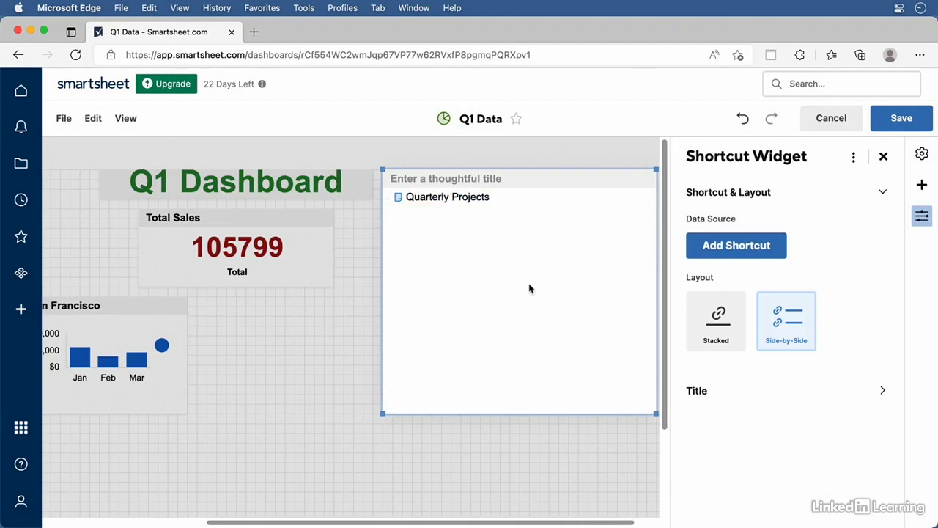
pyautogui.click(757, 255)
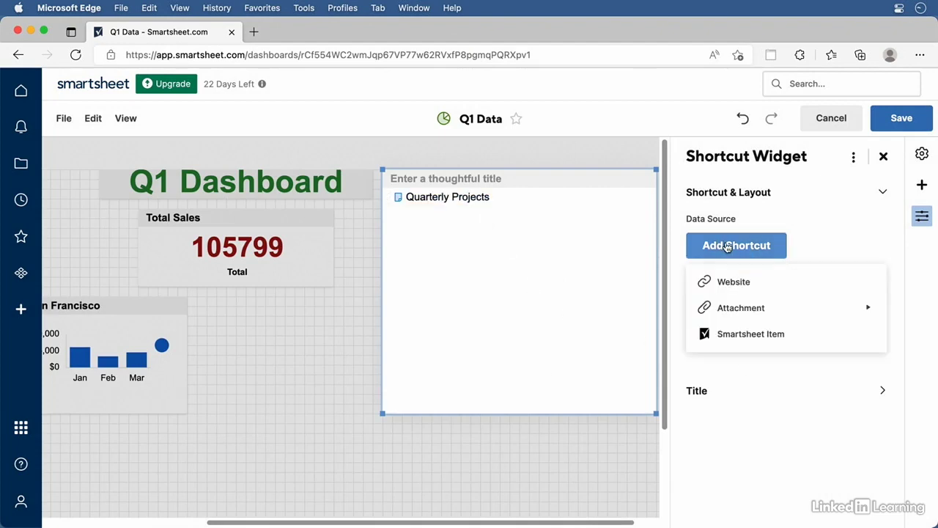
pyautogui.click(730, 291)
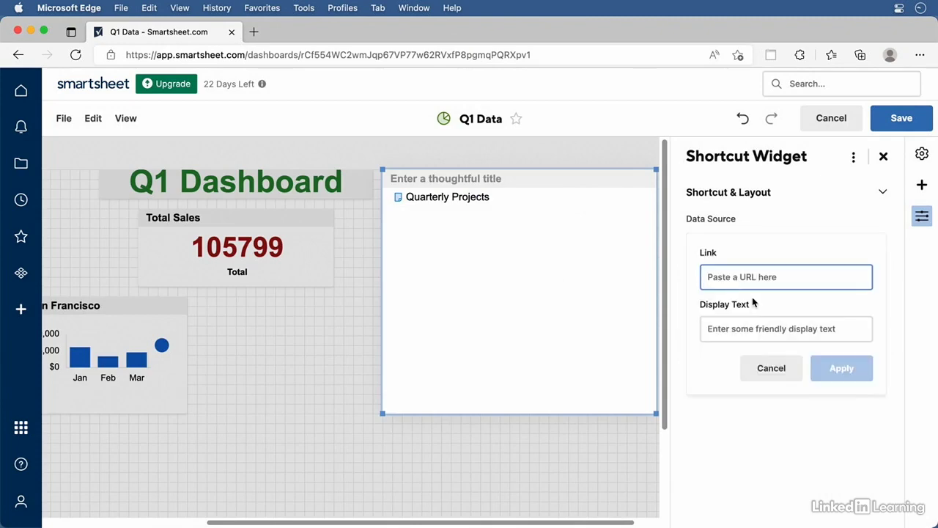
pyautogui.write('www.')
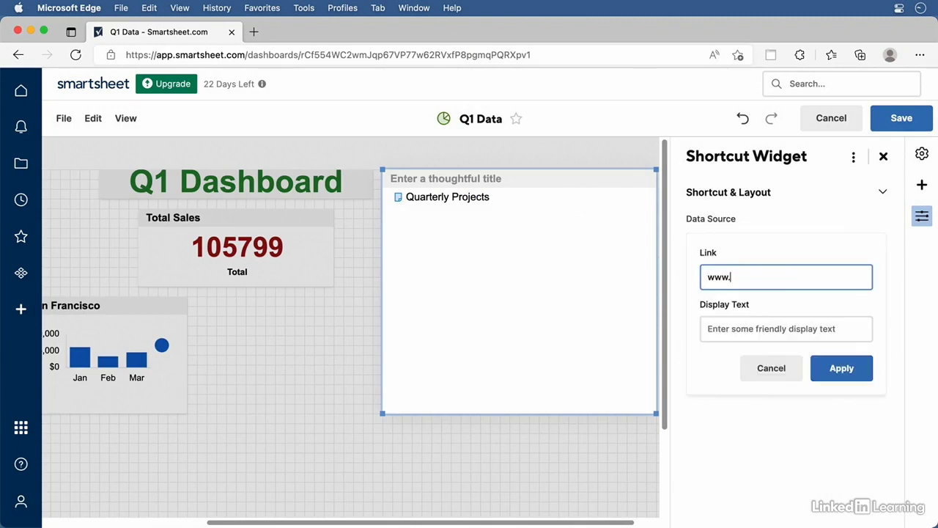
pyautogui.write('smartsheet.com')
pyautogui.click(739, 330)
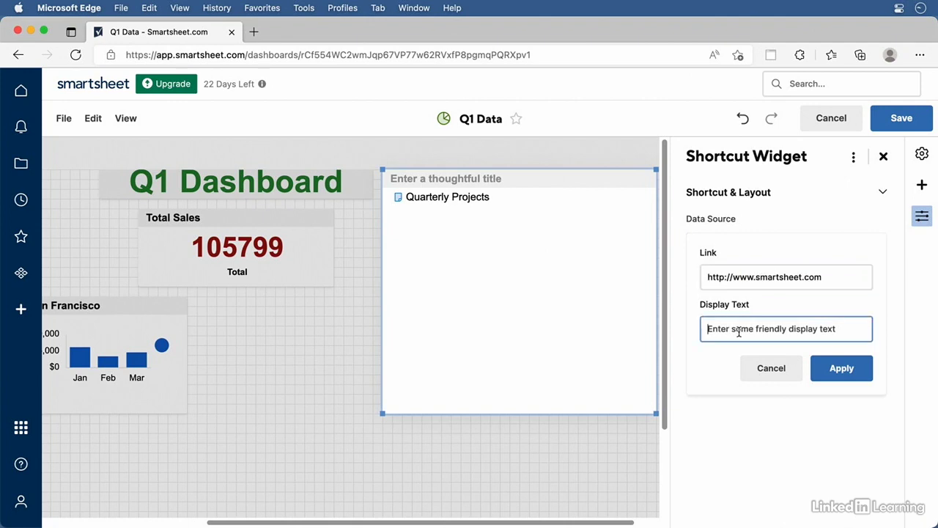
pyautogui.write('SmartSheet')
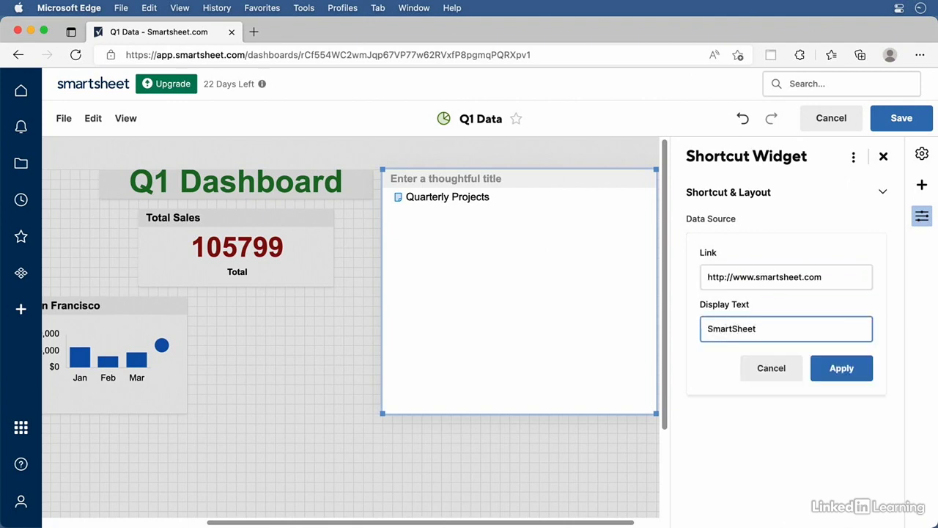
pyautogui.write(' website')
pyautogui.click(825, 375)
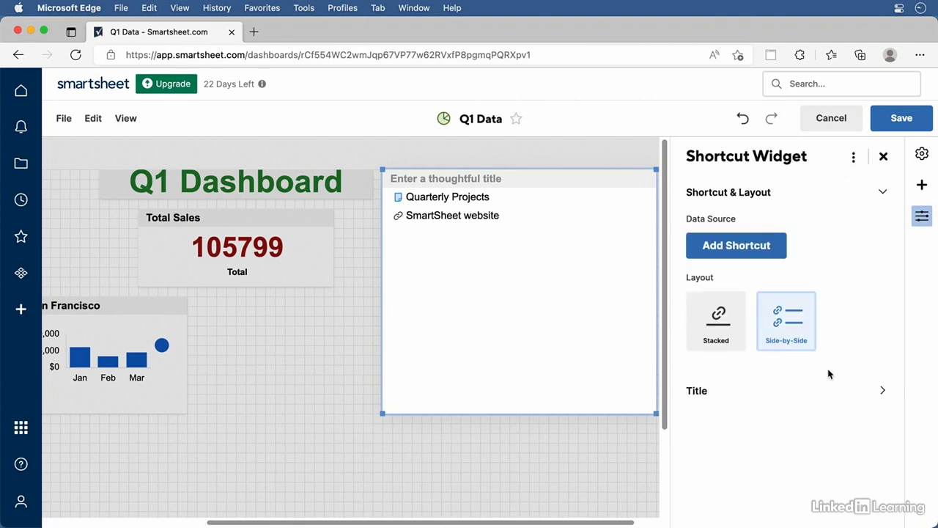
# Title the shortcut widget 'Quick Links' and shrink it to fit its links
pyautogui.click(705, 389)
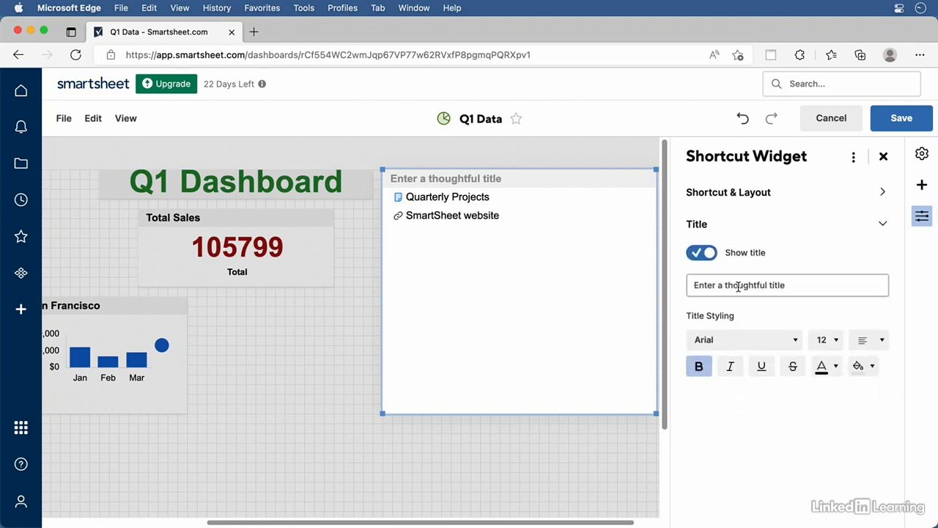
pyautogui.click(738, 284)
pyautogui.write('Q')
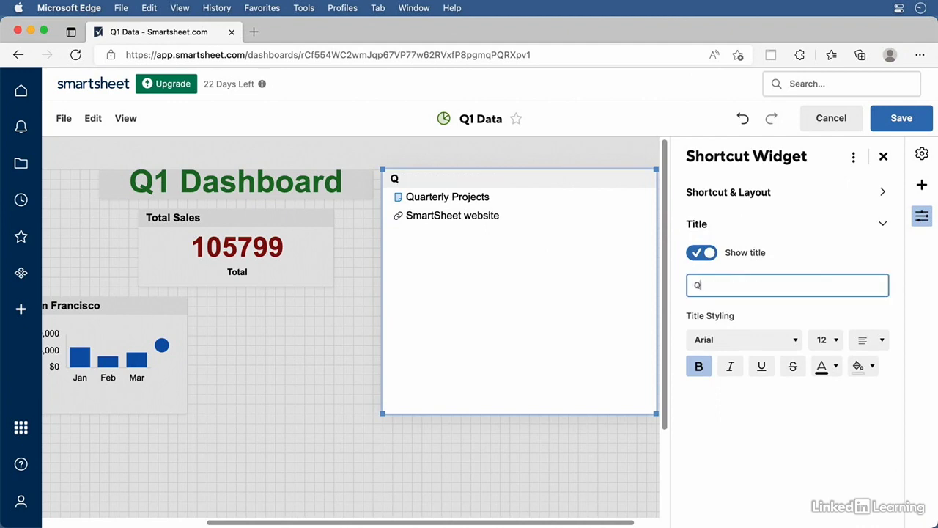
pyautogui.write('uick Links')
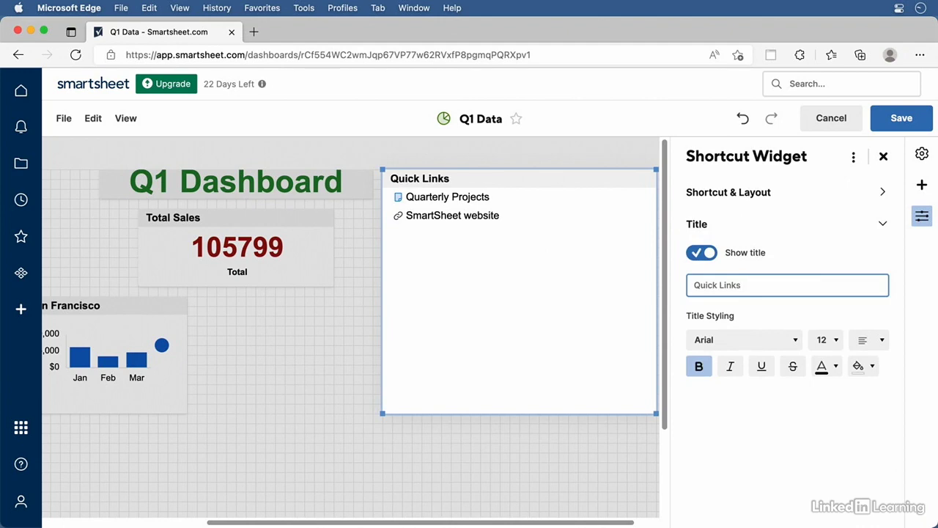
pyautogui.click(364, 335)
pyautogui.click(579, 359)
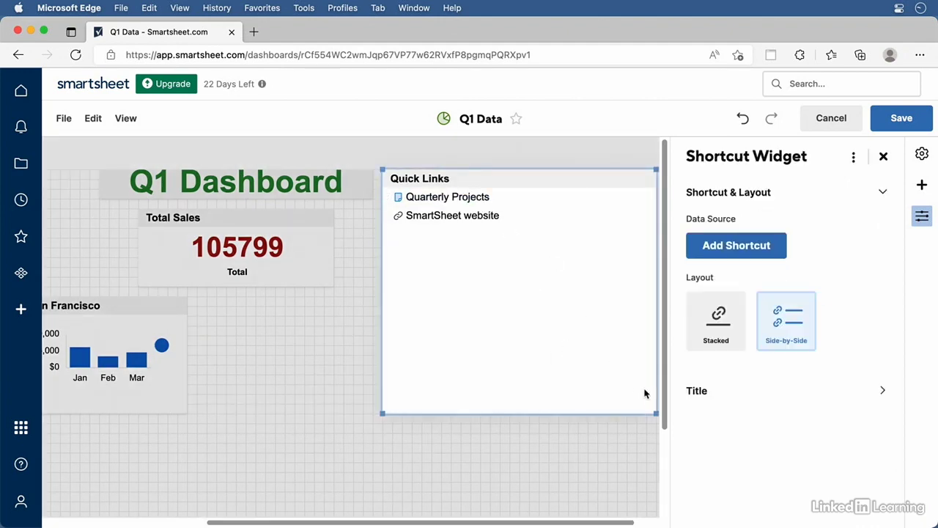
pyautogui.moveTo(655, 412); pyautogui.dragTo(494, 232)
# Move Quick Links to the dashboard's lower right and save the dashboard
pyautogui.click(432, 173)
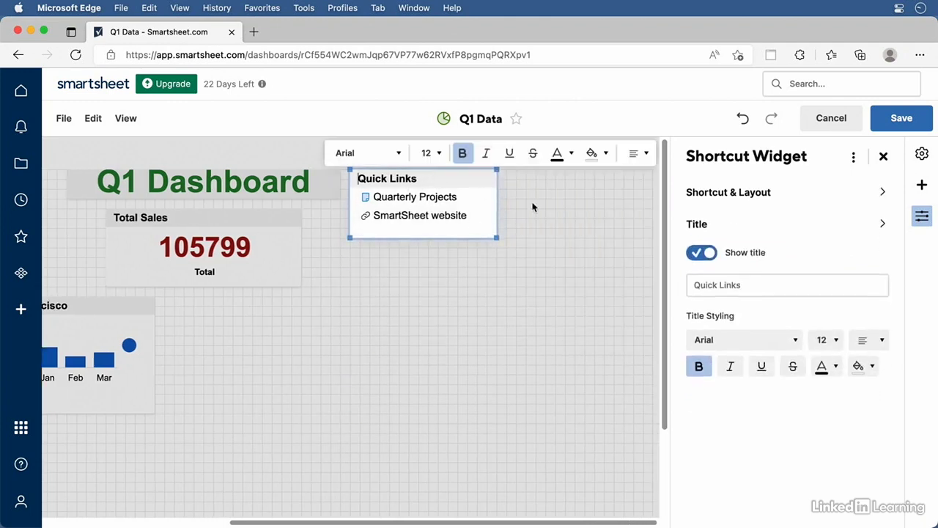
pyautogui.click(532, 205)
pyautogui.moveTo(473, 193); pyautogui.dragTo(481, 432)
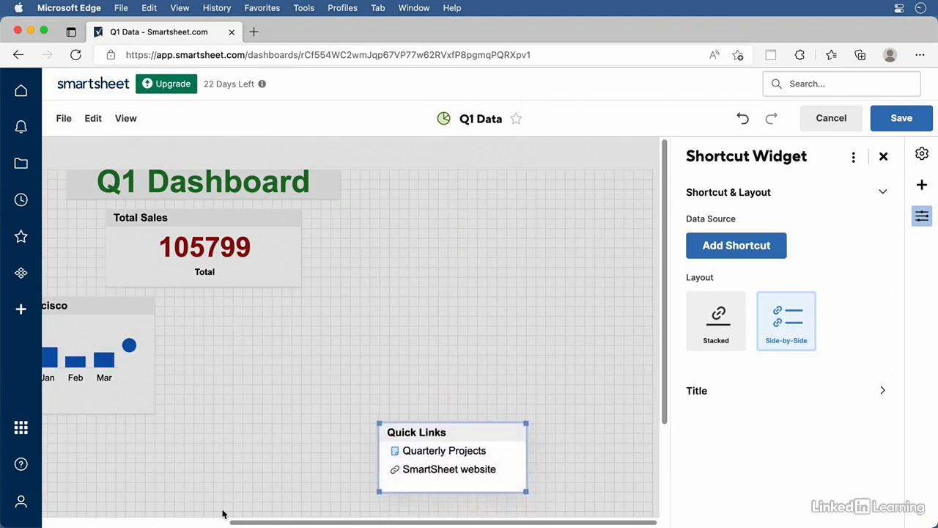
pyautogui.moveTo(236, 524); pyautogui.dragTo(153, 522)
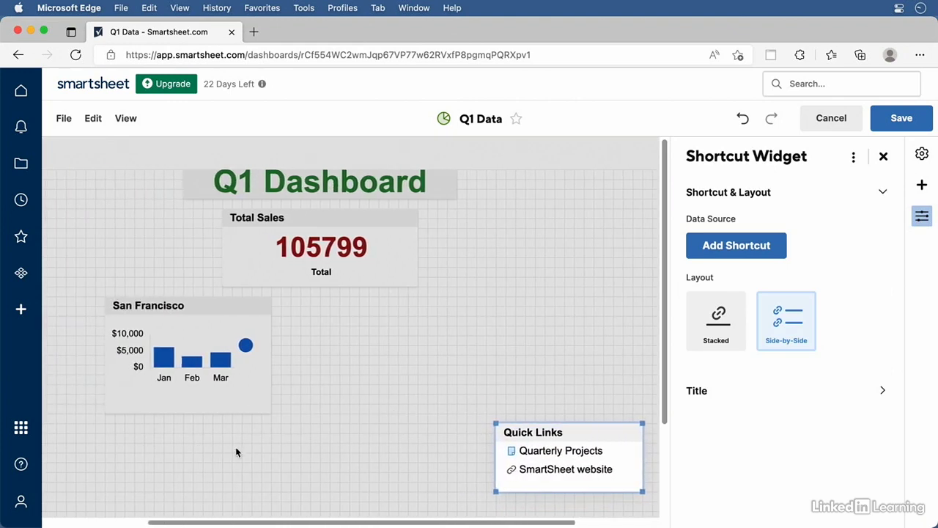
pyautogui.click(902, 119)
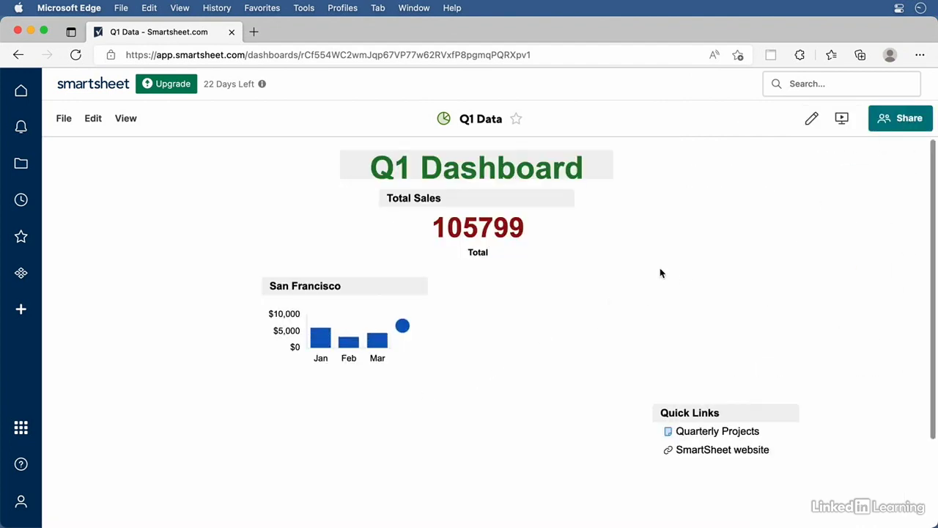
pyautogui.click(901, 125)
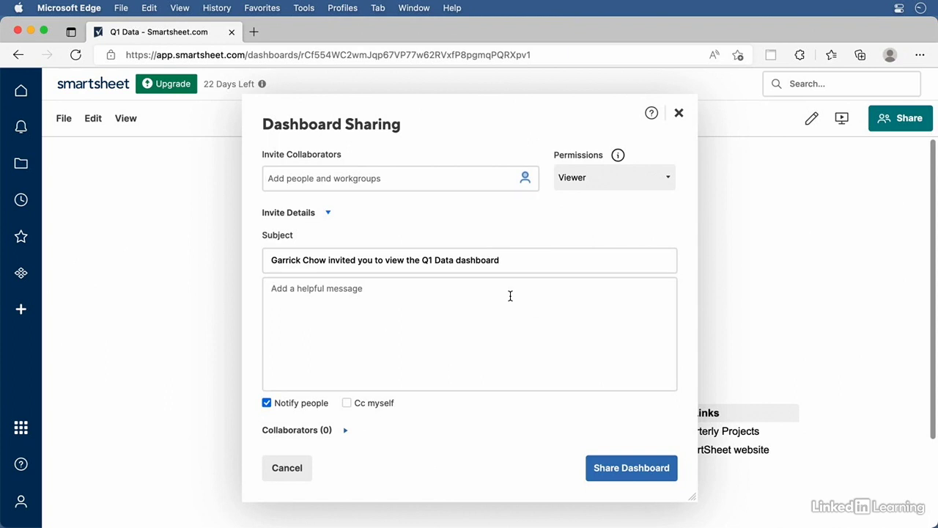
pyautogui.click(621, 175)
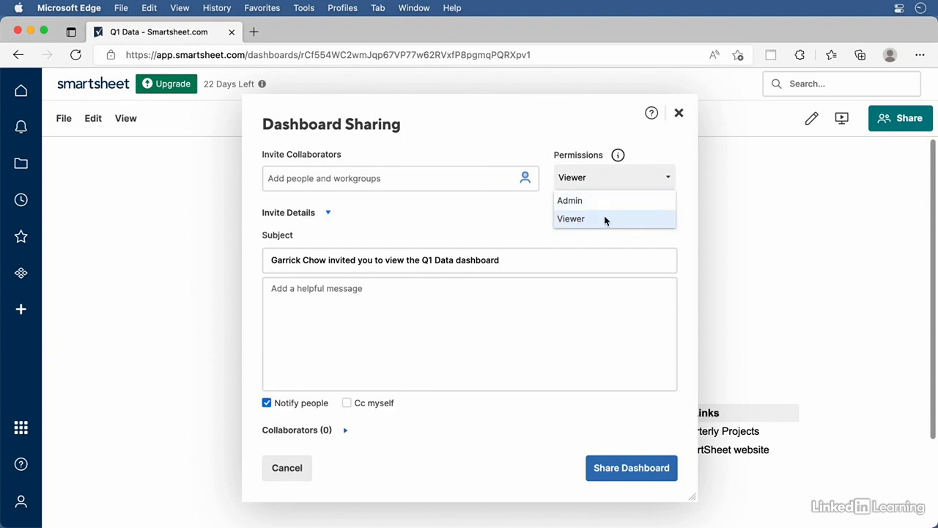
pyautogui.click(579, 236)
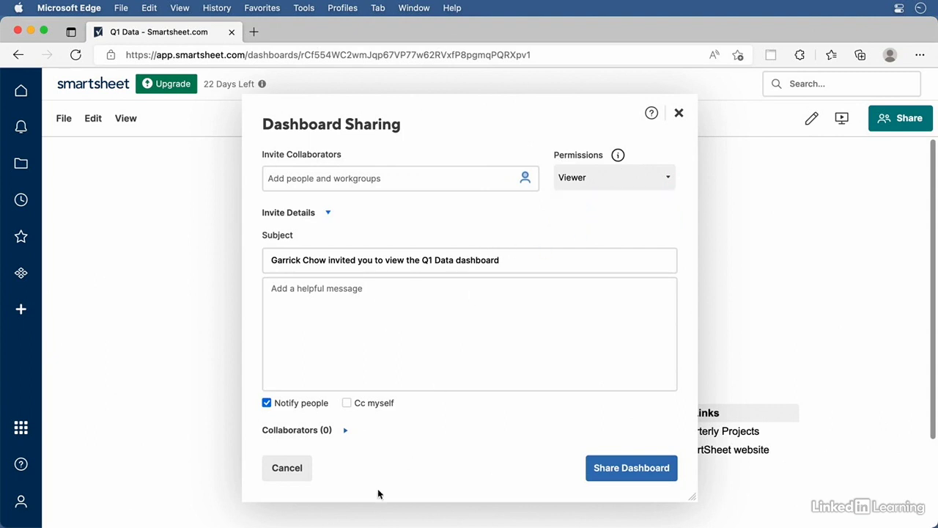
pyautogui.click(286, 469)
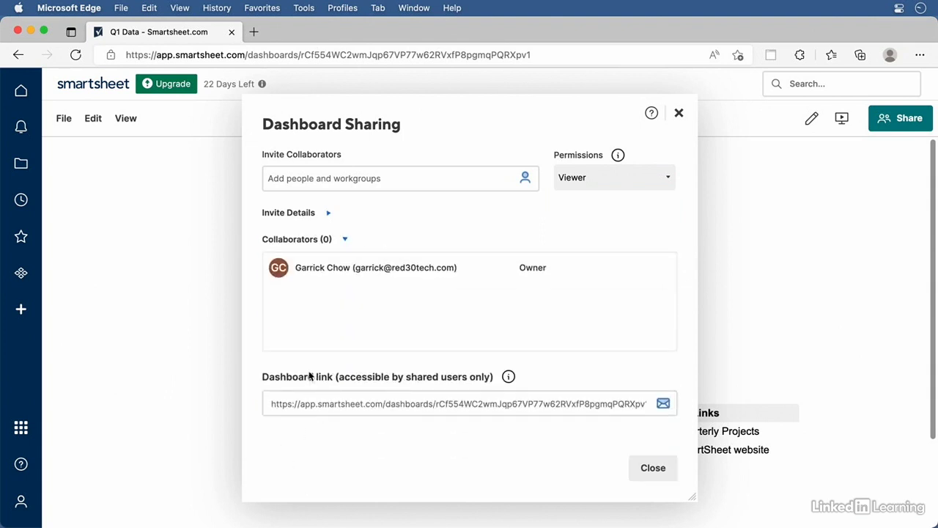
pyautogui.click(679, 116)
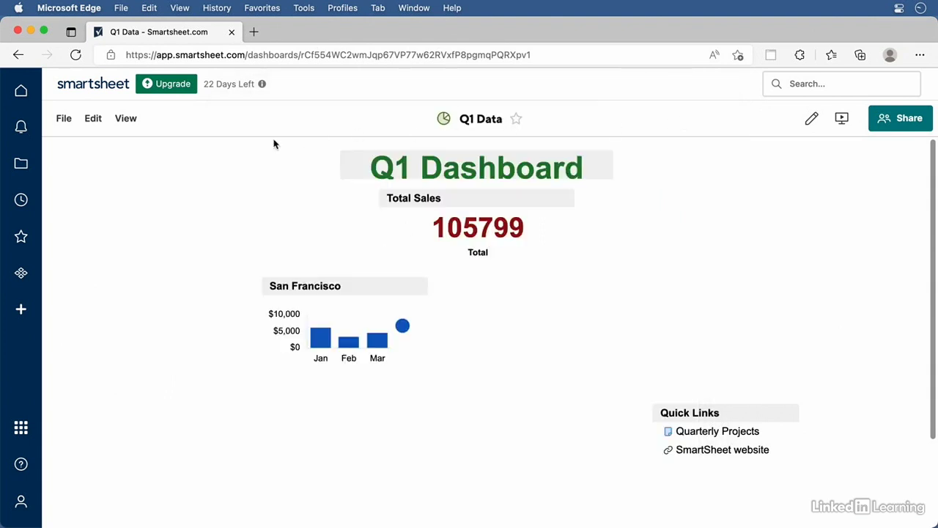
# Publish the dashboard as Read Only - Full and select the publish link URL
pyautogui.click(63, 119)
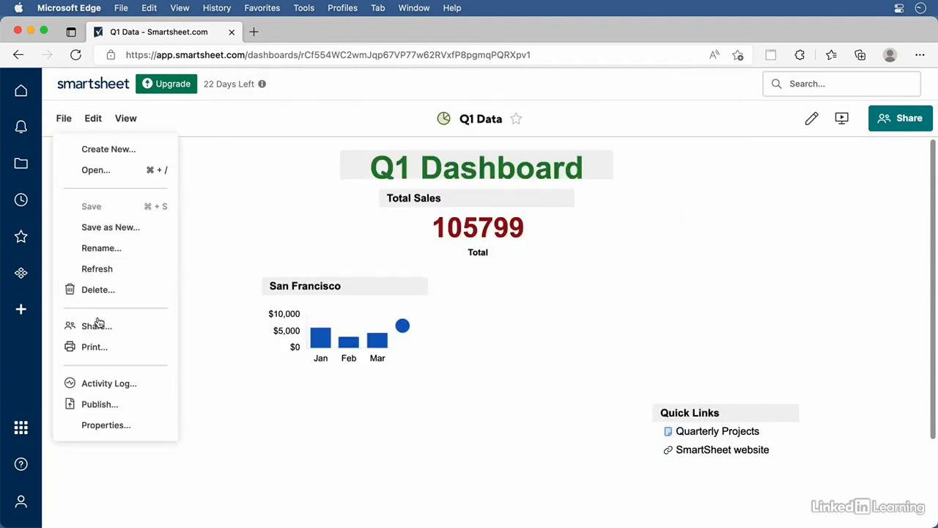
pyautogui.click(111, 411)
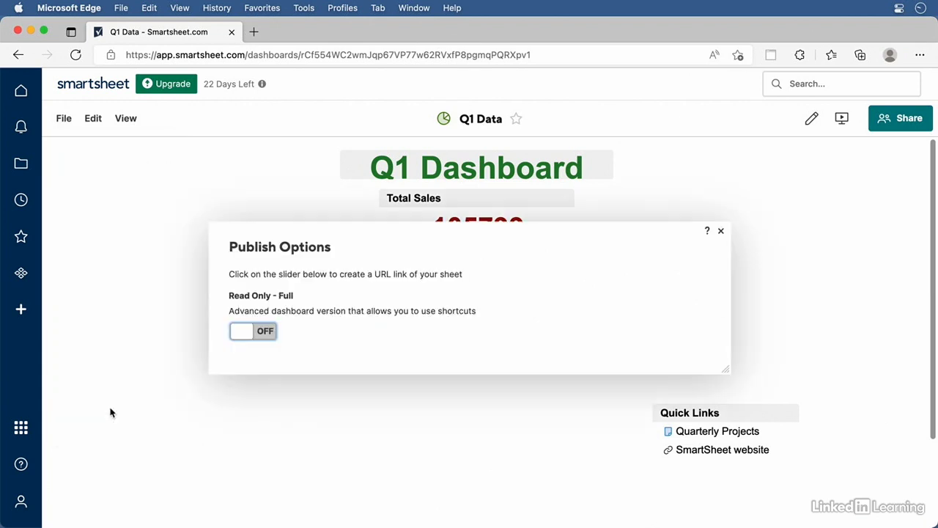
pyautogui.click(262, 335)
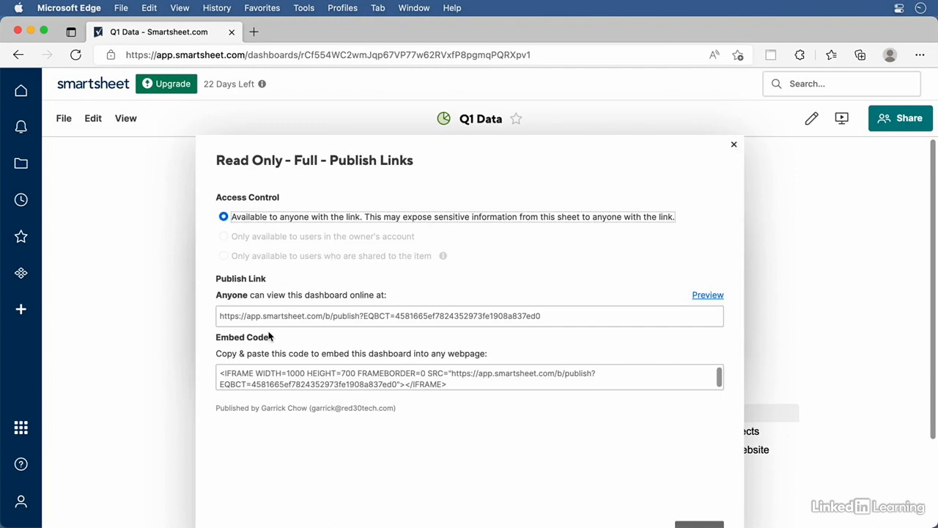
pyautogui.click(285, 318)
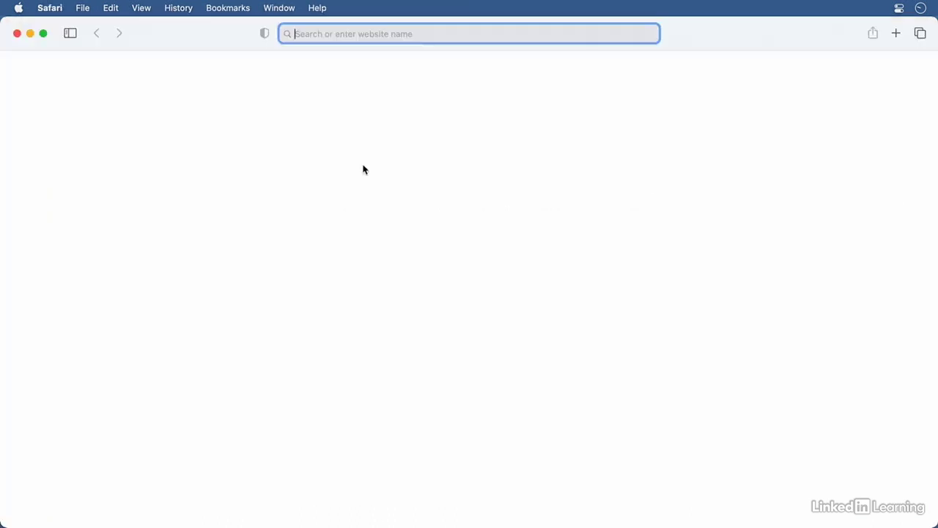
# Open the published dashboard in Safari and test the Quarterly Projects and SmartSheet website links
pyautogui.press('super+v')
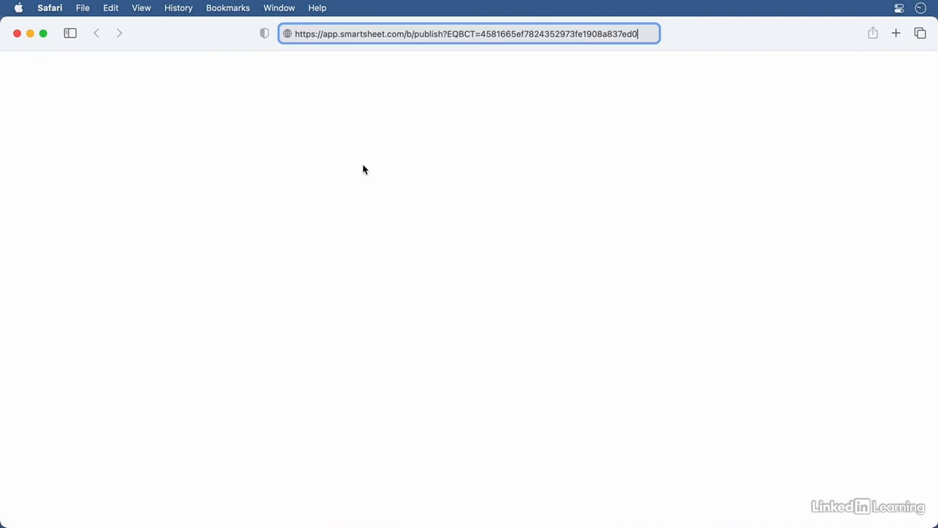
pyautogui.press('Return')
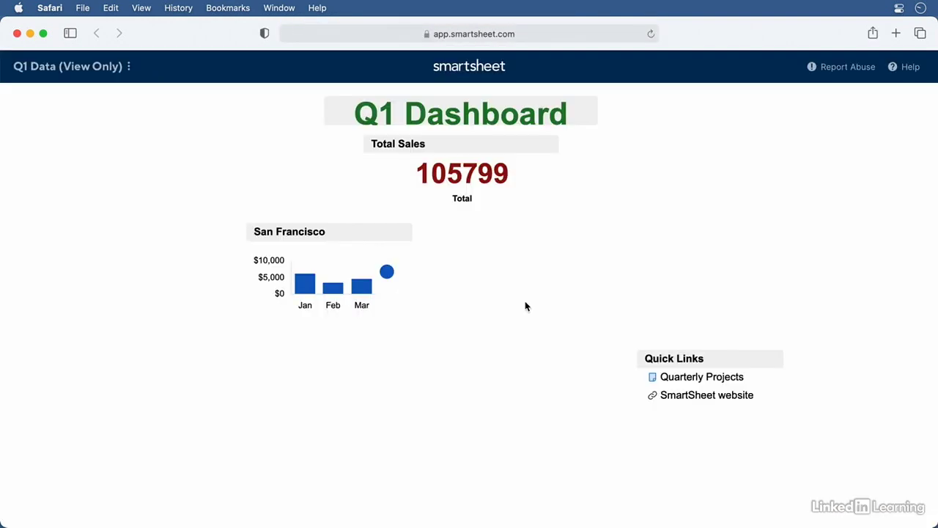
pyautogui.click(709, 379)
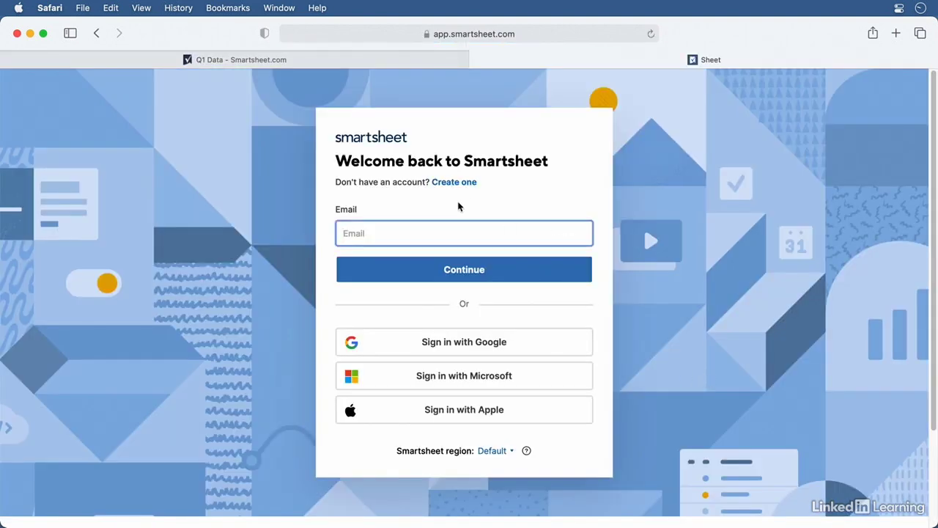
pyautogui.click(478, 60)
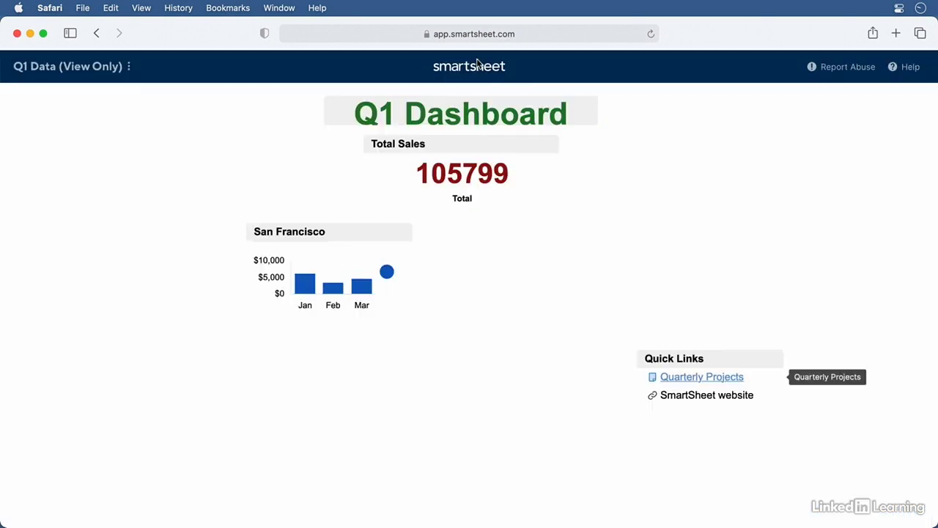
pyautogui.click(680, 401)
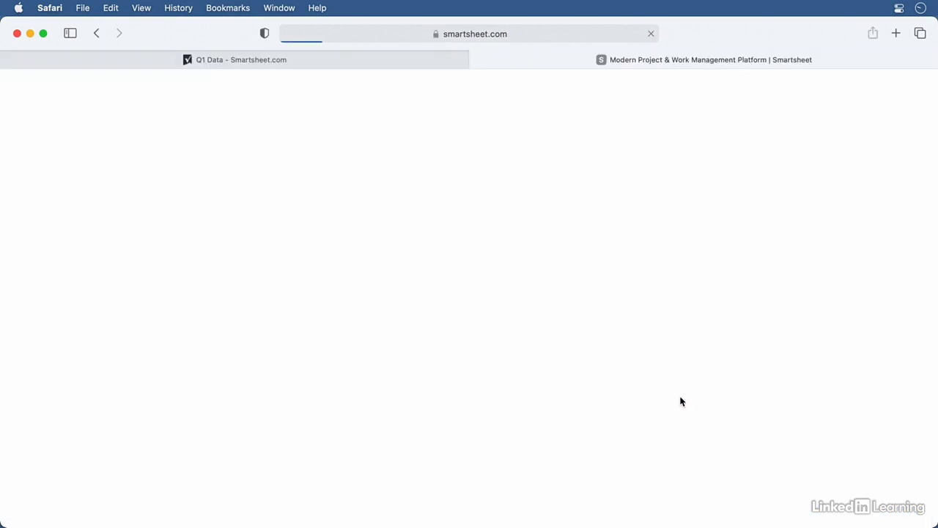
pyautogui.press('super+w')
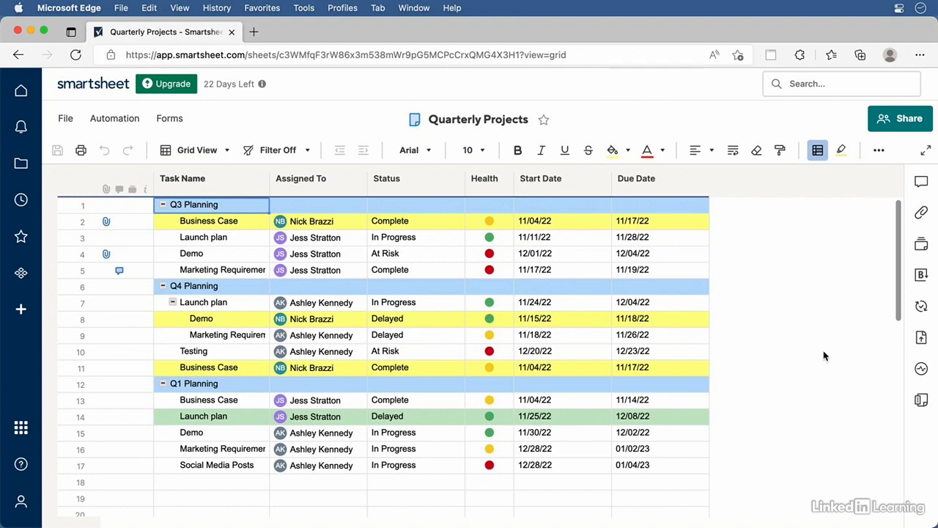
# Open Sheet Sharing for Quarterly Projects and view its Permissions dropdown
pyautogui.click(904, 122)
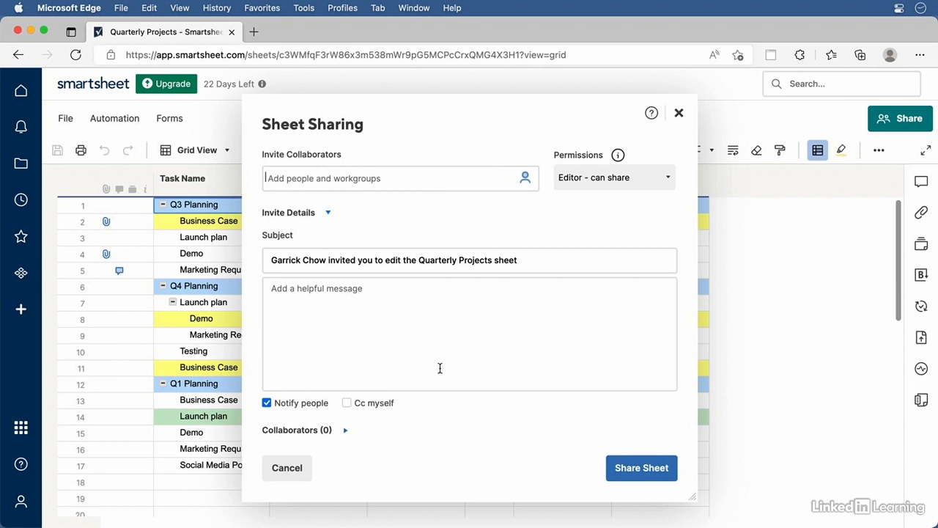
pyautogui.click(610, 177)
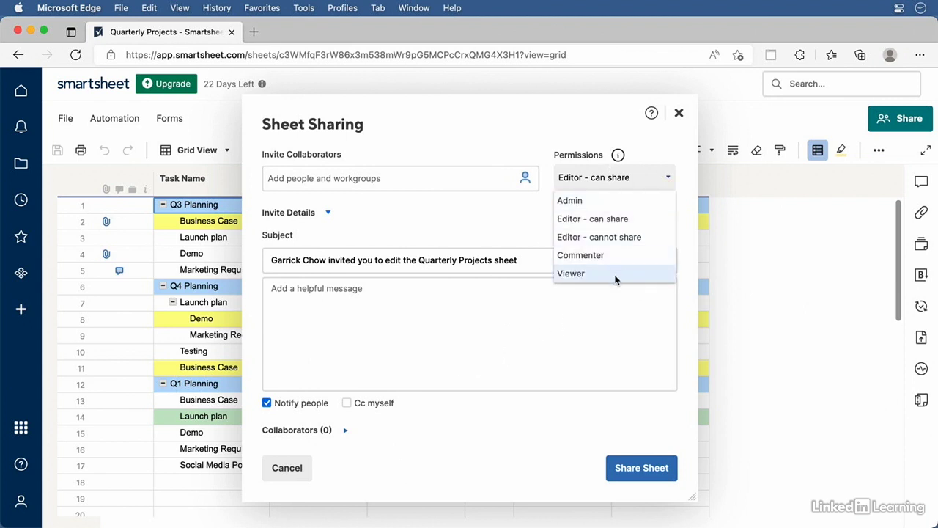
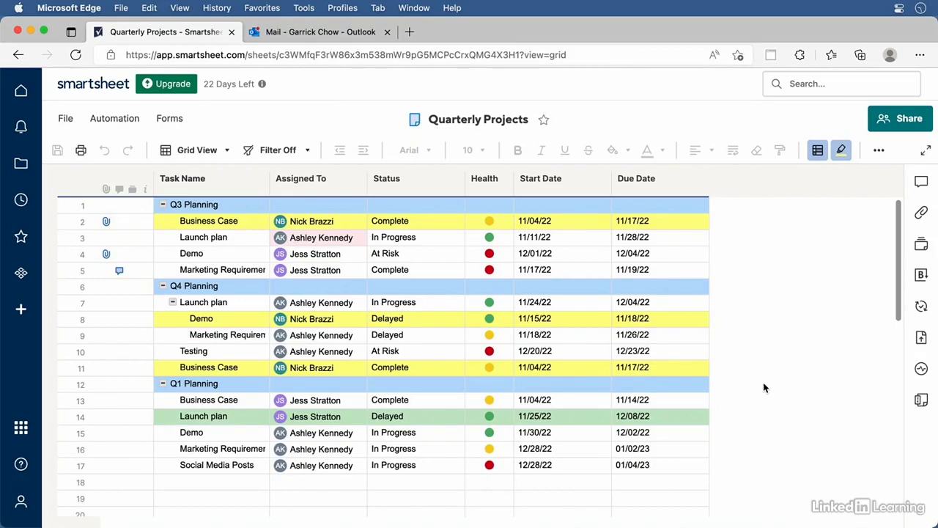
# Turn off Calendar publishing in the sheet's publish options
pyautogui.click(921, 338)
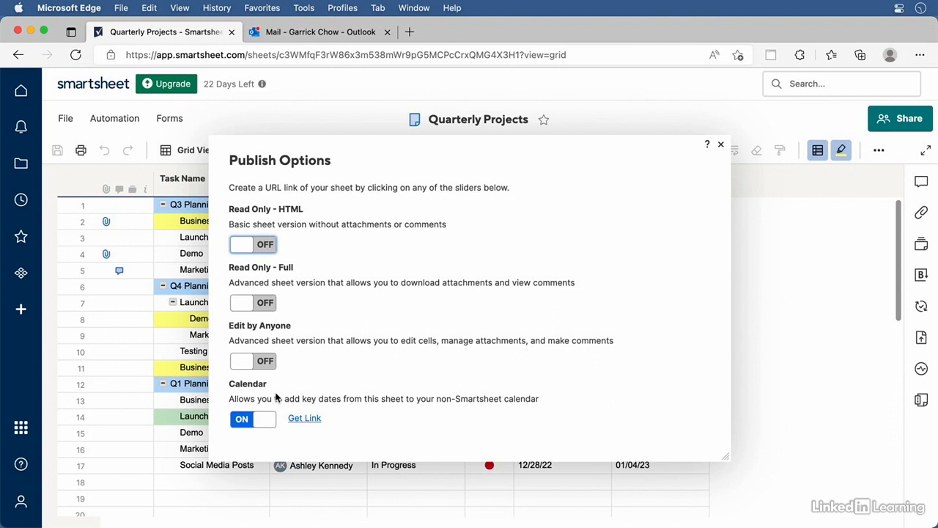
pyautogui.click(242, 422)
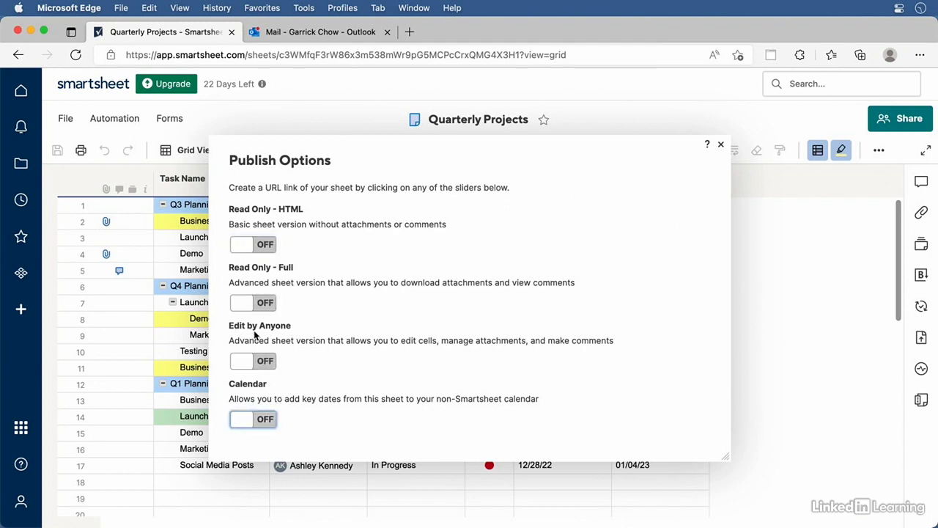
# Publish the sheet as Read Only – Full with Card as the default view
pyautogui.click(264, 303)
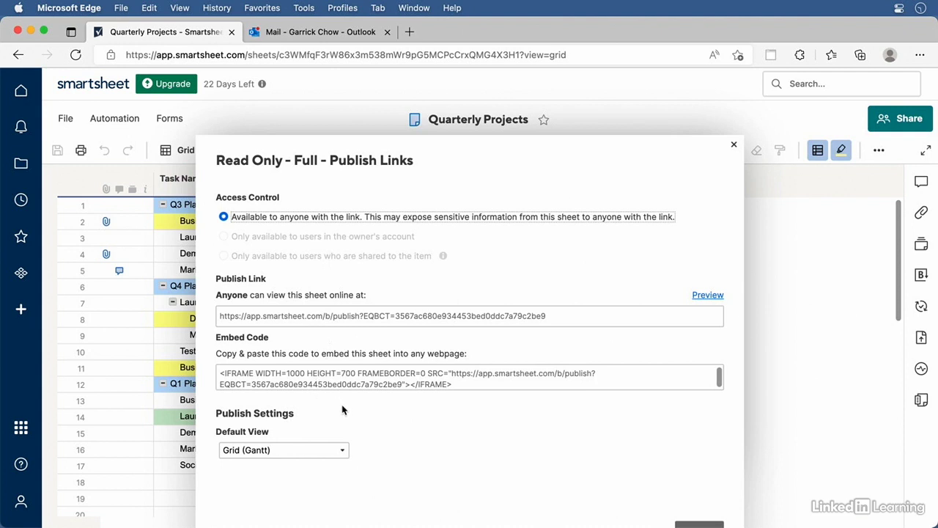
pyautogui.click(334, 450)
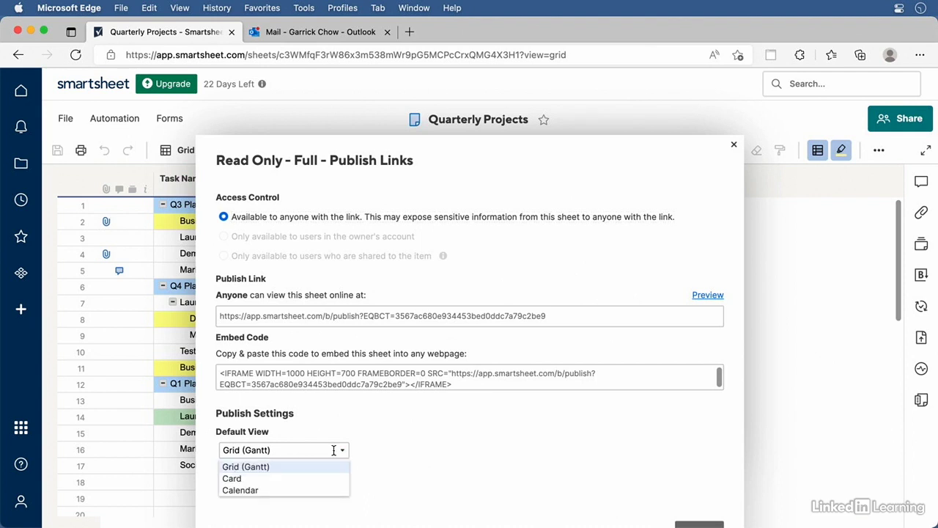
pyautogui.click(236, 479)
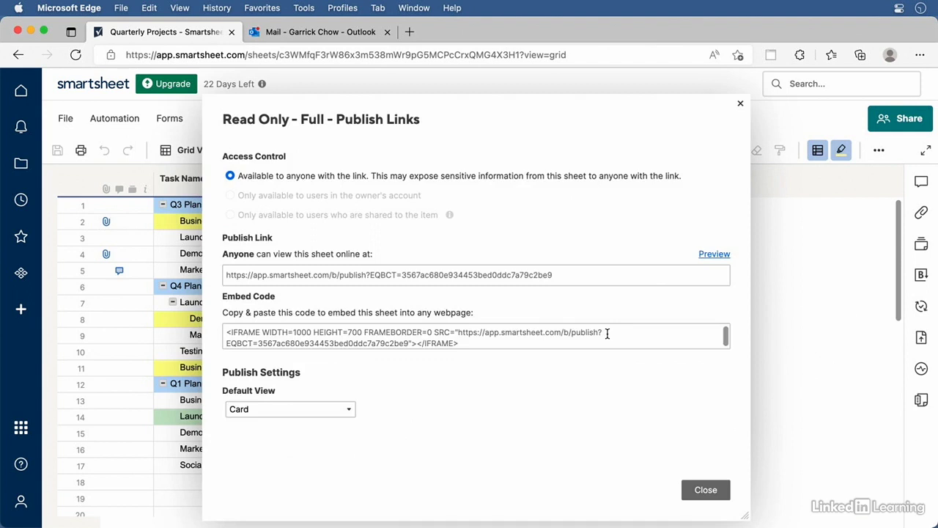
pyautogui.click(714, 255)
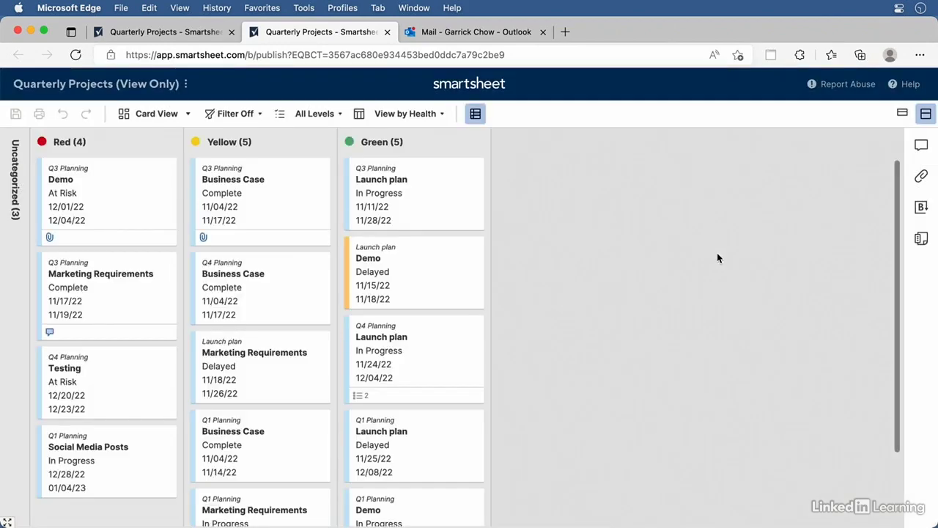
pyautogui.press('super+w')
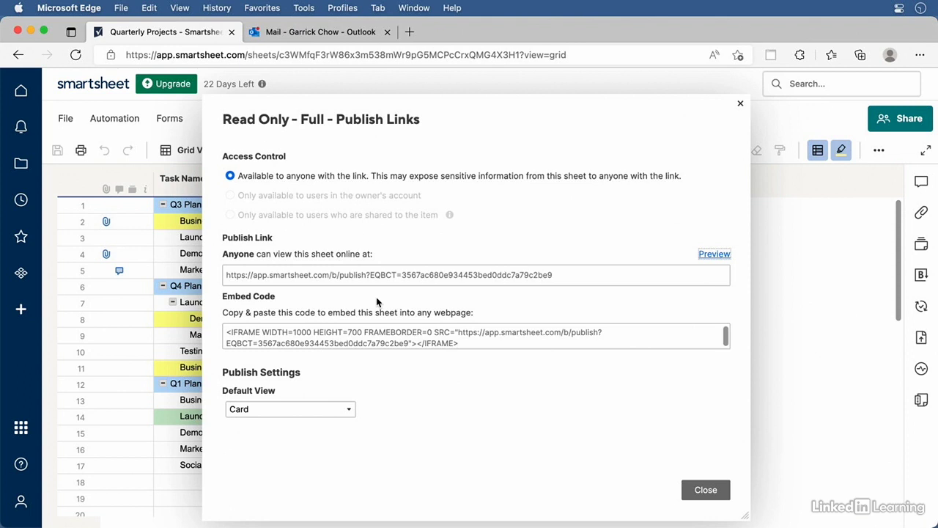
# Close the Read Only – Full publish links dialog
pyautogui.click(779, 372)
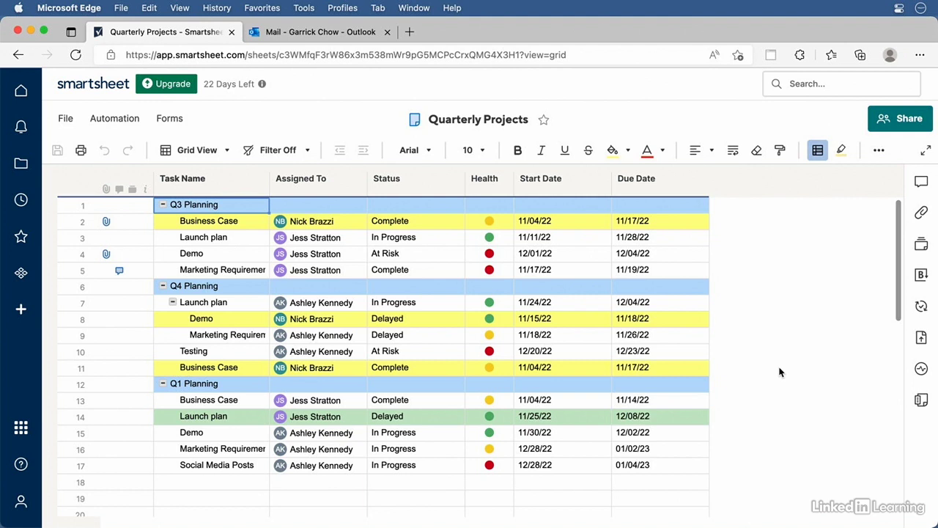
# Invite two colleagues to the sheet with Editor – can share permission
pyautogui.click(905, 122)
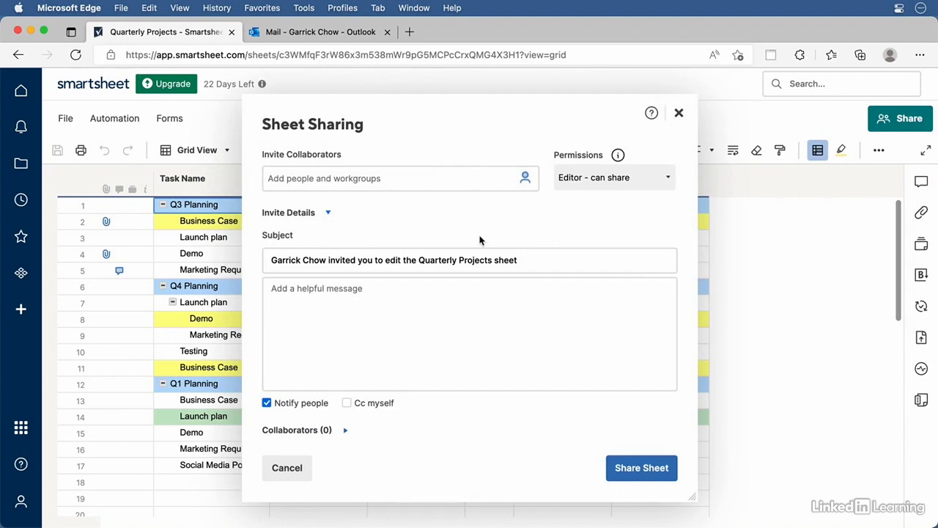
pyautogui.write('jess')
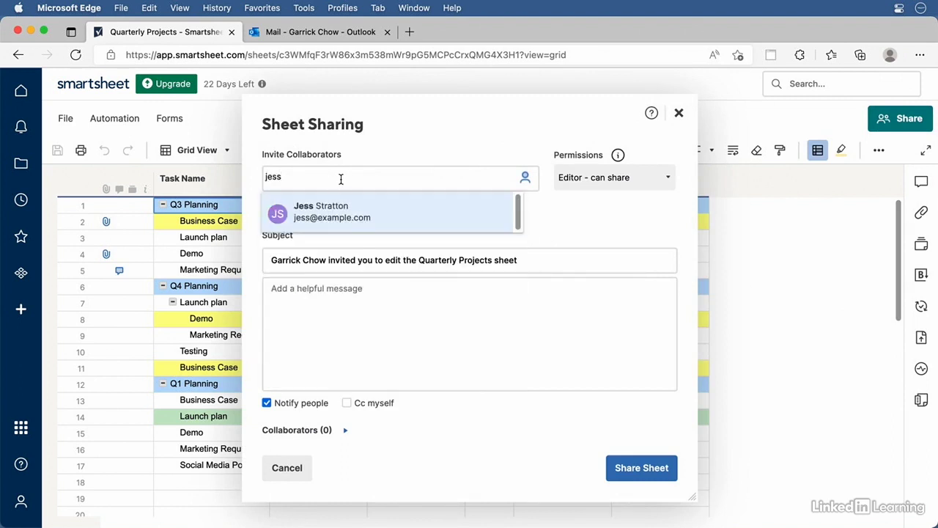
pyautogui.click(328, 214)
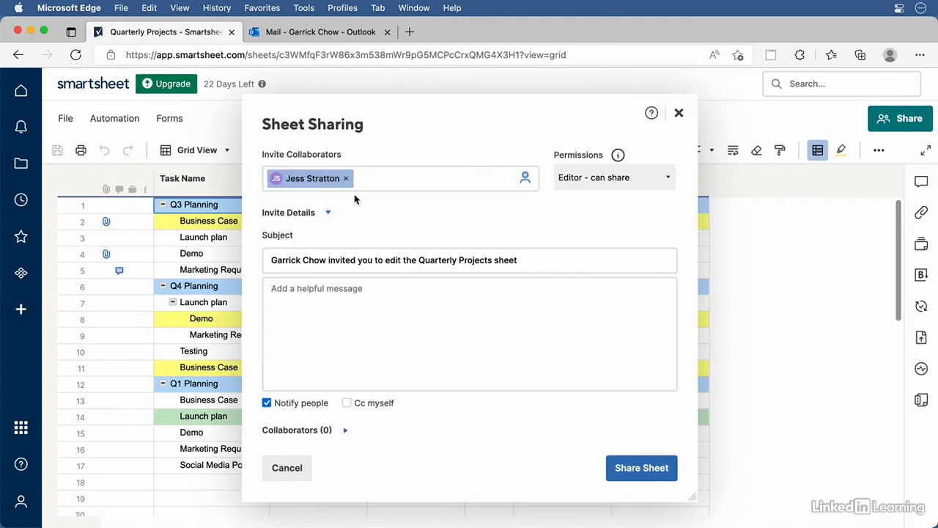
pyautogui.write('nick')
pyautogui.click(347, 208)
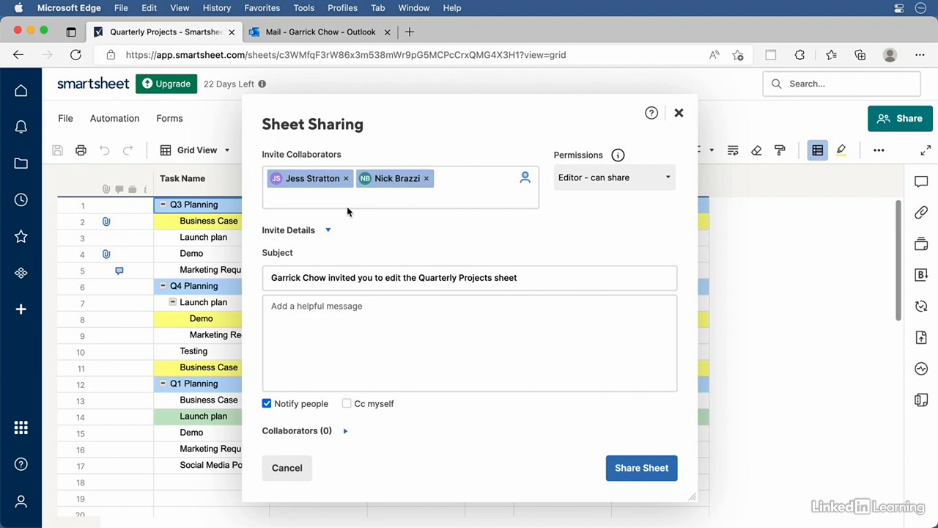
pyautogui.click(599, 176)
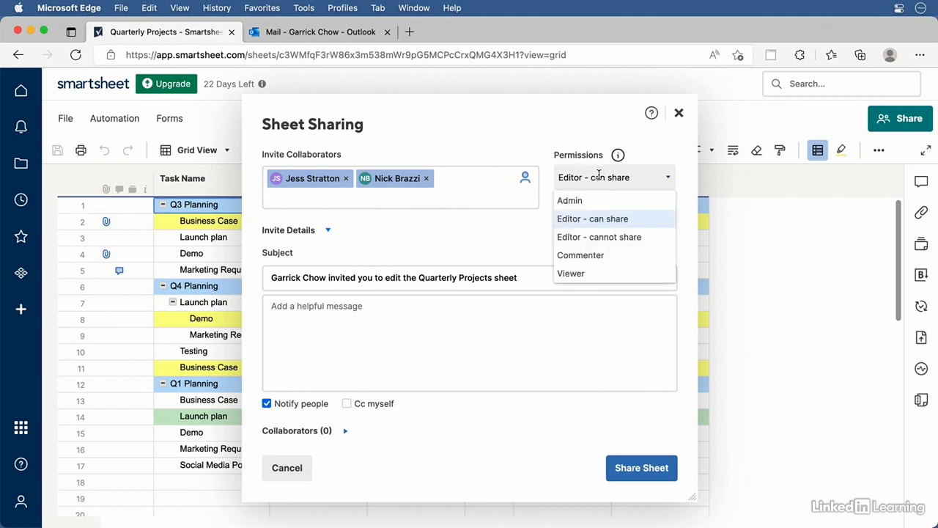
pyautogui.click(618, 218)
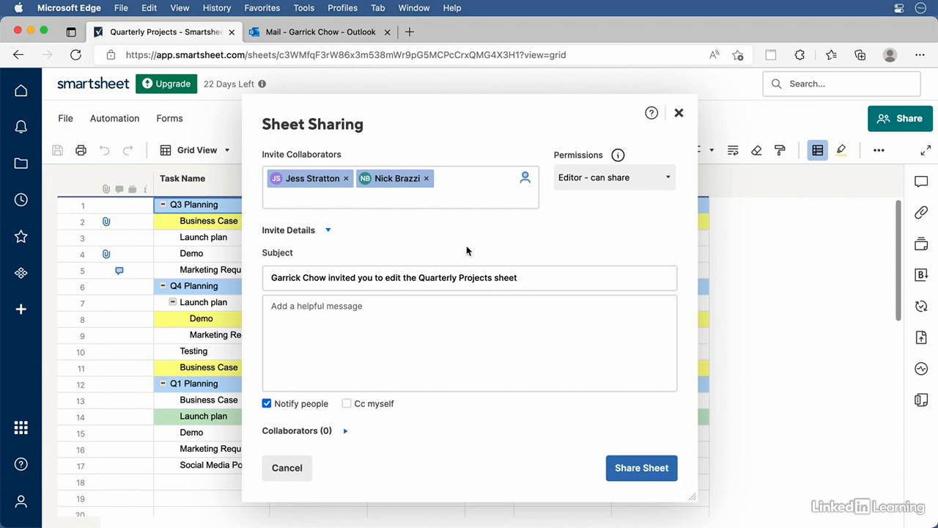
# Reword the subject with 'planning', add message 'Please update your task status weekly.', Cc myself, and share
pyautogui.doubleClick(350, 276)
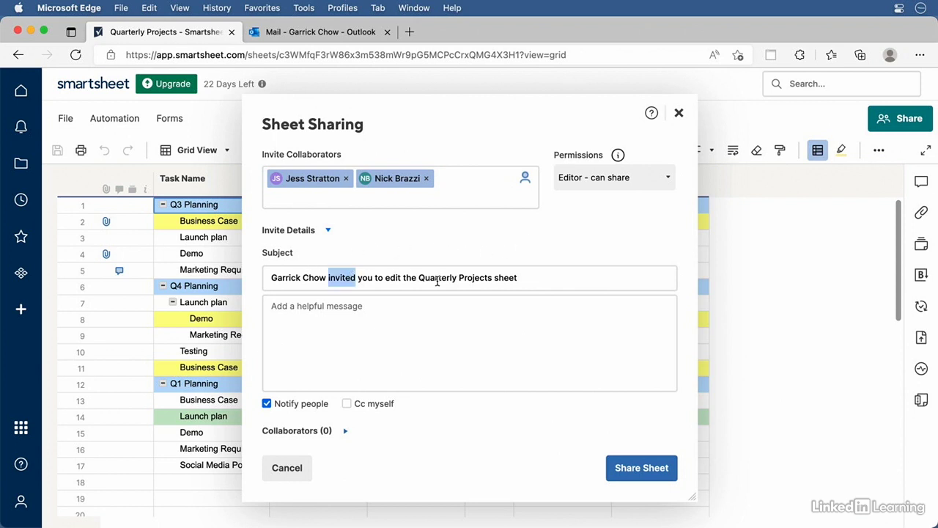
pyautogui.moveTo(420, 277); pyautogui.dragTo(225, 220)
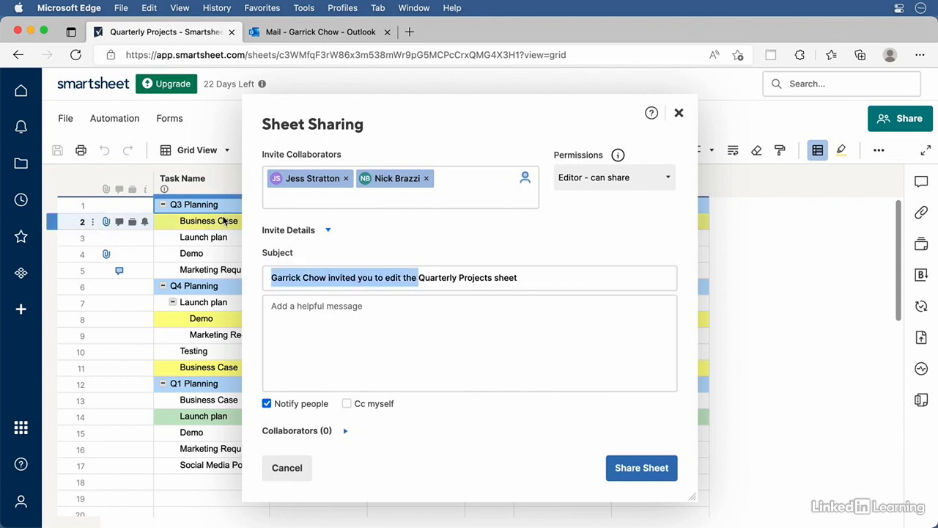
pyautogui.press('BackSpace')
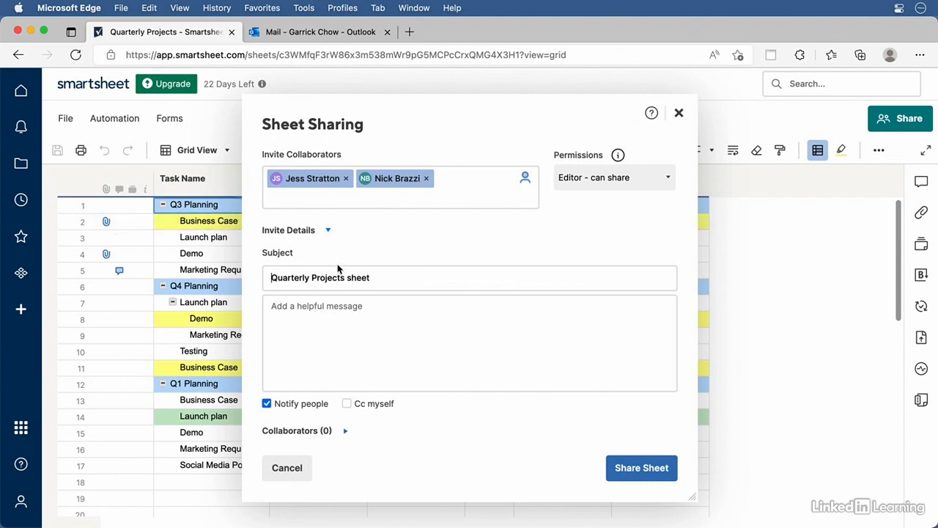
pyautogui.doubleClick(323, 277)
pyautogui.write('planning')
pyautogui.click(320, 309)
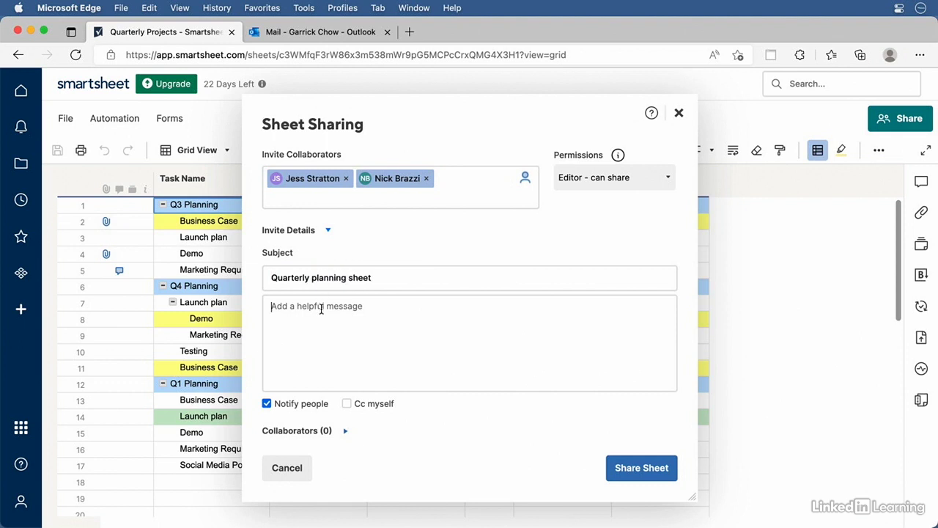
pyautogui.write('Please update your task status weekly.')
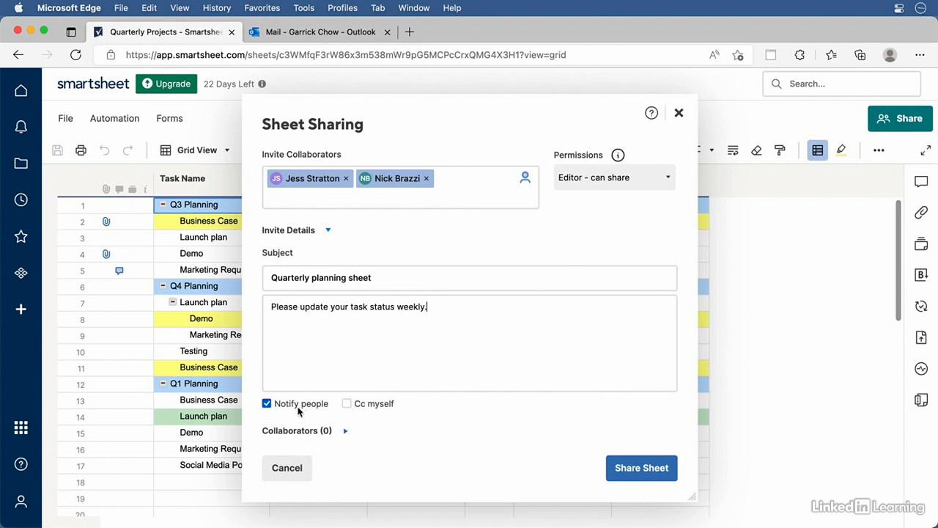
pyautogui.click(347, 404)
pyautogui.click(628, 469)
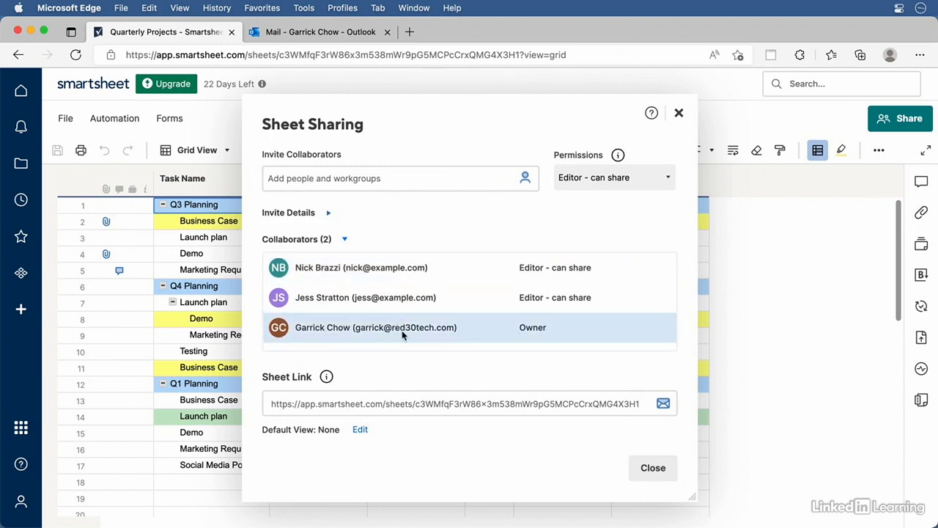
# Share the sheet with a third colleague, then close the sharing settings
pyautogui.click(326, 179)
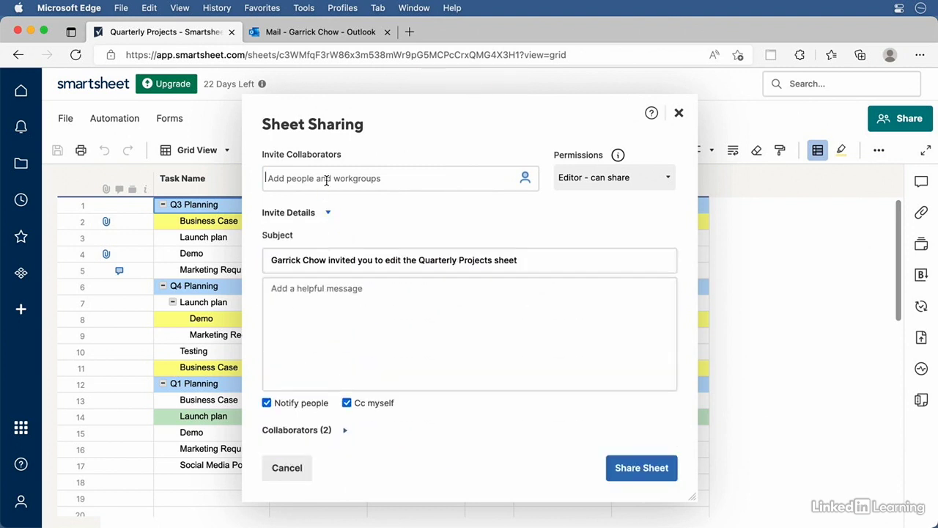
pyautogui.write('Ashl')
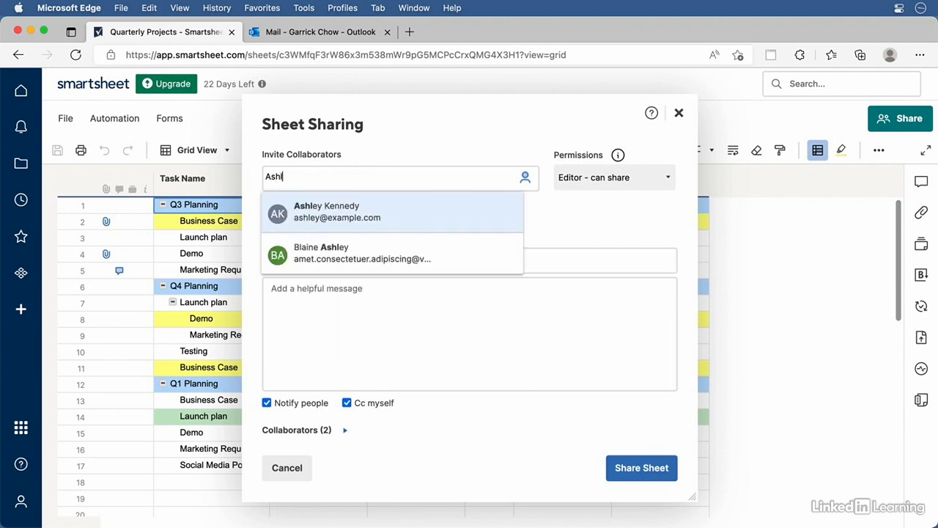
pyautogui.click(330, 209)
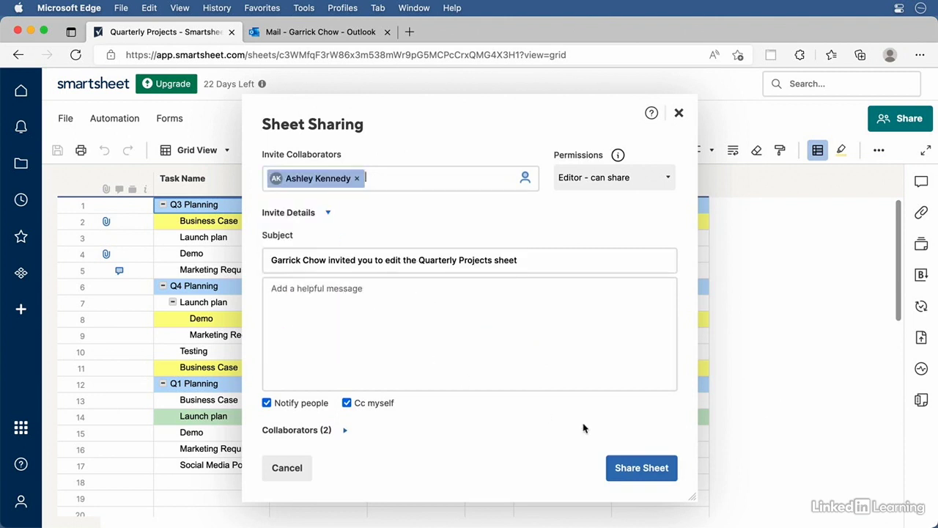
pyautogui.click(634, 470)
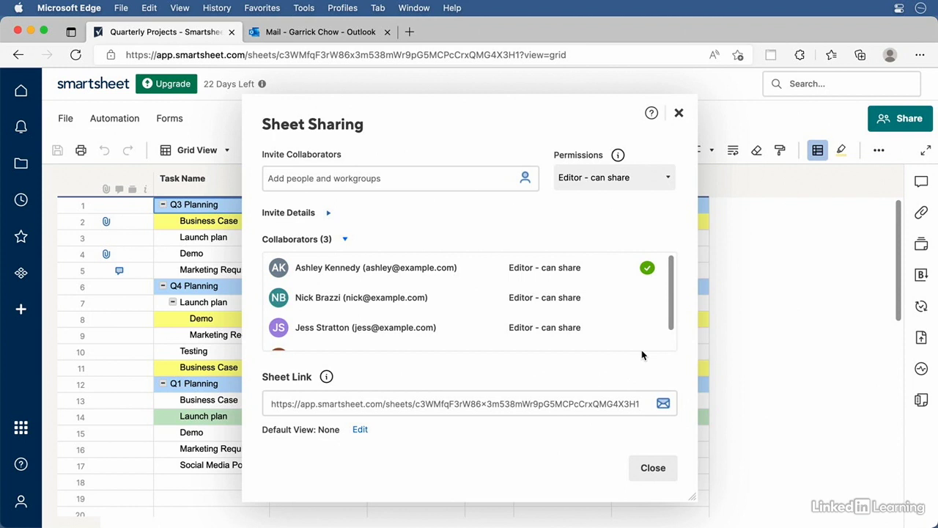
pyautogui.click(662, 469)
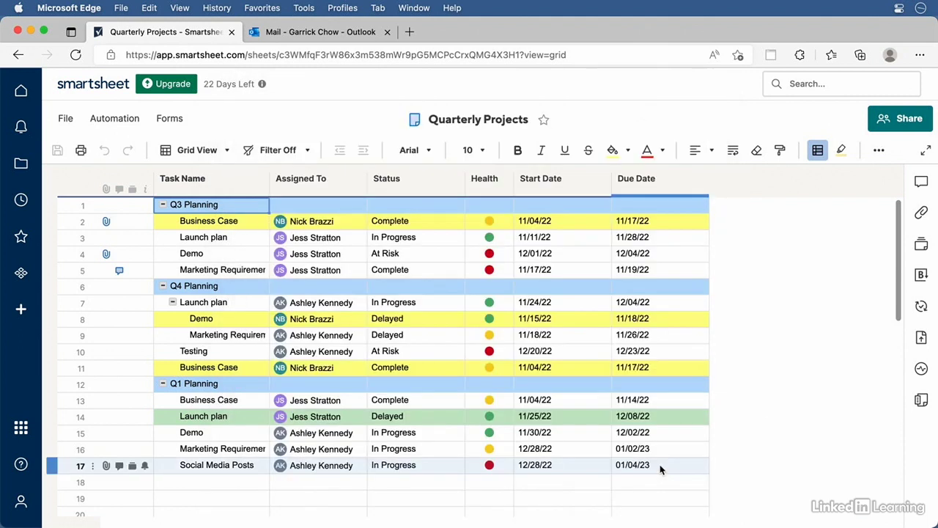
# Turn on Highlight Changes for the last Hour in light pink
pyautogui.click(842, 151)
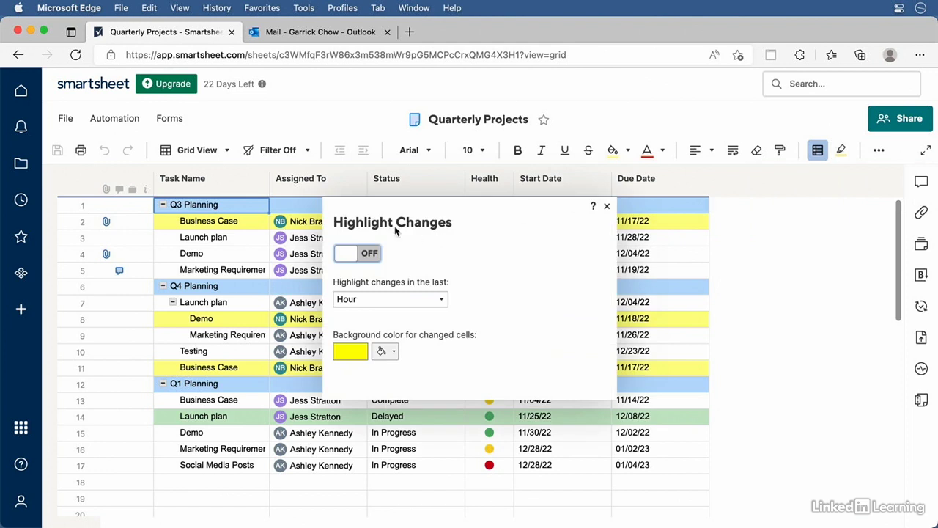
pyautogui.click(369, 255)
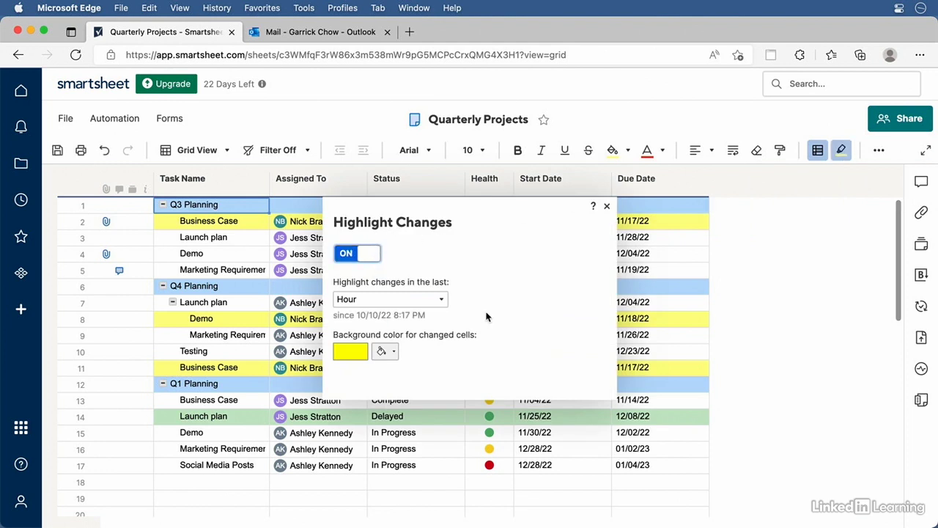
pyautogui.click(412, 300)
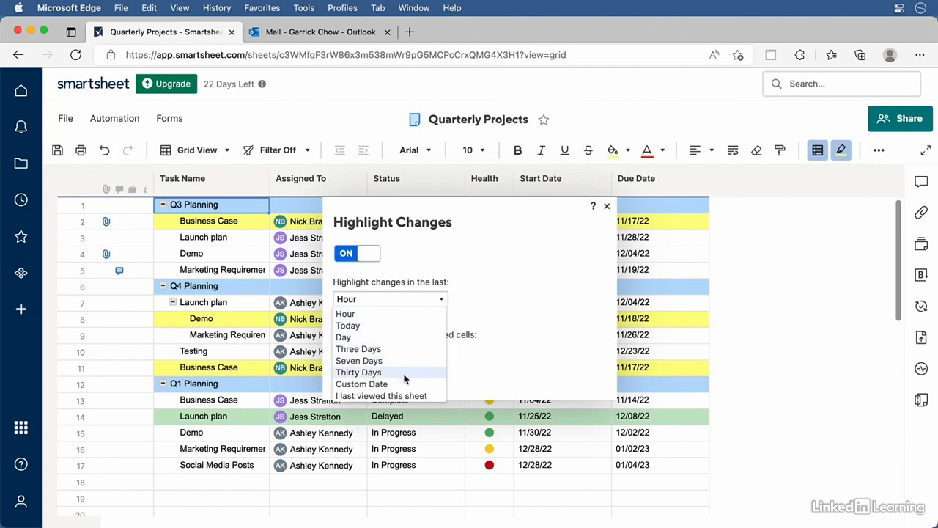
pyautogui.click(391, 313)
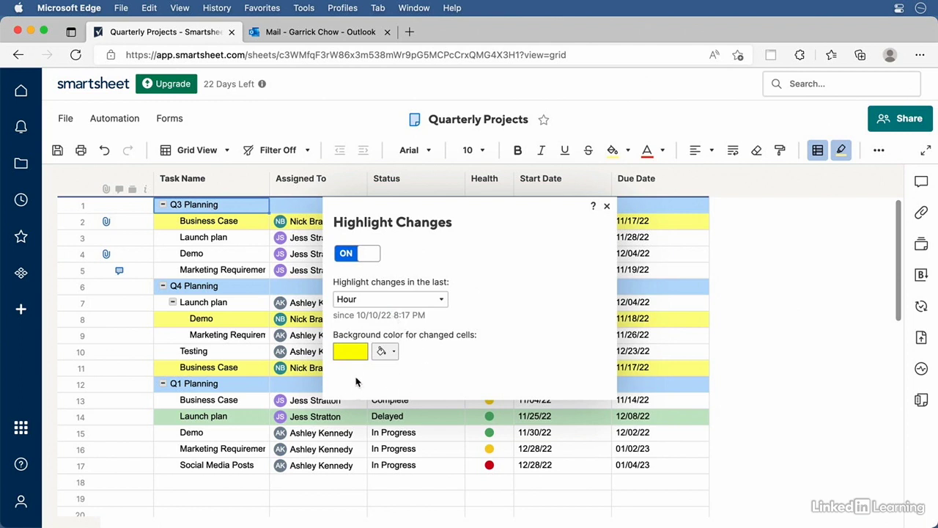
pyautogui.click(382, 352)
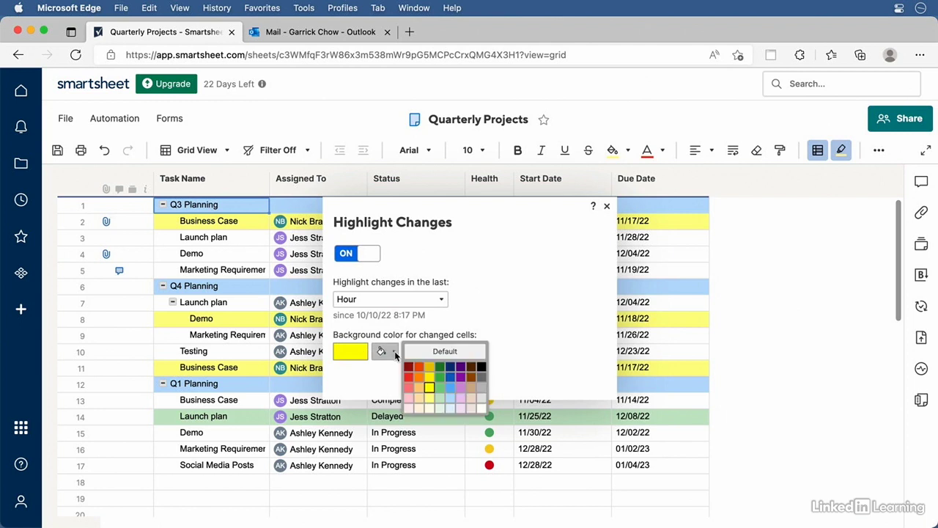
pyautogui.click(408, 412)
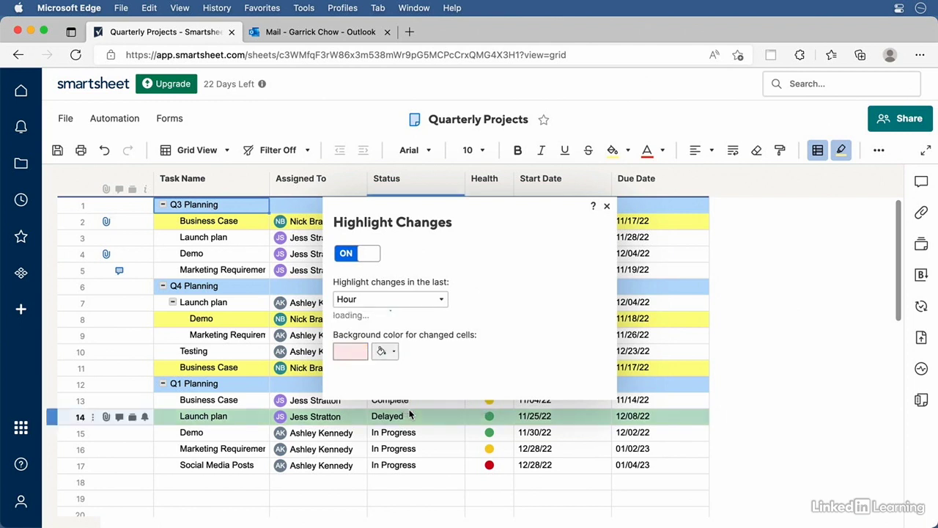
pyautogui.click(607, 206)
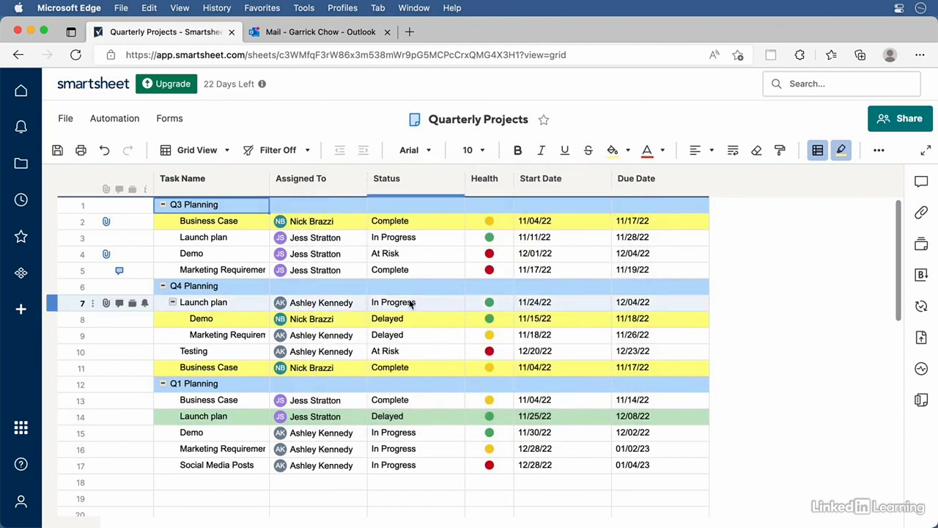
# Reassign row 3's Q3 Launch plan task to another collaborator in Assigned To
pyautogui.click(358, 238)
pyautogui.click(358, 239)
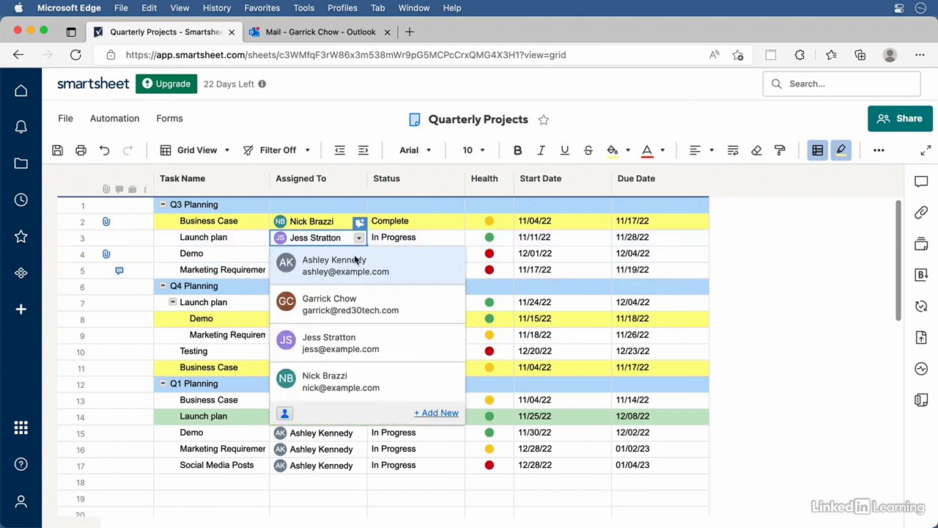
pyautogui.click(349, 266)
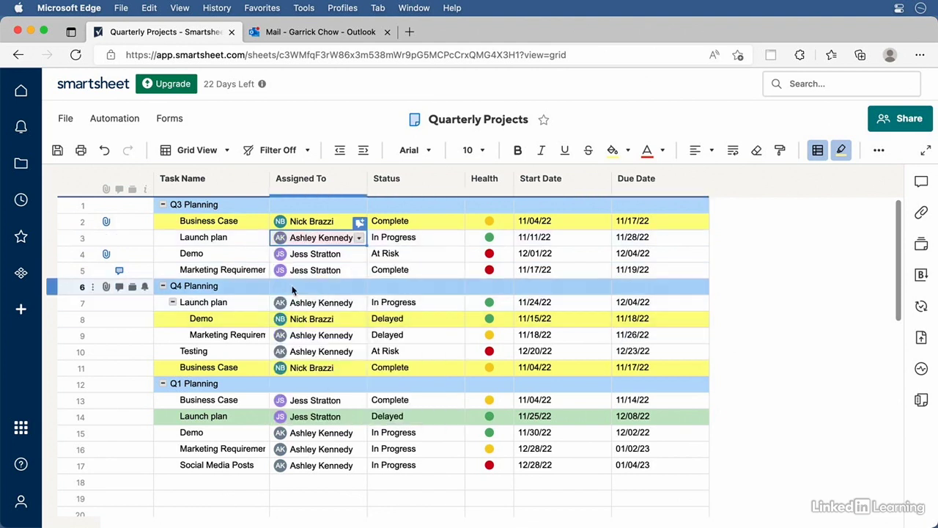
pyautogui.moveTo(330, 253)
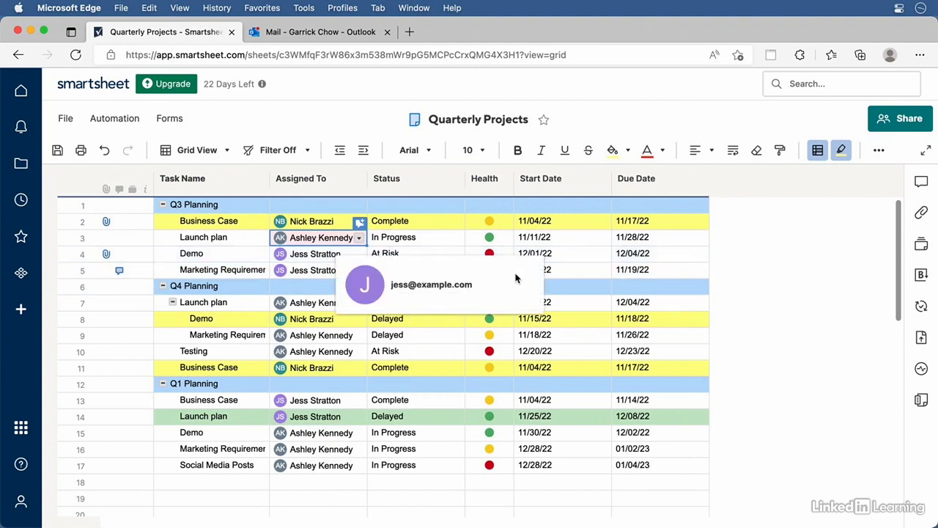
pyautogui.click(822, 366)
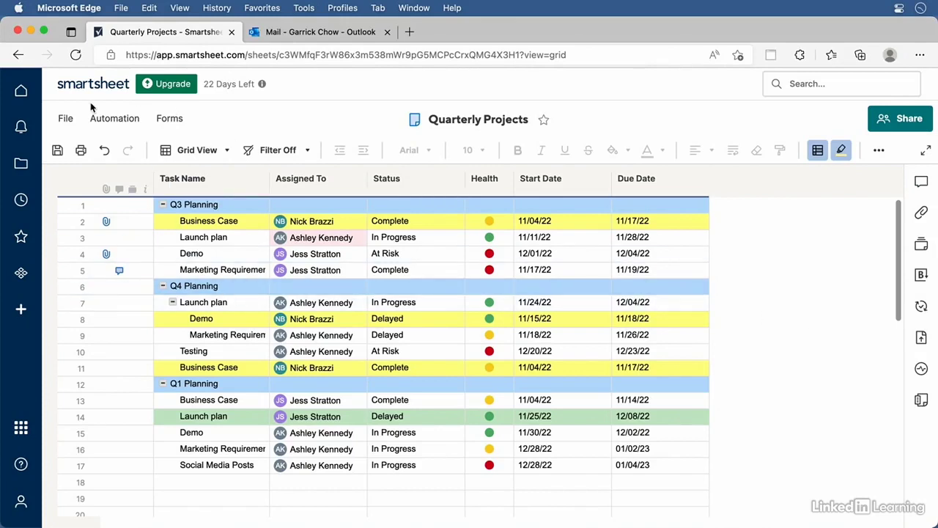
pyautogui.click(68, 119)
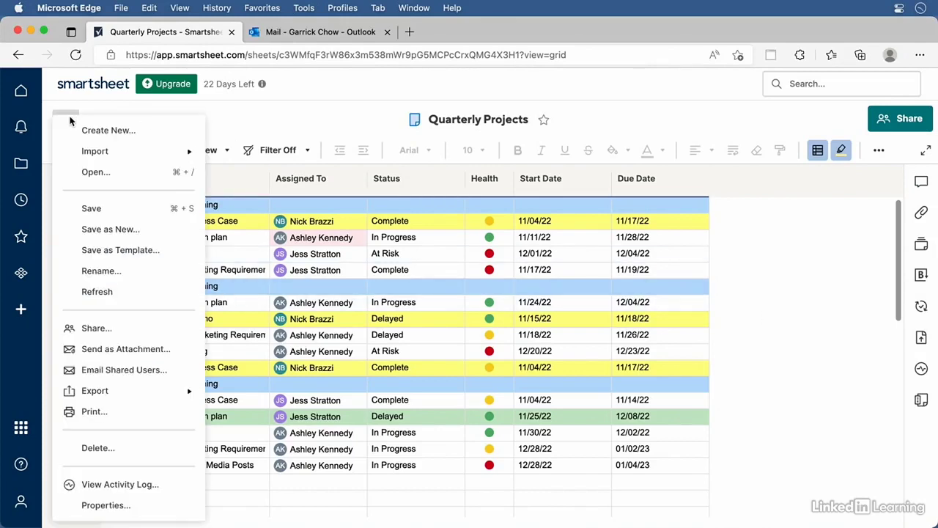
# Address a Send as Attachment email to a collaborator and open its PDF options
pyautogui.press('super+s')
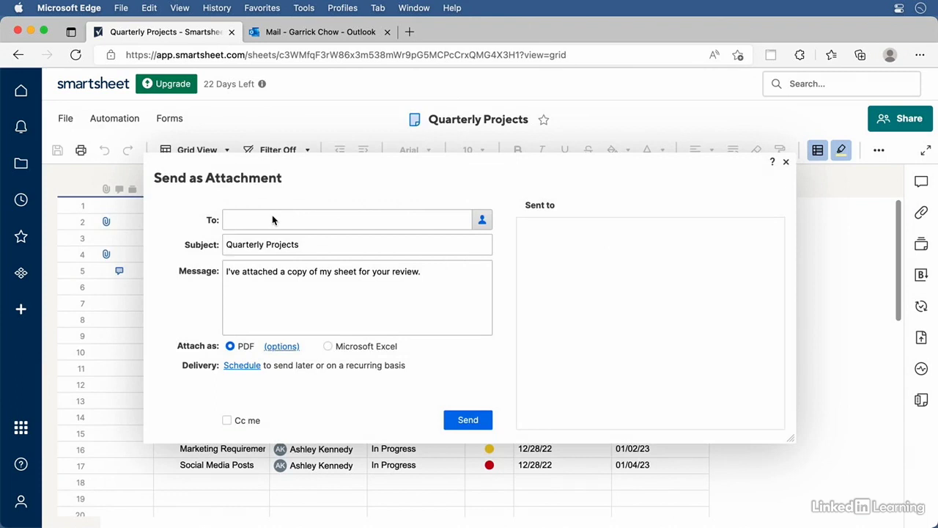
pyautogui.click(273, 220)
pyautogui.write('ashley')
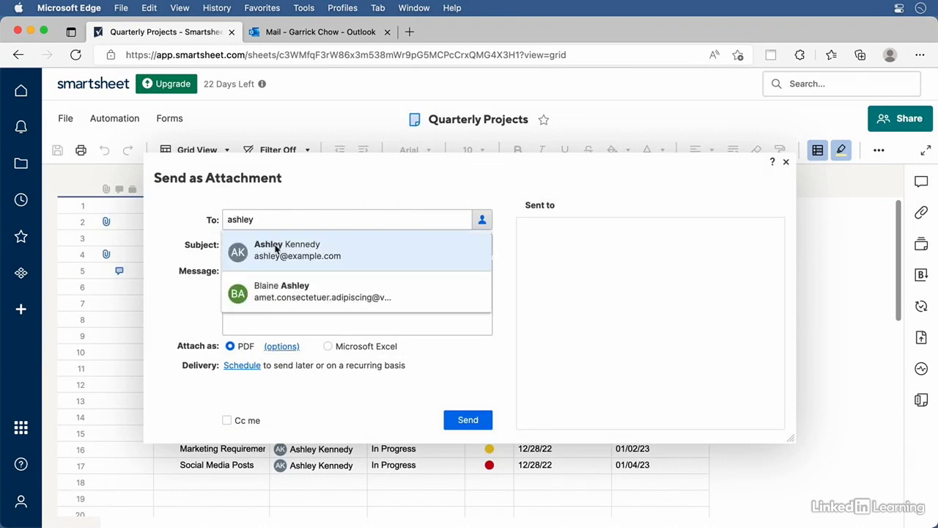
pyautogui.click(272, 249)
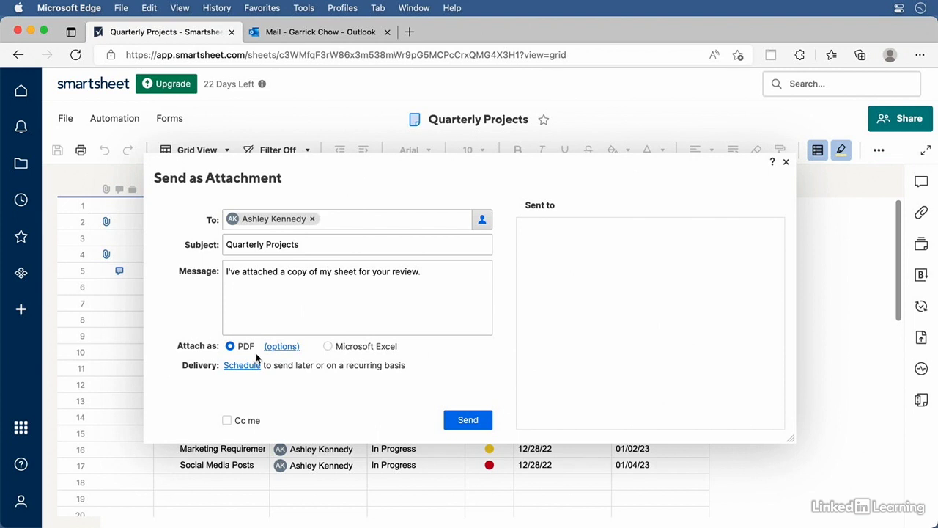
pyautogui.click(282, 347)
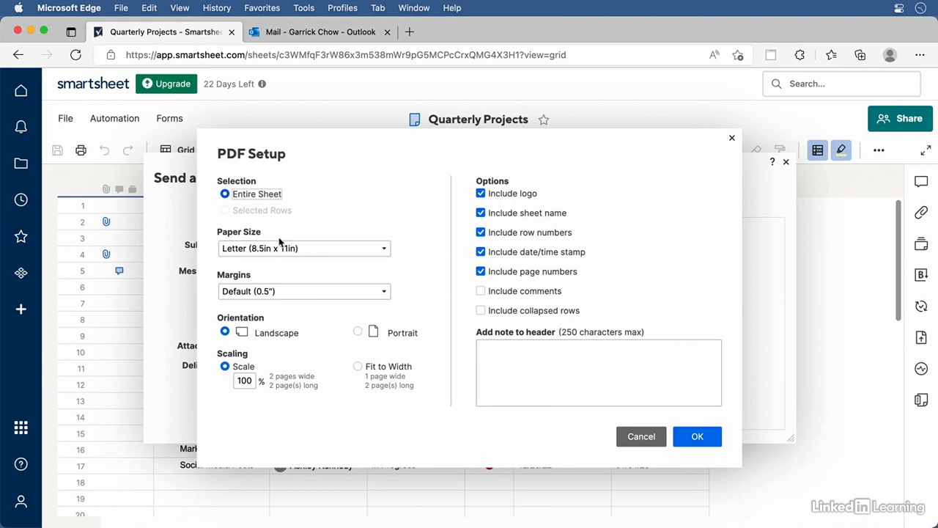
# Keep Letter paper size in PDF Setup, accept it, and open delivery scheduling
pyautogui.click(387, 249)
pyautogui.click(380, 250)
pyautogui.click(398, 235)
pyautogui.click(696, 437)
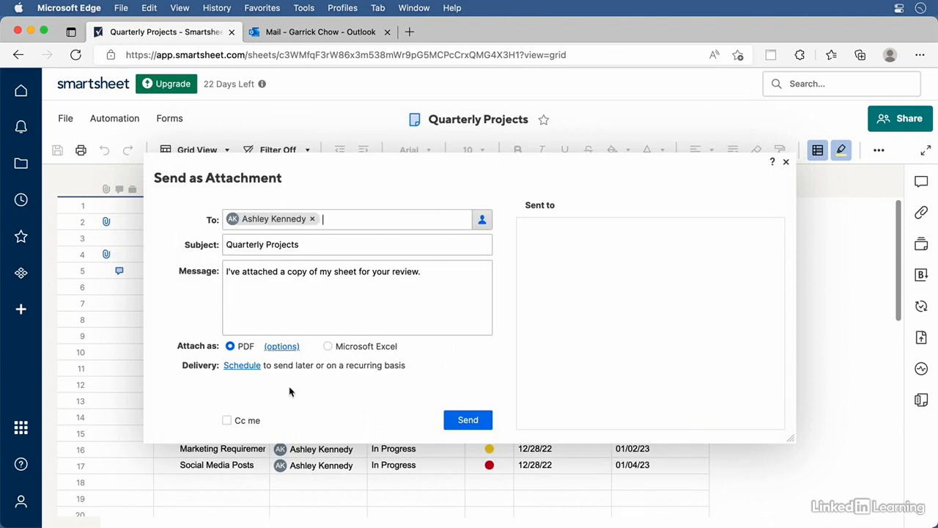
pyautogui.click(244, 366)
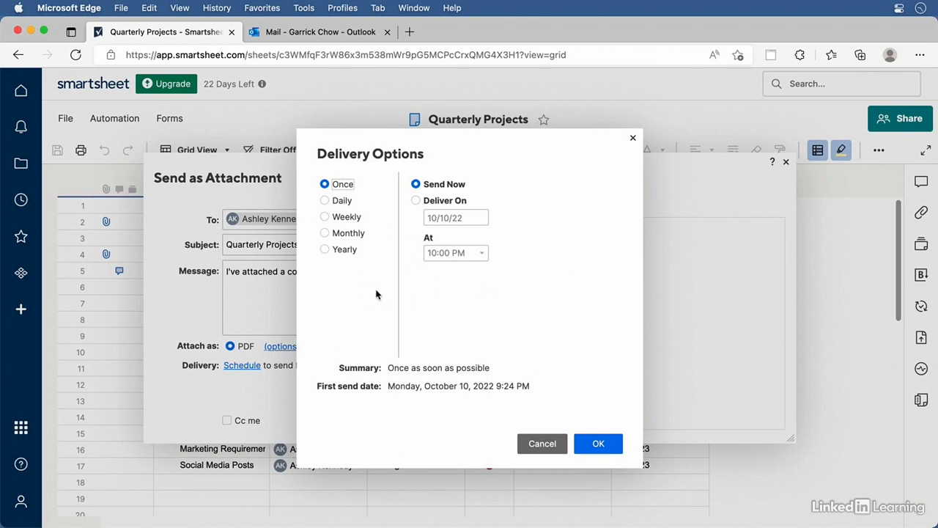
# Set delivery to Once, tick Cc me, and send the Quarterly Projects PDF email
pyautogui.click(326, 217)
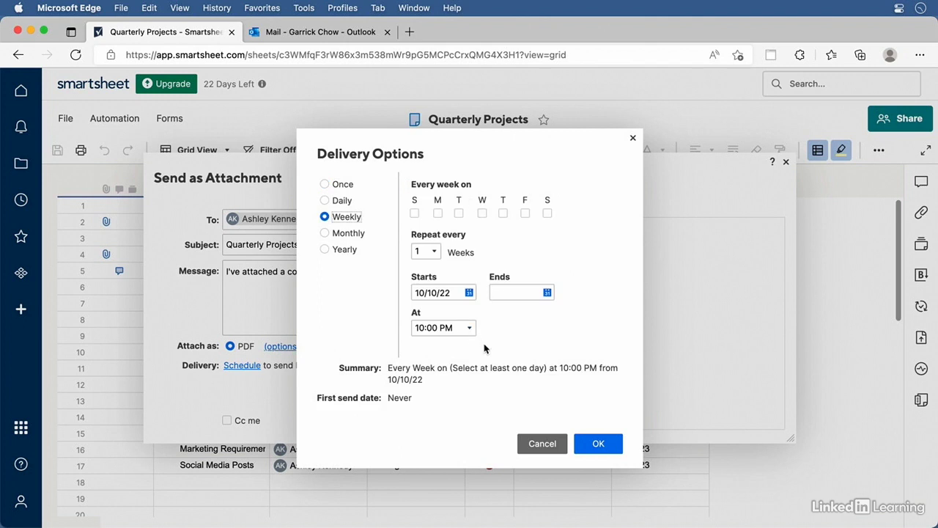
pyautogui.click(325, 185)
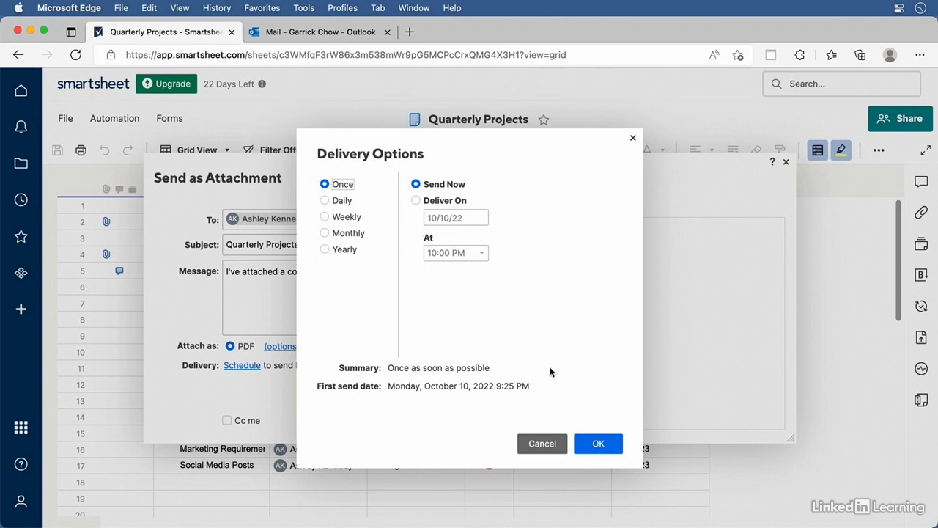
pyautogui.click(599, 444)
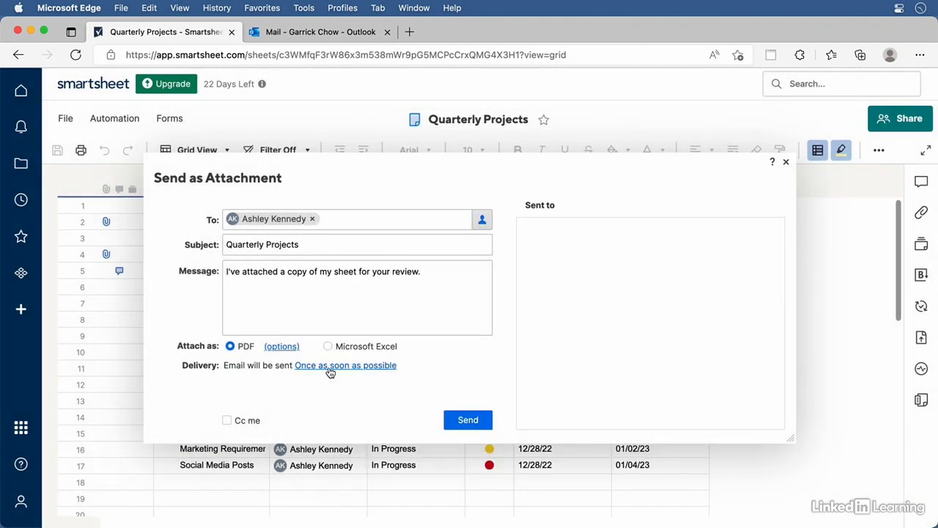
pyautogui.click(227, 421)
pyautogui.click(464, 423)
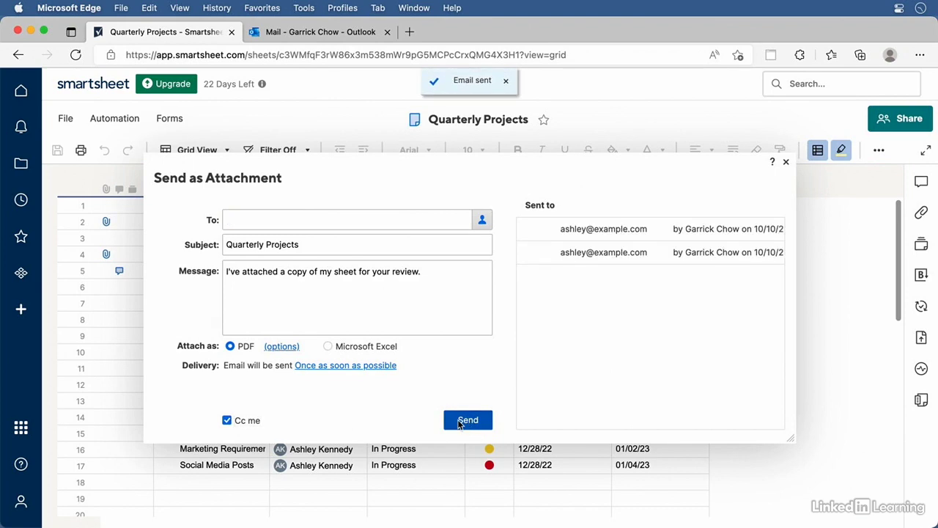
pyautogui.click(329, 34)
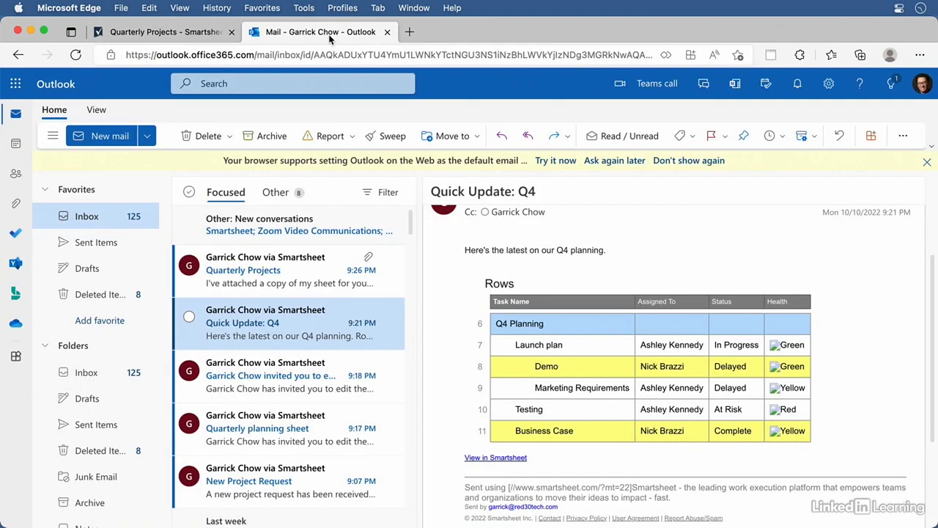
# Open the Quarterly Projects email in Outlook and preview its Quarterly Projects.pdf attachment
pyautogui.click(291, 278)
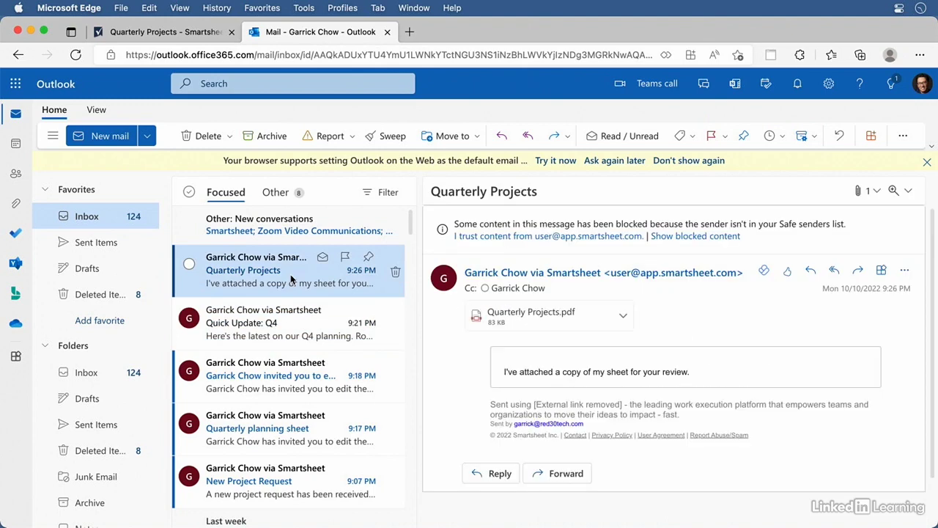
pyautogui.click(498, 323)
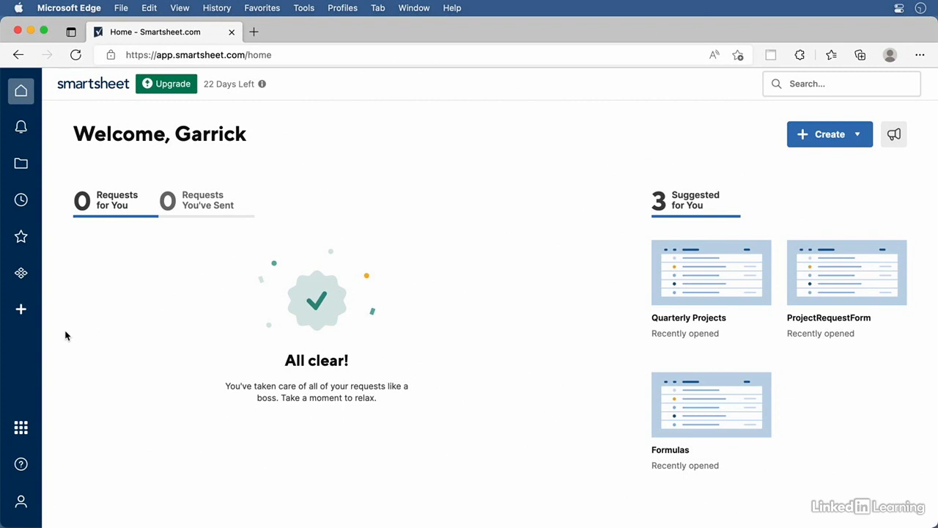
# Go to Browse > Workspaces to see the still-empty workspaces list
pyautogui.click(23, 165)
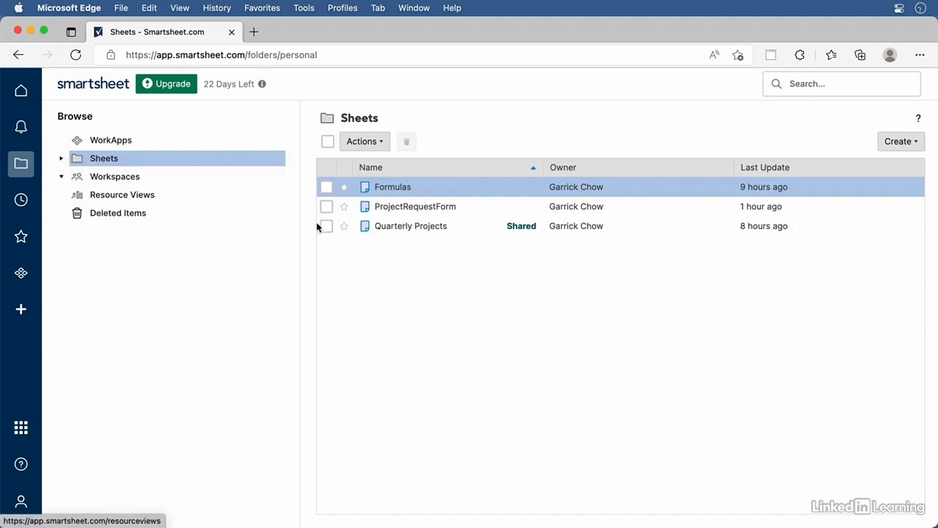
pyautogui.click(134, 182)
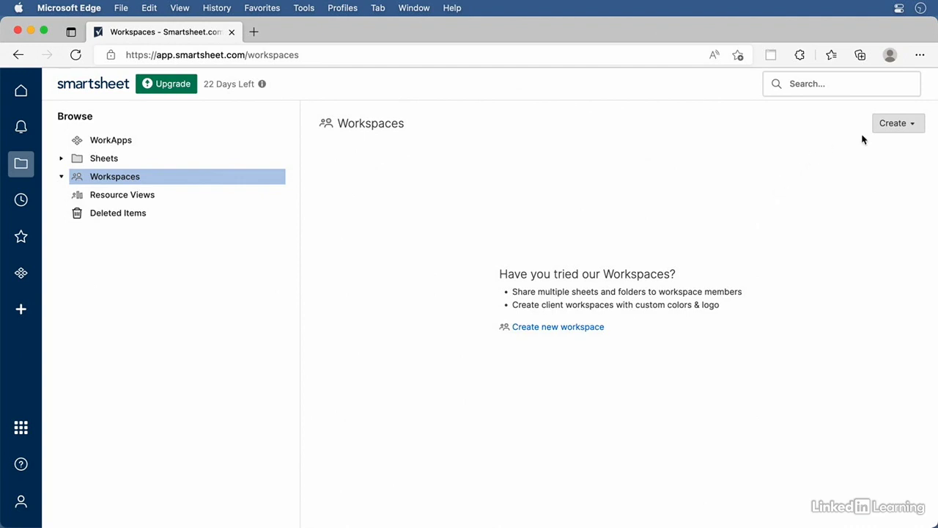
# Create a new workspace from the Create menu and name it 'Q3-Q4 Projects'
pyautogui.click(892, 125)
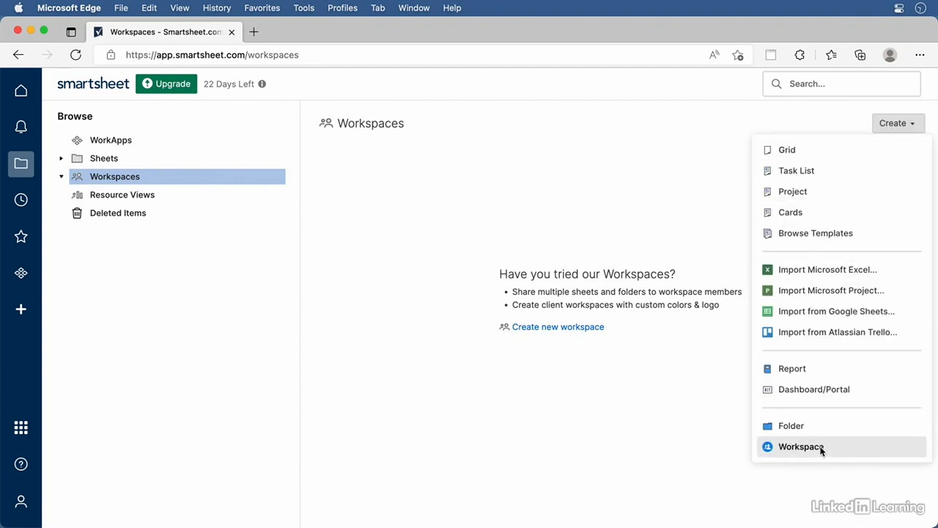
pyautogui.click(801, 446)
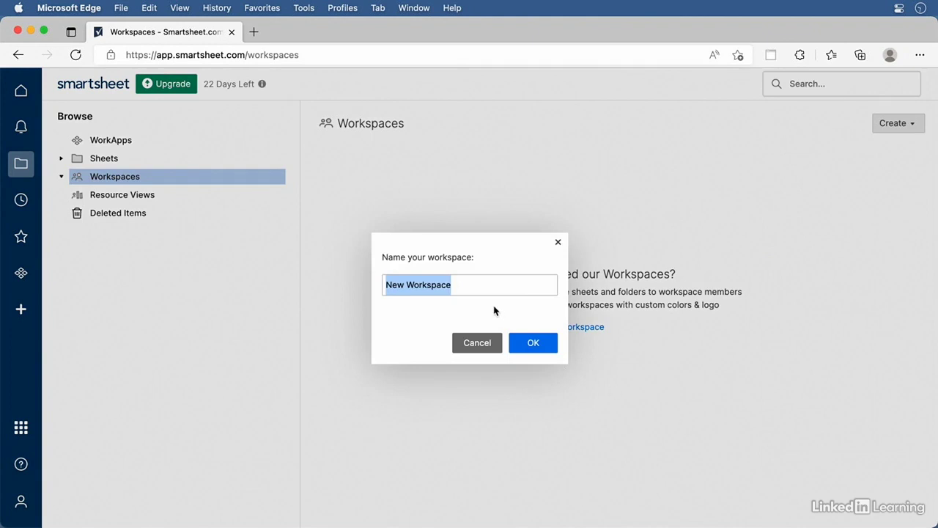
pyautogui.write('Q3')
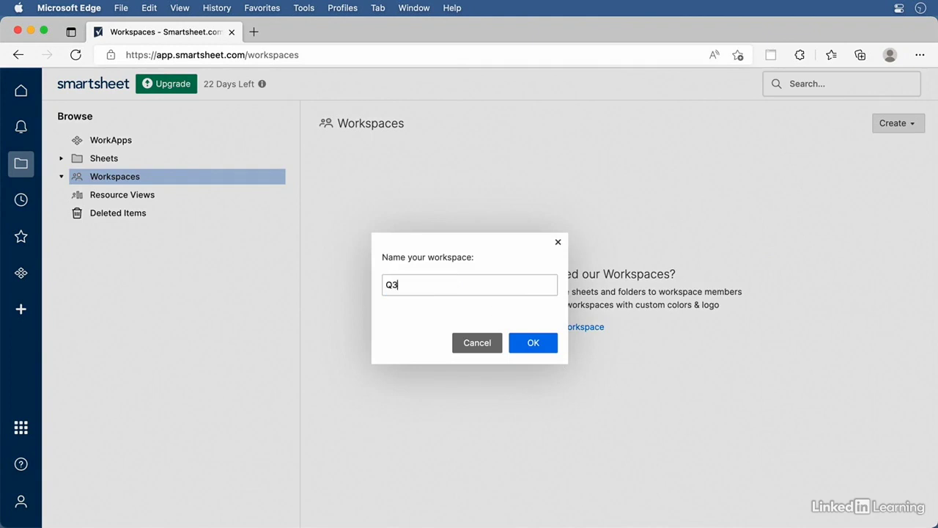
pyautogui.write('-Q4 Projects')
pyautogui.click(547, 348)
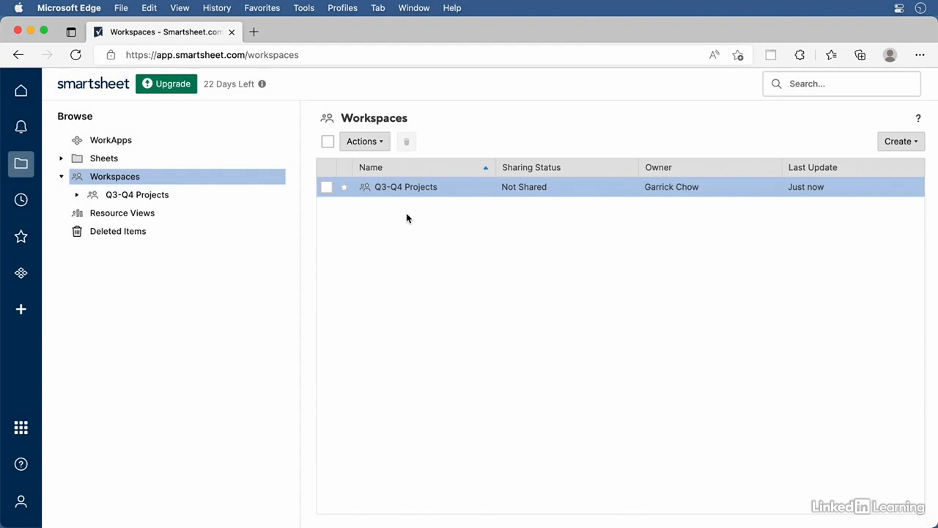
# Move the Formulas, ProjectRequestForm and Quarterly Projects sheets into Q3-Q4 Projects, then open the workspace
pyautogui.click(114, 161)
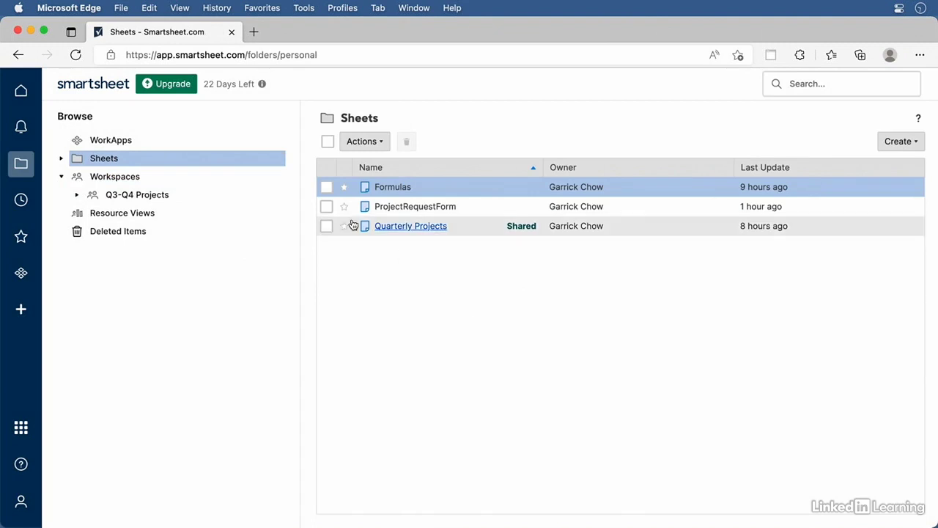
pyautogui.click(327, 188)
pyautogui.click(326, 207)
pyautogui.click(326, 226)
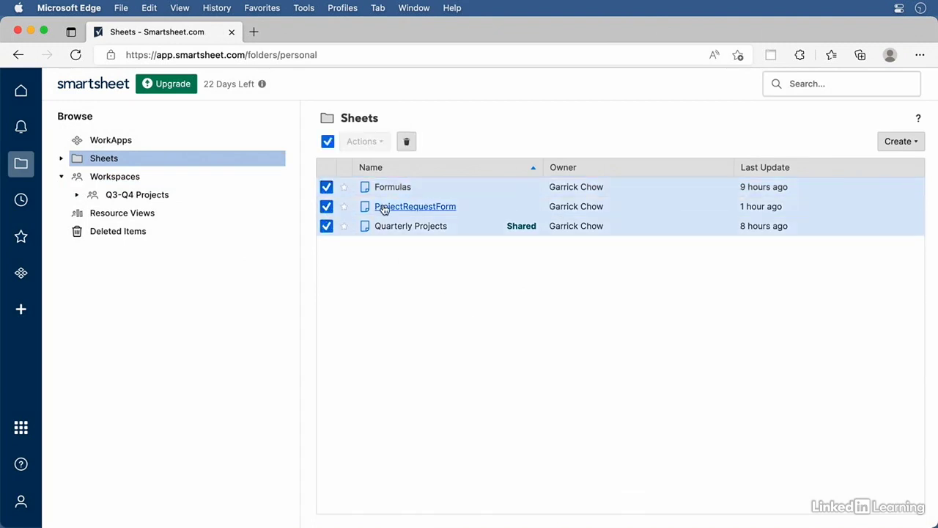
pyautogui.moveTo(452, 190); pyautogui.dragTo(152, 196)
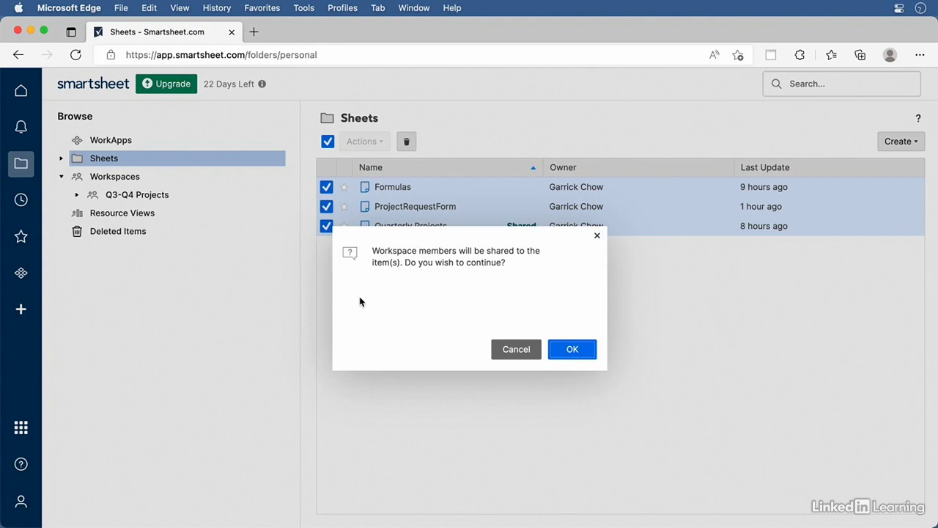
pyautogui.click(576, 352)
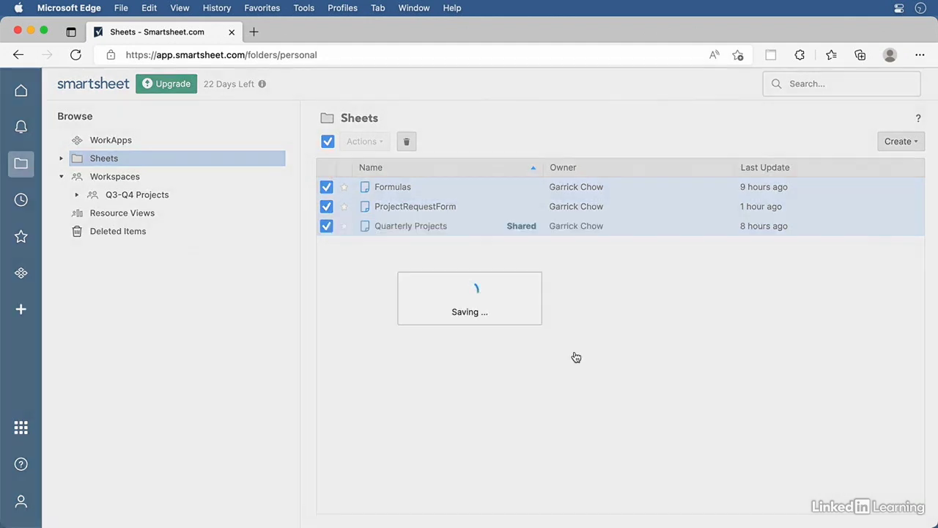
pyautogui.click(128, 197)
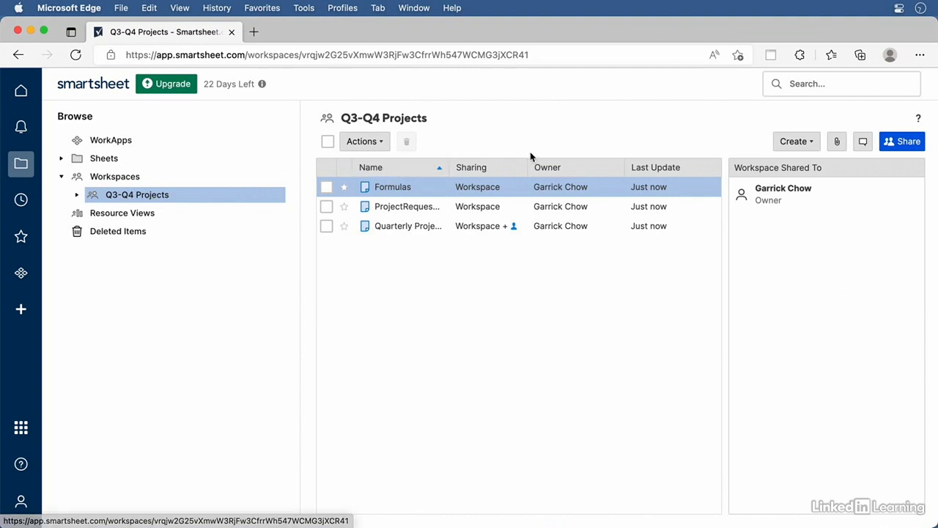
# Invite three collaborators to the Q3-Q4 Projects workspace as Editor – can share and send the invitations
pyautogui.click(907, 146)
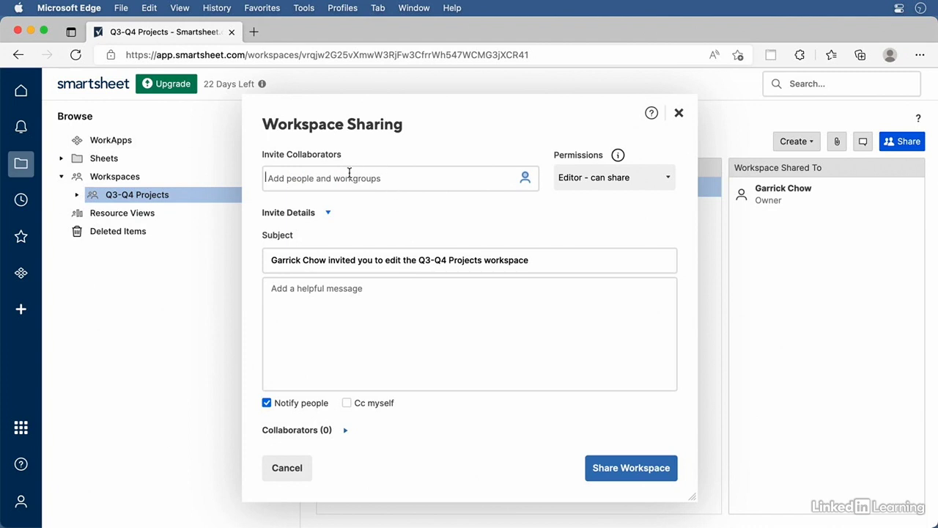
pyautogui.write('nick')
pyautogui.press('Return')
pyautogui.write('jess')
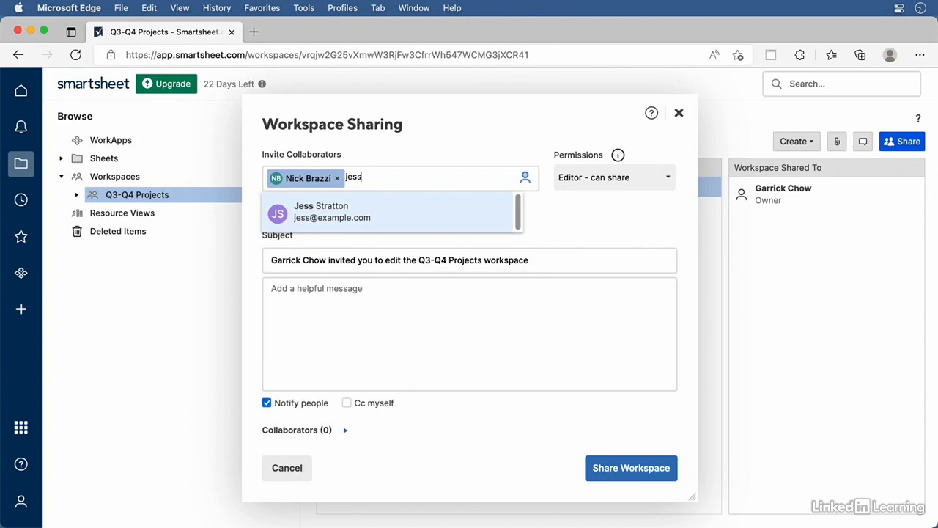
pyautogui.press('Return')
pyautogui.write('ash')
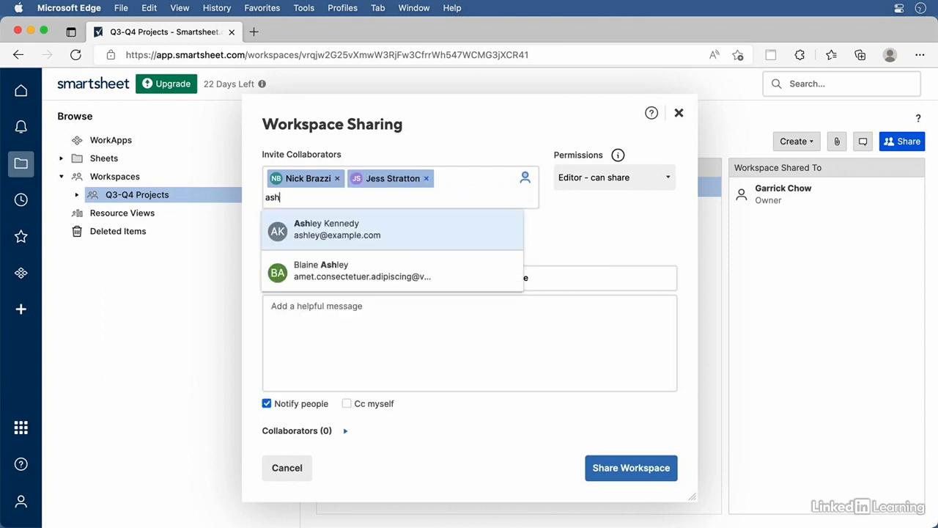
pyautogui.press('Return')
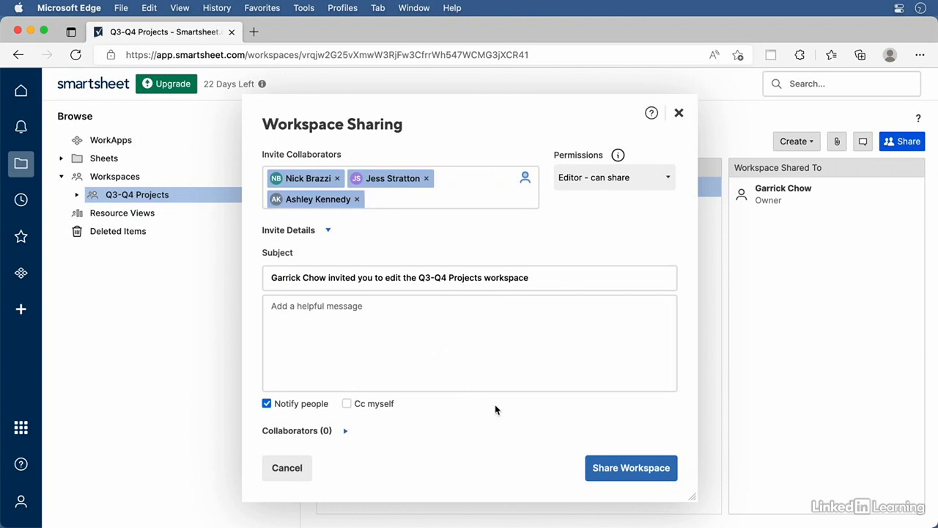
pyautogui.click(623, 469)
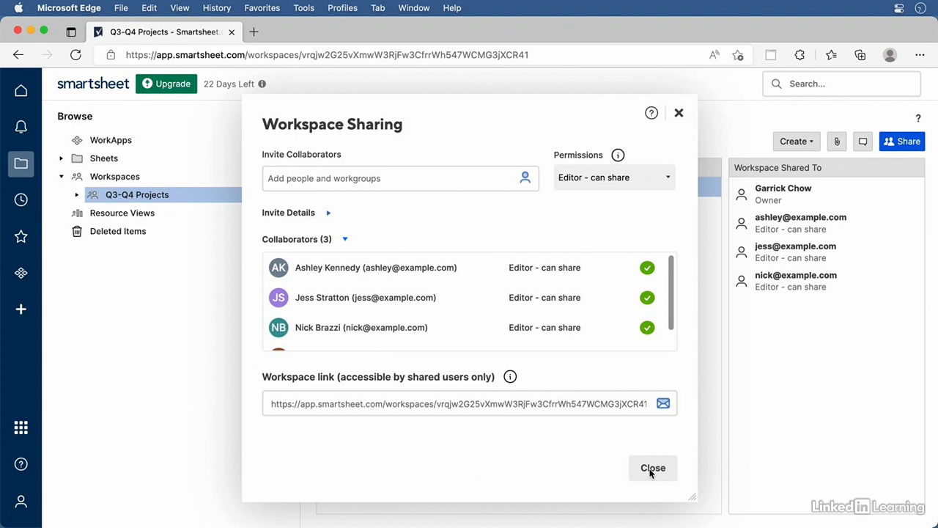
pyautogui.click(652, 469)
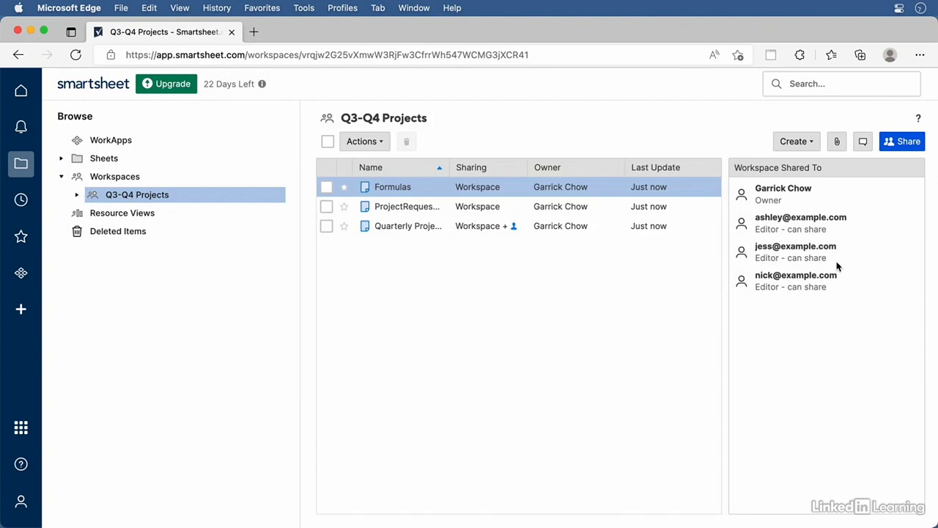
# Remove the third collaborator from the Q3-Q4 Projects workspace's sharing list
pyautogui.click(900, 142)
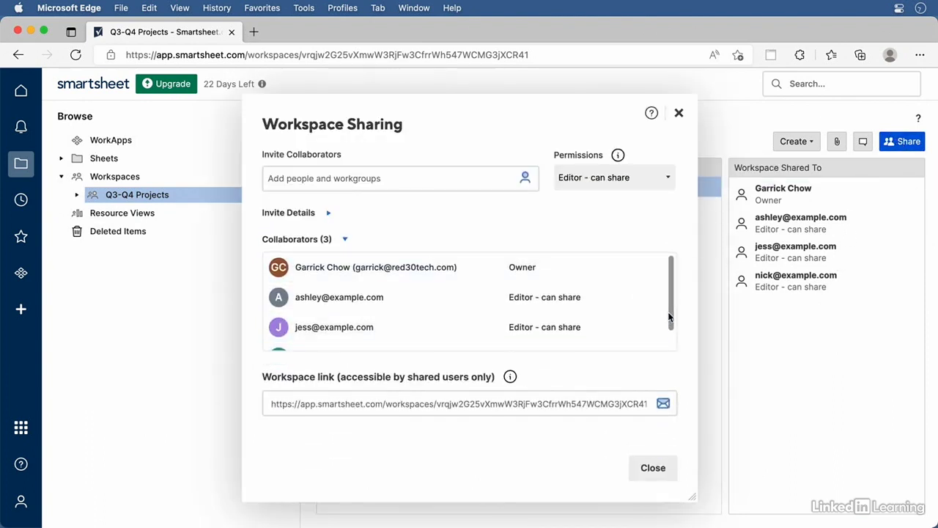
pyautogui.moveTo(670, 318); pyautogui.dragTo(670, 335)
pyautogui.click(650, 337)
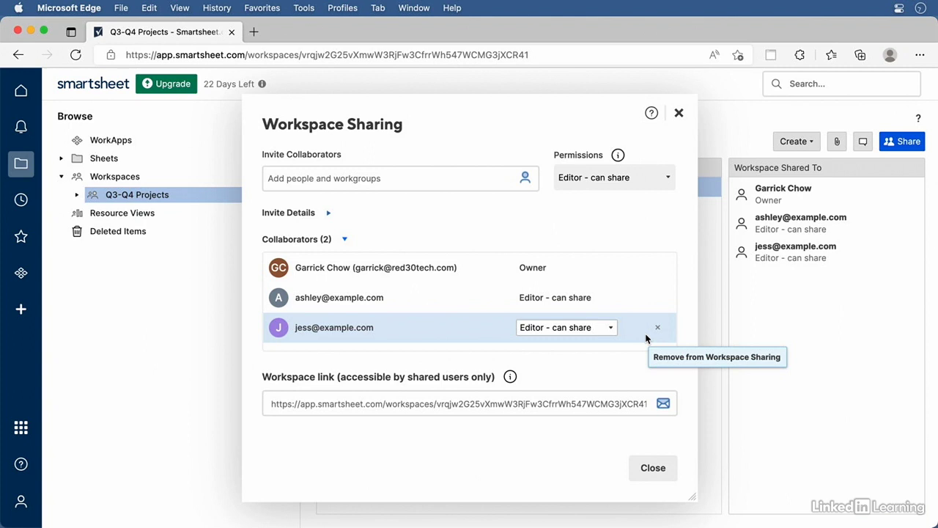
pyautogui.click(679, 113)
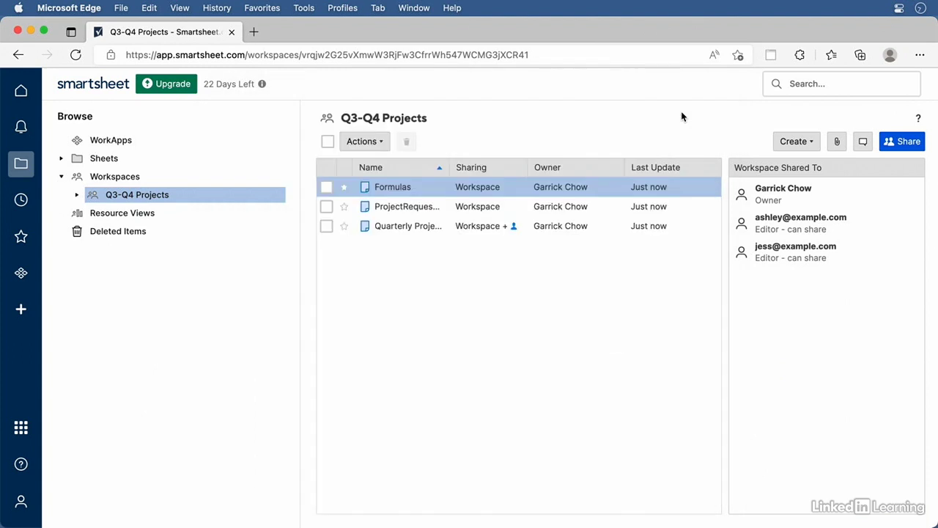
# Review who has access to the Quarterly Projects sheet through its Share option
pyautogui.rightClick(452, 230)
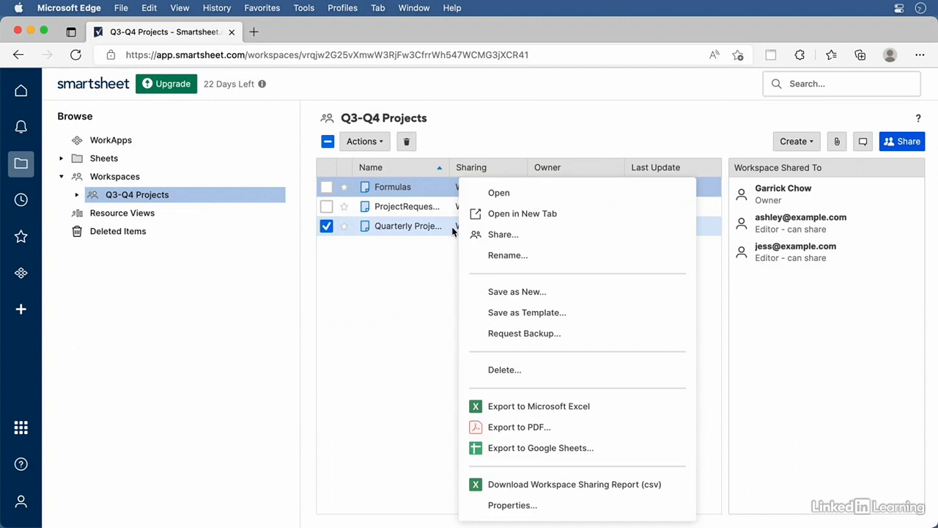
pyautogui.click(511, 241)
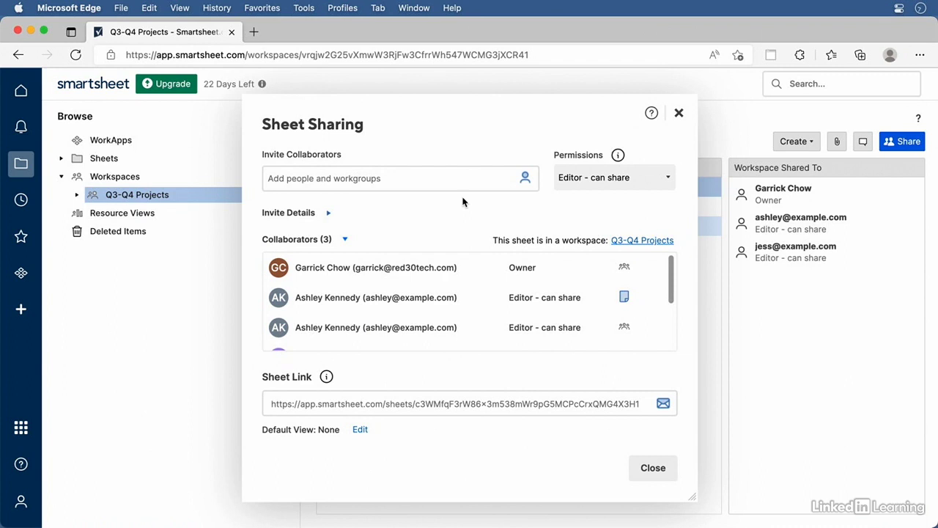
pyautogui.click(679, 114)
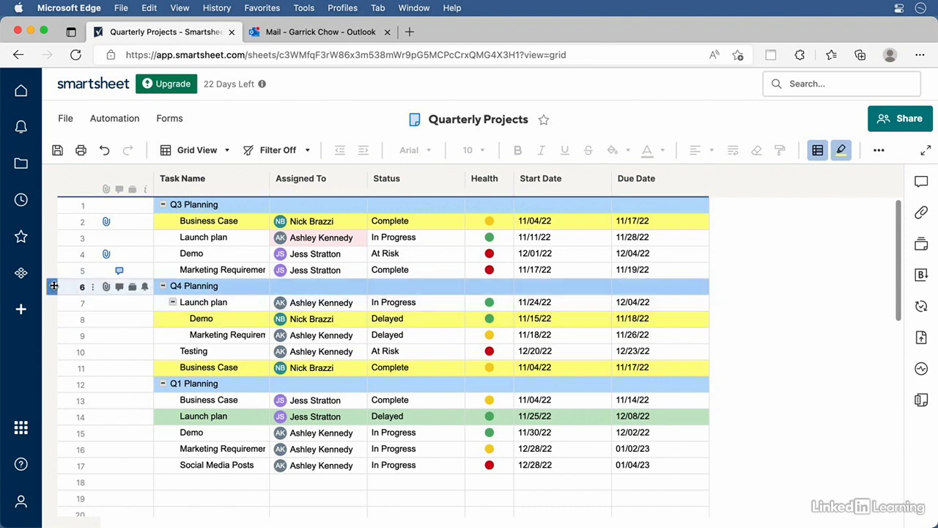
# Select rows 6–11 of the Q4 Planning block and choose Send from the Row Menu
pyautogui.click(53, 286)
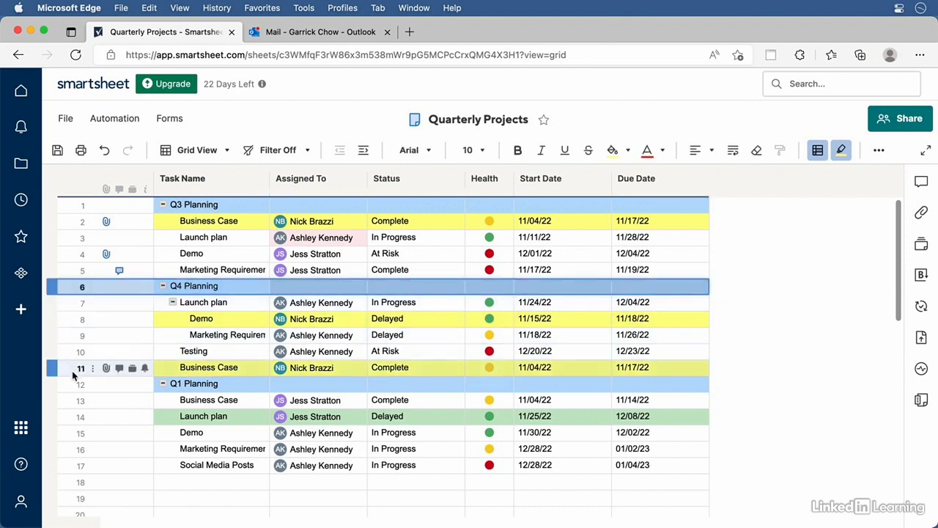
pyautogui.keyDown('shift'); pyautogui.click(49, 369); pyautogui.keyUp('shift')
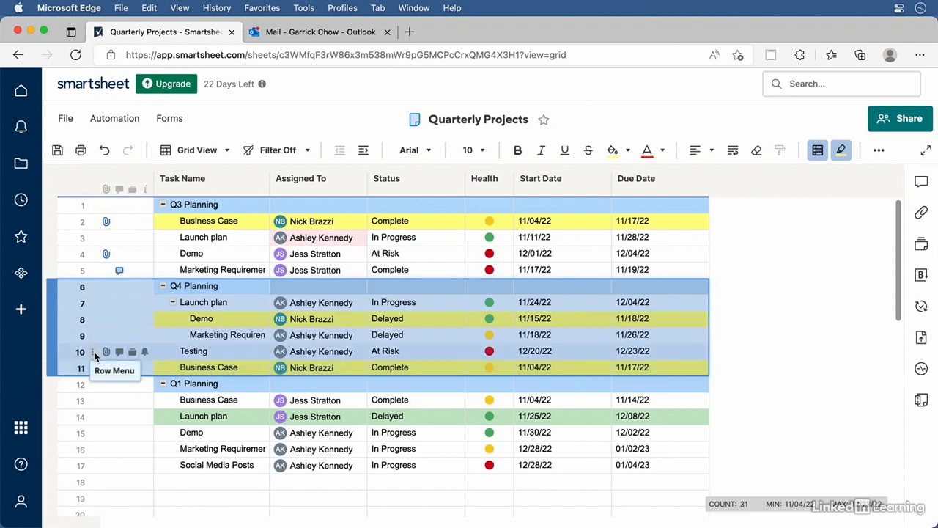
pyautogui.click(94, 351)
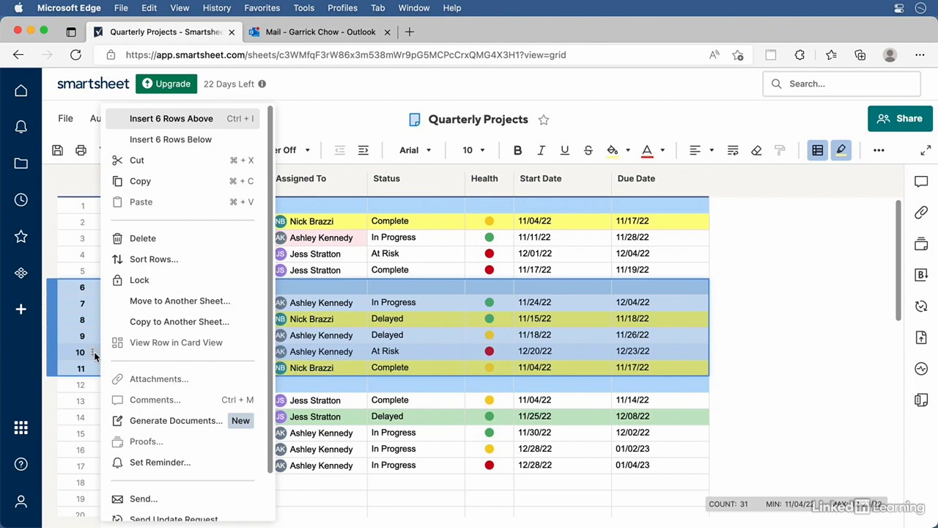
pyautogui.click(142, 499)
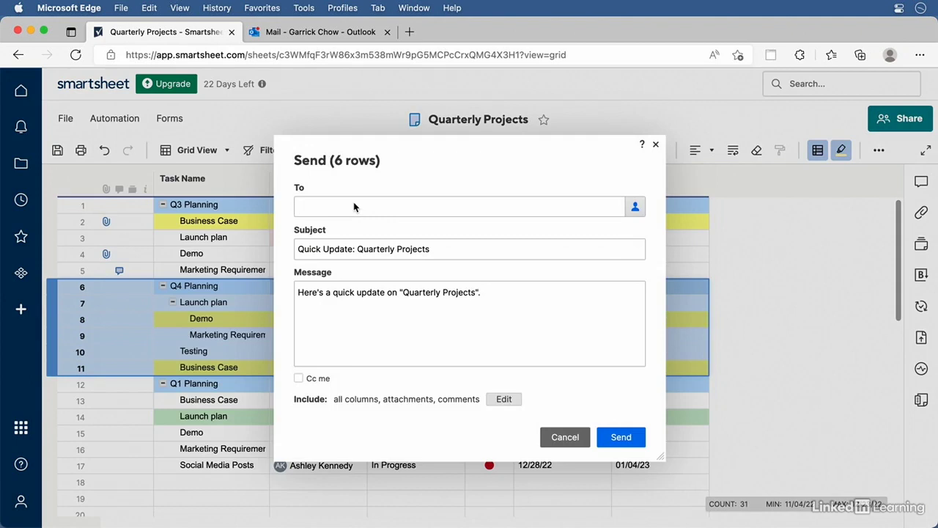
# Add two collaborators as To recipients of the row email
pyautogui.write('Nick')
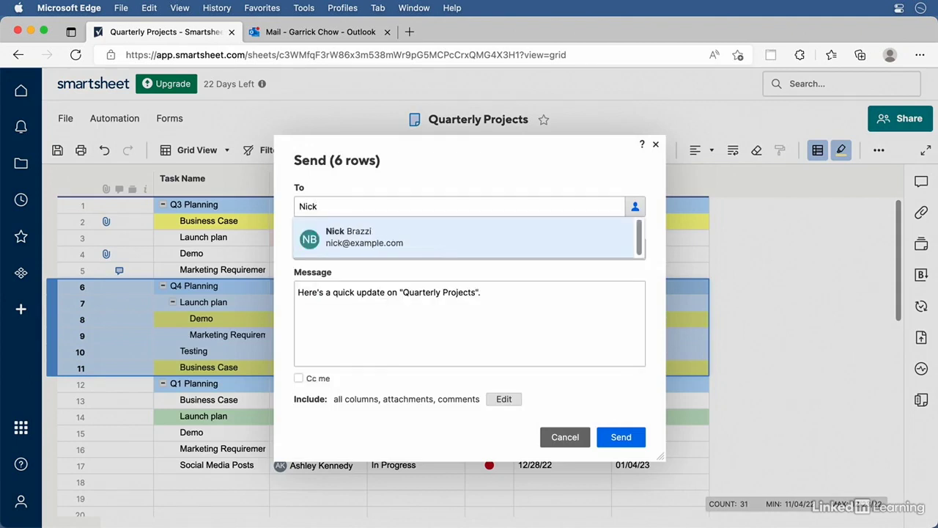
pyautogui.click(372, 232)
pyautogui.write('jes')
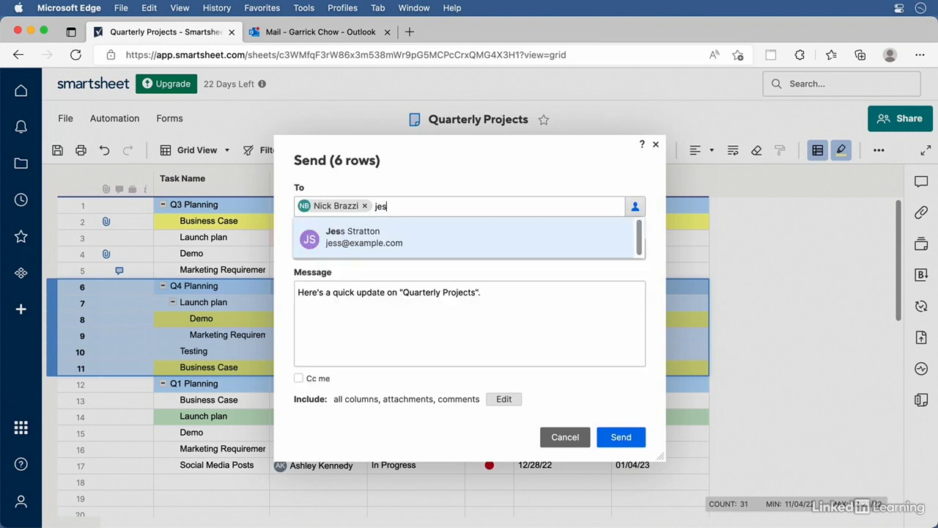
pyautogui.click(376, 238)
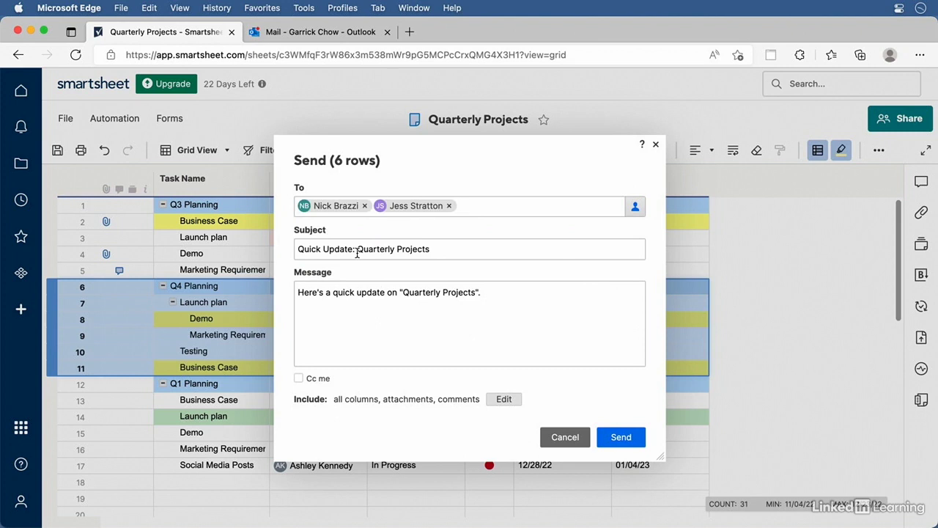
# Change the subject to 'Quick Update: Q4', write a Q4 planning message, and tick Cc me
pyautogui.moveTo(358, 250); pyautogui.dragTo(456, 254)
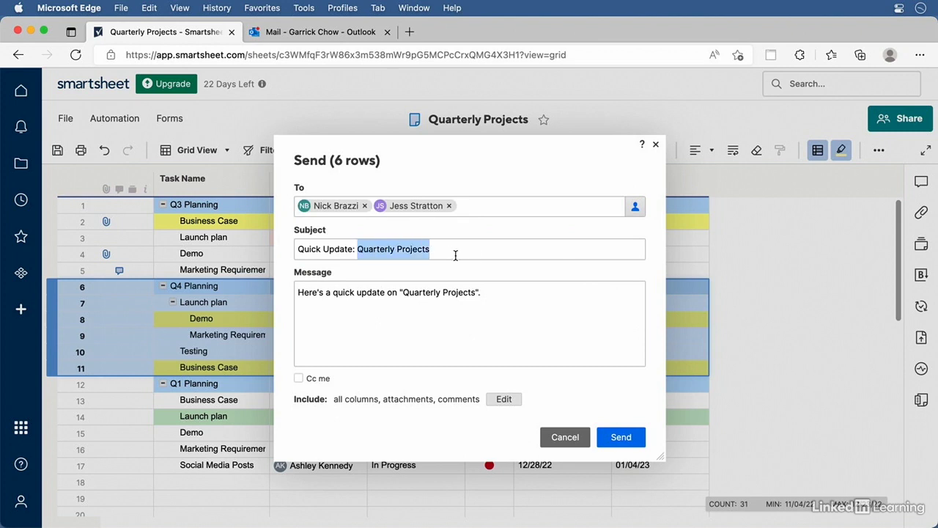
pyautogui.write('Quick Update: Q')
pyautogui.write('4 plan')
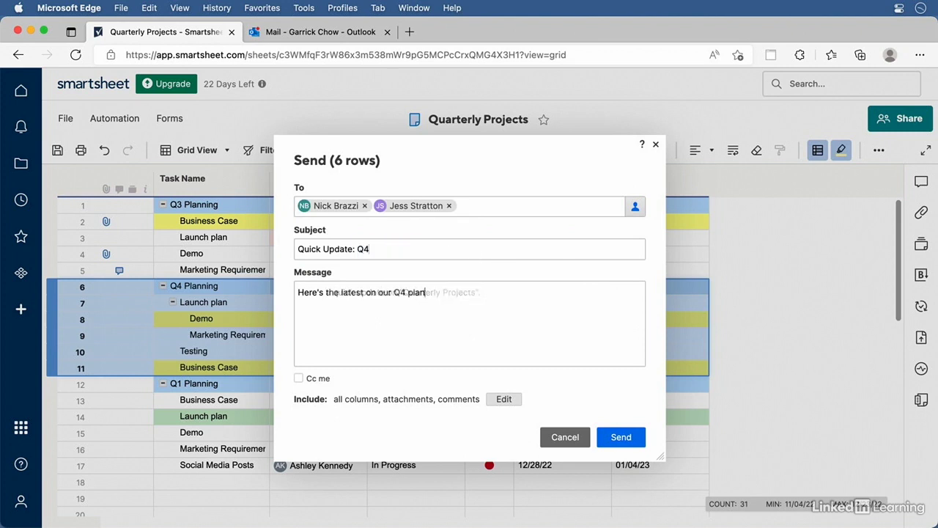
pyautogui.write('ning.')
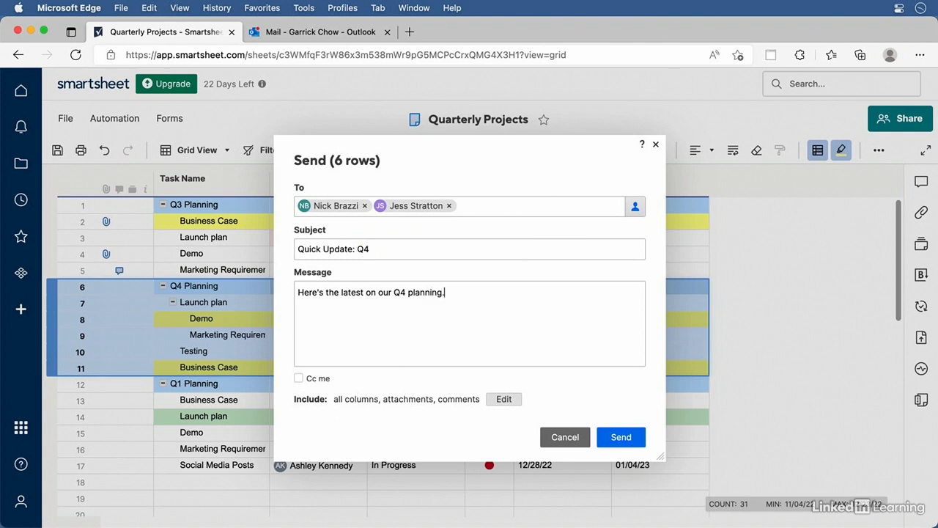
pyautogui.click(299, 378)
# Exclude the Start Date and Due Date columns, then send the six-row email
pyautogui.click(504, 398)
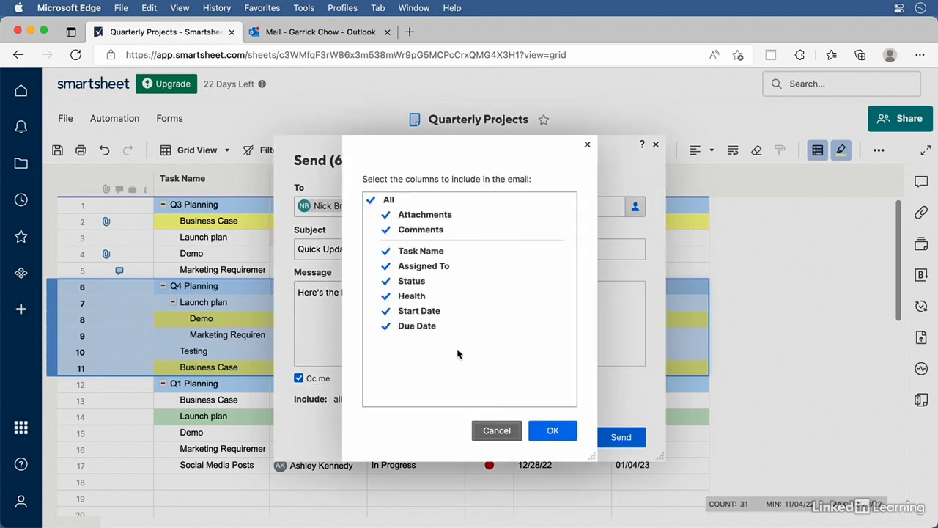
pyautogui.click(403, 314)
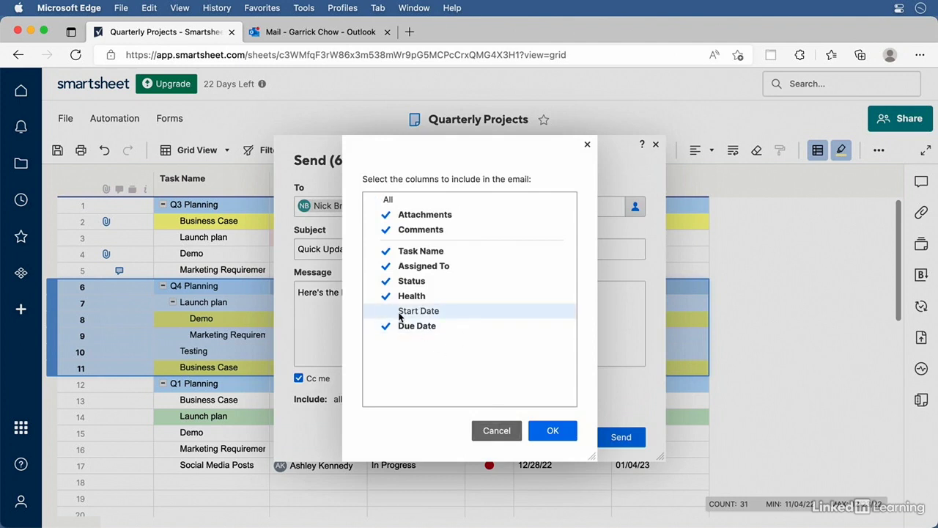
pyautogui.click(400, 332)
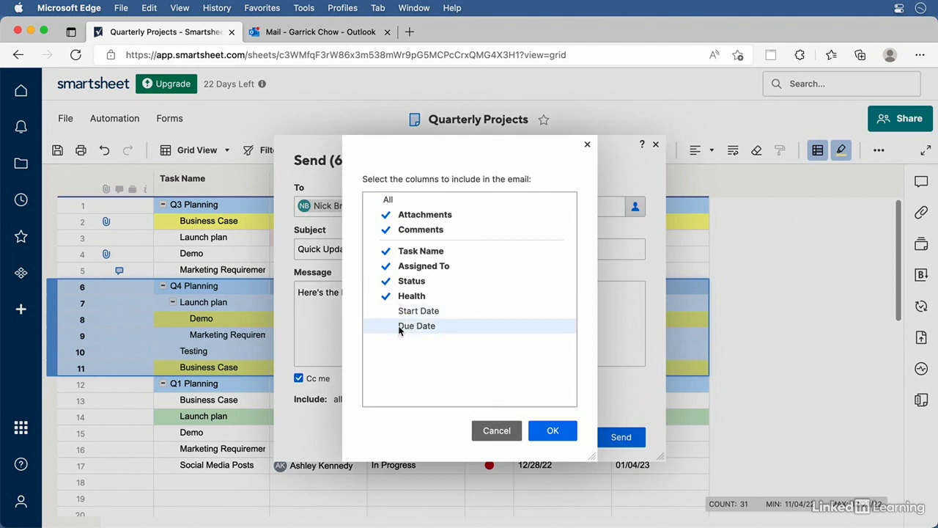
pyautogui.click(554, 432)
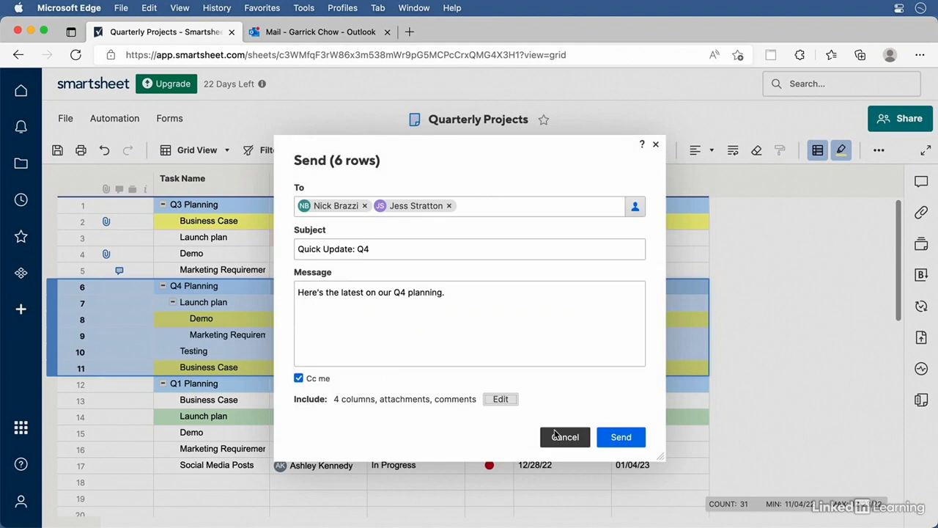
pyautogui.click(622, 438)
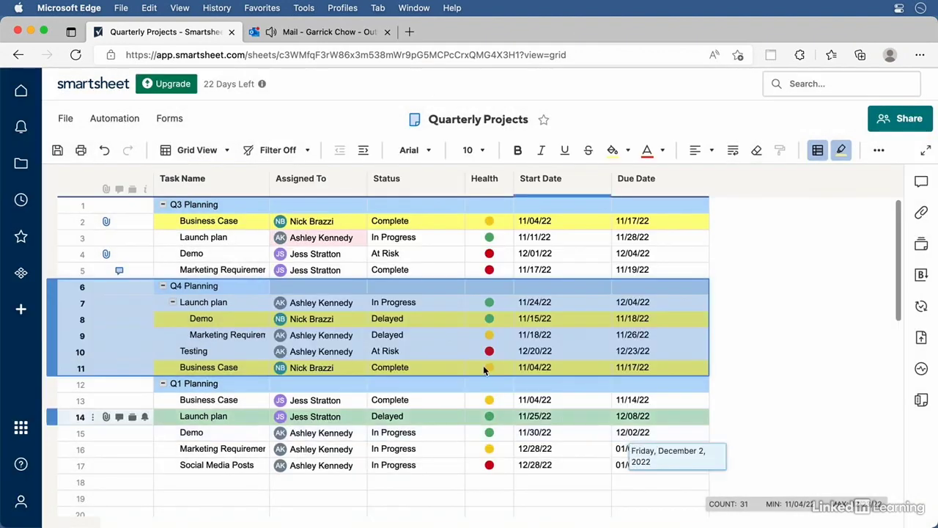
# In Outlook, open the Quick Update: Q4 email and read its table of six Q4 Planning rows
pyautogui.click(318, 33)
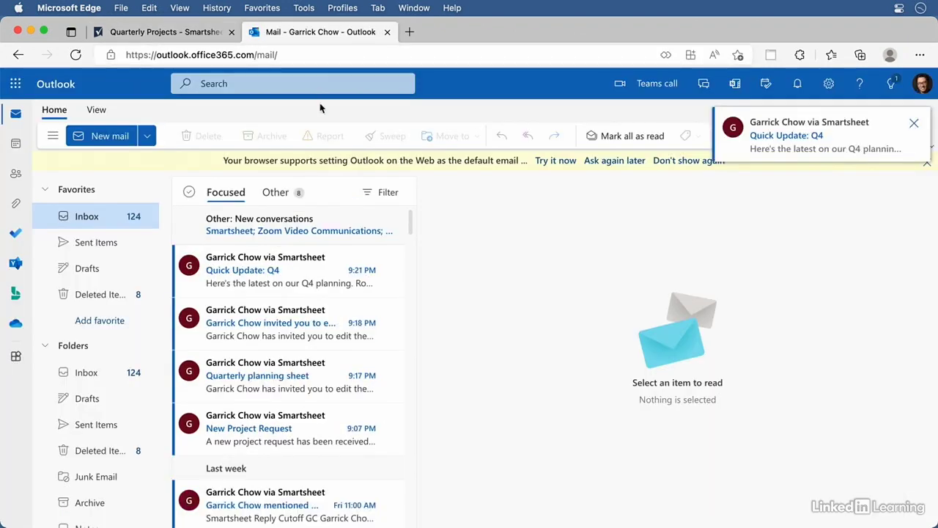
pyautogui.click(294, 273)
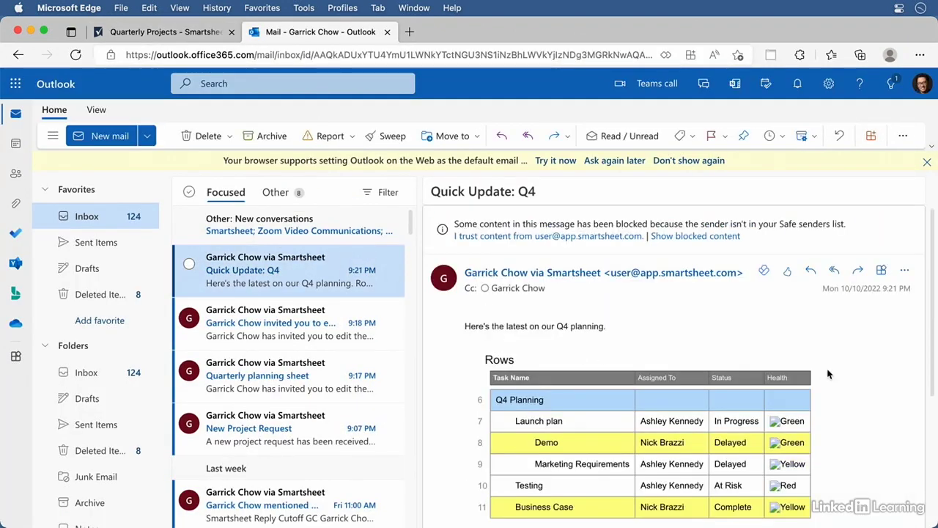
pyautogui.scroll(-2, 908, 353)
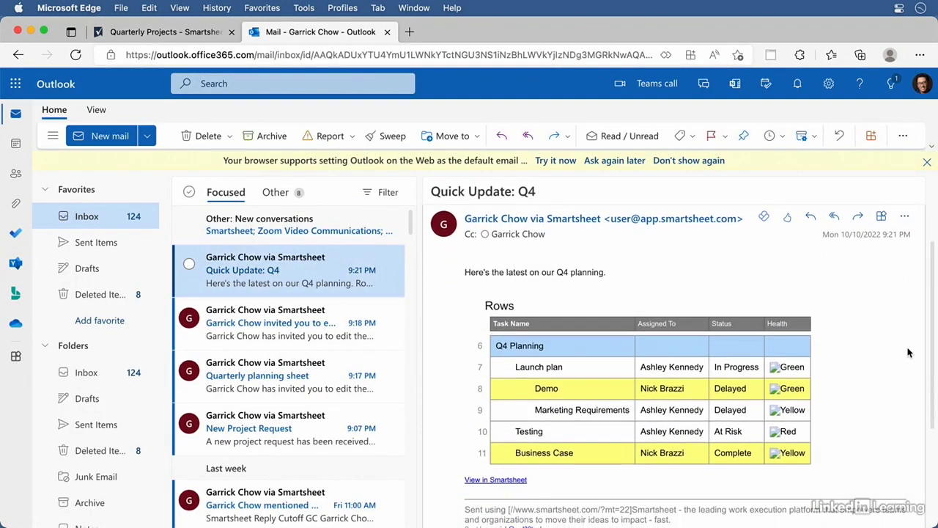
pyautogui.scroll(-1, 908, 352)
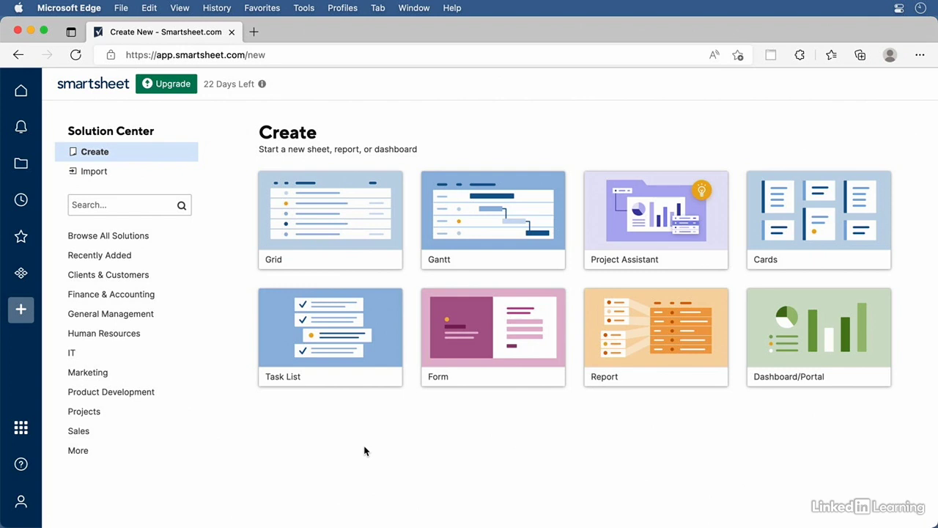
# Go from Help to the Help and Learning site, then on to the Smartsheet Community page
pyautogui.click(20, 467)
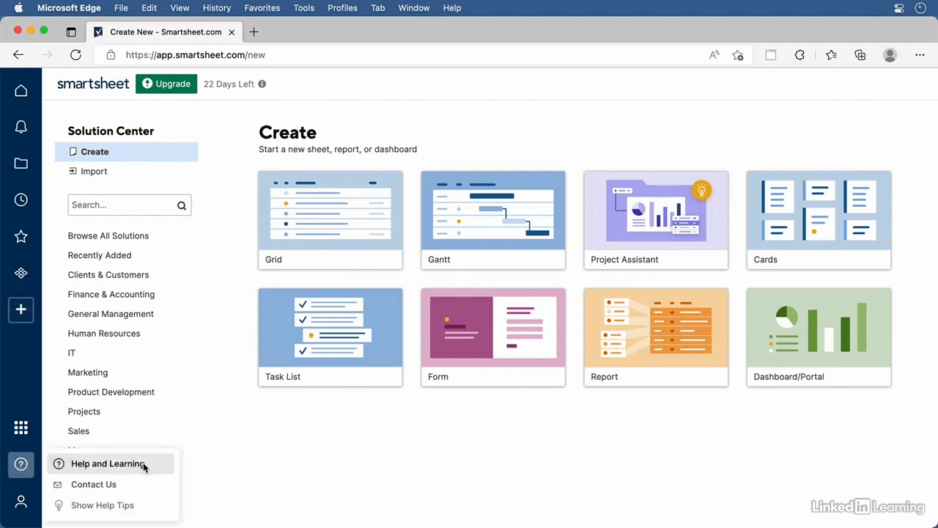
pyautogui.click(107, 463)
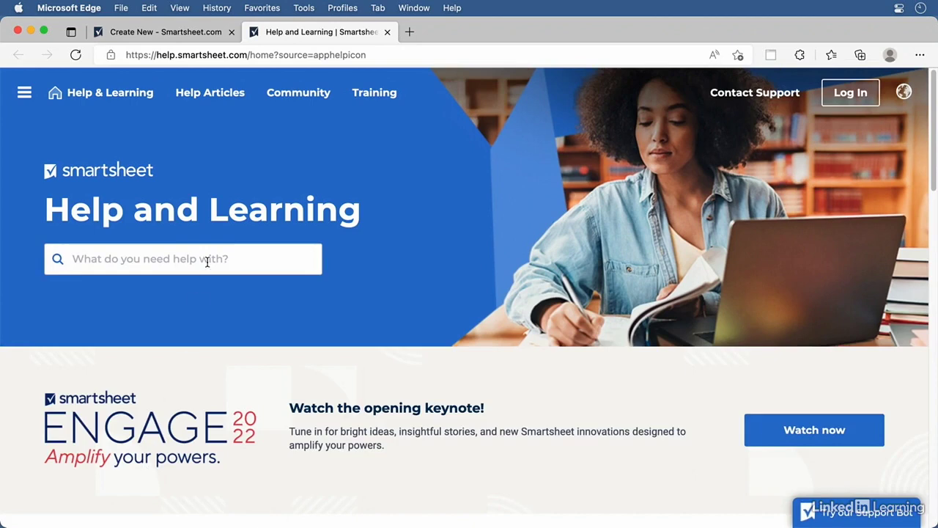
pyautogui.click(304, 95)
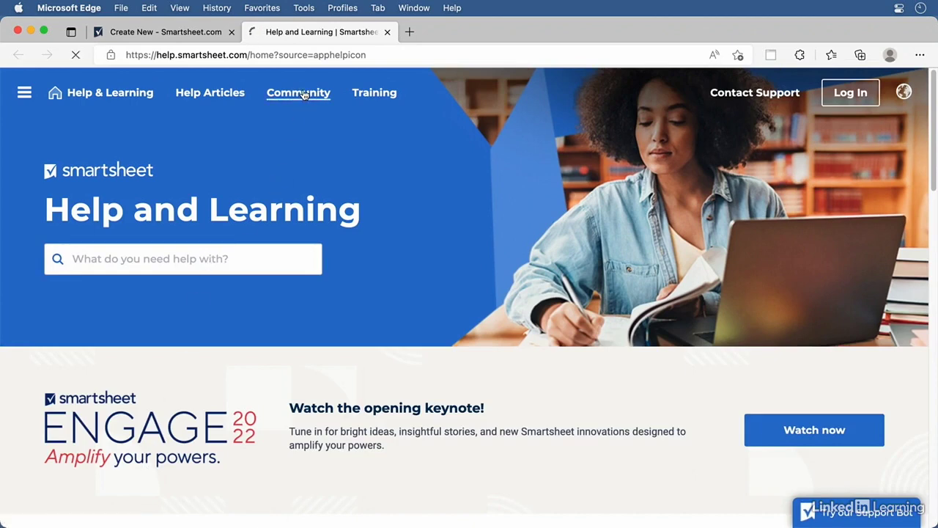